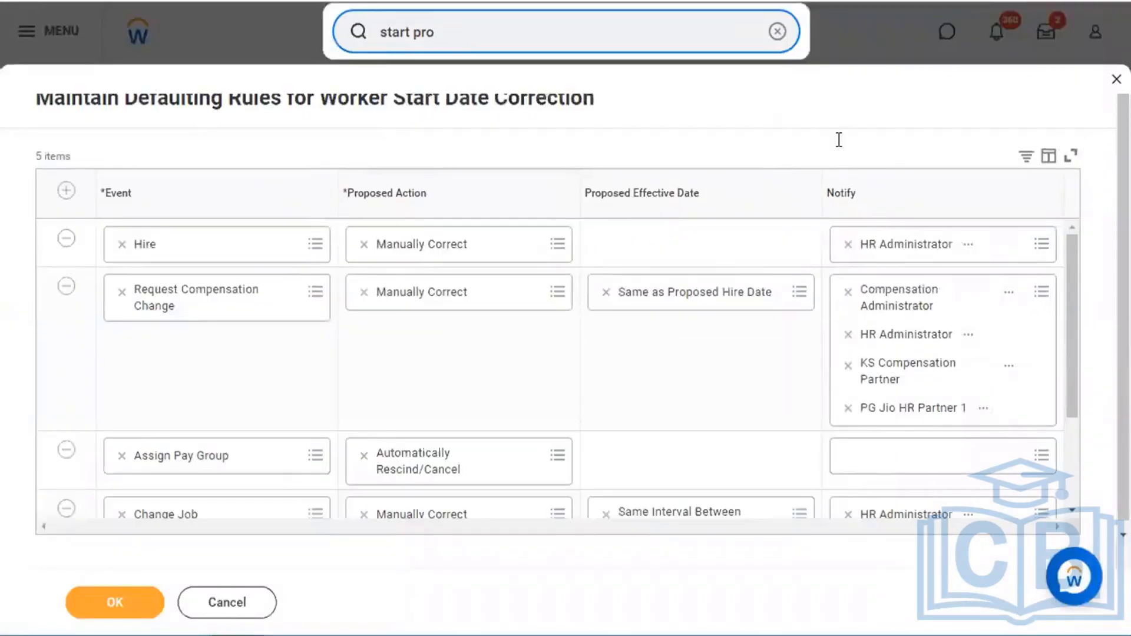
- Close the Maintain Defaulting Rules for Worker Start Date Correction task without making changes
left_click(1110, 82)
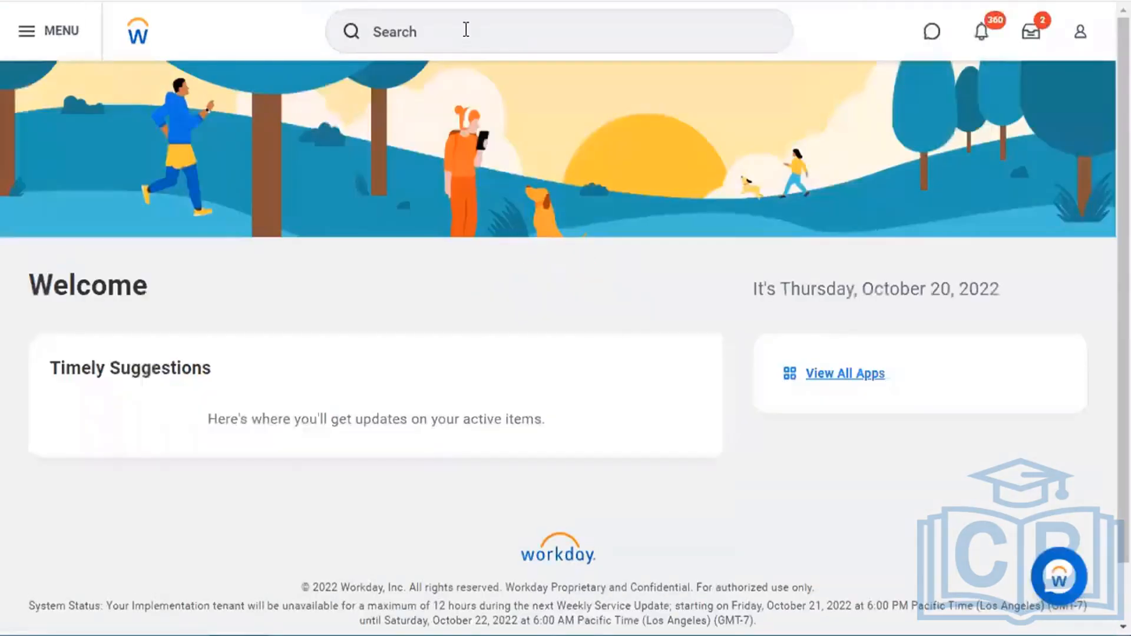
- Search 'groot' and open the Manager of Accounting (Soul) worker's profile
left_click(407, 33)
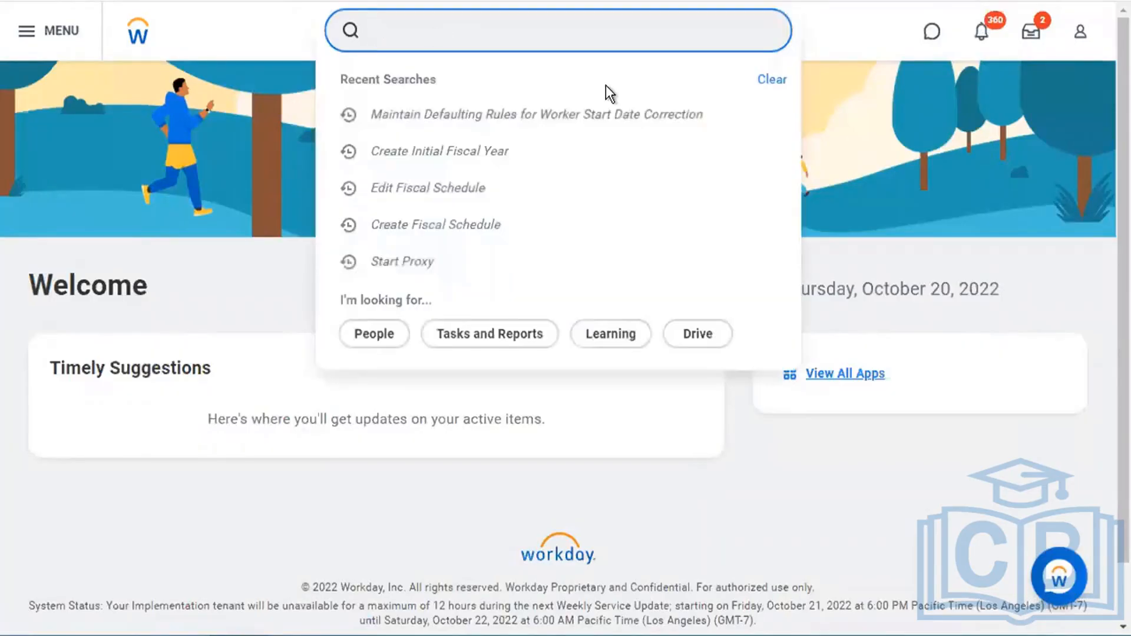
type("groot")
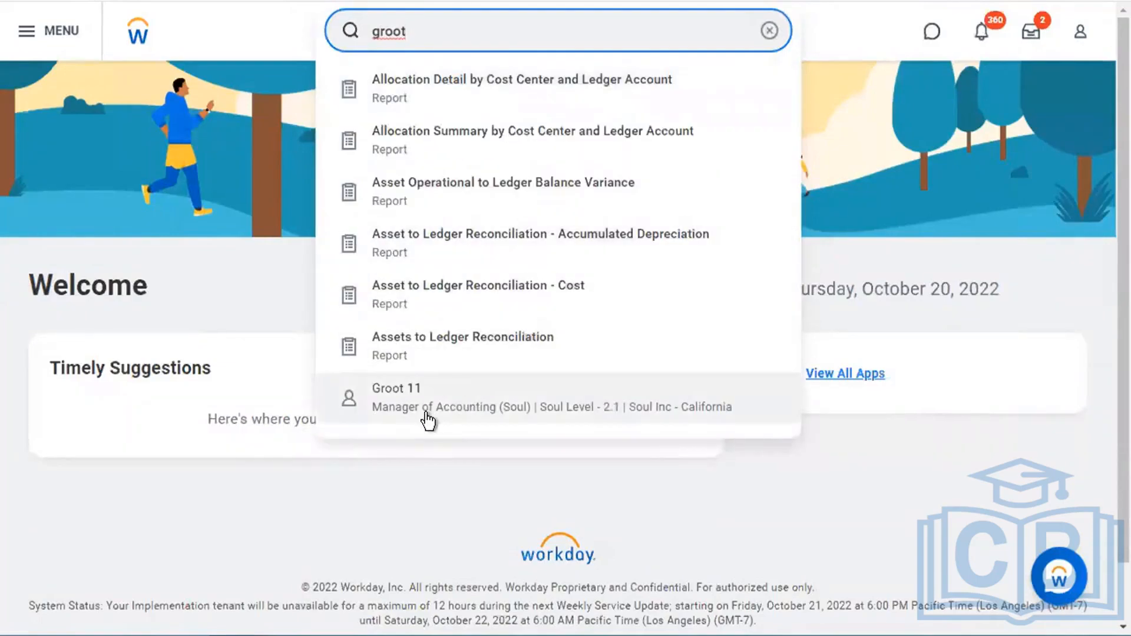
left_click(155, 357)
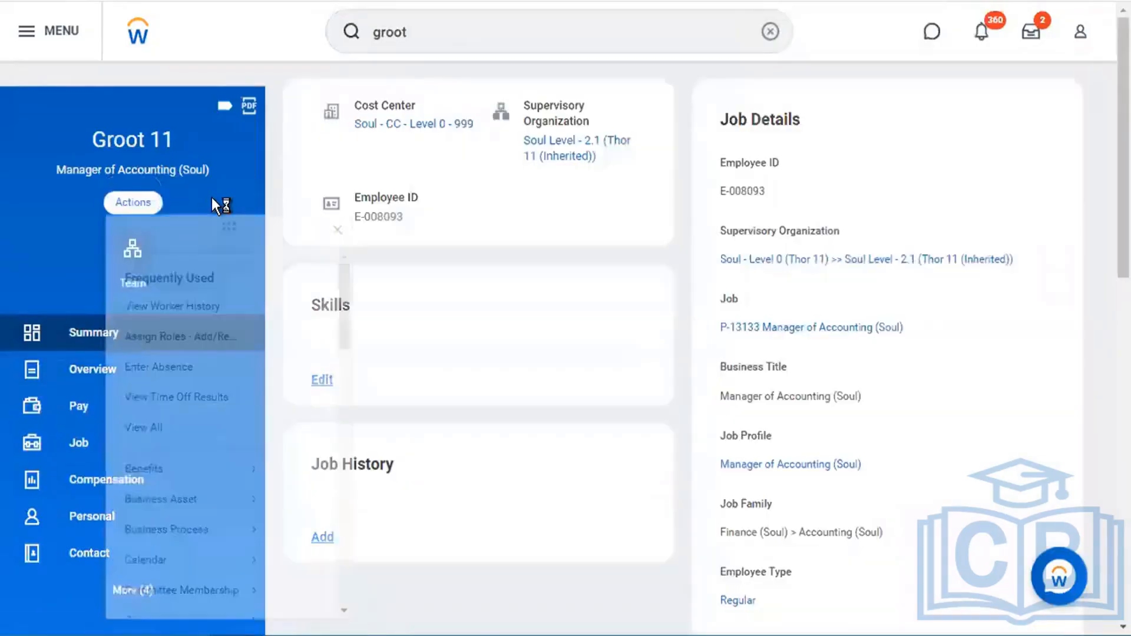
- View All actions for this worker and browse every action category
left_click(208, 456)
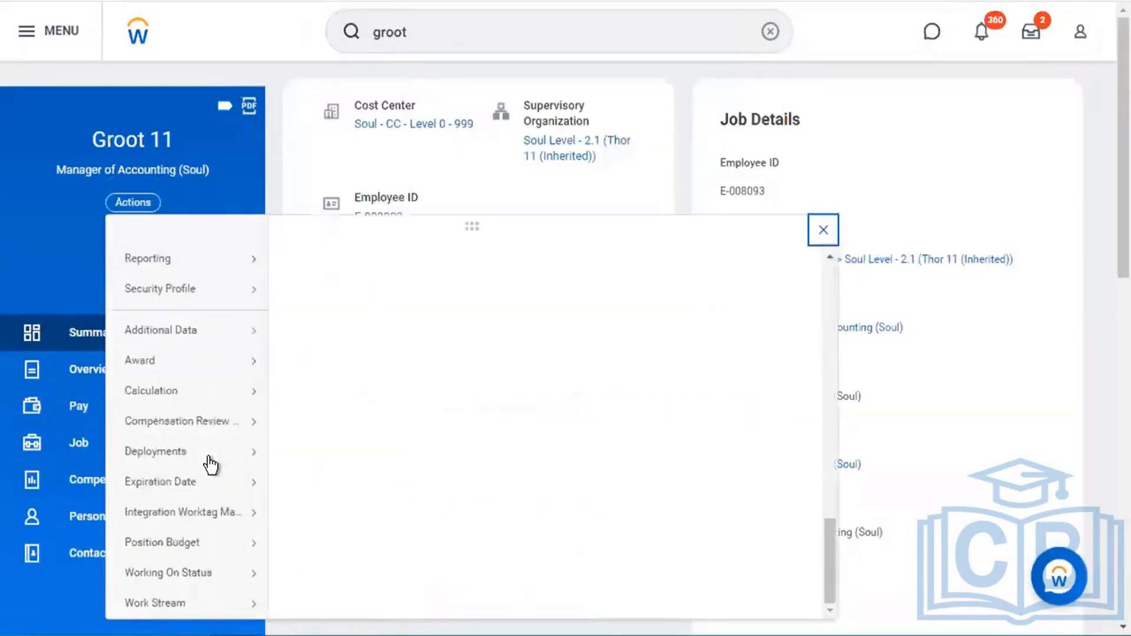
mouse_move(209, 457)
scroll(210, 466, "down", 10)
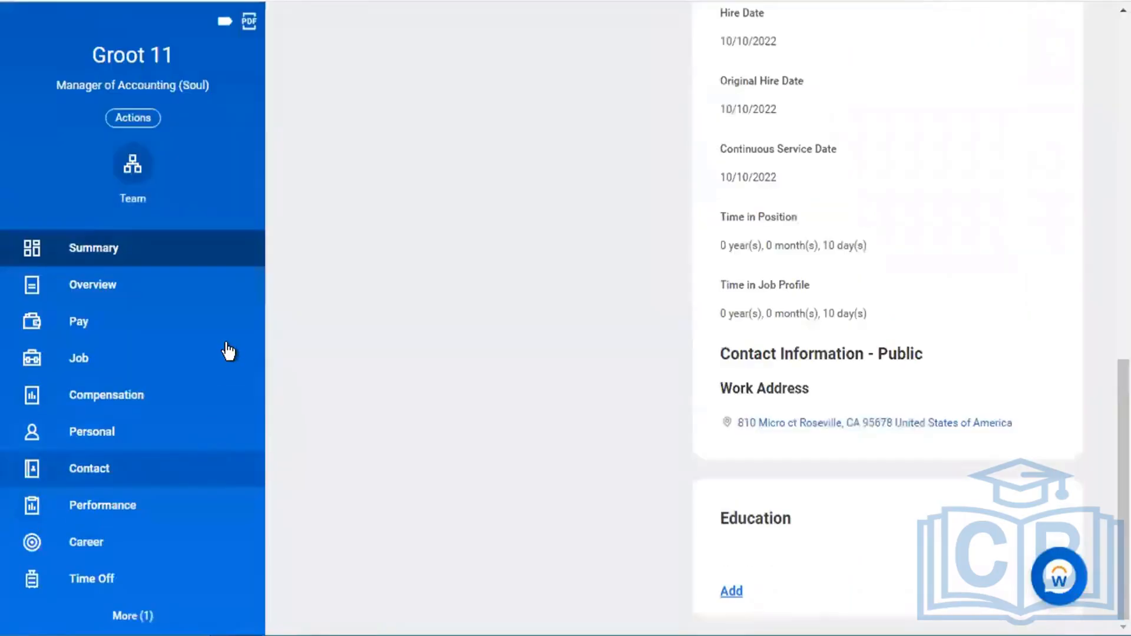
scroll(222, 351, "up", 2)
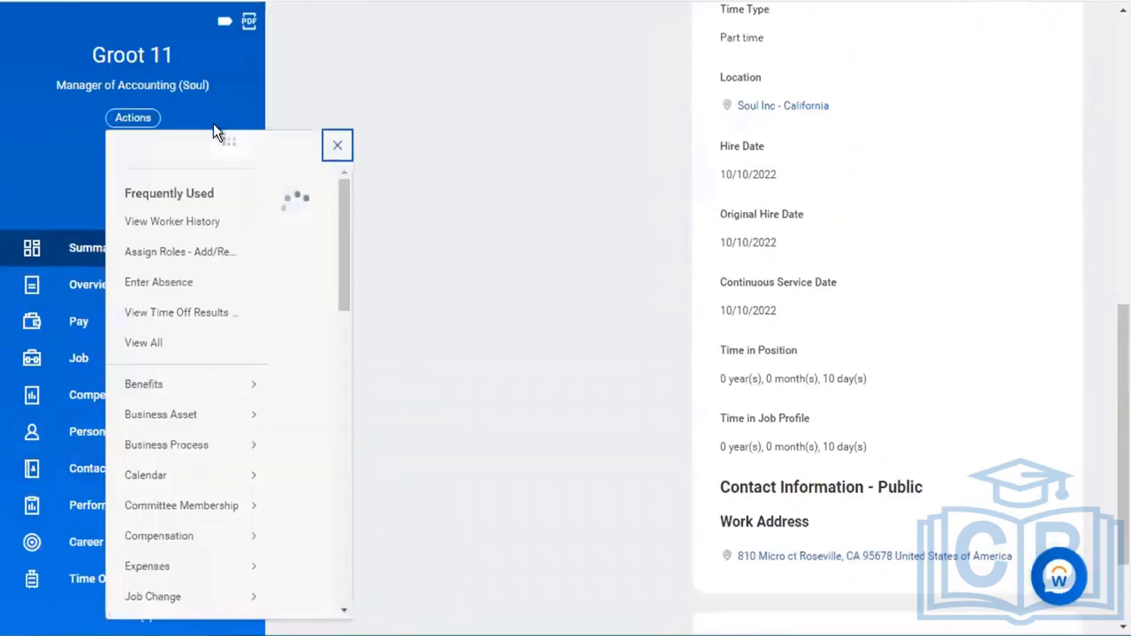
scroll(220, 444, "down", 10)
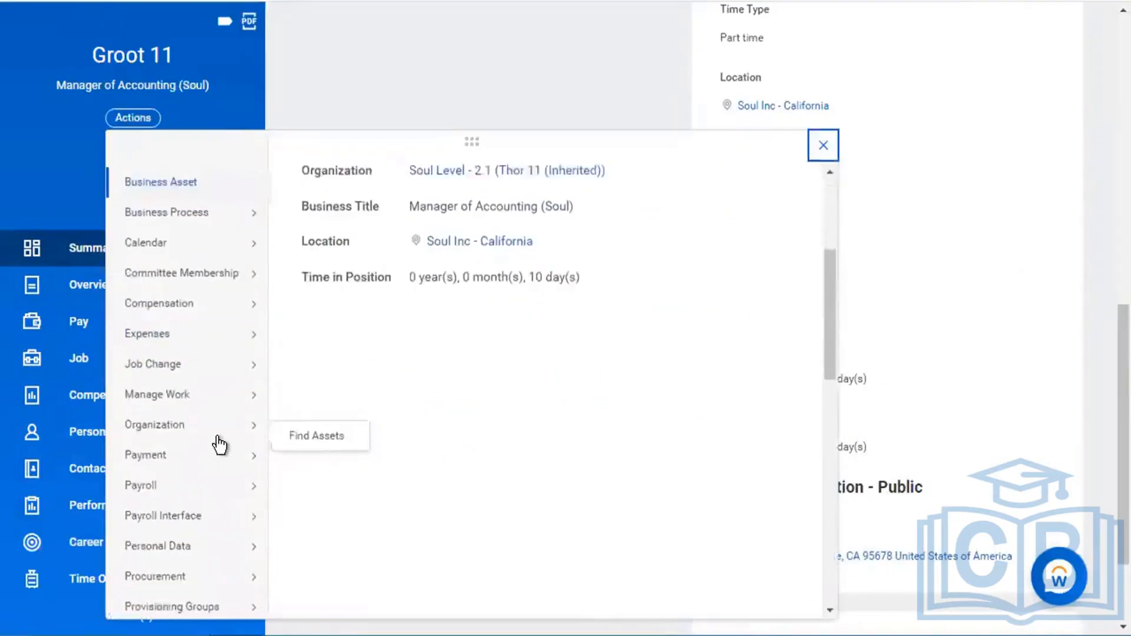
scroll(219, 445, "down", 8)
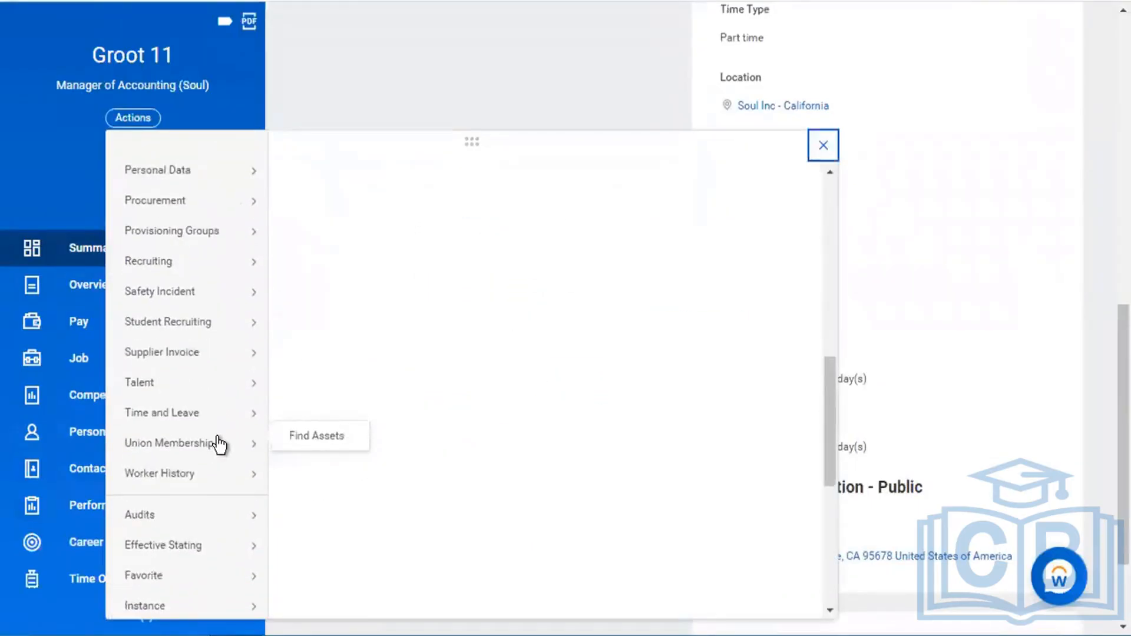
mouse_move(234, 392)
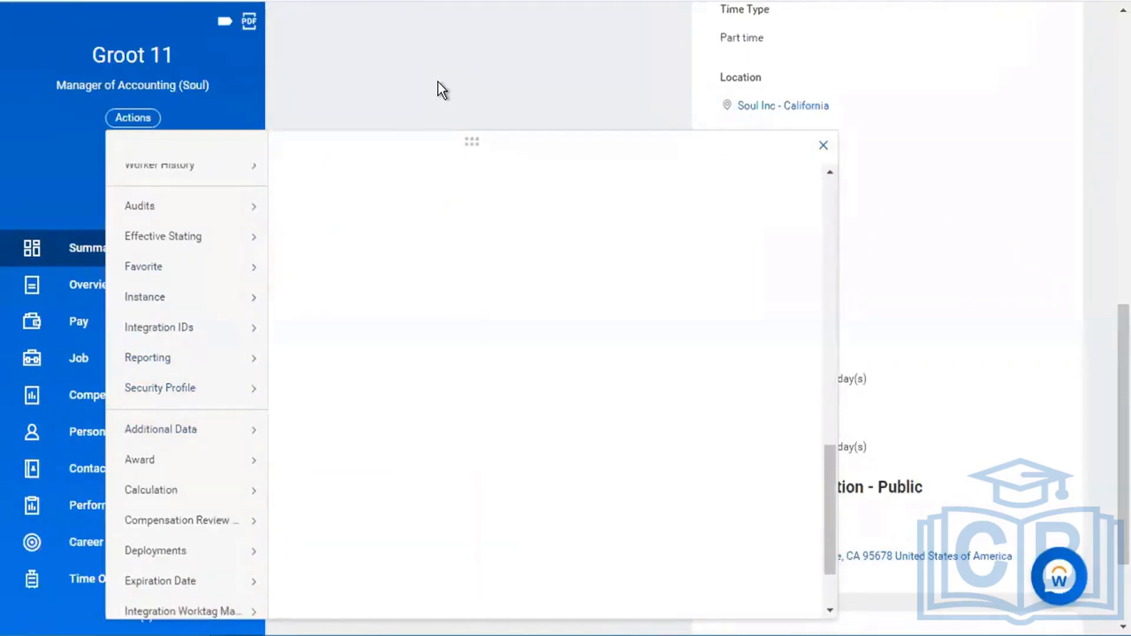
scroll(437, 86, "up", 8)
scroll(437, 81, "up", 2)
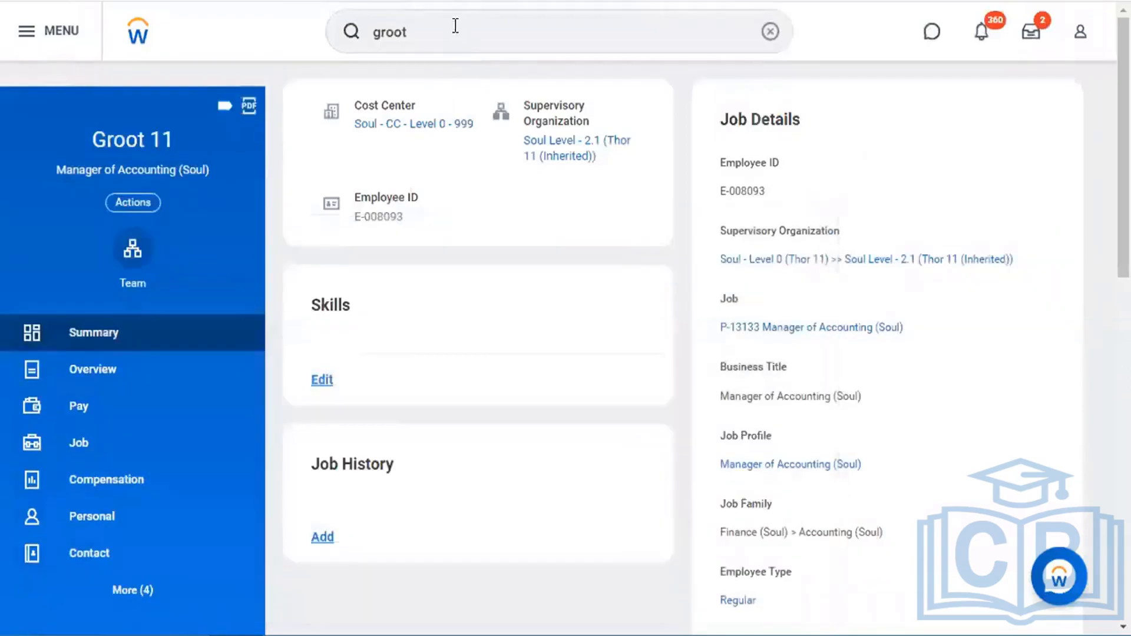
- Search 'main proxy', then leave the empty proxy access restriction sets task
left_click(456, 26)
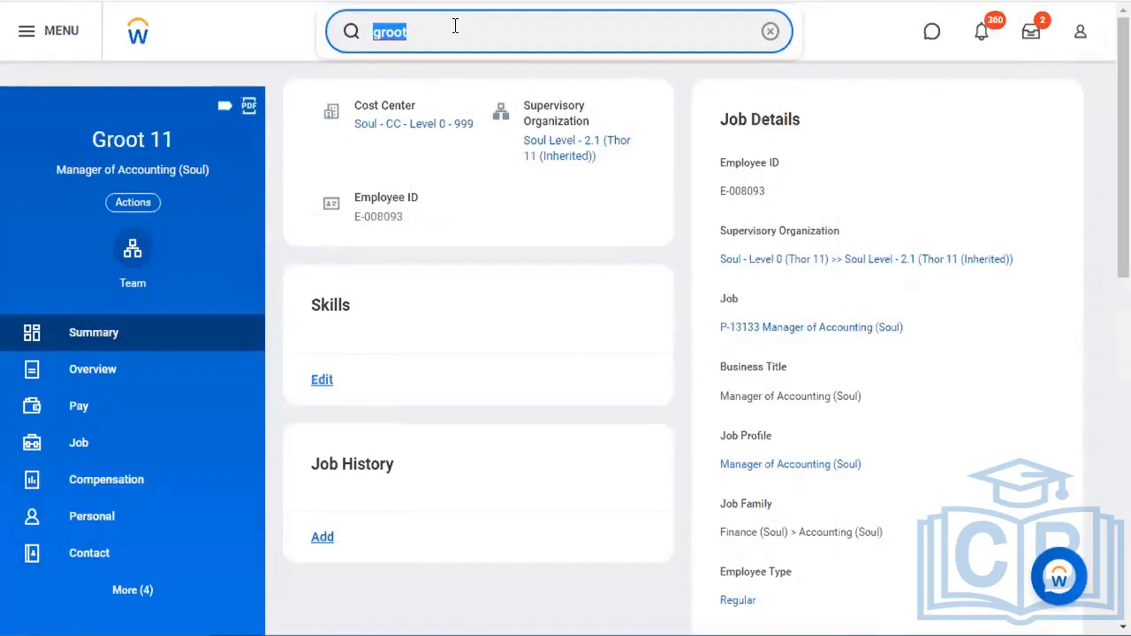
type("main proxy")
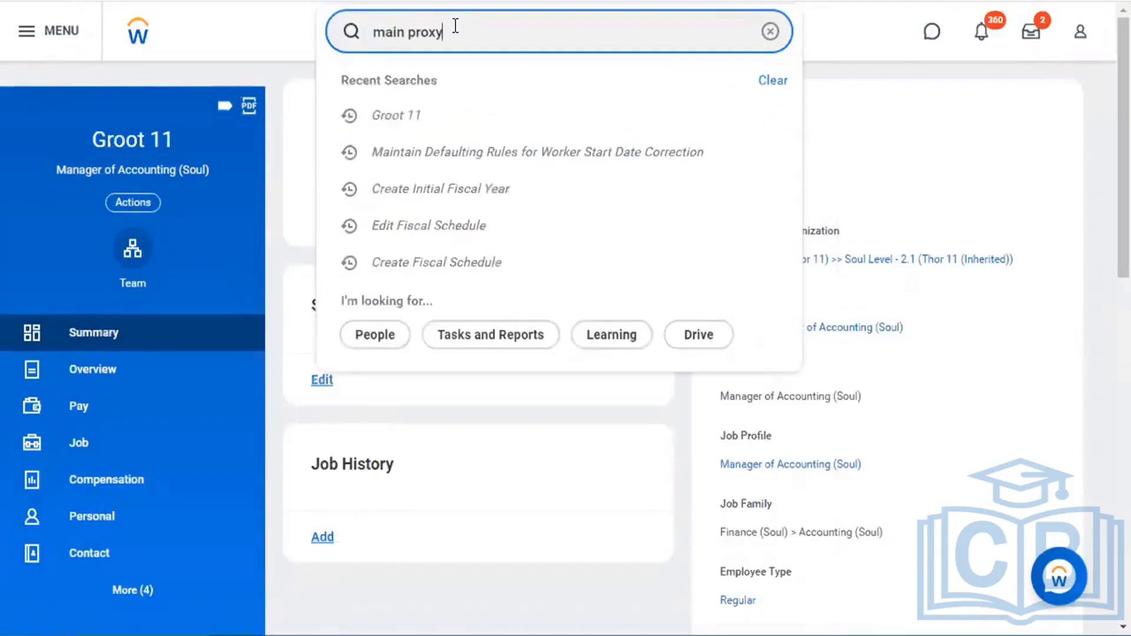
left_click(459, 97)
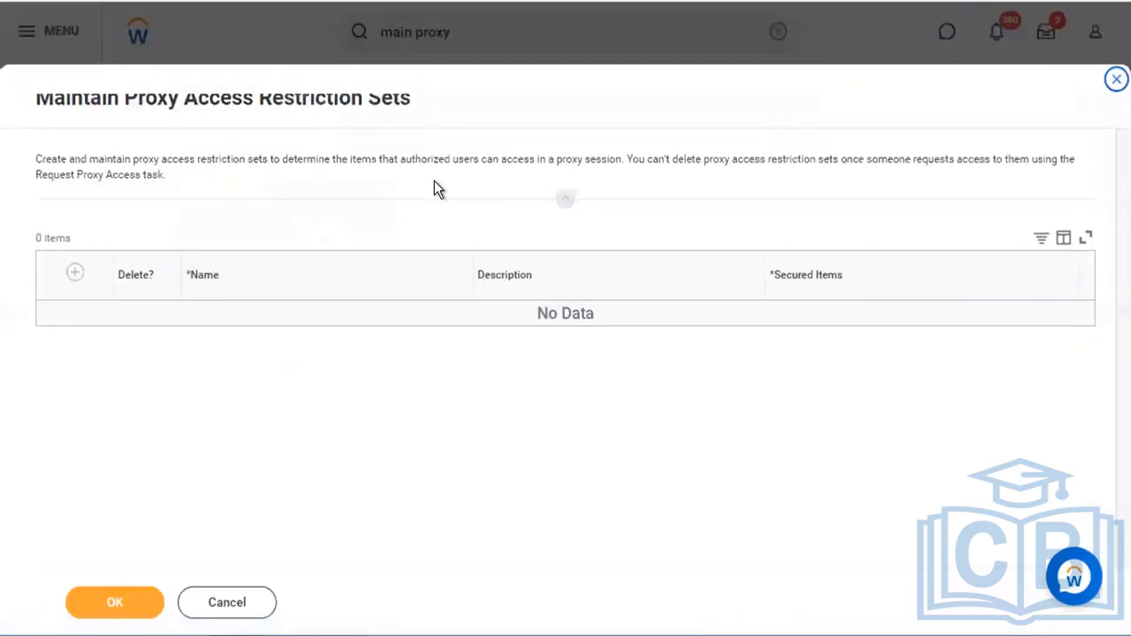
left_click(234, 603)
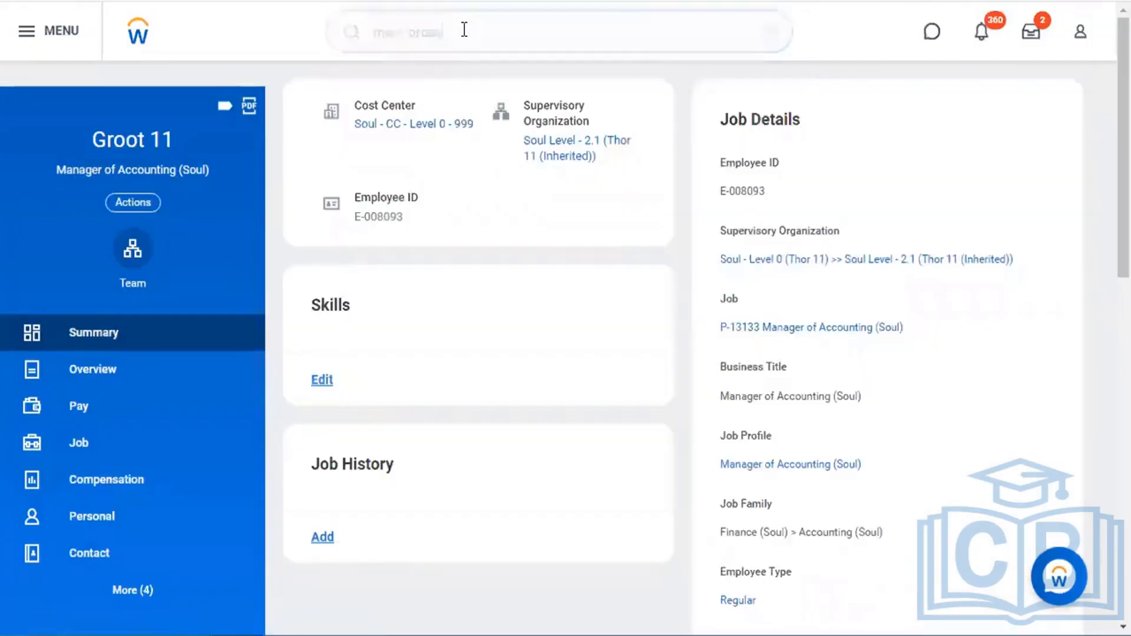
- View the environment proxy access policy, showing All Users can proxy for All Users
left_click(464, 30)
type("view proxy")
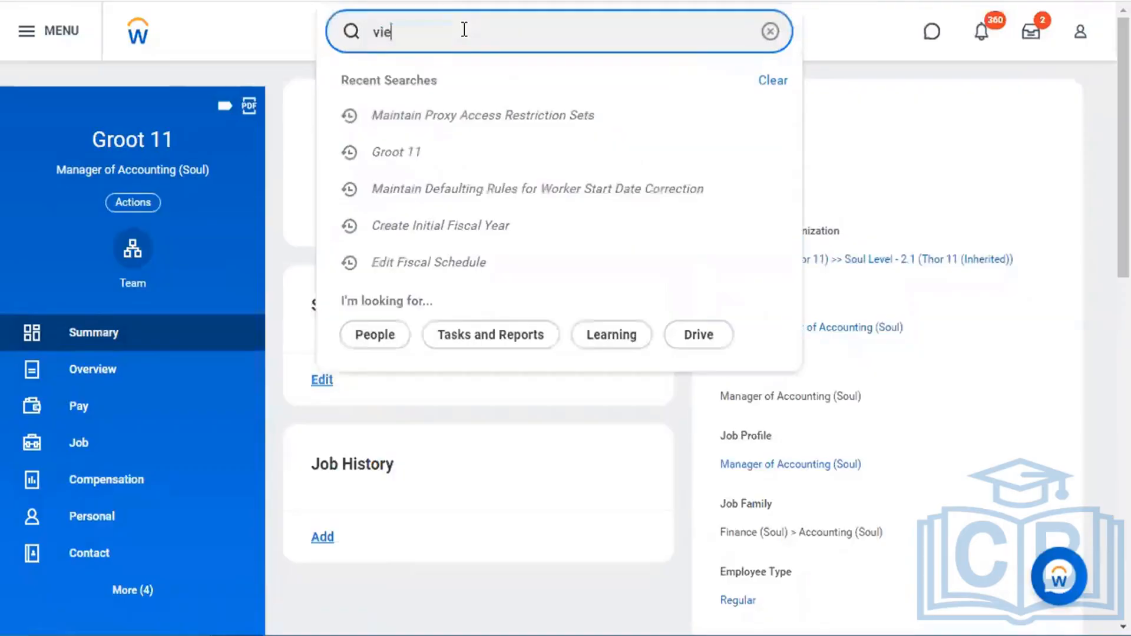
type(" pol")
left_click(459, 91)
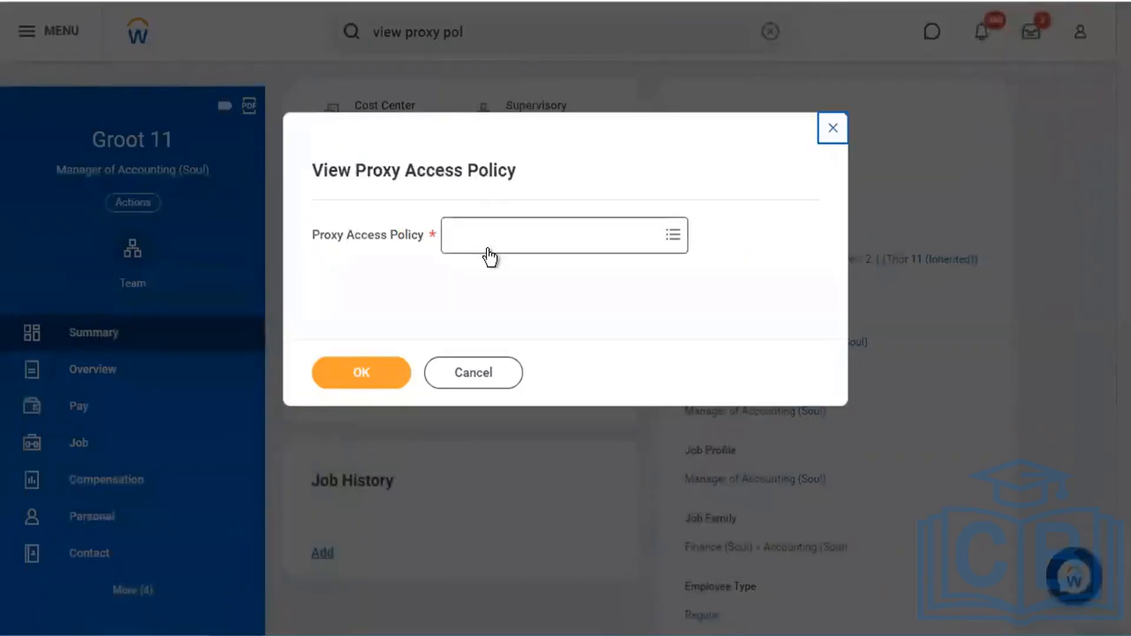
left_click(489, 250)
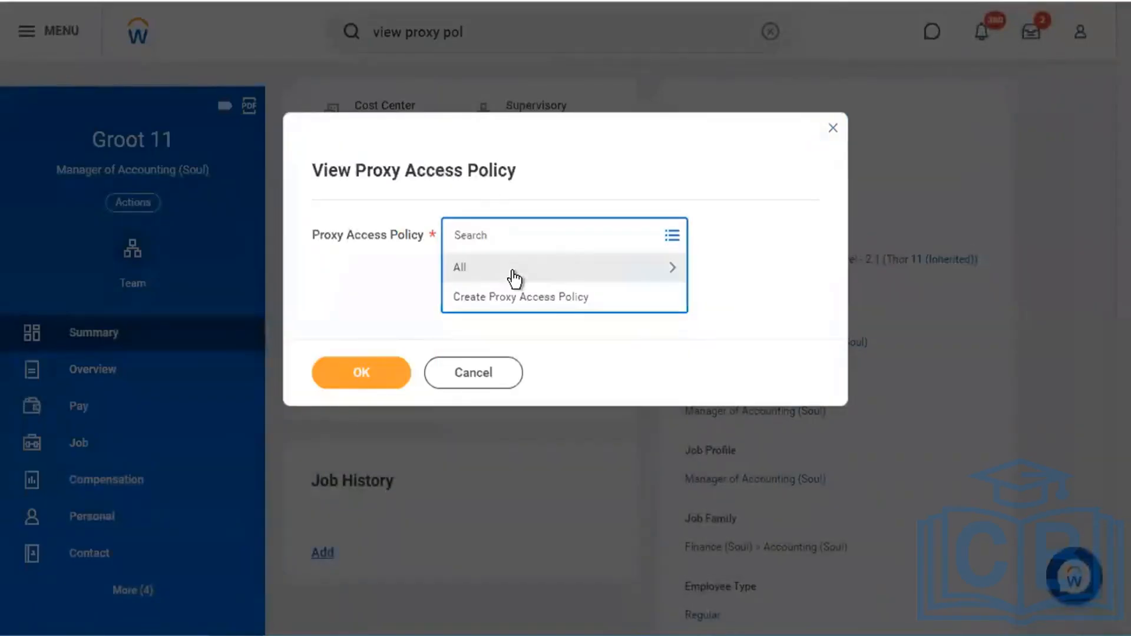
left_click(512, 268)
left_click(555, 320)
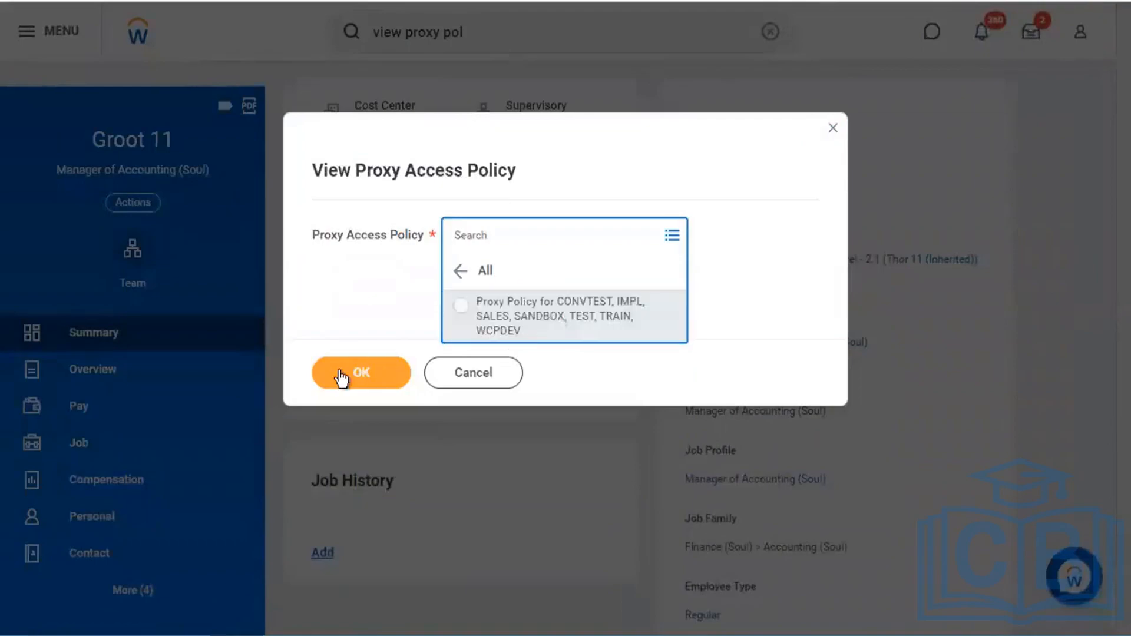
left_click(338, 372)
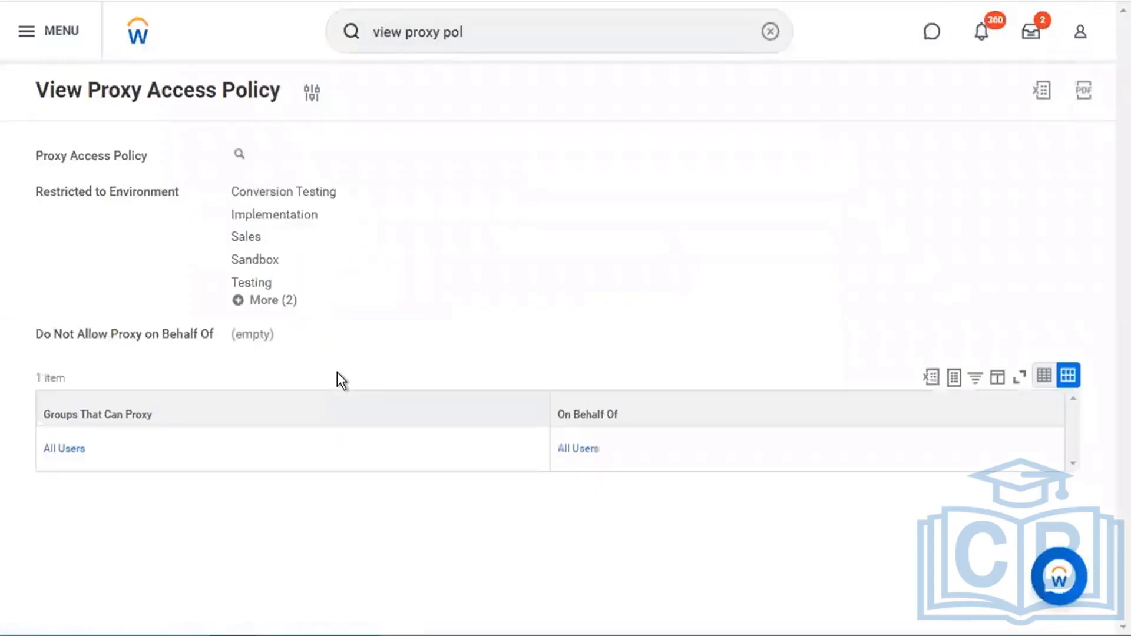
left_click(515, 33)
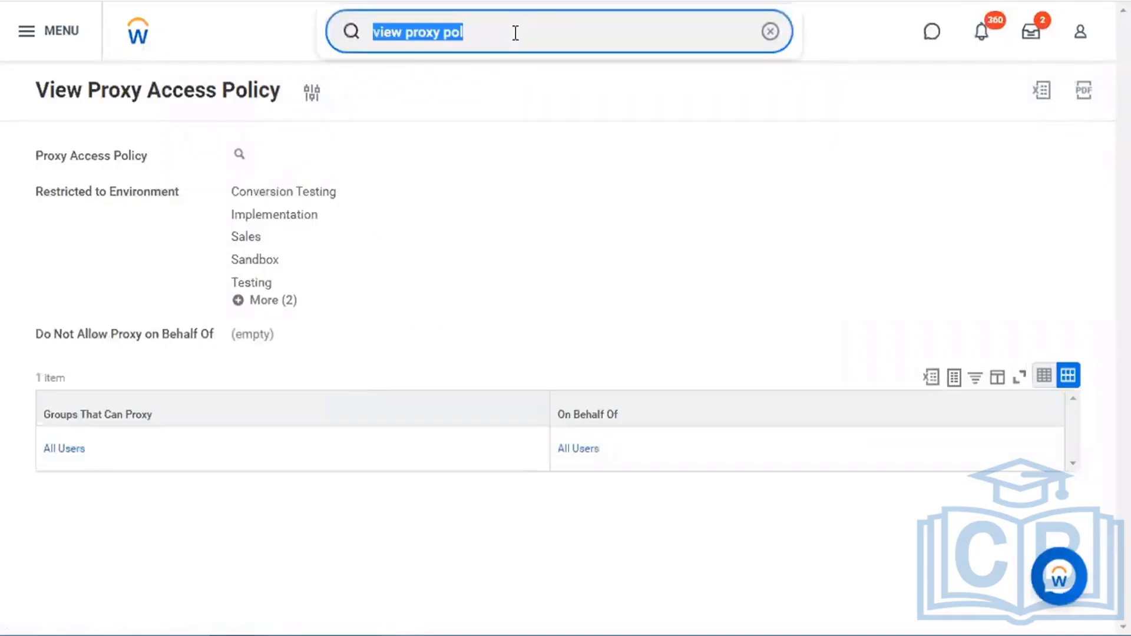
type("start pro")
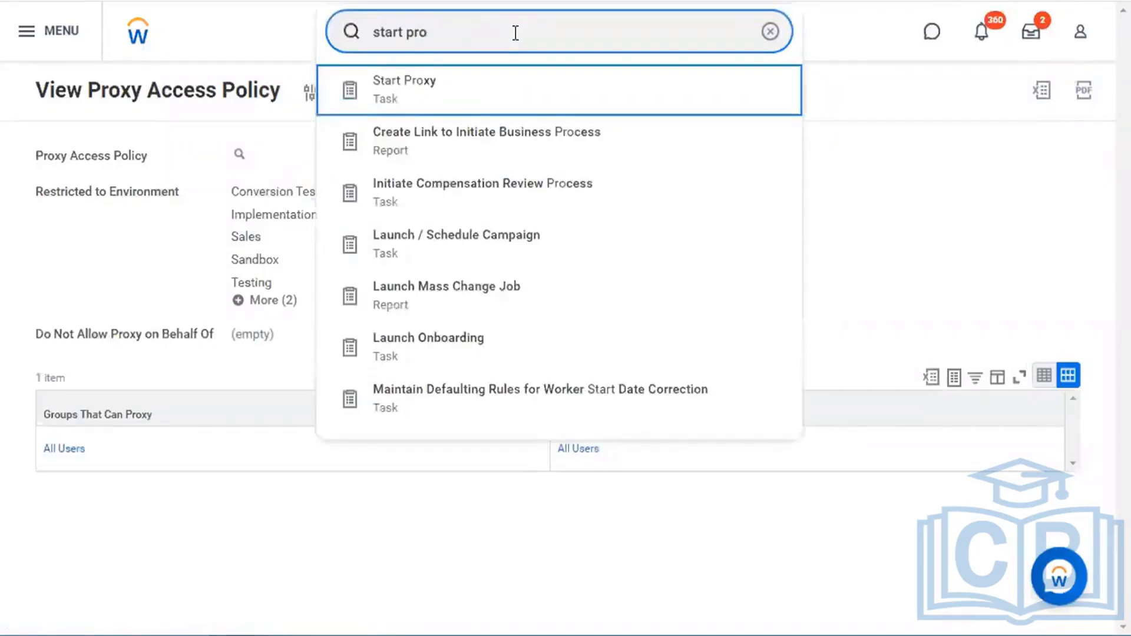
- Start Proxy acting as the Executive Management HR Officer, found by name in Act As
key("Return")
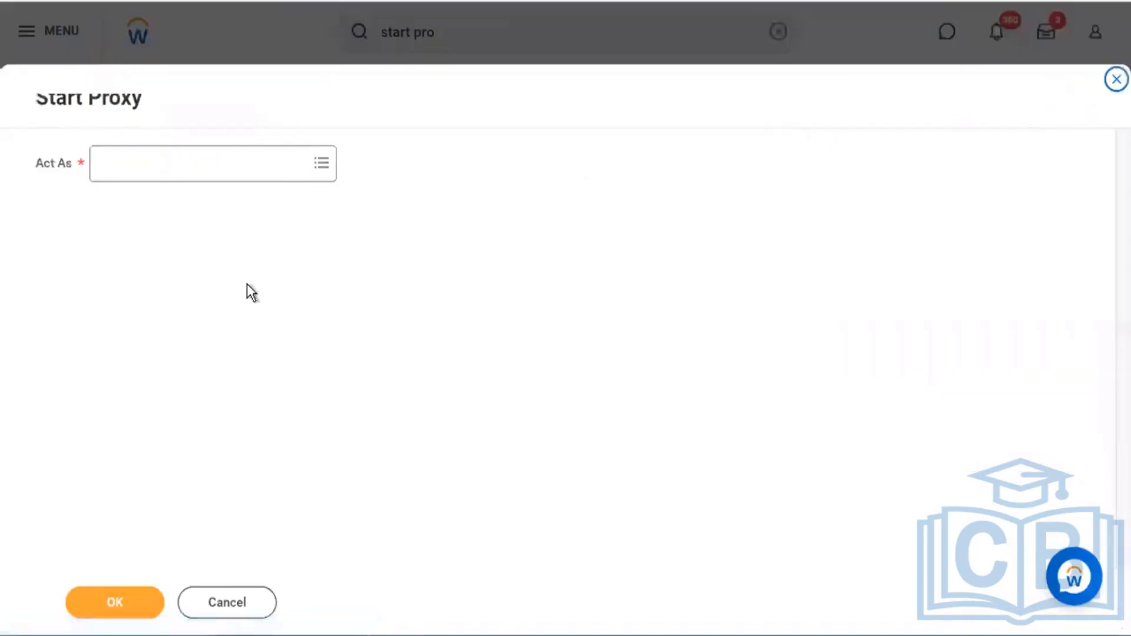
left_click(280, 147)
type("logen mc")
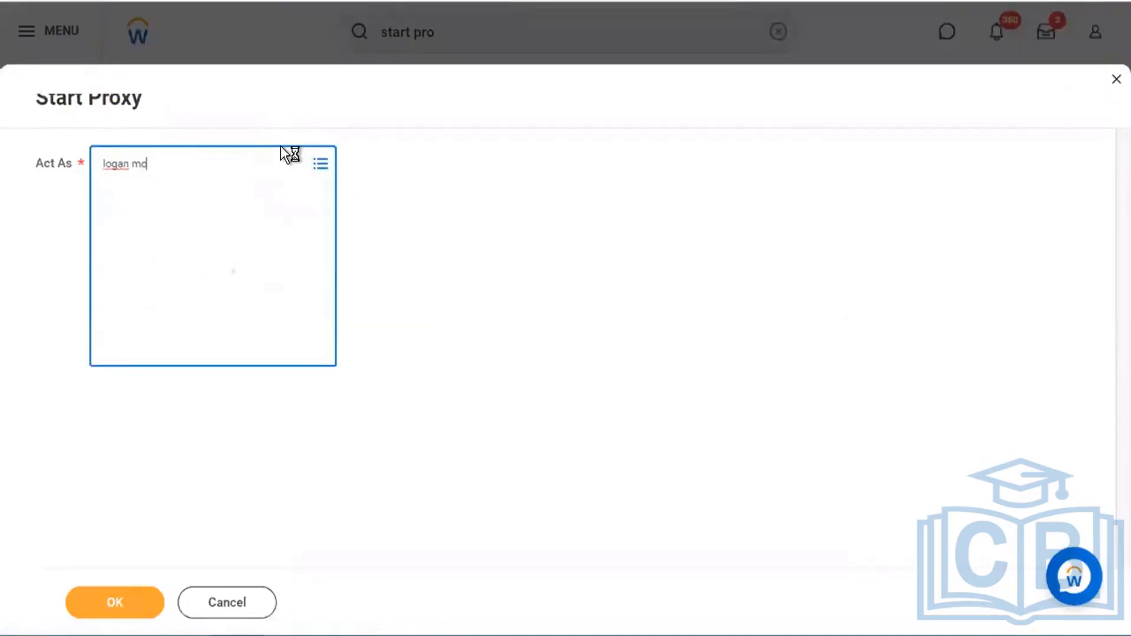
key("XF86MonBrightnessUp")
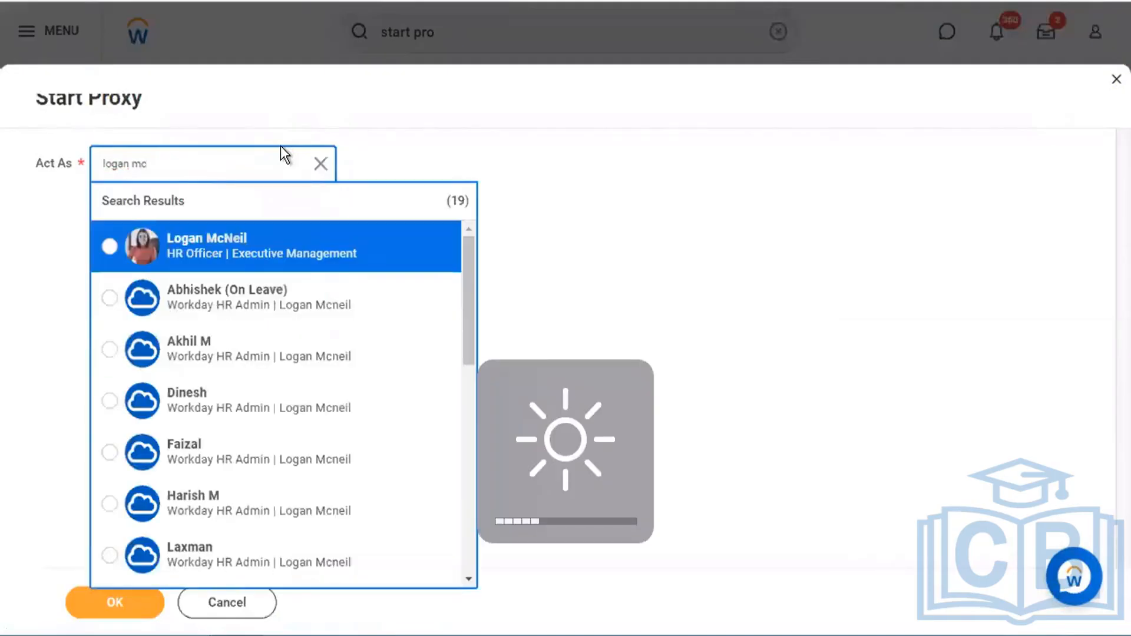
left_click(227, 246)
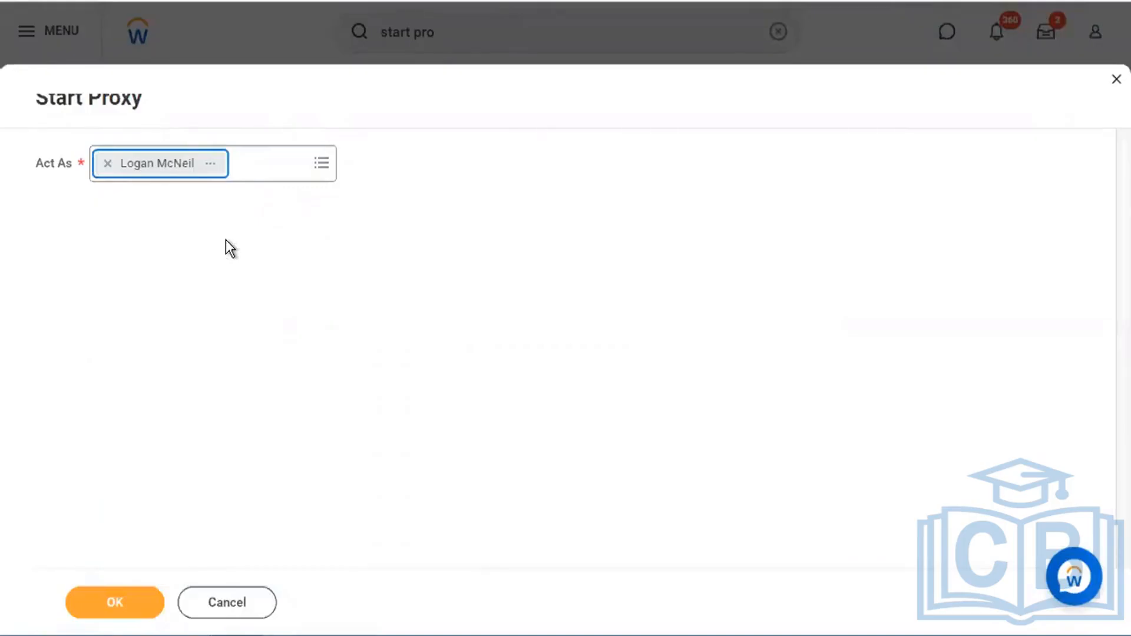
left_click(131, 605)
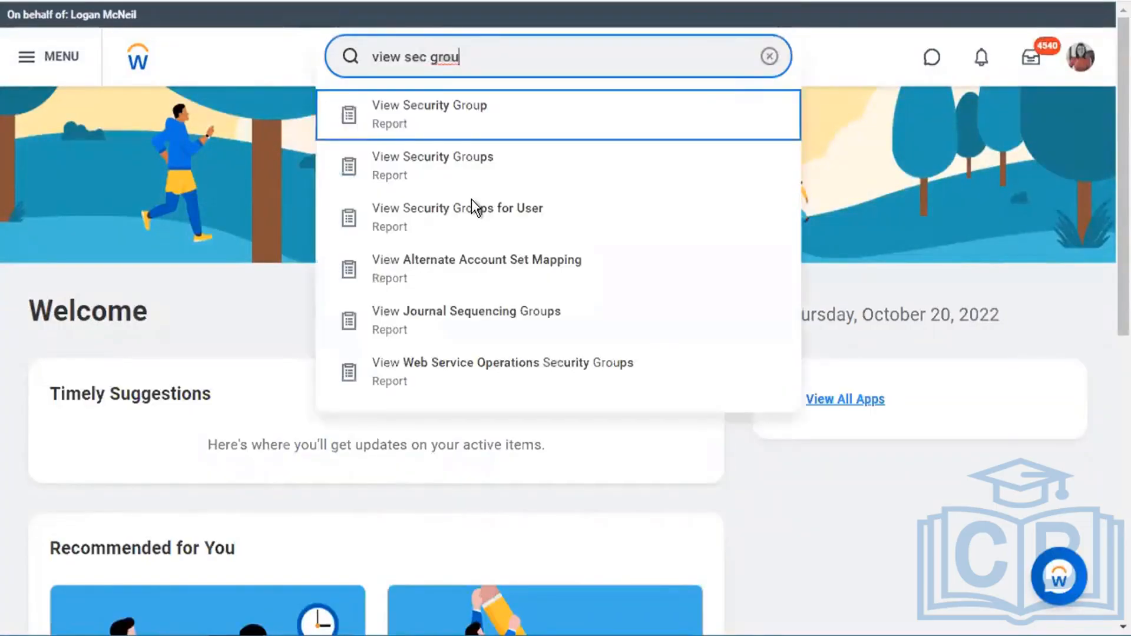
- View the YellowBrick-HR-Administrator security group with View Security Group
key("Return")
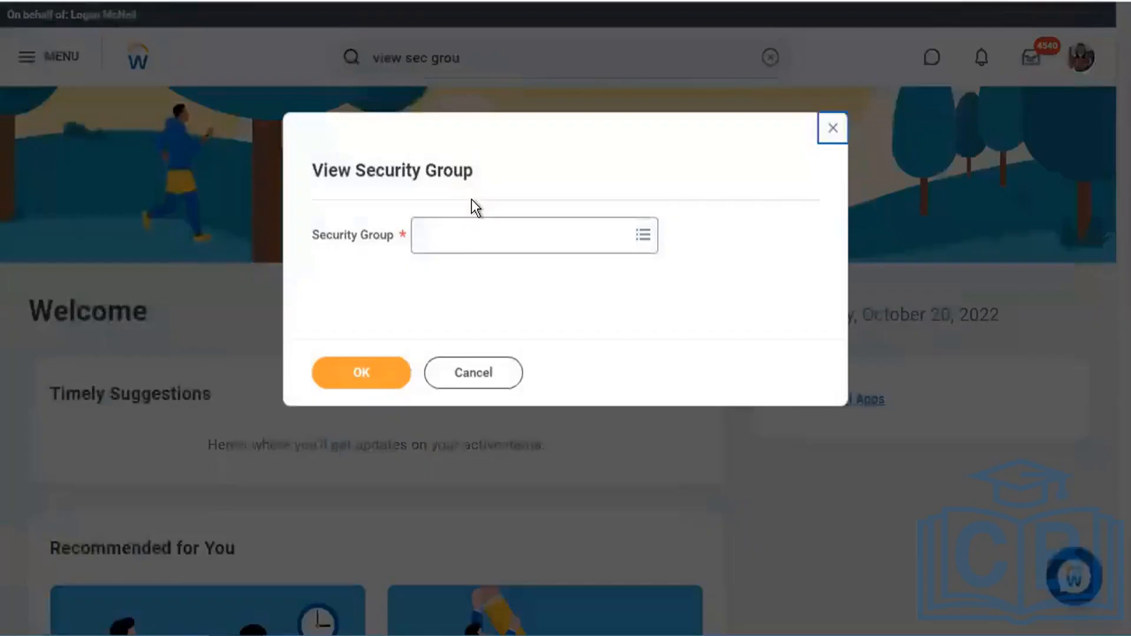
left_click(459, 227)
type("flex")
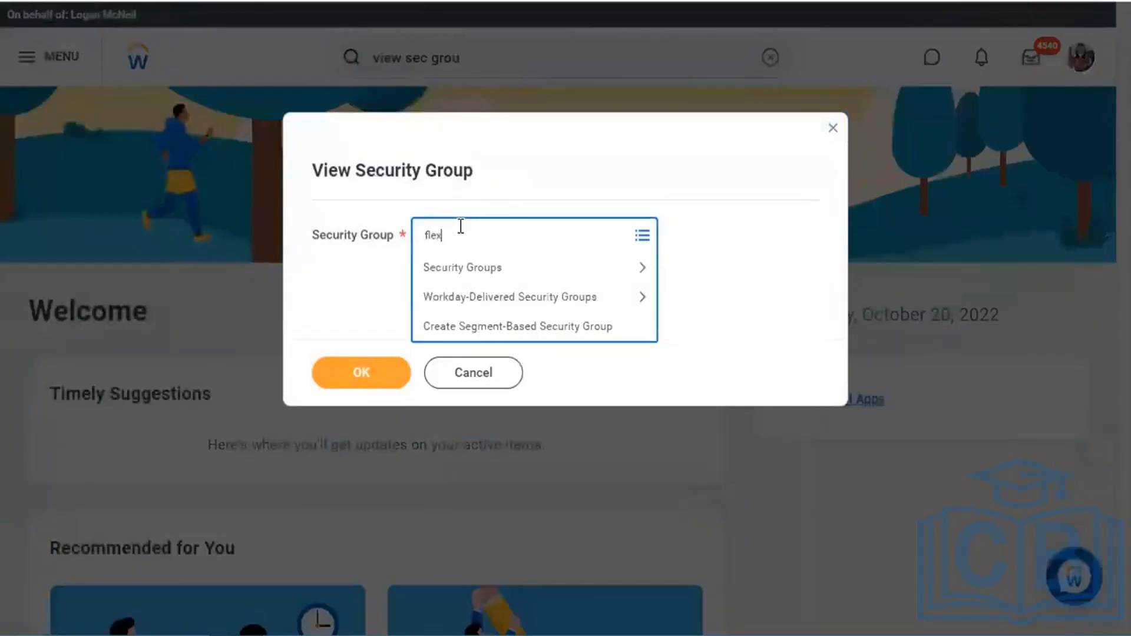
key("BackSpace")
key("BackSpace")
key("BackSpace")
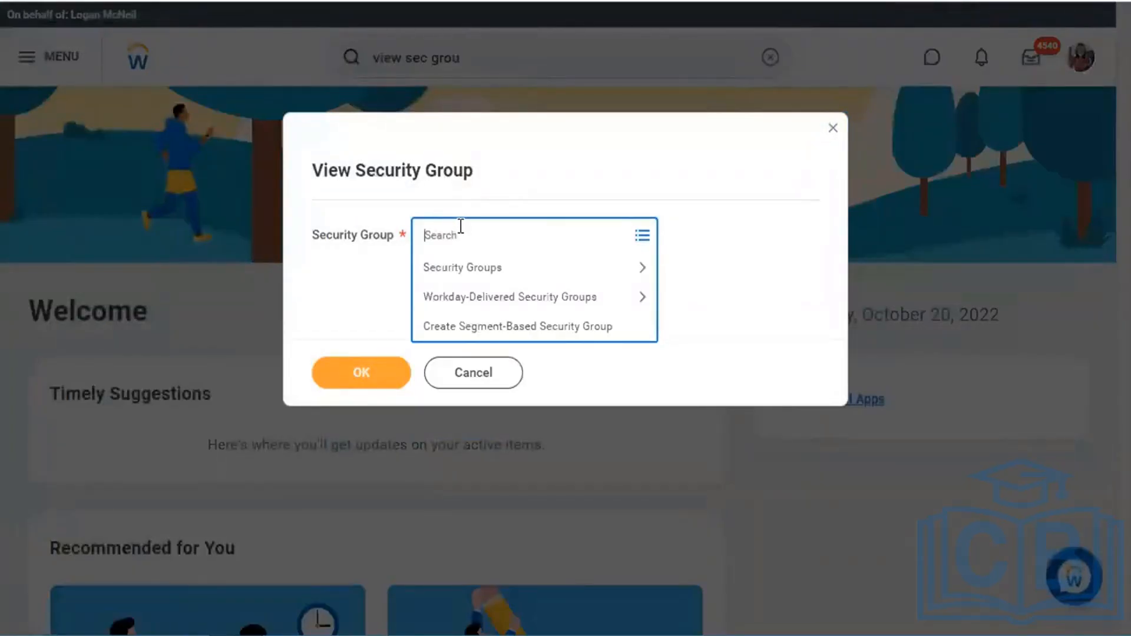
type("yellowbi")
key("Return")
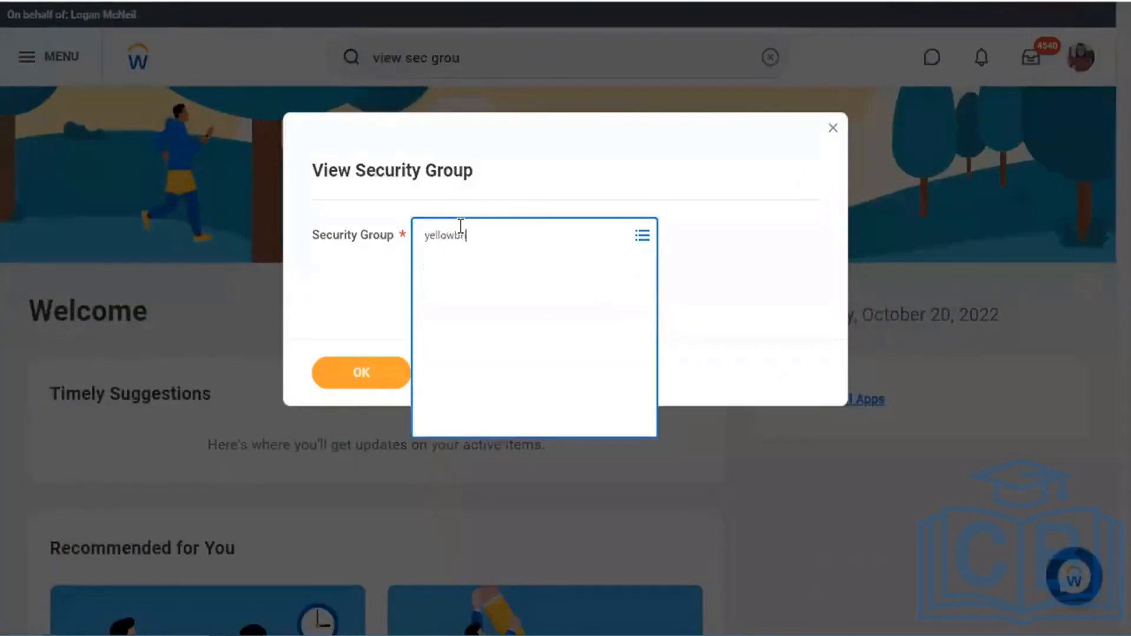
left_click(376, 384)
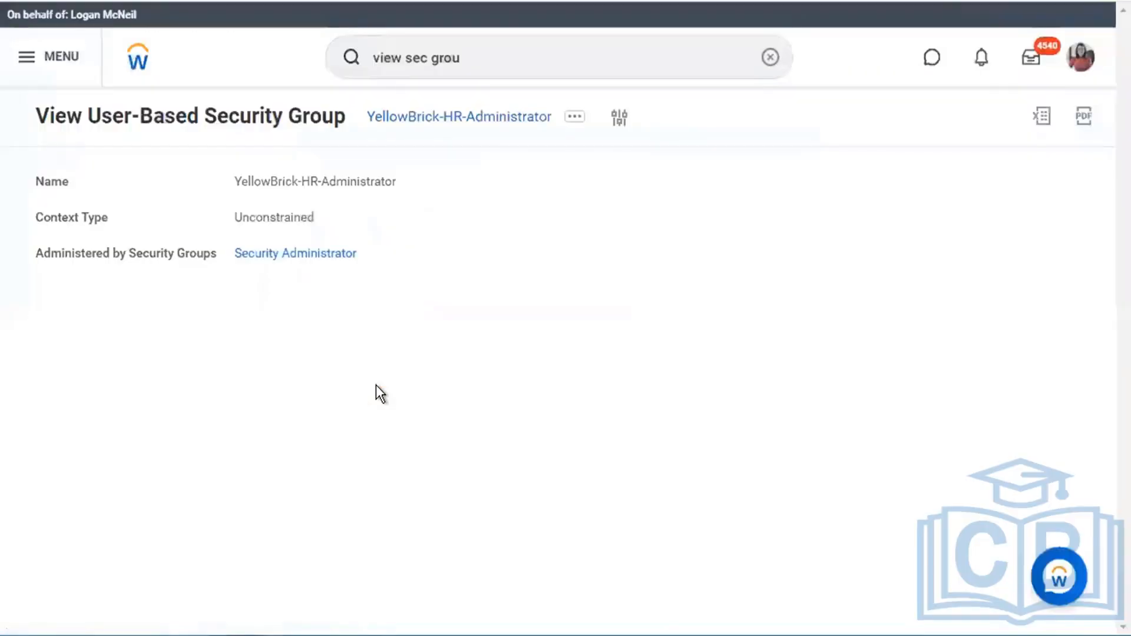
- Try Assign Users with a search for 'finance nin', then cancel without changes
left_click(575, 127)
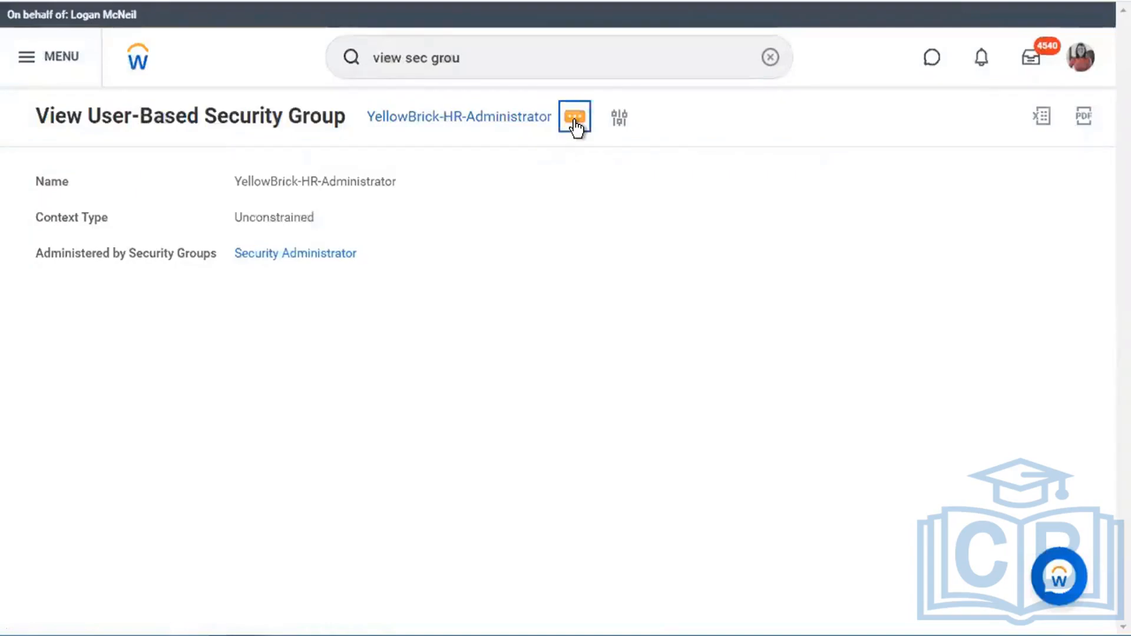
left_click(576, 126)
mouse_move(112, 187)
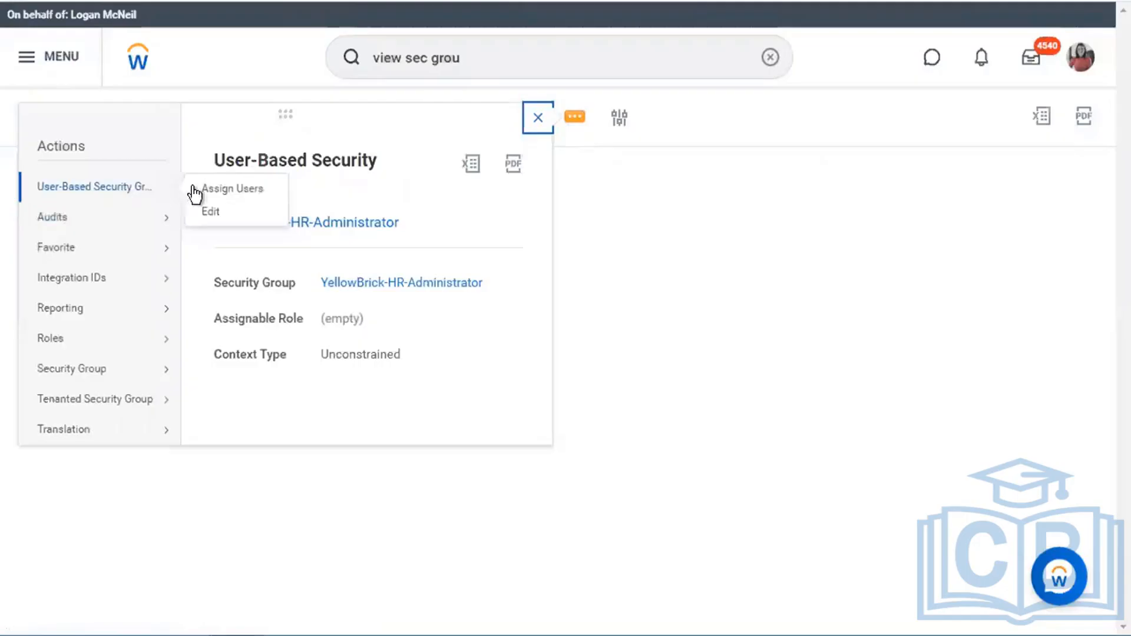
left_click(201, 188)
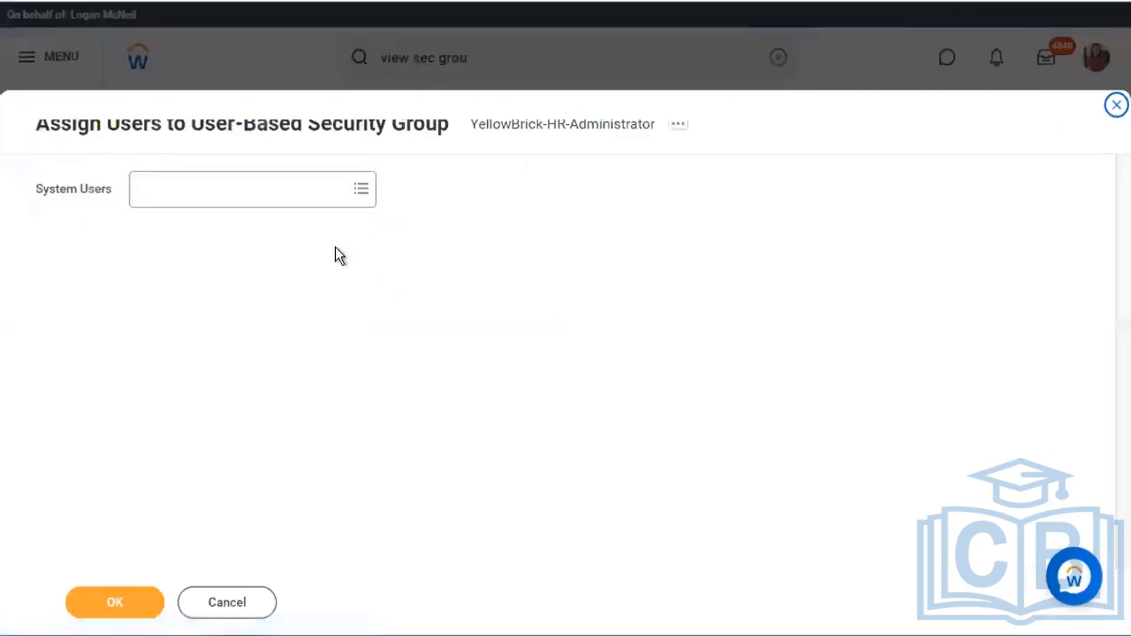
left_click(298, 193)
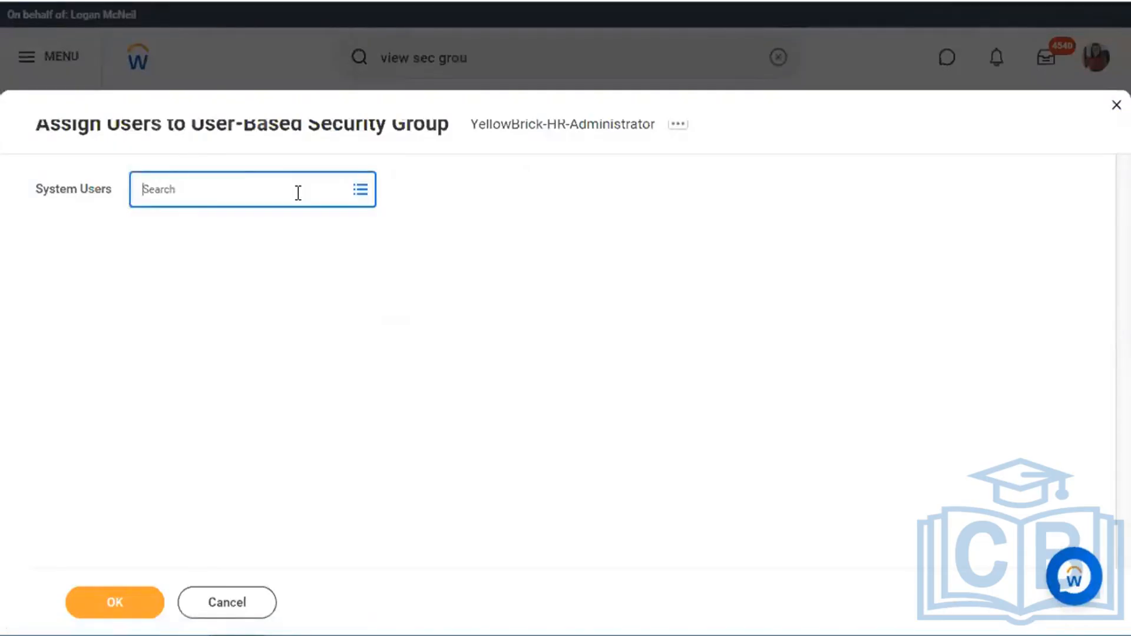
type("finance nin")
key("Return")
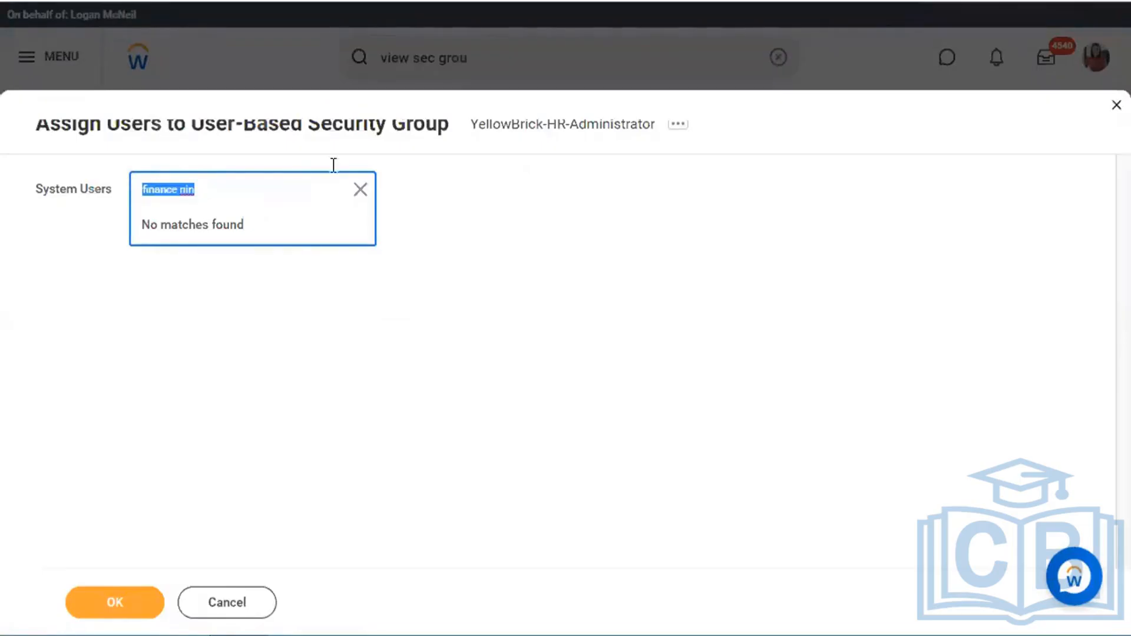
left_click(239, 610)
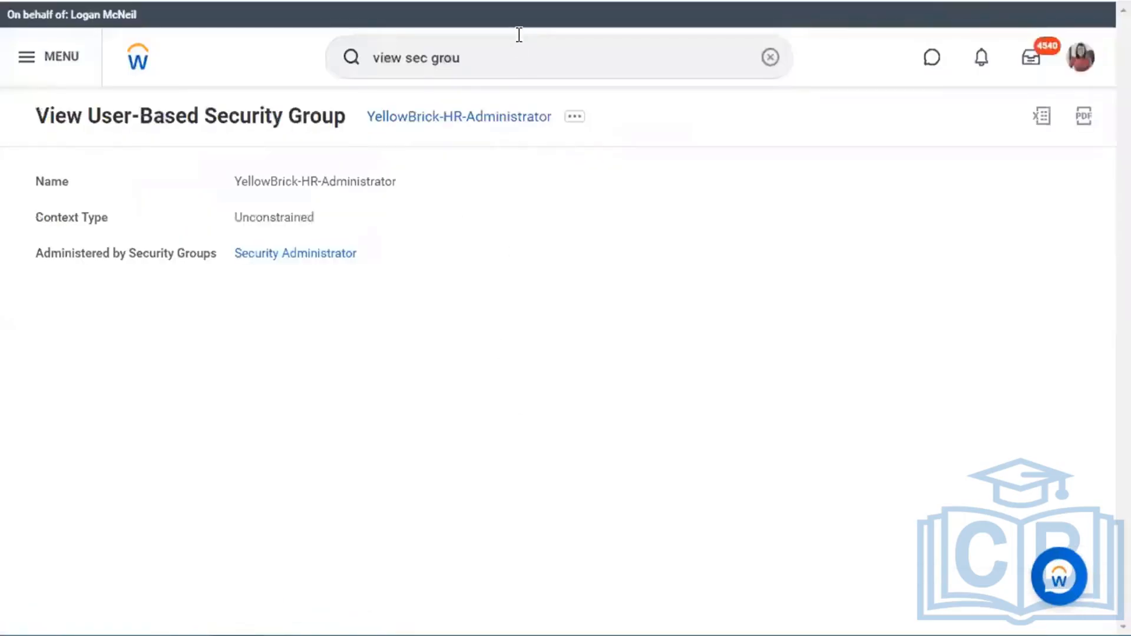
- Search 'finance ninja' and scroll down to the two Finance Ninja employees under People
left_click(517, 58)
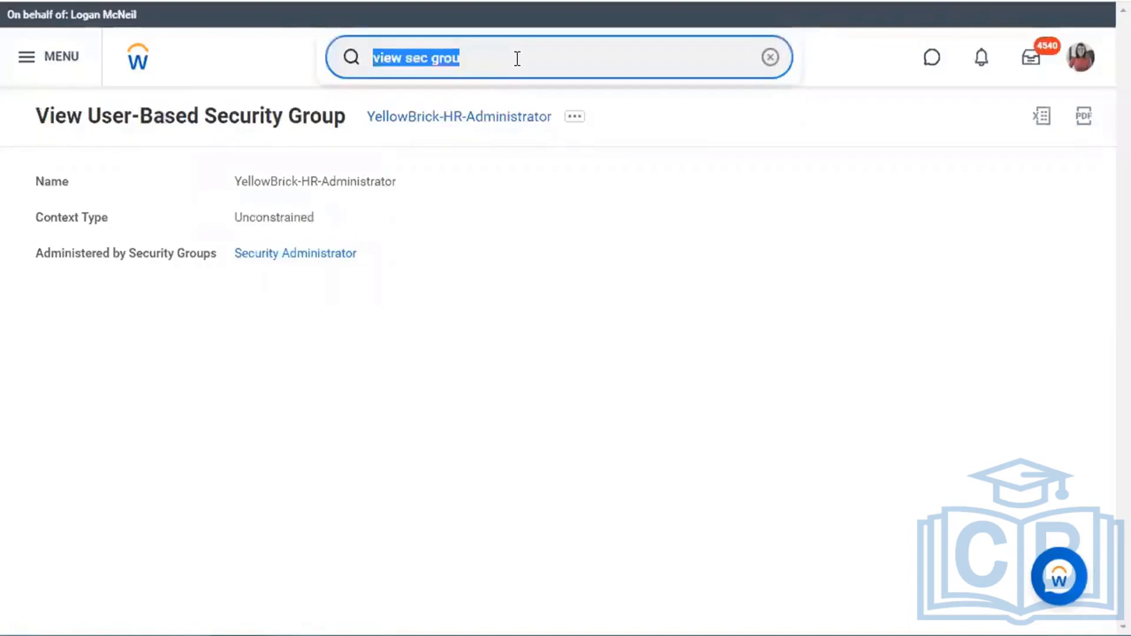
type("finance ninja")
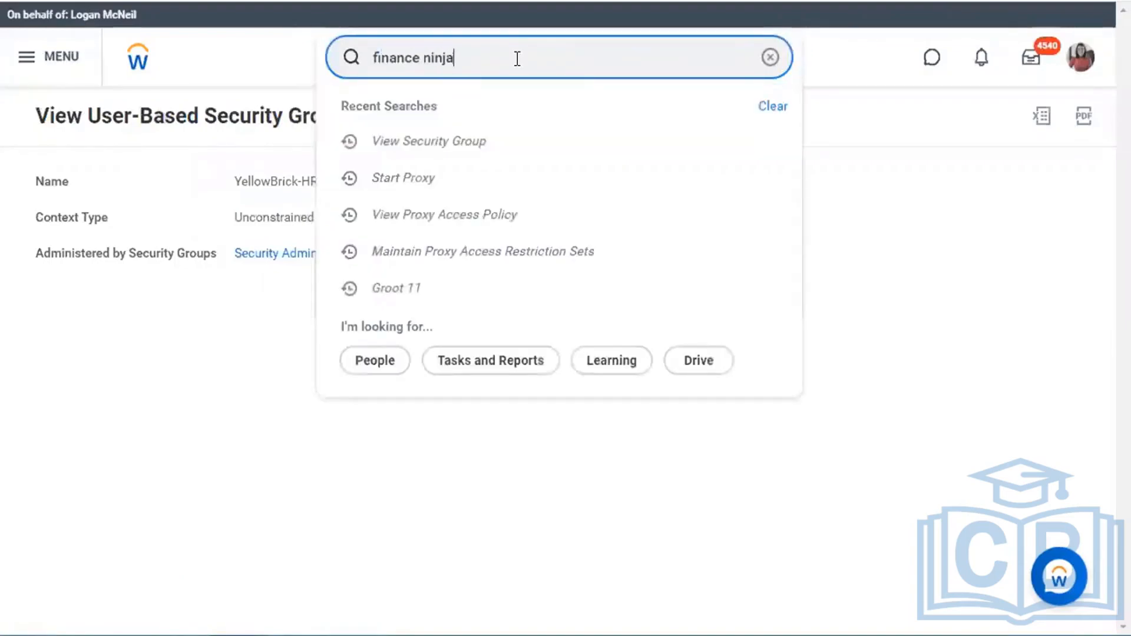
key("Return")
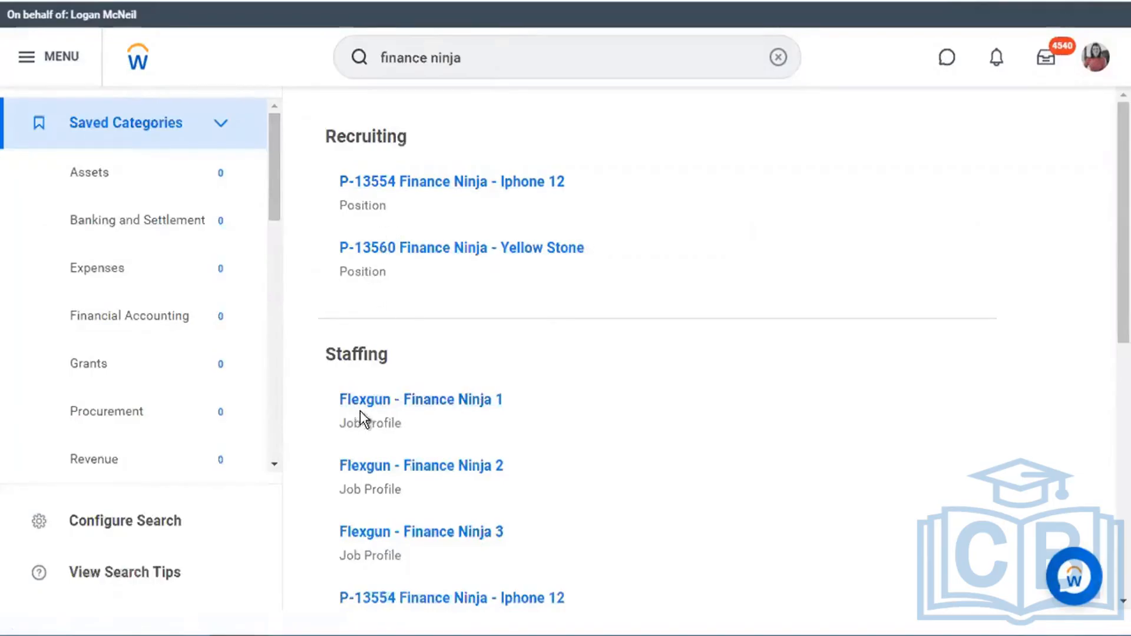
scroll(476, 500, "down", 3)
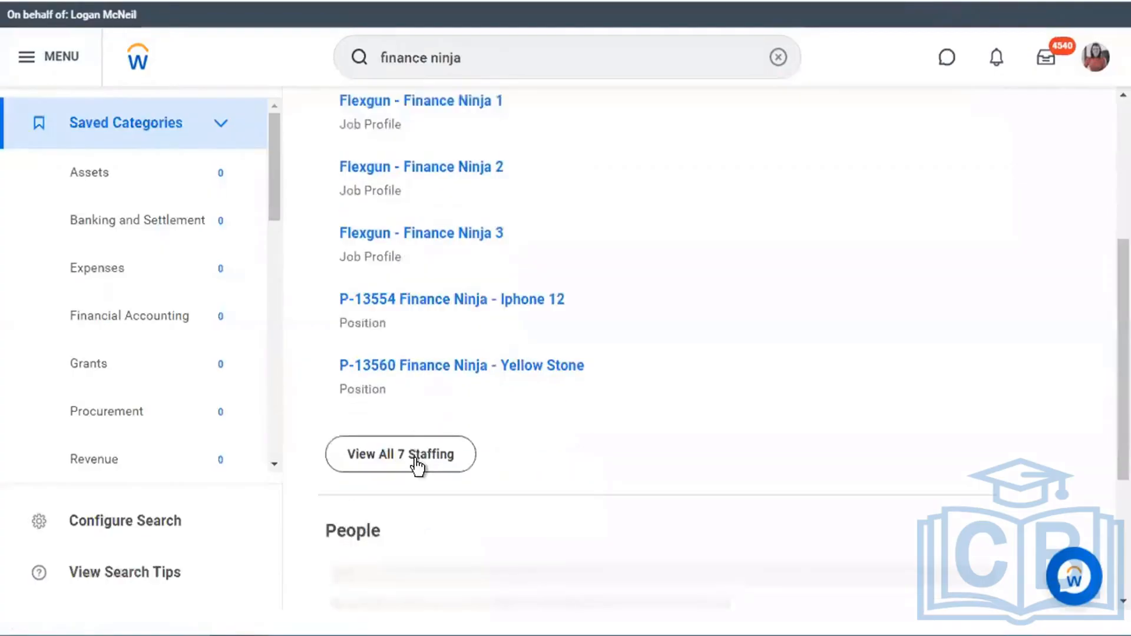
scroll(528, 442, "down", 1)
scroll(528, 452, "down", 2)
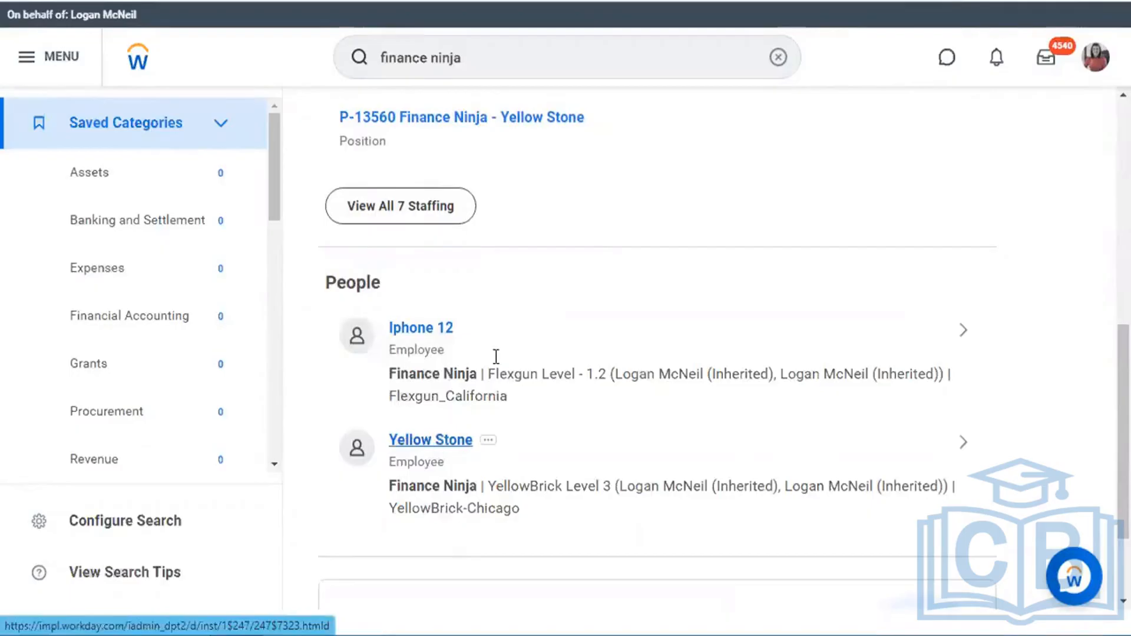
- Find the pre-hire by name and open their YellowBrick Level 3 Hire compensation proposal
left_click(489, 54)
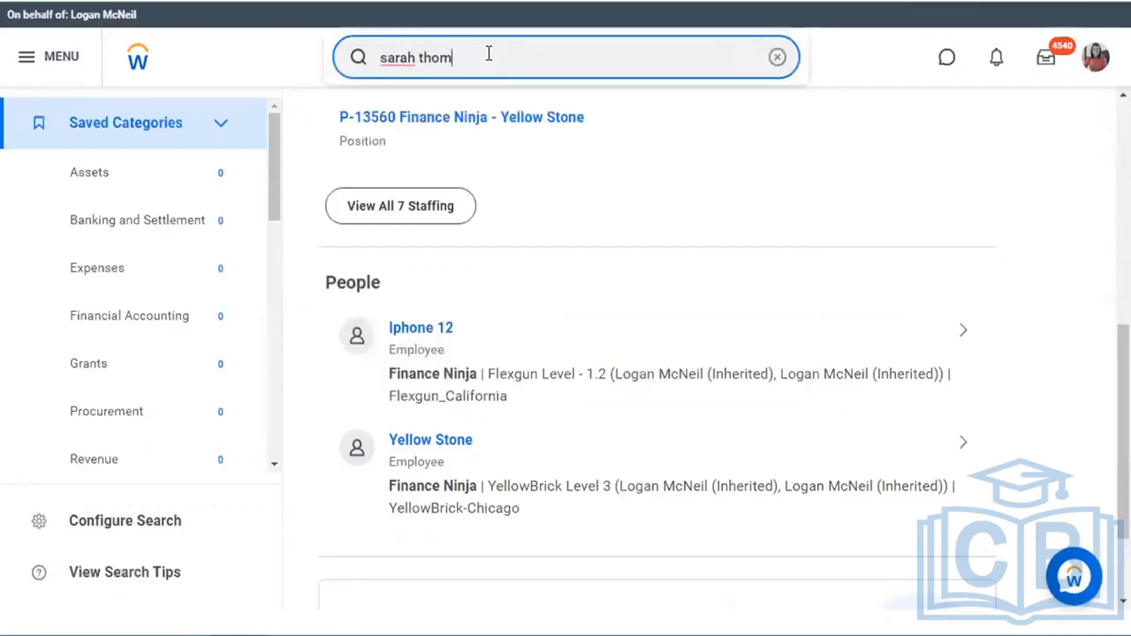
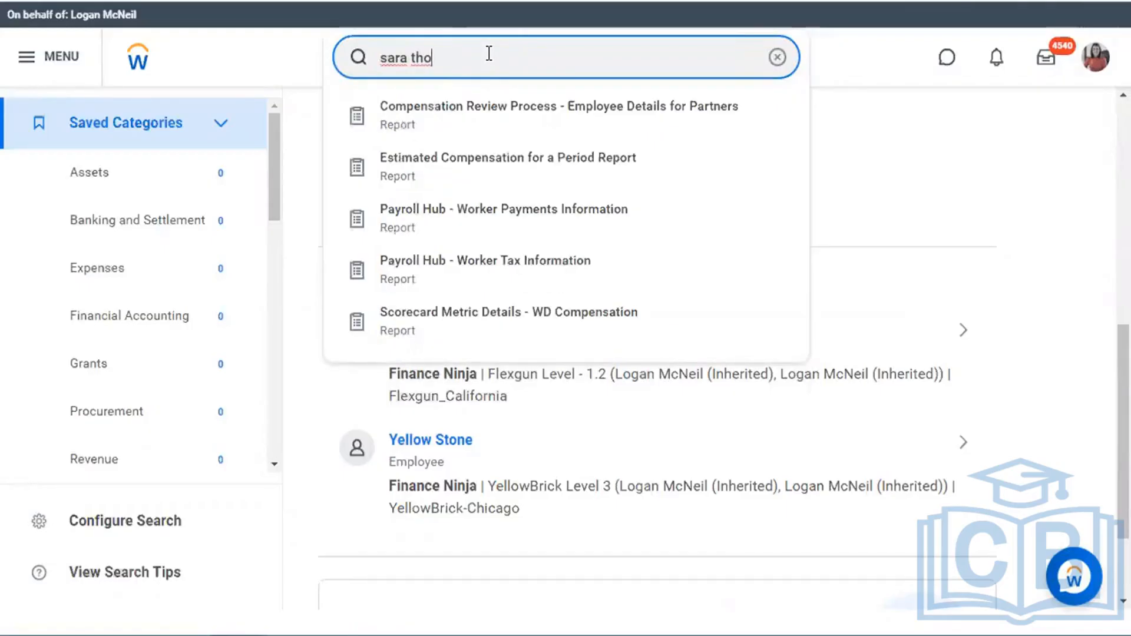
key("Return")
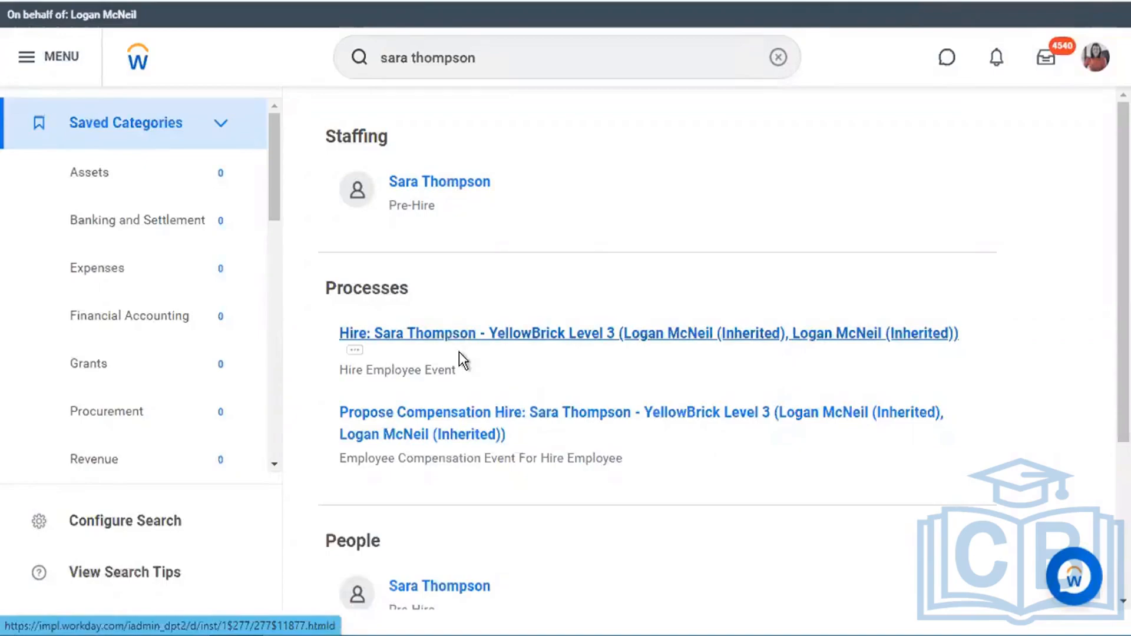
scroll(462, 359, "down", 1)
scroll(495, 434, "up", 1)
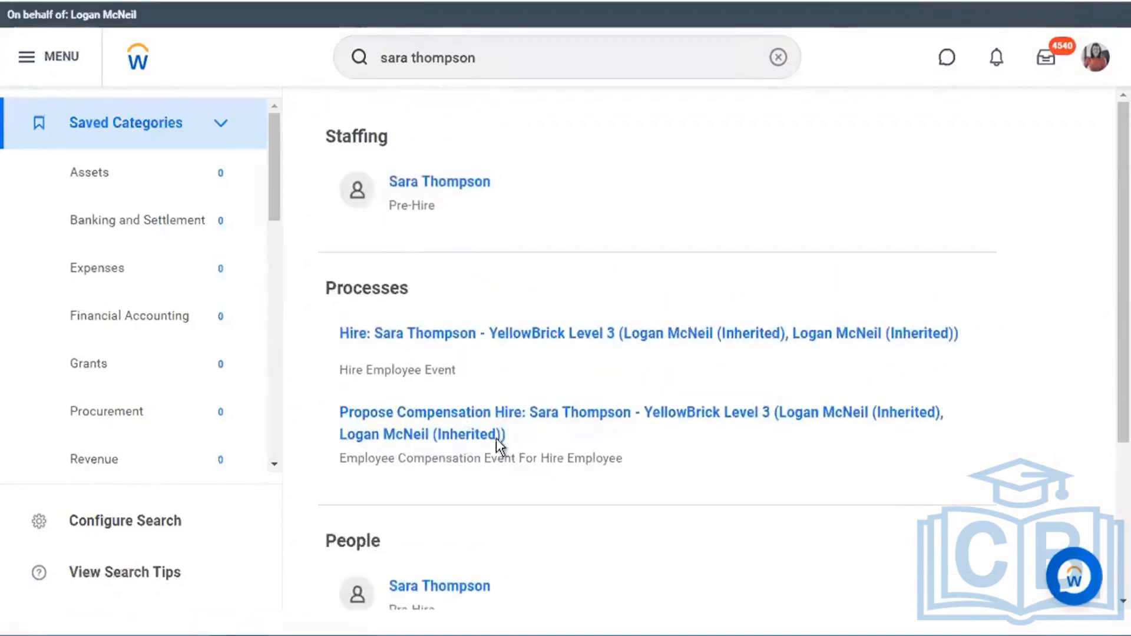
left_click(422, 335)
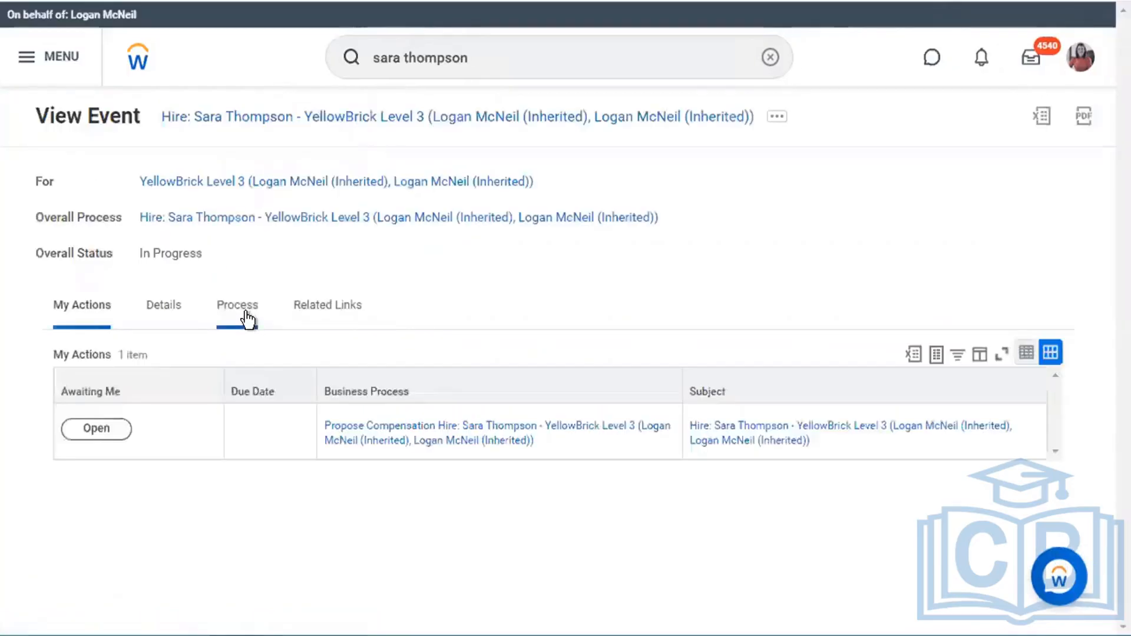
left_click(100, 429)
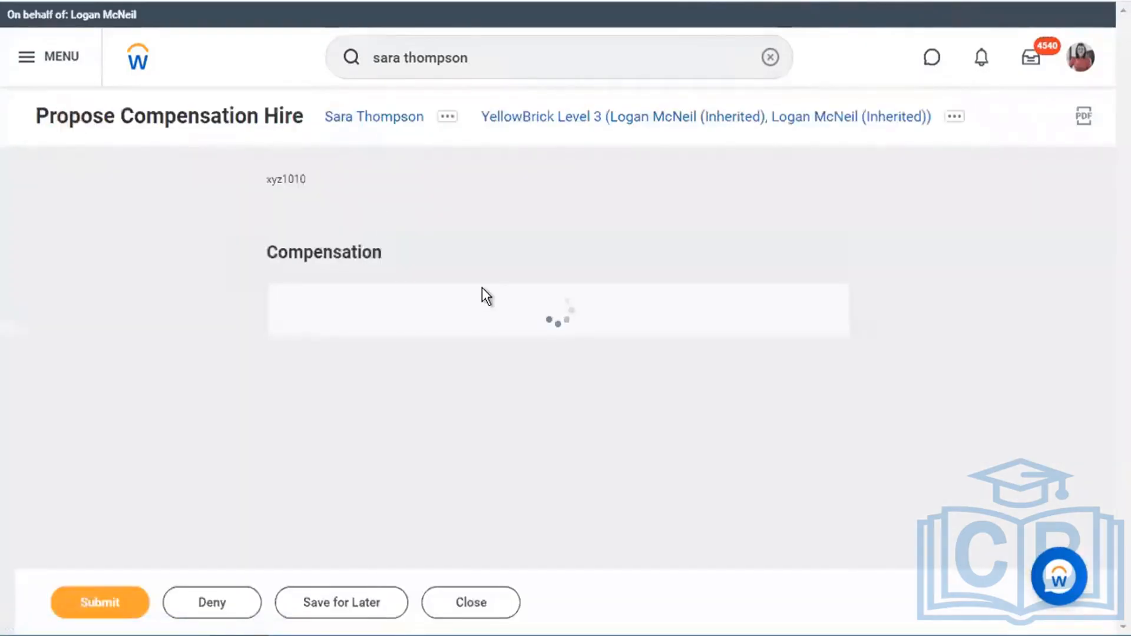
- Replace the red-yellow compensation package with the Flexgun Compensation Package
scroll(515, 341, "down", 18)
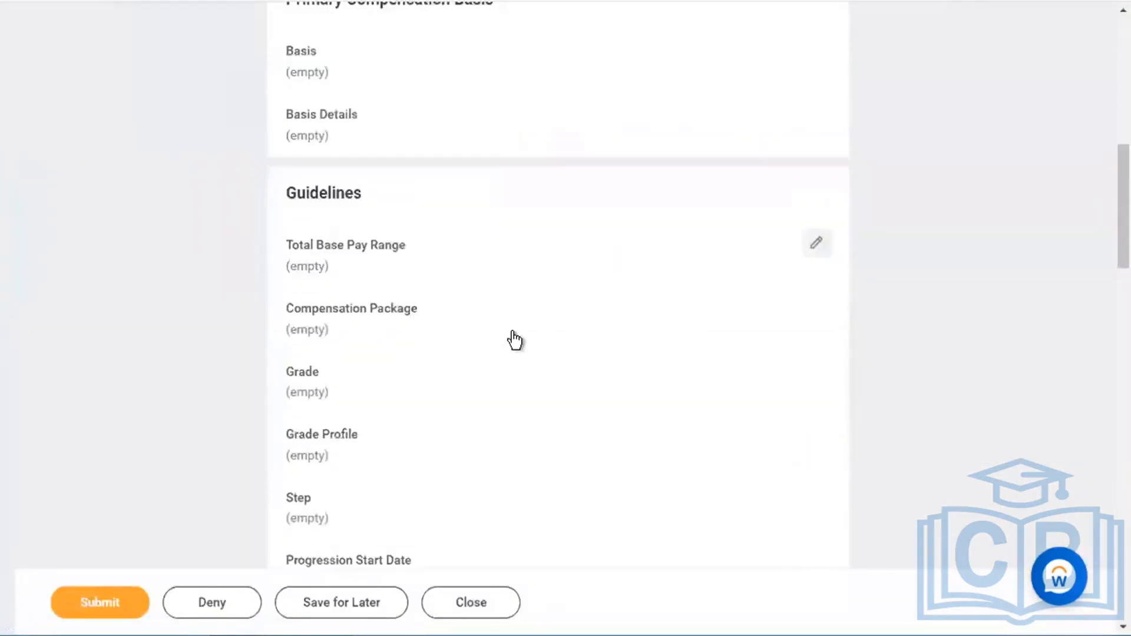
scroll(539, 369, "up", 8)
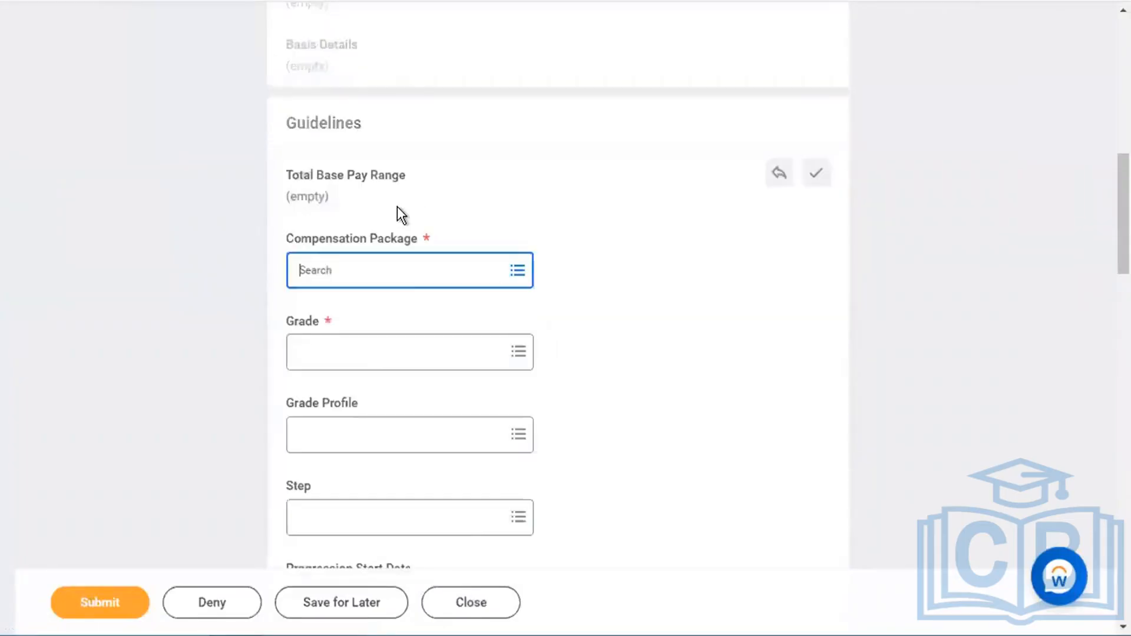
type("yellow")
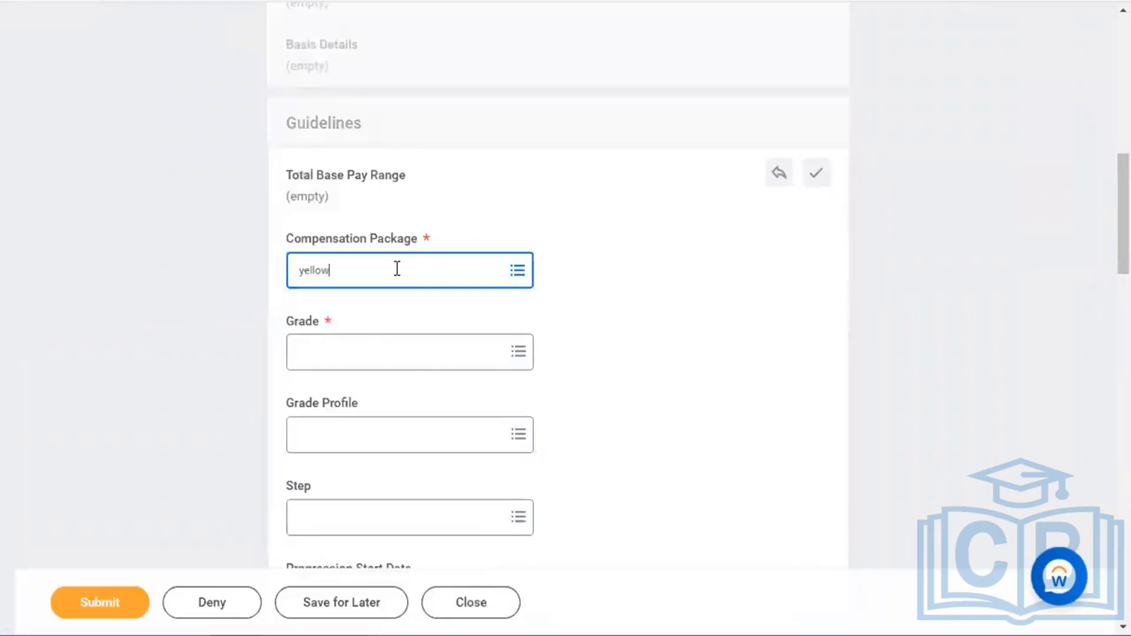
key("Return")
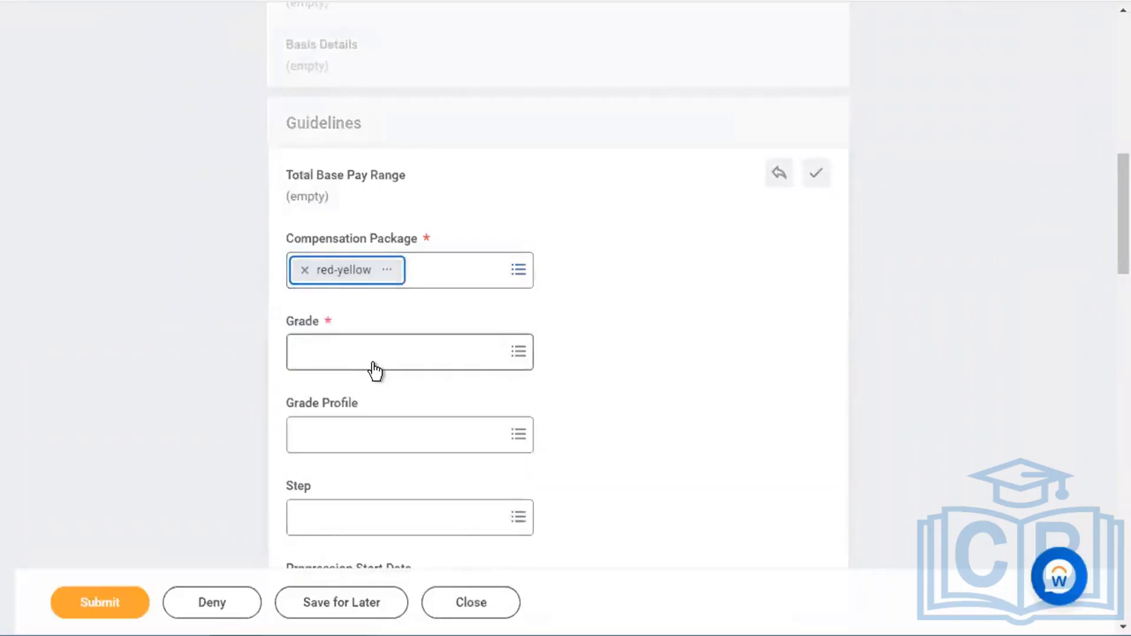
left_click(374, 361)
left_click(628, 295)
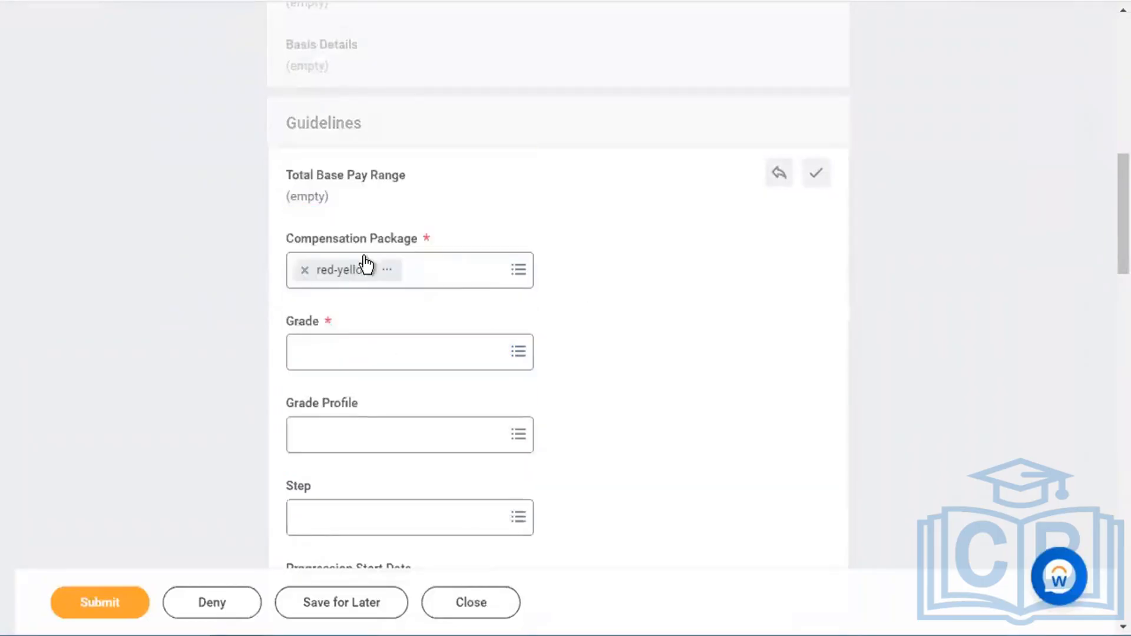
left_click(304, 270)
type("flexgun")
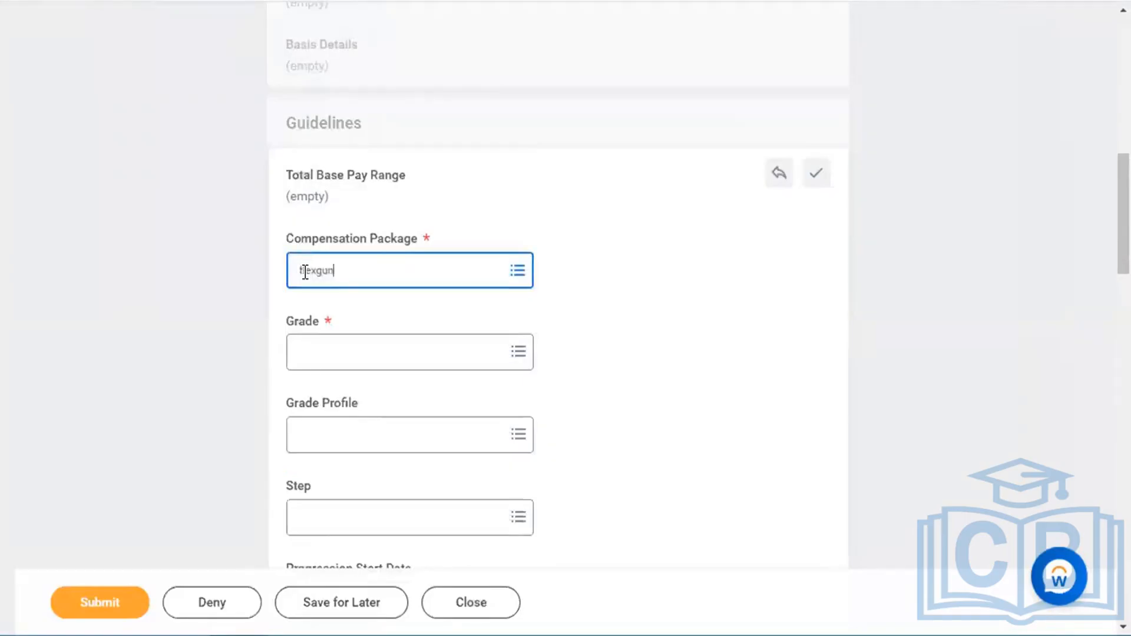
key("Return")
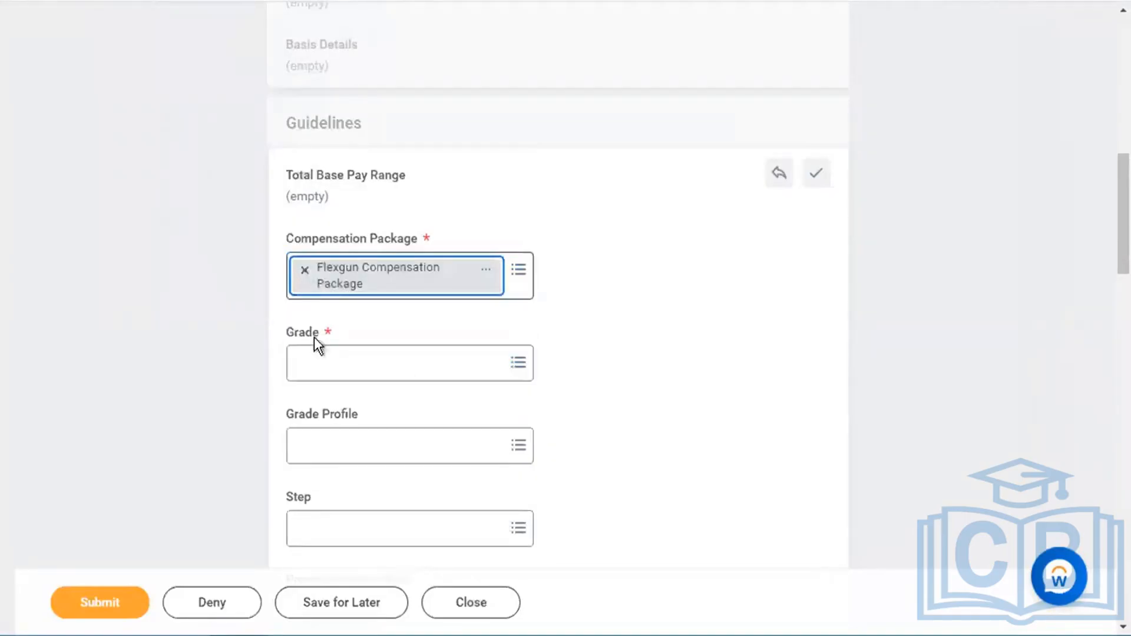
- Set the grade to Flexgun Non-Management Grade
left_click(316, 365)
type("flexgun")
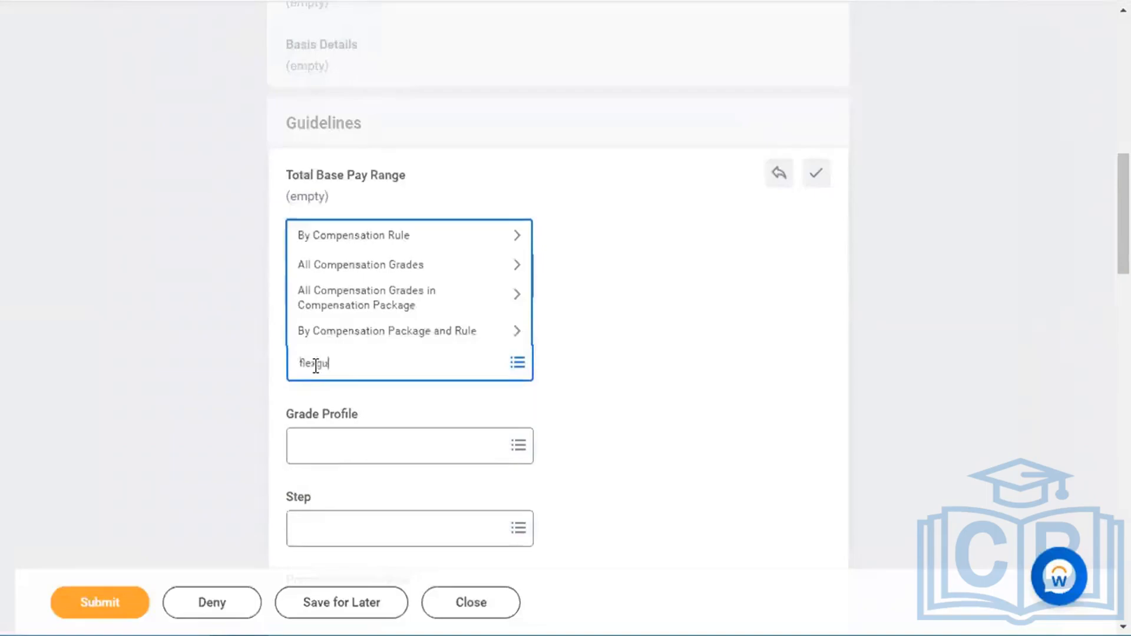
key("Return")
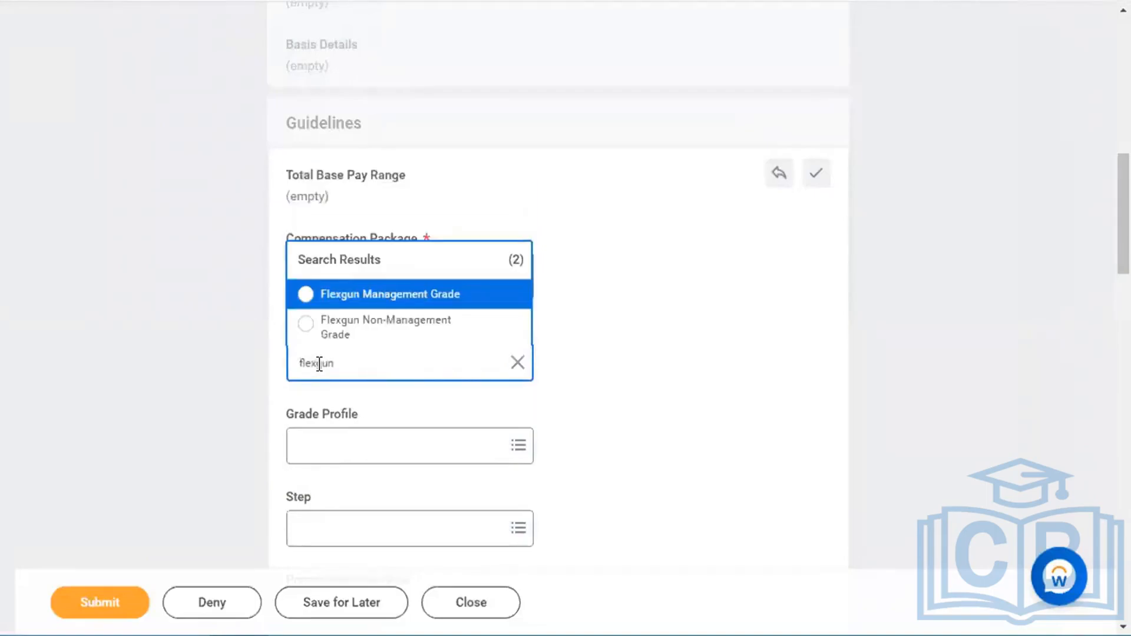
left_click(399, 325)
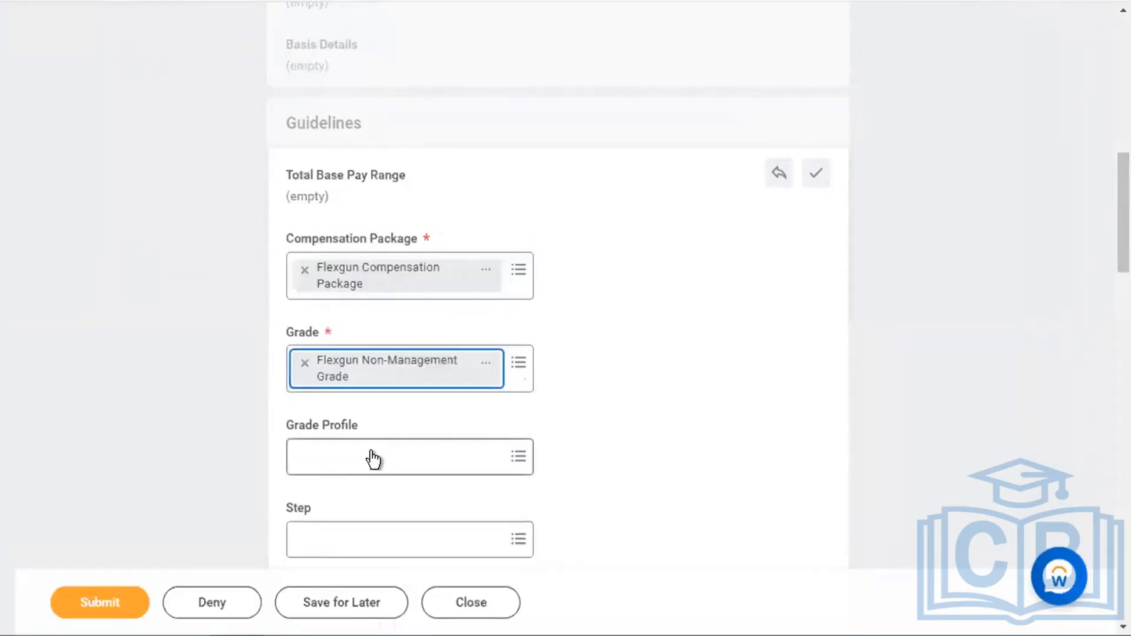
- Choose grade profile Flexgun - N-mgmt - USD from the grade's profiles
left_click(372, 458)
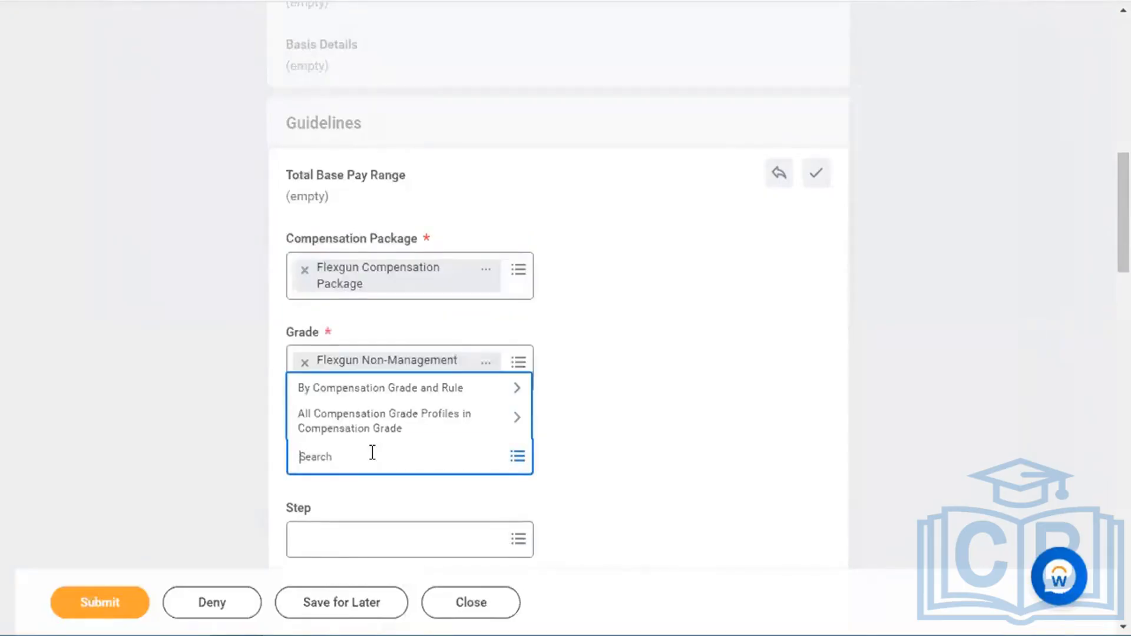
left_click(443, 390)
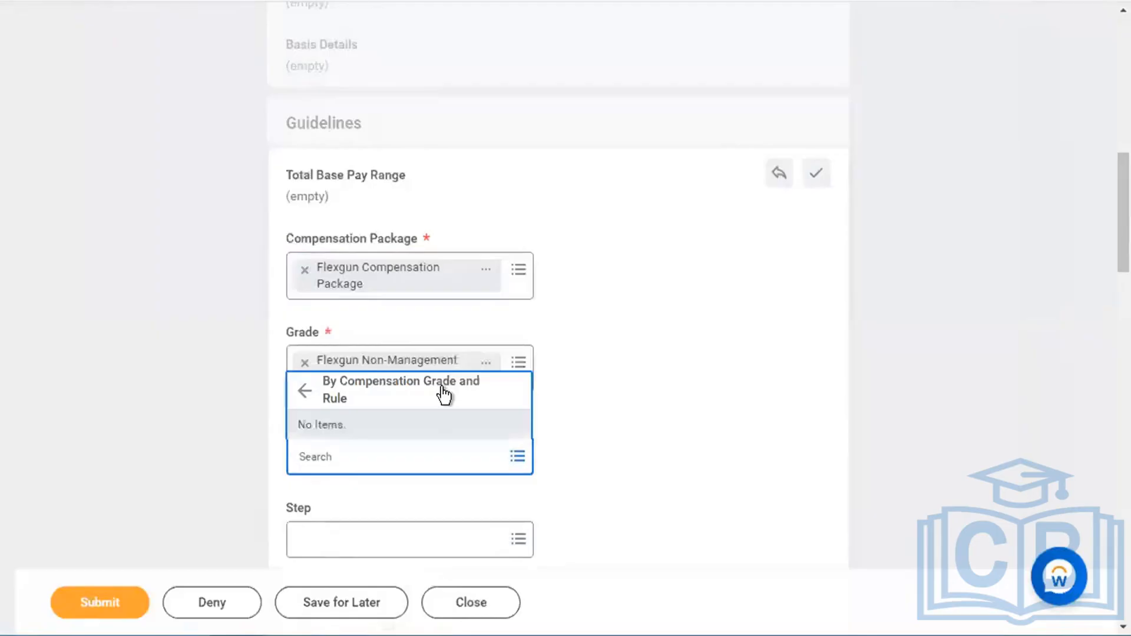
left_click(396, 423)
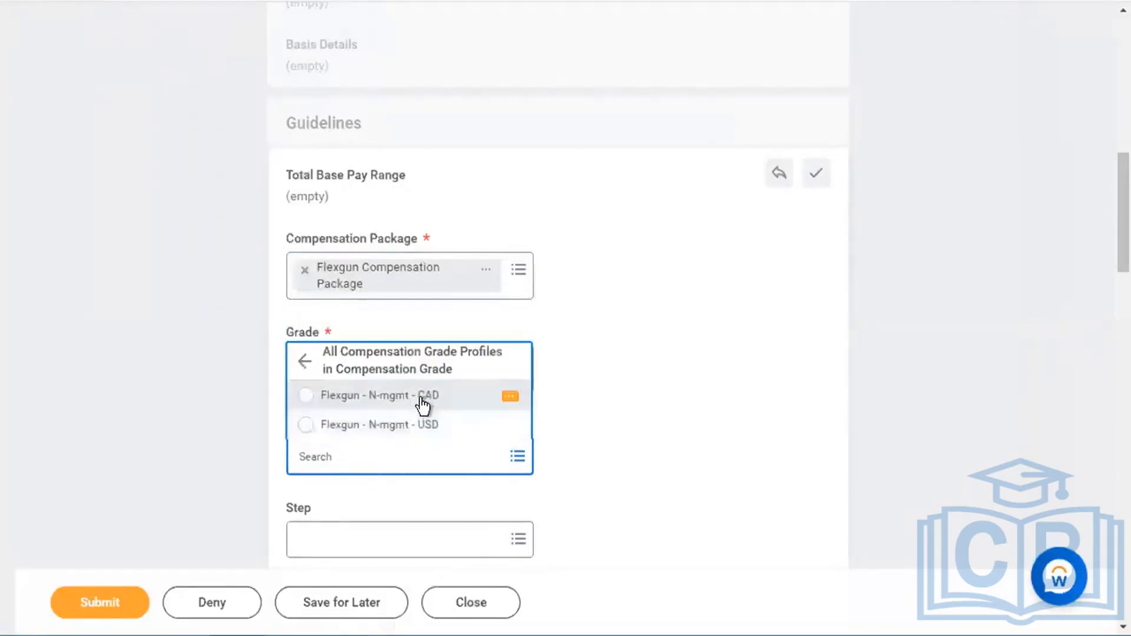
left_click(412, 435)
scroll(670, 464, "down", 6)
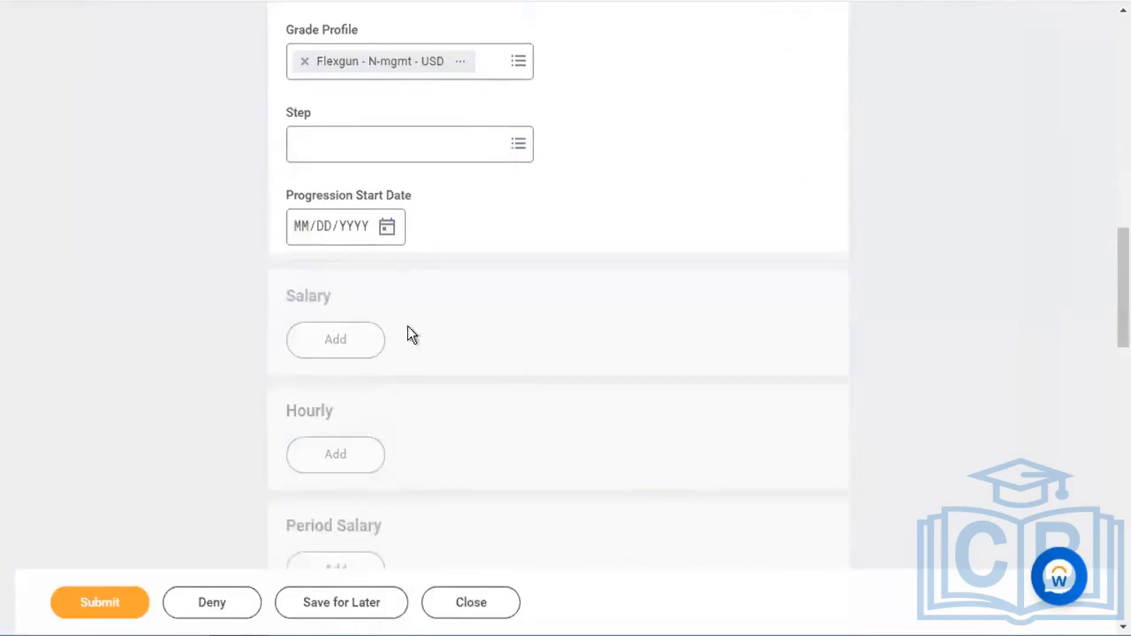
left_click(364, 334)
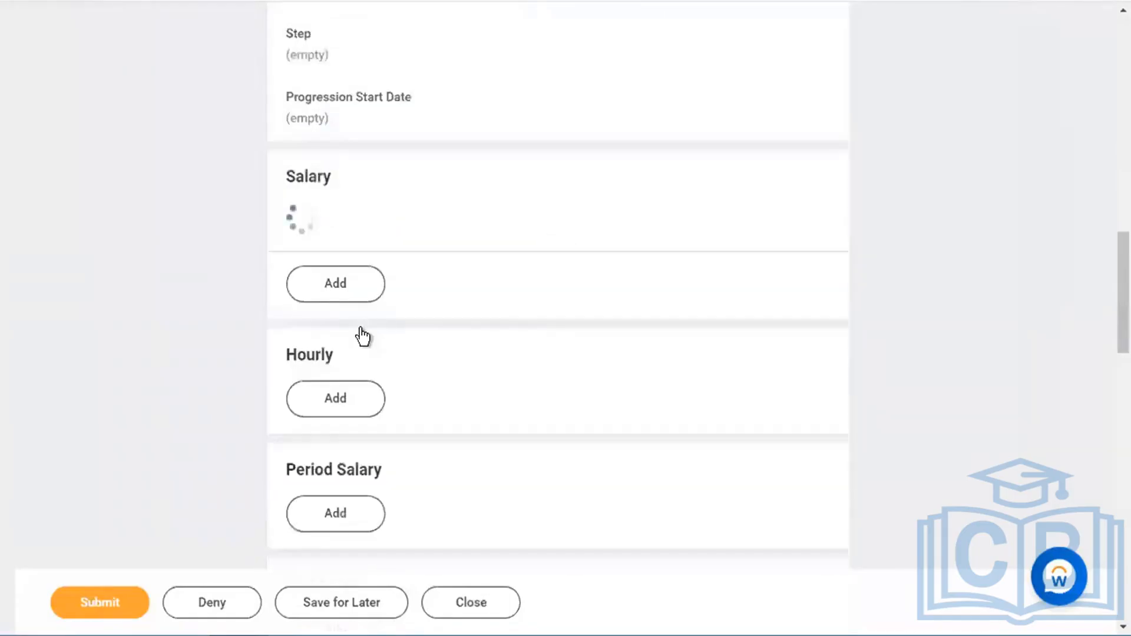
- Add a 50,000 salary on the Flexgun - Salary Plan and submit the hire proposal
left_click(404, 268)
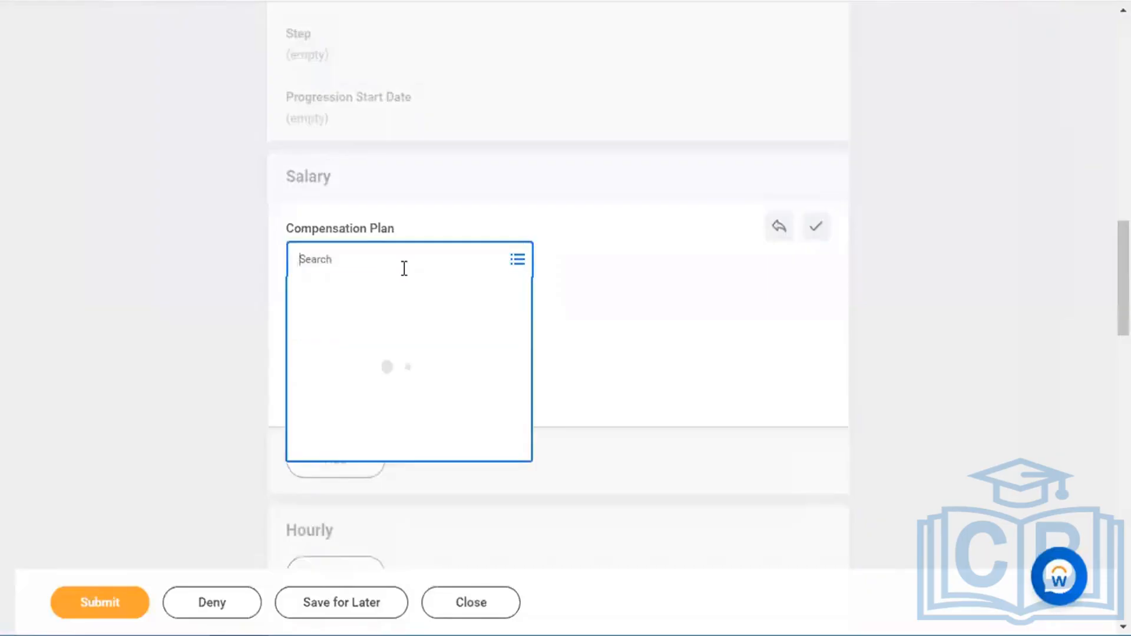
type("50000")
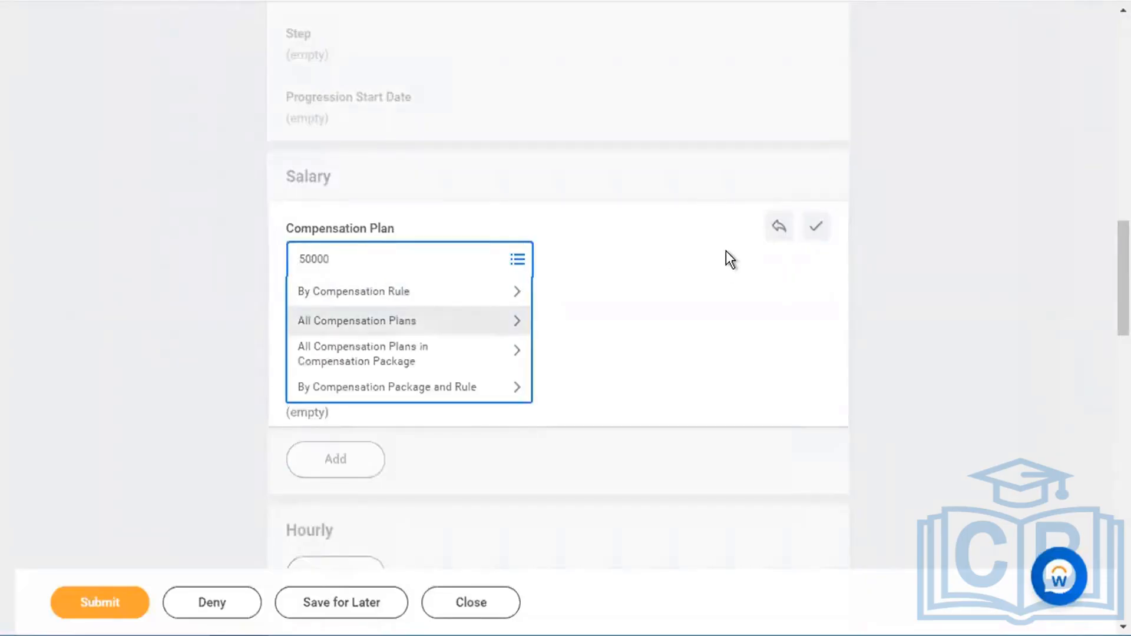
key("Return")
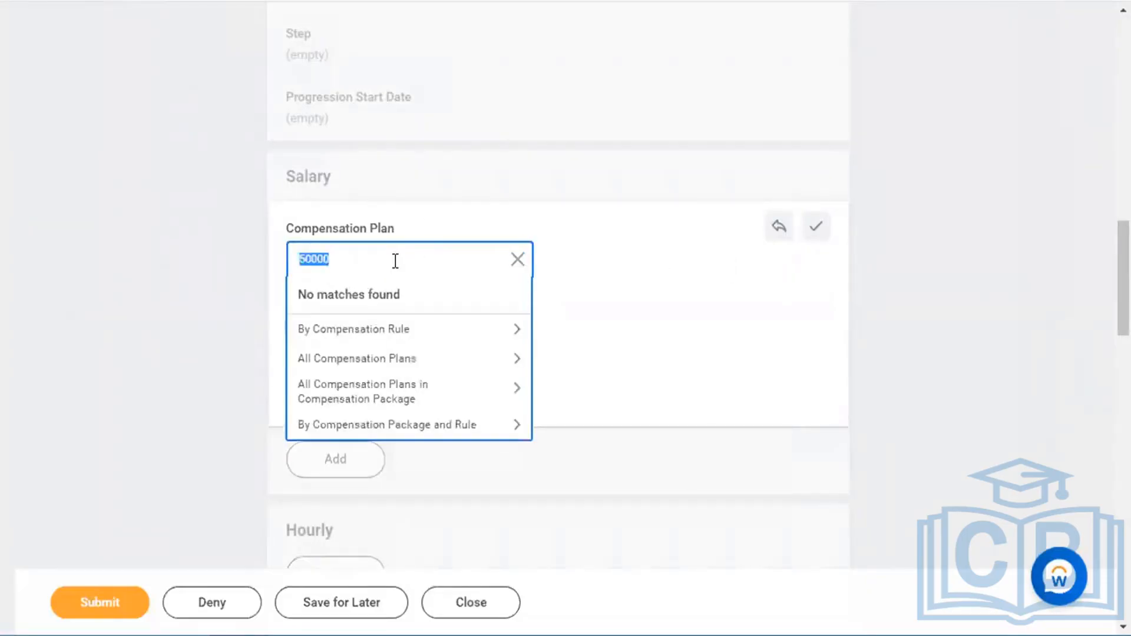
type("flexgun")
key("Return")
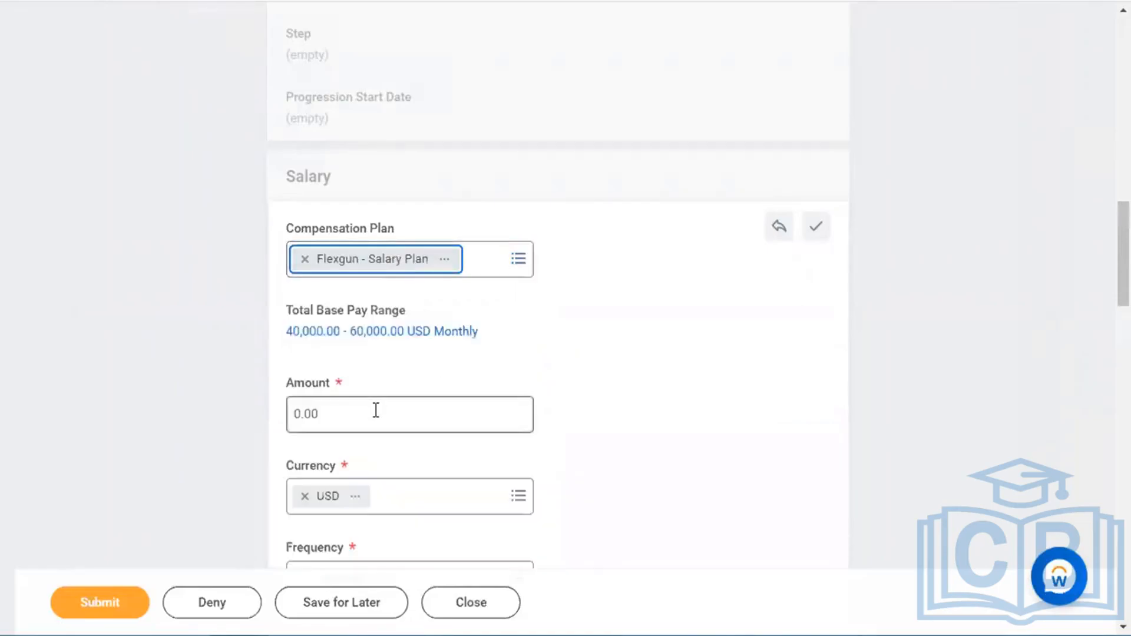
left_click(376, 411)
type("50000")
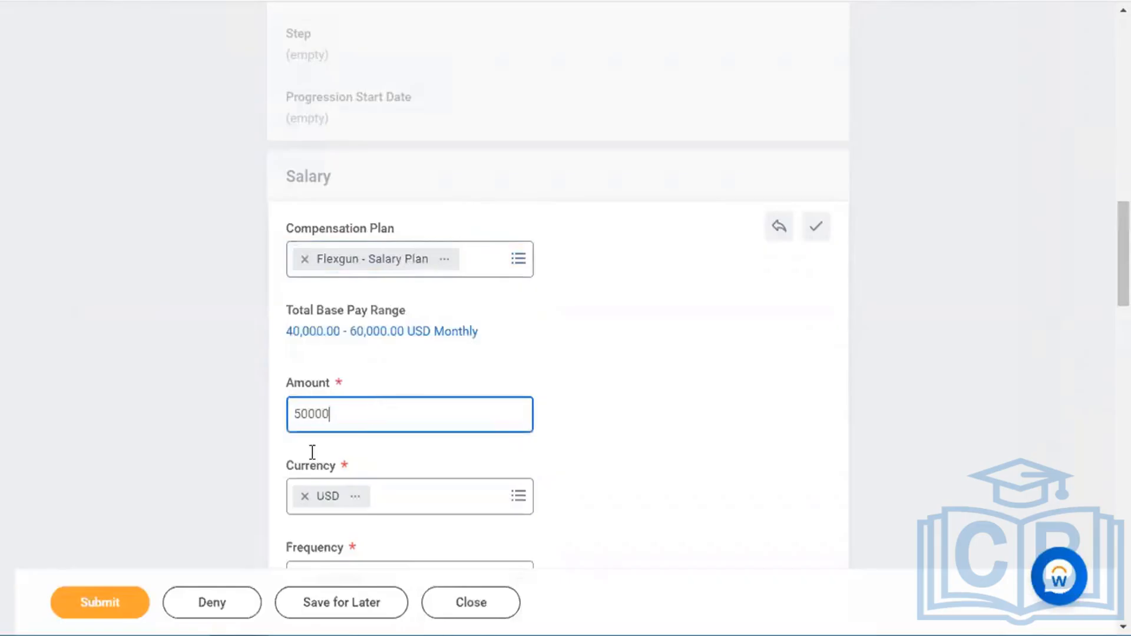
left_click(96, 602)
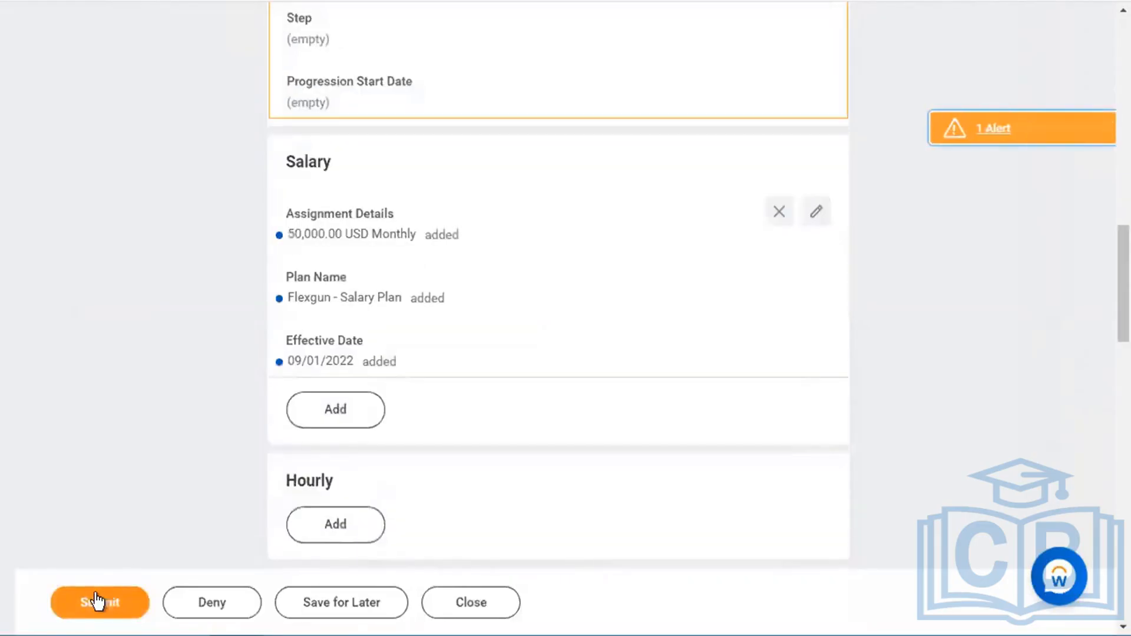
left_click(96, 601)
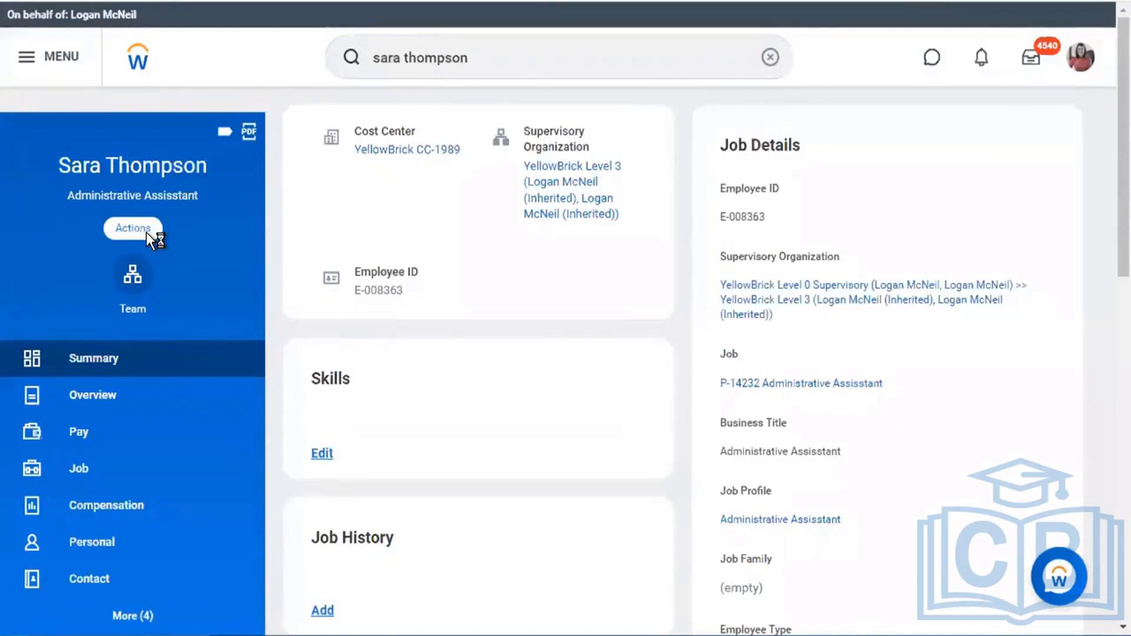
- Open Job > Worker History, highlighting the hire's completion date for Hire and Propose Compensation Hire
left_click(105, 470)
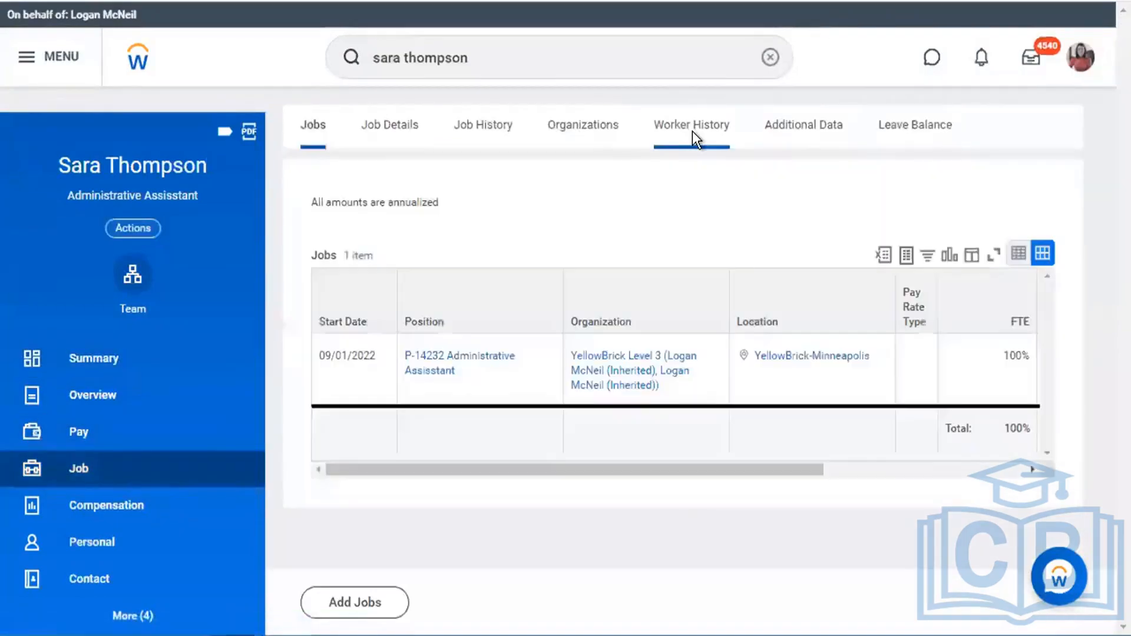
left_click(692, 132)
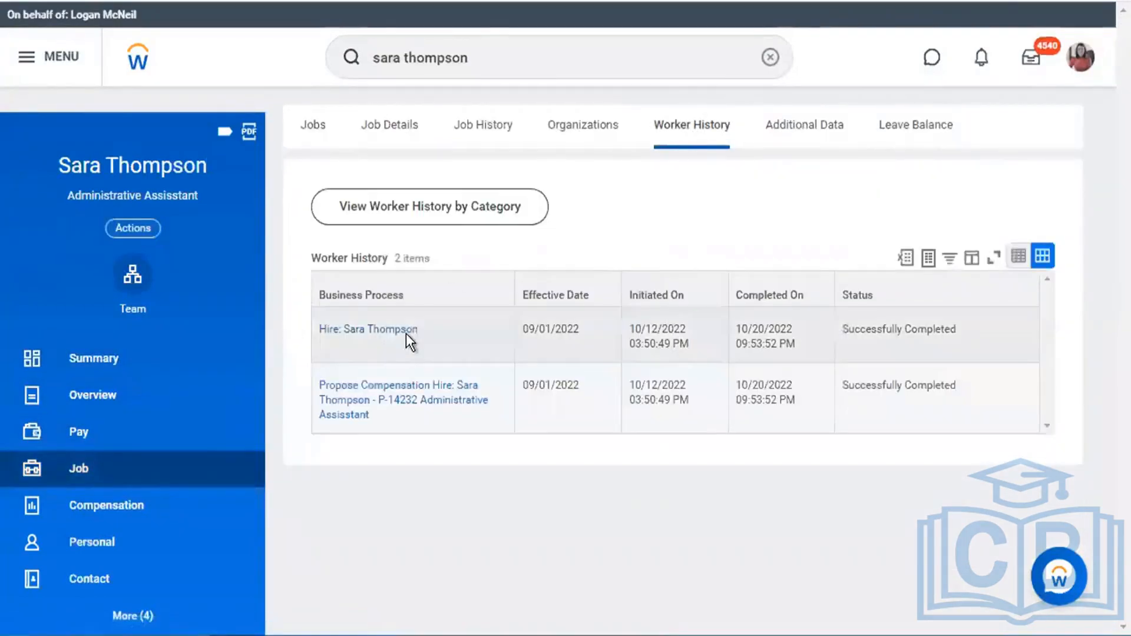
mouse_move(372, 331)
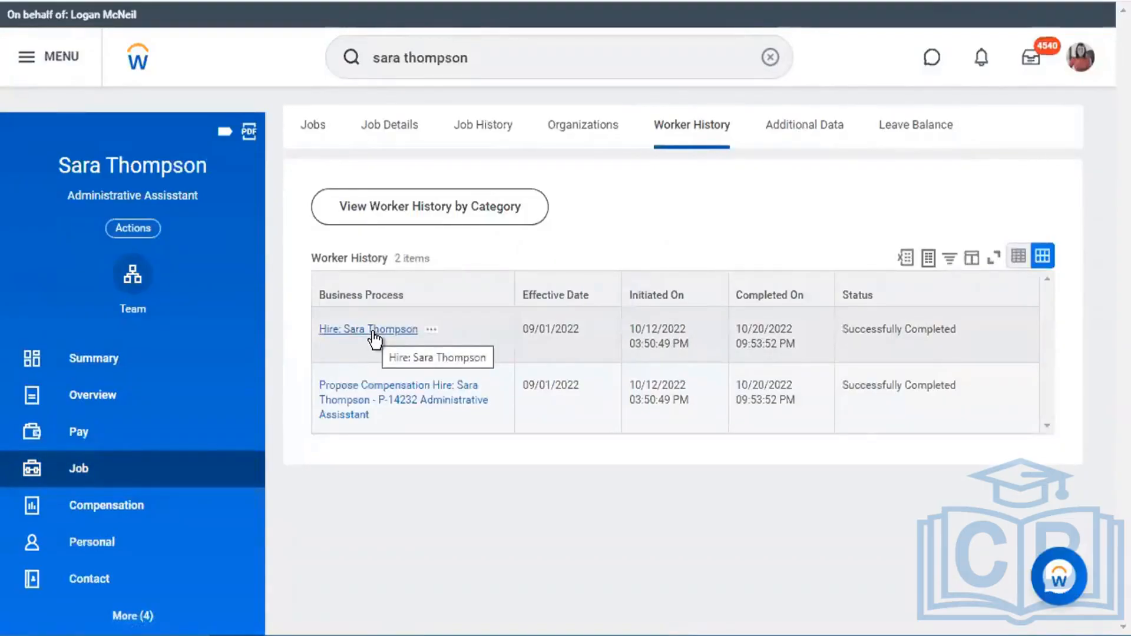
left_click_drag(626, 331, 801, 357)
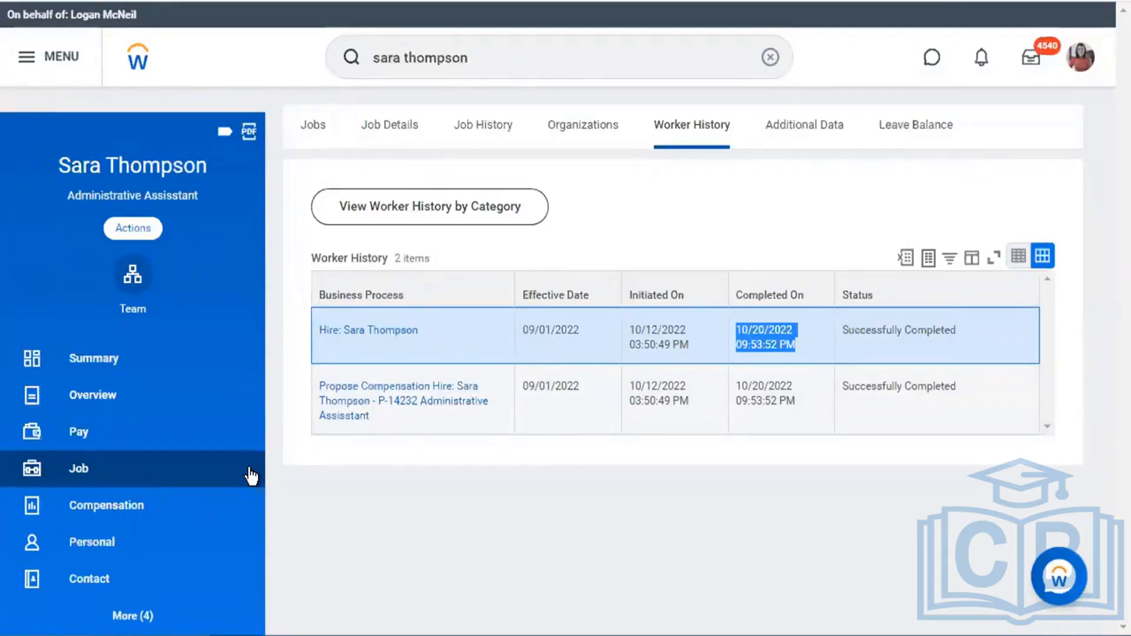
left_click(235, 353)
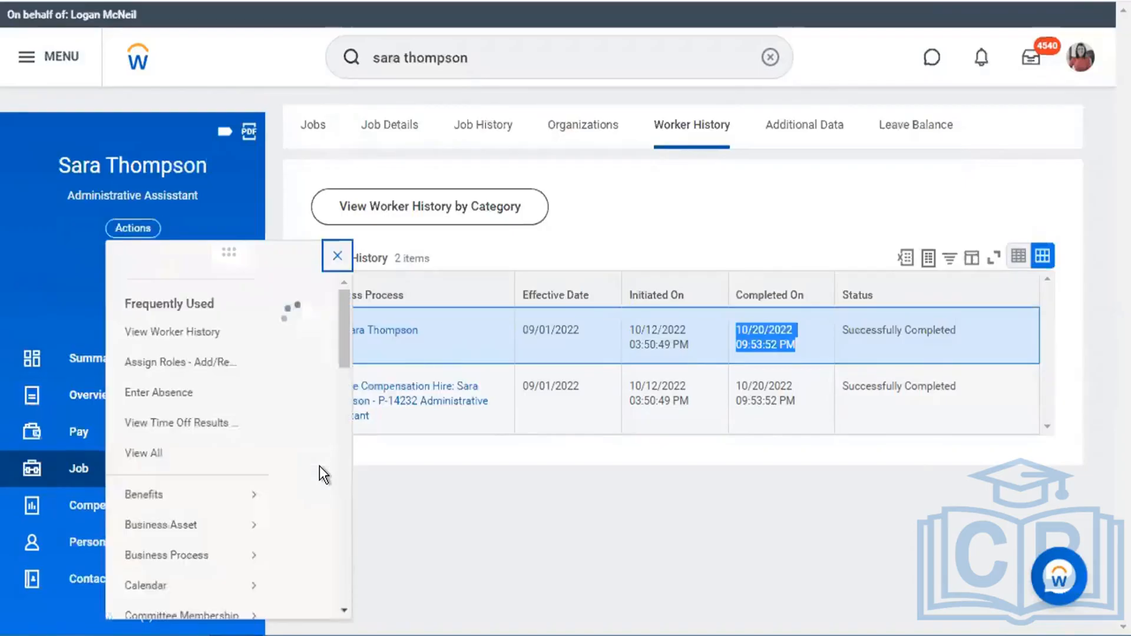
scroll(152, 439, "down", 5)
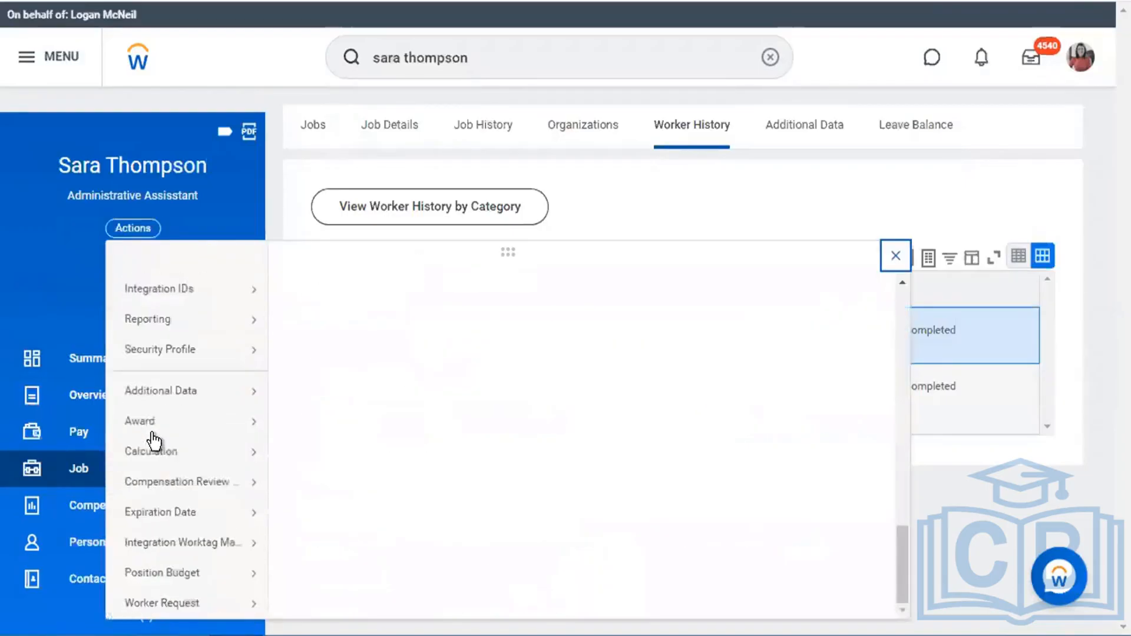
mouse_move(210, 362)
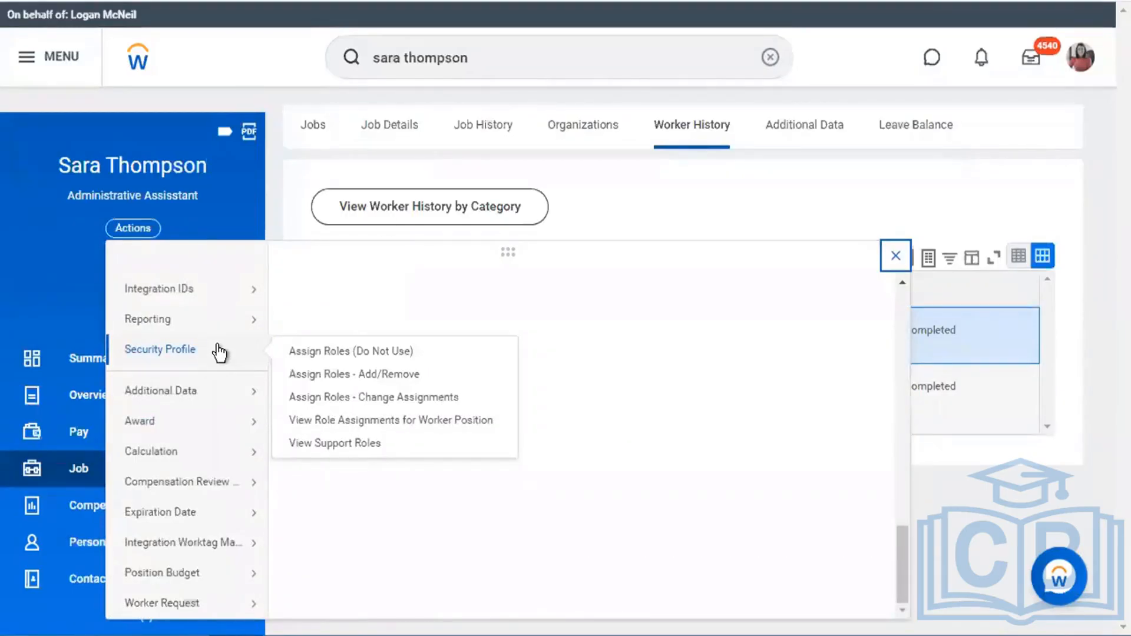
left_click(534, 45)
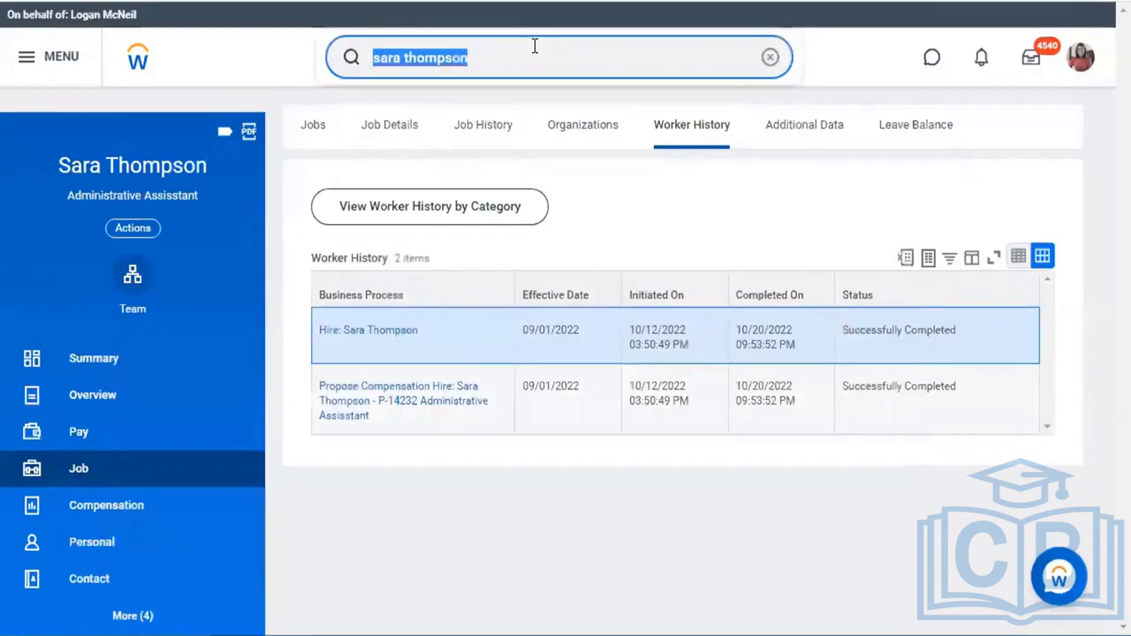
- Clear the leftover 'create work accou' search text and refocus the empty global search box
type("create work accou")
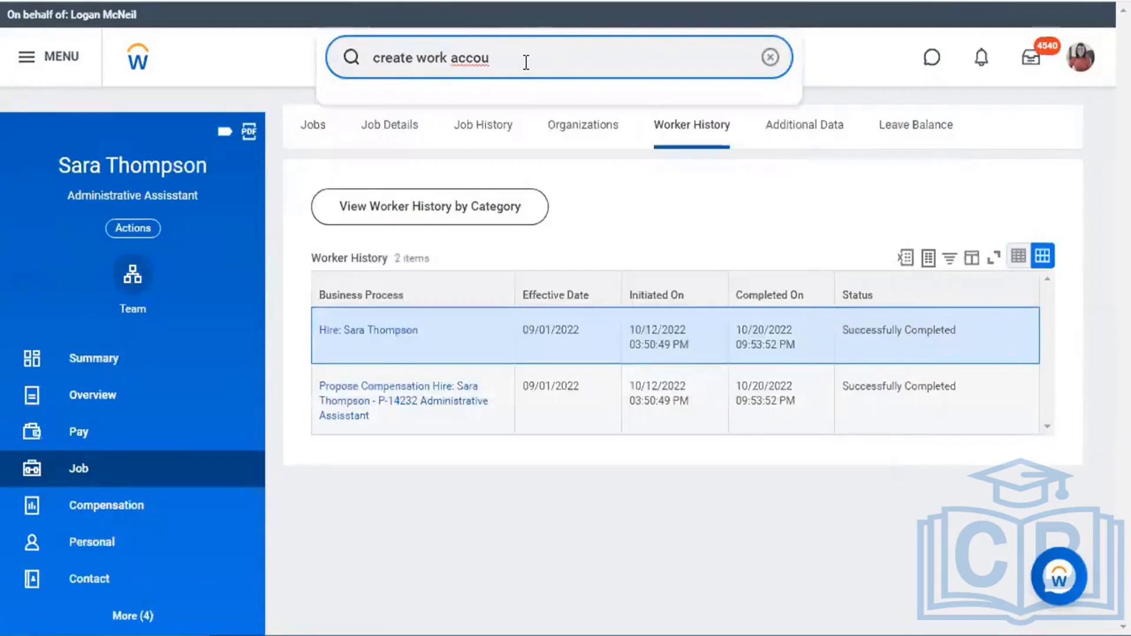
left_click(771, 57)
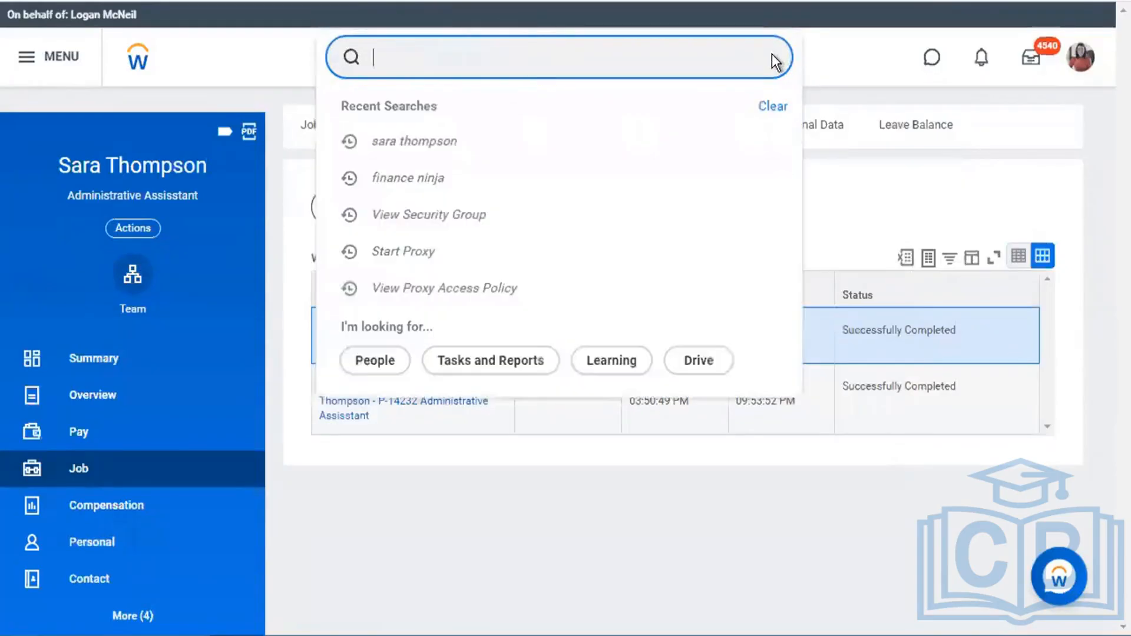
left_click(773, 108)
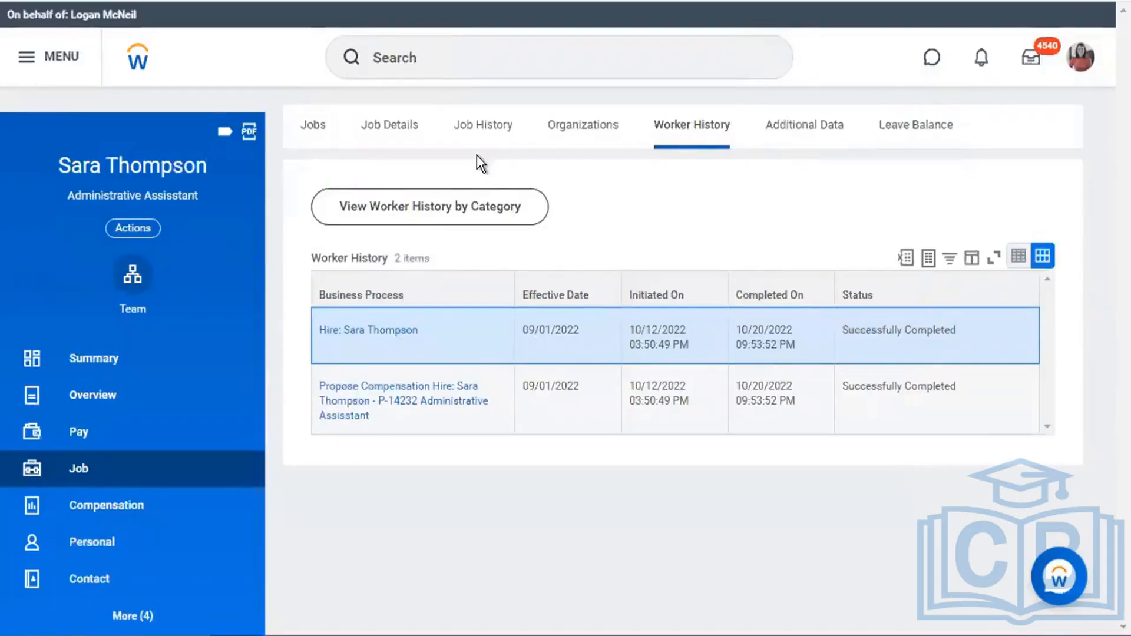
left_click(422, 54)
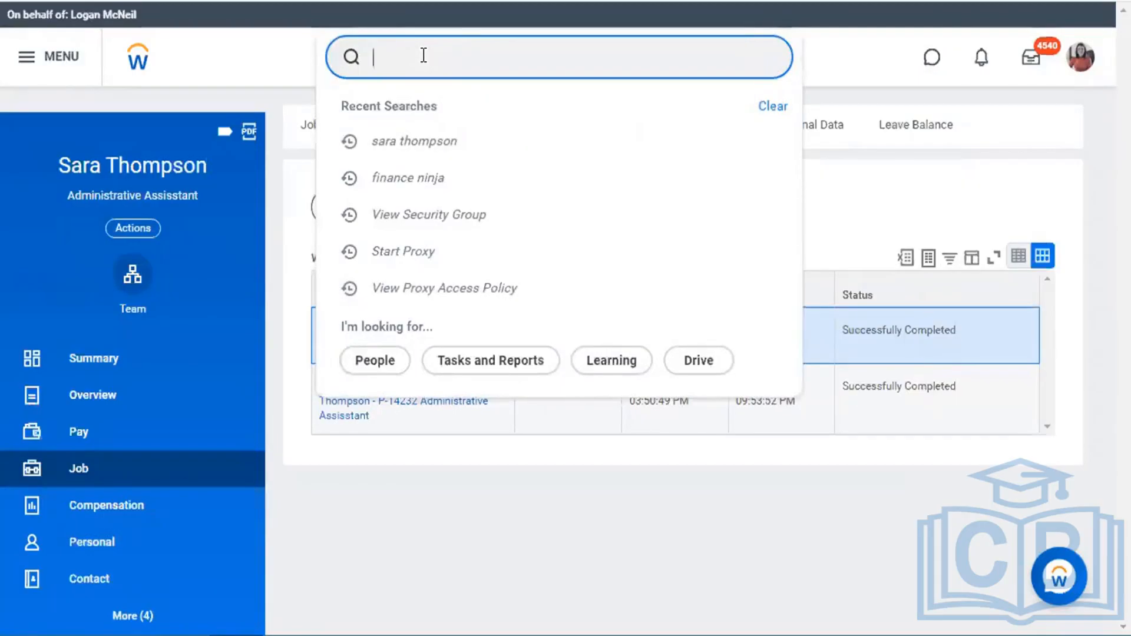
- Search 'flexgun' and open the Flexgun Level - 3 supervisory organization
type("flexgun")
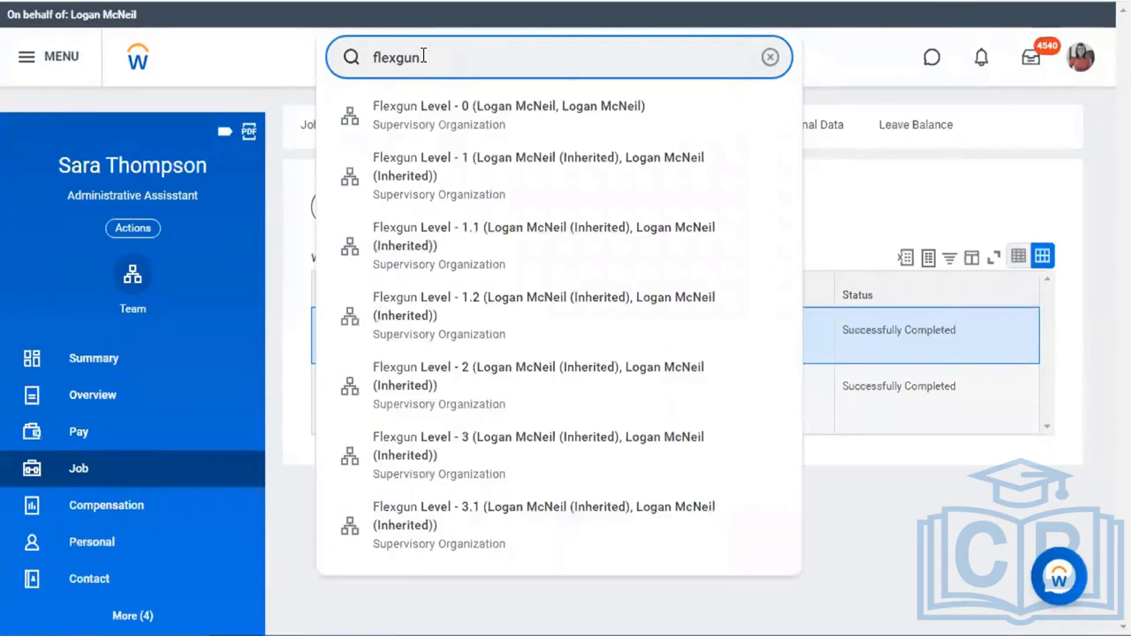
key("Down")
key("Down")
key("Down")
key("Down")
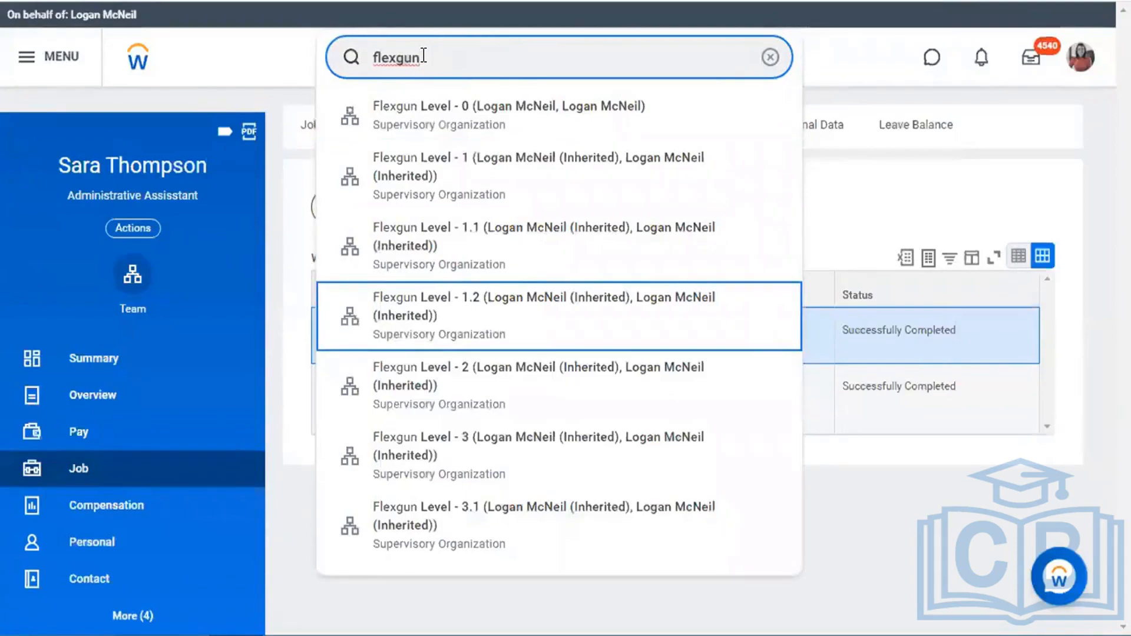
key("Down")
key("Down")
key("Escape")
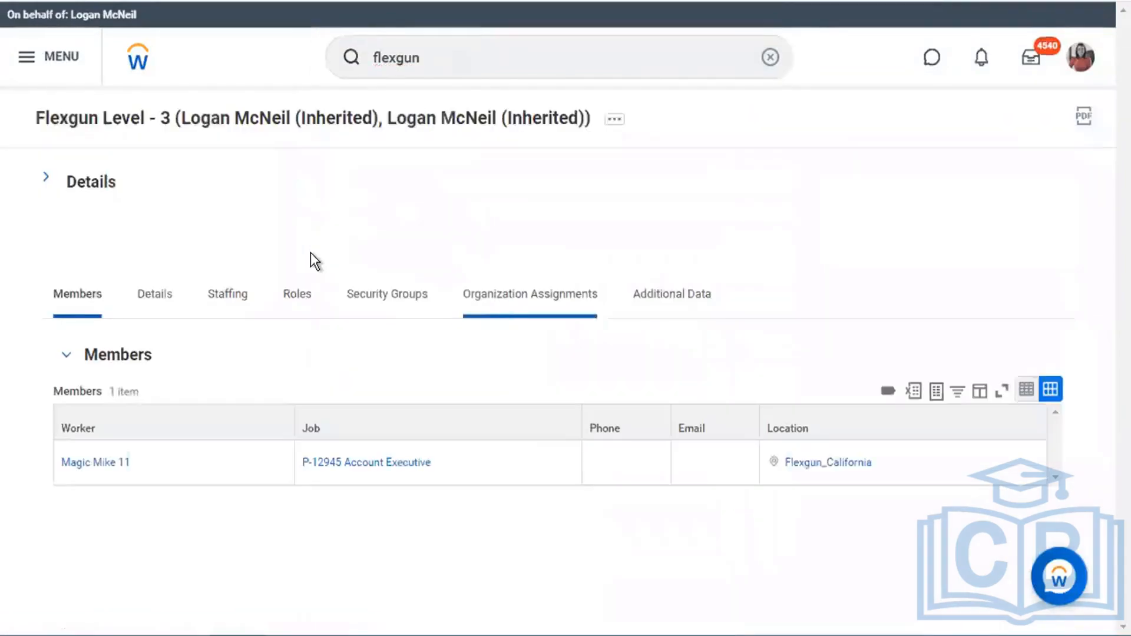
- Open the Account Executive member's profile, check its Actions, then search 'view sec gro'
left_click(106, 463)
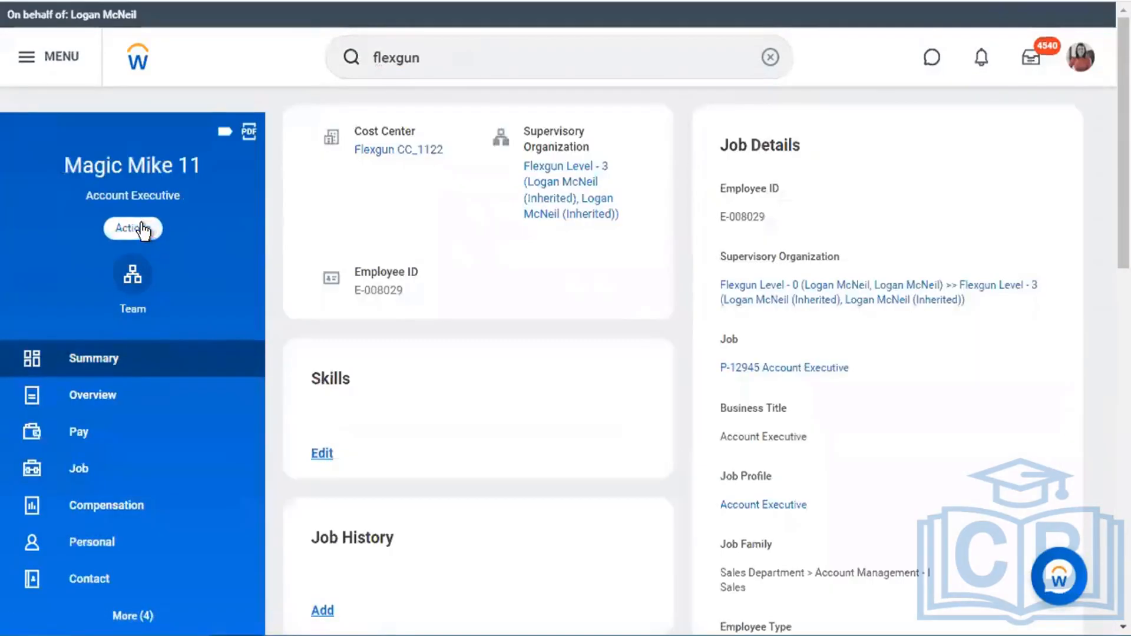
left_click(142, 229)
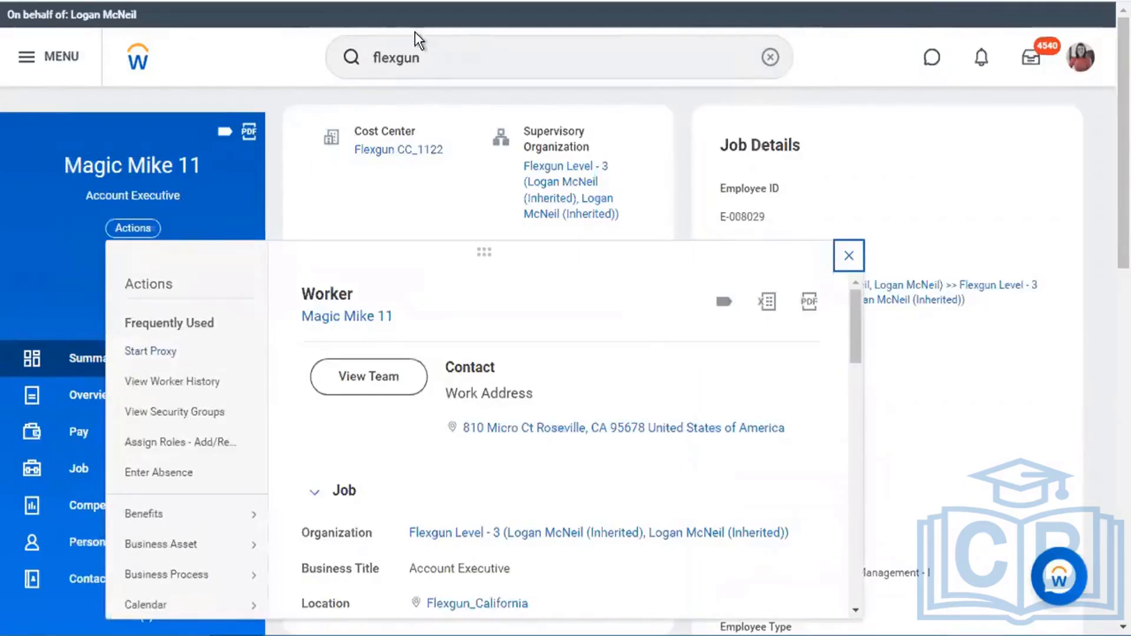
left_click(438, 49)
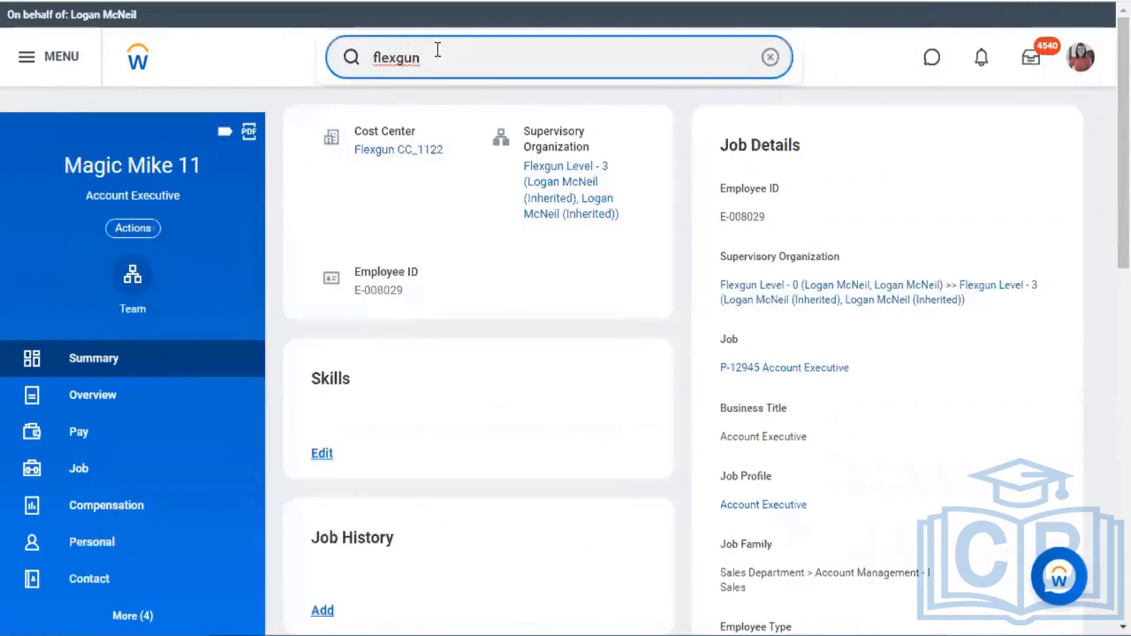
double_click(437, 49)
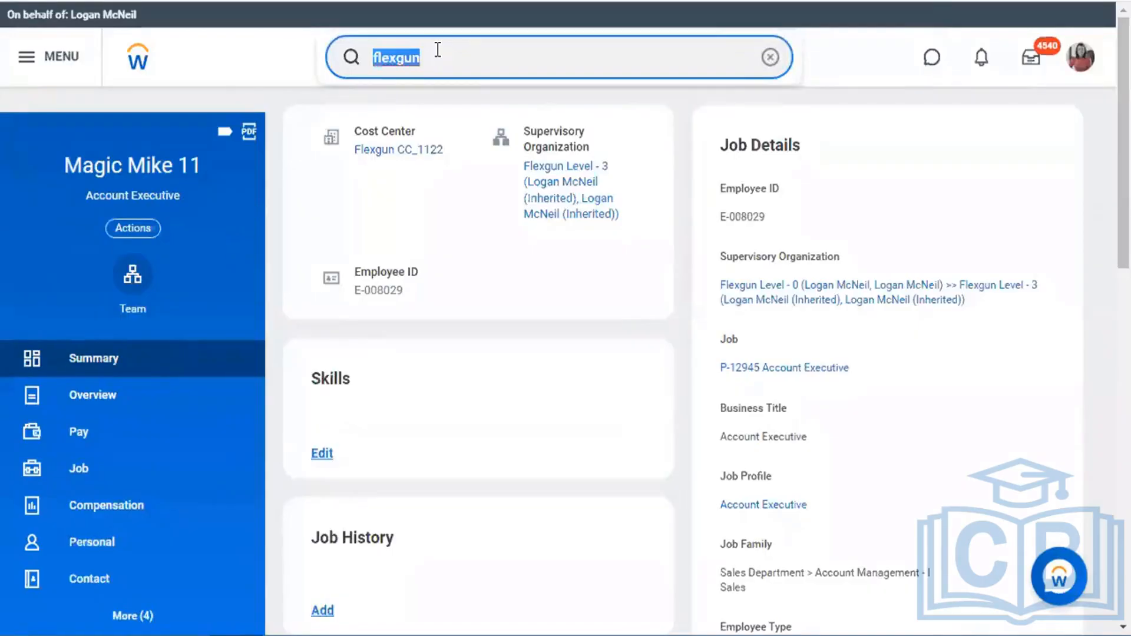
type("view sec gro")
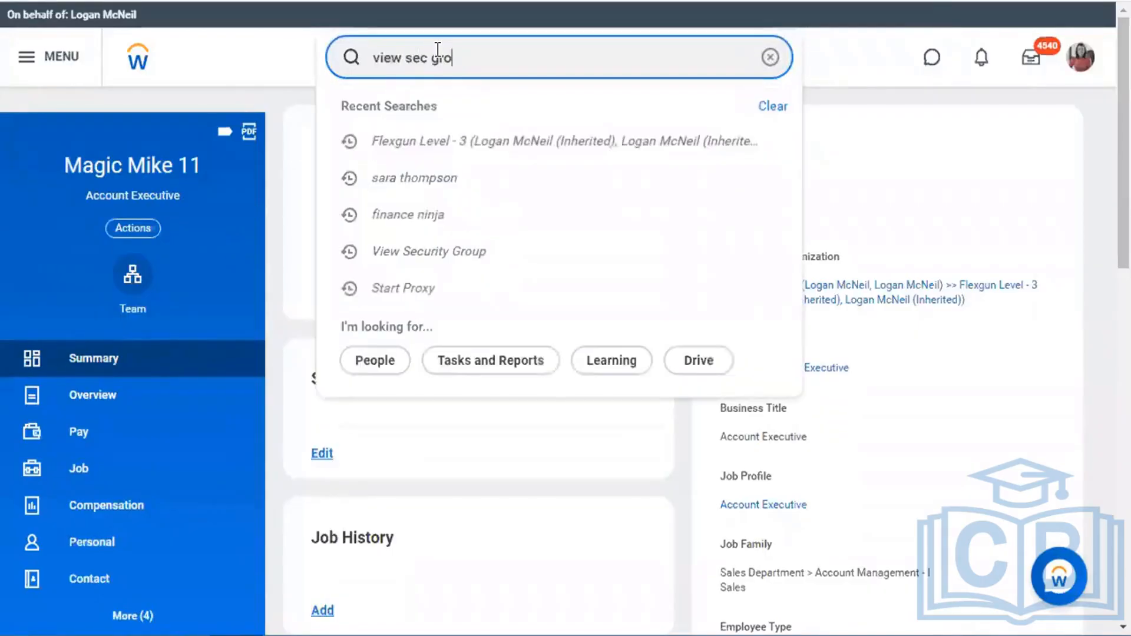
- View the Flexgun_HR_Administrator security group and expand its member list
left_click(436, 107)
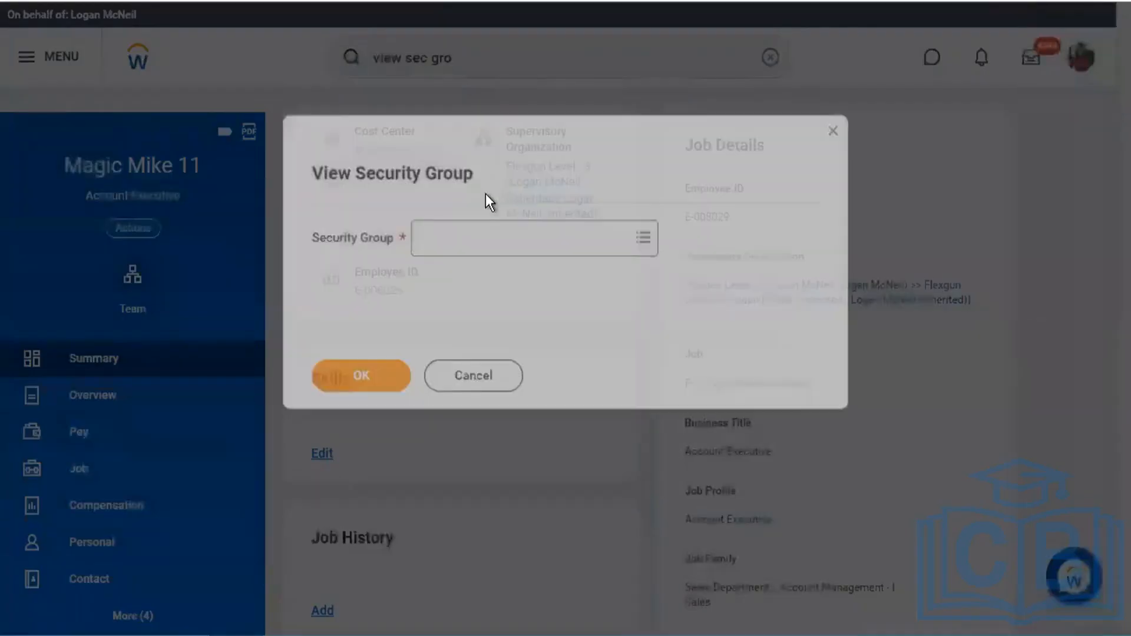
left_click(472, 228)
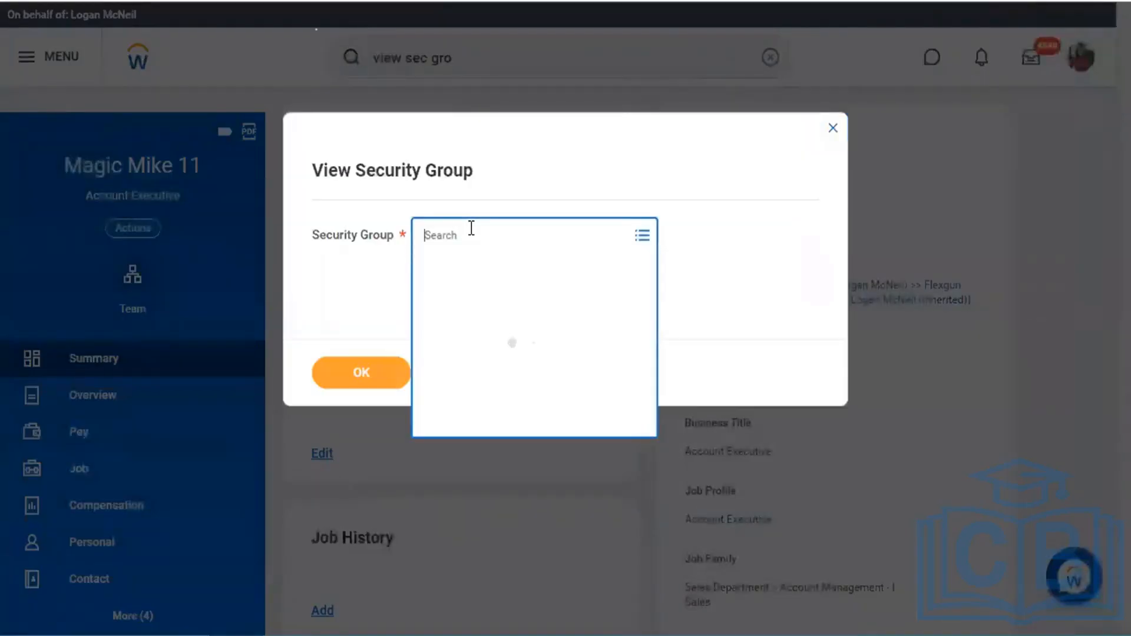
type("flexgun")
key("Return")
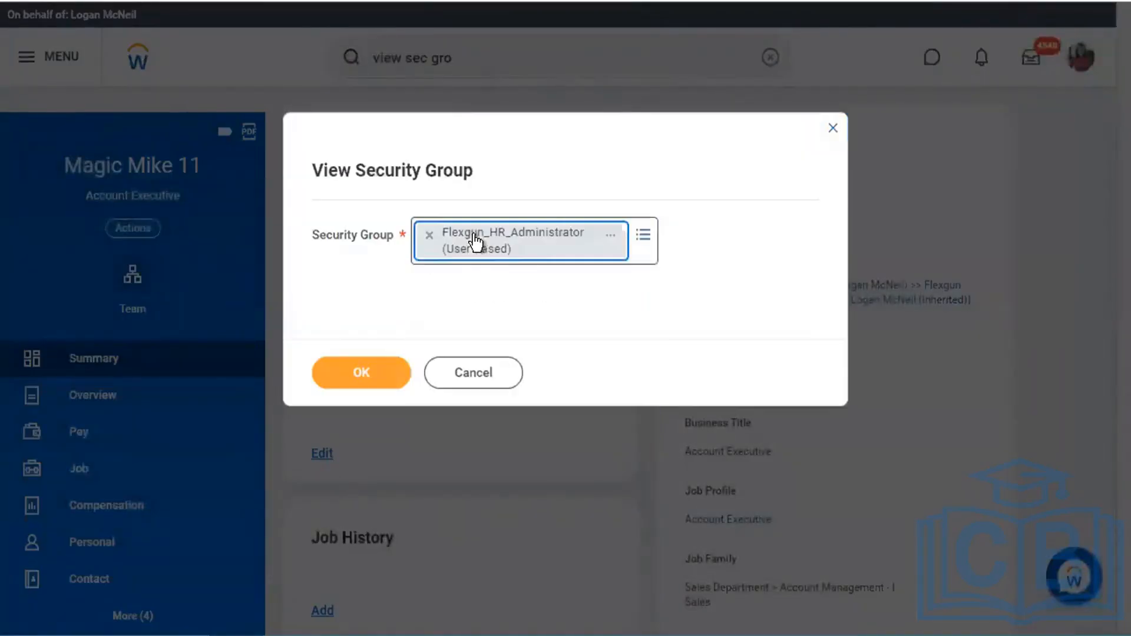
left_click(362, 372)
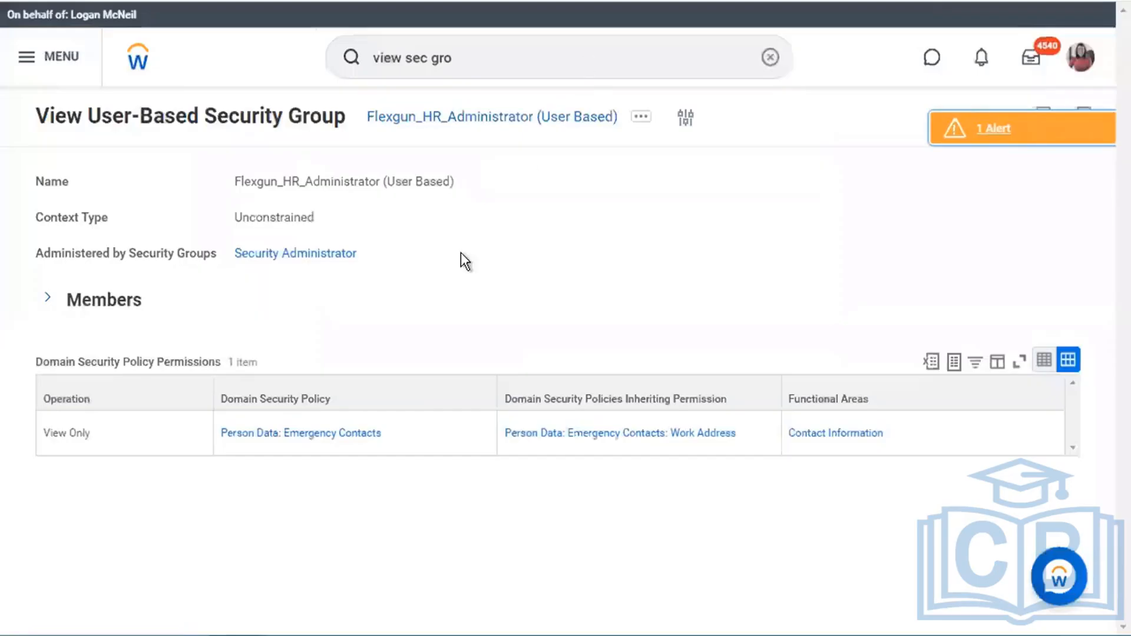
left_click(89, 300)
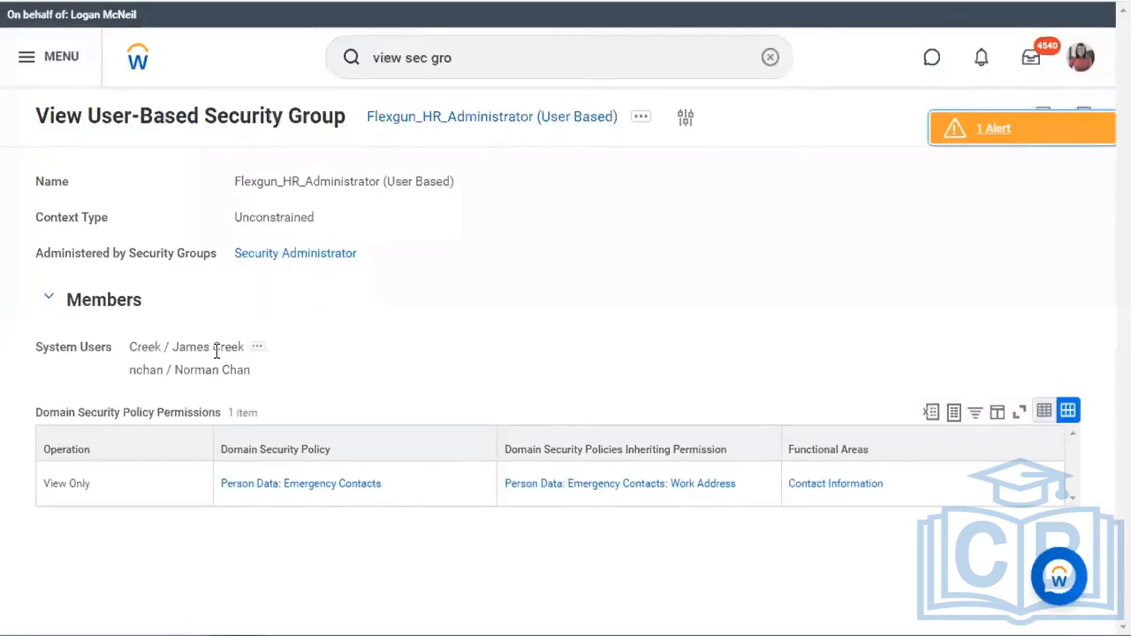
left_click_drag(174, 370, 255, 376)
left_click(410, 349)
- Use Assign Users to remove both system users from the group and confirm with OK
left_click(642, 121)
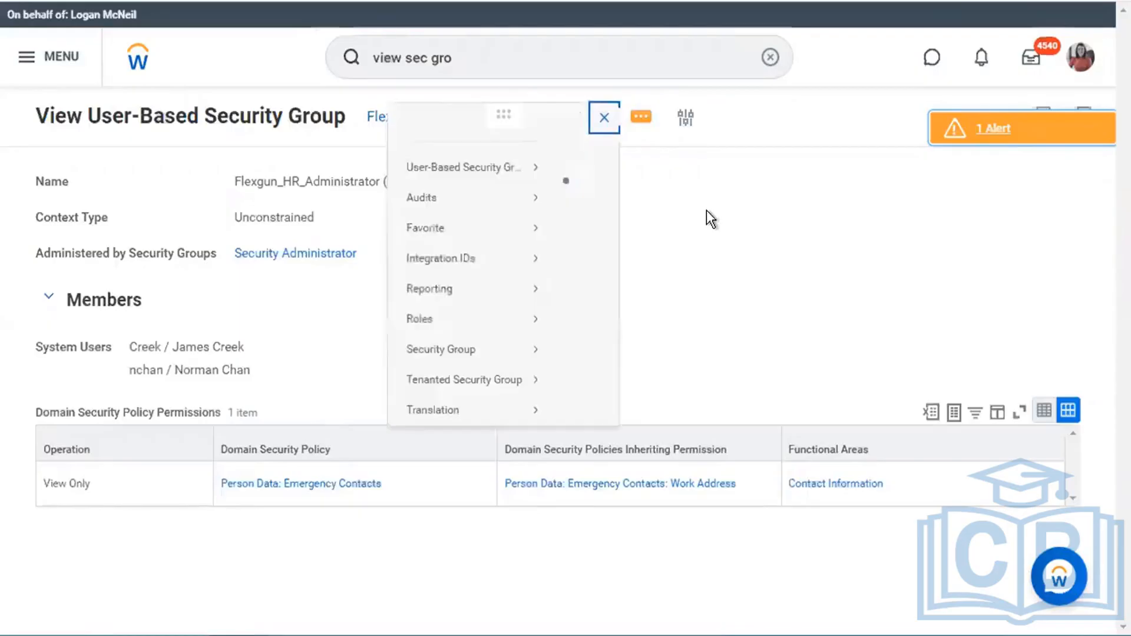
mouse_move(137, 198)
left_click(248, 189)
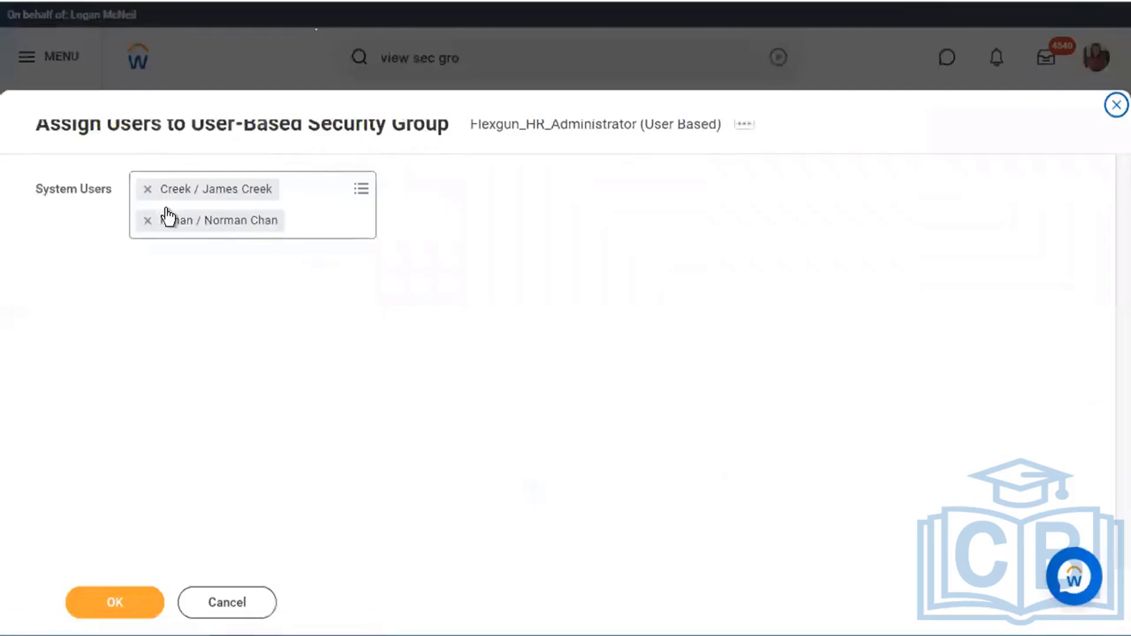
left_click(148, 188)
left_click(147, 188)
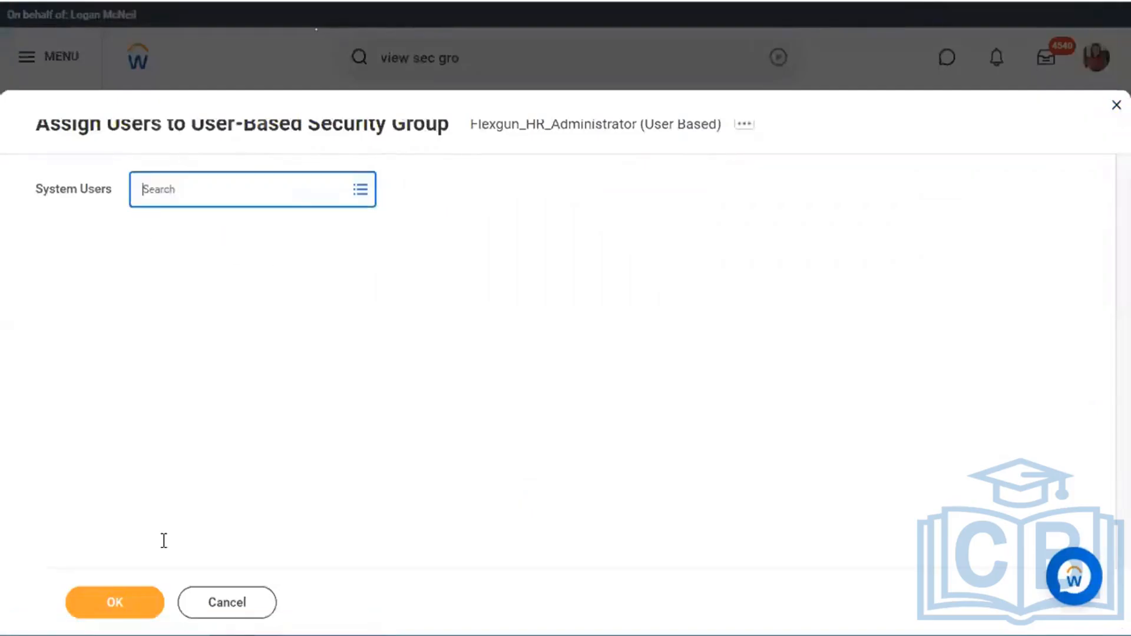
left_click(138, 607)
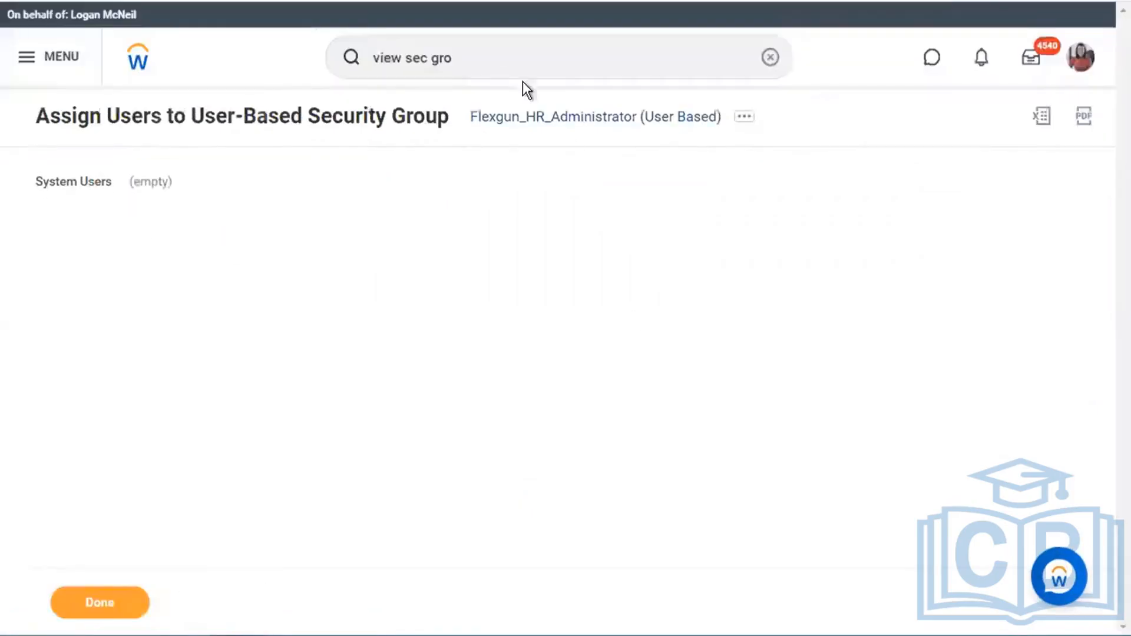
right_click(1083, 61)
left_click(1049, 74)
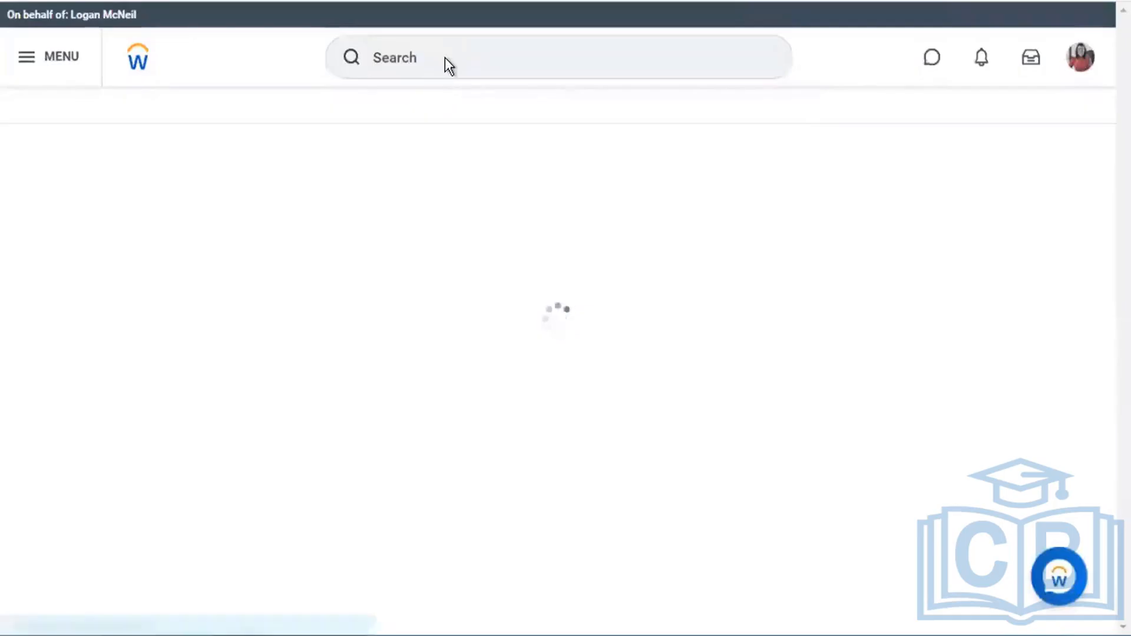
- Search the Account Executive test worker by name and open their profile
left_click(434, 58)
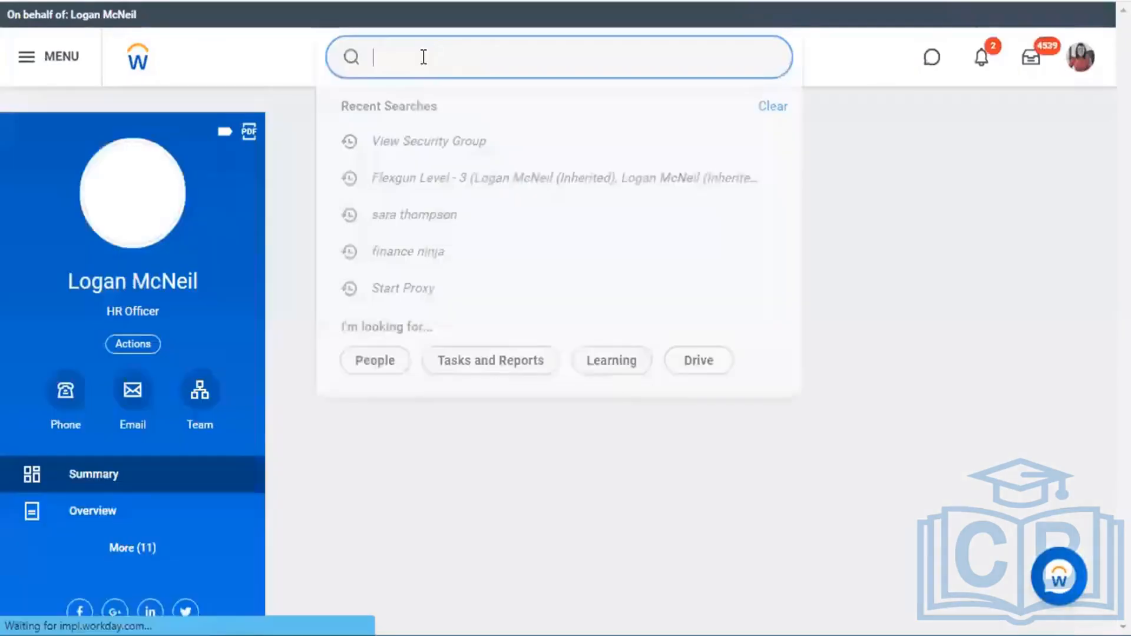
type("magi")
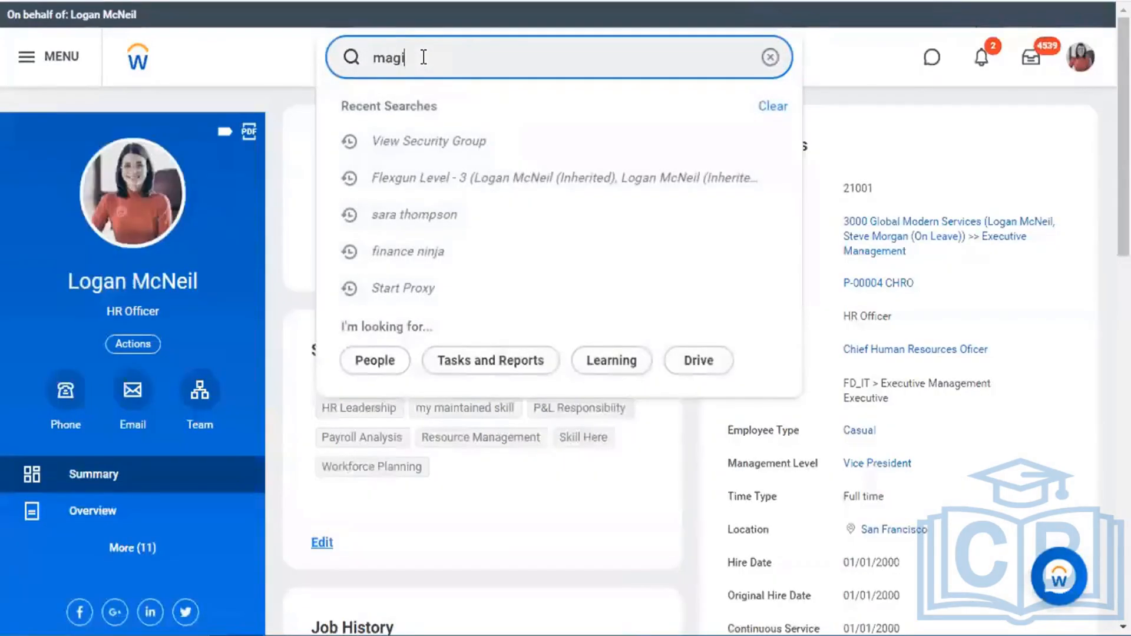
type("g mike 11")
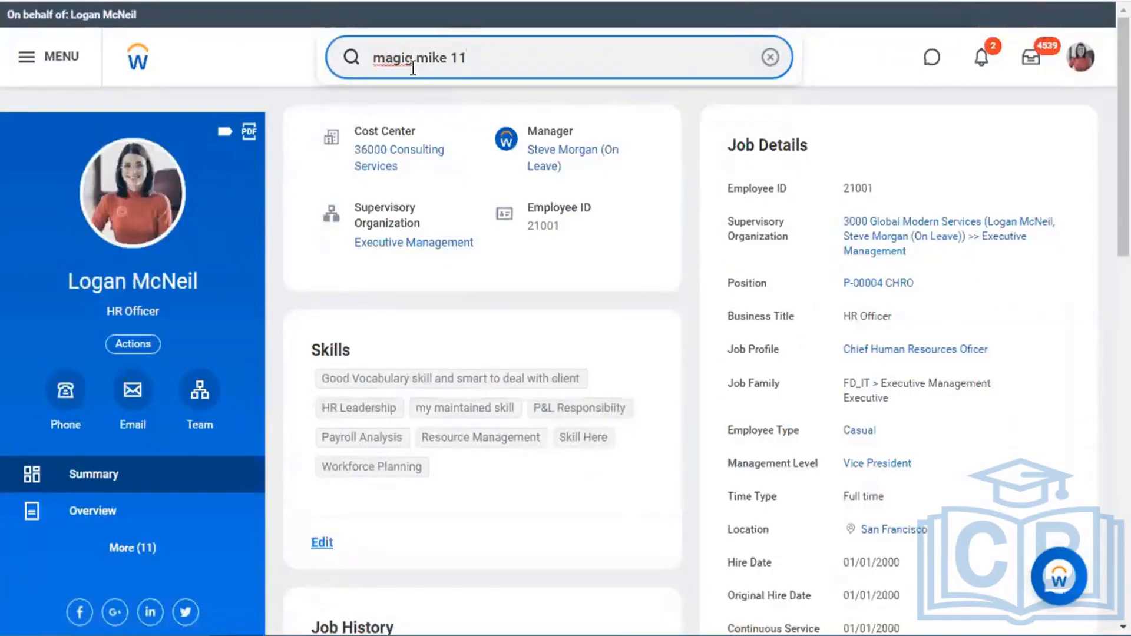
left_click(414, 57)
key("BackSpace")
type("c")
left_click(464, 110)
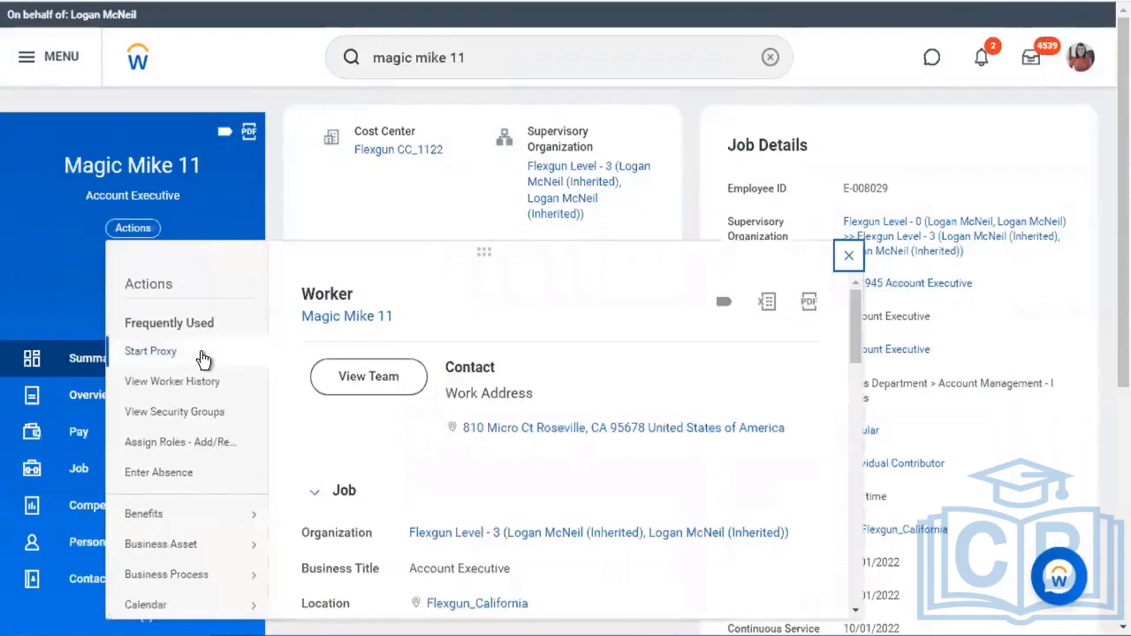
- Start a proxy session as the Account Executive test worker
left_click(202, 353)
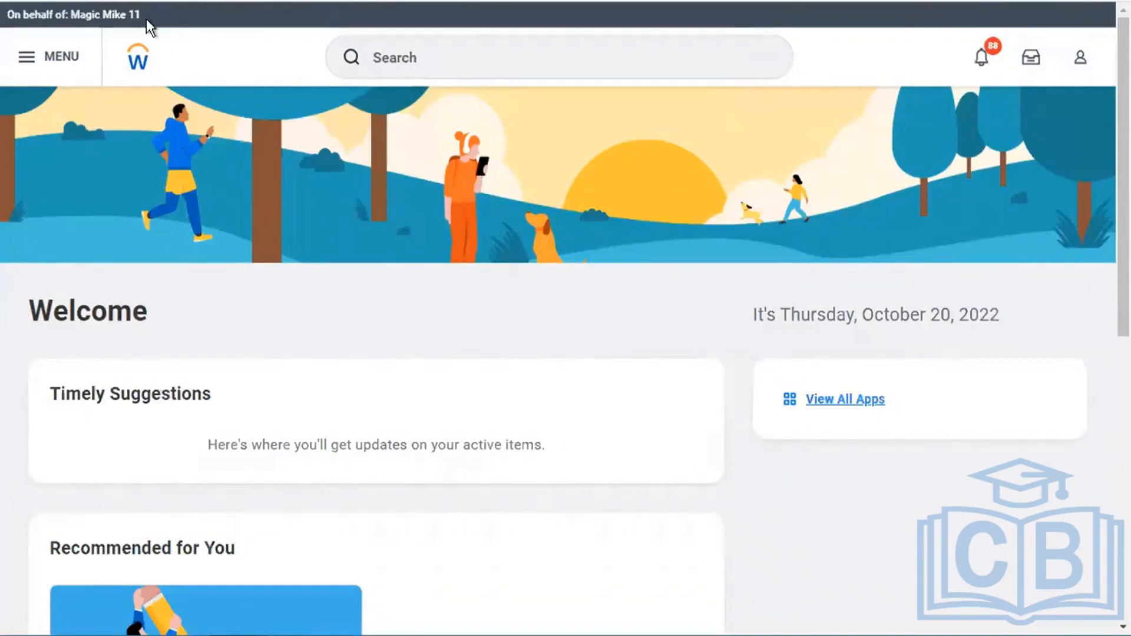
- Open the proxied worker's own profile from the account menu and check the header name
left_click_drag(146, 13, 12, 22)
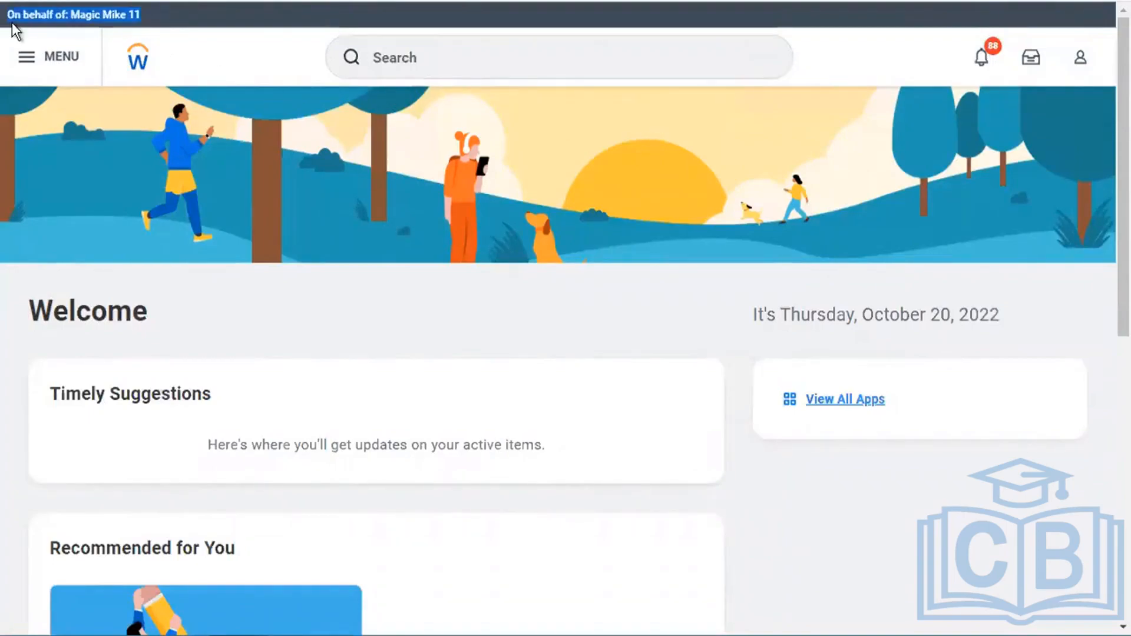
left_click(352, 225)
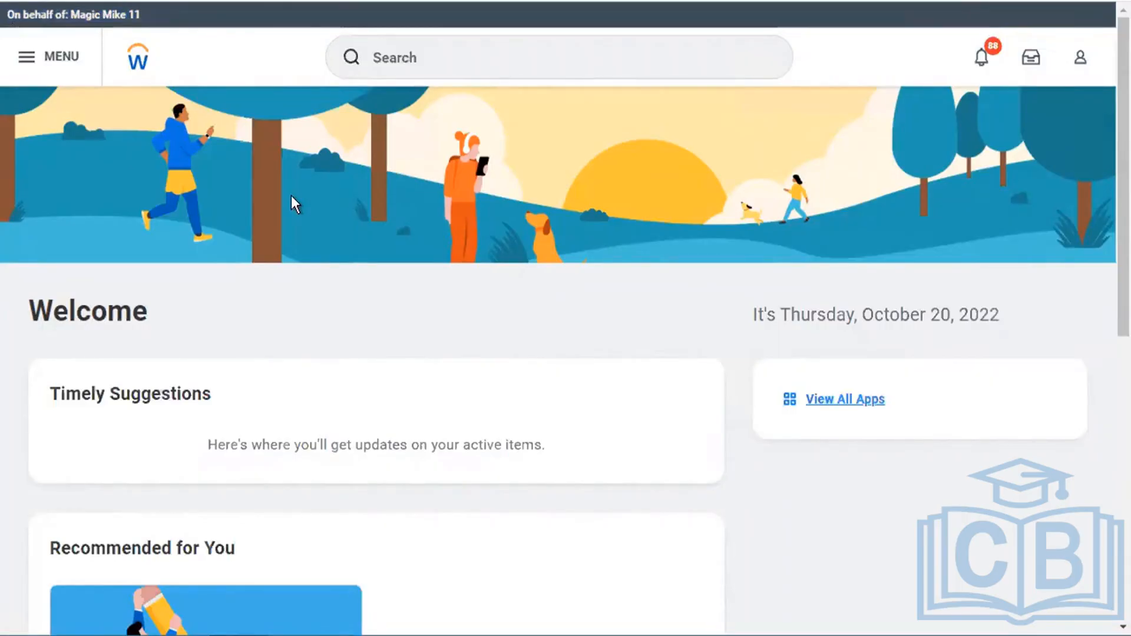
left_click(1079, 59)
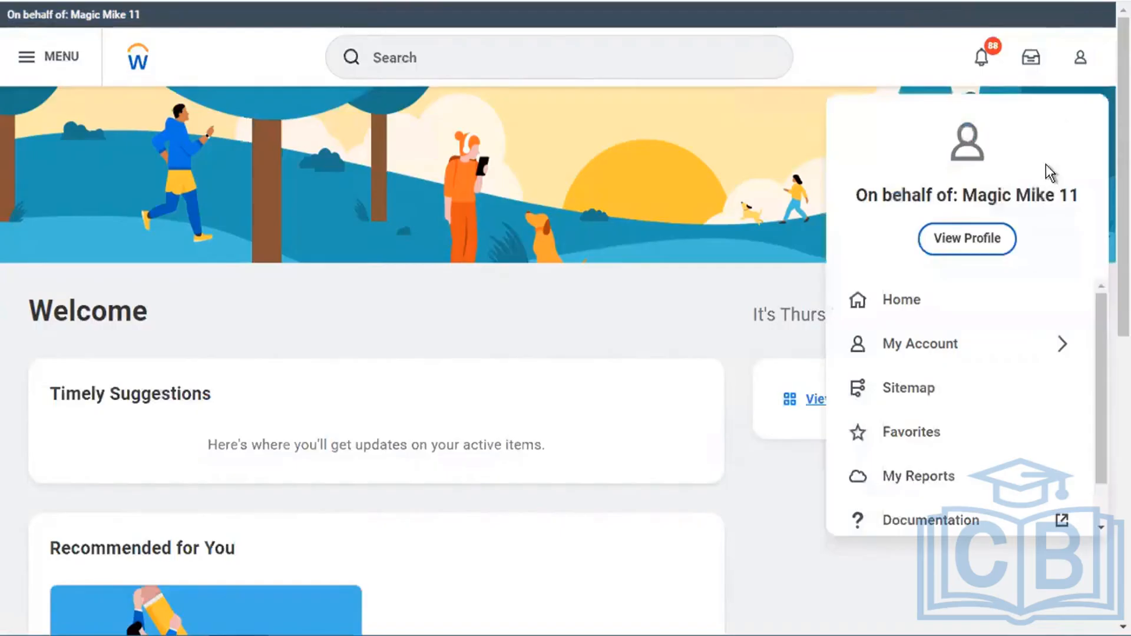
left_click(988, 248)
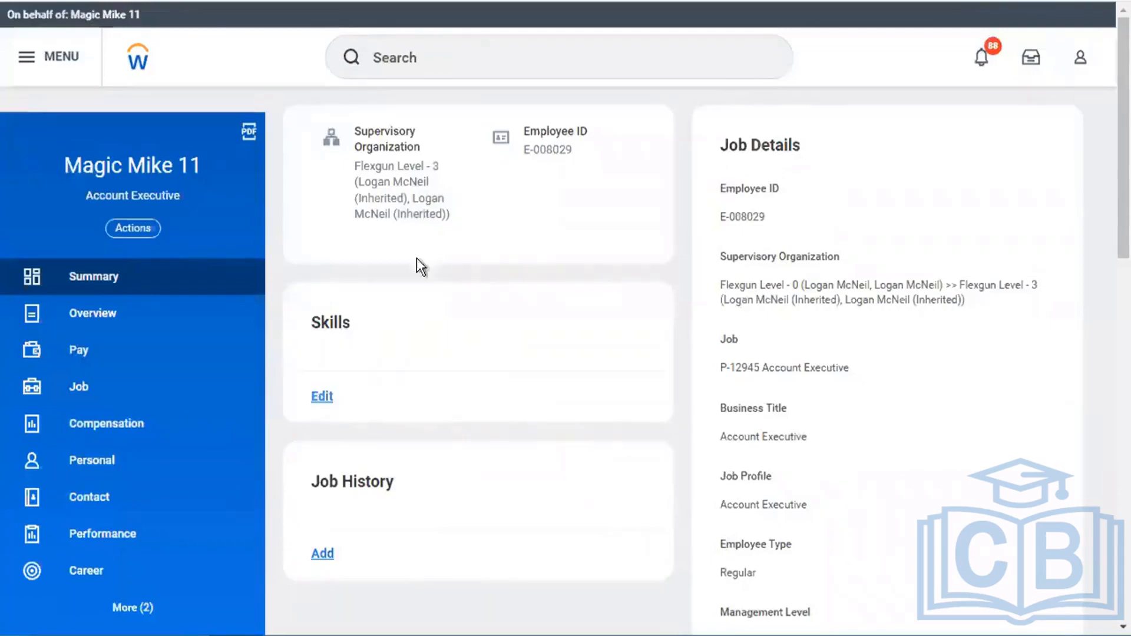
left_click_drag(61, 166, 264, 178)
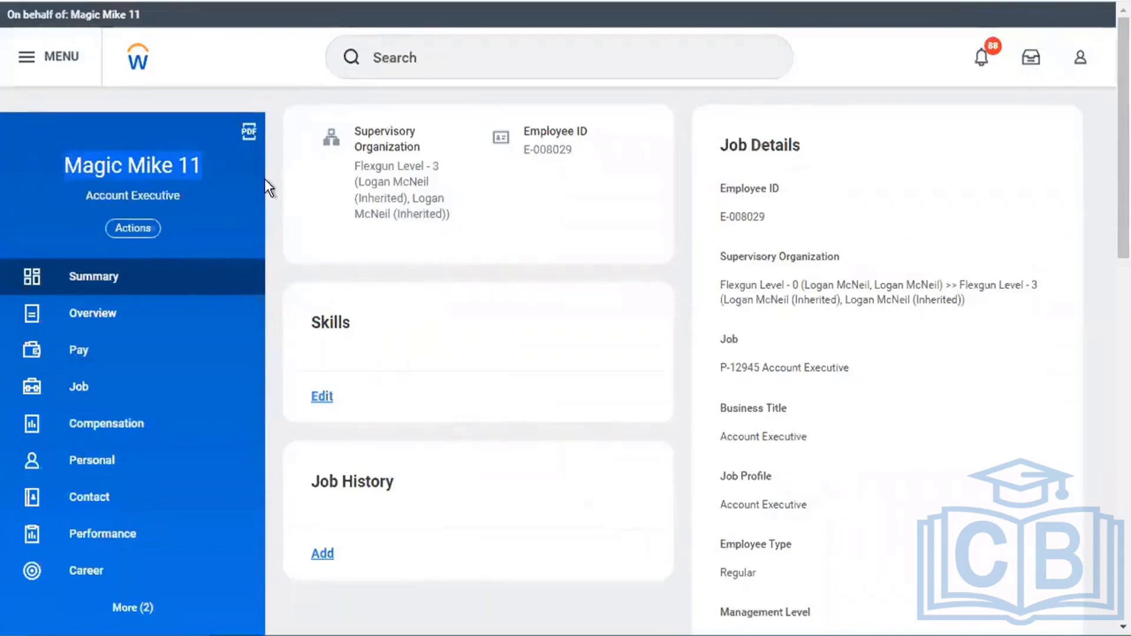
left_click(235, 193)
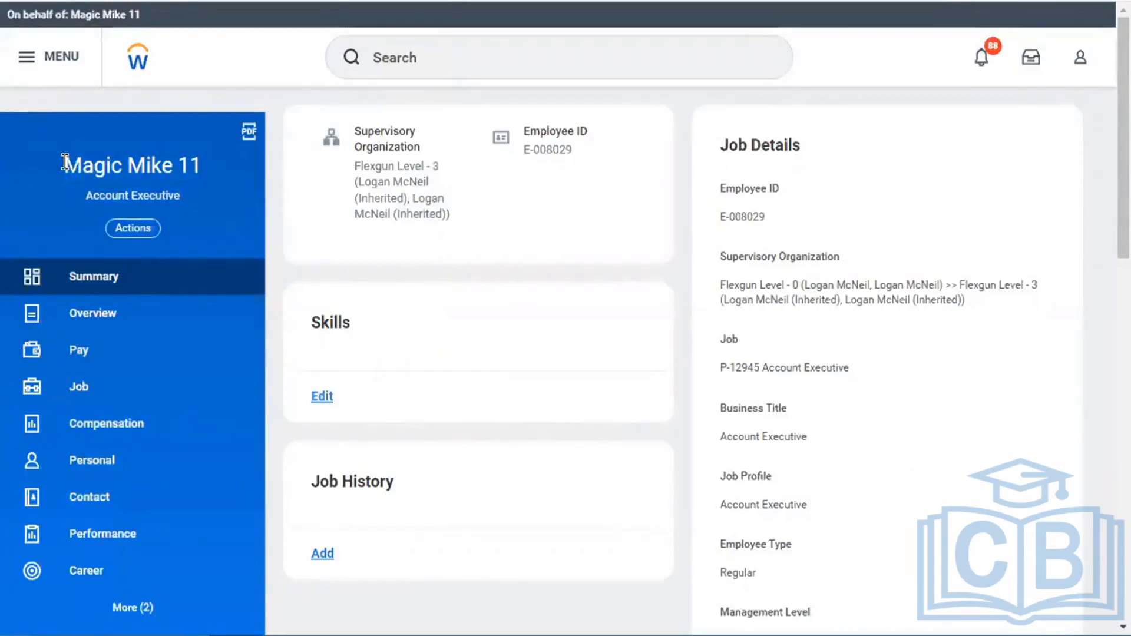
left_click_drag(63, 157, 213, 177)
left_click(210, 204)
left_click_drag(63, 161, 228, 166)
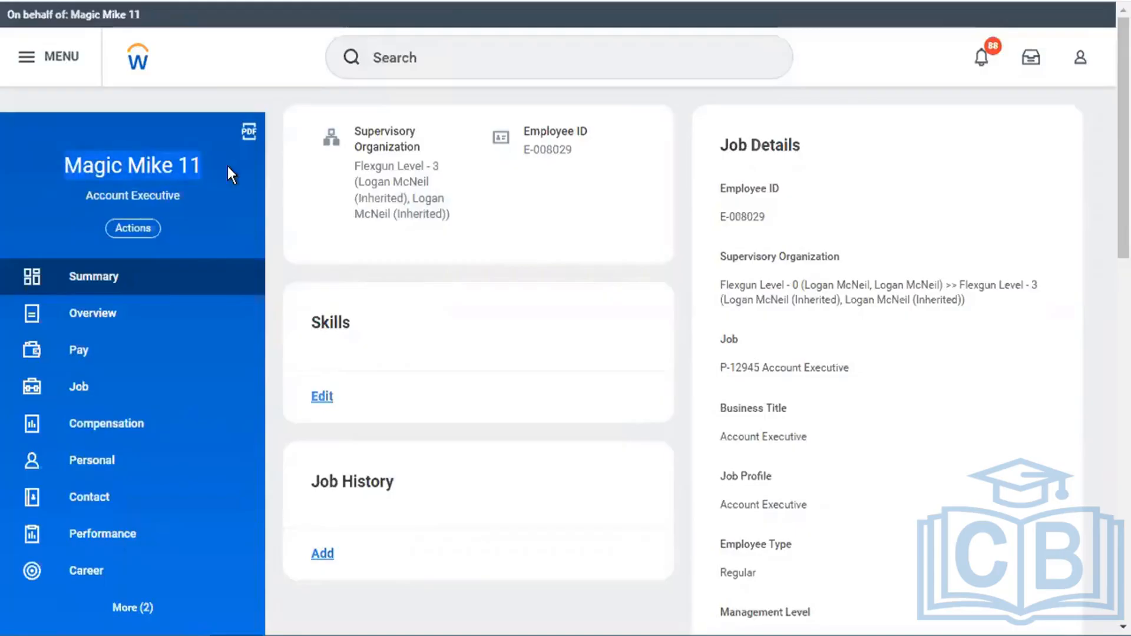
left_click(228, 168)
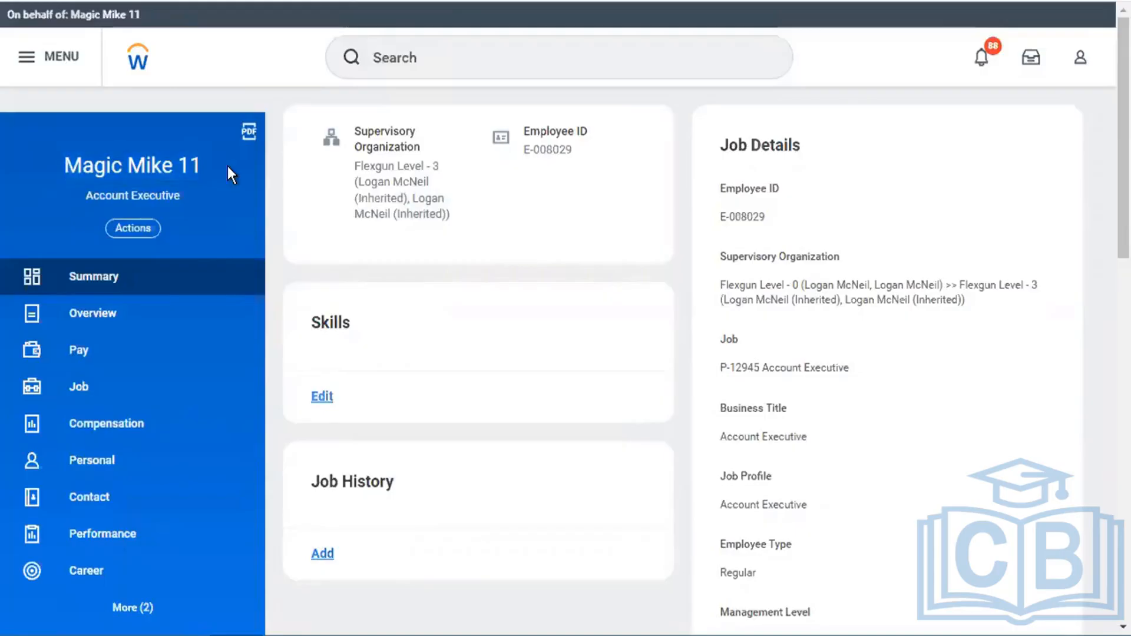
left_click(439, 43)
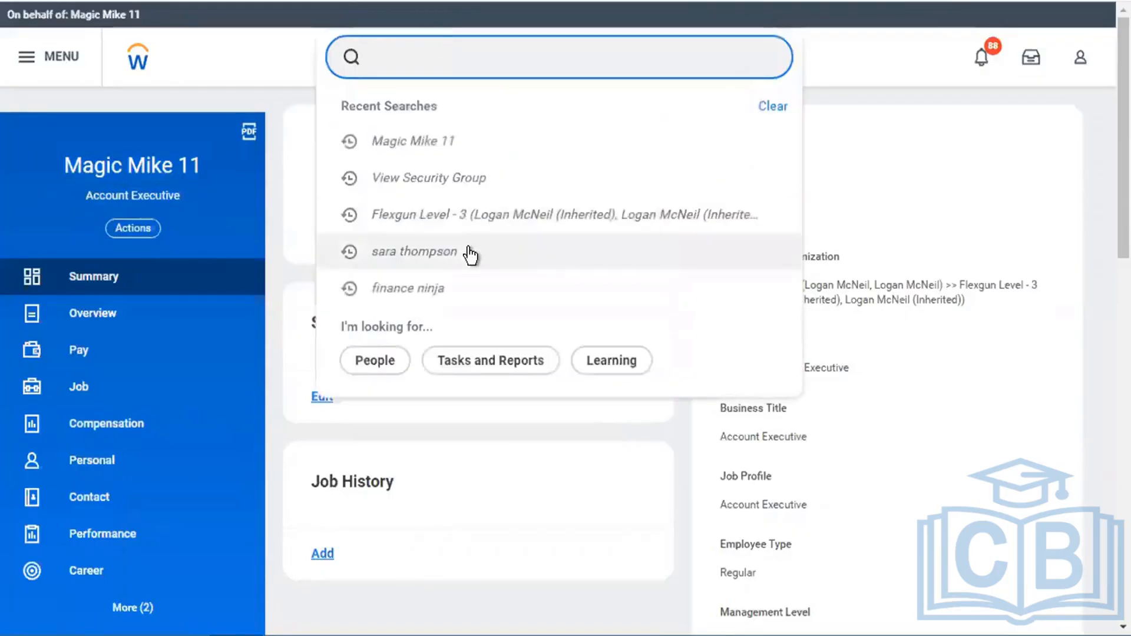
- Open another employee from Recent Searches and view their Contact page with home address and mobile phone
left_click(470, 255)
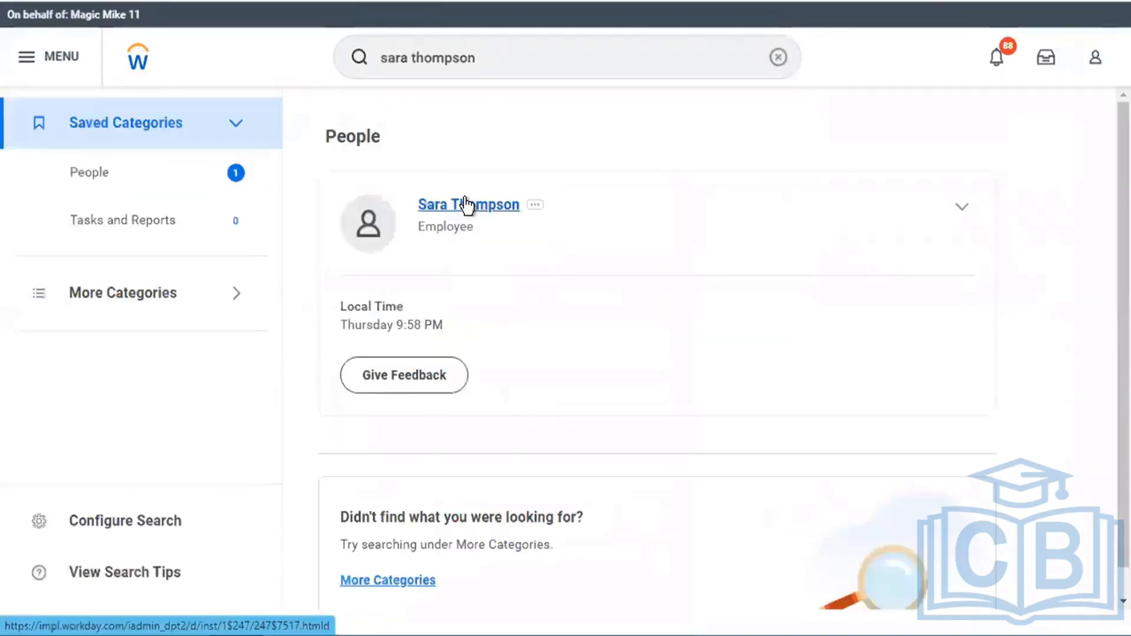
left_click(405, 224)
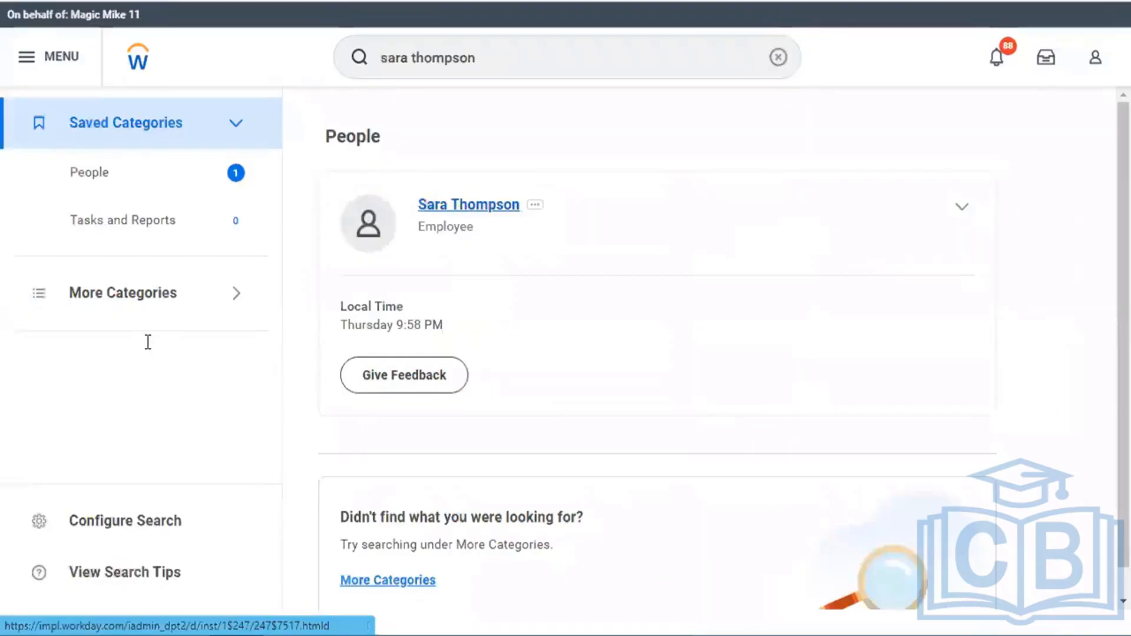
left_click(94, 407)
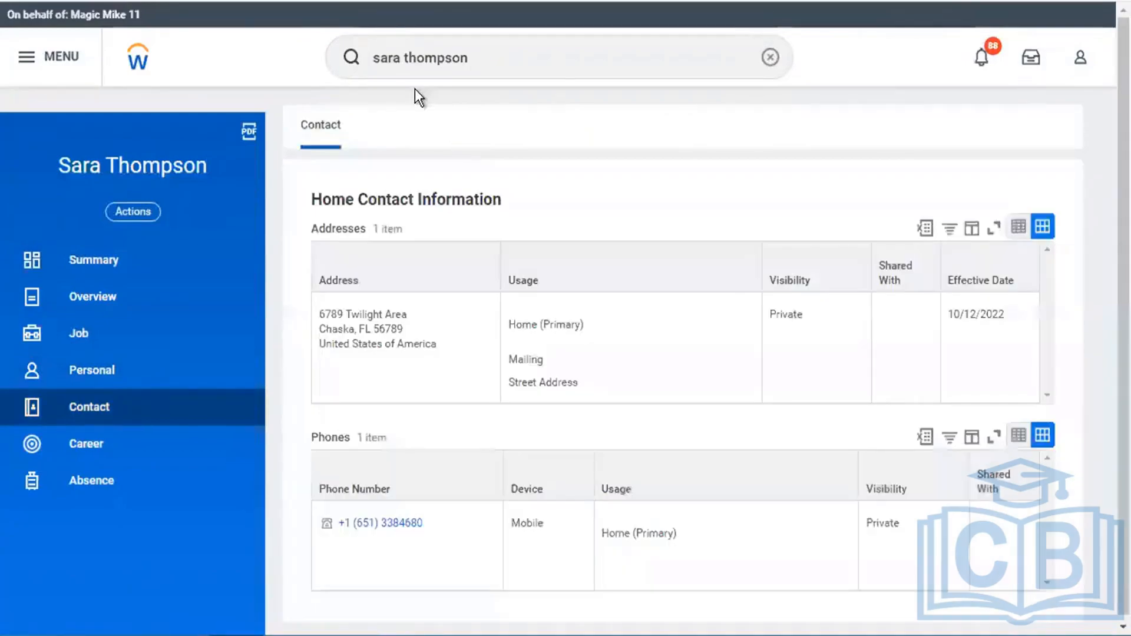
left_click(498, 58)
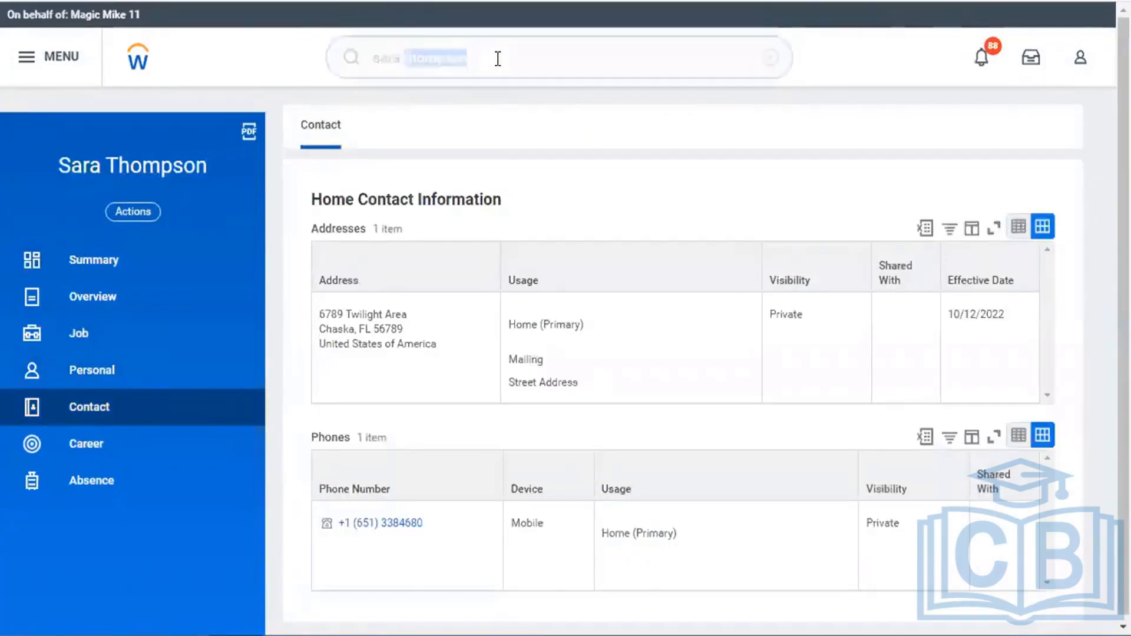
- Run the Stop Proxy task via 'stop prox' and confirm ending the proxy session
type("stop prox")
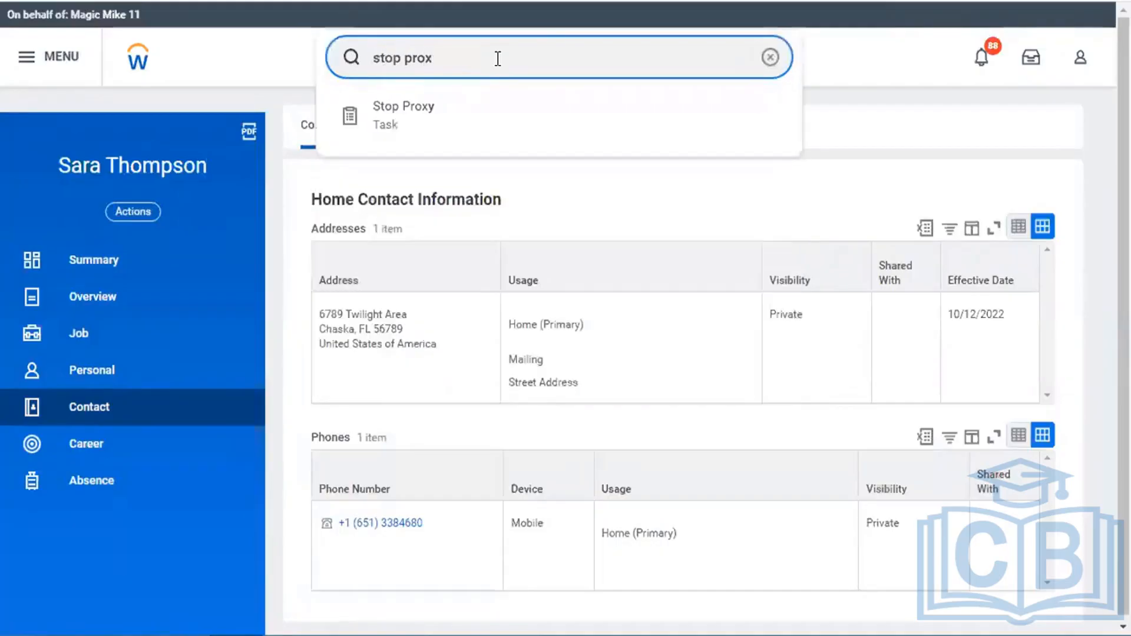
key("Down")
key("Return")
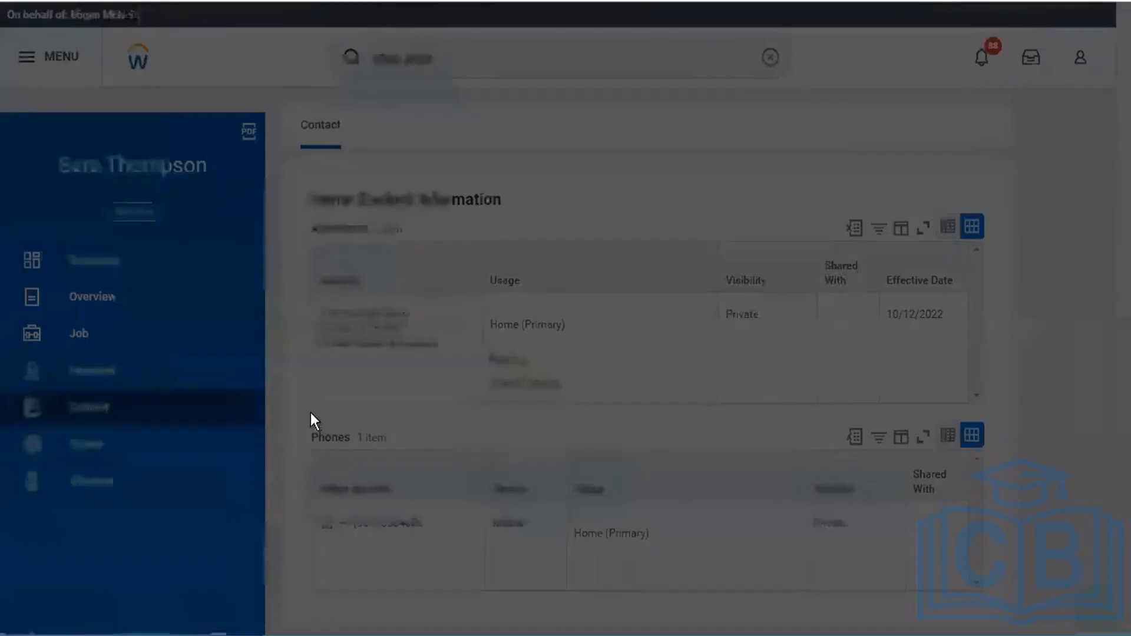
left_click(354, 383)
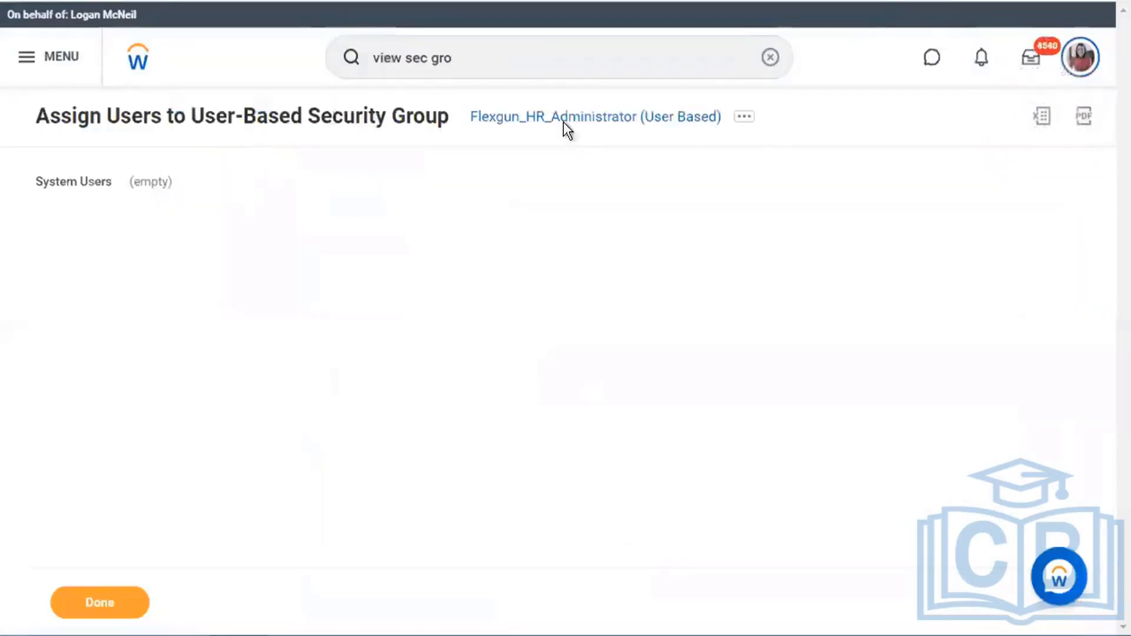
left_click(582, 120)
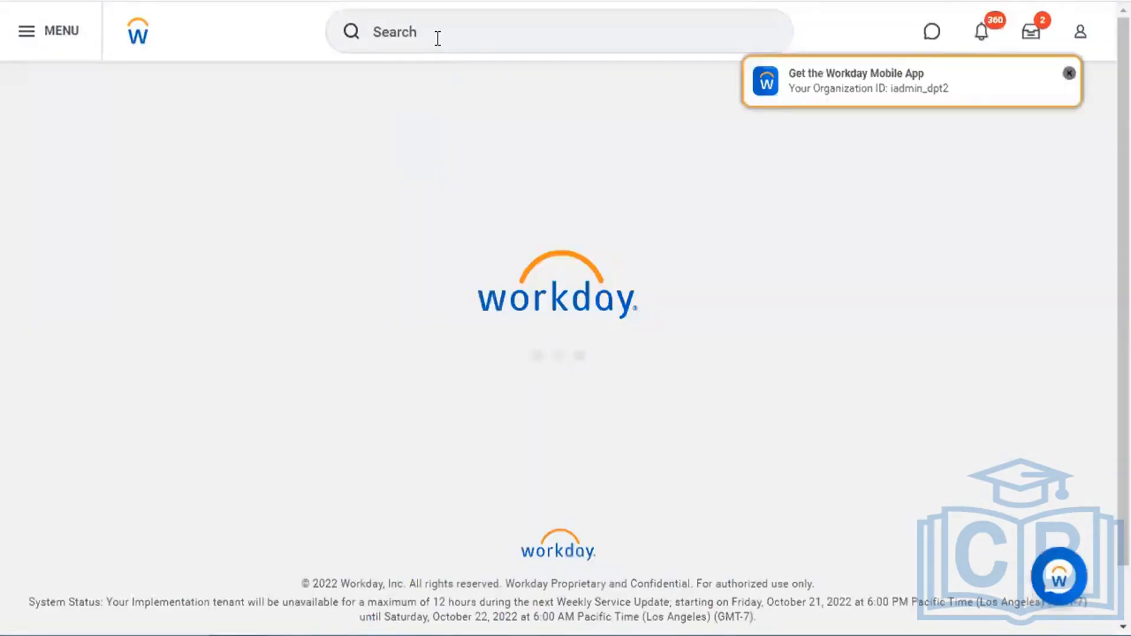
- Rerun View Security Group and open the Flexgun_HR_Administrator group
left_click(475, 31)
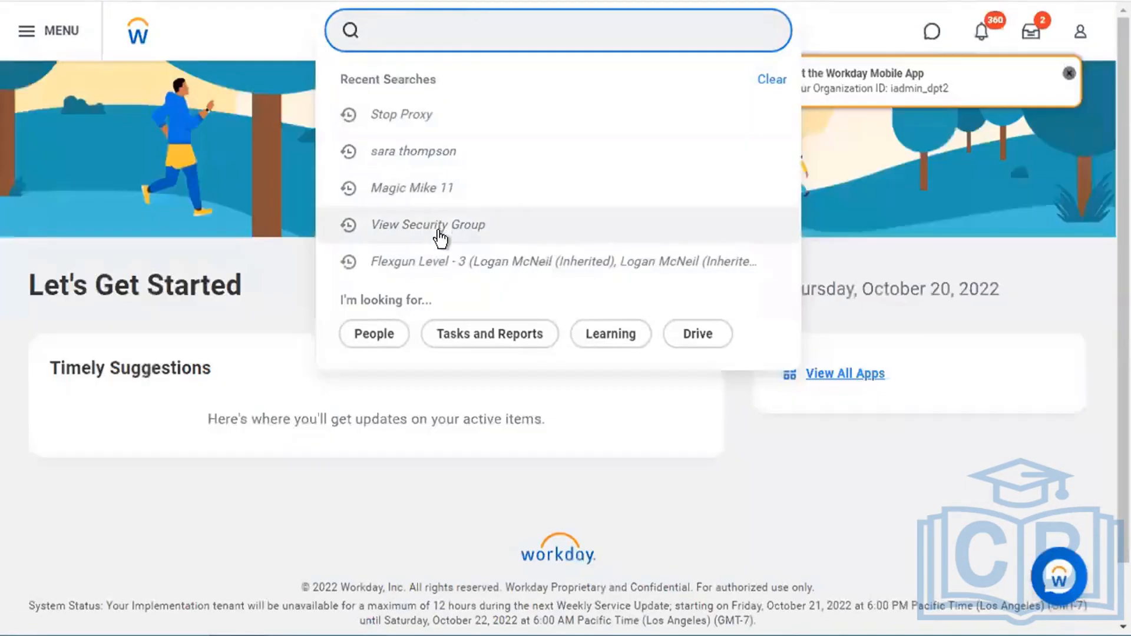
key("Return")
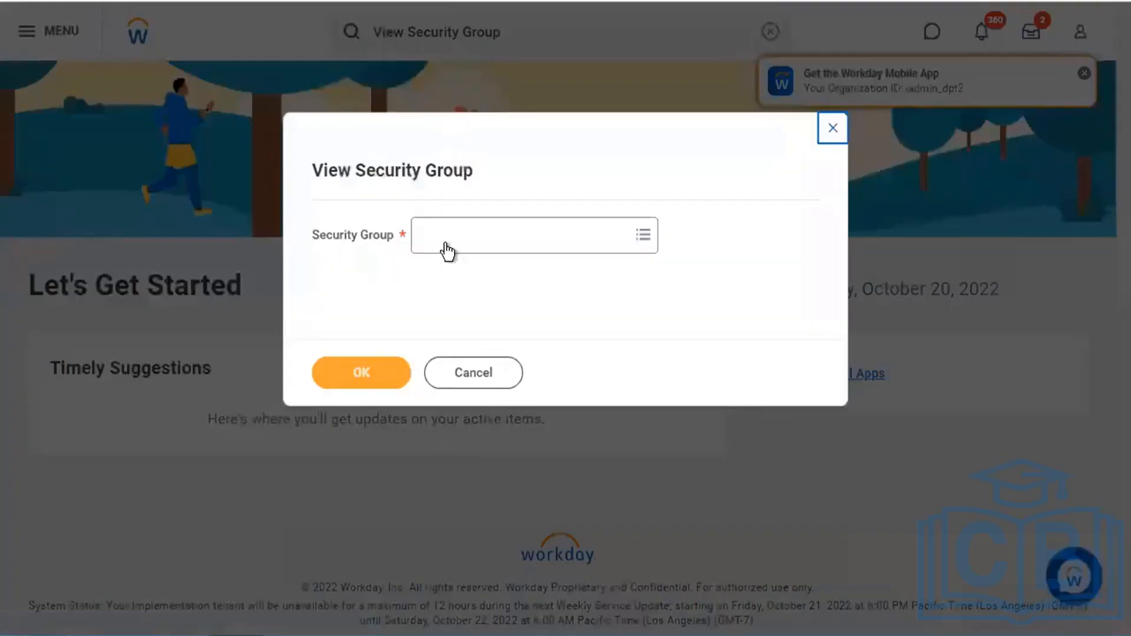
left_click(447, 247)
type("flexgr")
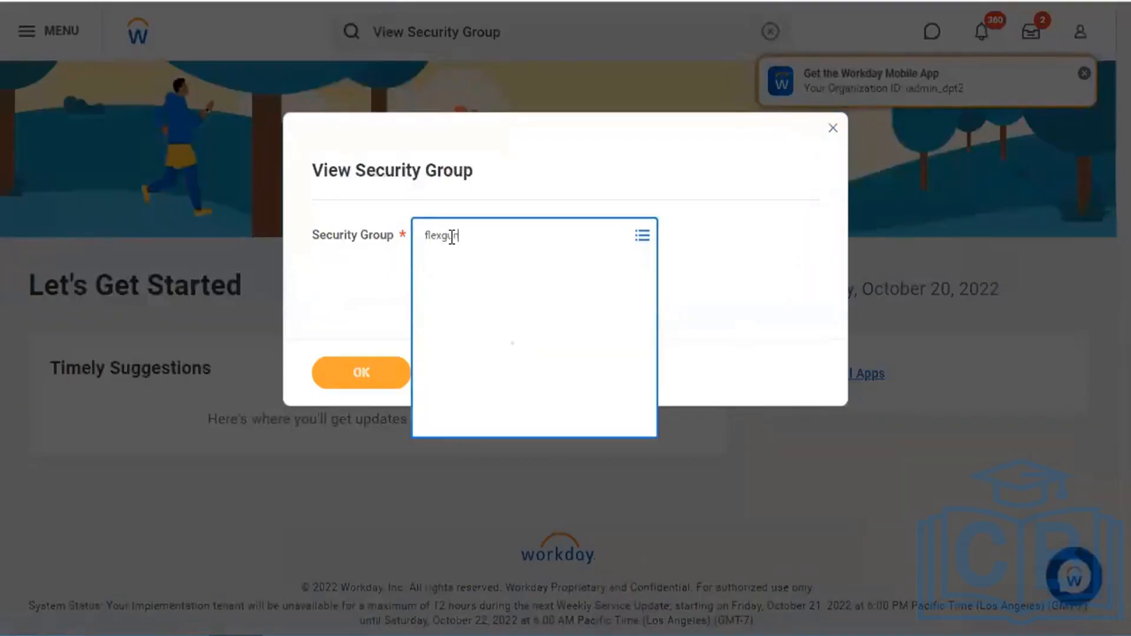
left_click(369, 380)
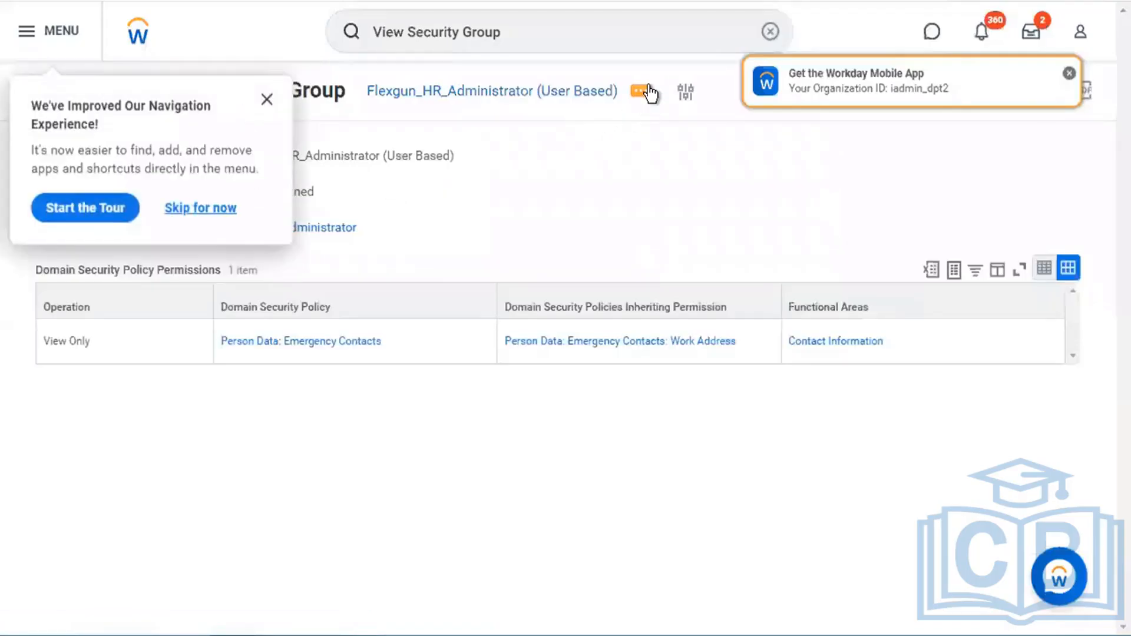
- Assign the test worker's system user to the group through Assign Users and save
left_click(641, 91)
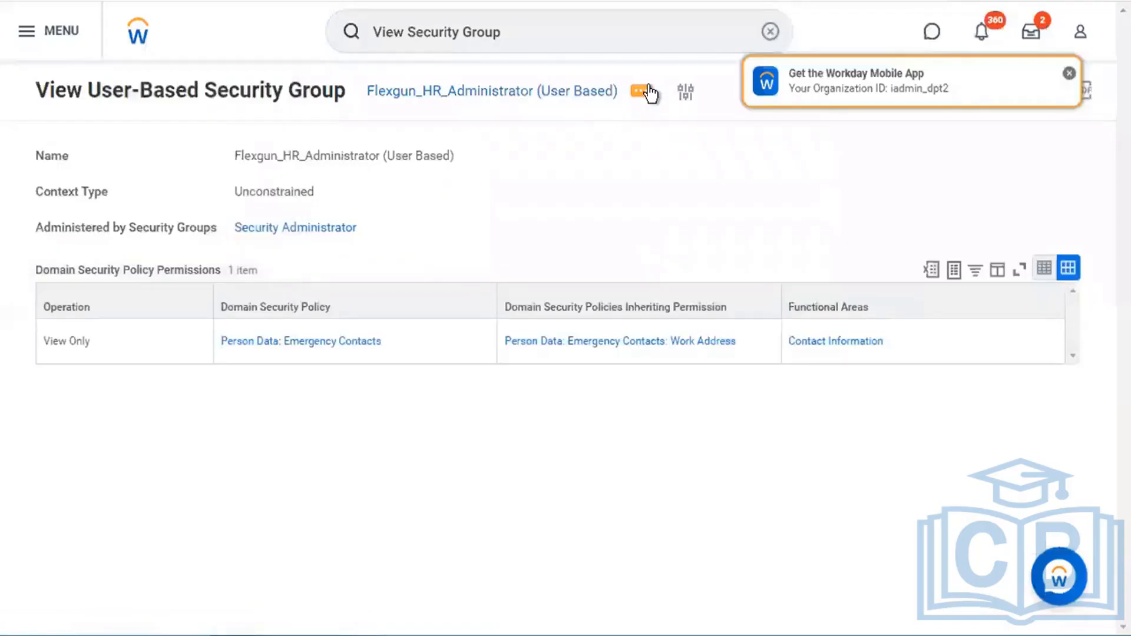
mouse_move(207, 166)
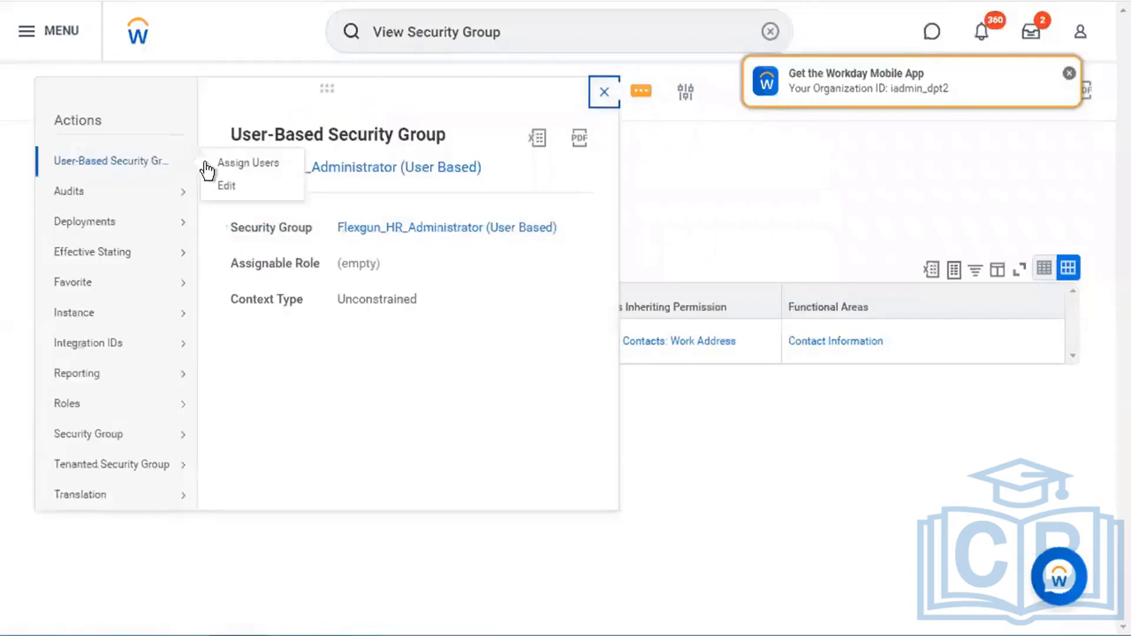
left_click(245, 164)
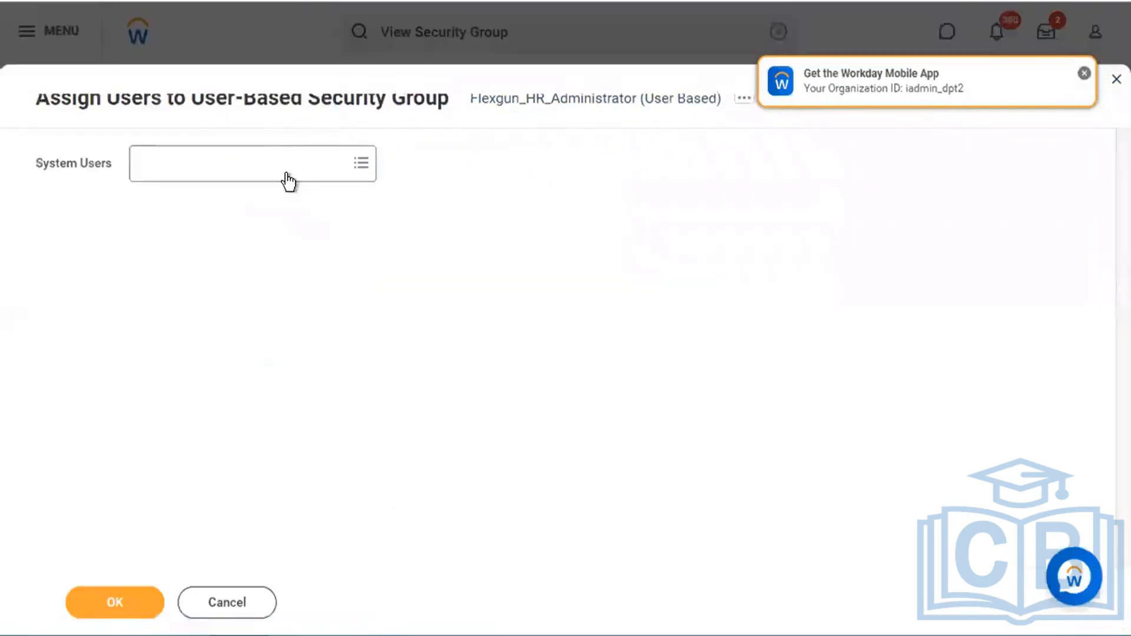
left_click(286, 176)
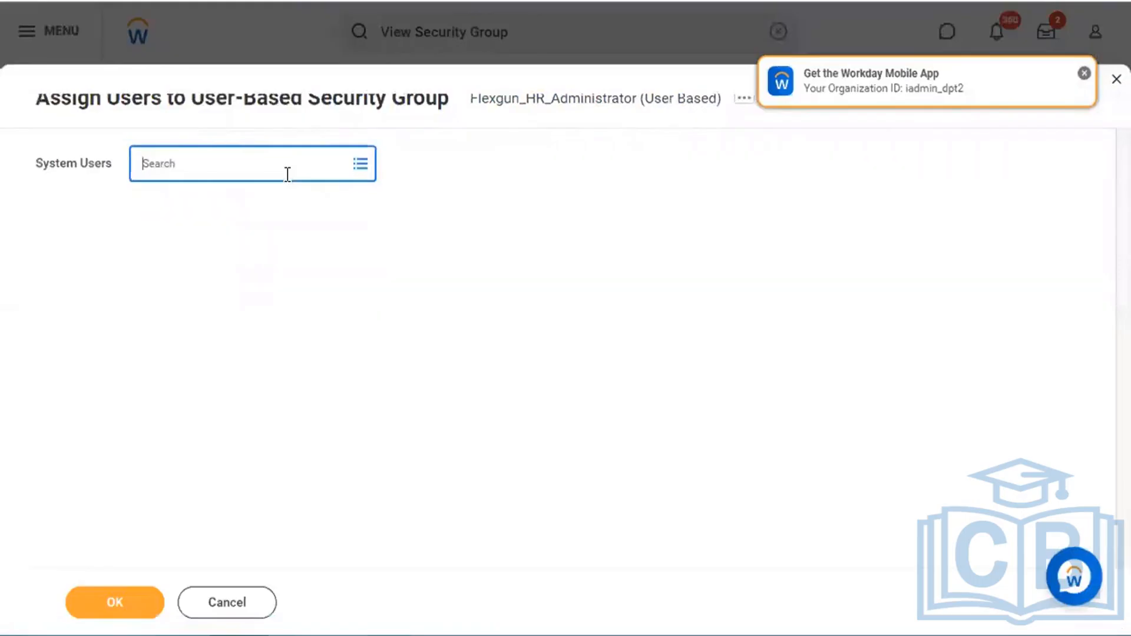
type("mah")
key("BackSpace")
key("BackSpace")
type("agic mike")
key("Return")
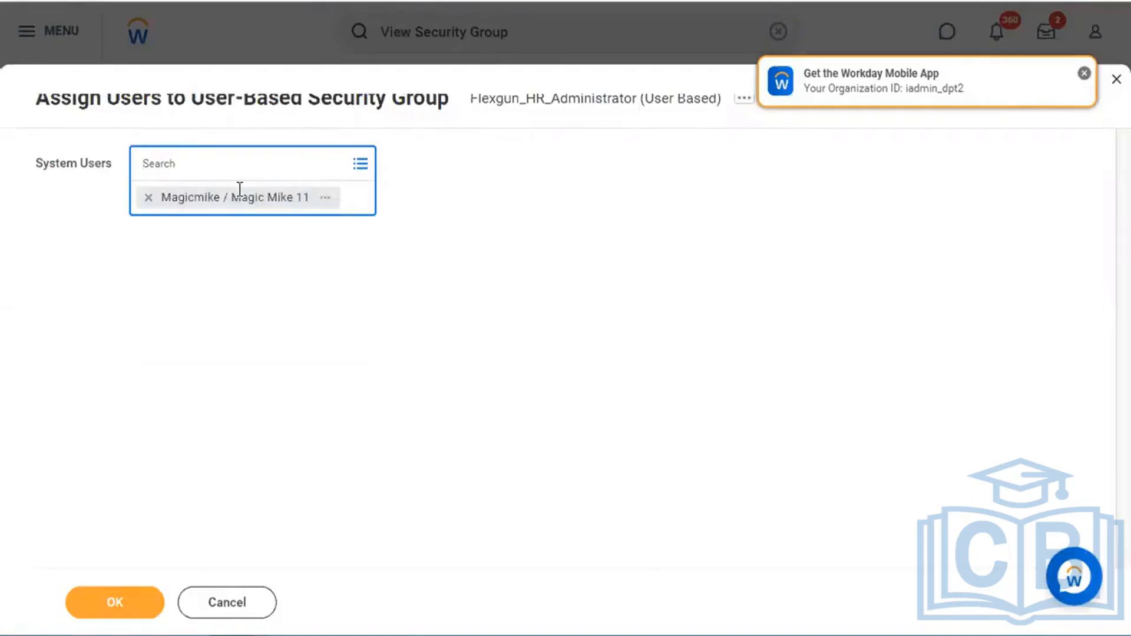
left_click(121, 603)
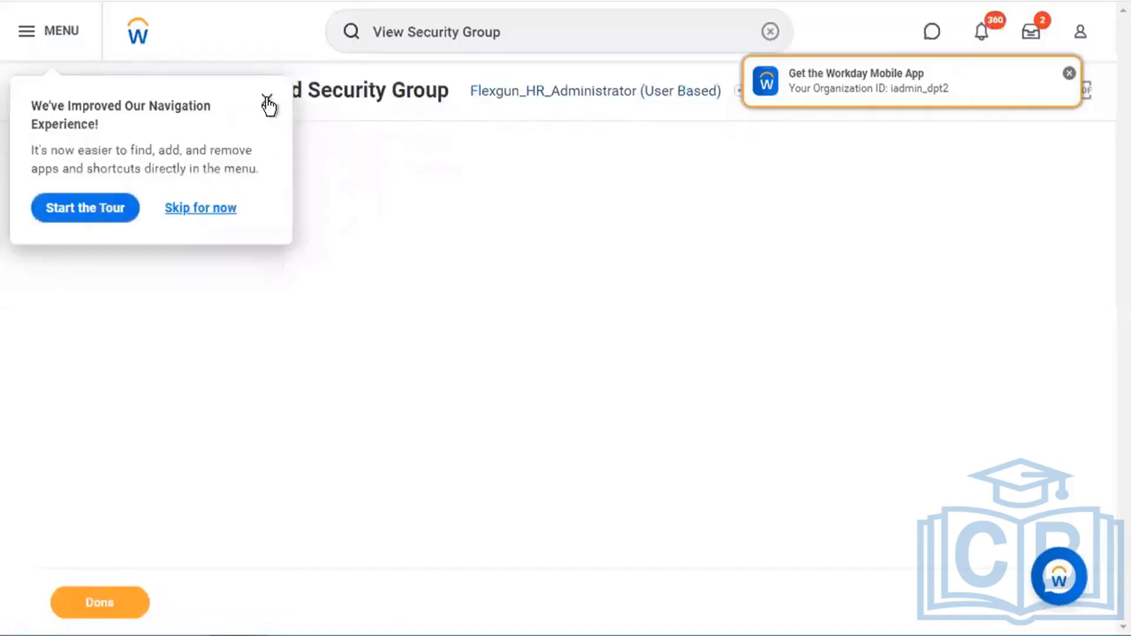
- Return to the group's details and expand Members to confirm the new user
left_click(267, 101)
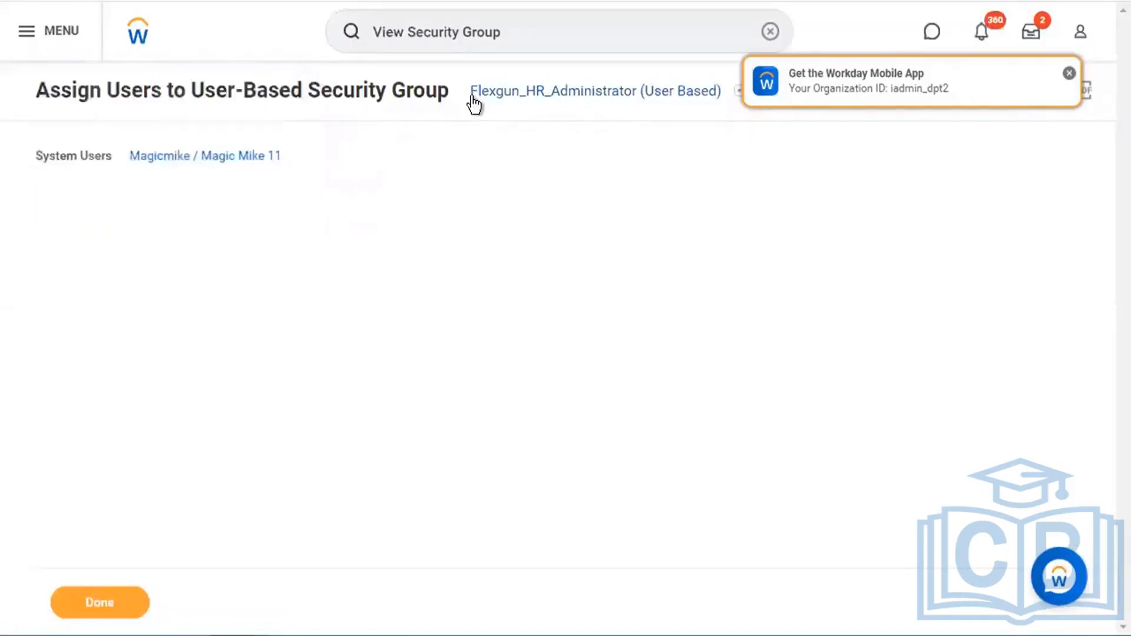
left_click(522, 94)
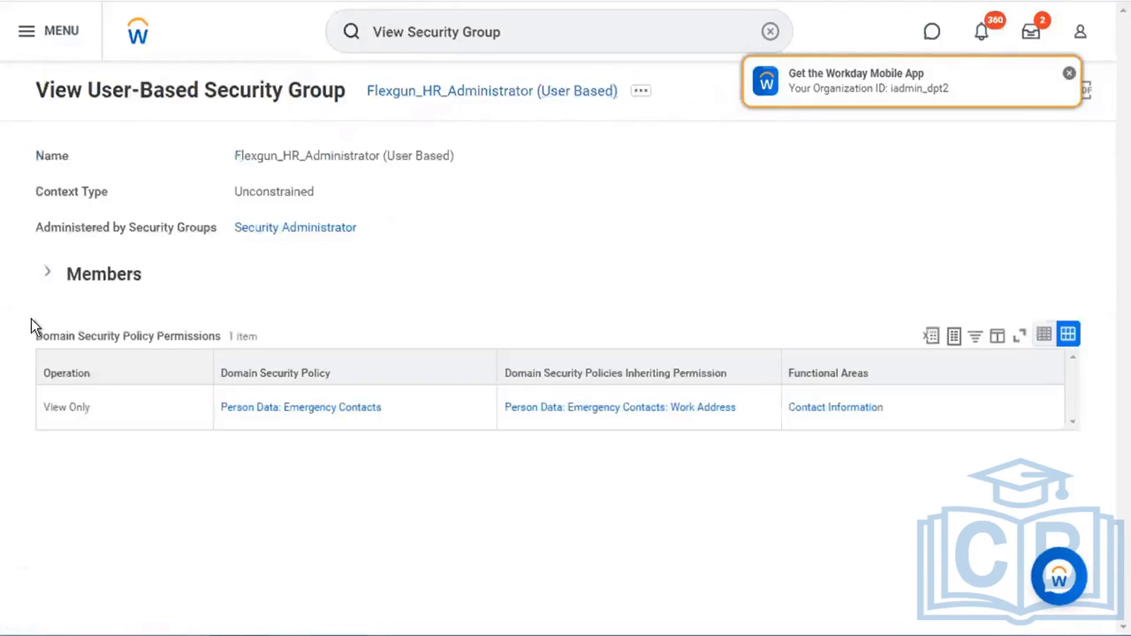
left_click(49, 276)
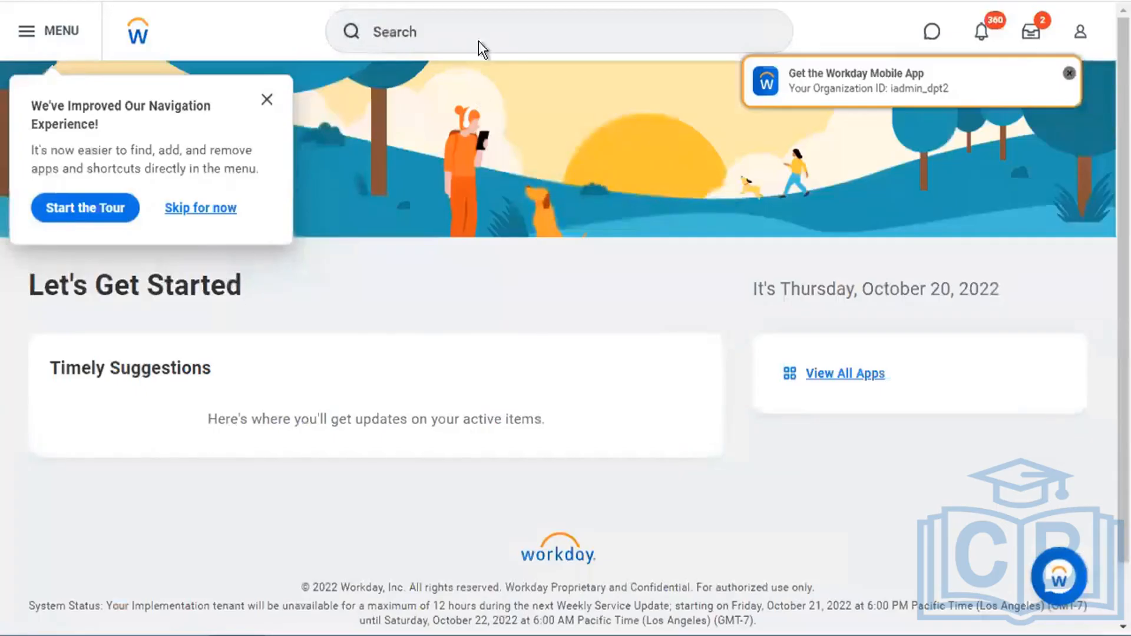
- Reopen the Account Executive worker's profile from Recent Searches and dismiss the tour popup
left_click(478, 41)
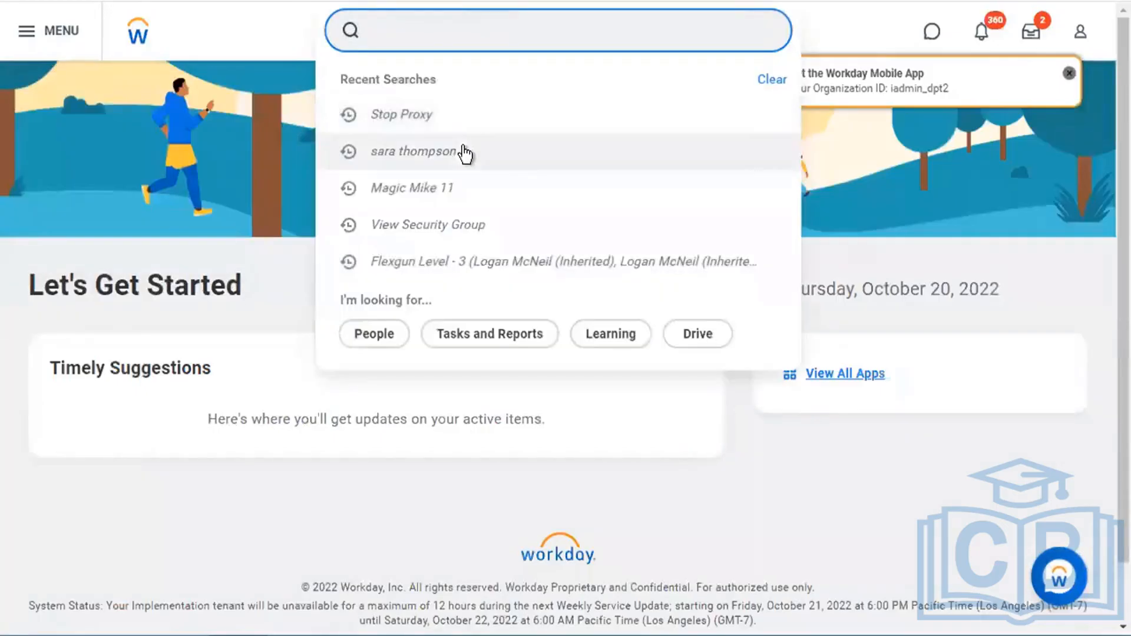
left_click(448, 188)
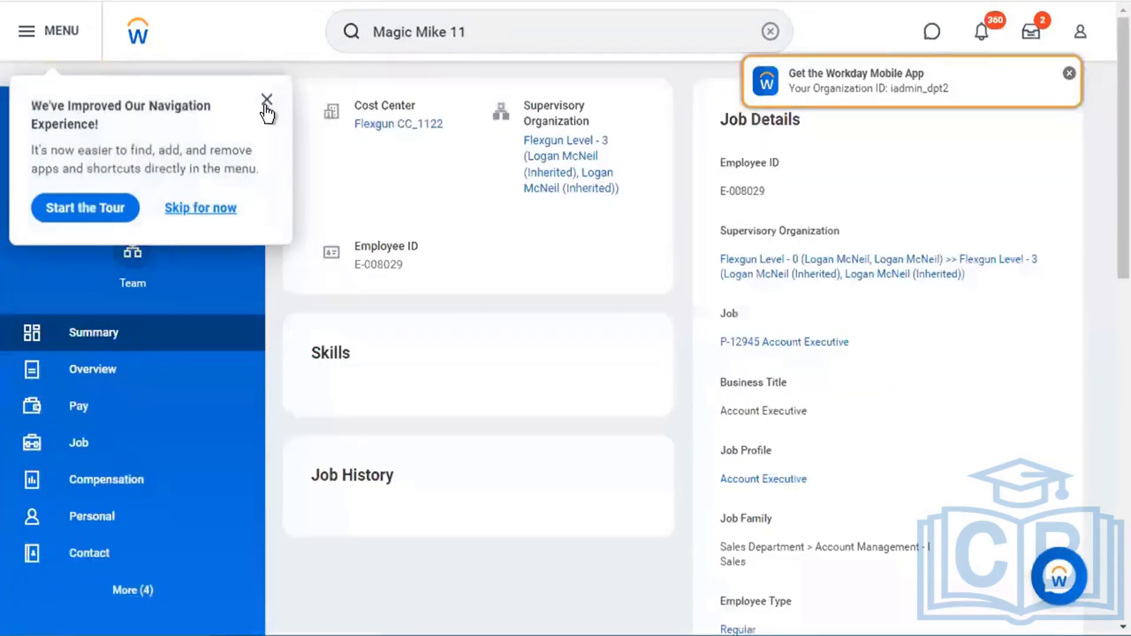
left_click(266, 100)
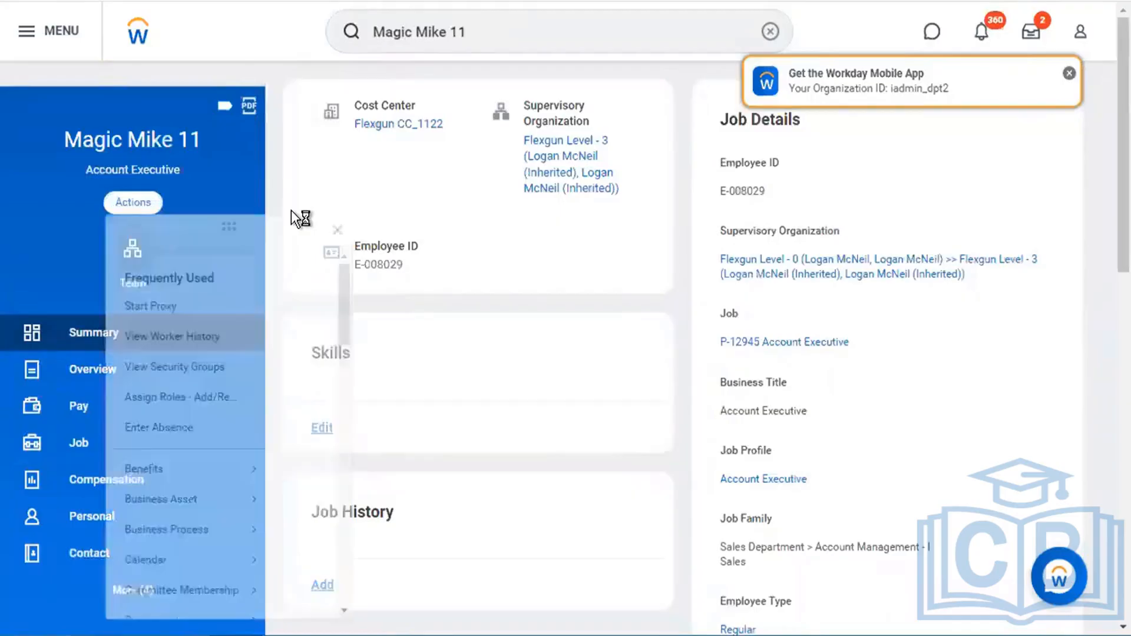
- Start Proxy from the Account Executive worker's profile actions and confirm with OK
left_click(151, 326)
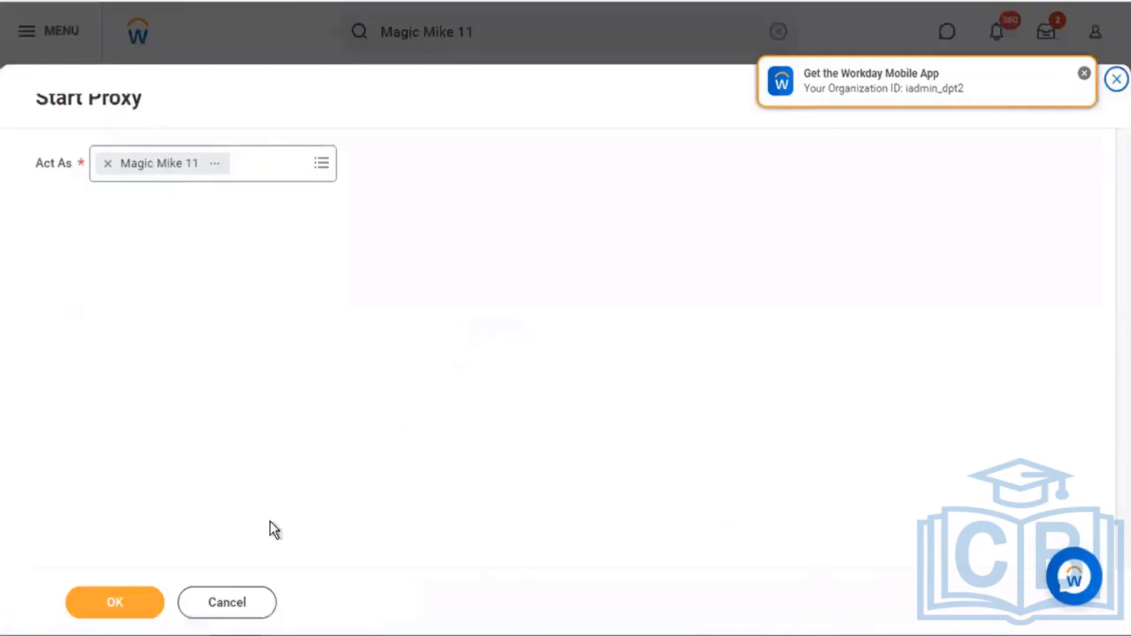
left_click(126, 601)
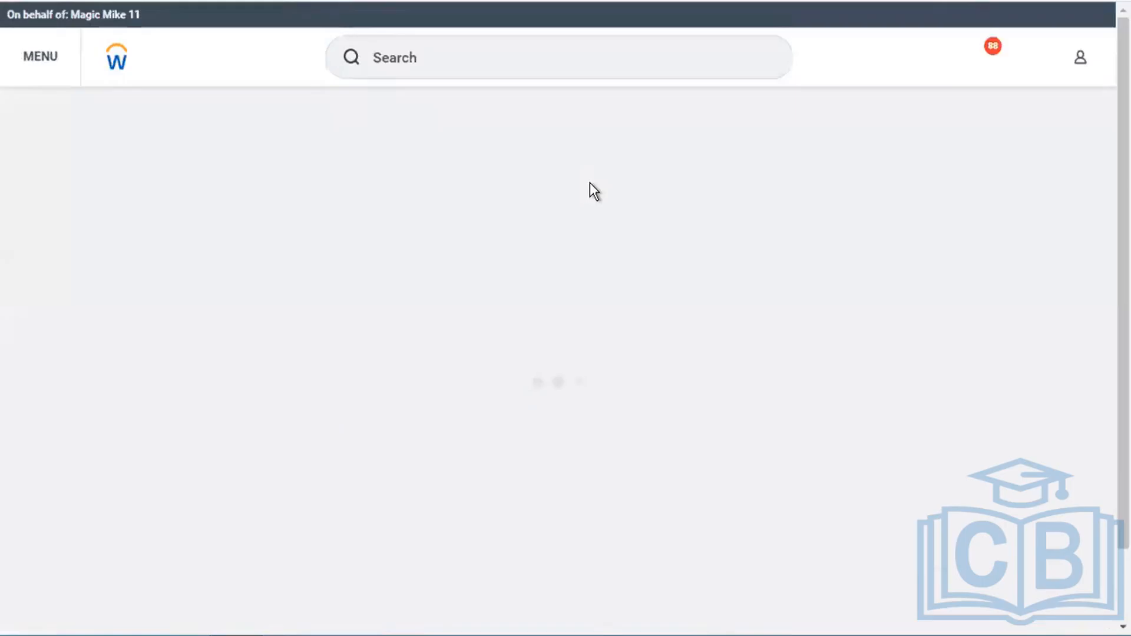
- Open employee 'thompson' Emergency Contacts tab and highlight the No Emergency Contacts message
left_click(468, 40)
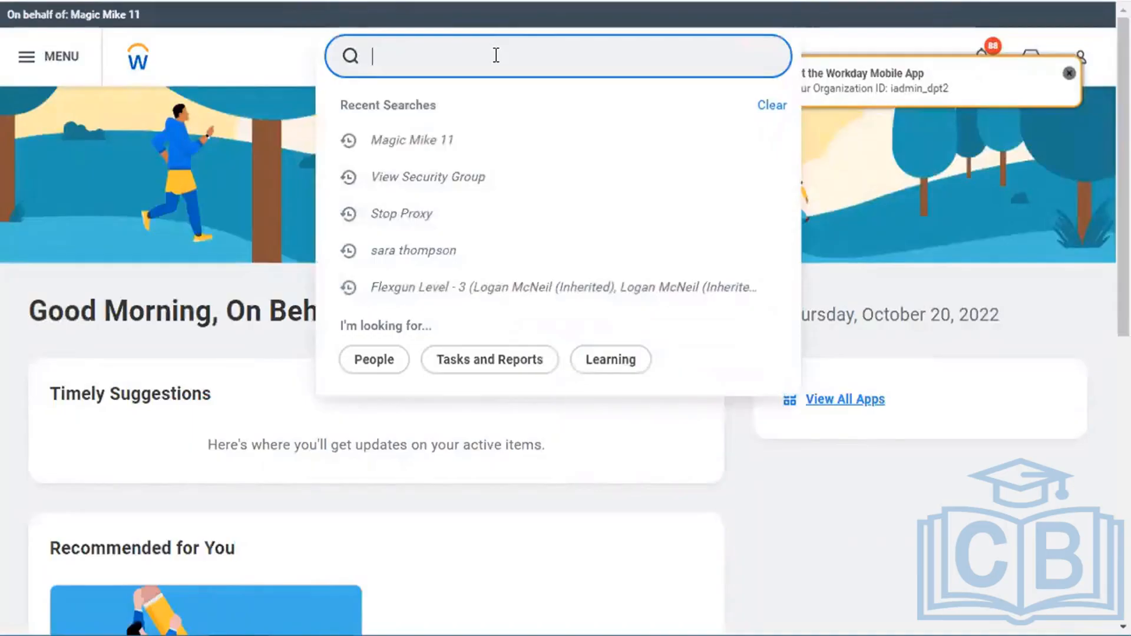
type("thompson")
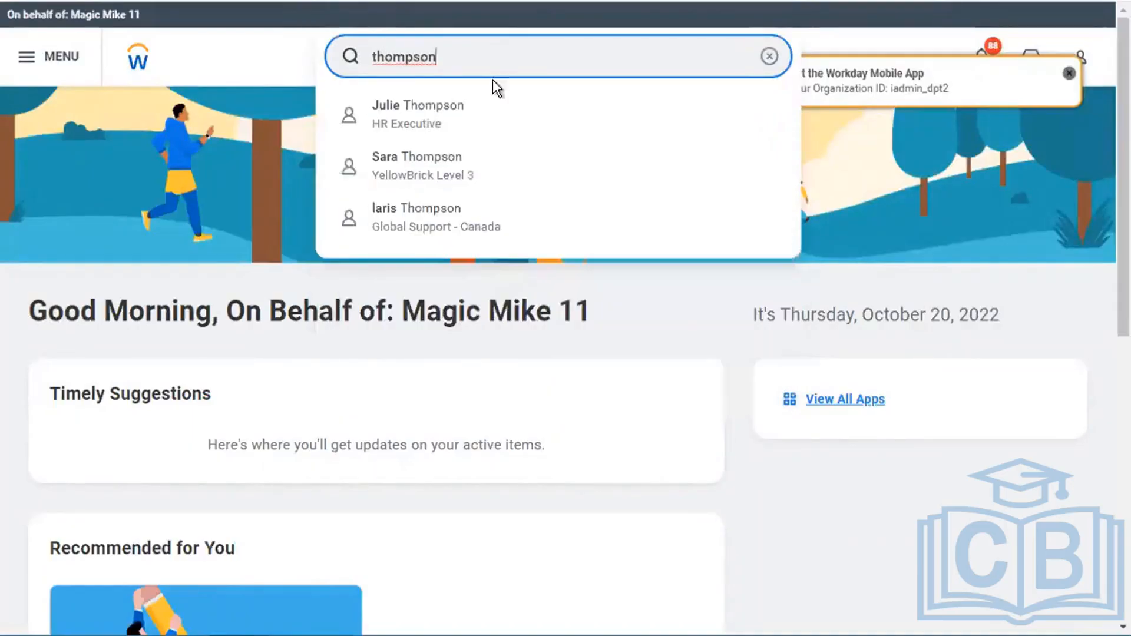
left_click(657, 301)
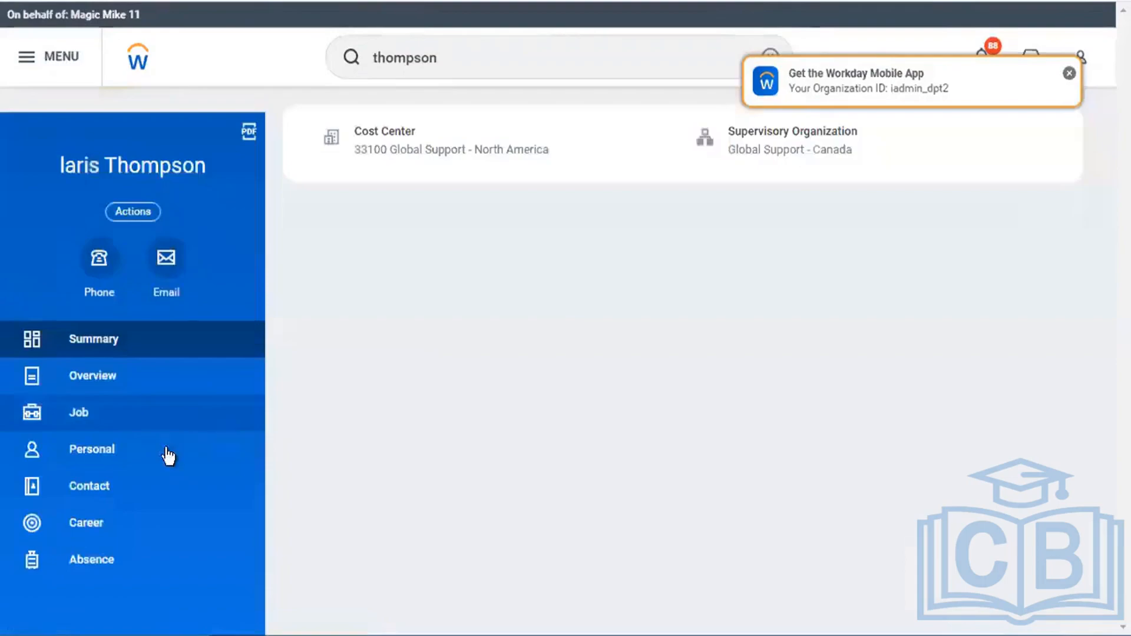
left_click(119, 487)
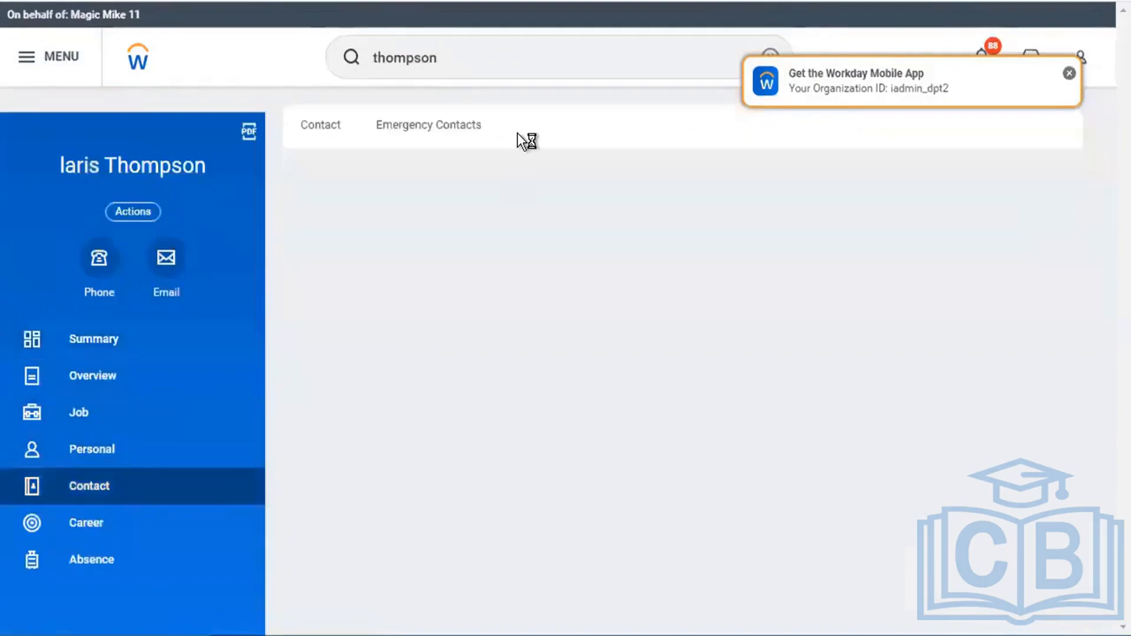
left_click(405, 141)
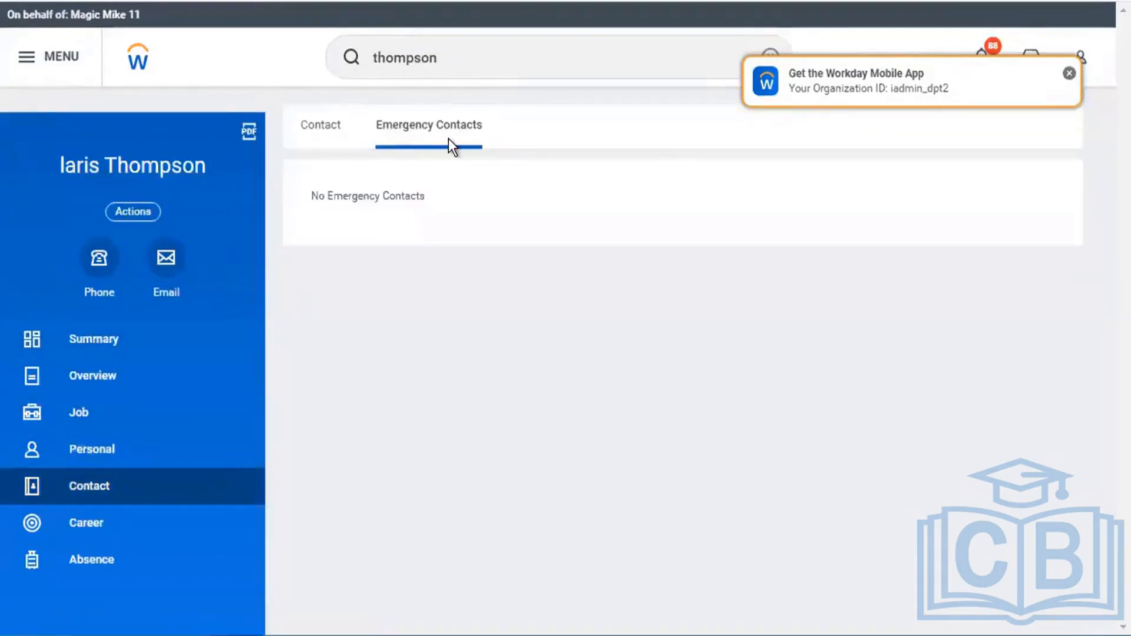
left_click_drag(311, 196, 461, 198)
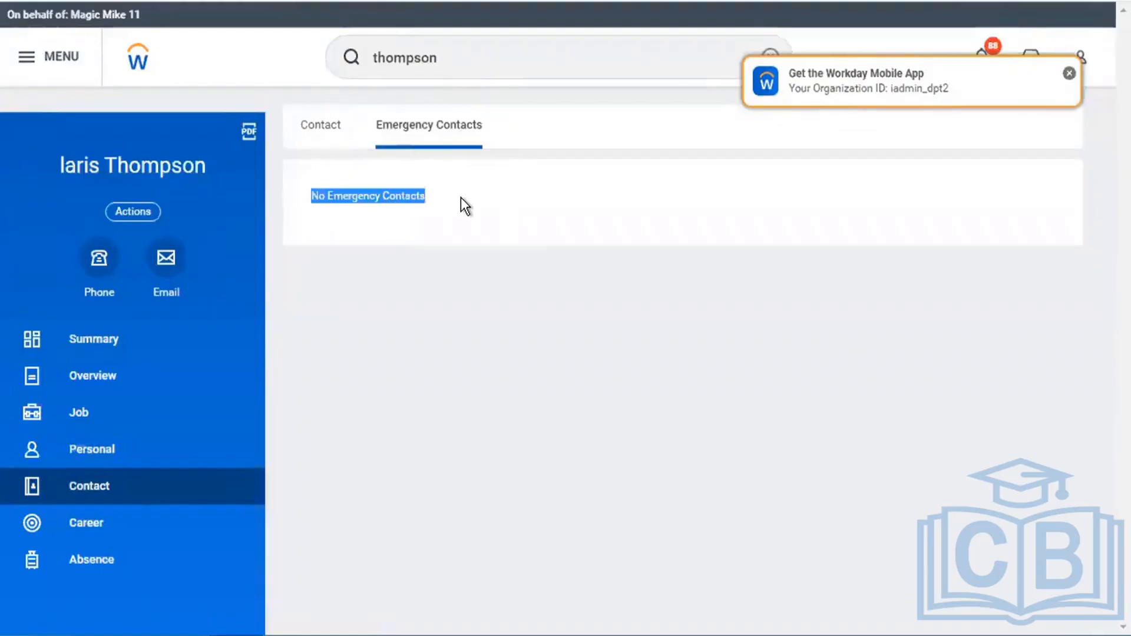
- Return to the employee's summary and reopen the Contact > Emergency Contacts tab
left_click(142, 351)
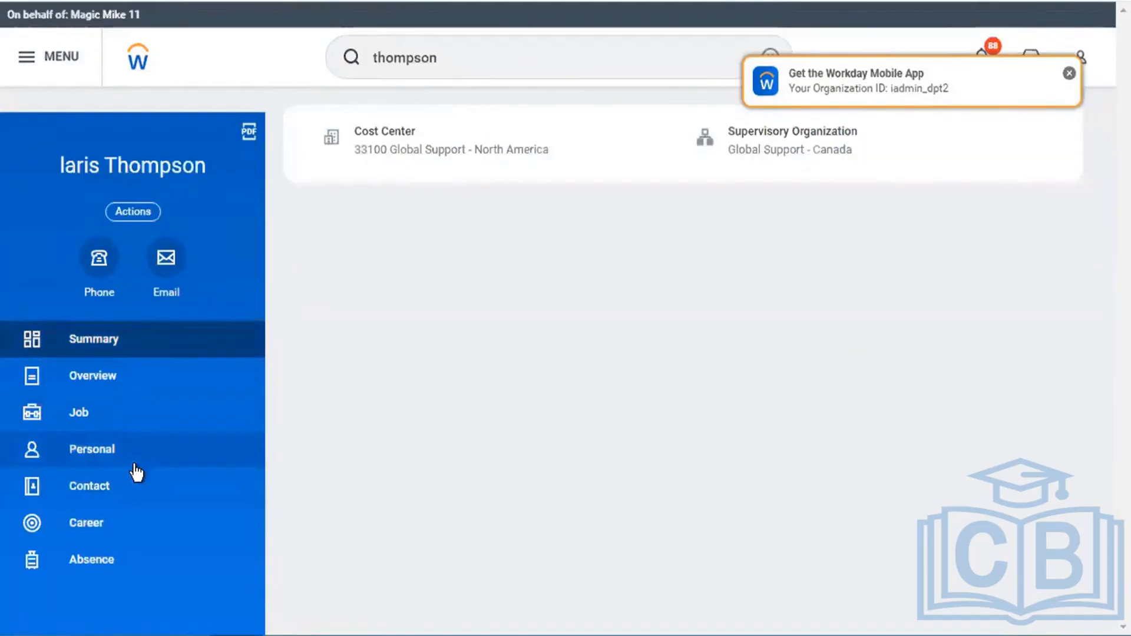
left_click(131, 485)
left_click(454, 125)
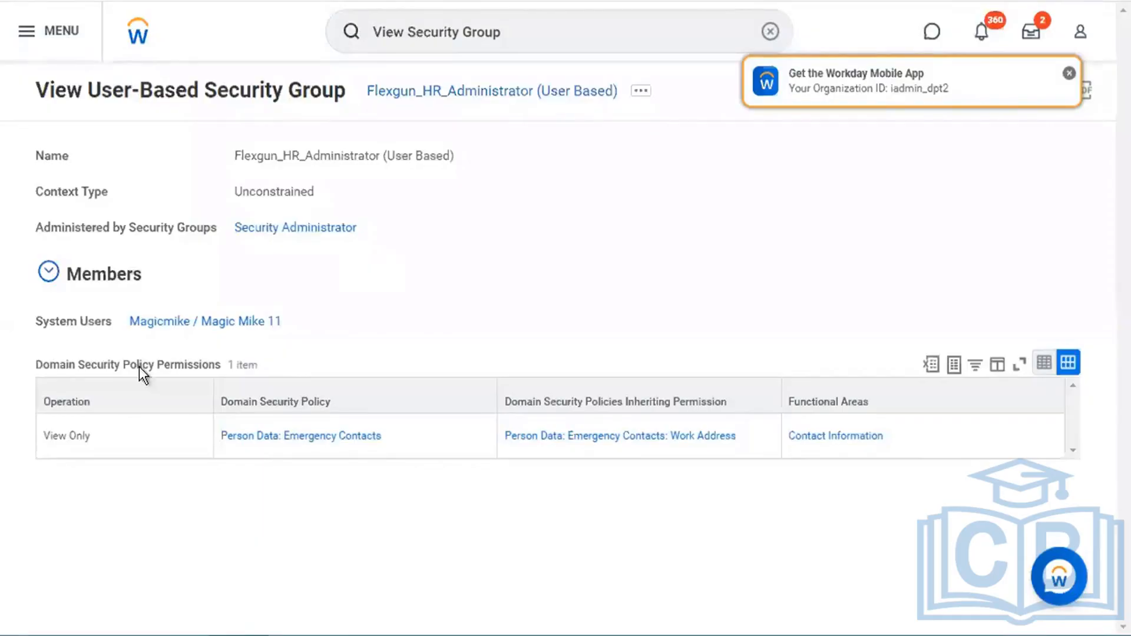
left_click_drag(36, 363, 299, 360)
left_click(304, 364)
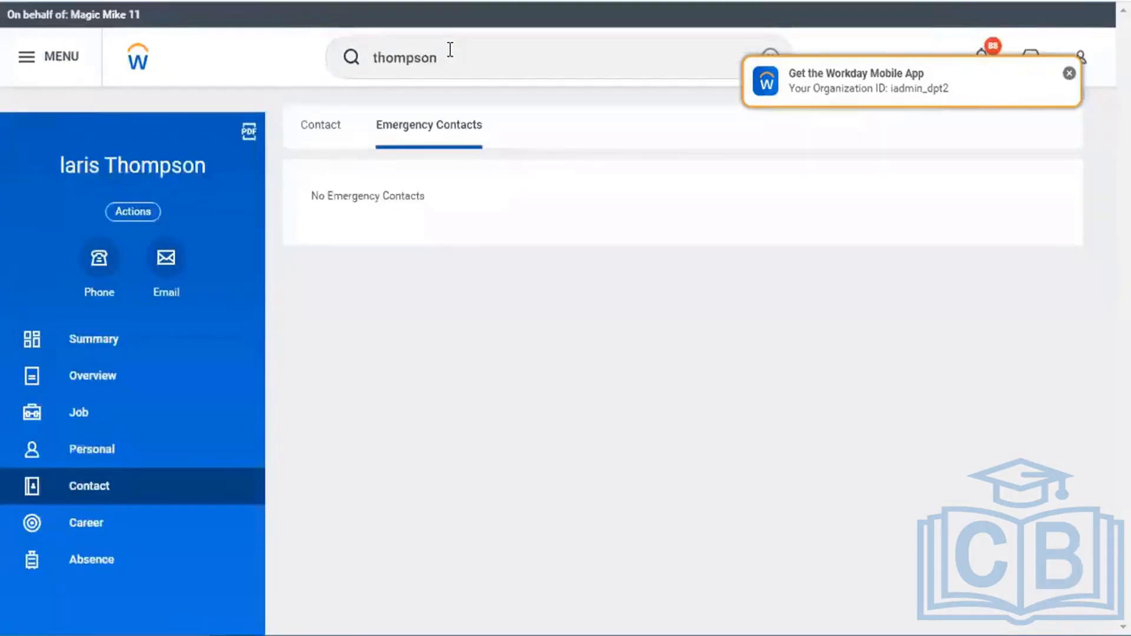
- Run the Stop Proxy task by searching 'stop prox' to end the proxy session
left_click(450, 51)
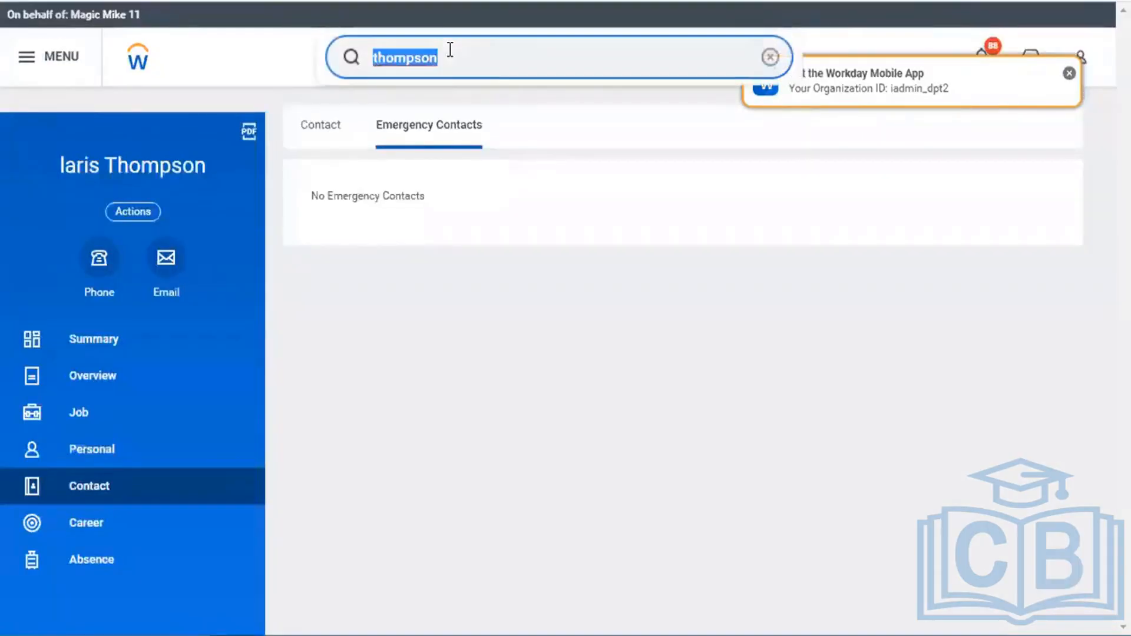
type("stop prox")
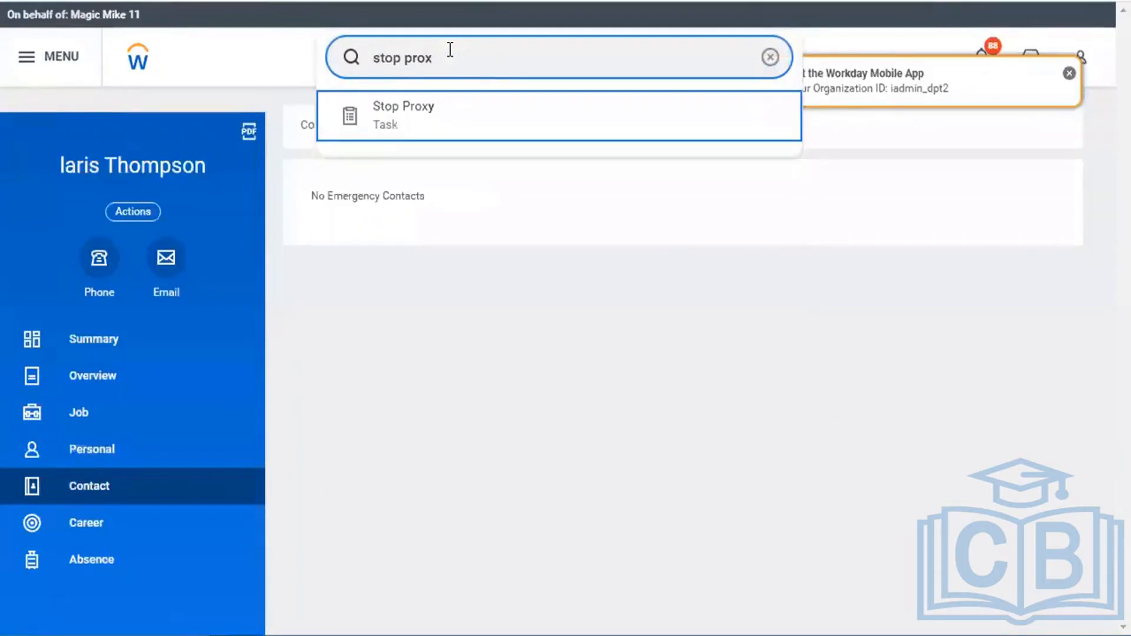
key("Return")
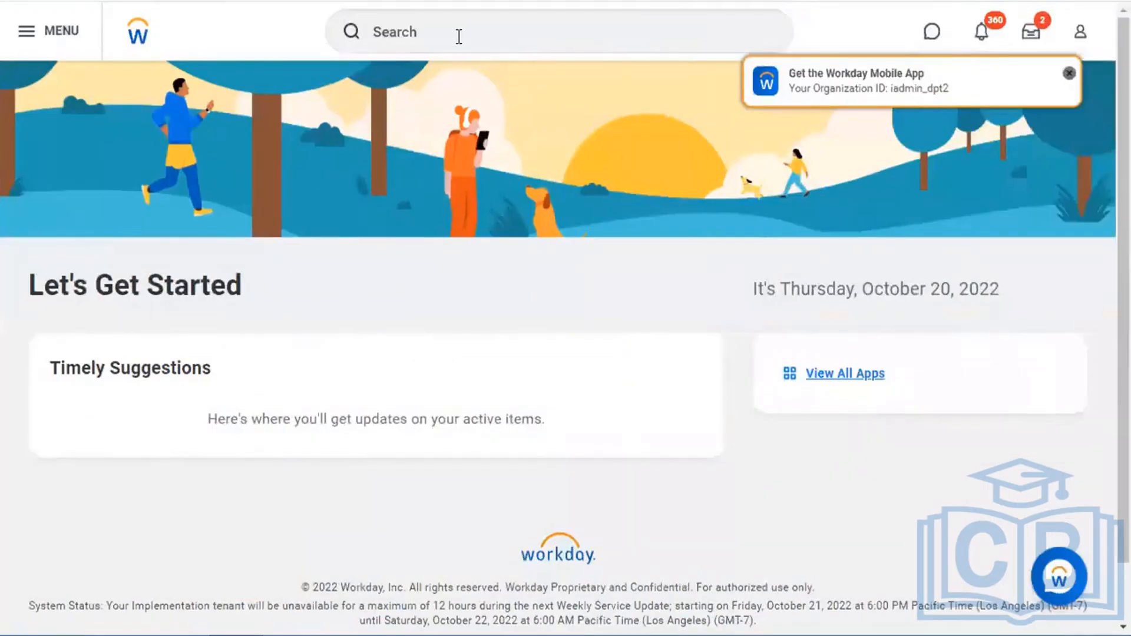
- Search 'standard bus proc' and run the Business Process Types with Default Definitions in Use report
left_click(459, 37)
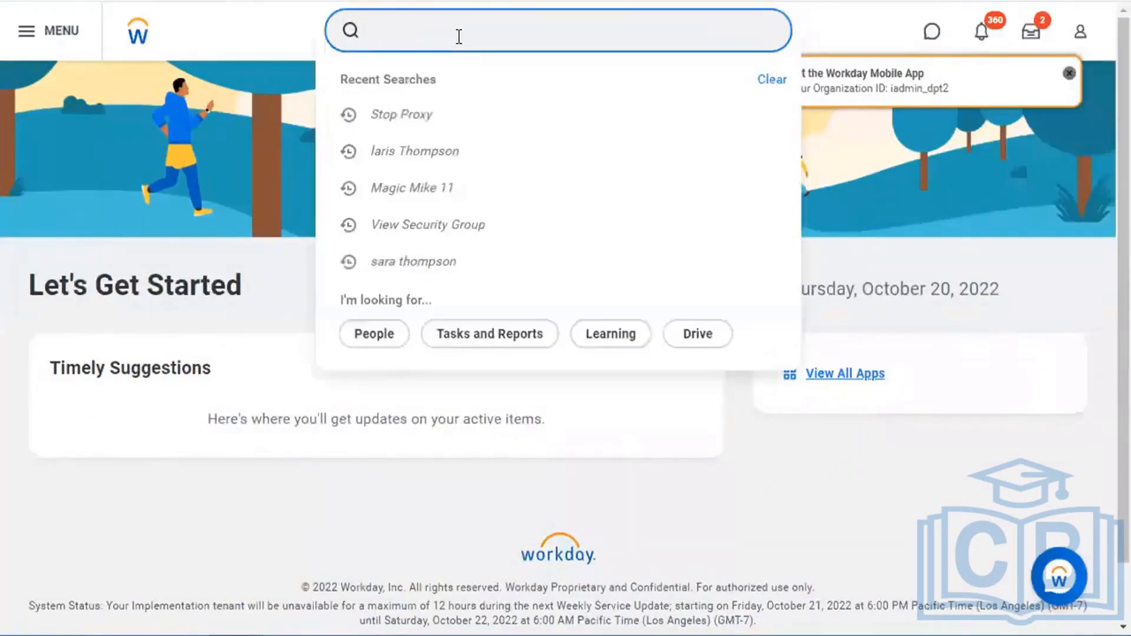
type("bp: emergency contact")
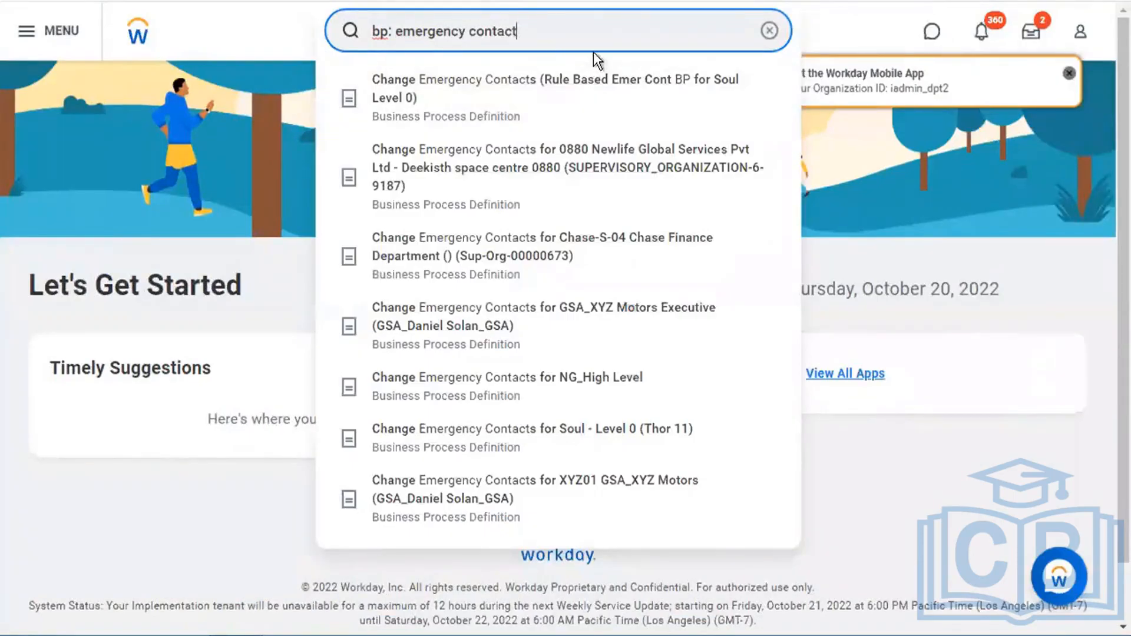
triple_click(602, 40)
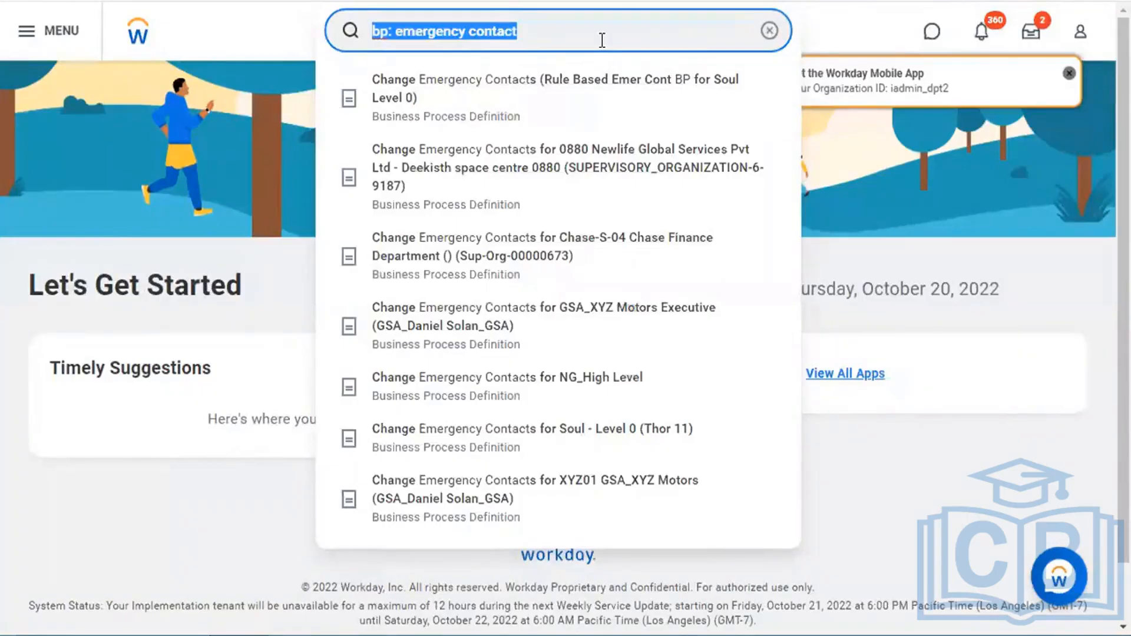
type("standard bus")
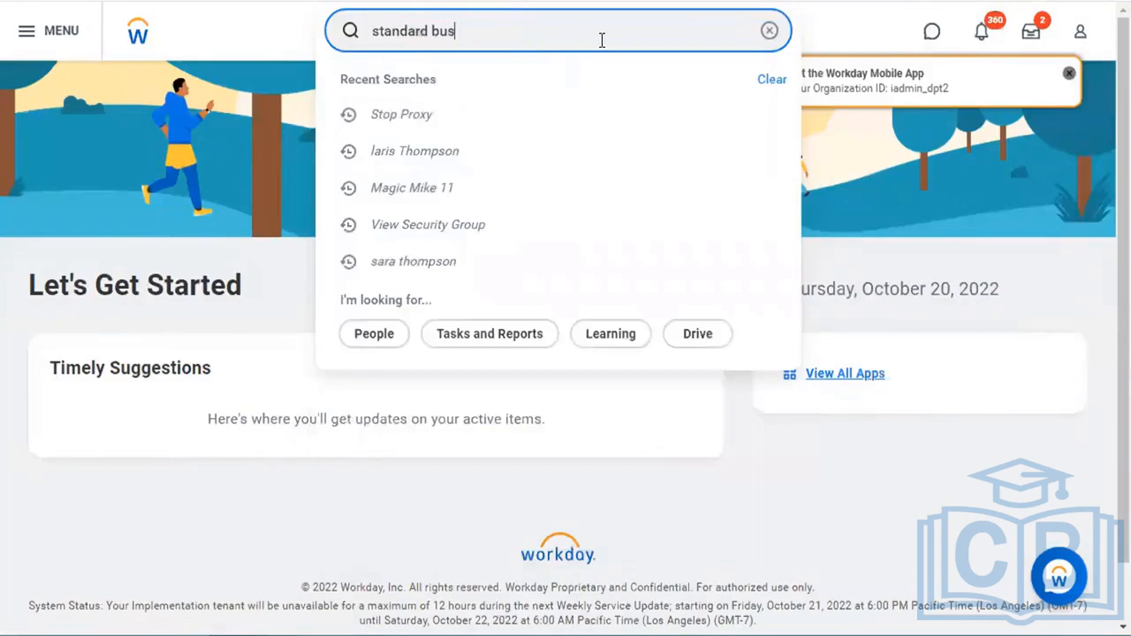
type(" proc")
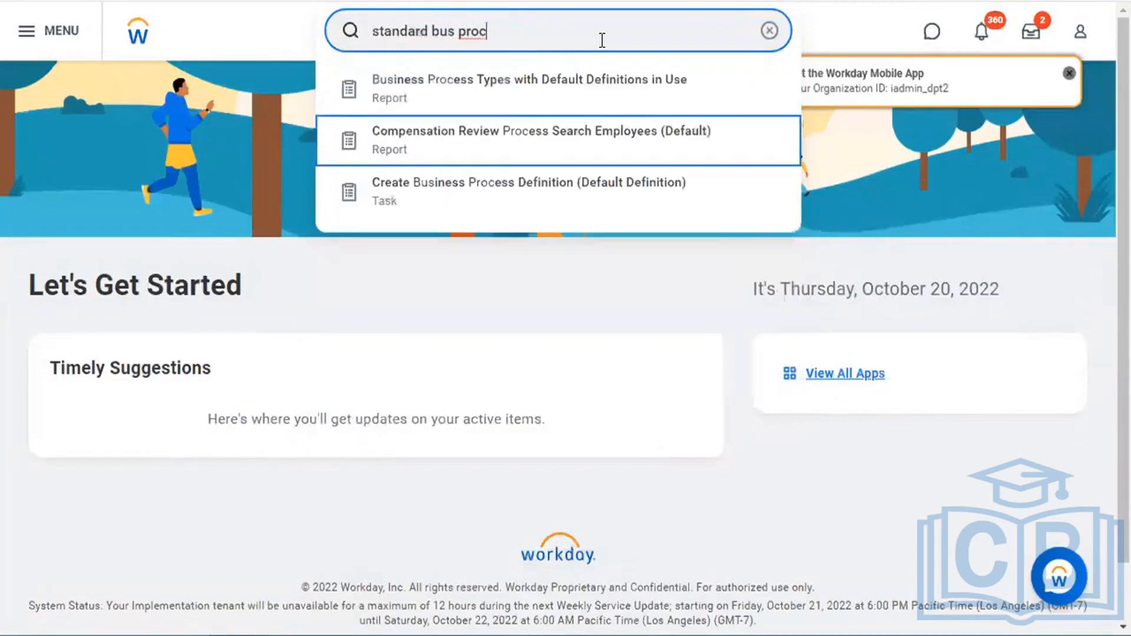
key("Down")
key("Up")
key("Up")
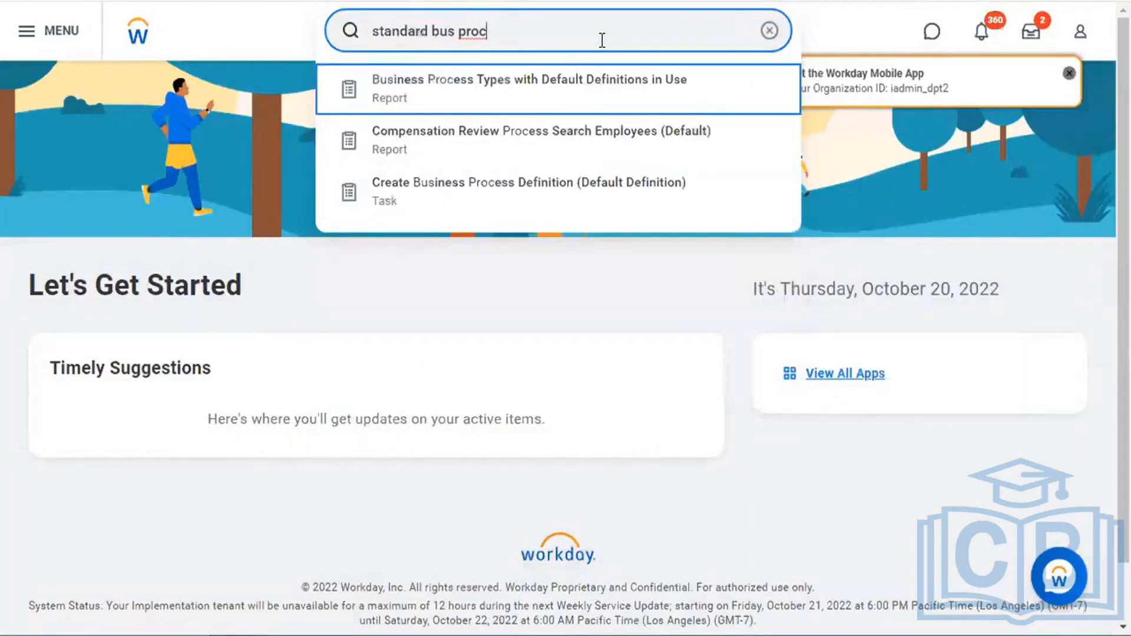
left_click(479, 218)
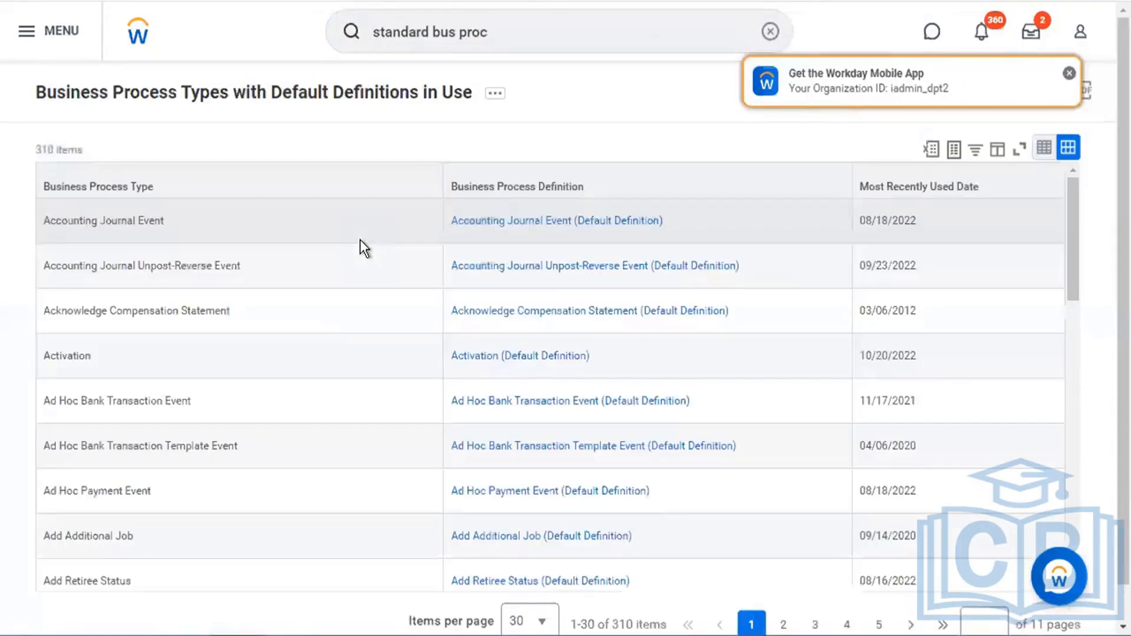
- Filter the Business Process Definition column to Change Emergency Contacts and open that default definition
left_click(482, 184)
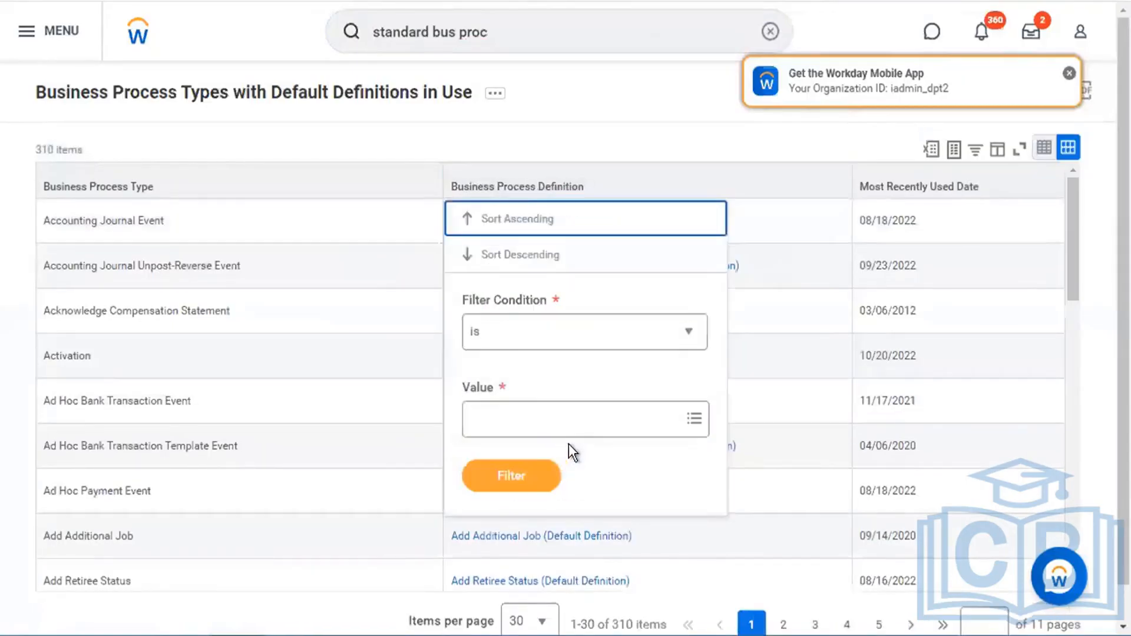
left_click(586, 412)
type("emergency")
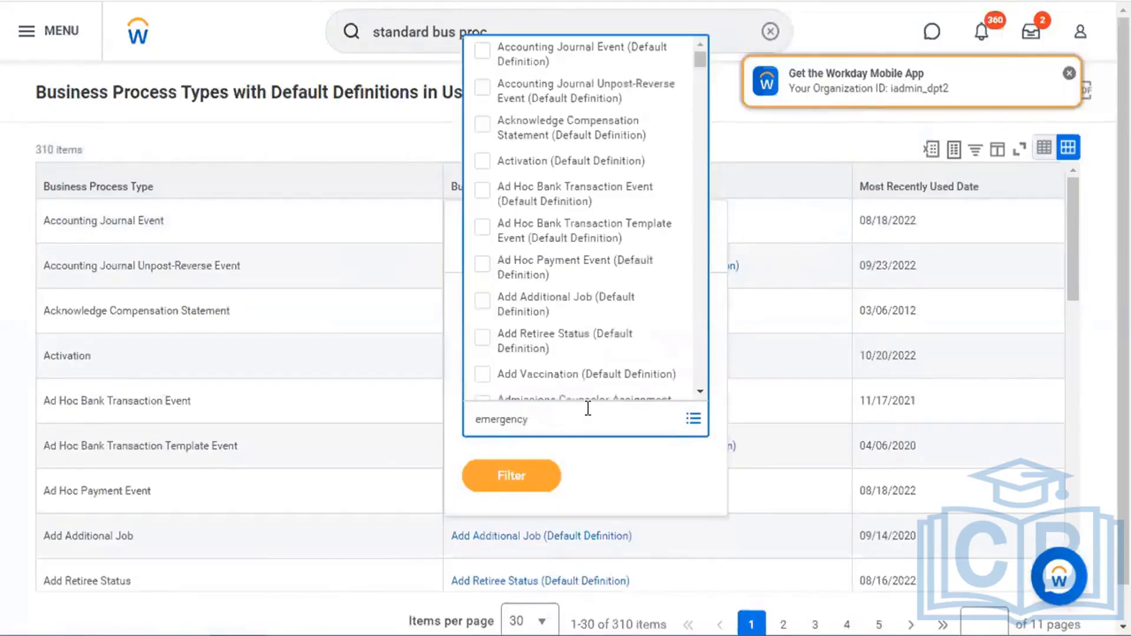
key("Return")
left_click(507, 526)
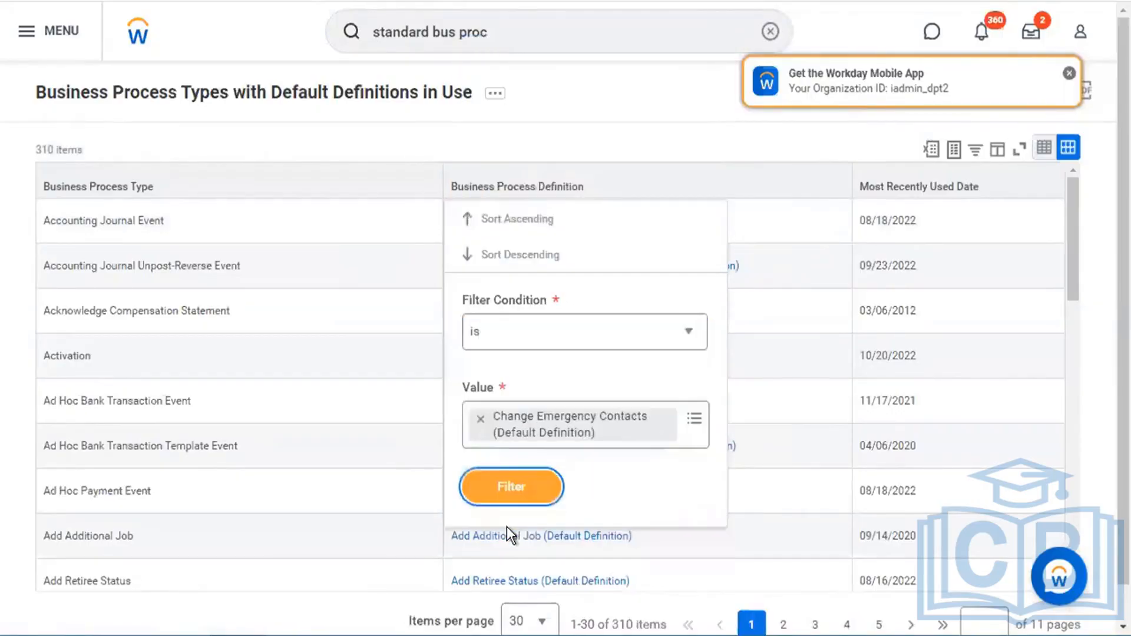
left_click(514, 482)
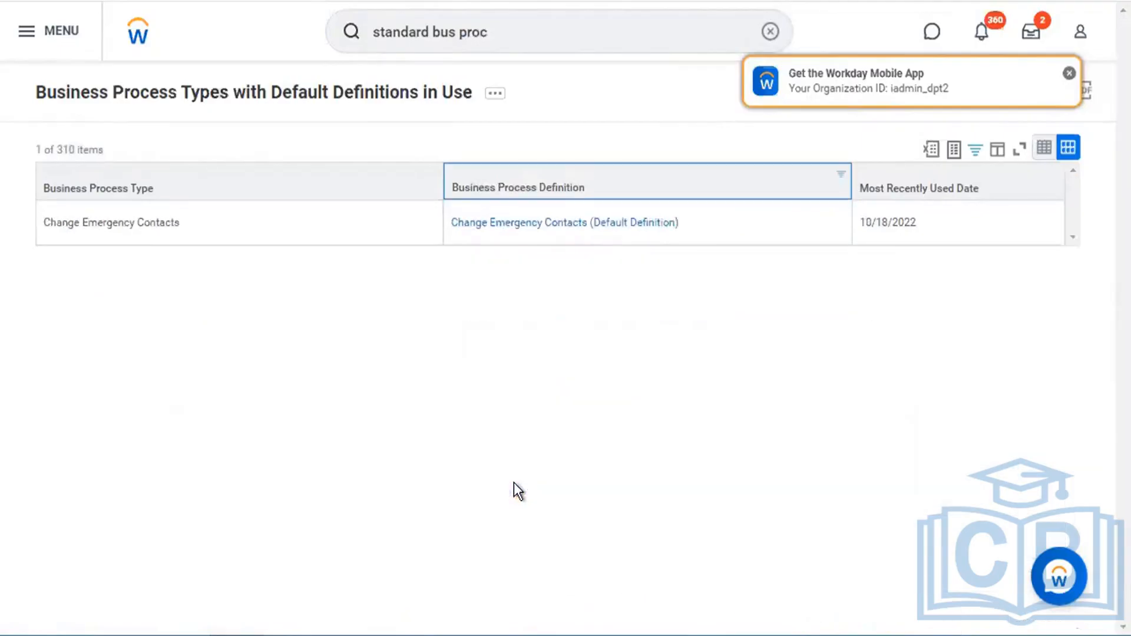
left_click(622, 227)
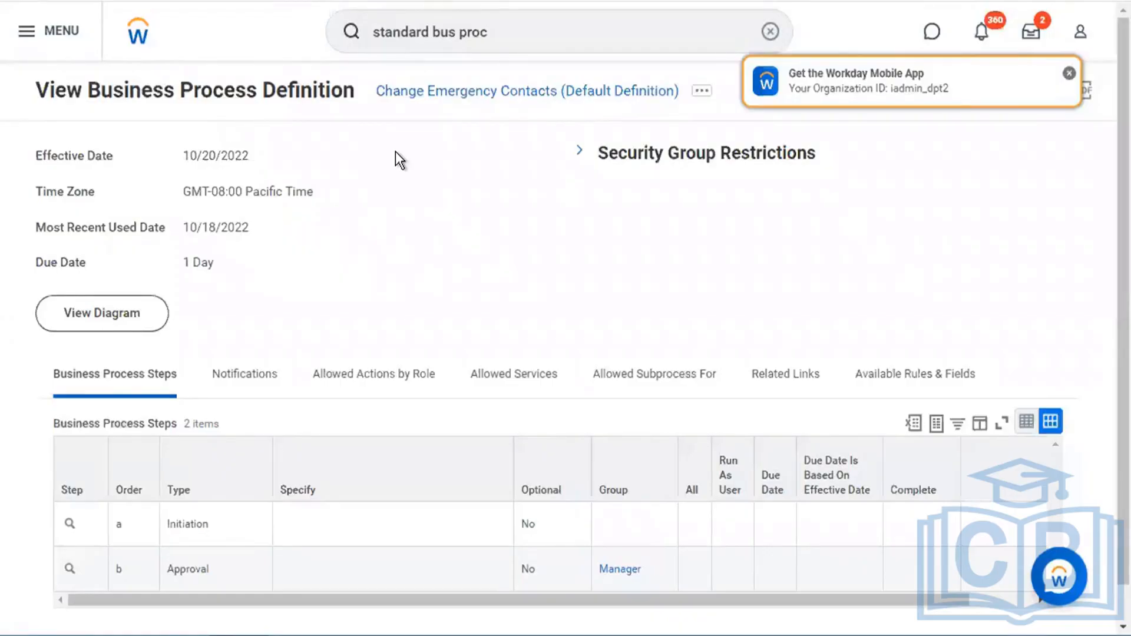
- Close the mobile app notice and choose Business Process Policy > Edit from related actions
left_click(1070, 74)
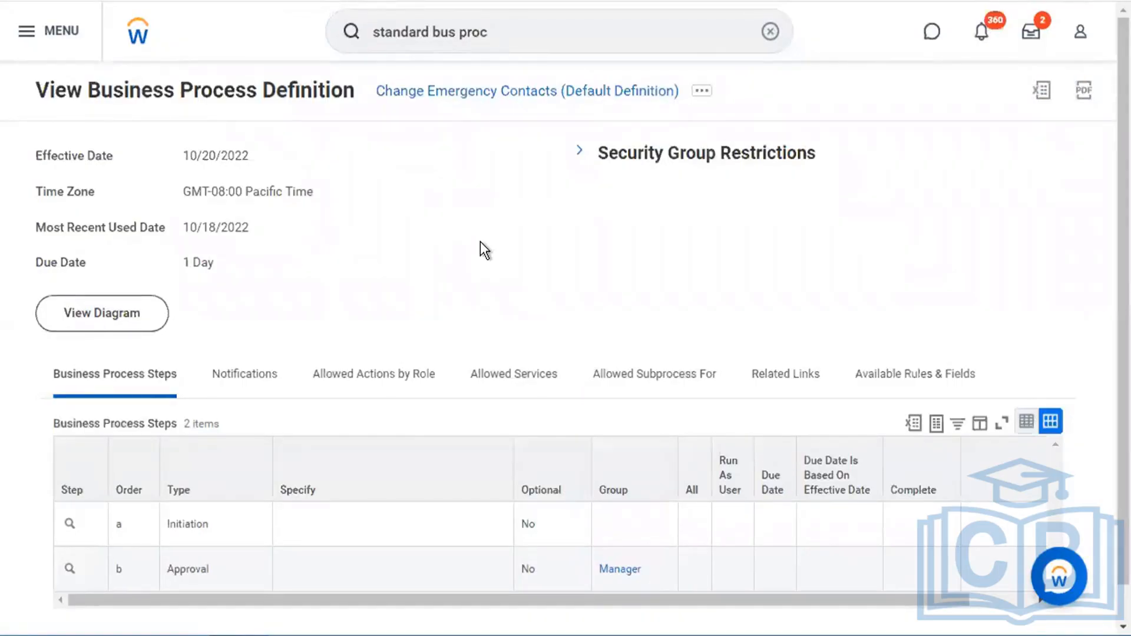
left_click(702, 93)
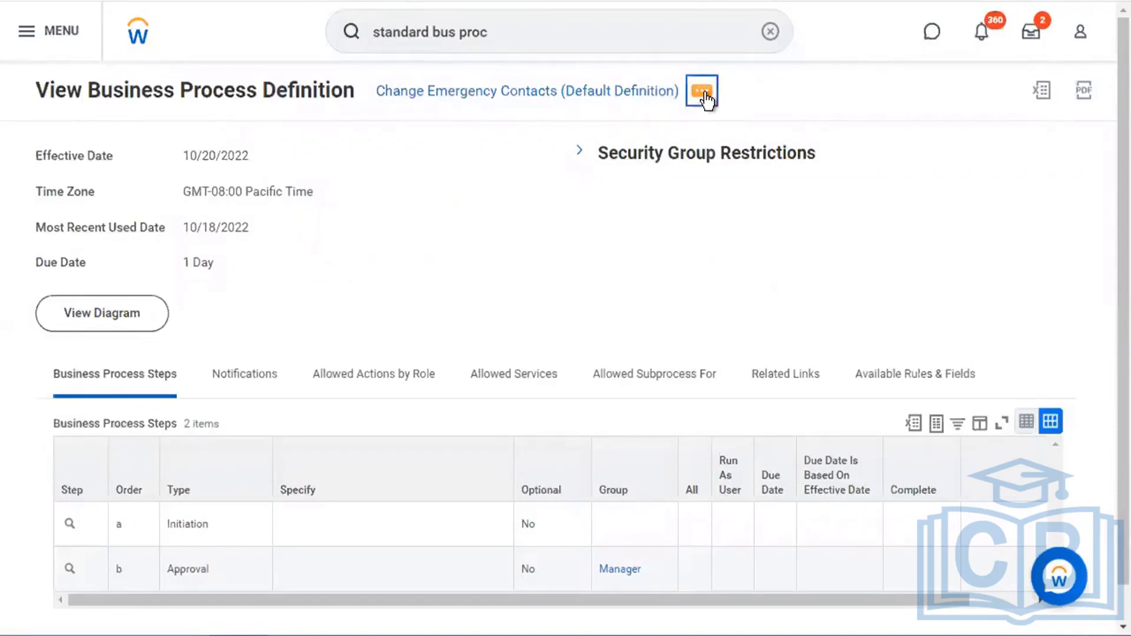
mouse_move(163, 227)
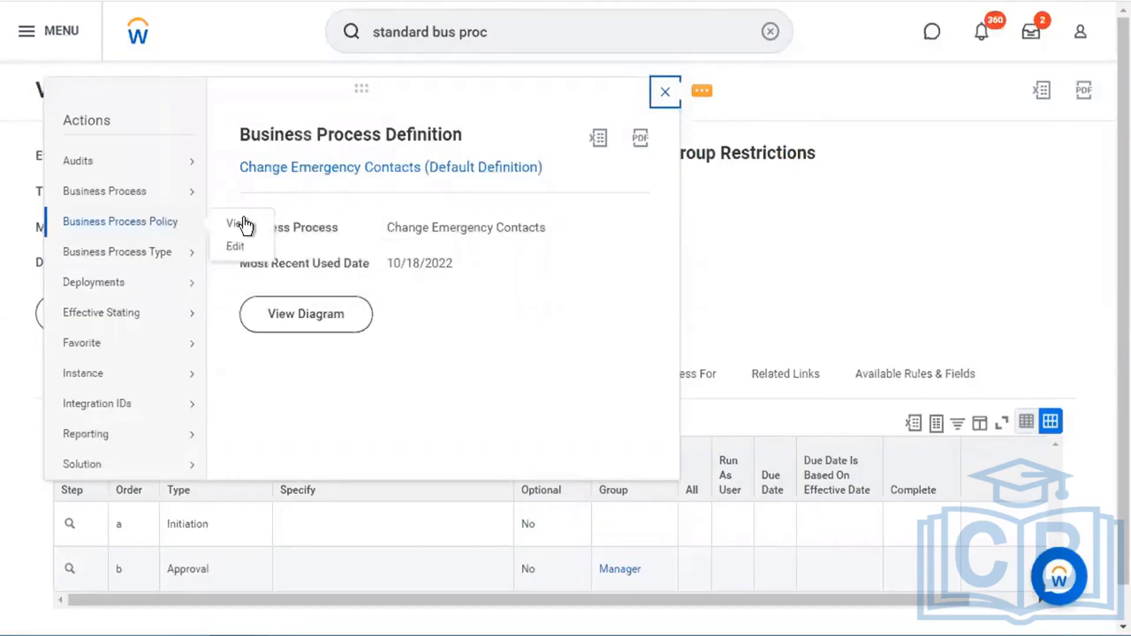
left_click(236, 248)
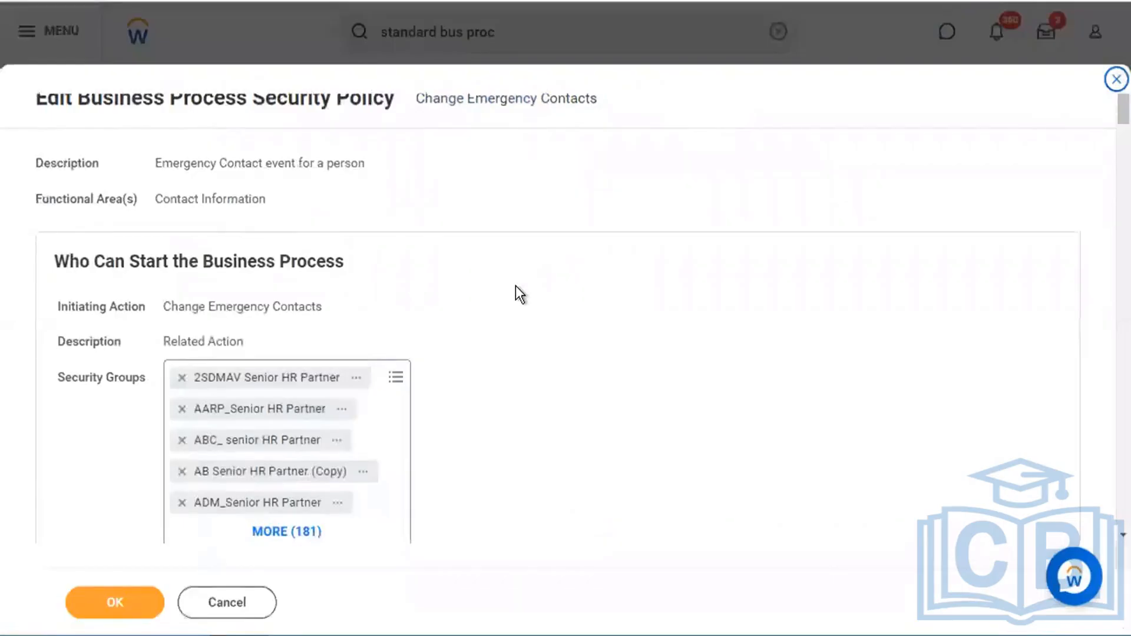
- Add Flexgun_HR_Administrator to the groups allowed to start Change Emergency Contacts and save
scroll(515, 285, "down", 2)
left_click_drag(55, 173, 346, 177)
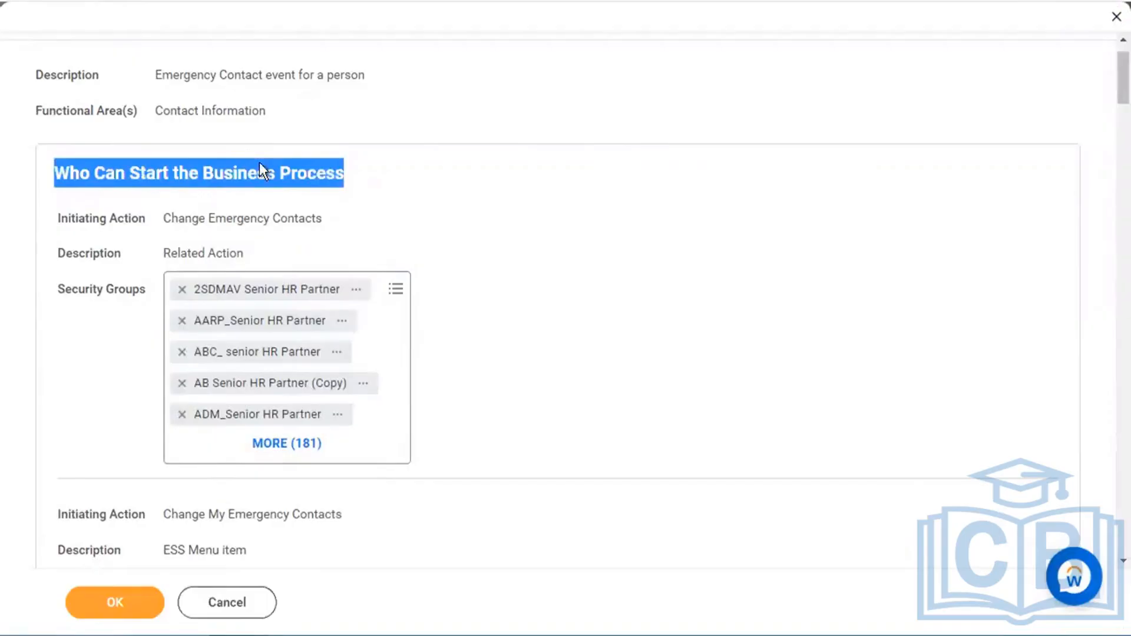
left_click(392, 438)
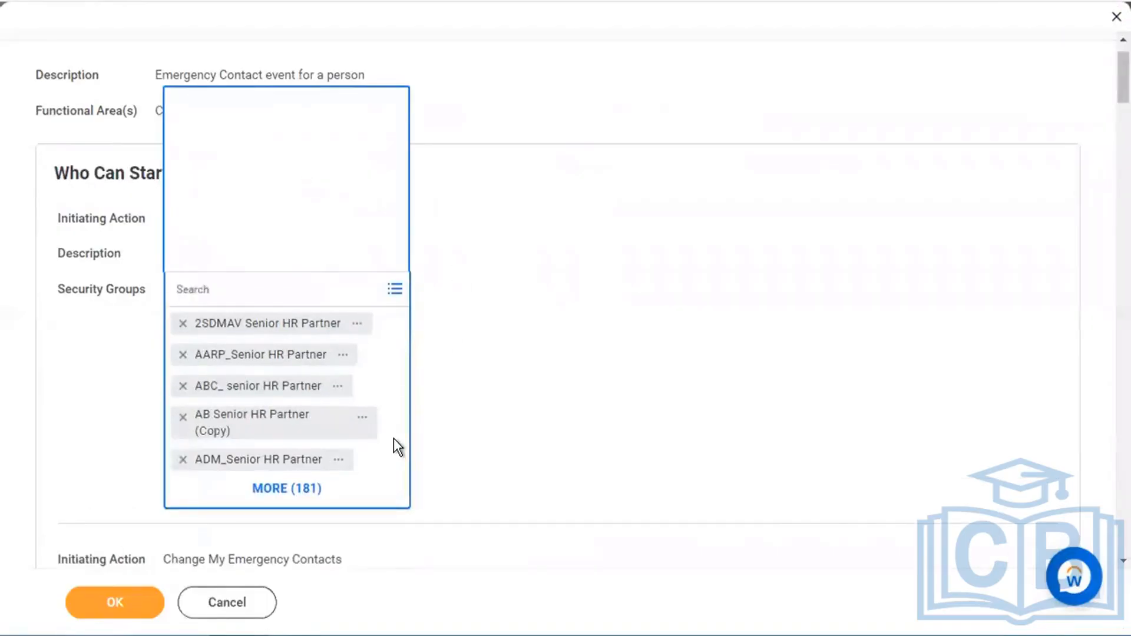
type("flexgun")
key("Return")
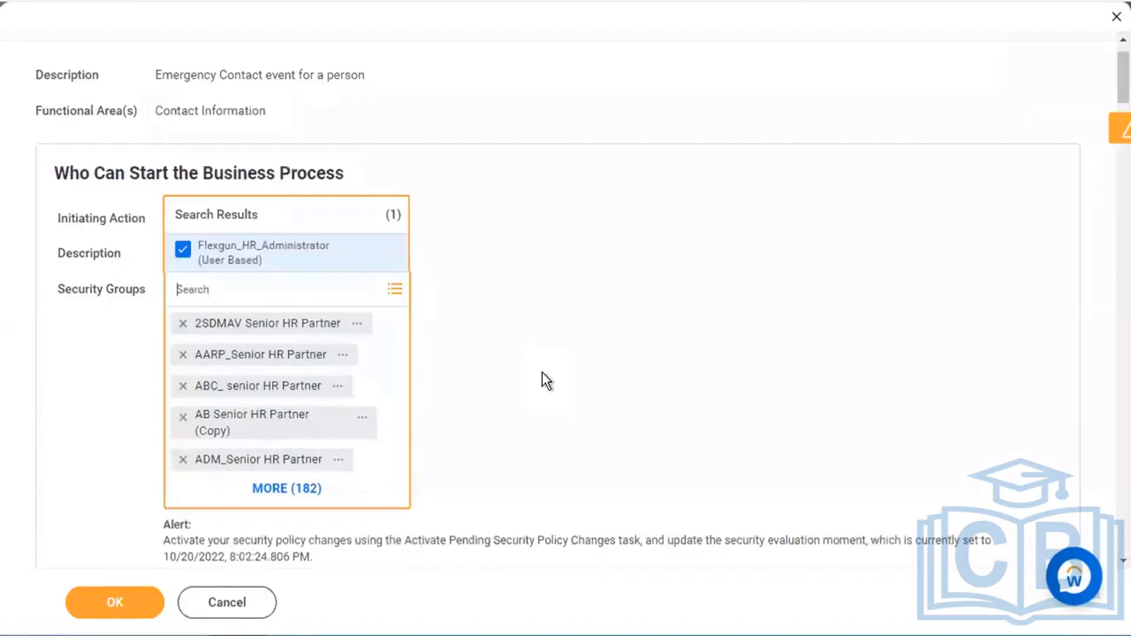
left_click(135, 613)
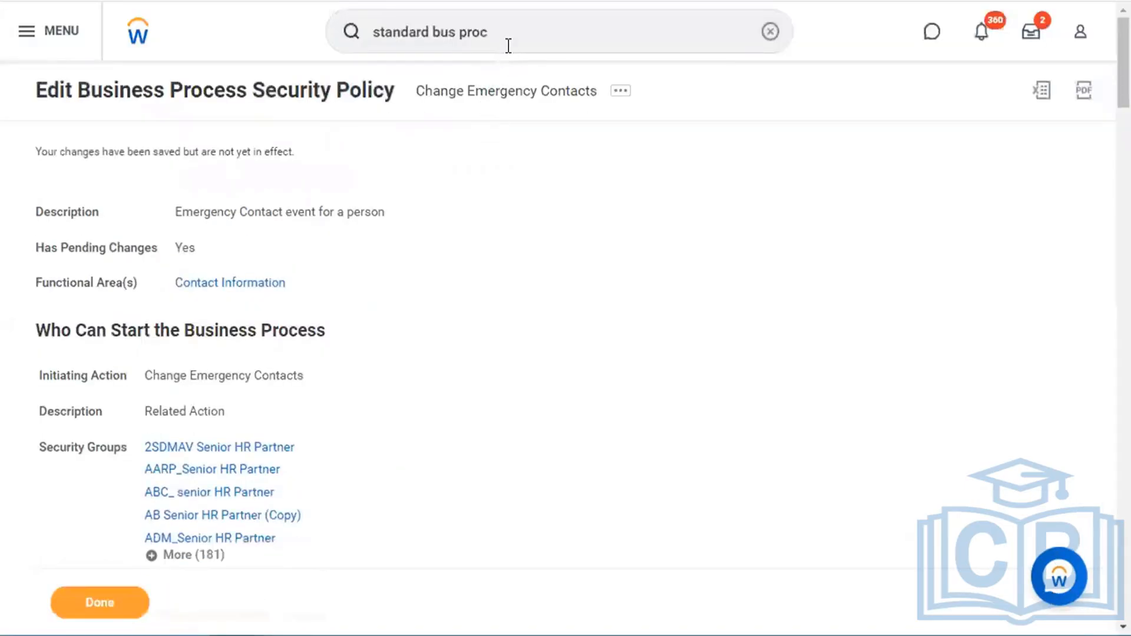
- Open the Activate Pending Security Policy Changes task by searching 'act pen sec pol'
left_click(509, 46)
type("act pen sec pol")
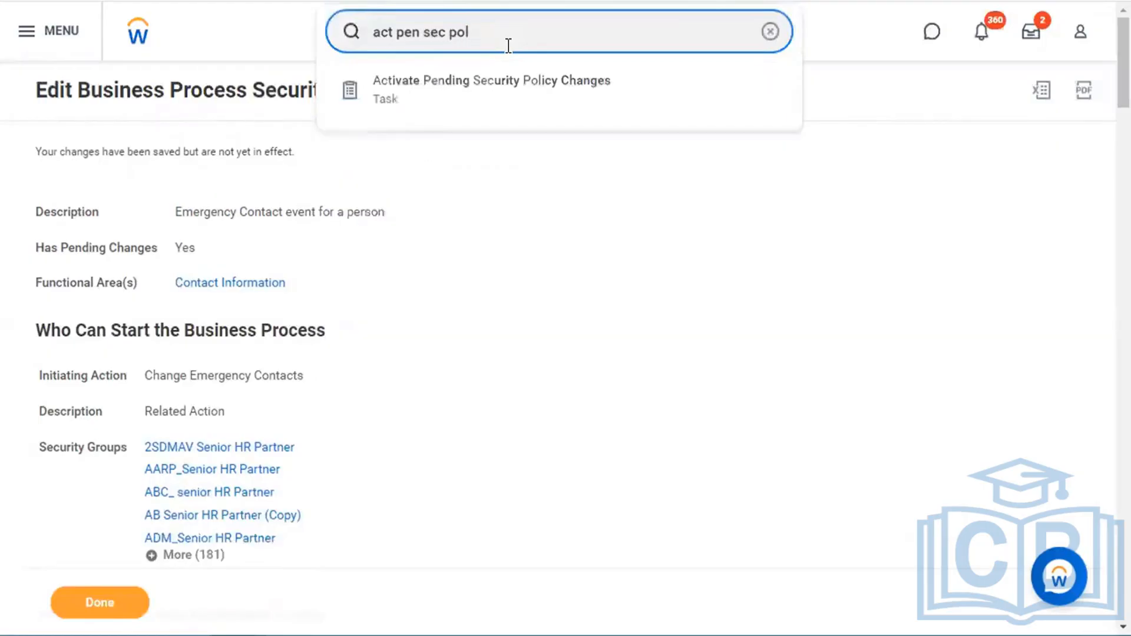
key("Down")
key("Return")
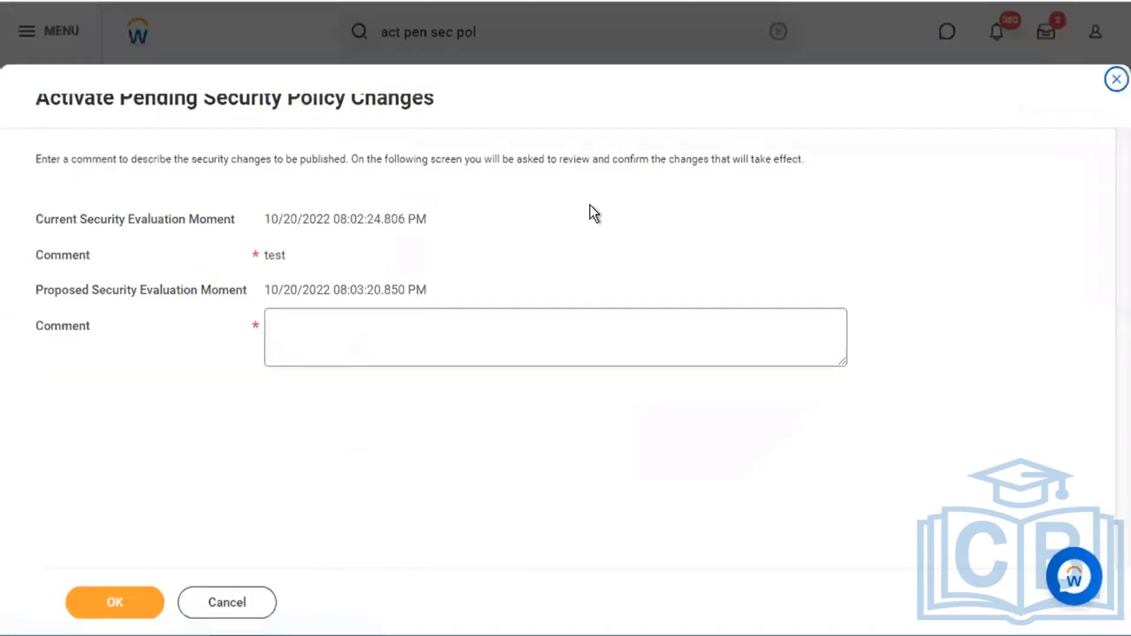
- Activate the pending changes with comment 'Test', ticking Confirm before the final OK
left_click(374, 344)
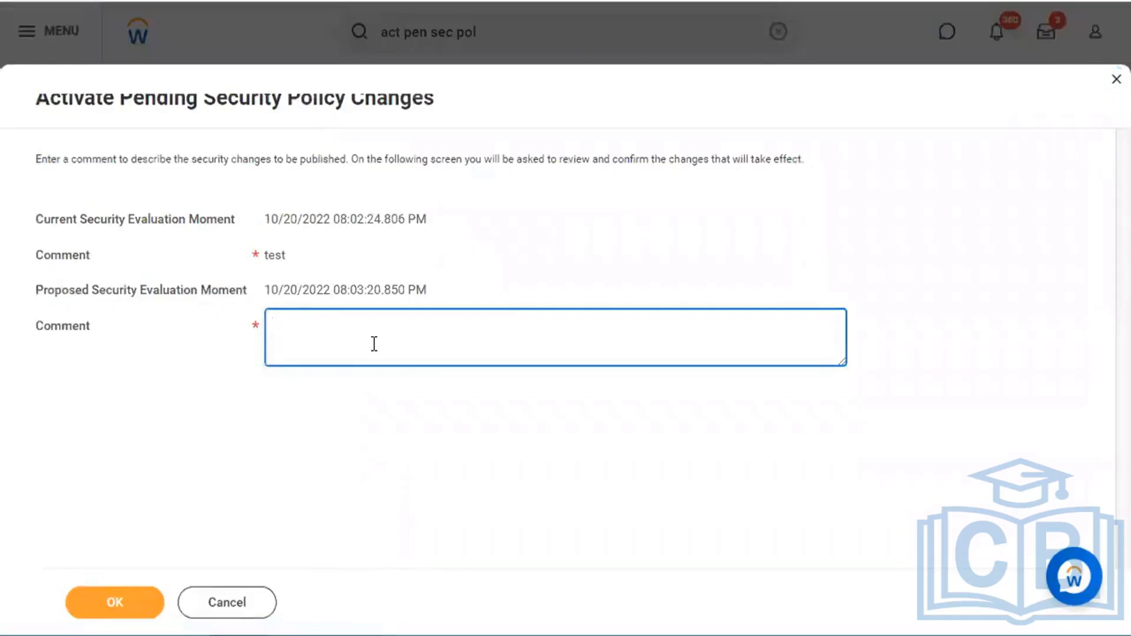
type("Test")
left_click(112, 596)
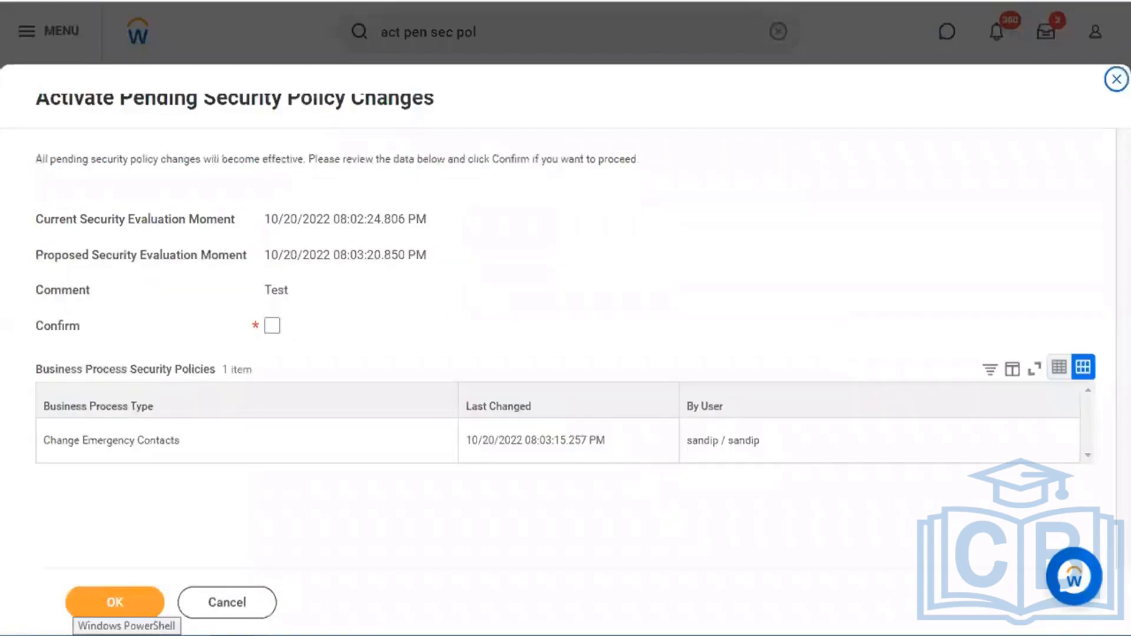
left_click(272, 326)
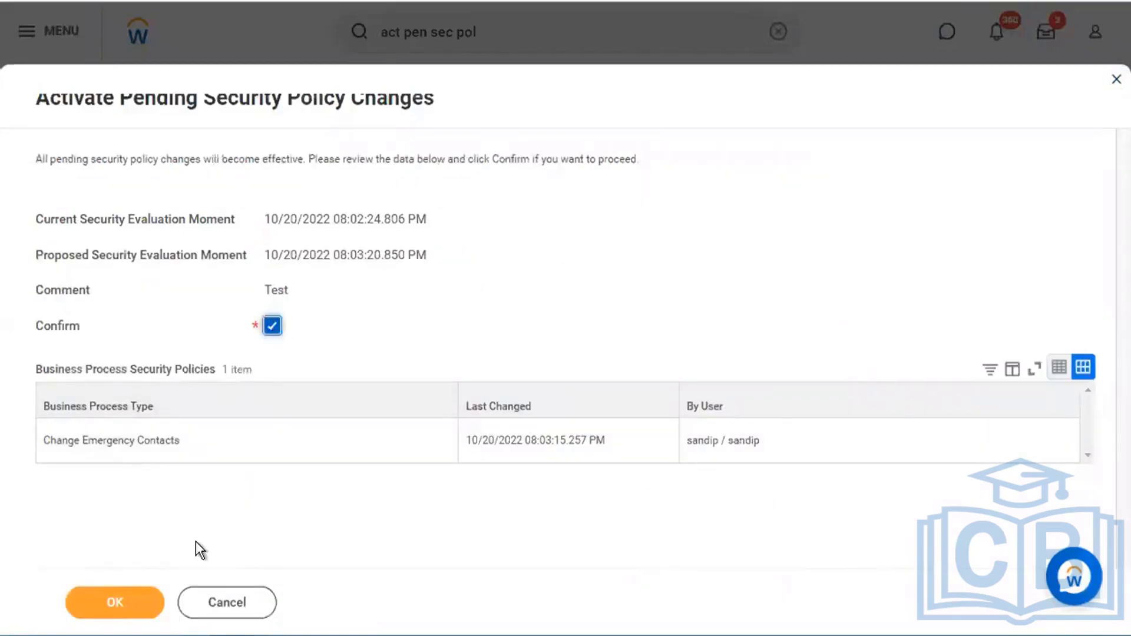
left_click(151, 600)
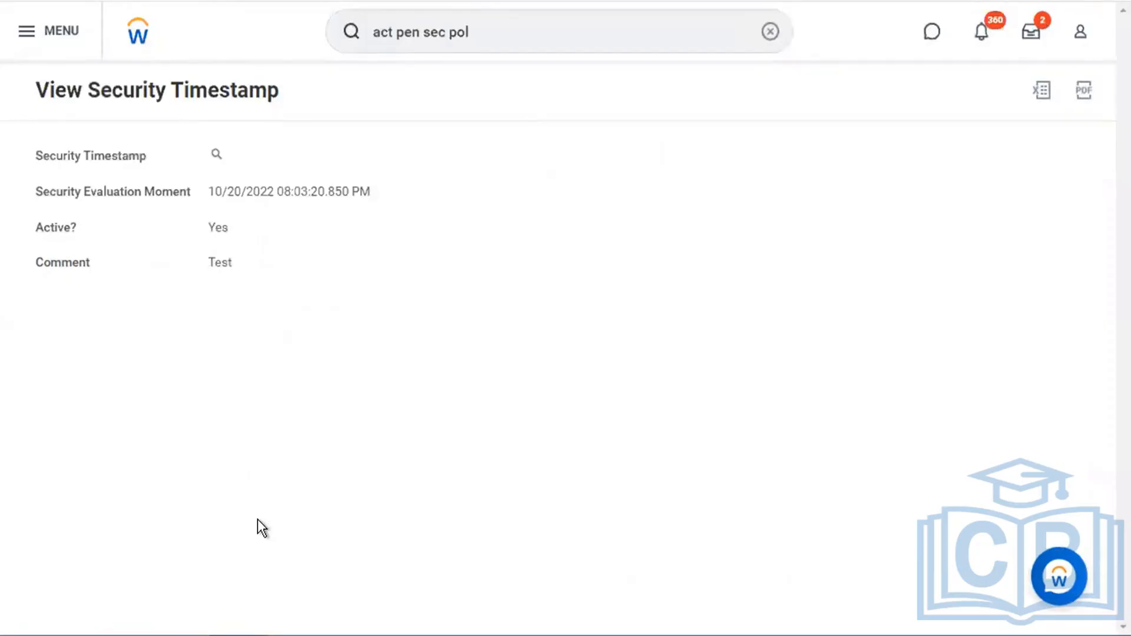
- Show Flexgun_HR_Administrator's Business Process Security Policy Permissions and highlight Initiate (Change Emergency Contacts)
left_click(510, 33)
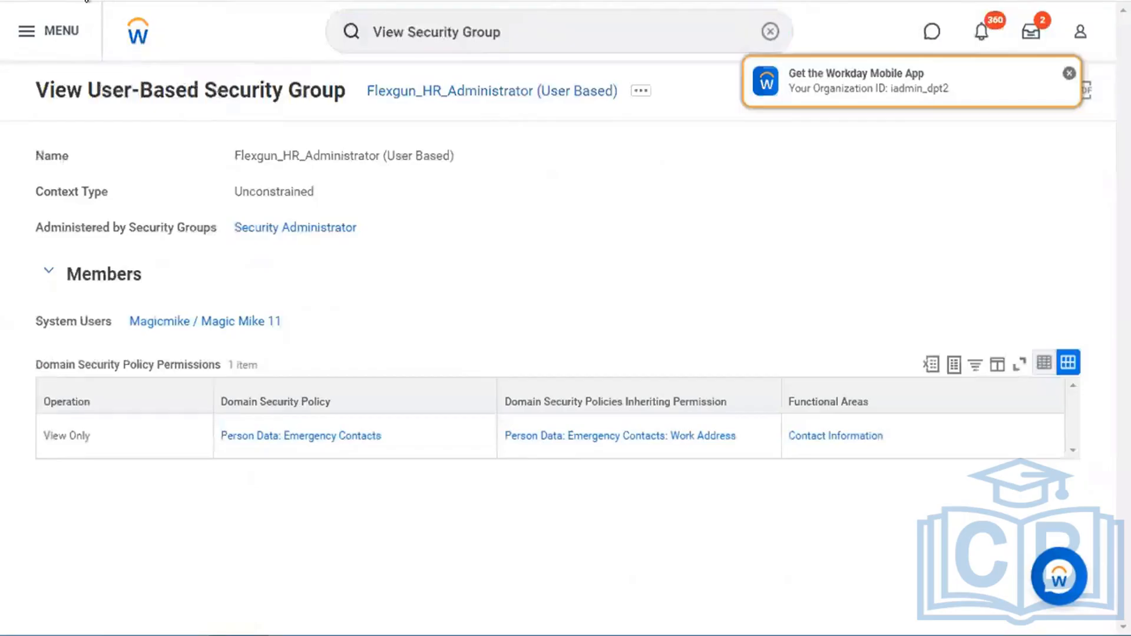
left_click(1069, 76)
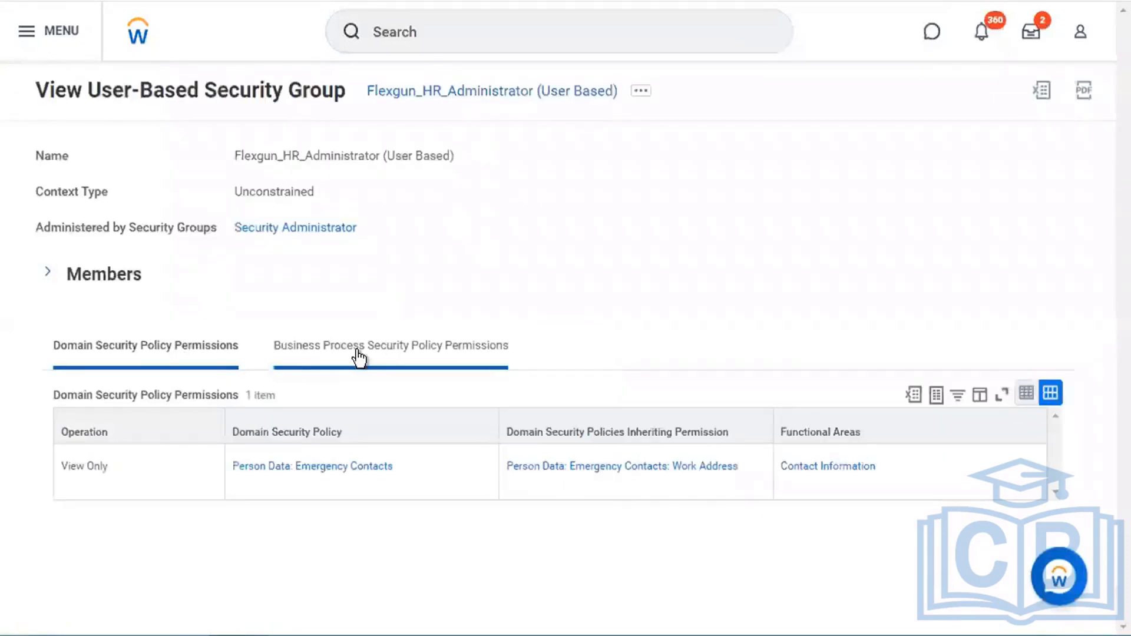
left_click(358, 354)
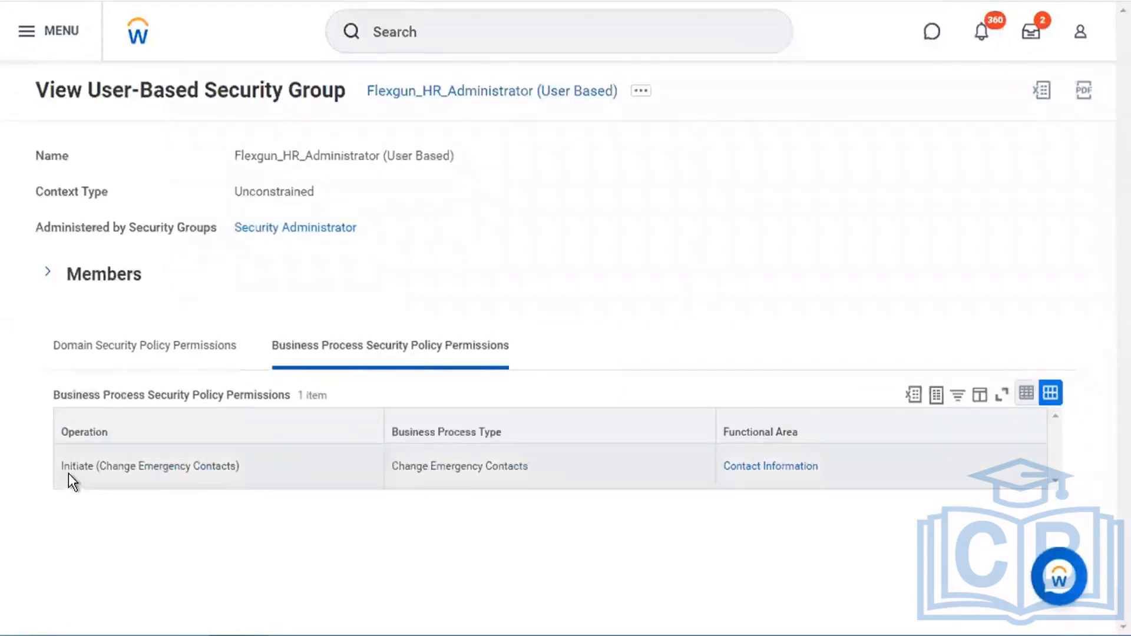
left_click_drag(66, 468, 248, 469)
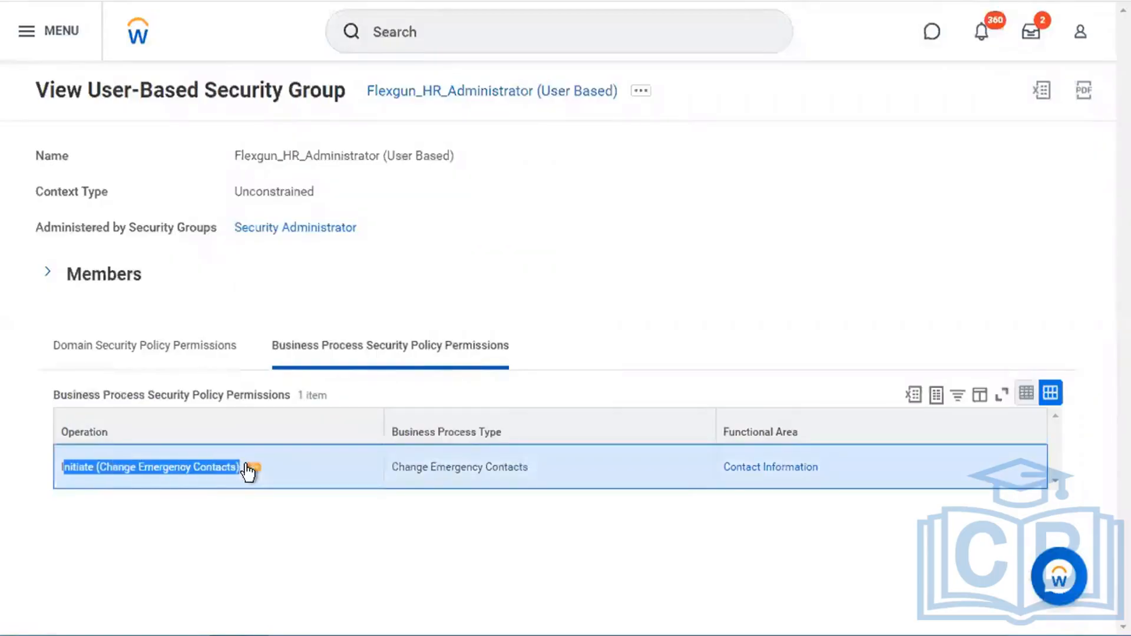
left_click(160, 467)
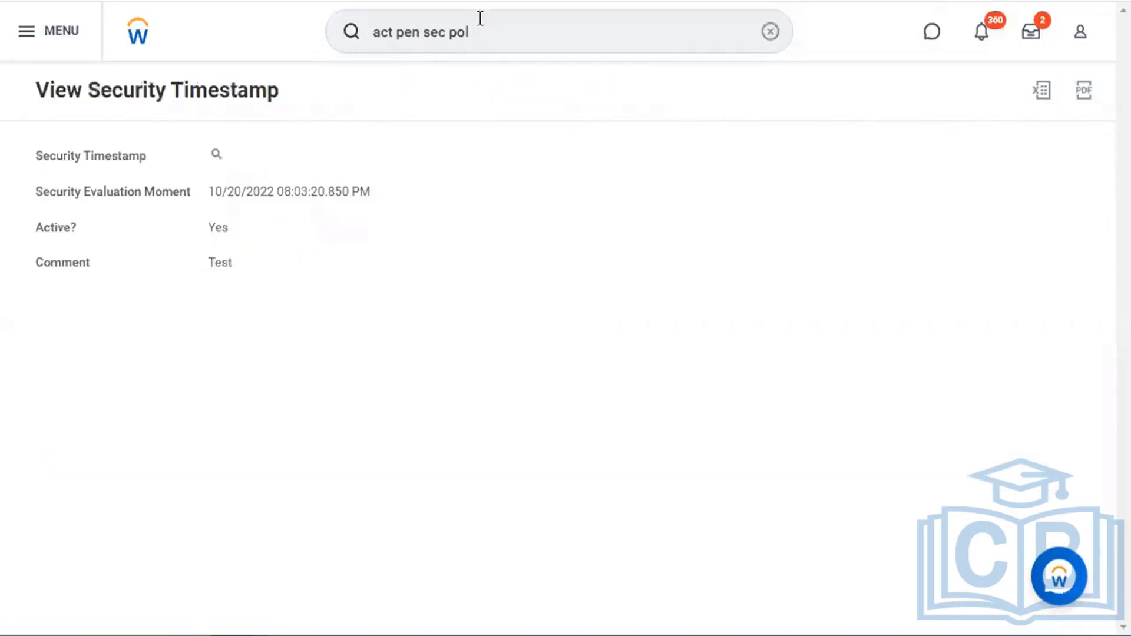
- Run the Start Proxy task and look up the test user to act as
left_click(480, 19)
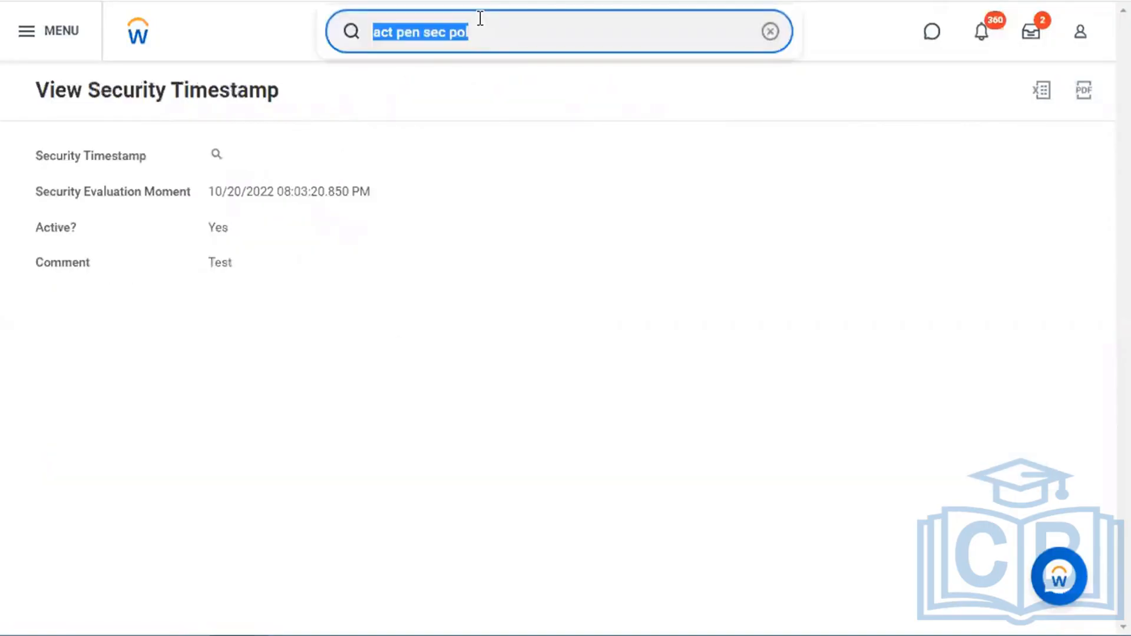
type("start prox")
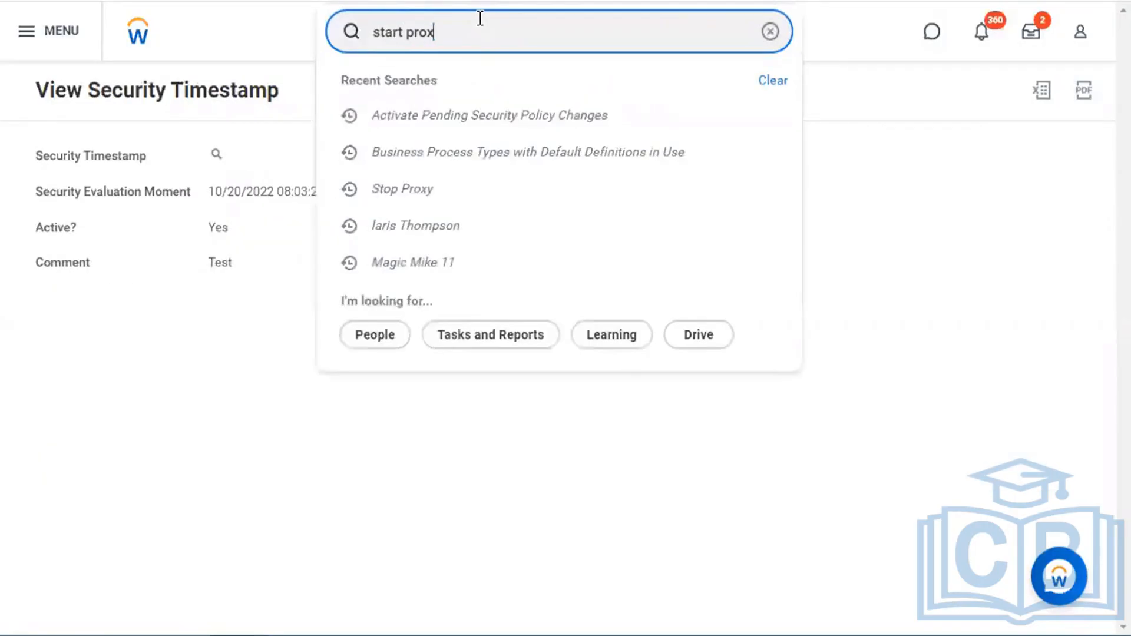
key("Return")
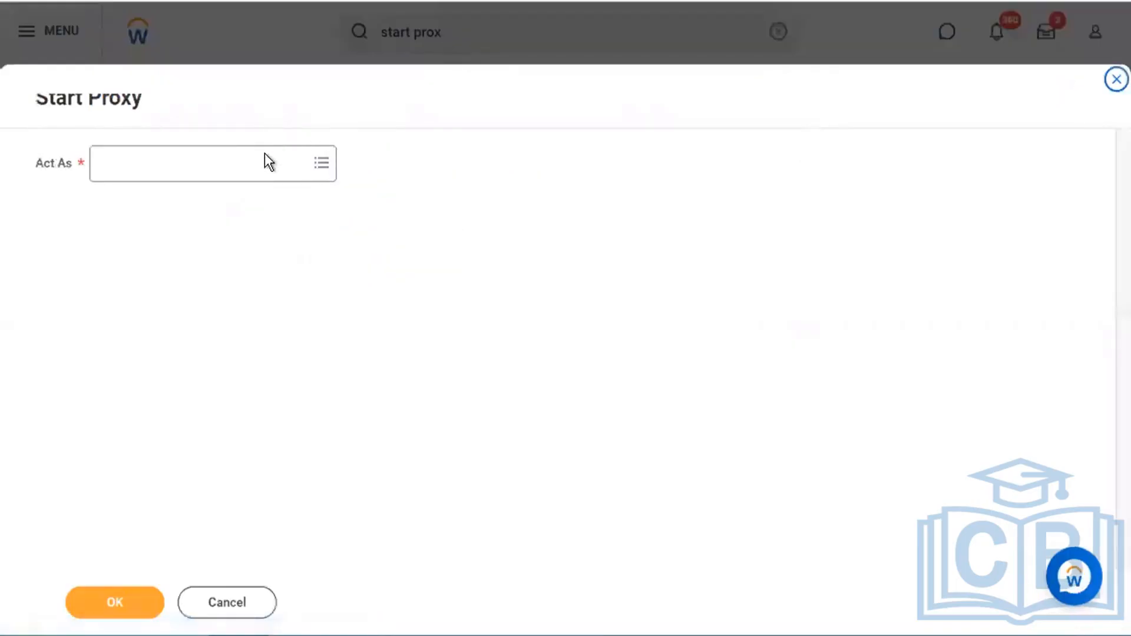
left_click(261, 162)
type("mag")
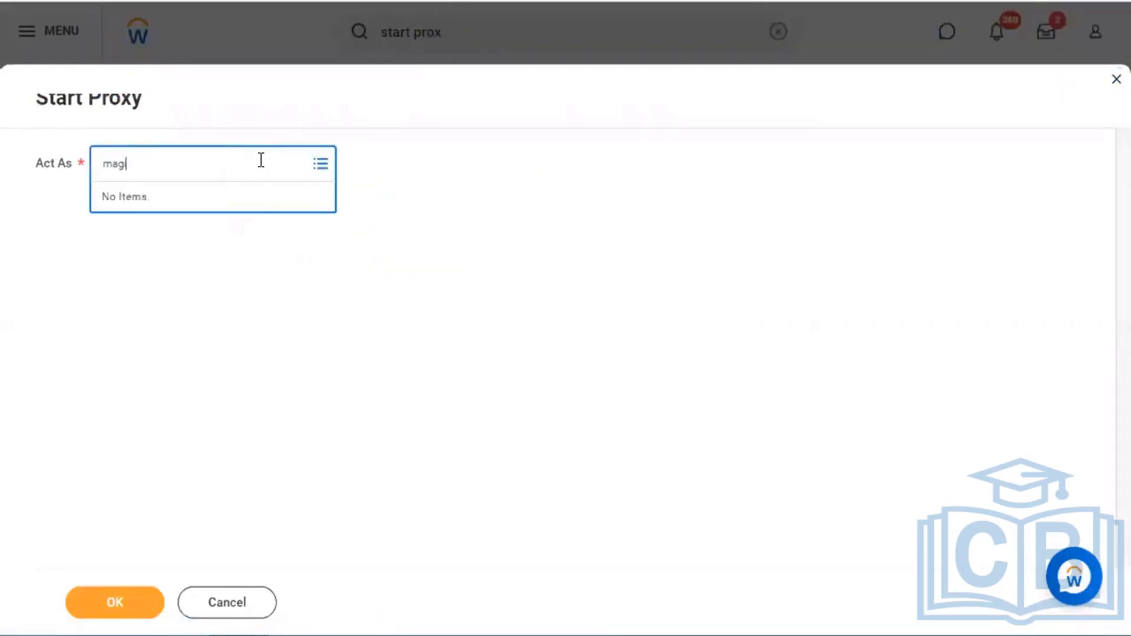
type("ic mike")
key("Return")
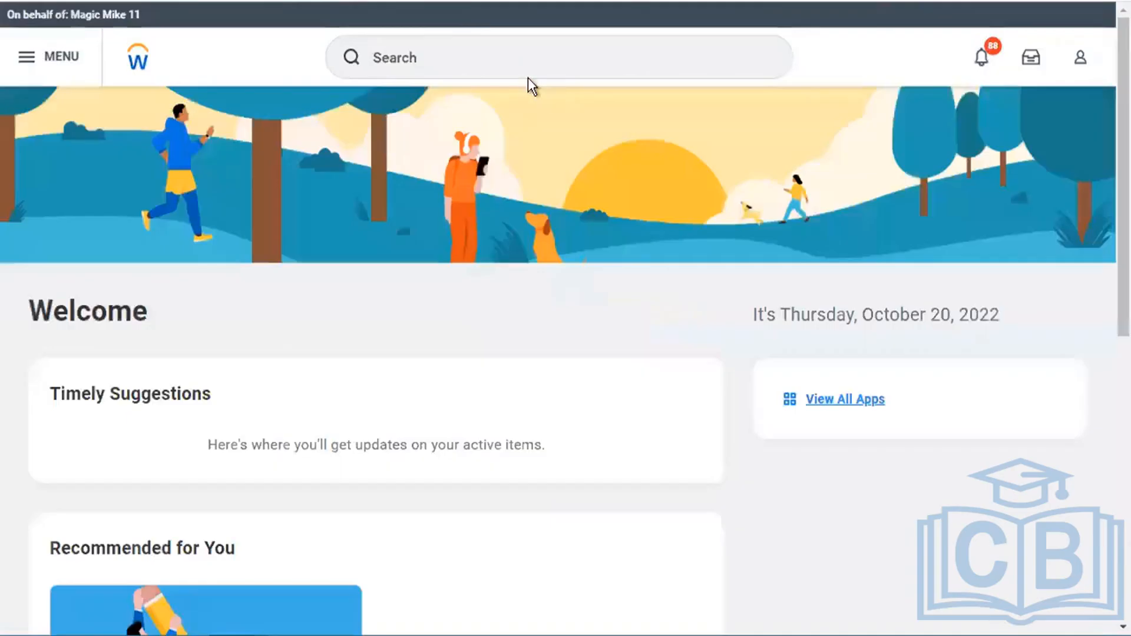
- Open the first worker from recent searches and view their empty Emergency Contacts tab
left_click(449, 42)
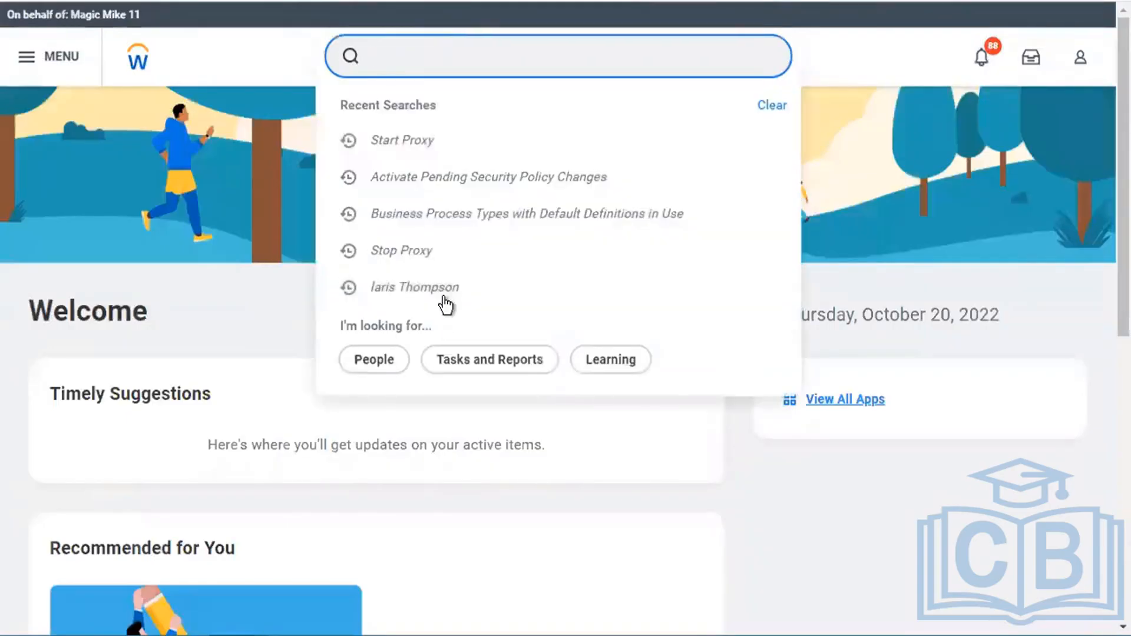
left_click(442, 290)
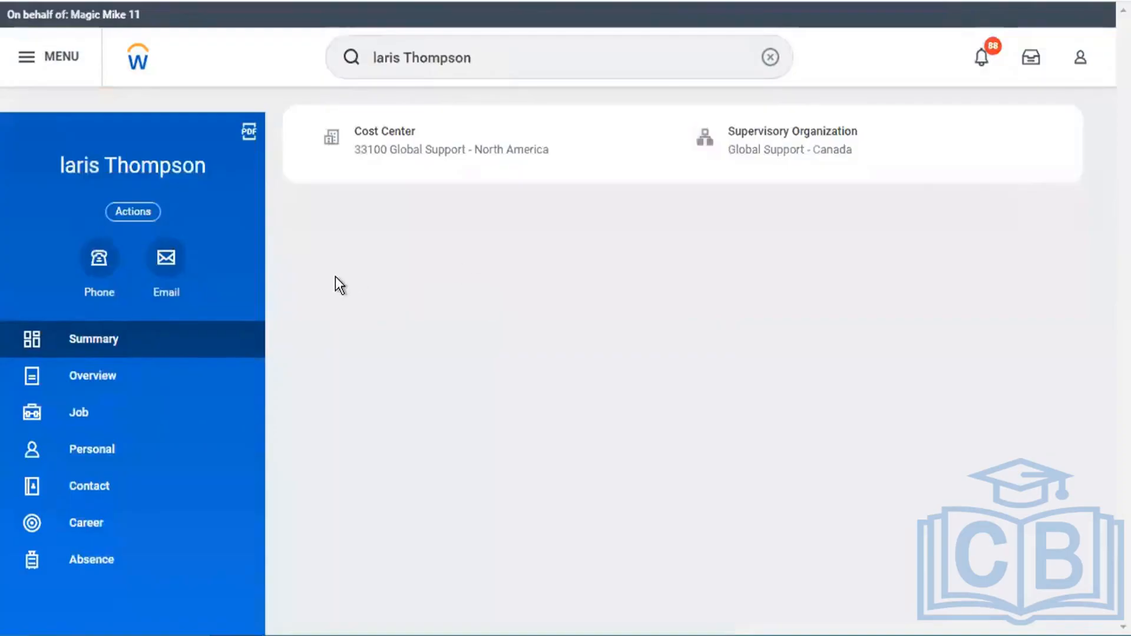
left_click(91, 488)
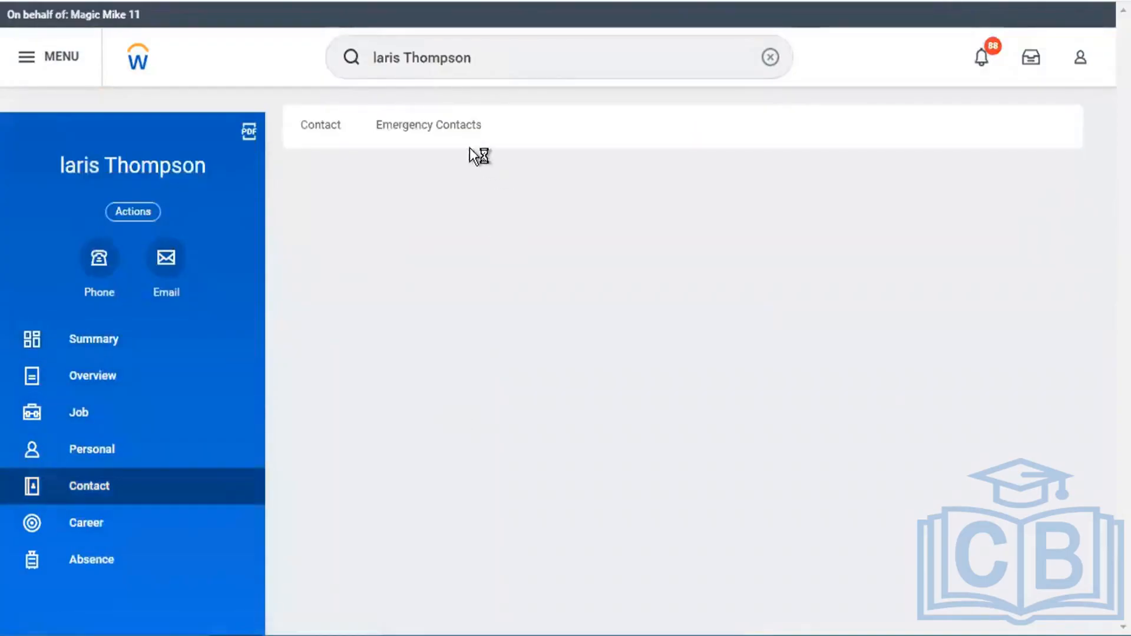
left_click(449, 131)
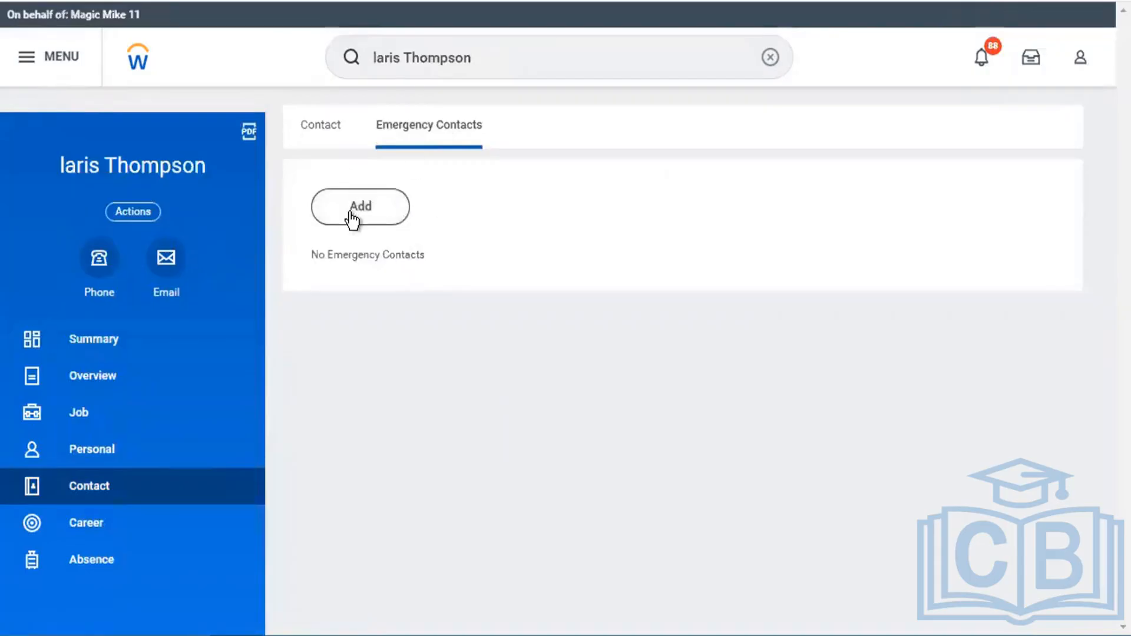
- Search for a second worker and show their Emergency Contacts, listing one Parent contact
left_click(531, 59)
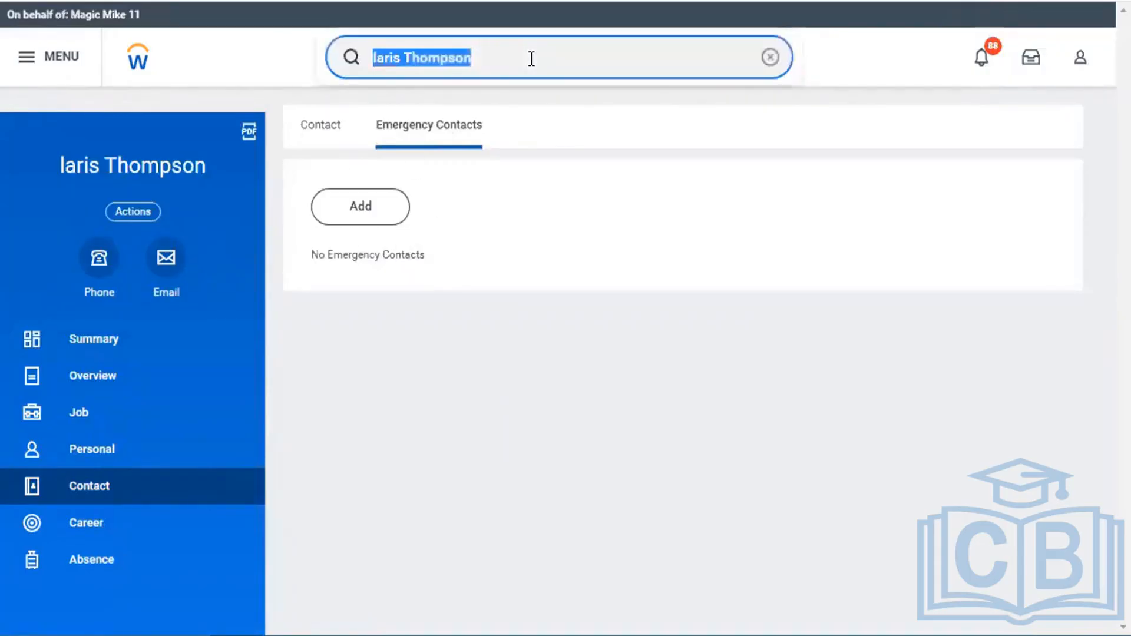
type("james")
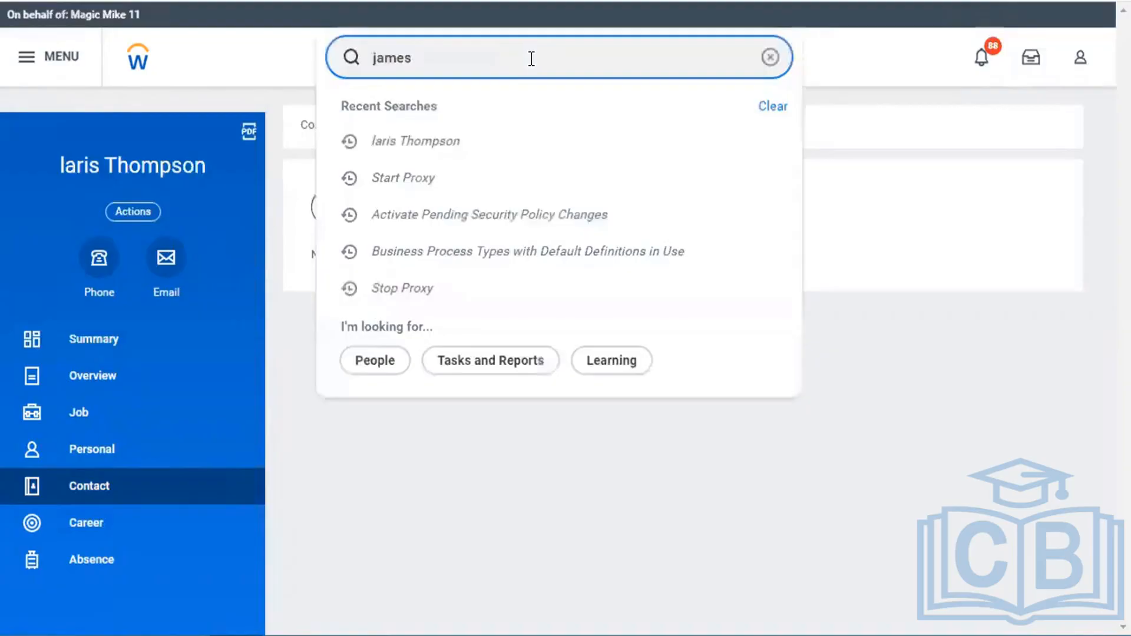
left_click(466, 265)
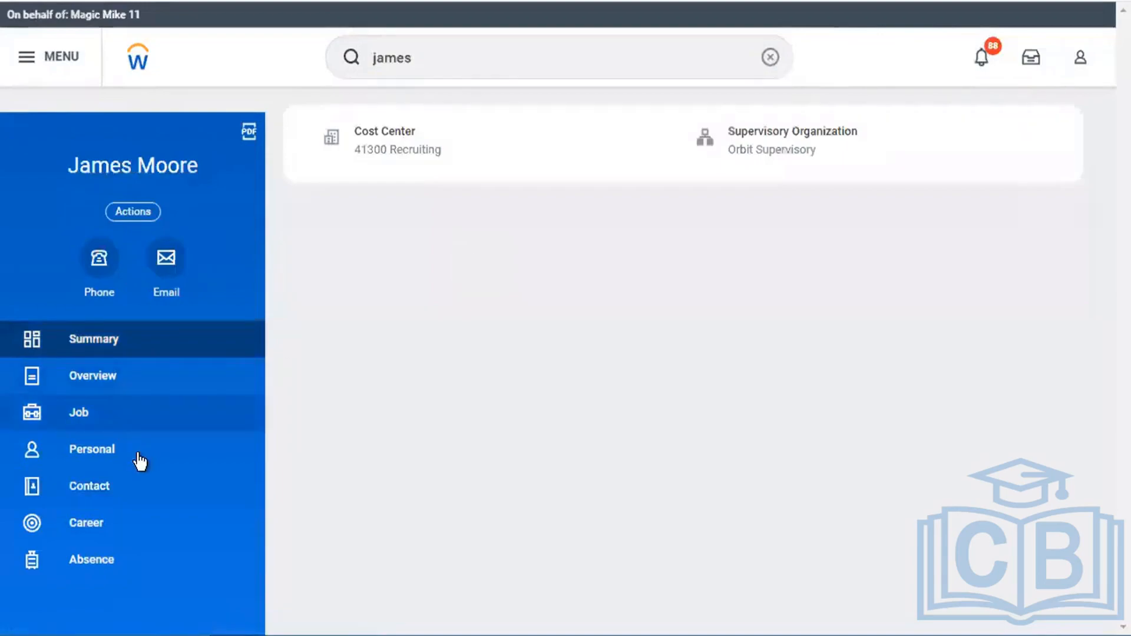
left_click(124, 498)
left_click(450, 143)
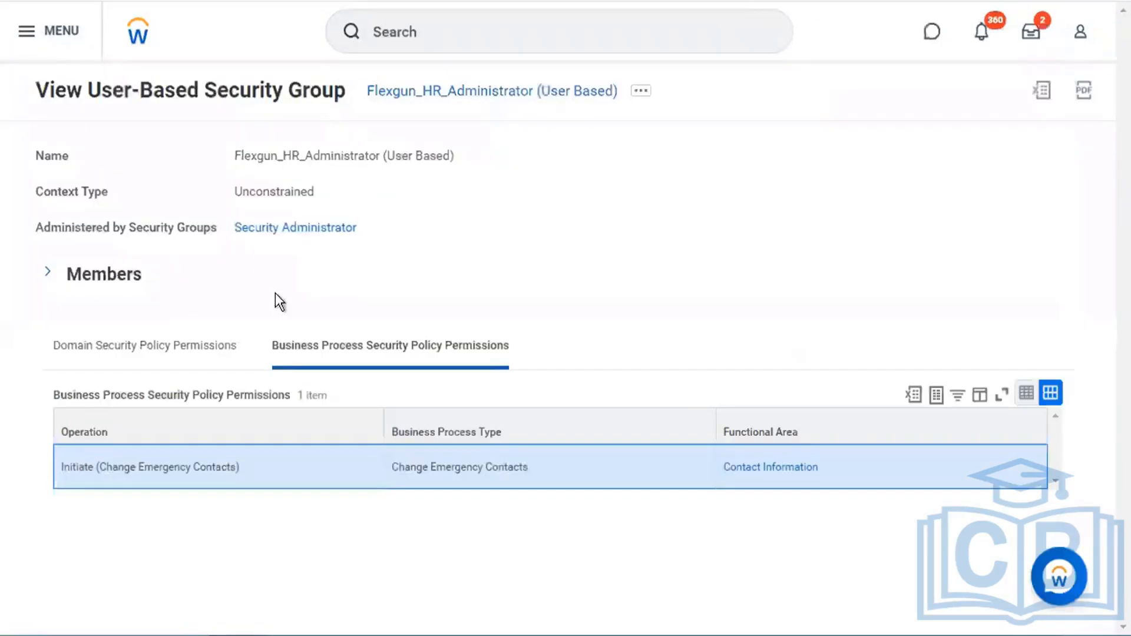
left_click(140, 342)
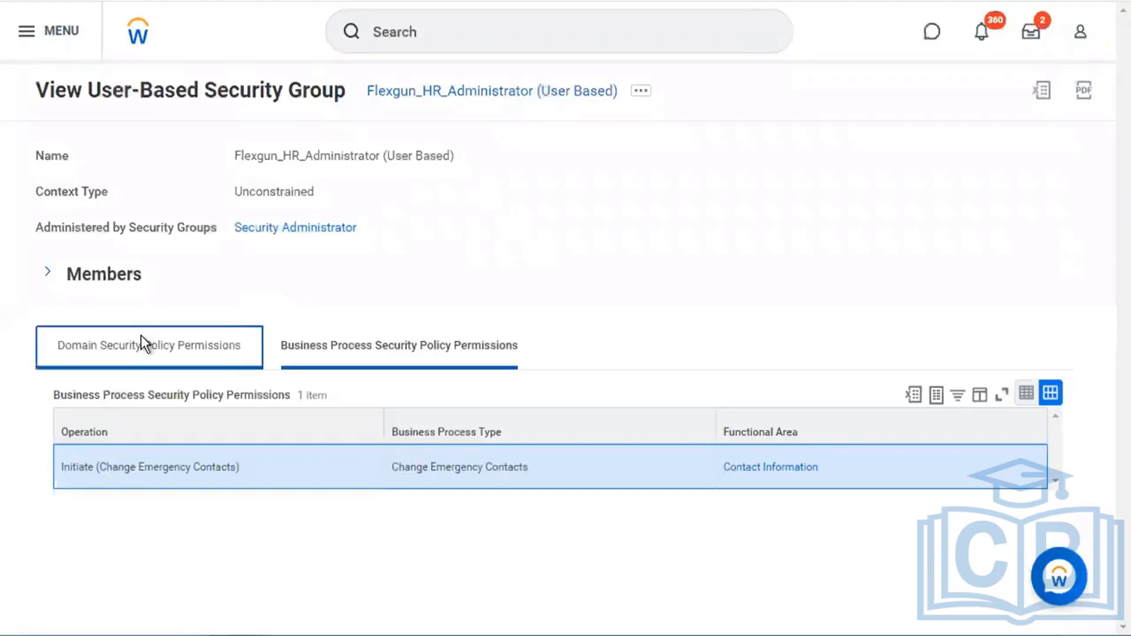
left_click(399, 346)
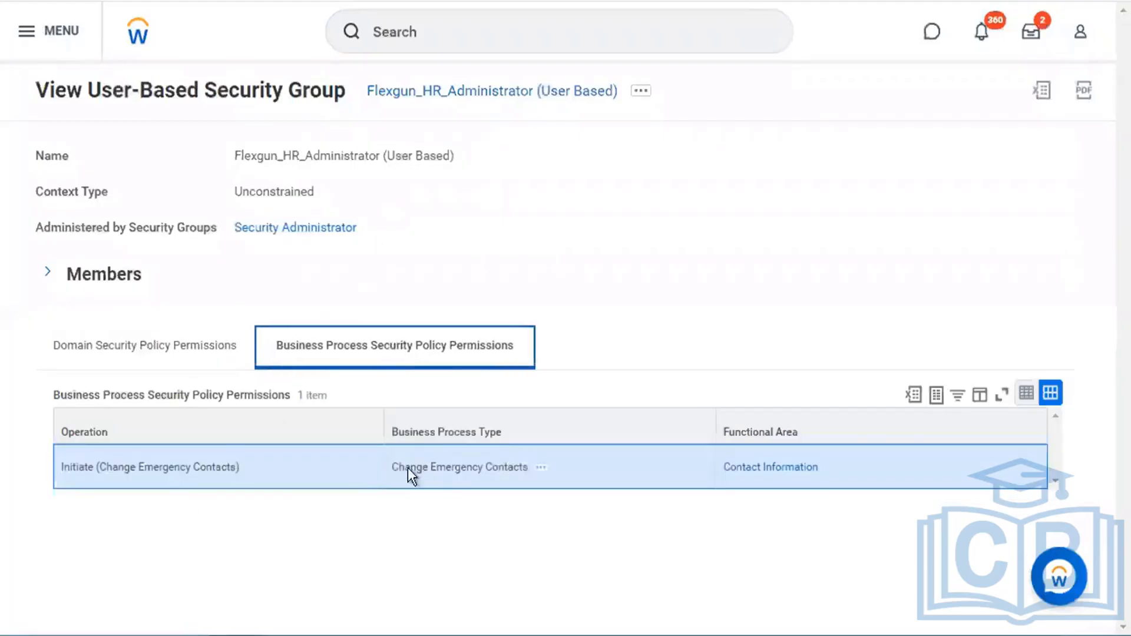
left_click(190, 351)
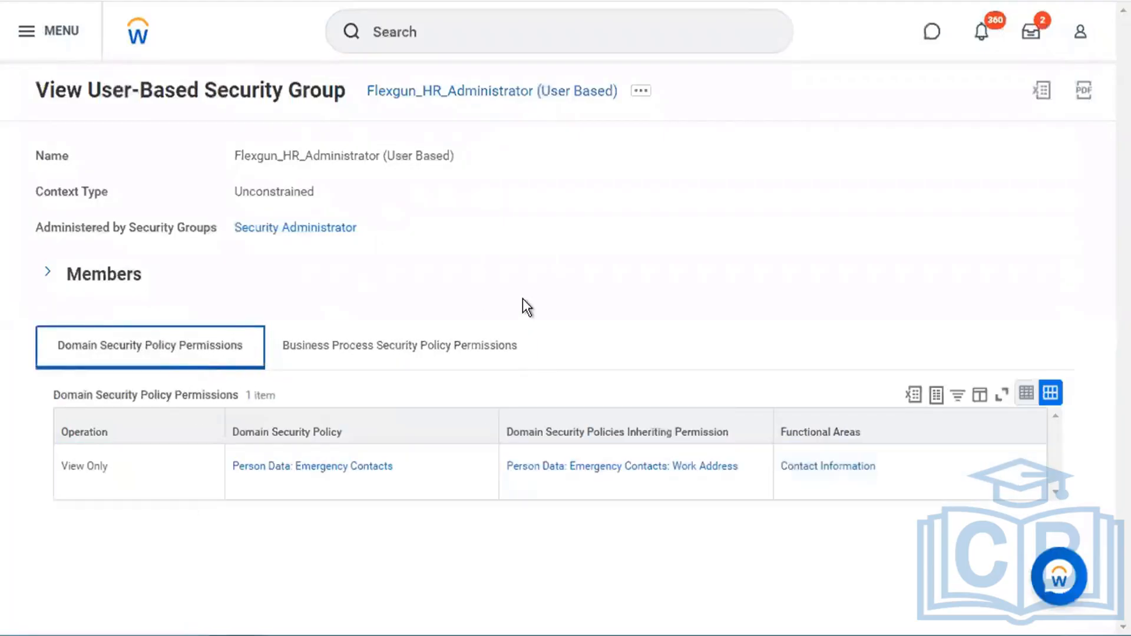
left_click(48, 272)
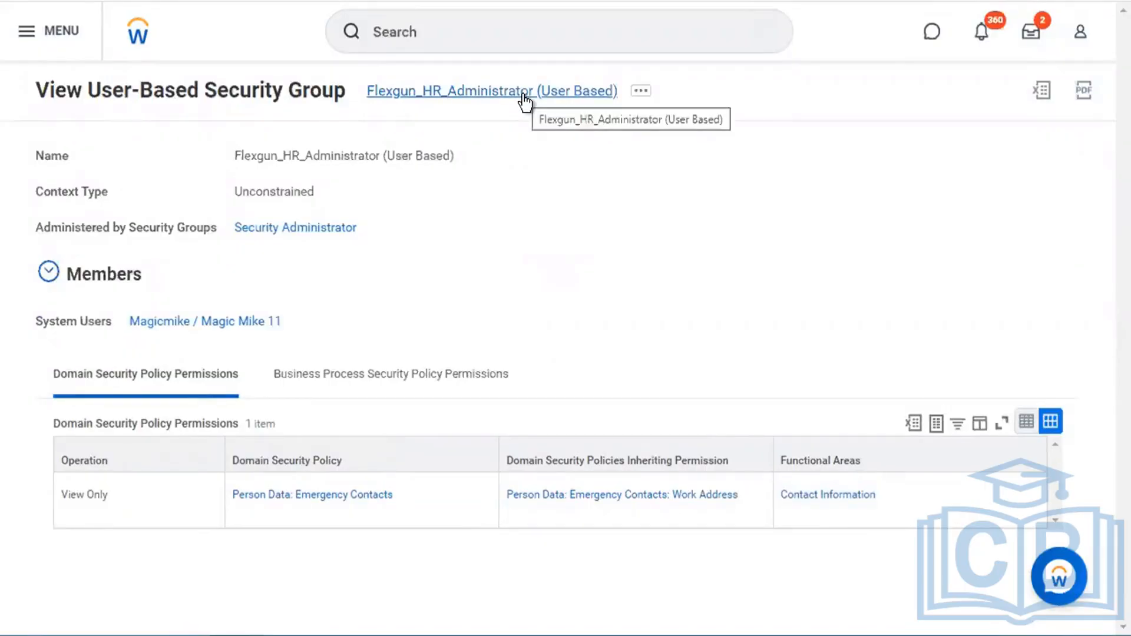
double_click(264, 193)
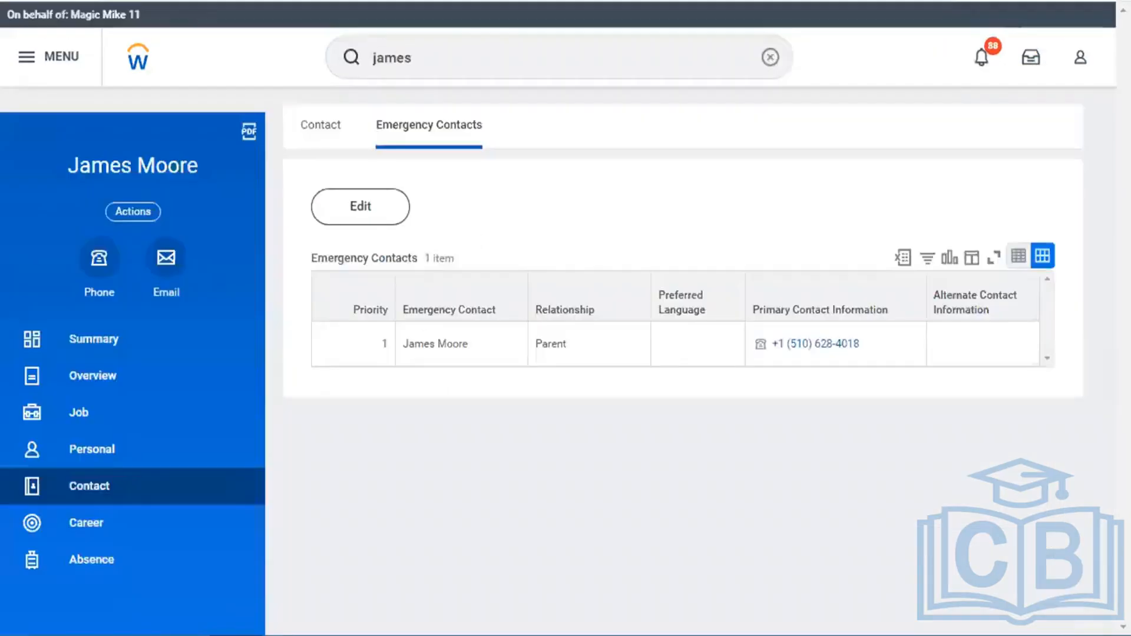
- Find the on-leave worker and open the Emergency Contacts tab under their Contact information
left_click(469, 62)
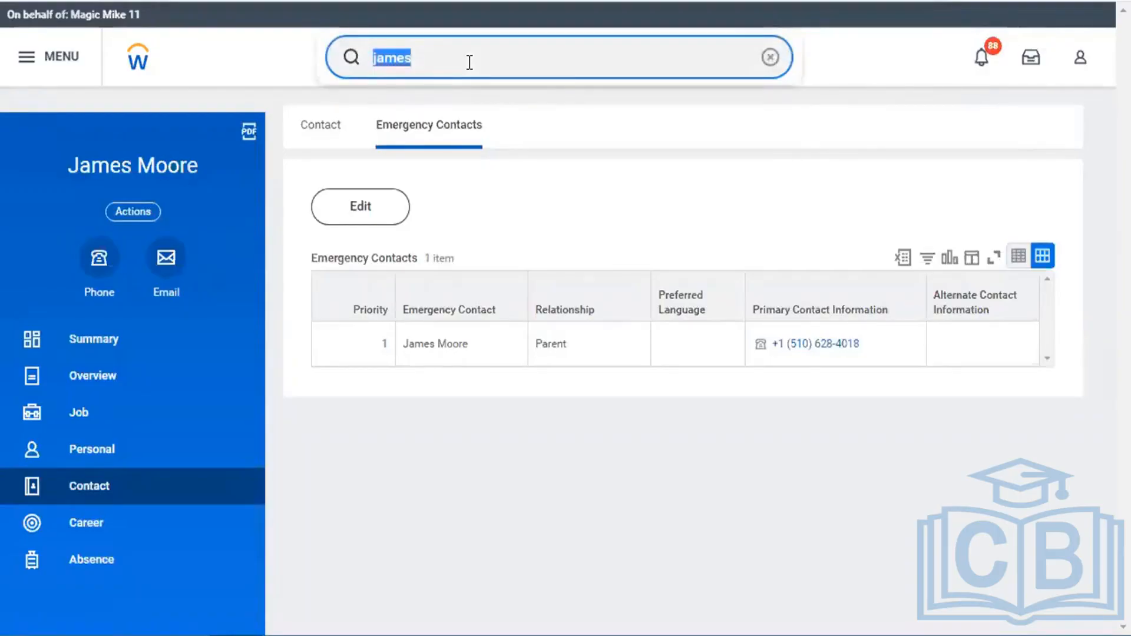
type("steve morg")
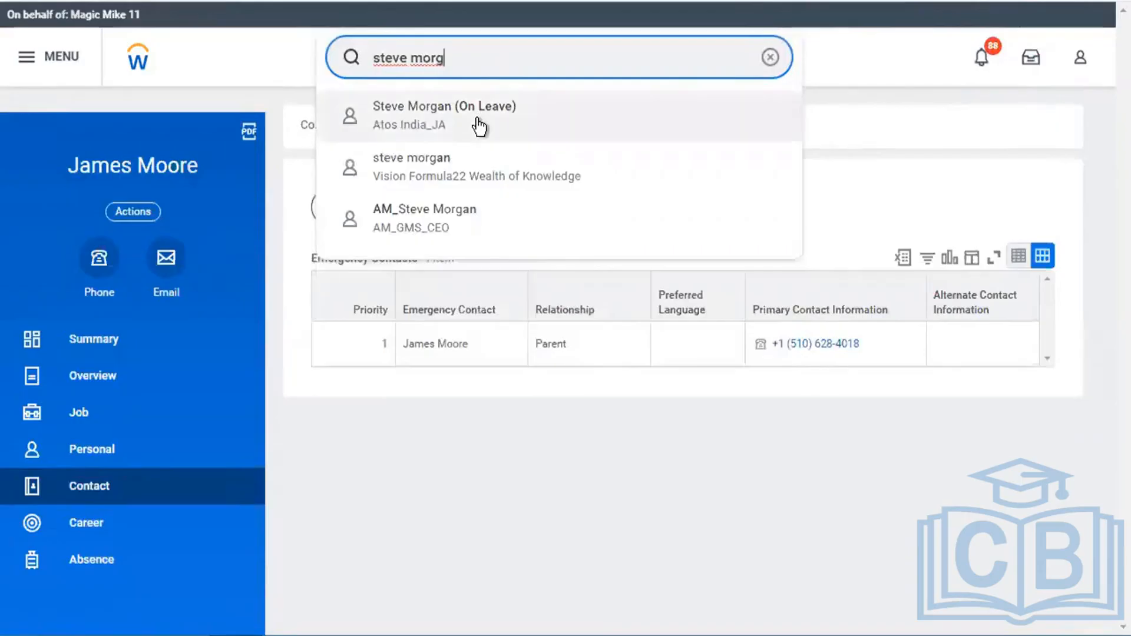
left_click(480, 124)
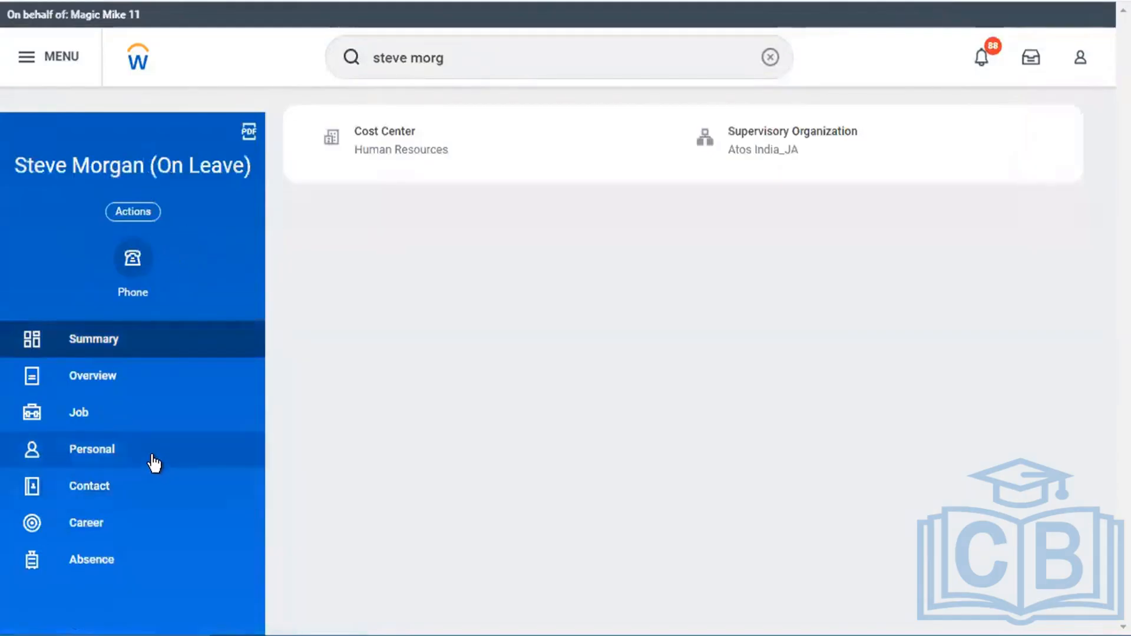
left_click(143, 491)
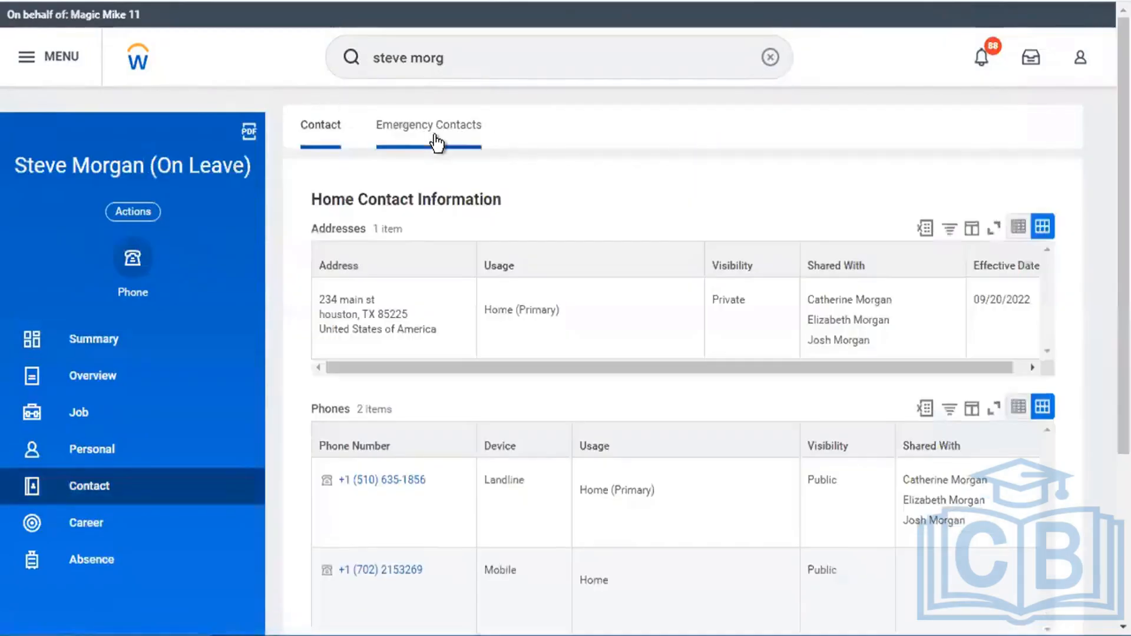
left_click(435, 139)
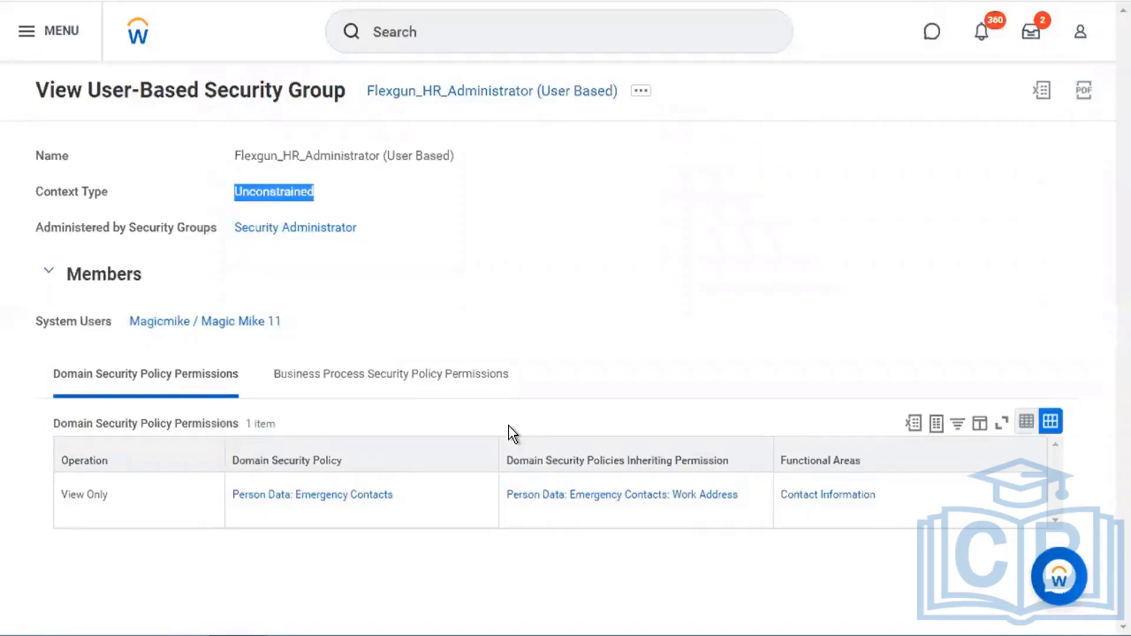
- Review Business Process and Domain Security Policy permissions, noting Unconstrained context, then return to contacts
left_click(462, 387)
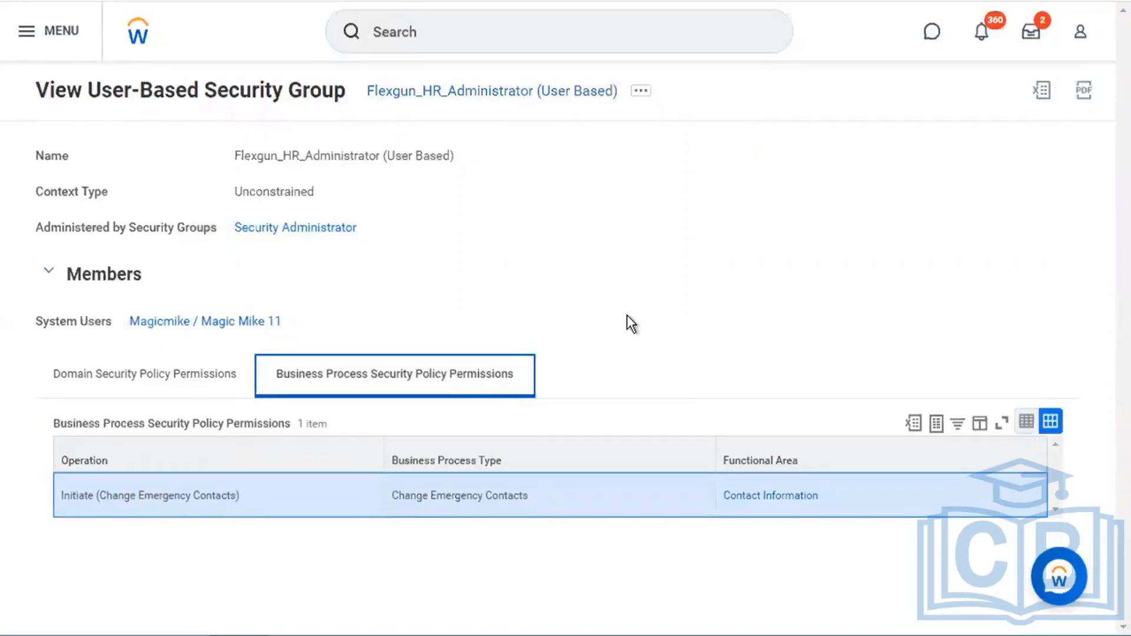
left_click(177, 384)
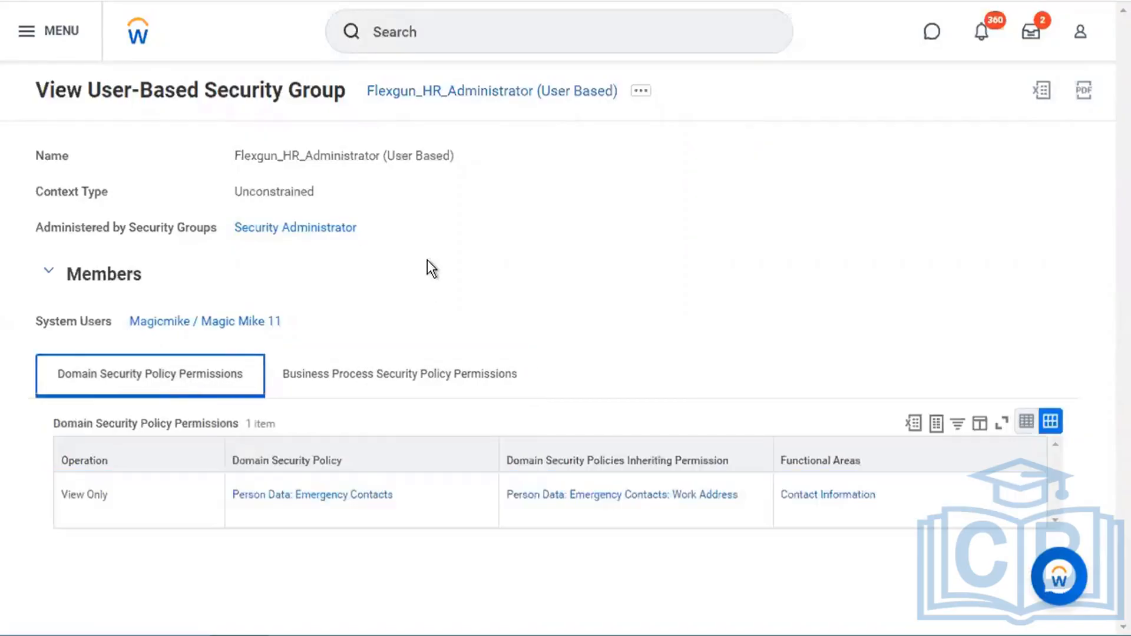
double_click(279, 195)
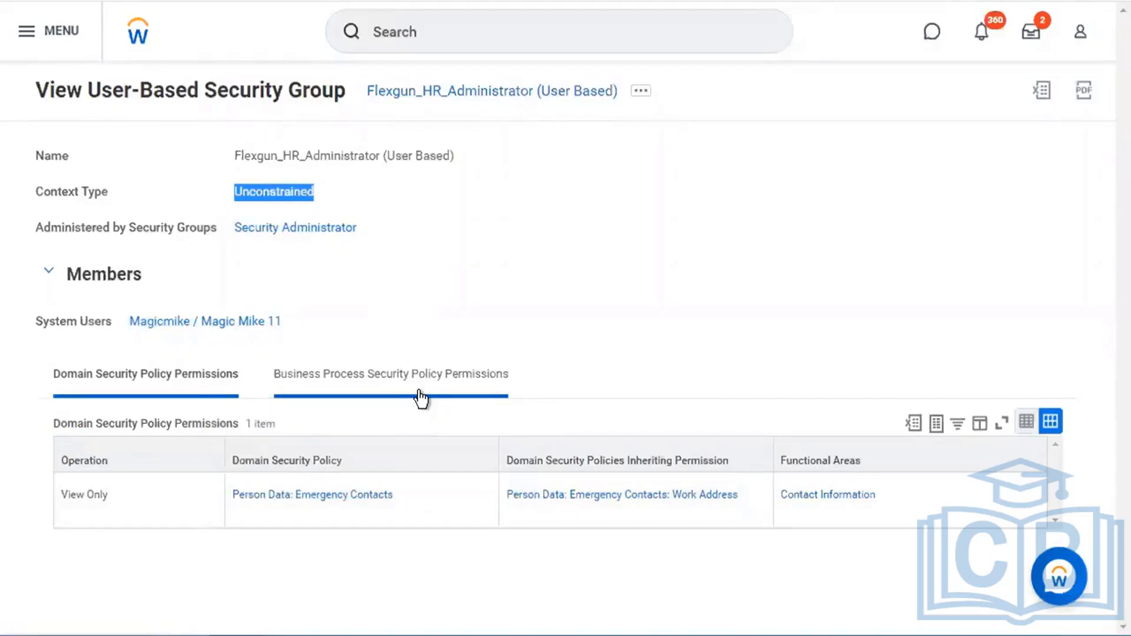
left_click(504, 302)
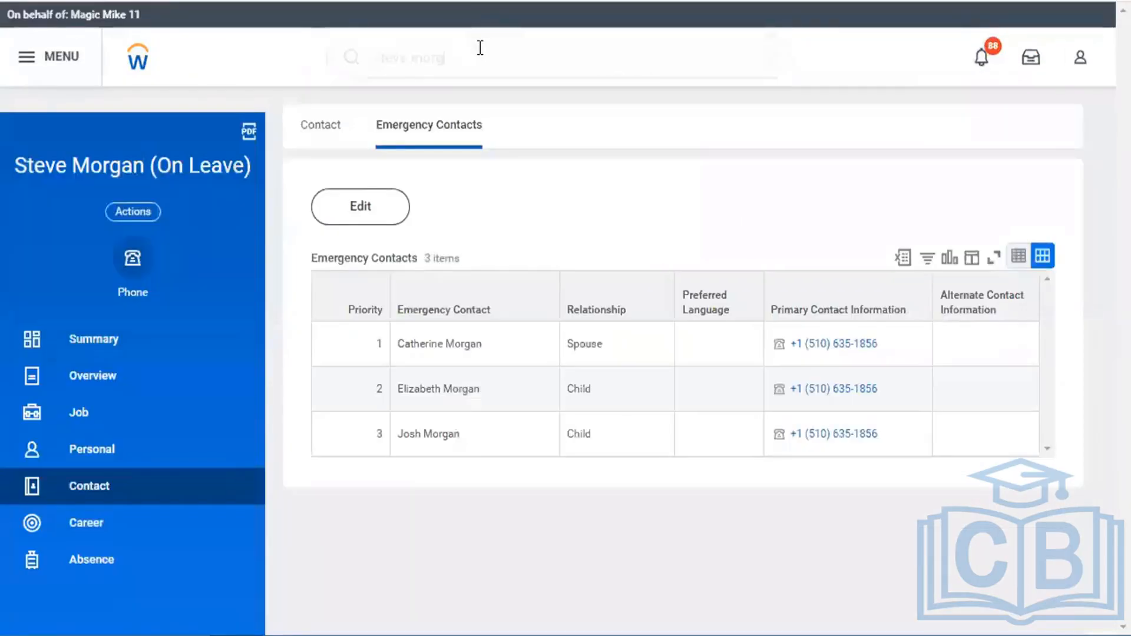
- Run the Stop Proxy task and confirm ending the proxy session
left_click(480, 48)
type("s")
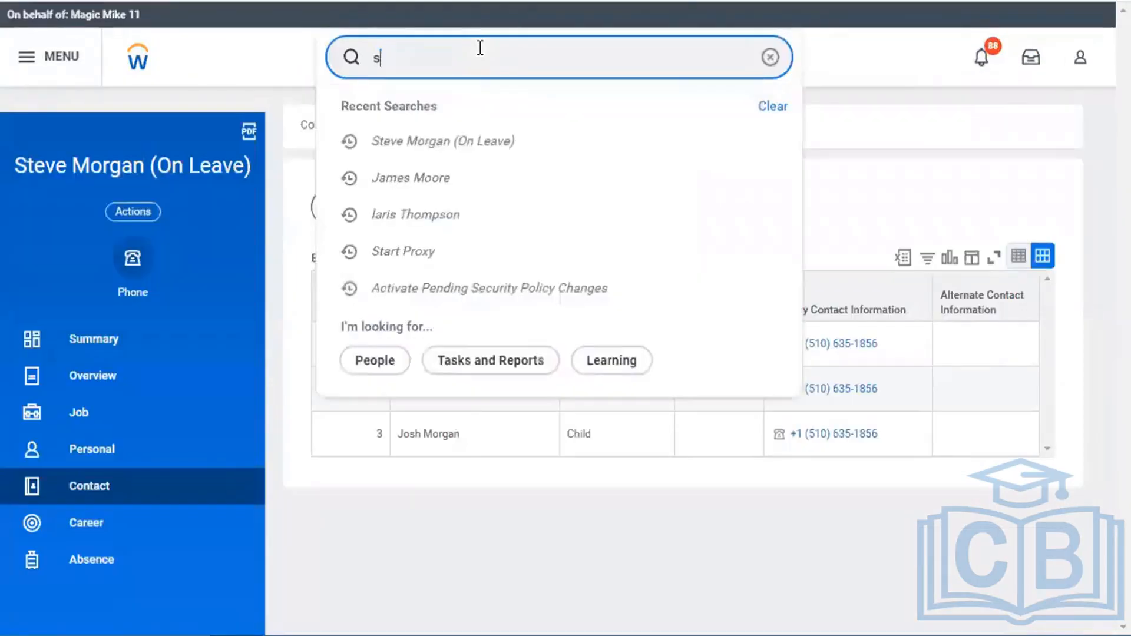
type("top prox")
key("Return")
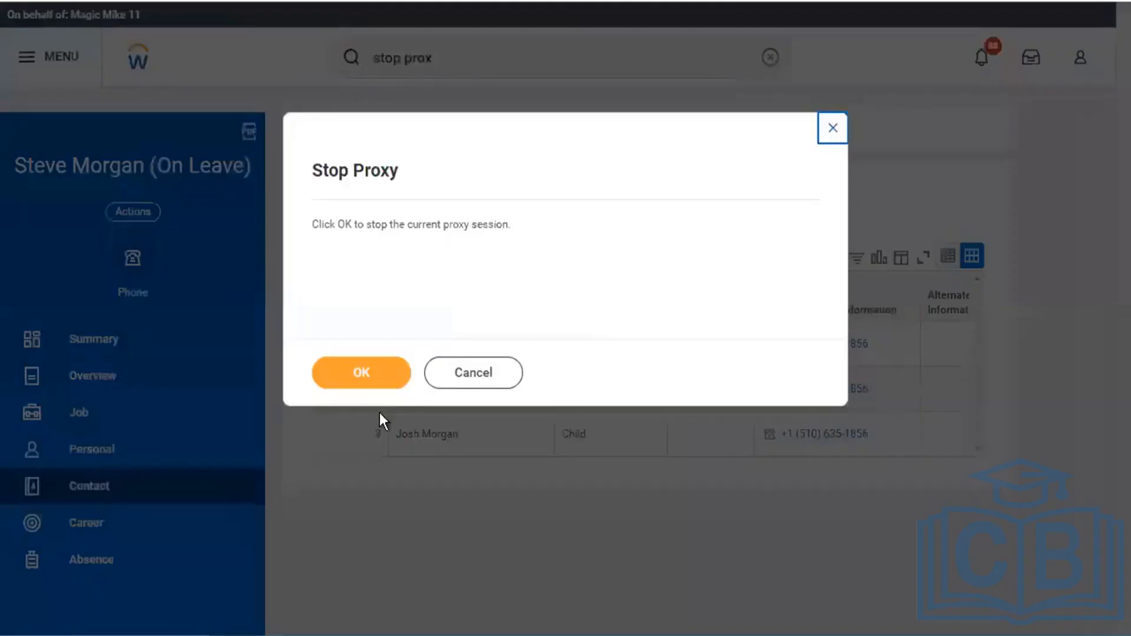
left_click(386, 380)
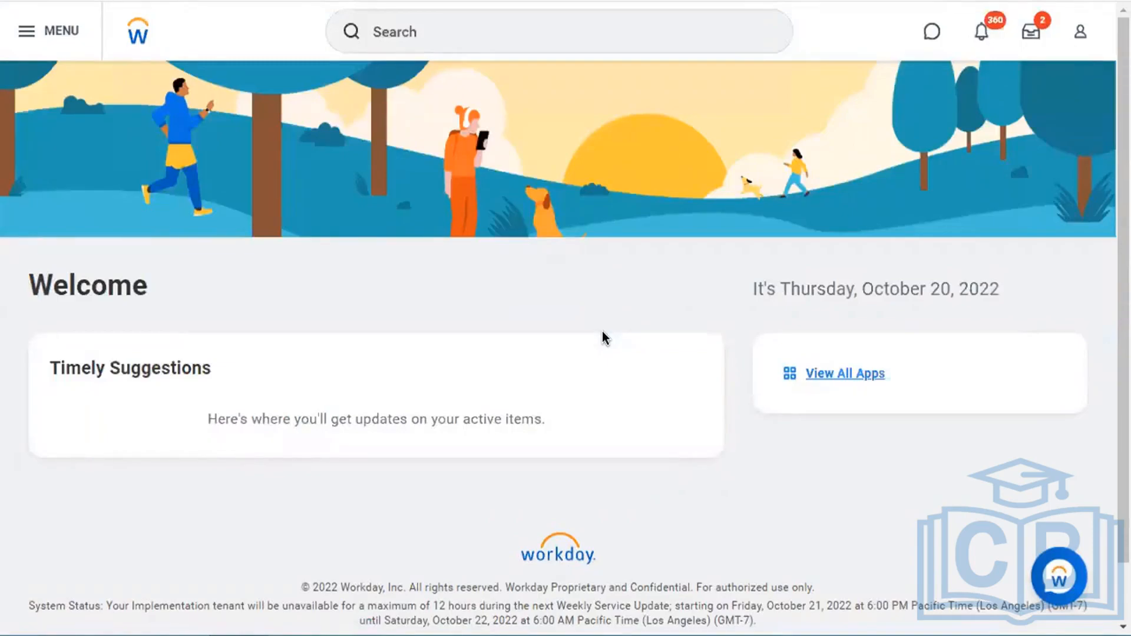
- Switch to the other proxied browser window and bring up recent searches
left_click(1031, 37)
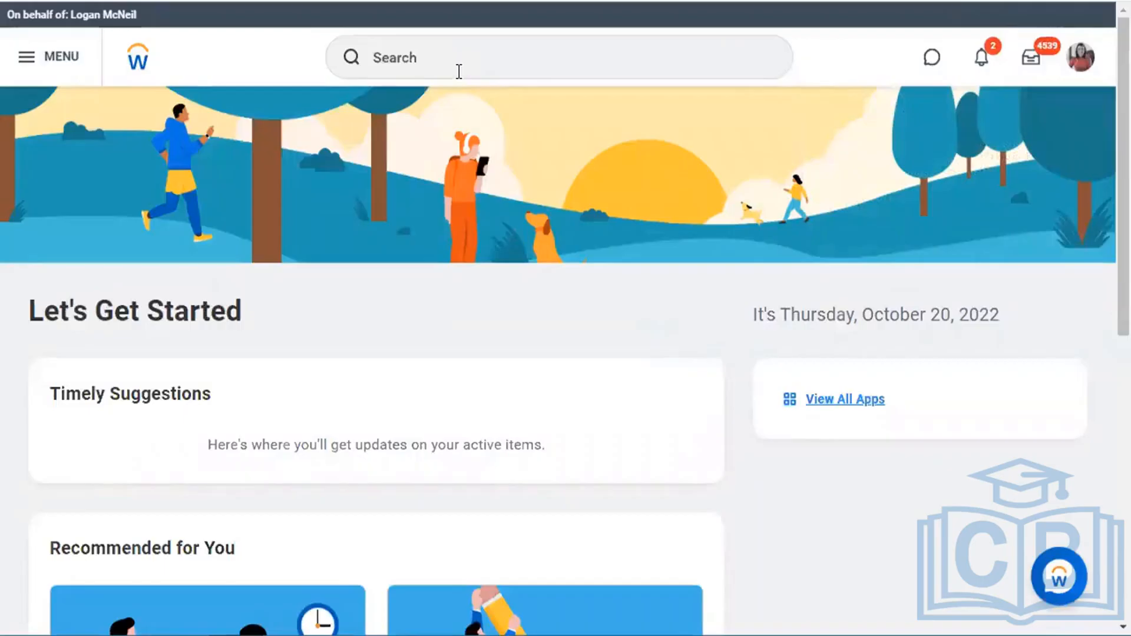
left_click(459, 72)
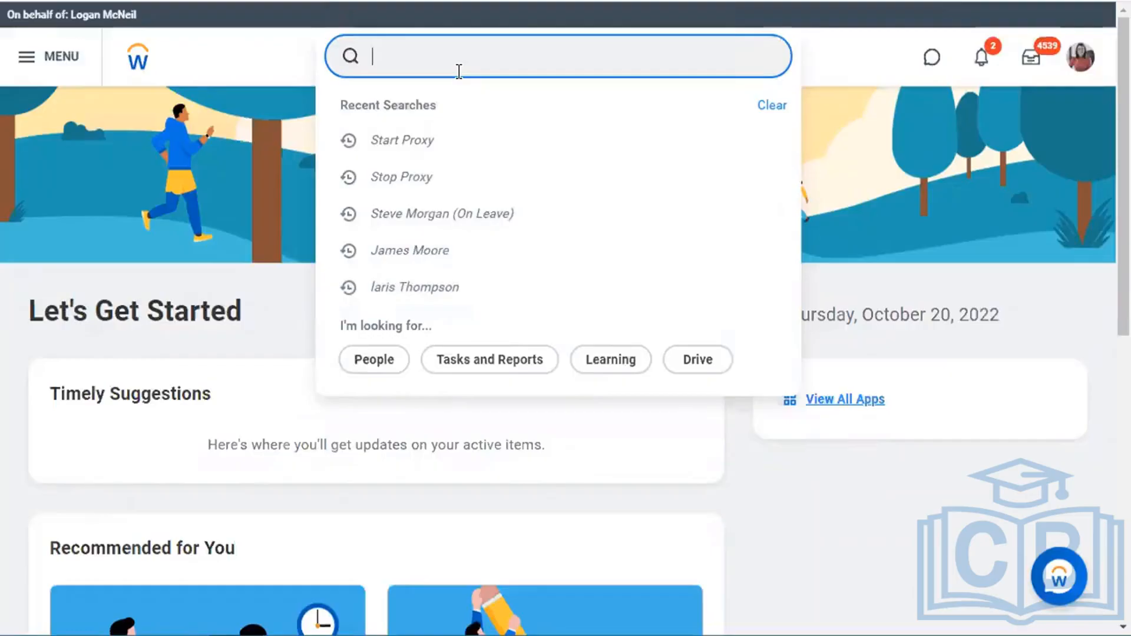
- Submit the revised employee hire from the Inbox
left_click(1031, 66)
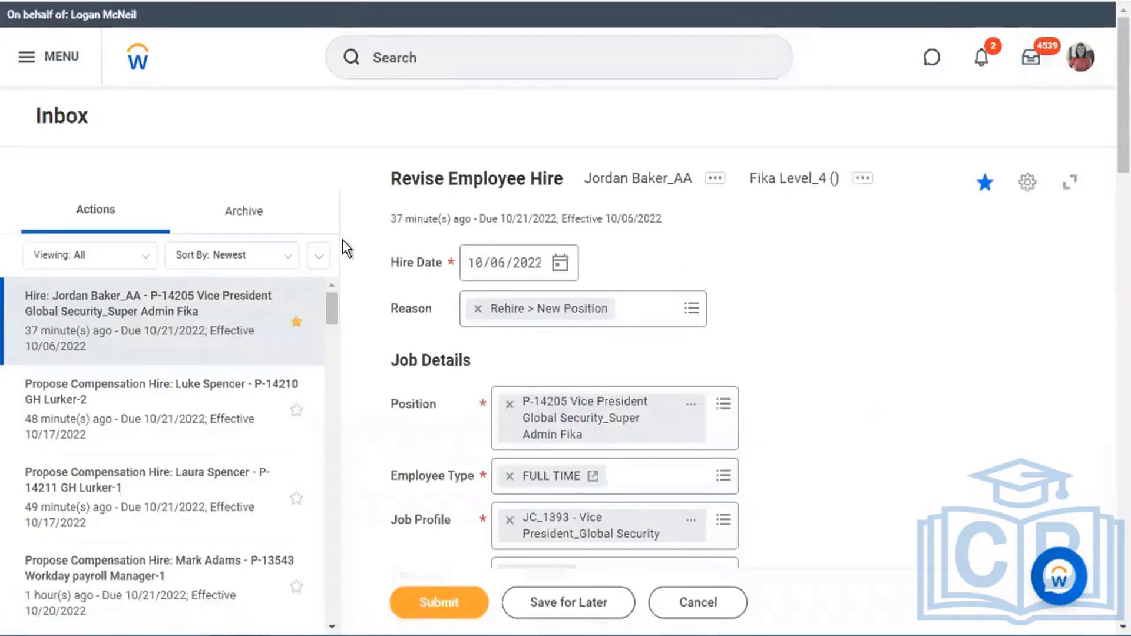
scroll(867, 401, "down", 5)
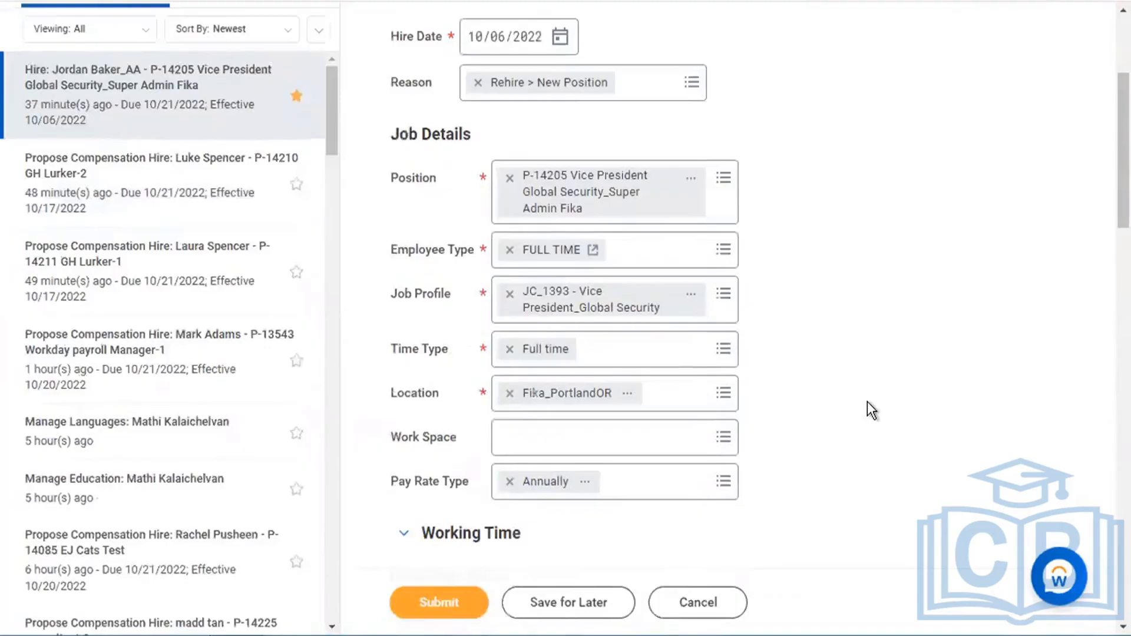
left_click(441, 604)
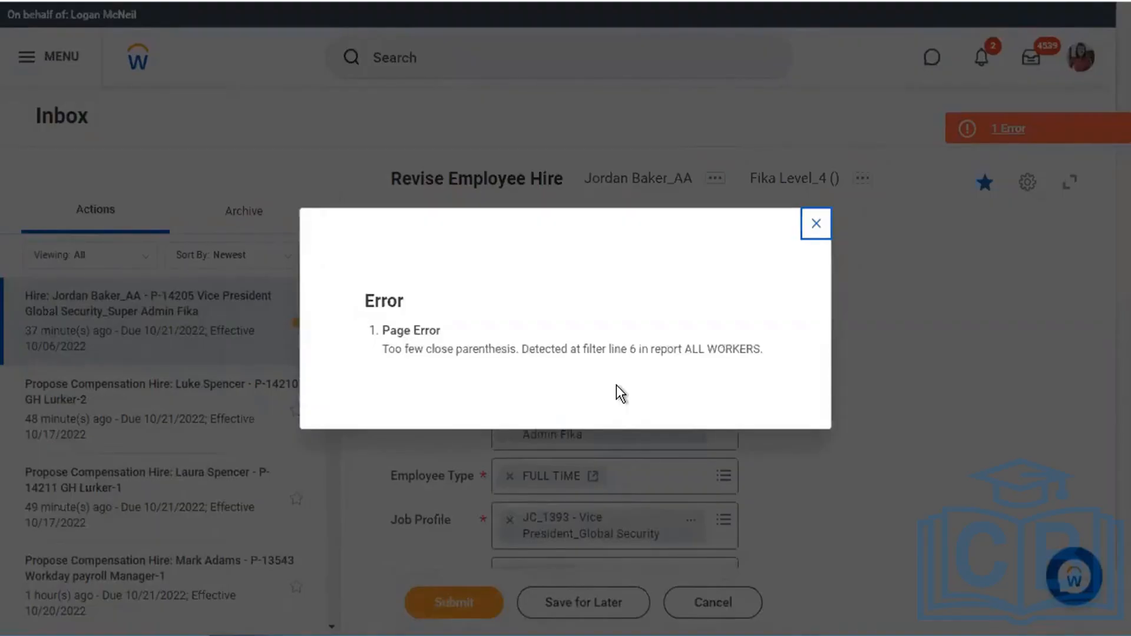
- Screenshot the ALL WORKERS filter parenthesis error dialog and close it
key("shift+super+4")
left_click_drag(263, 184, 877, 471)
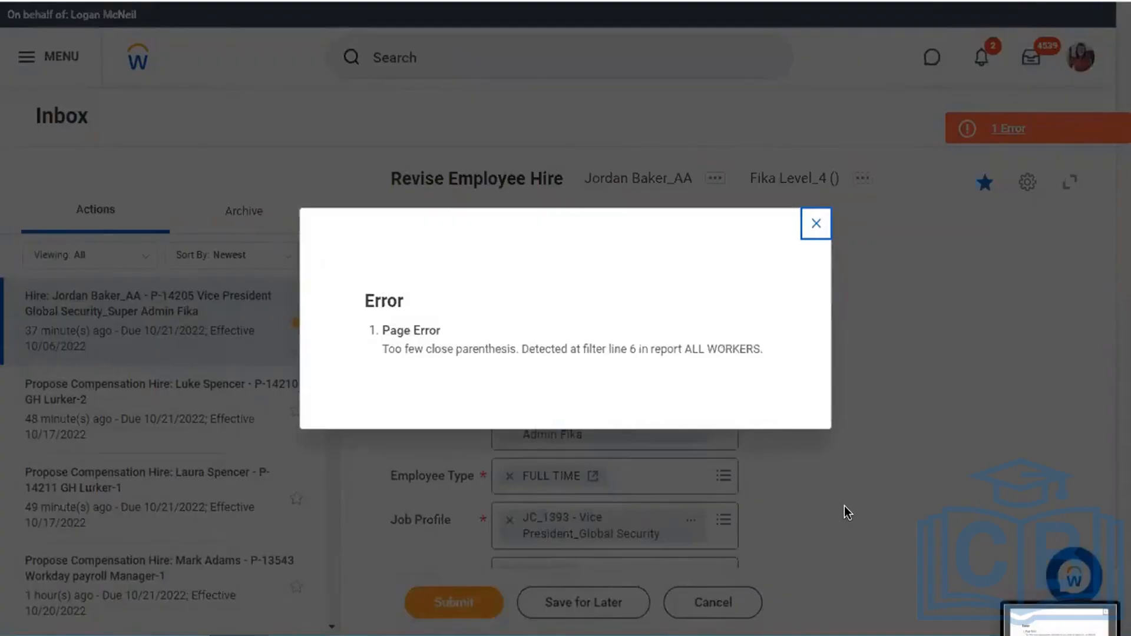
left_click(815, 226)
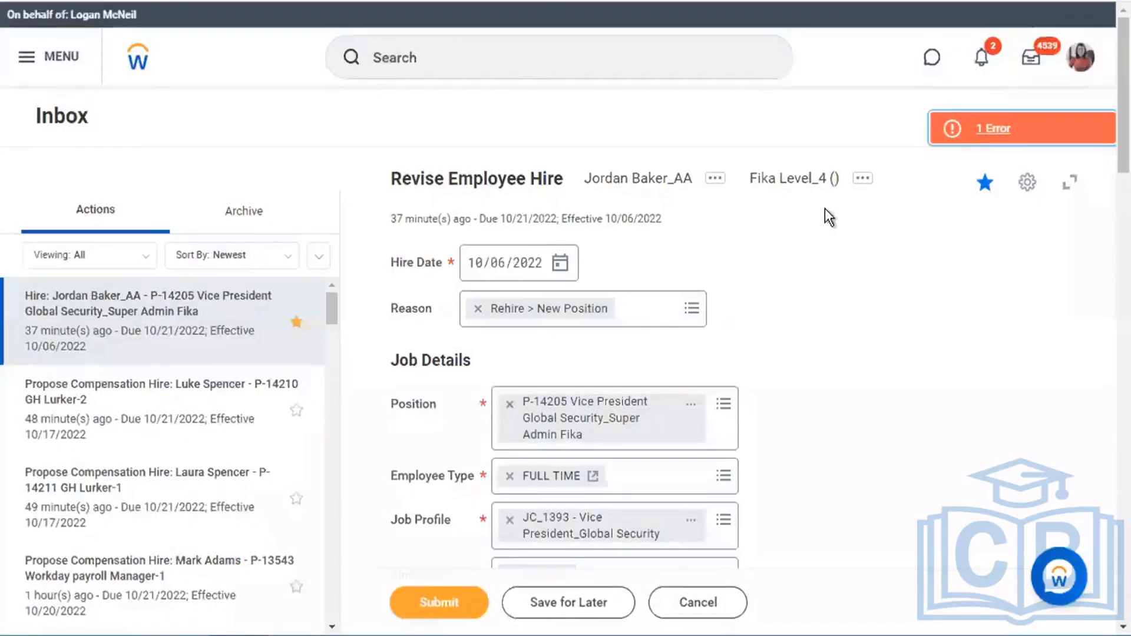
right_click(1082, 63)
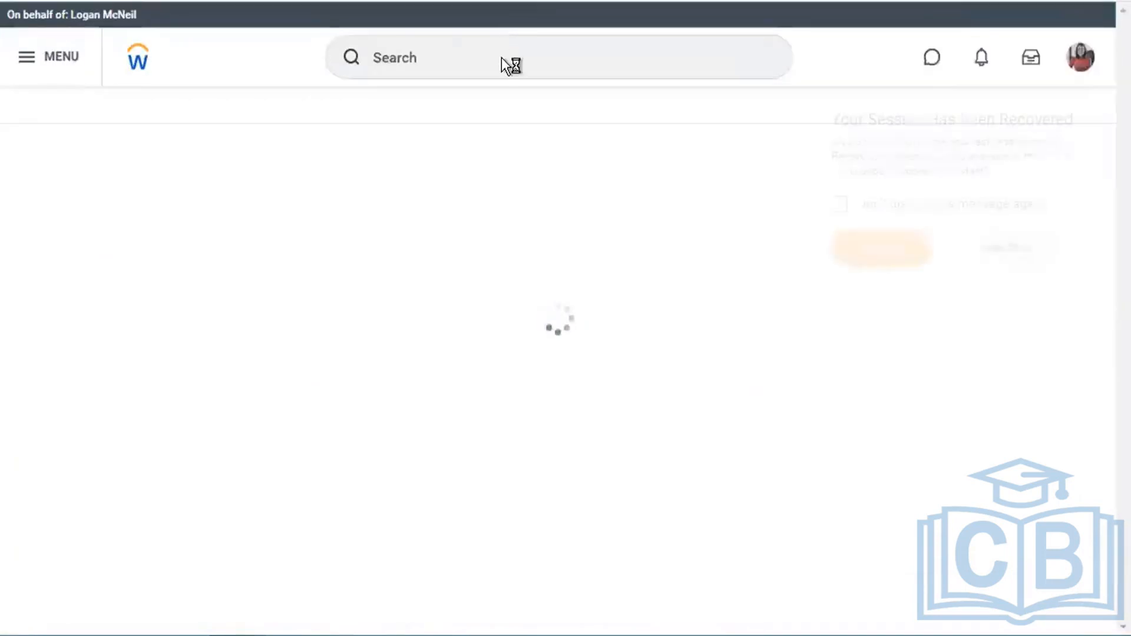
- Open View Custom Report for the All Worker report
left_click(502, 58)
type("view cu repo")
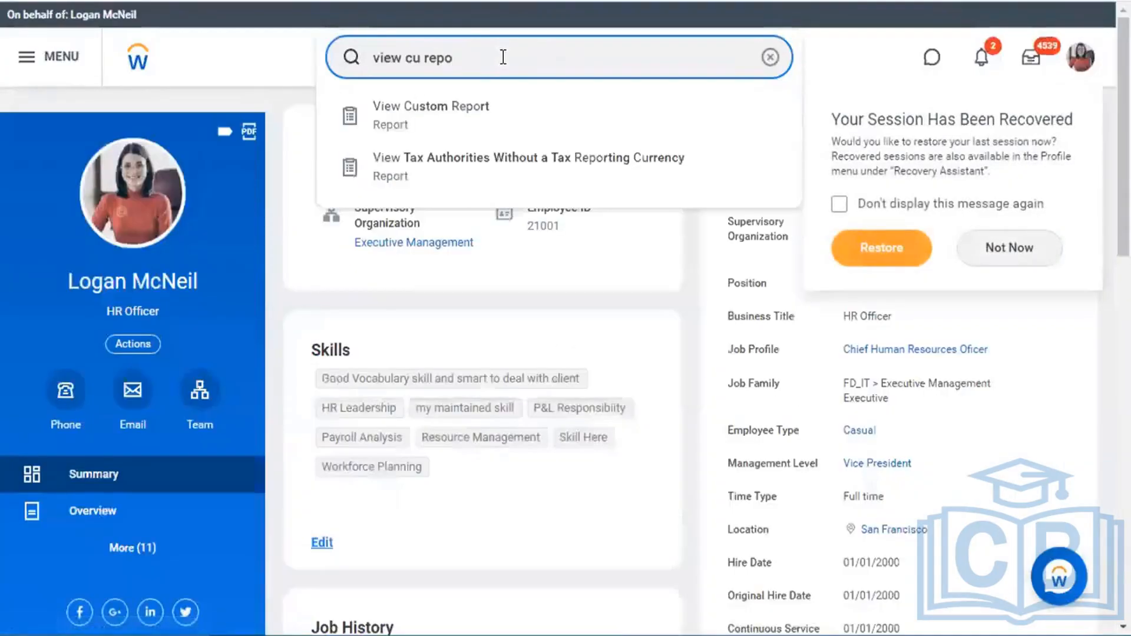
key("Down")
key("Return")
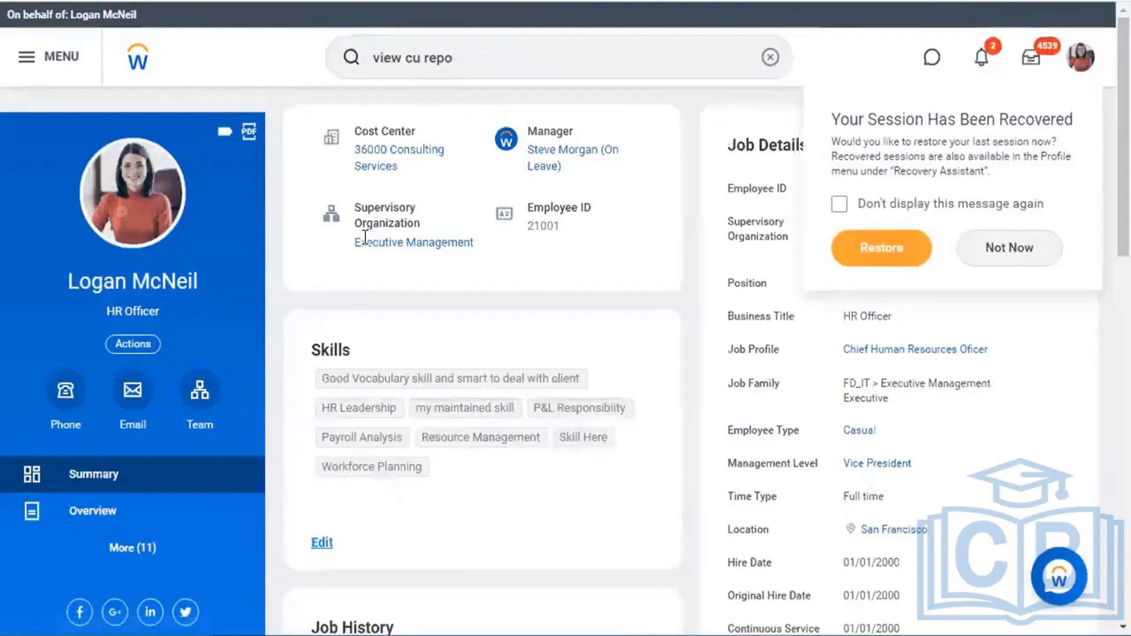
left_click(436, 379)
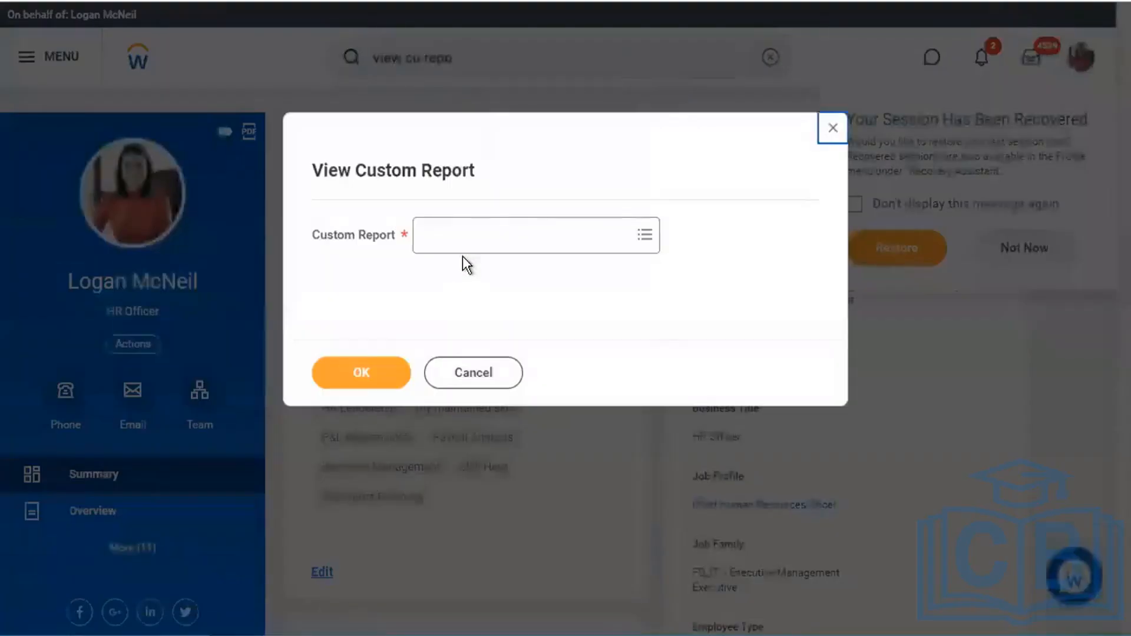
left_click(475, 239)
type("a")
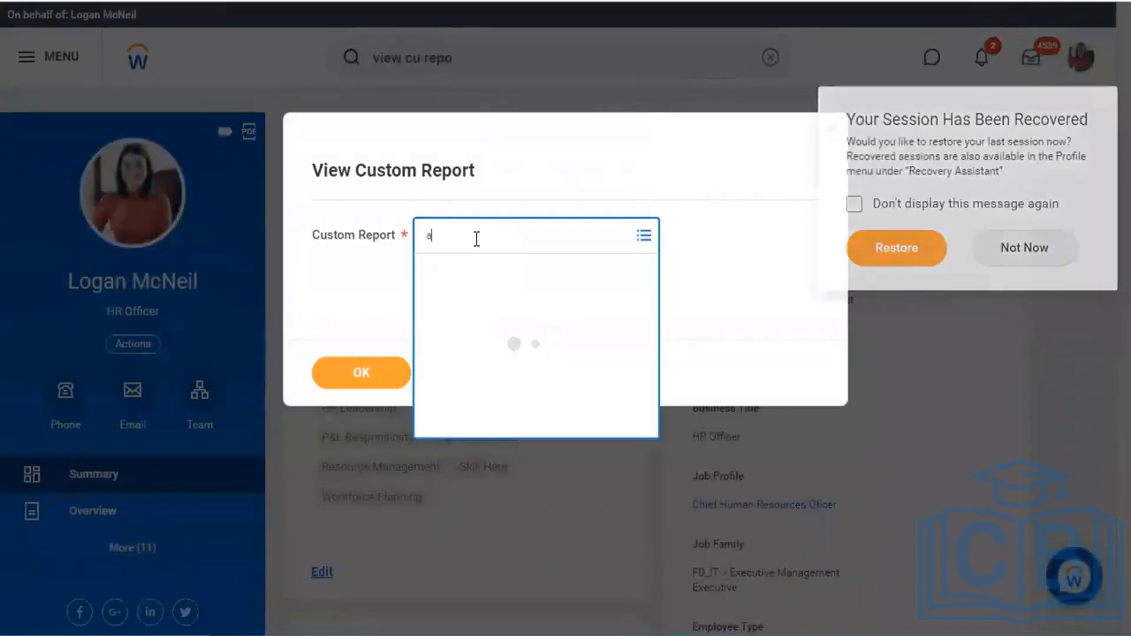
type("ll worker")
key("Return")
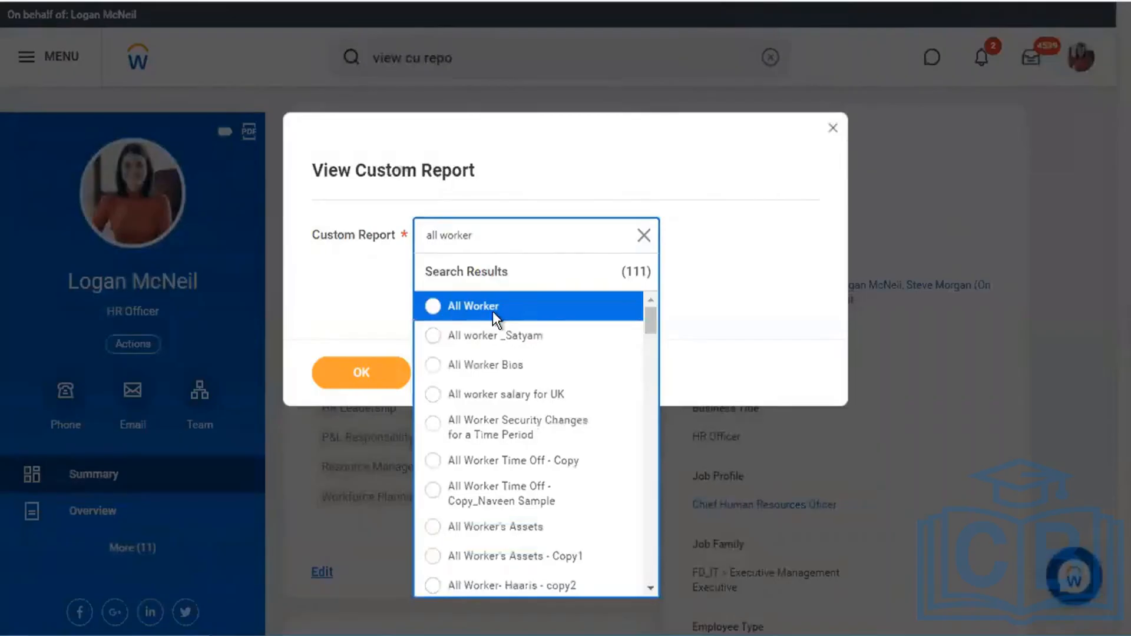
left_click(355, 389)
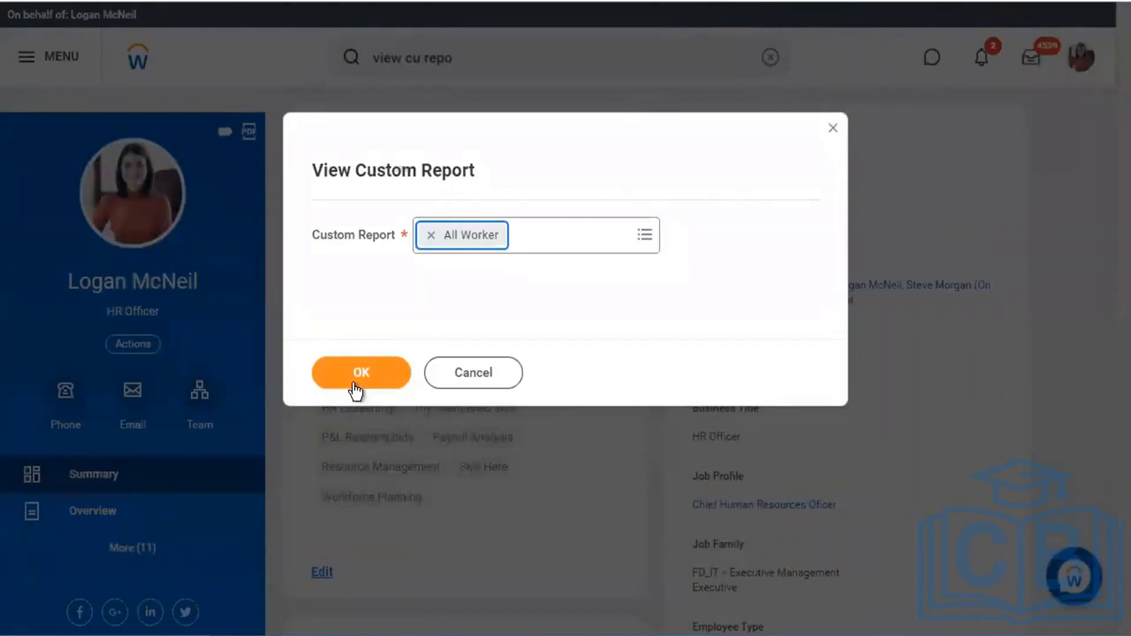
key("Return")
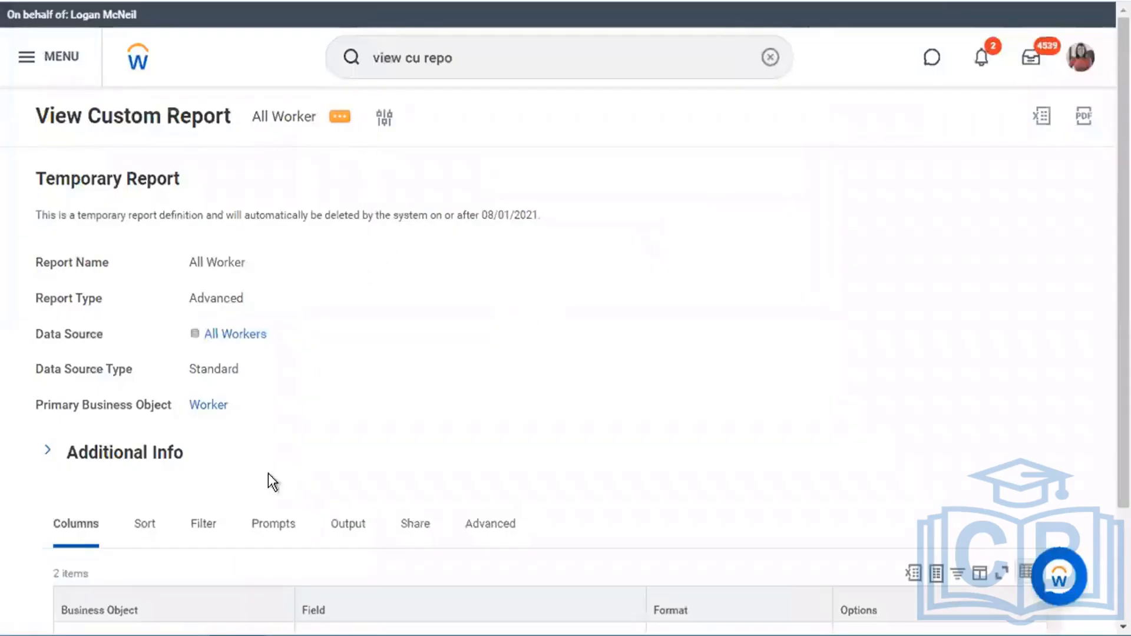
- Review the report's Filter, Columns and Prompts tabs, then recheck and dismiss the page error
left_click(204, 528)
scroll(486, 349, "down", 5)
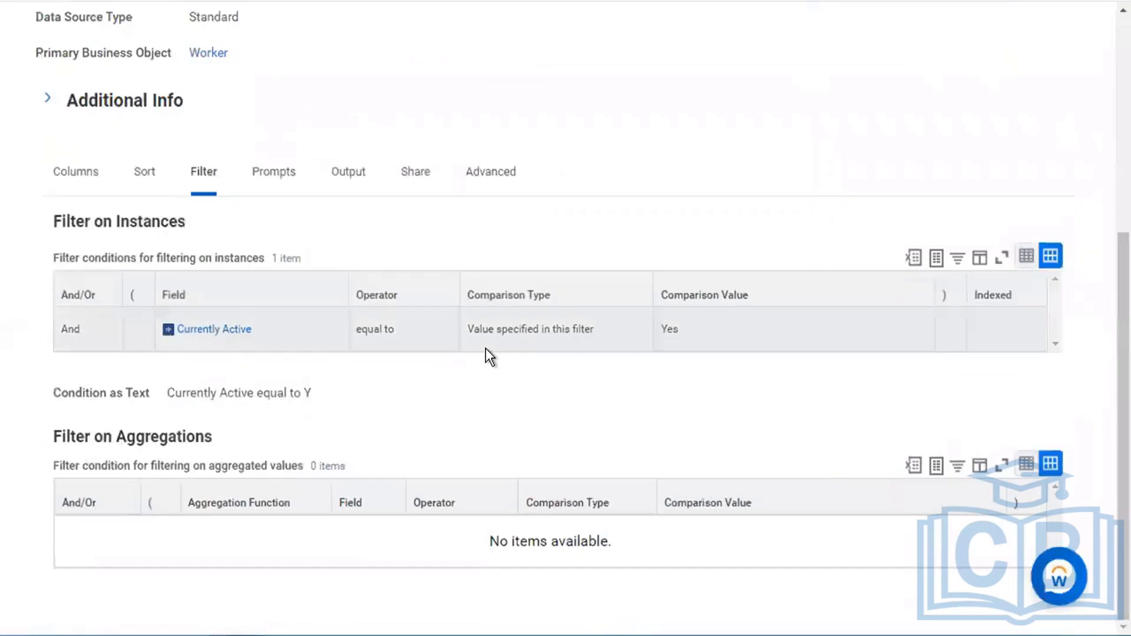
left_click(70, 172)
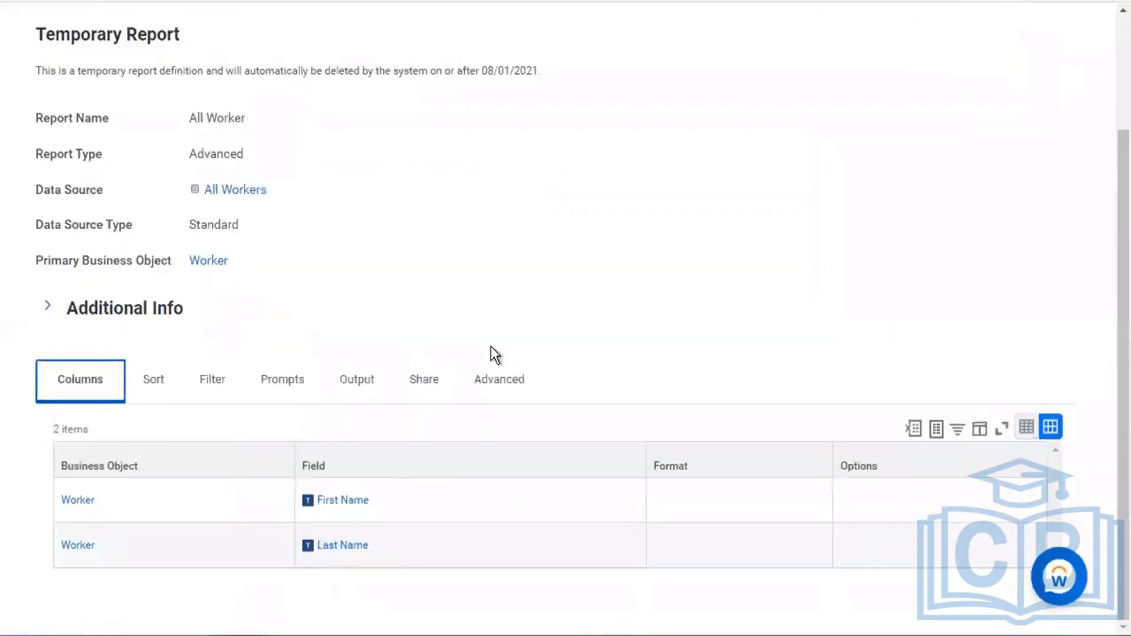
left_click(288, 388)
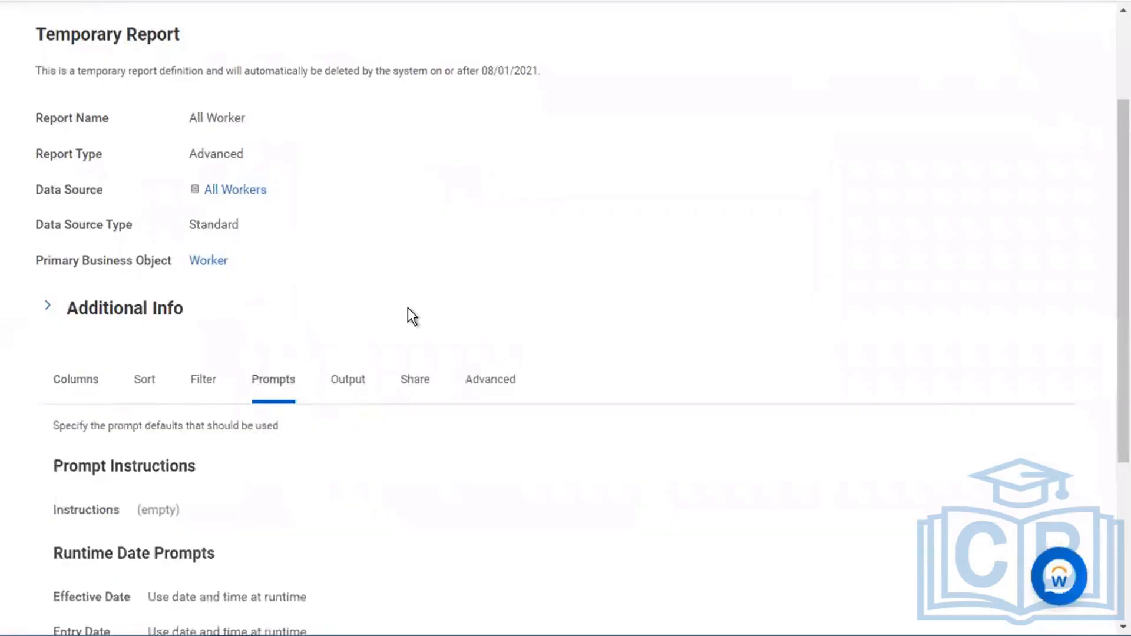
scroll(408, 308, "up", 3)
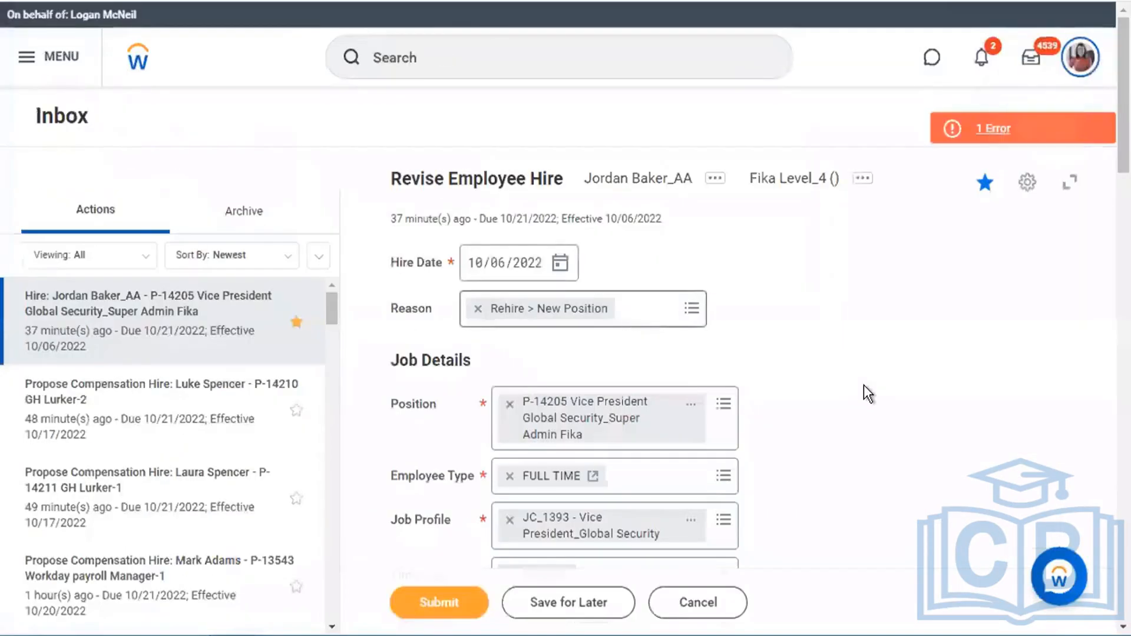
left_click(966, 126)
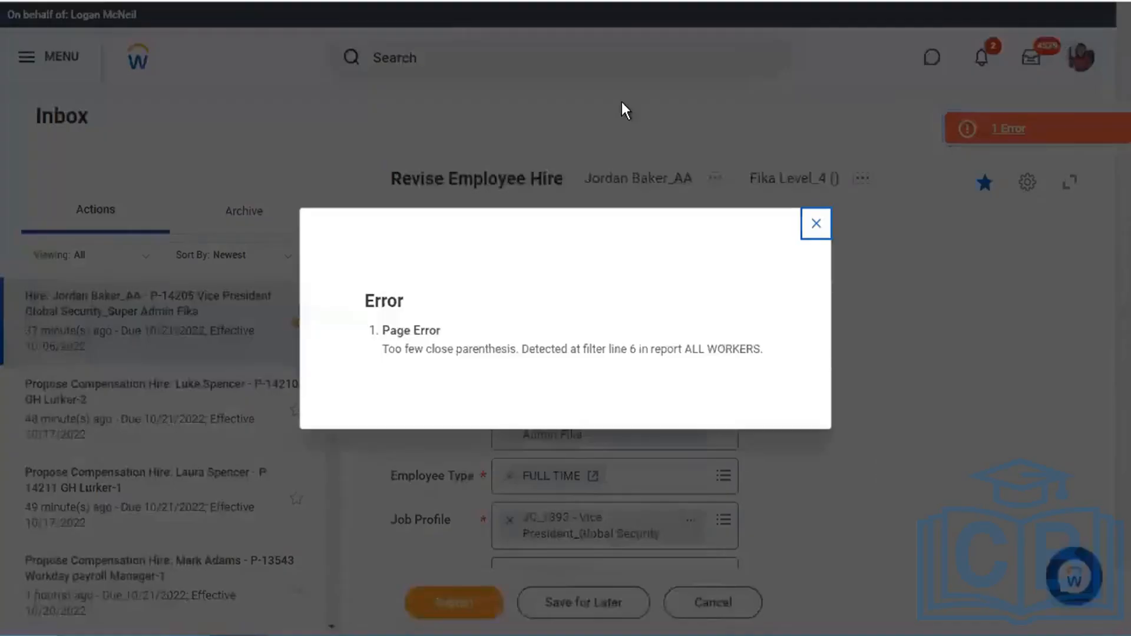
key("Escape")
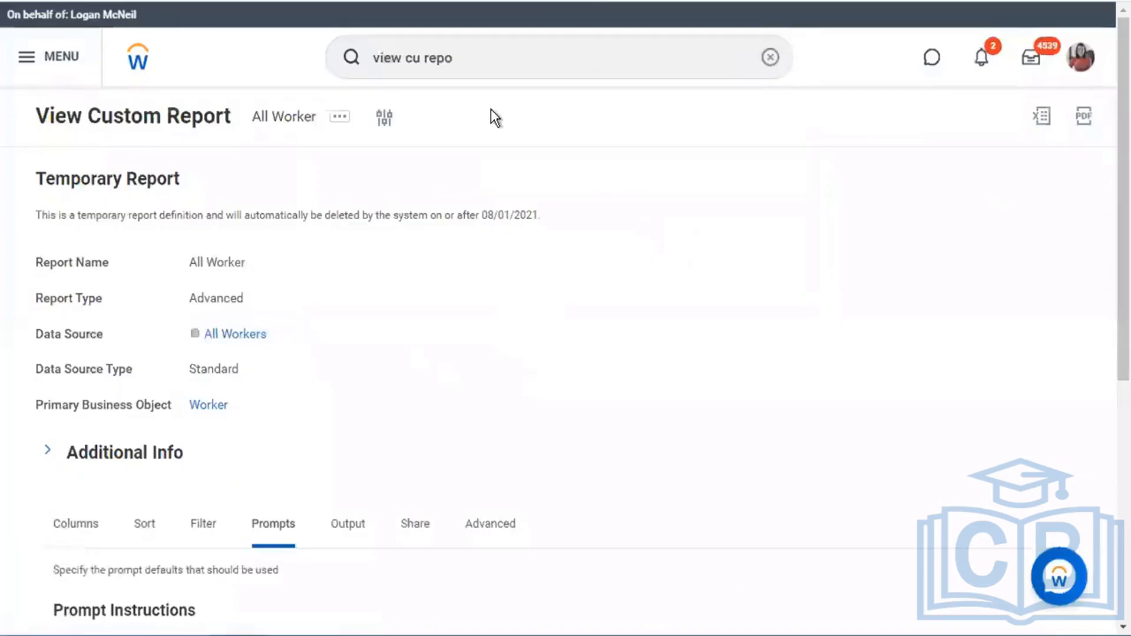
- Reopen View Custom Report and search for reports named ALL WORKER
left_click(480, 58)
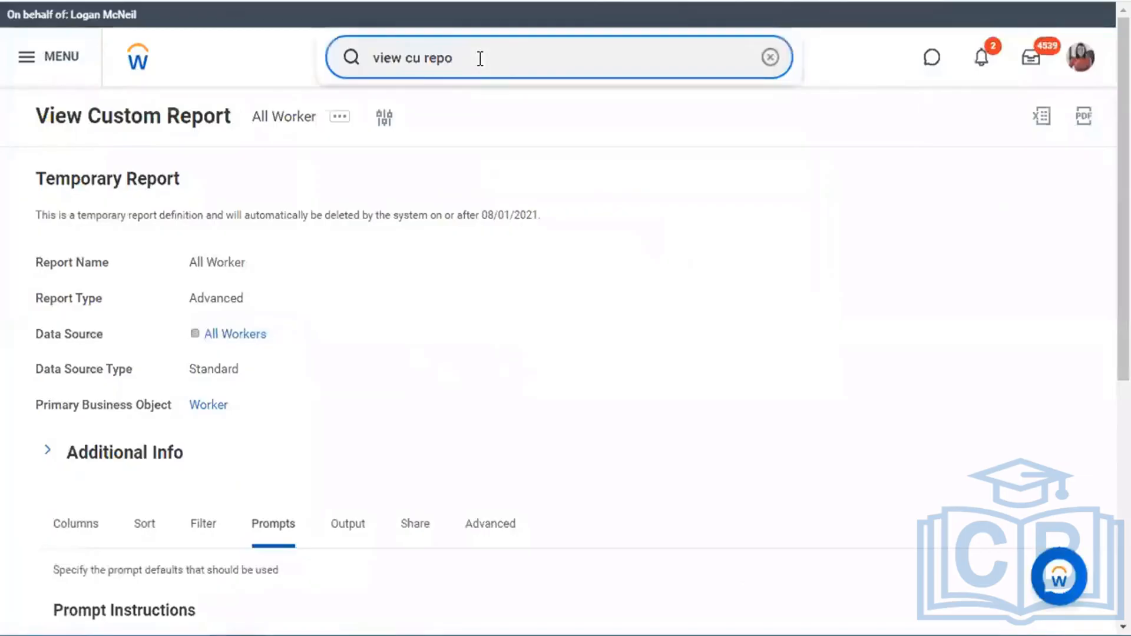
type("rt")
key("Down")
key("Return")
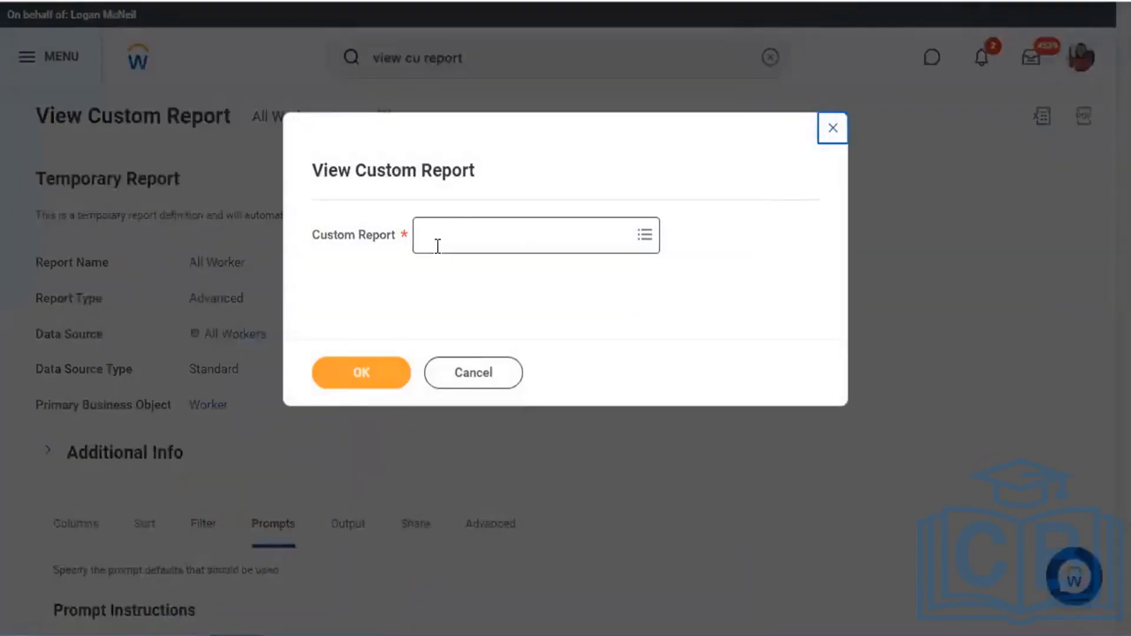
left_click(437, 246)
type("ALL WORKER")
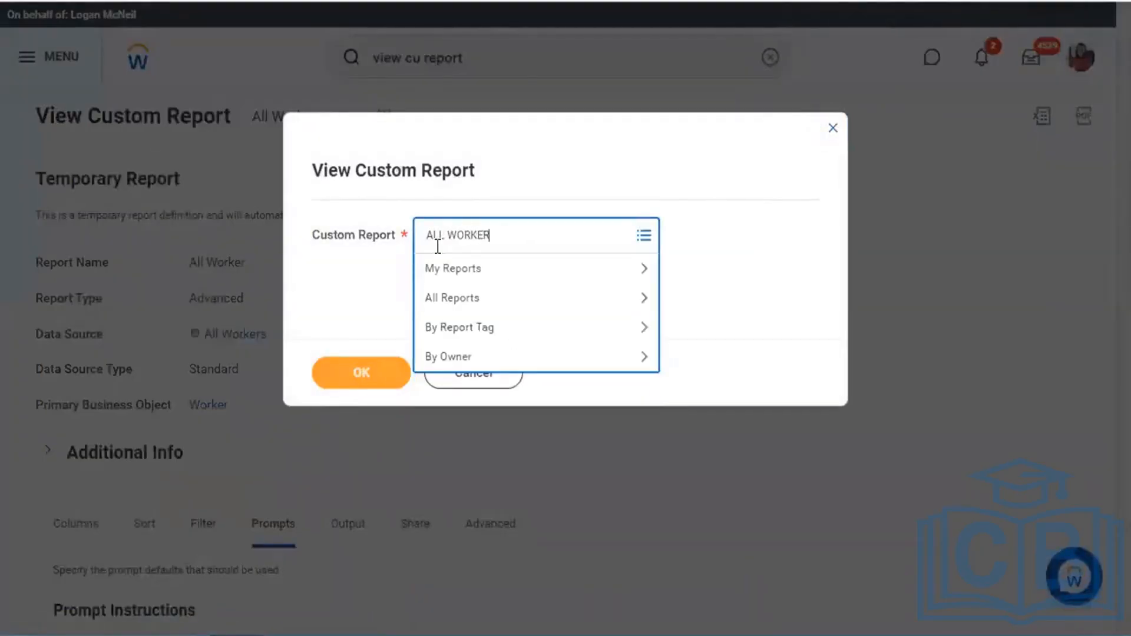
key("Return")
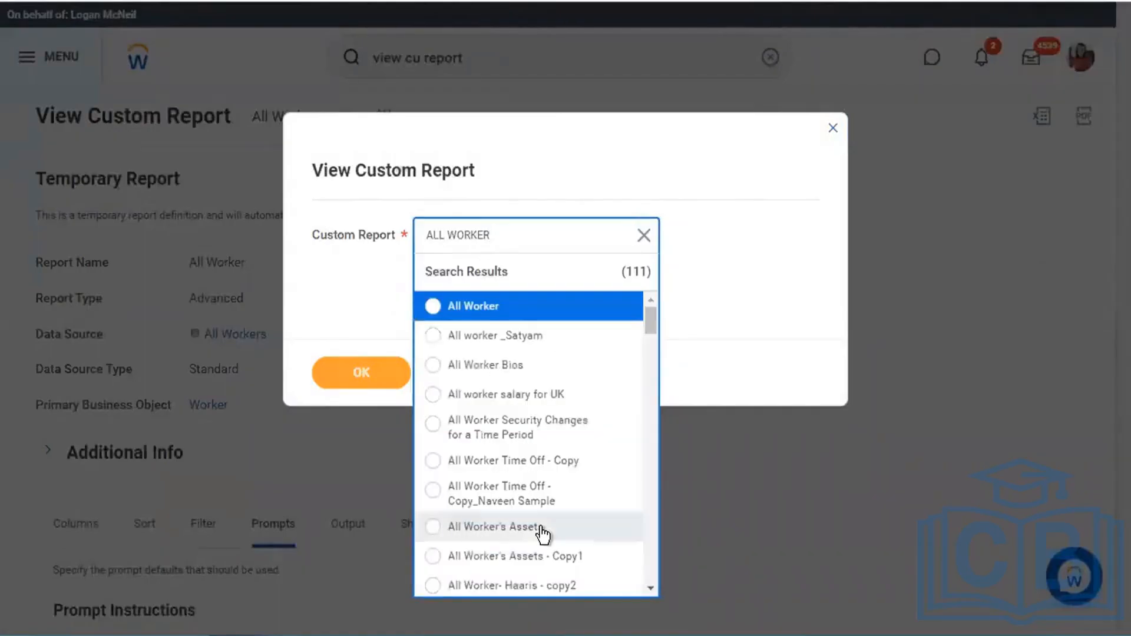
- Repeatedly operate the control at the bottom of the report search results
left_click(651, 588)
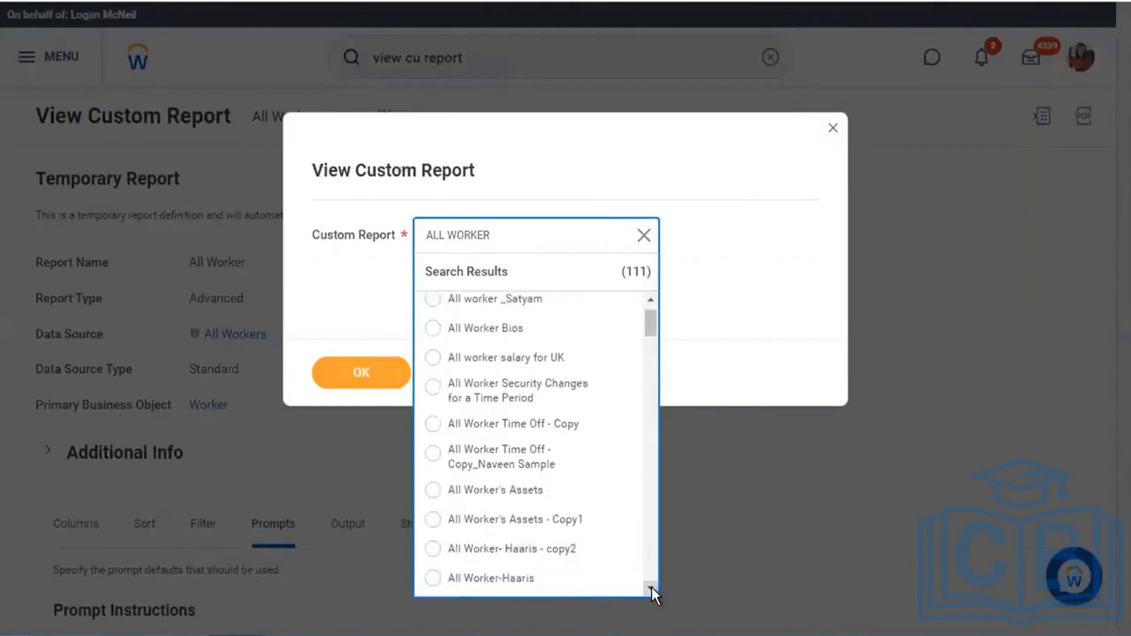
left_click(652, 588)
left_click(652, 588)
left_click(652, 588)
left_click(652, 588)
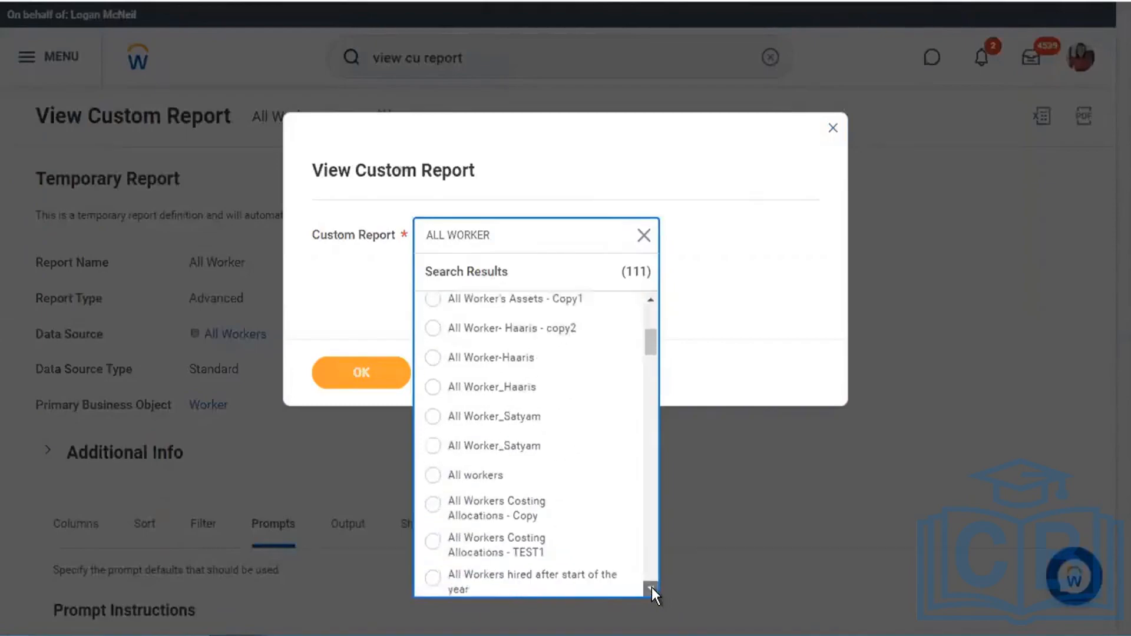
left_click(652, 588)
left_click(652, 588)
left_click(652, 588)
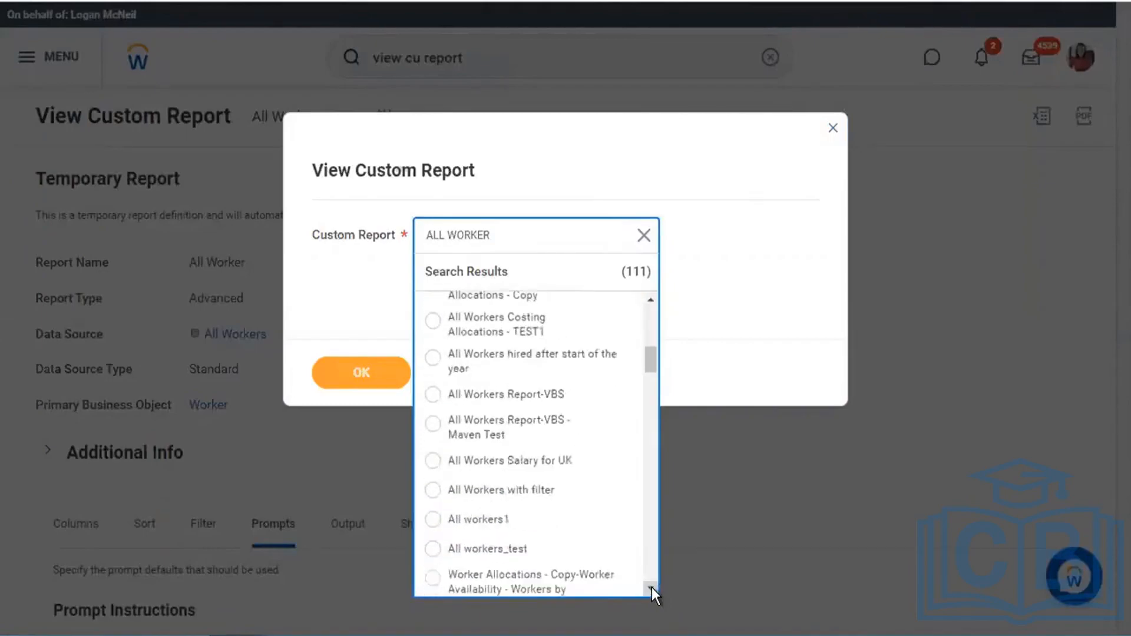
left_click(651, 588)
left_click(651, 588)
left_click(652, 588)
left_click(651, 588)
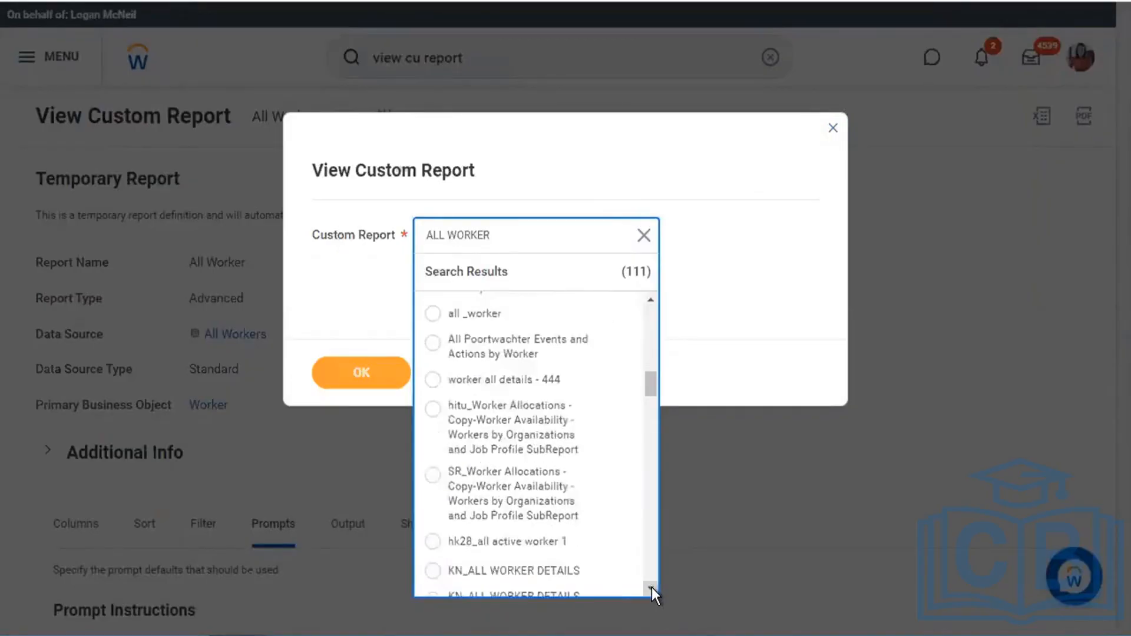
left_click(652, 588)
left_click(652, 588)
left_click(652, 588)
left_click(652, 588)
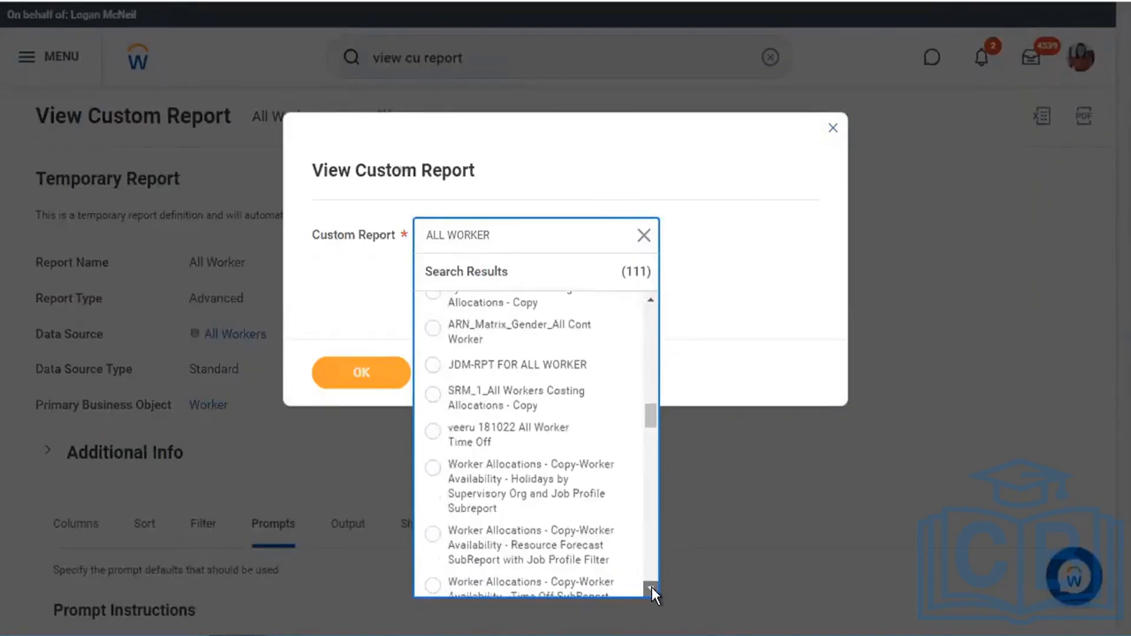
left_click(651, 588)
left_click(652, 588)
left_click(652, 588)
left_click(651, 588)
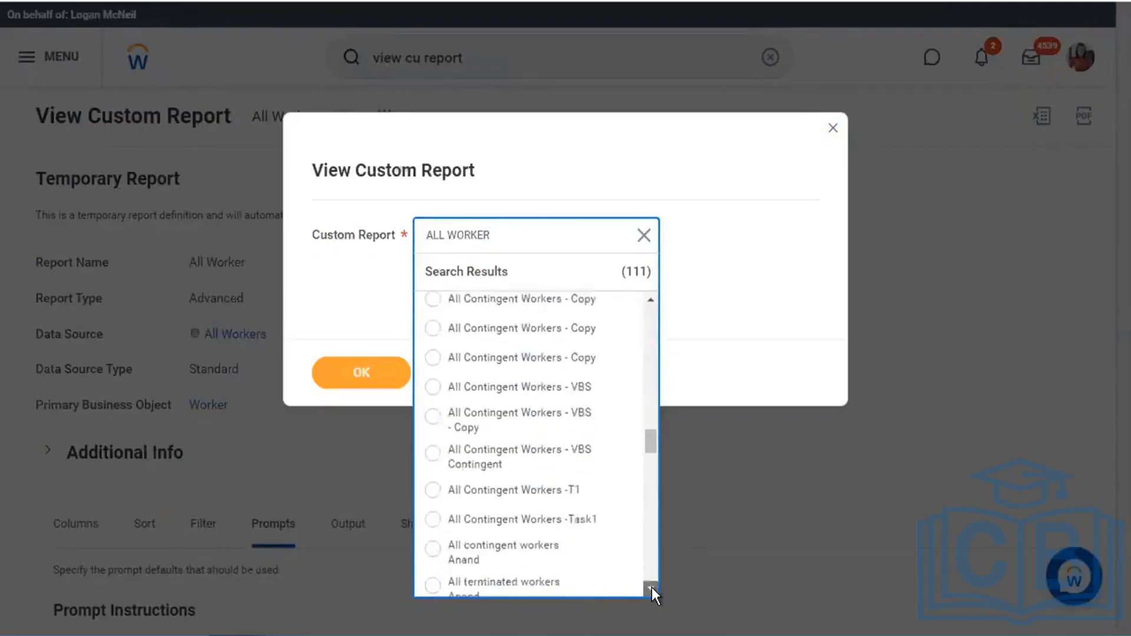
left_click(652, 588)
left_click(652, 588)
left_click(651, 588)
left_click(652, 588)
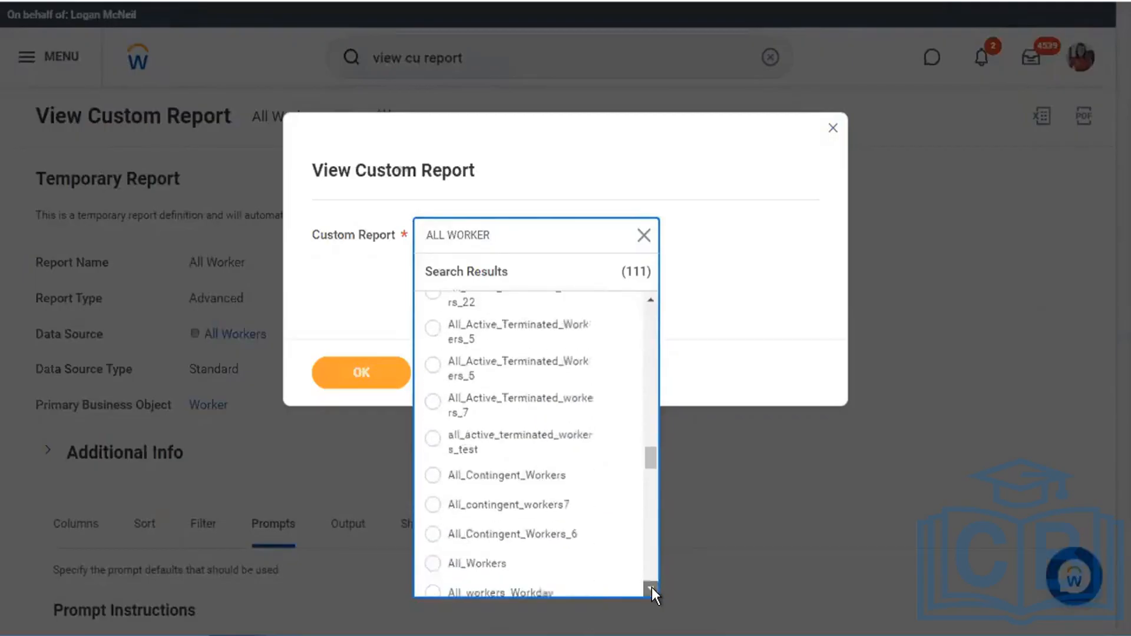
left_click(652, 588)
left_click(651, 588)
left_click(652, 588)
left_click(652, 588)
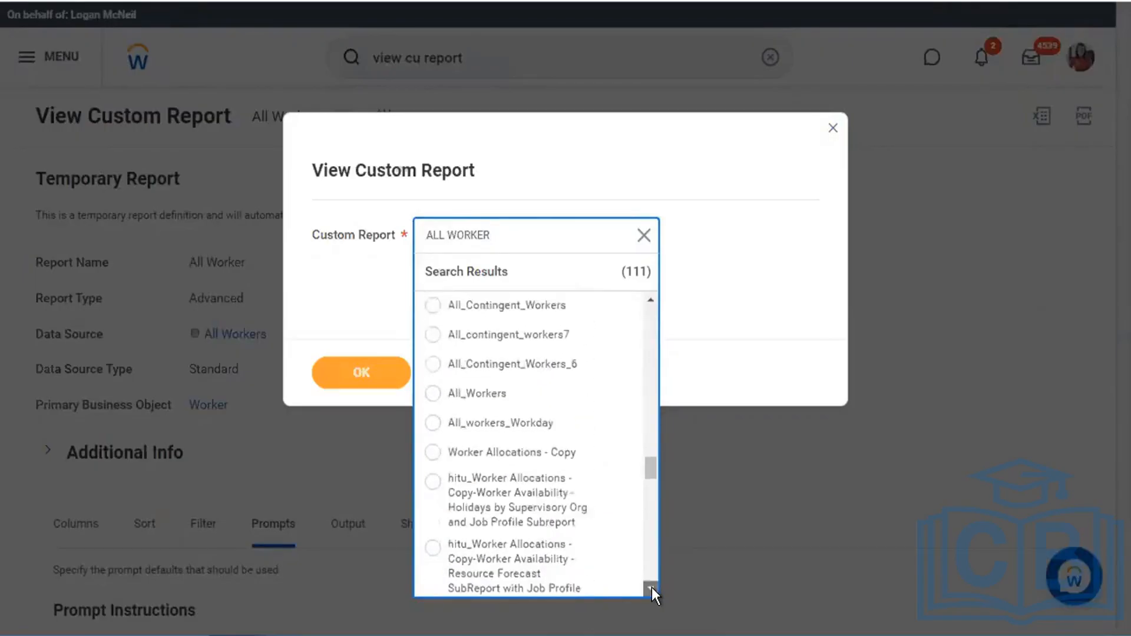
left_click(652, 588)
left_click(651, 588)
left_click(652, 588)
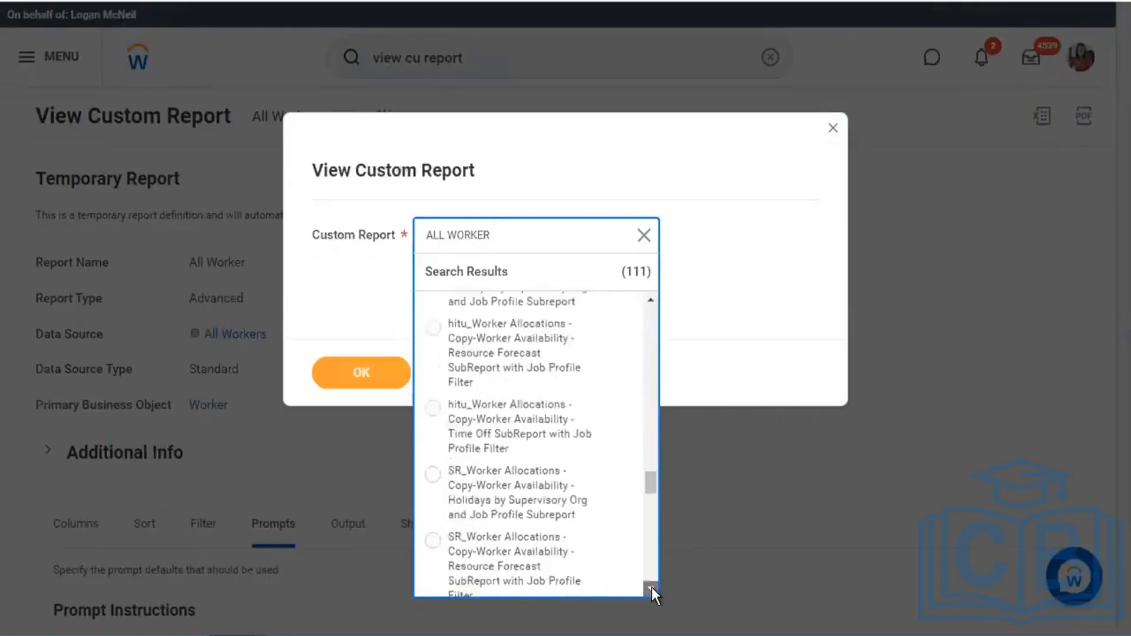
left_click(652, 588)
left_click(652, 588)
left_click(651, 588)
left_click(652, 588)
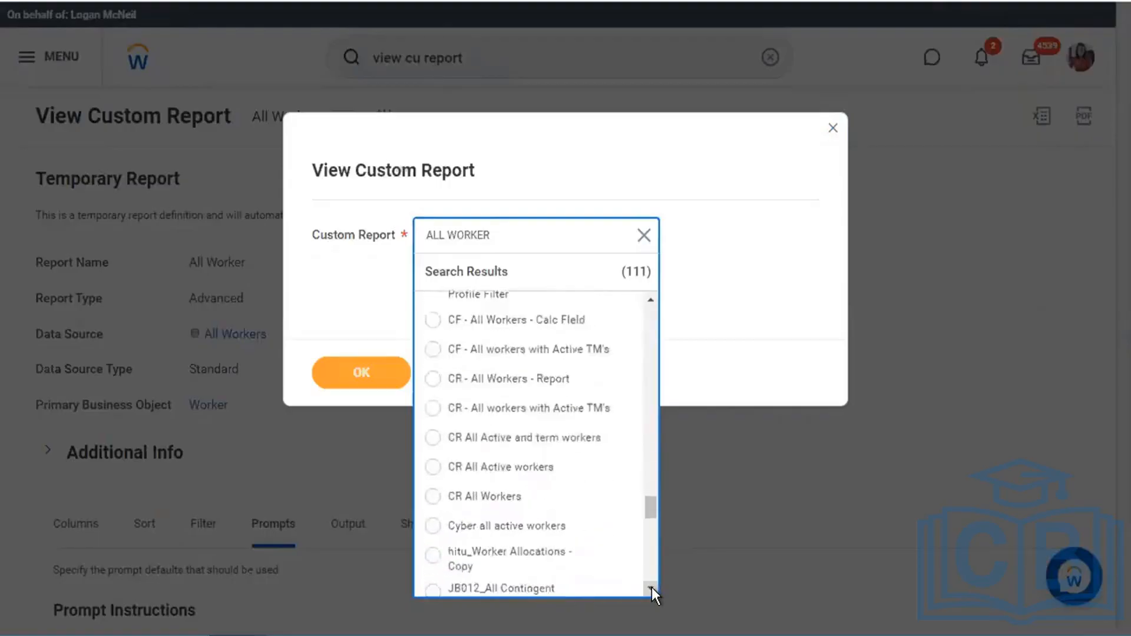
left_click(652, 588)
left_click(652, 588)
left_click(652, 588)
left_click(652, 588)
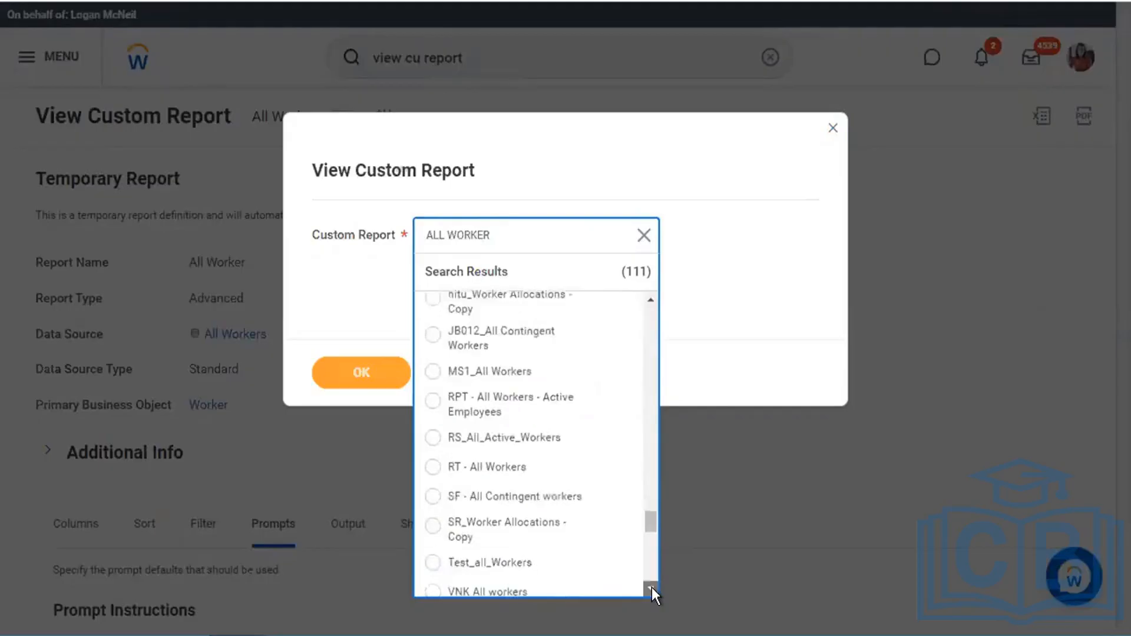
left_click(651, 588)
left_click(652, 588)
left_click(651, 588)
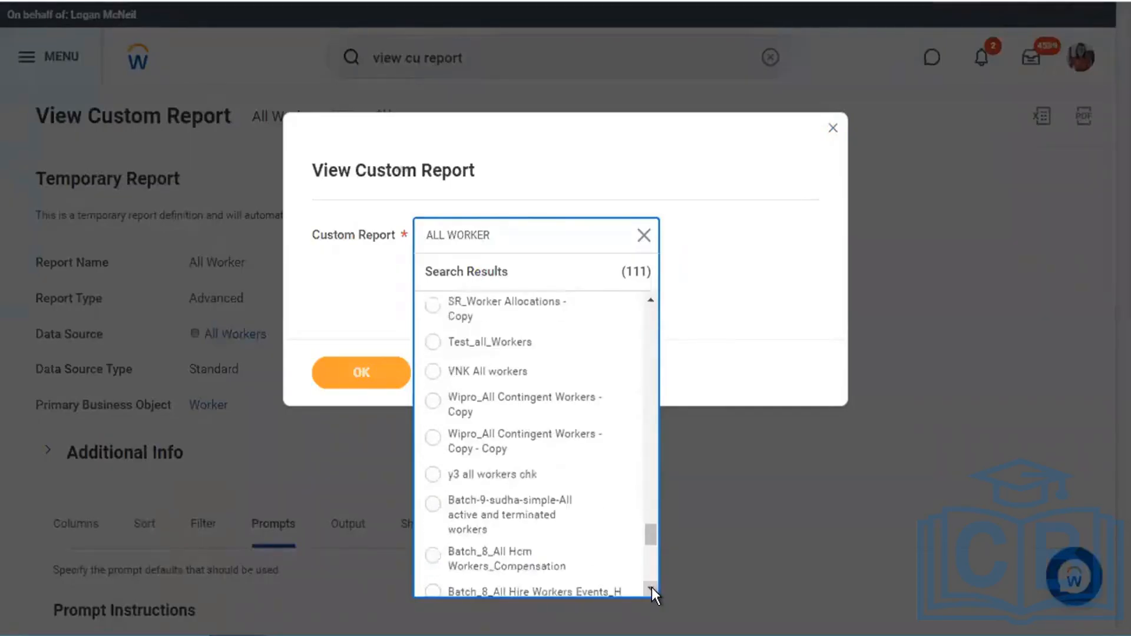
left_click(652, 588)
left_click(652, 588)
left_click(651, 588)
left_click(651, 588)
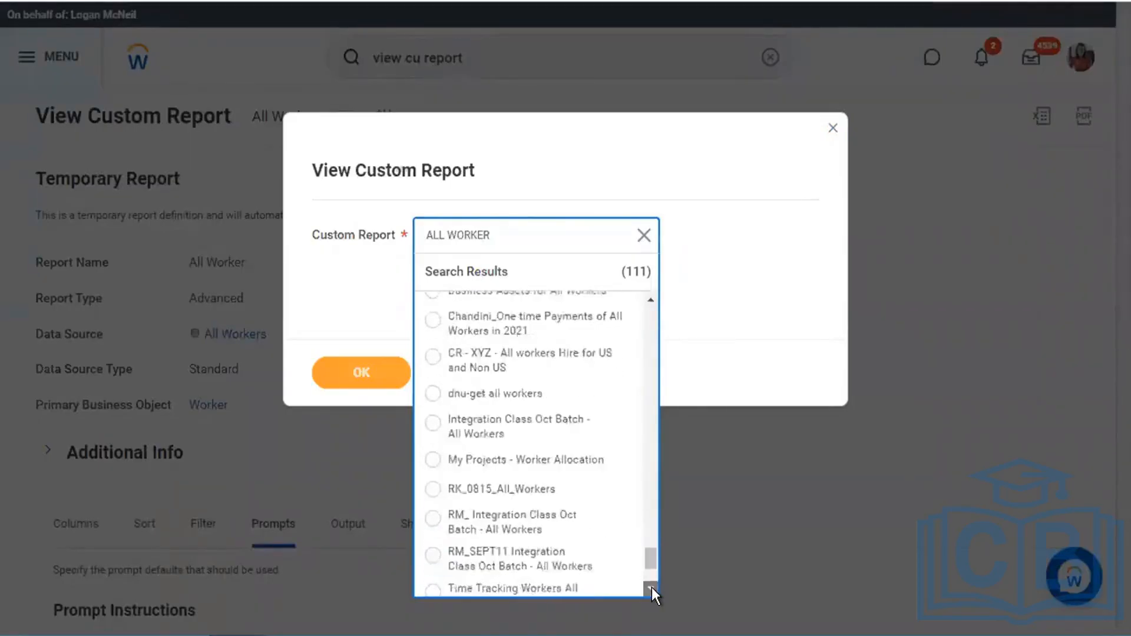
left_click(652, 588)
left_click(651, 588)
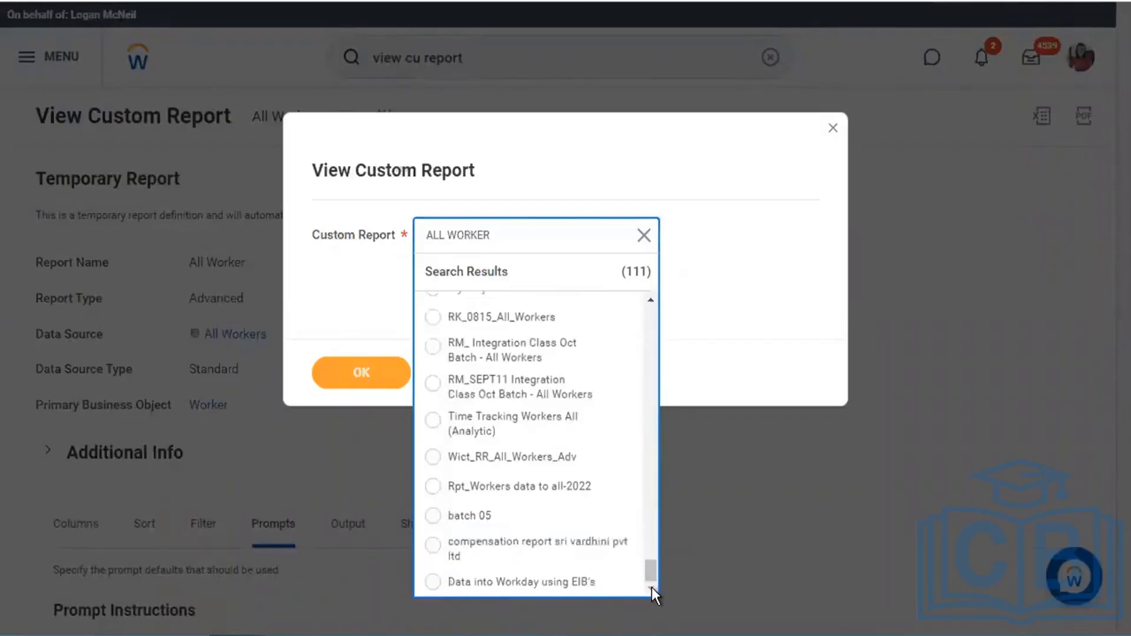
- Rerun the search, load the All workers report and review its Filter tab
left_click(525, 234)
key("Return")
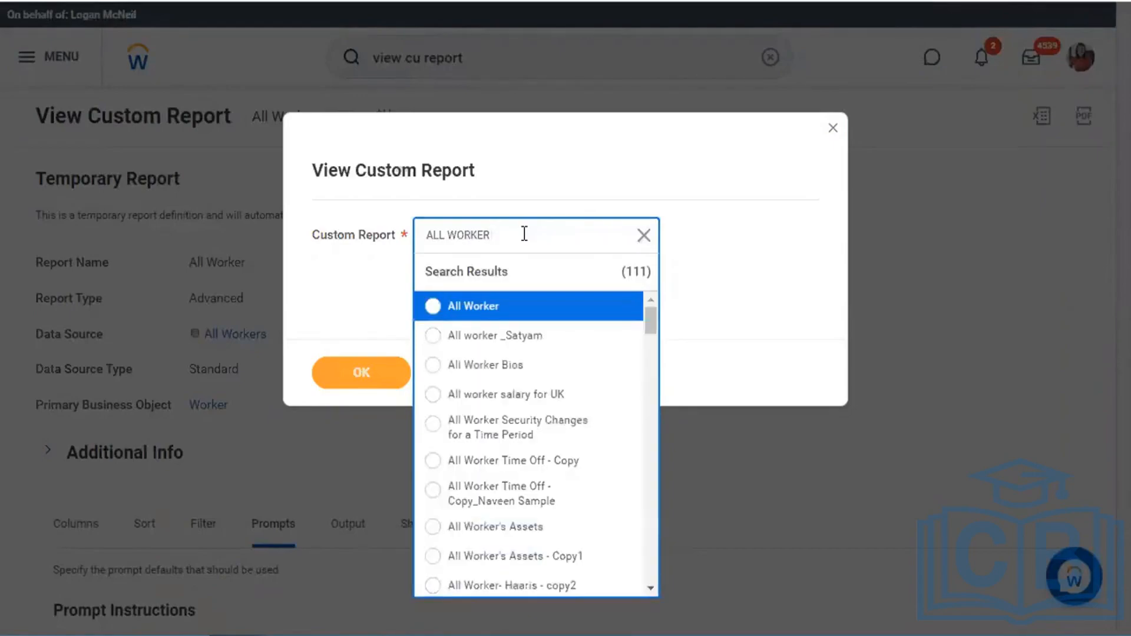
scroll(547, 518, "down", 3)
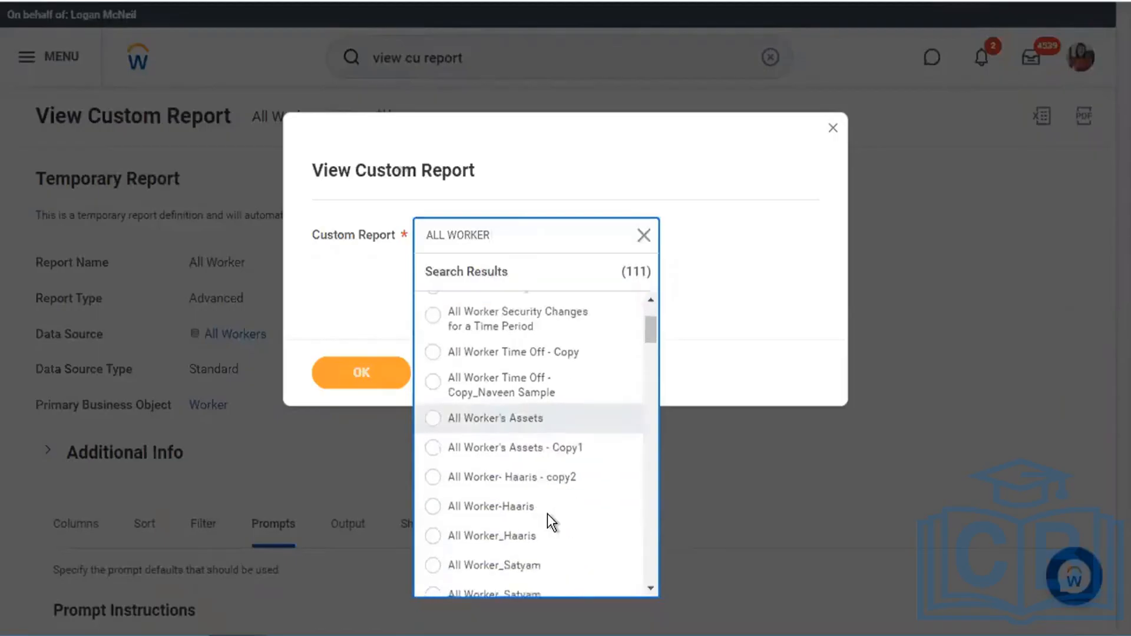
scroll(547, 514, "down", 3)
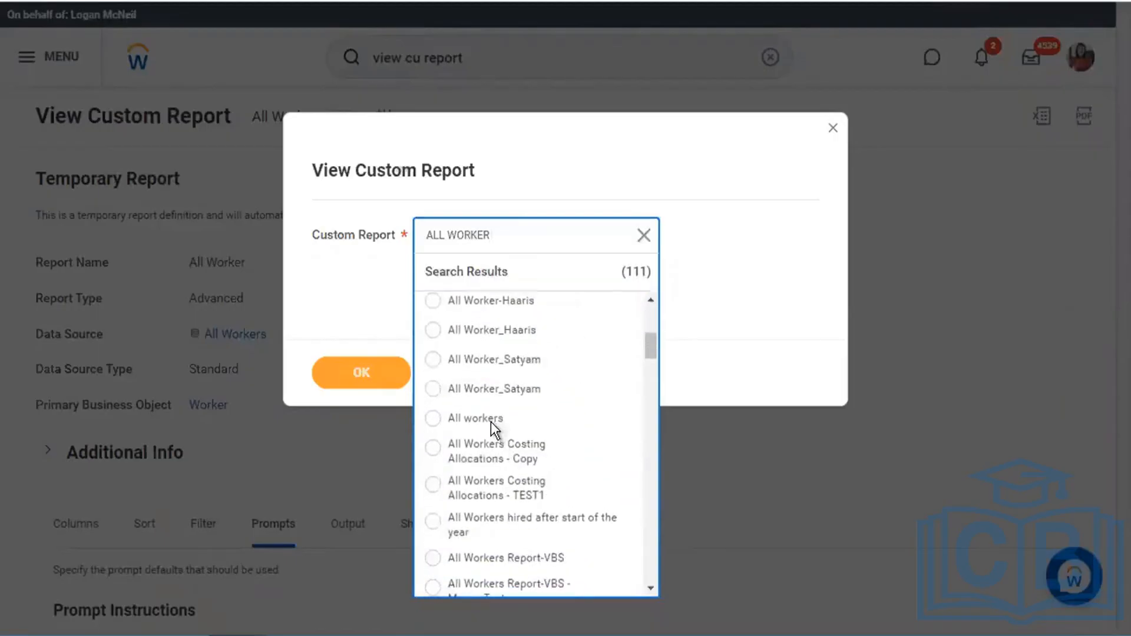
left_click(490, 420)
left_click(361, 373)
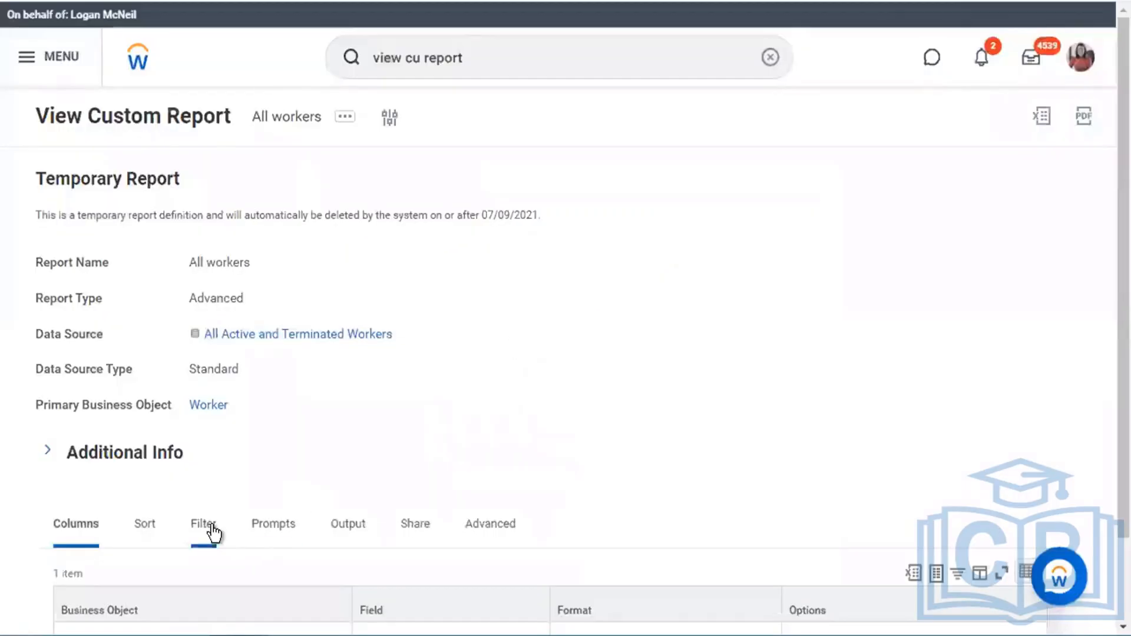
left_click(214, 533)
scroll(483, 313, "down", 6)
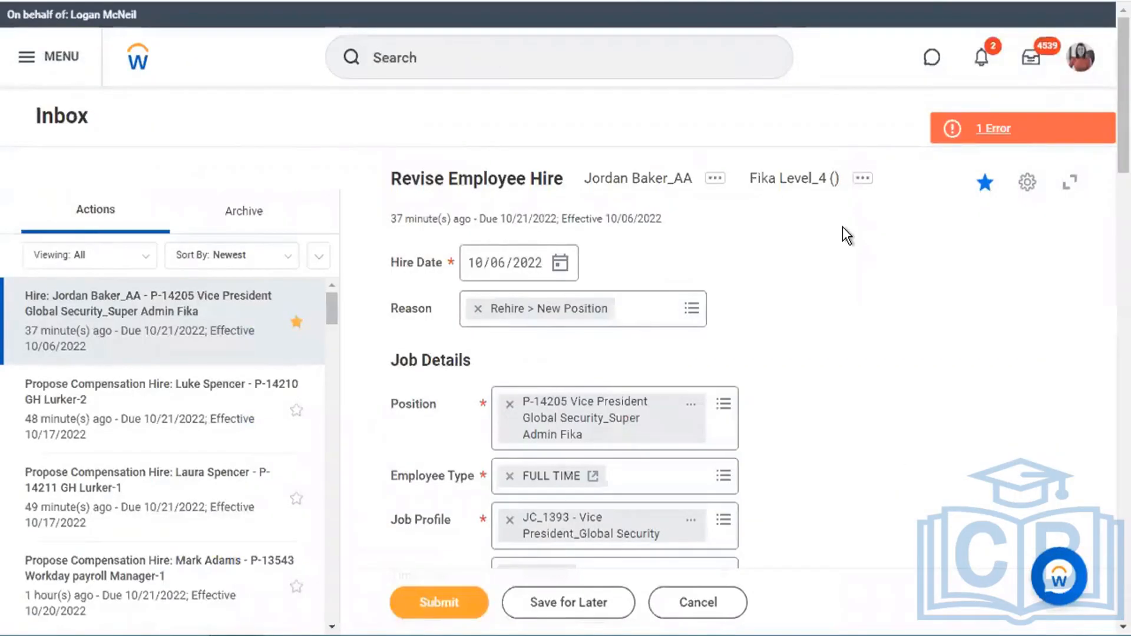
- Scroll the Revise Employee Hire form and open its '1 Error' details for filter line 6
left_click(1028, 183)
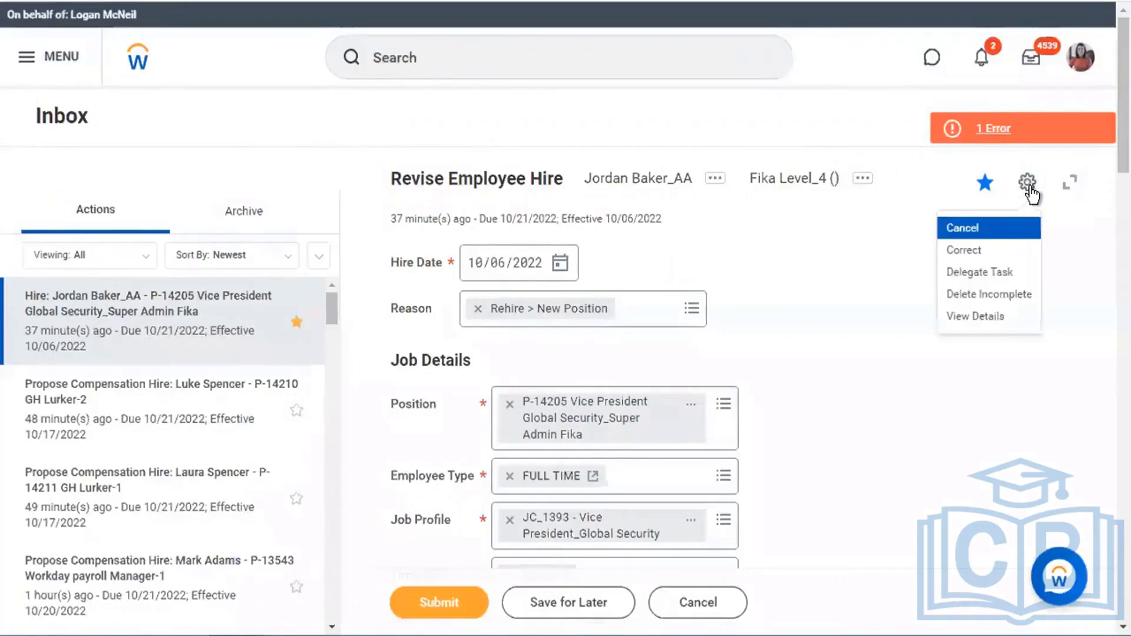
left_click(861, 442)
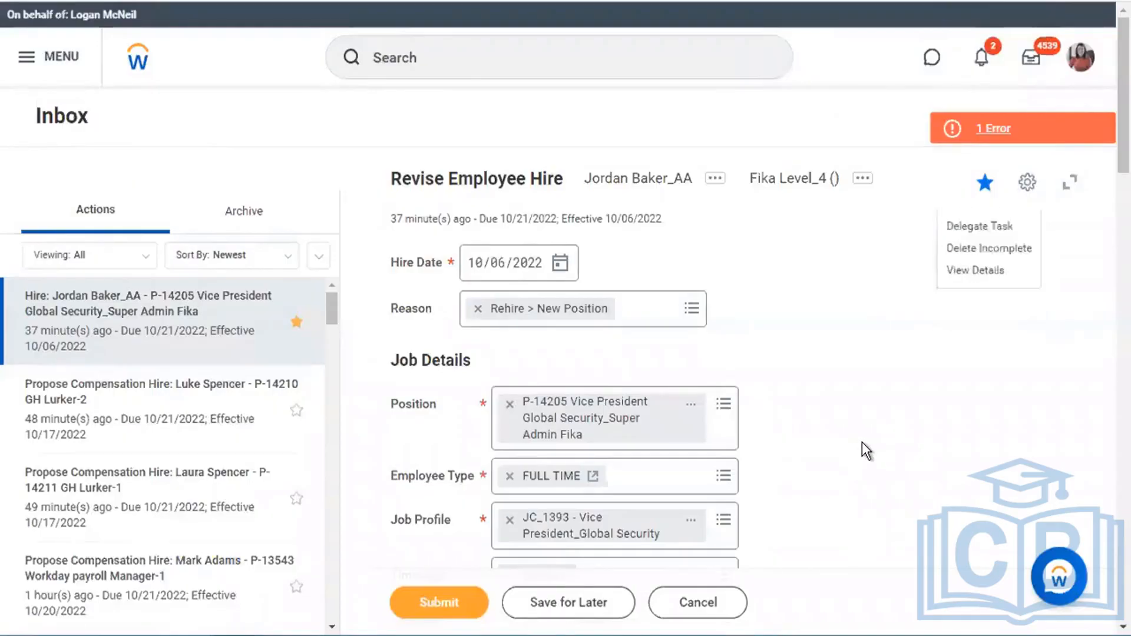
scroll(862, 443, "down", 6)
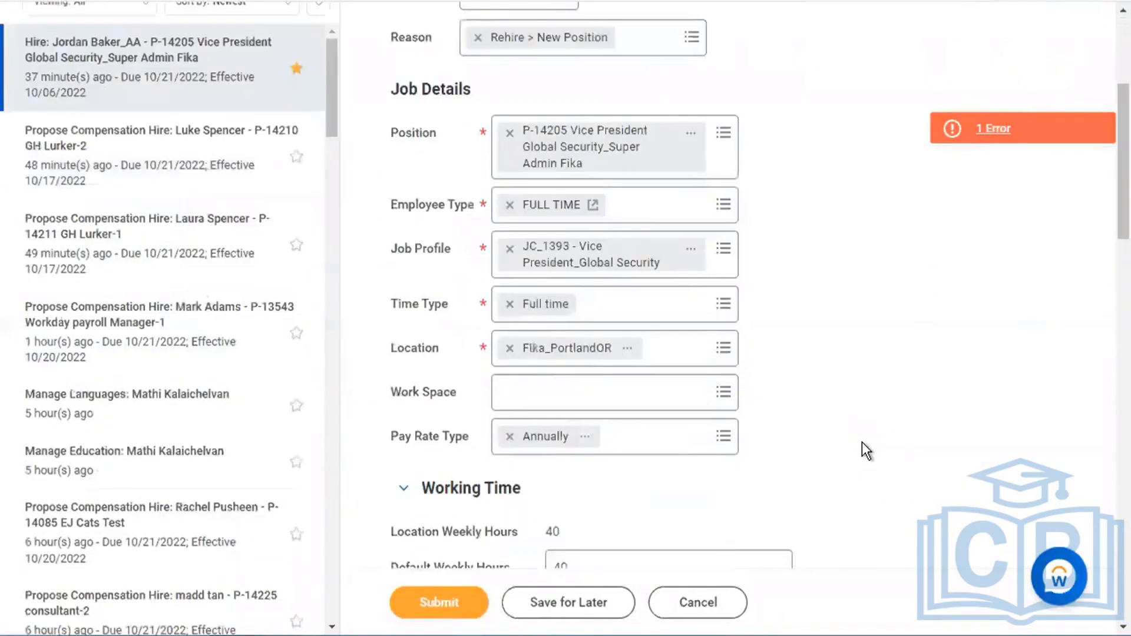
scroll(861, 442, "down", 5)
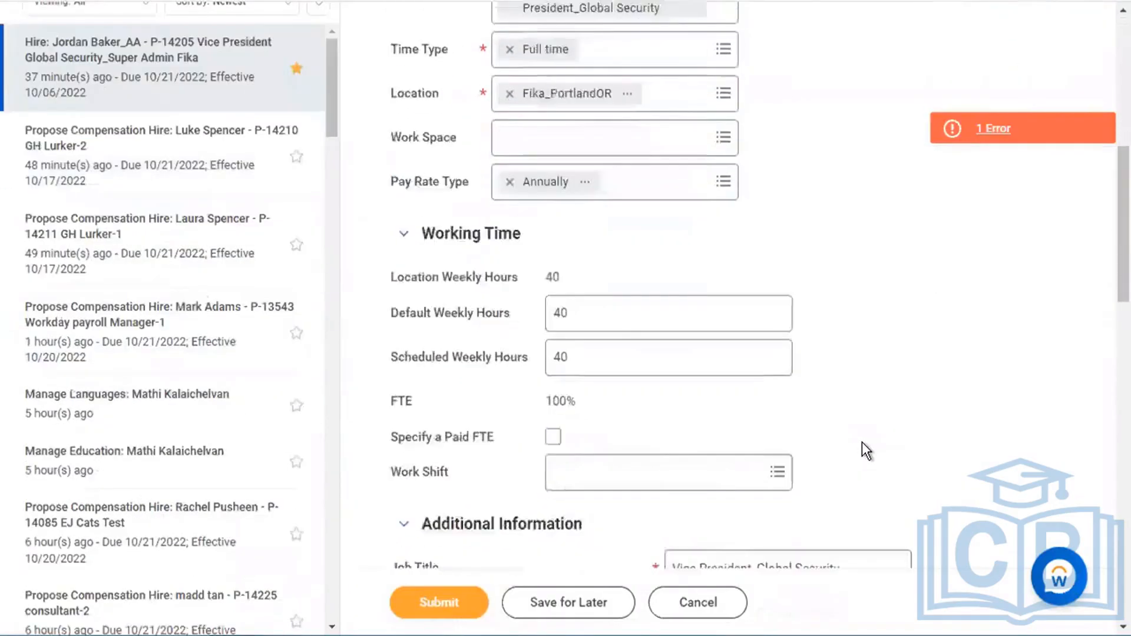
scroll(862, 444, "down", 7)
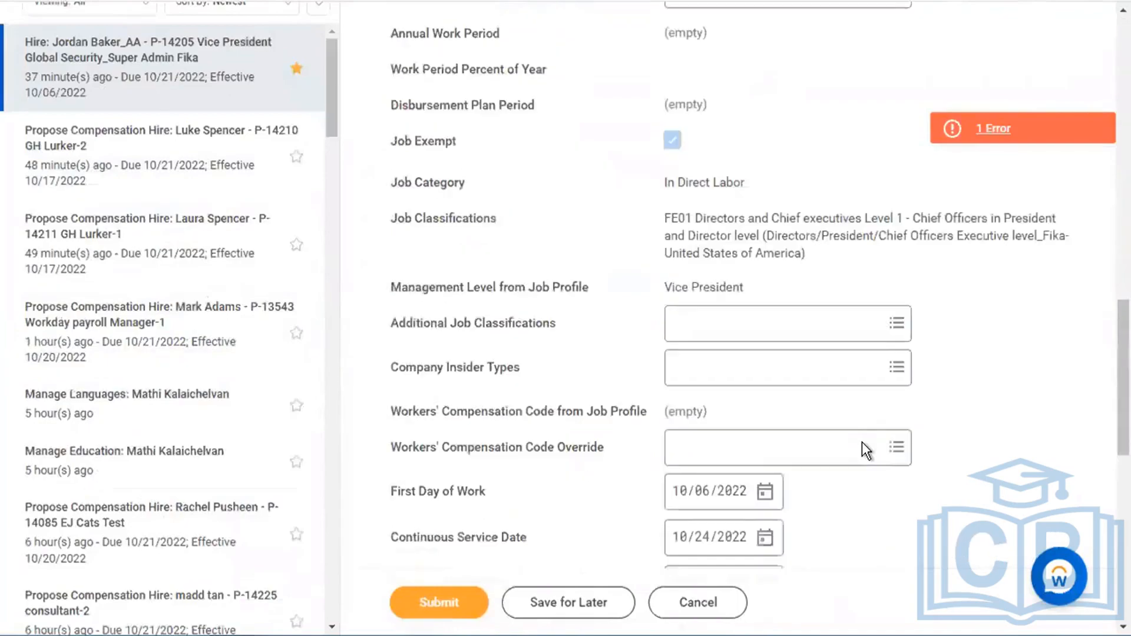
scroll(862, 442, "down", 5)
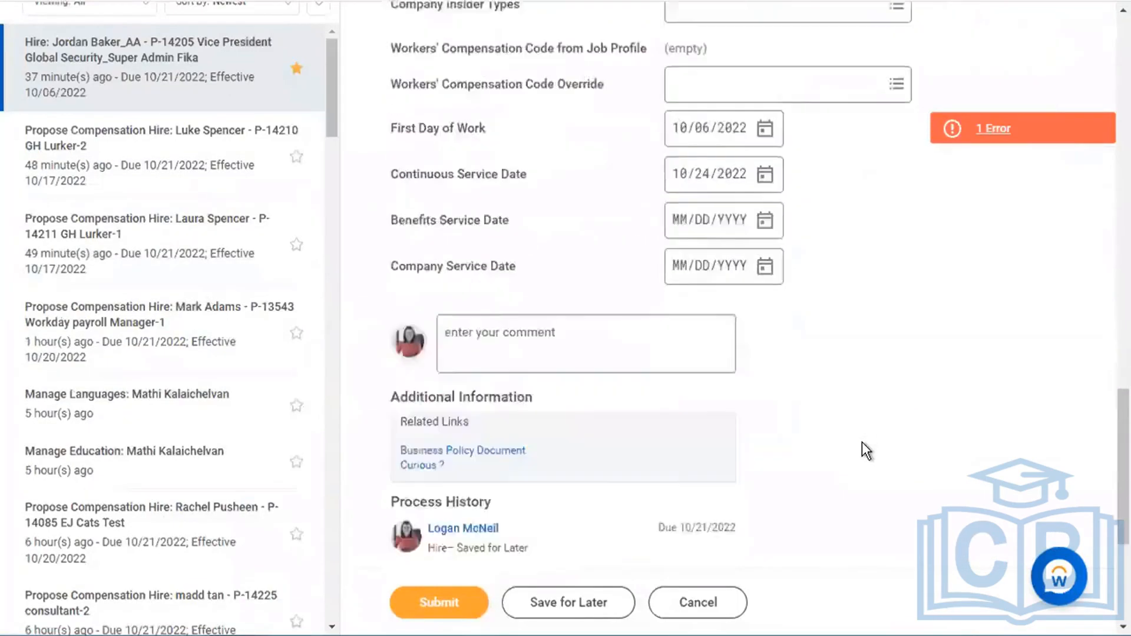
scroll(861, 442, "down", 3)
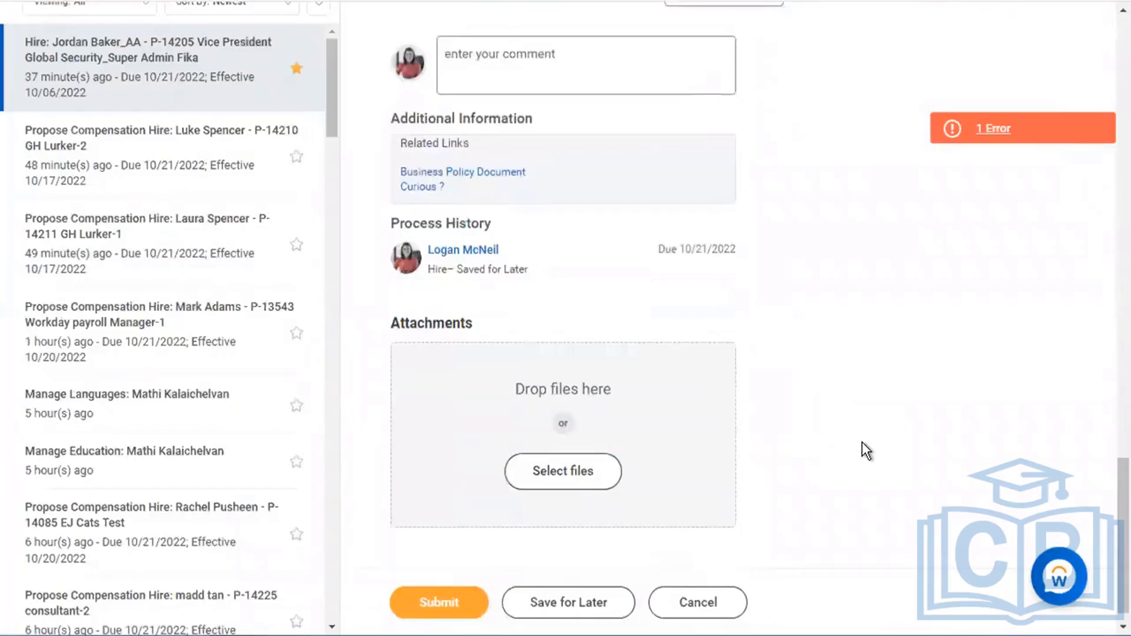
scroll(861, 442, "down", 1)
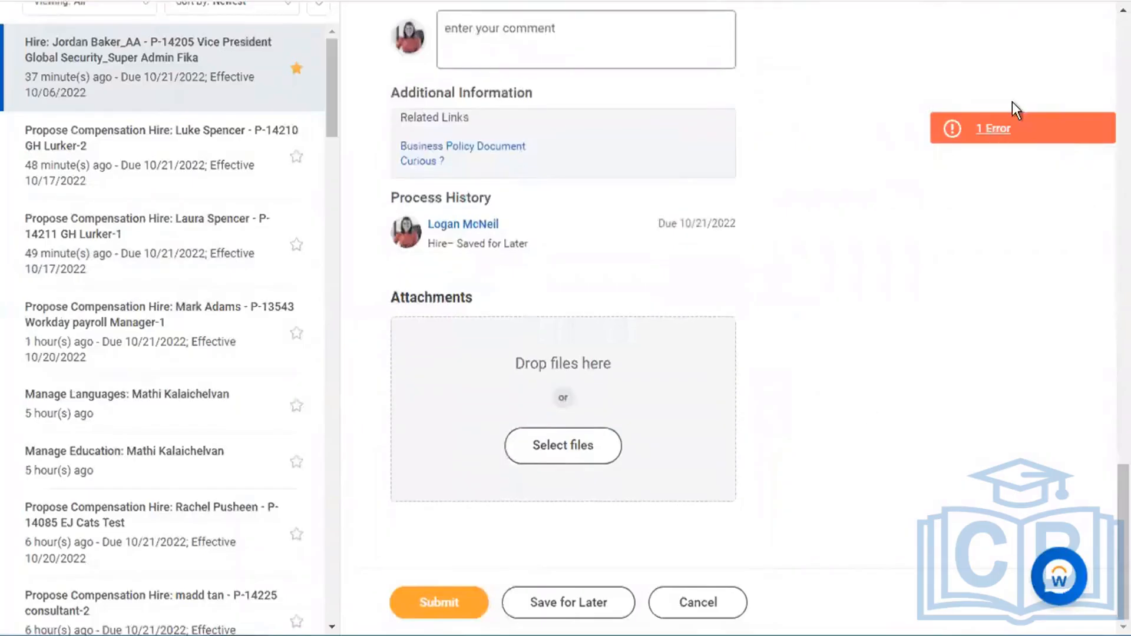
left_click(1002, 129)
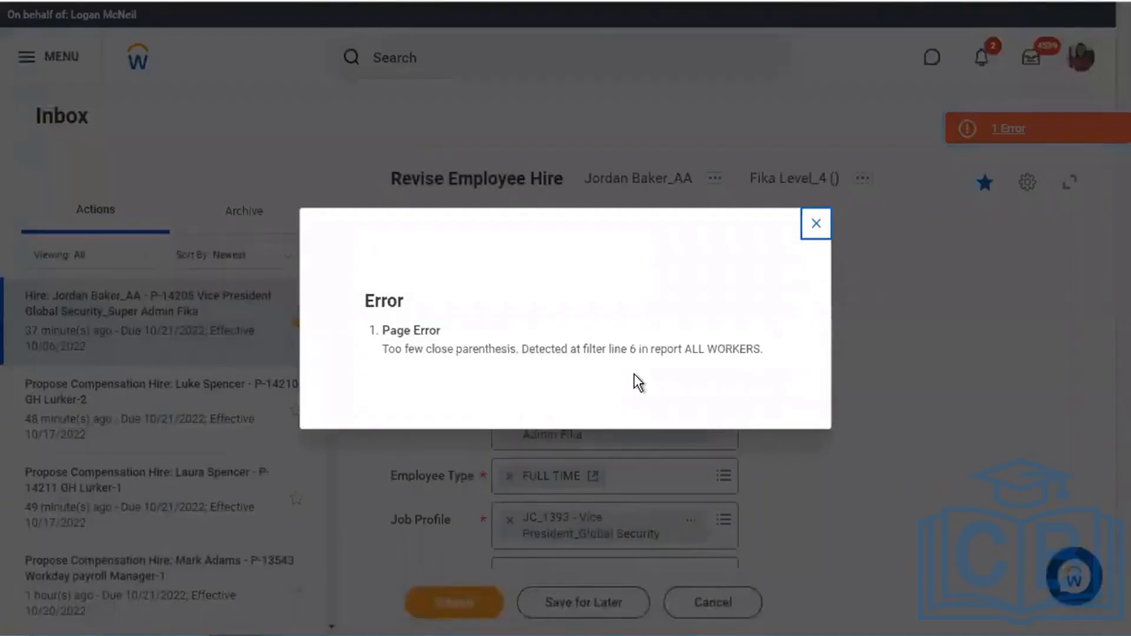
- Close the error details and leave the Revise Employee Hire form for home, discarding its unsaved changes
left_click(816, 226)
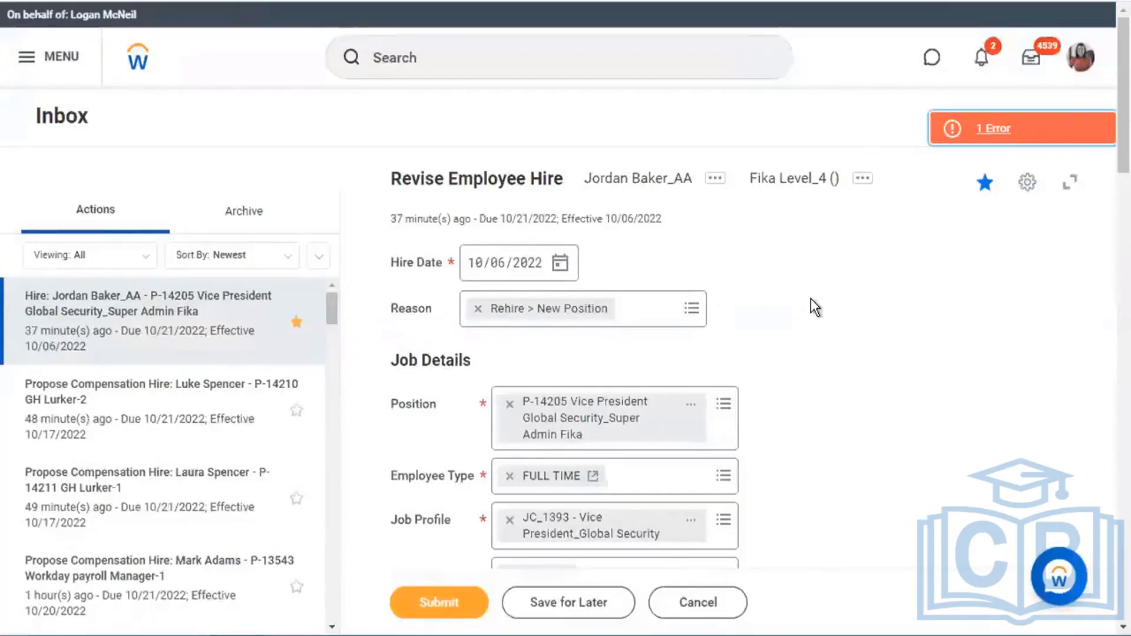
left_click(1026, 187)
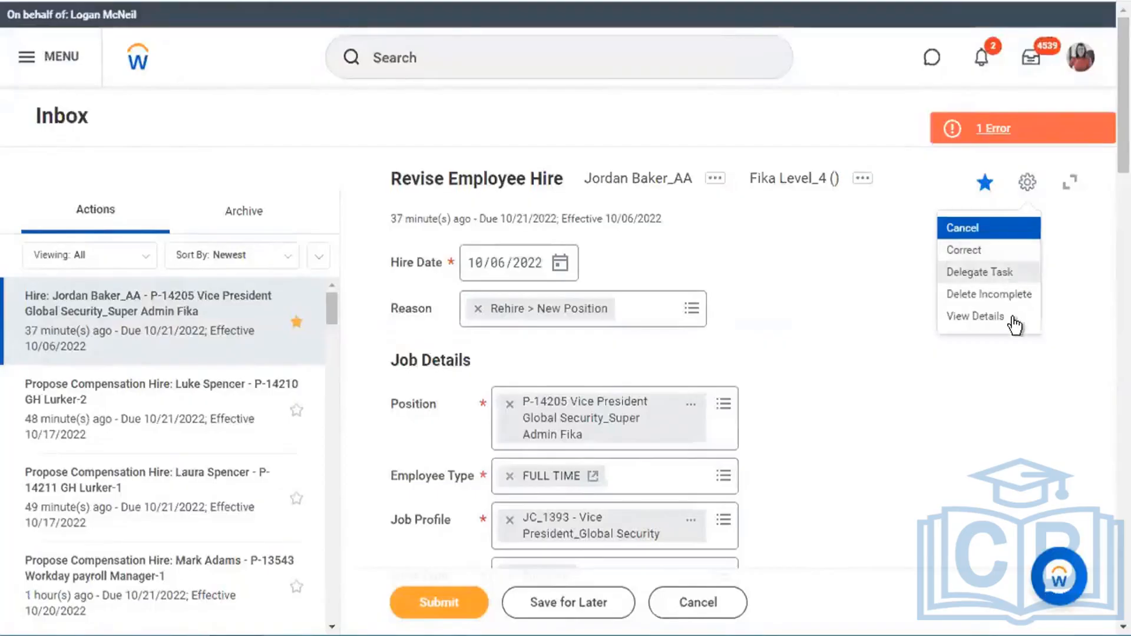
key("Return")
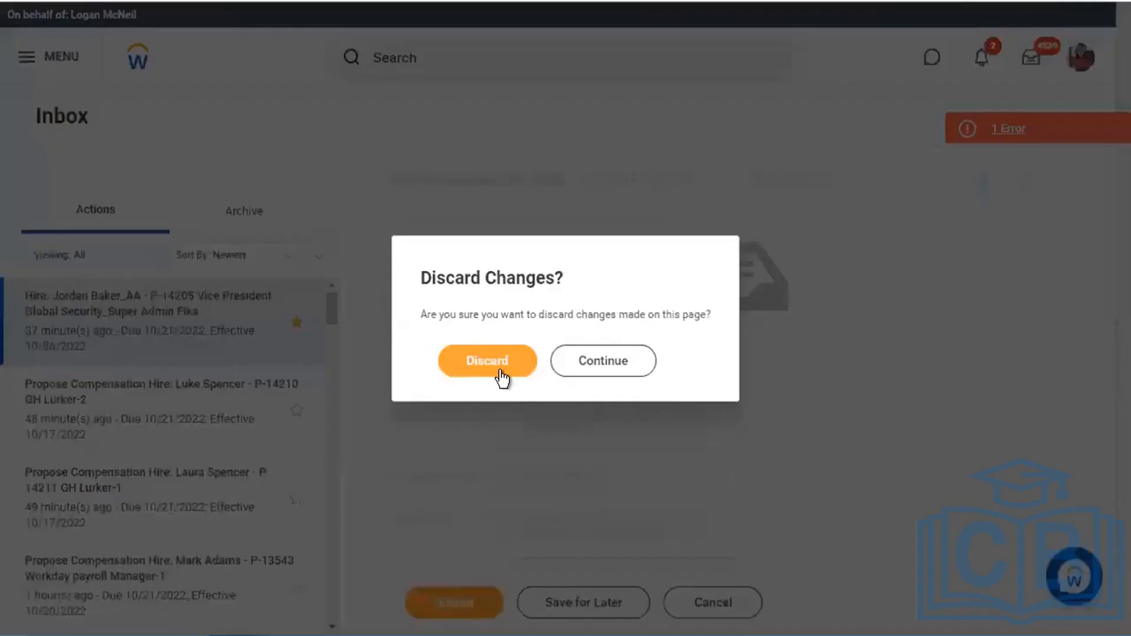
left_click(581, 369)
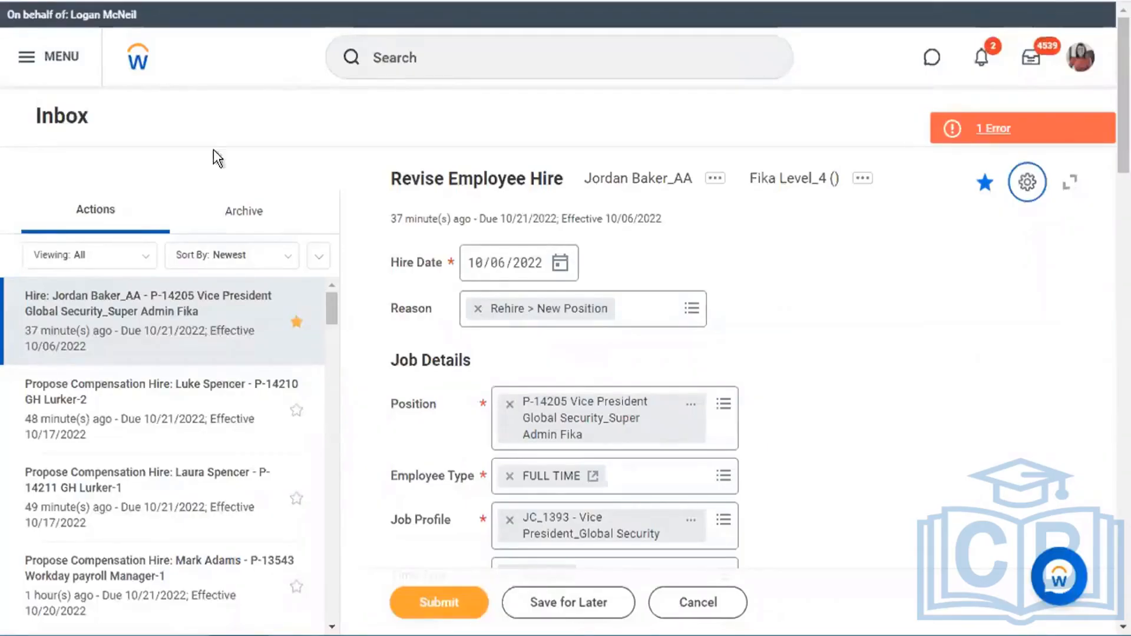
left_click(139, 66)
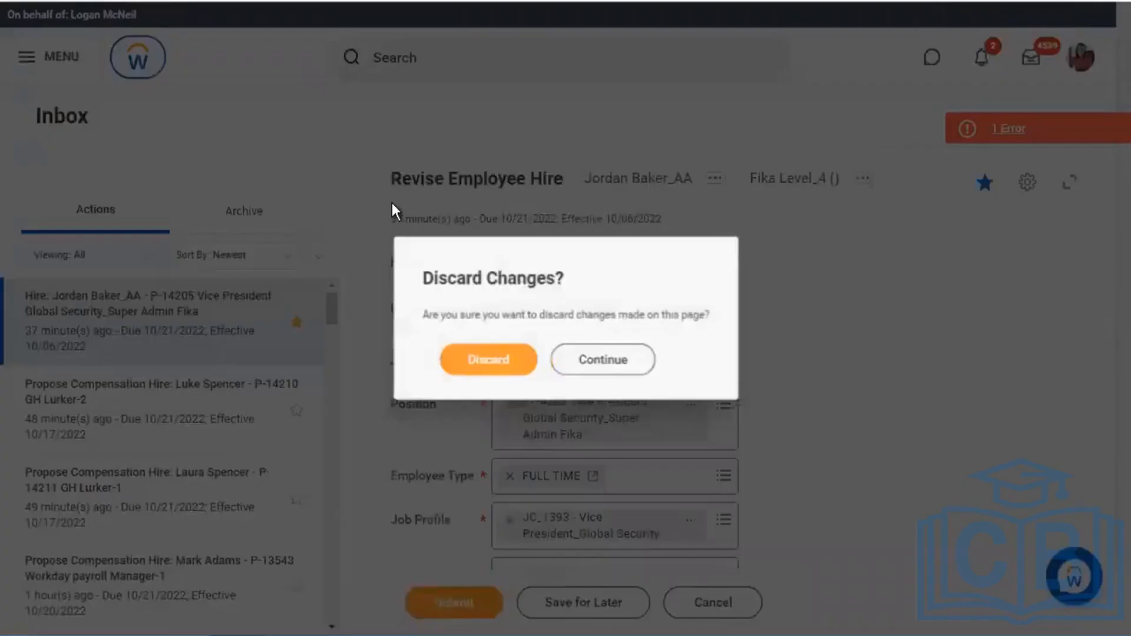
left_click(514, 371)
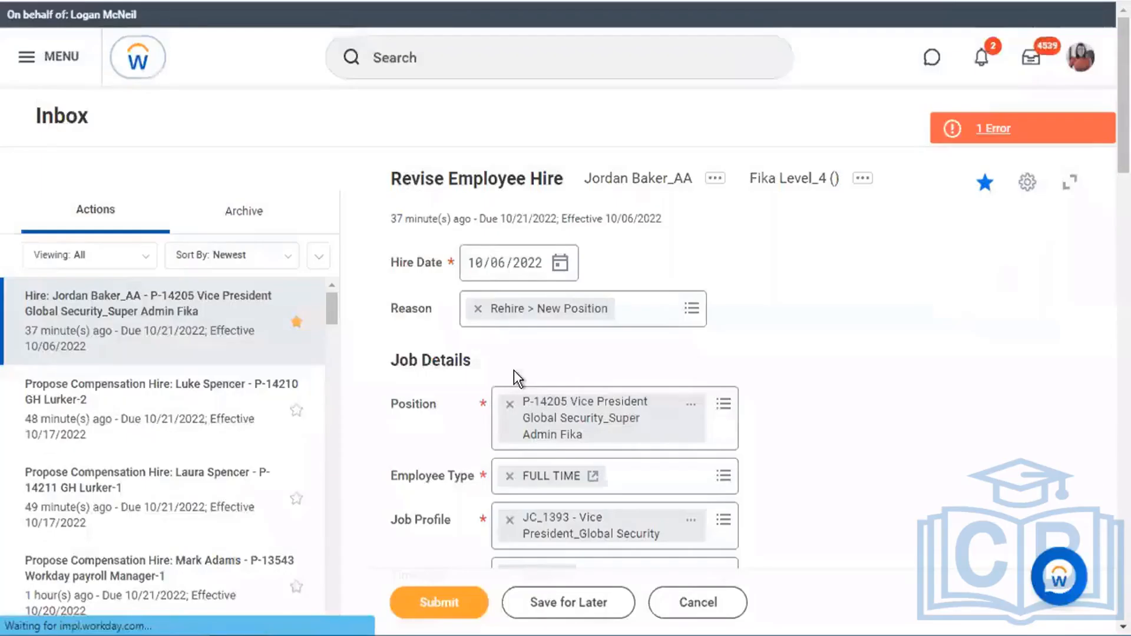
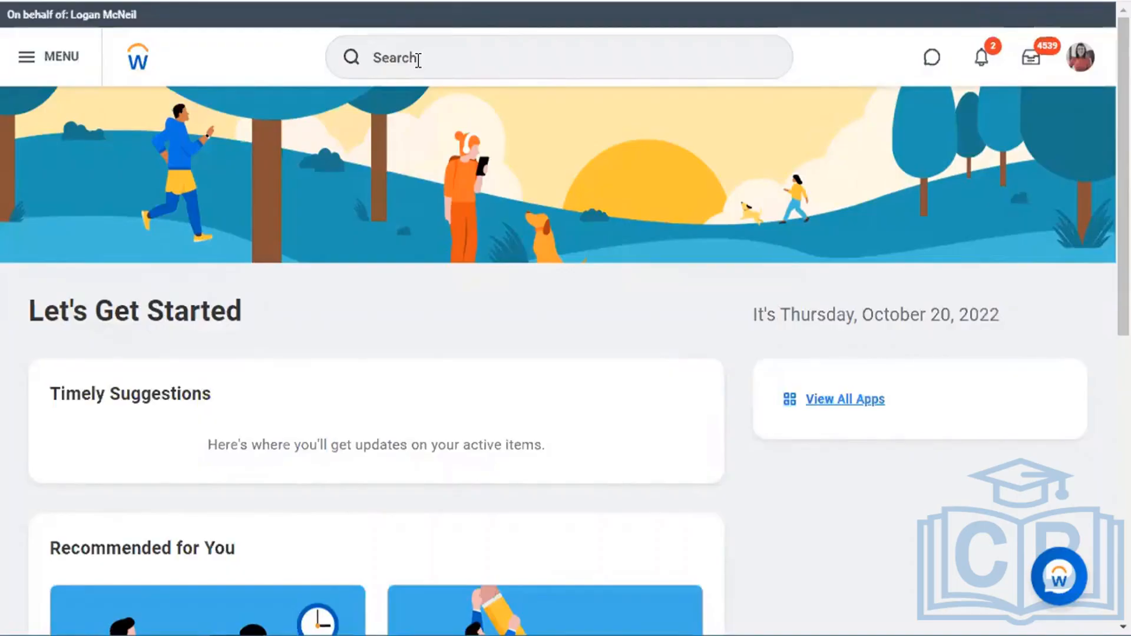
- Search 'CREATE SEC GROU' and open the Create Security Group task
left_click(418, 60)
type("CREATE")
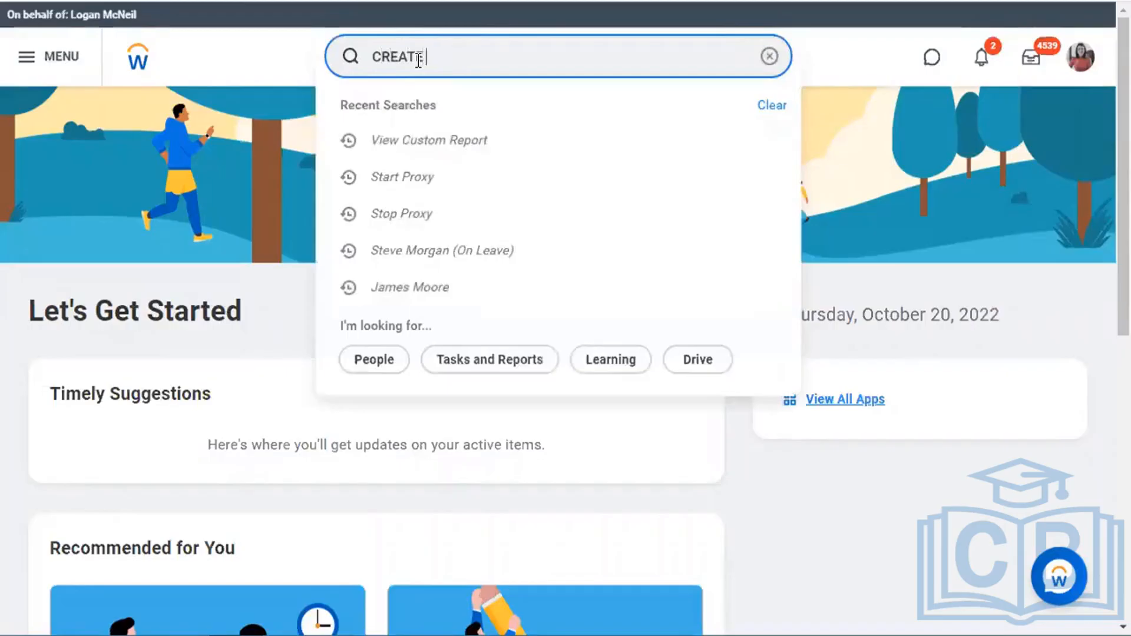
type(" SEC GROU")
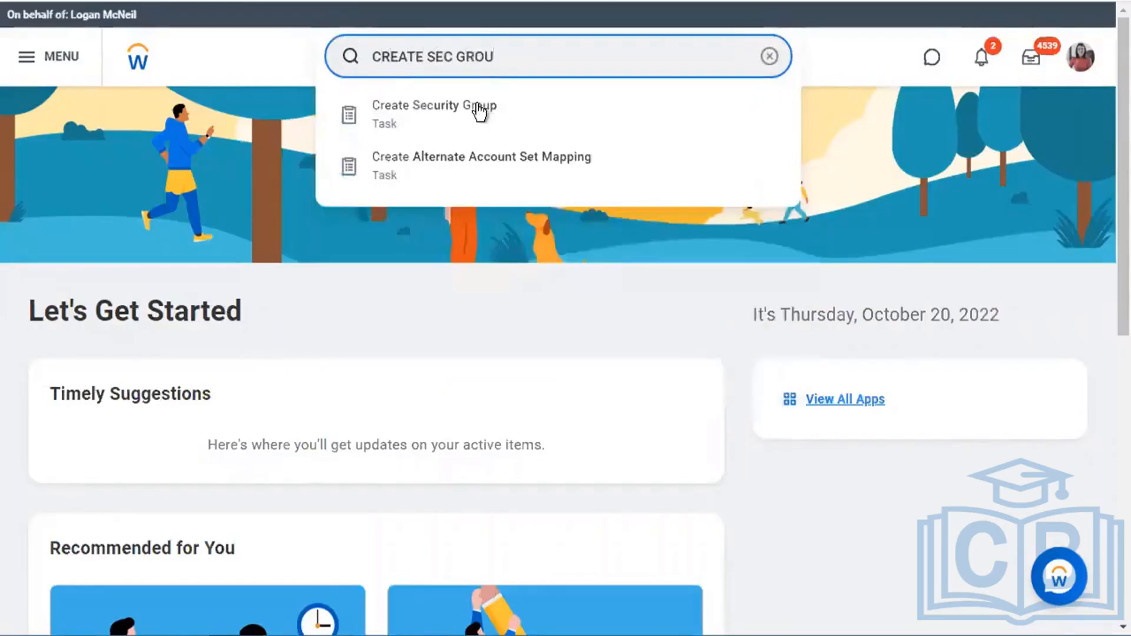
left_click(480, 111)
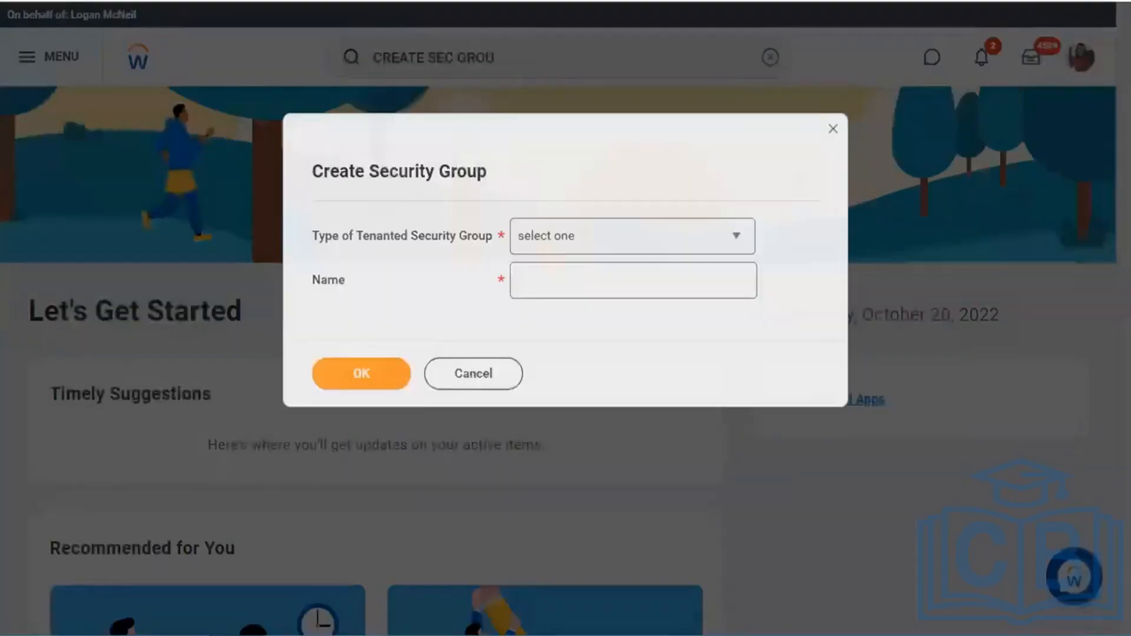
- Set the group type to Role-Based Security Group (Constrained)
left_click(688, 249)
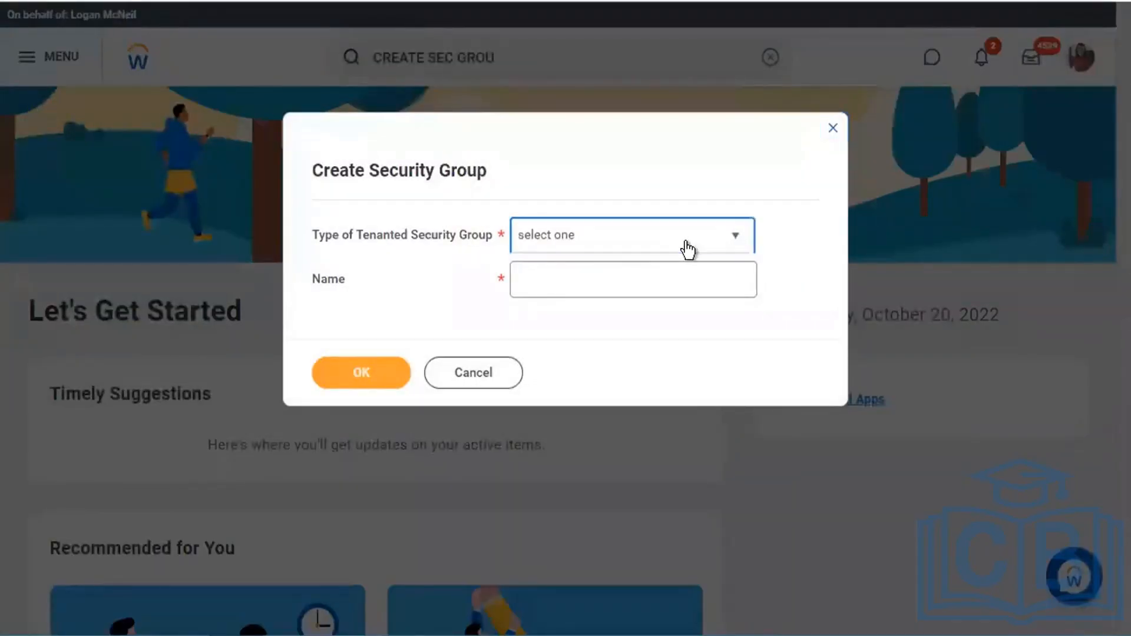
scroll(648, 433, "down", 5)
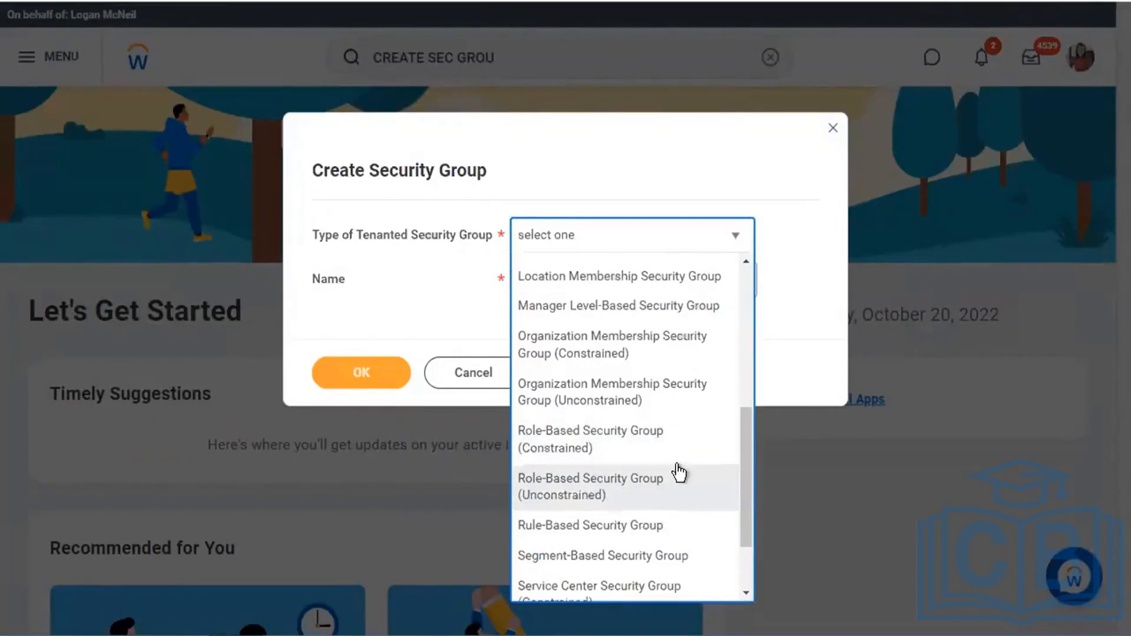
left_click(612, 448)
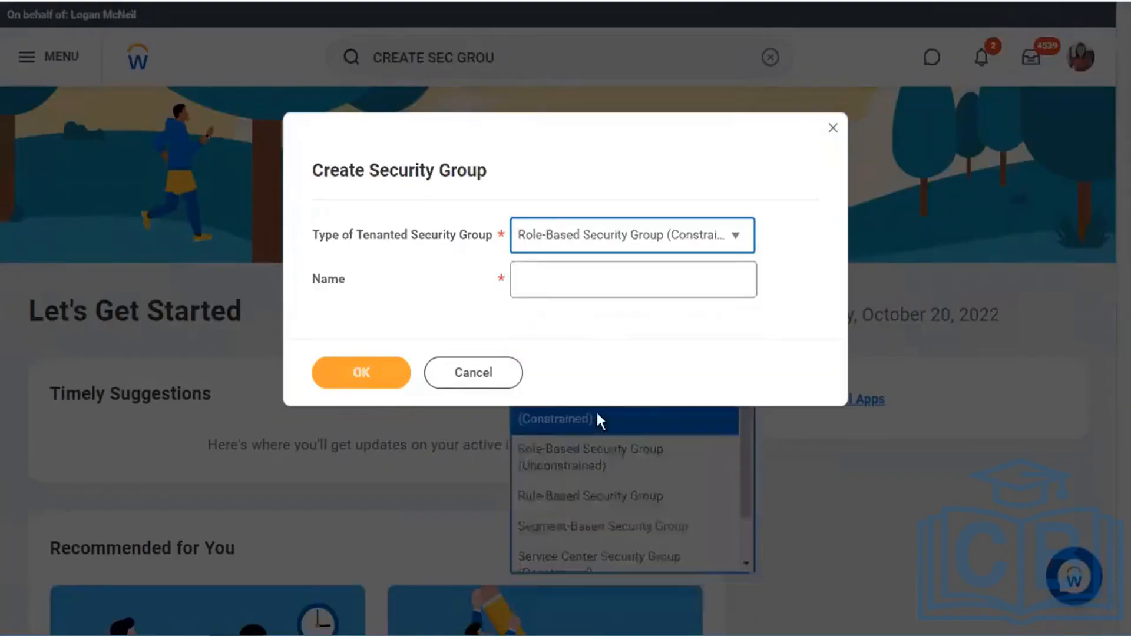
- Name the group 'Flexgun_HR_Partner (Role-Based)', fixing typos, and submit it
left_click(629, 286)
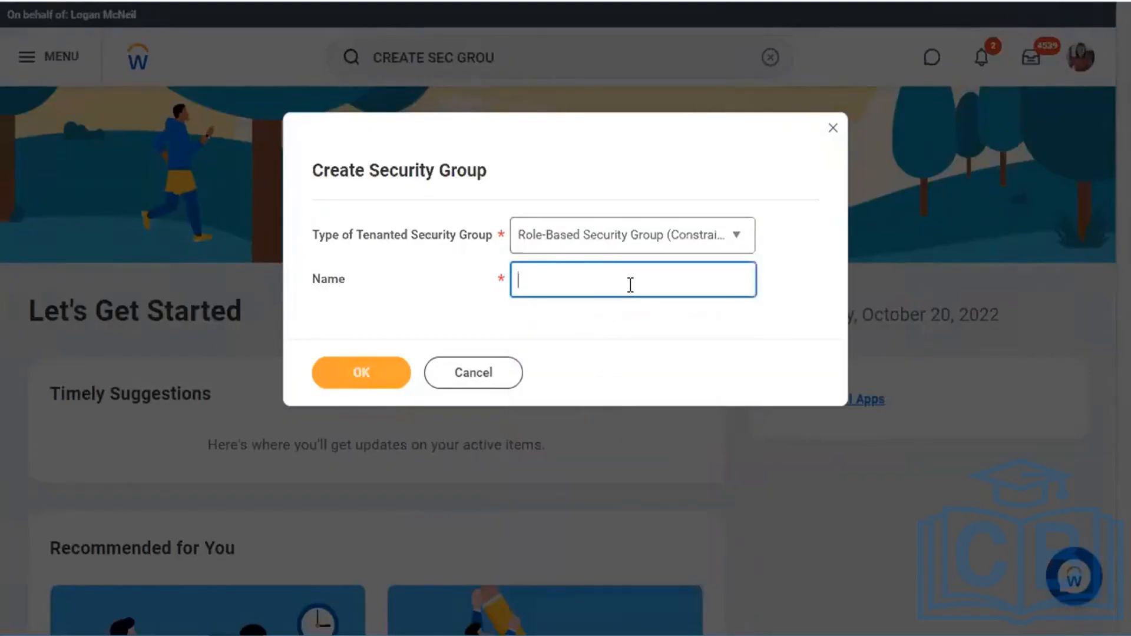
type("fLEXGUN - hr")
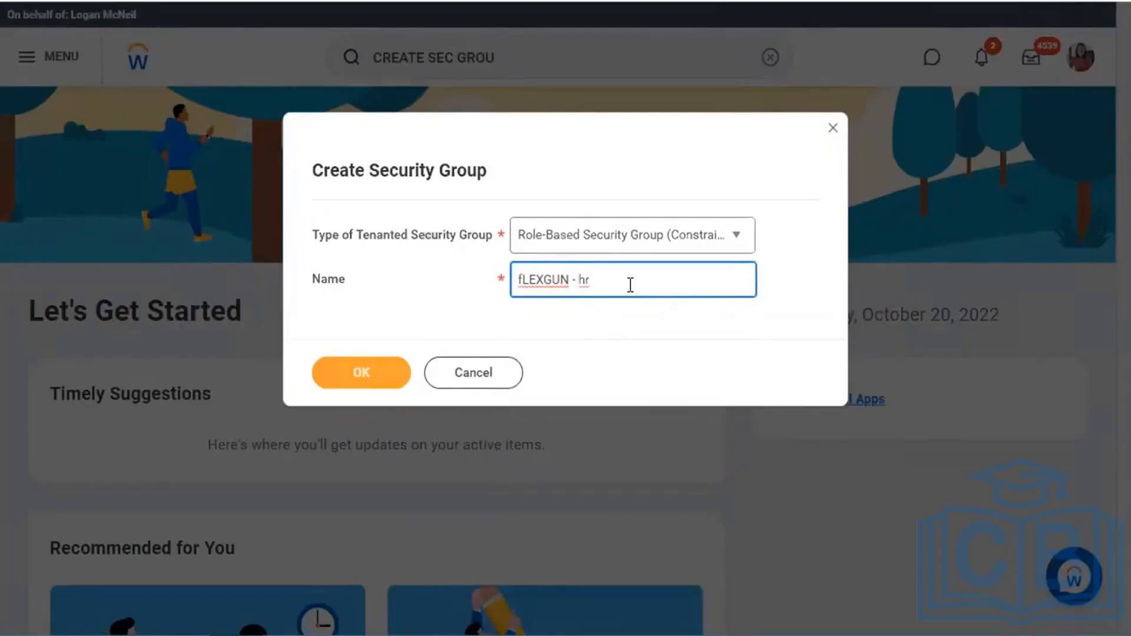
key("BackSpace")
key("BackSpace")
key("BackSpace")
key("BackSpace")
key("BackSpace")
key("BackSpace")
key("BackSpace")
key("BackSpace")
key("BackSpace")
key("BackSpace")
key("BackSpace")
key("BackSpace")
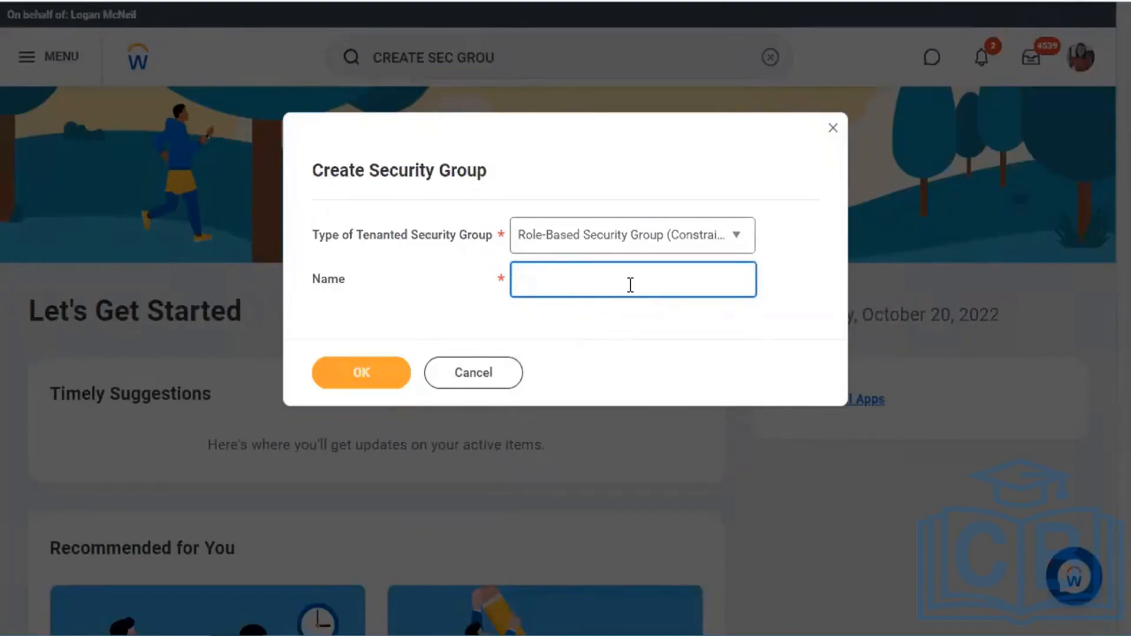
type("Flexgun_HR_PA")
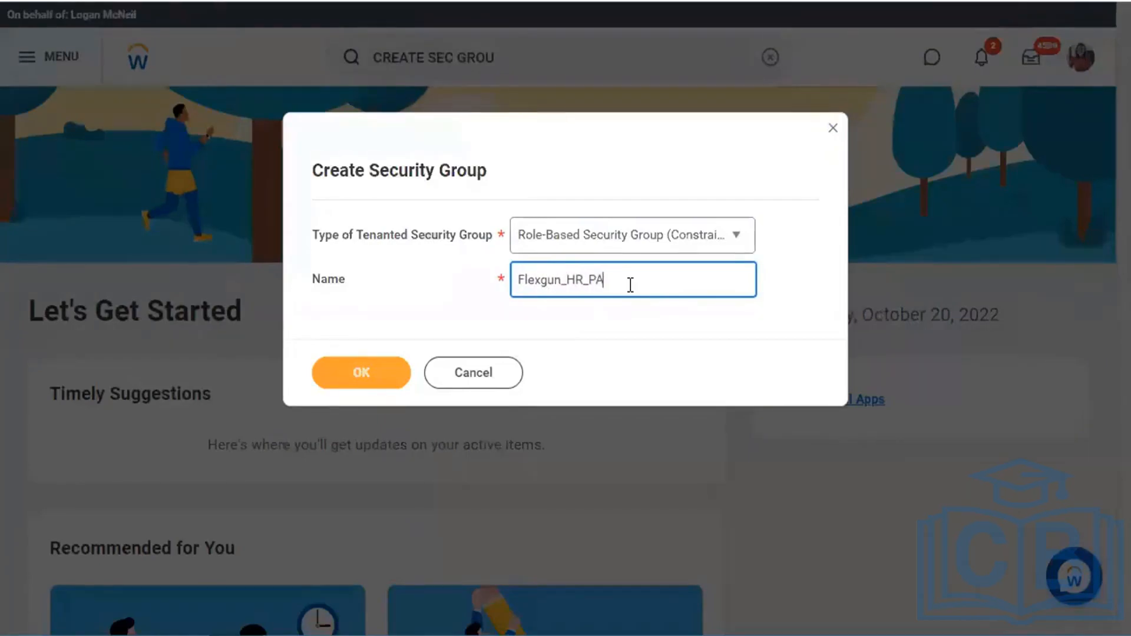
type("rtner (Role-Based)")
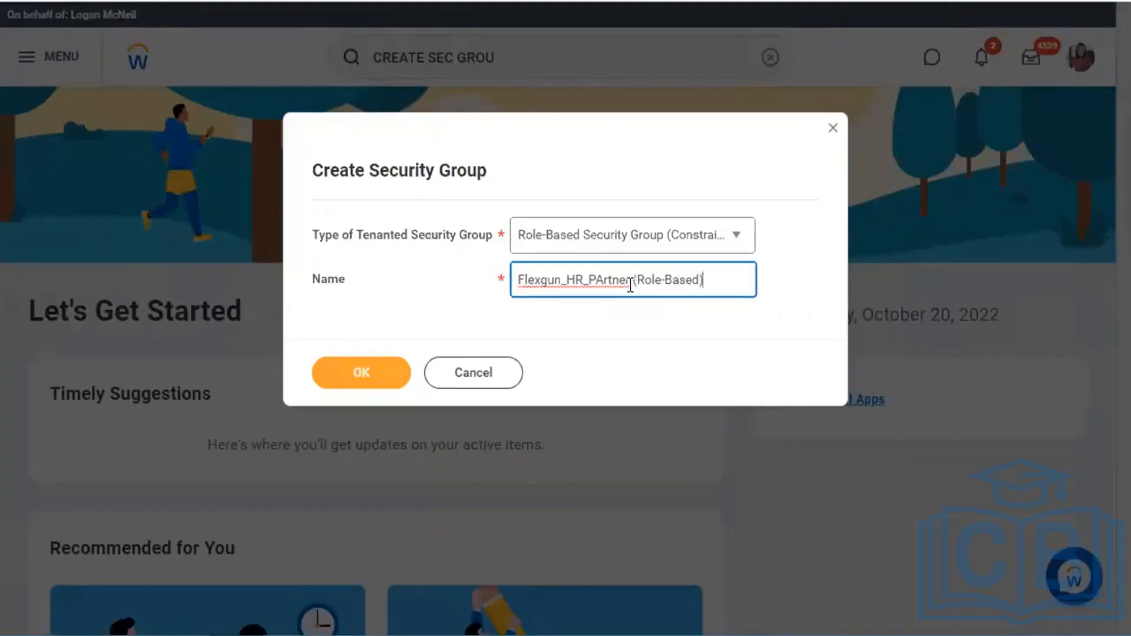
left_click(631, 281)
left_click(602, 277)
key("BackSpace")
type("a")
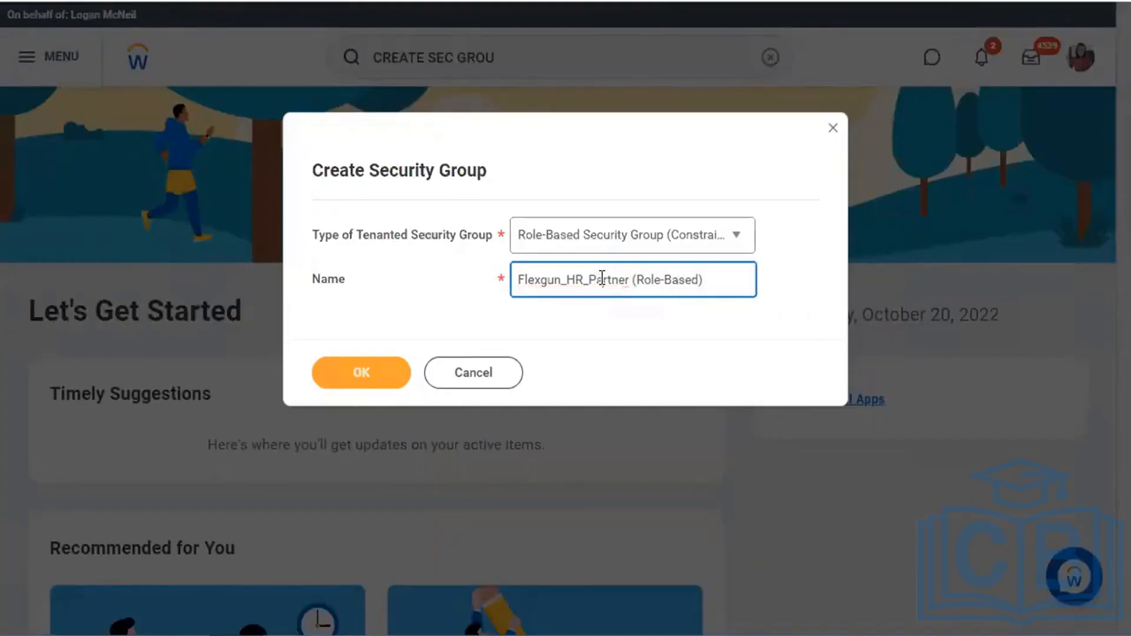
left_click(365, 381)
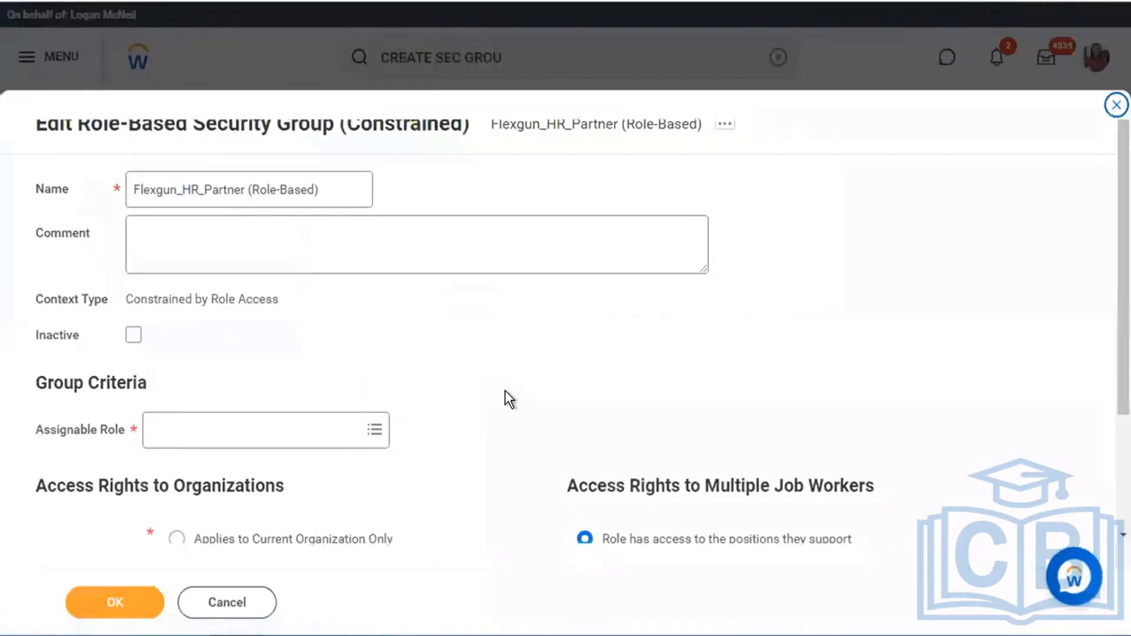
- Highlight the Assignable Role and Access Rights headings, then open the Assignable Role choices
scroll(453, 384, "down", 2)
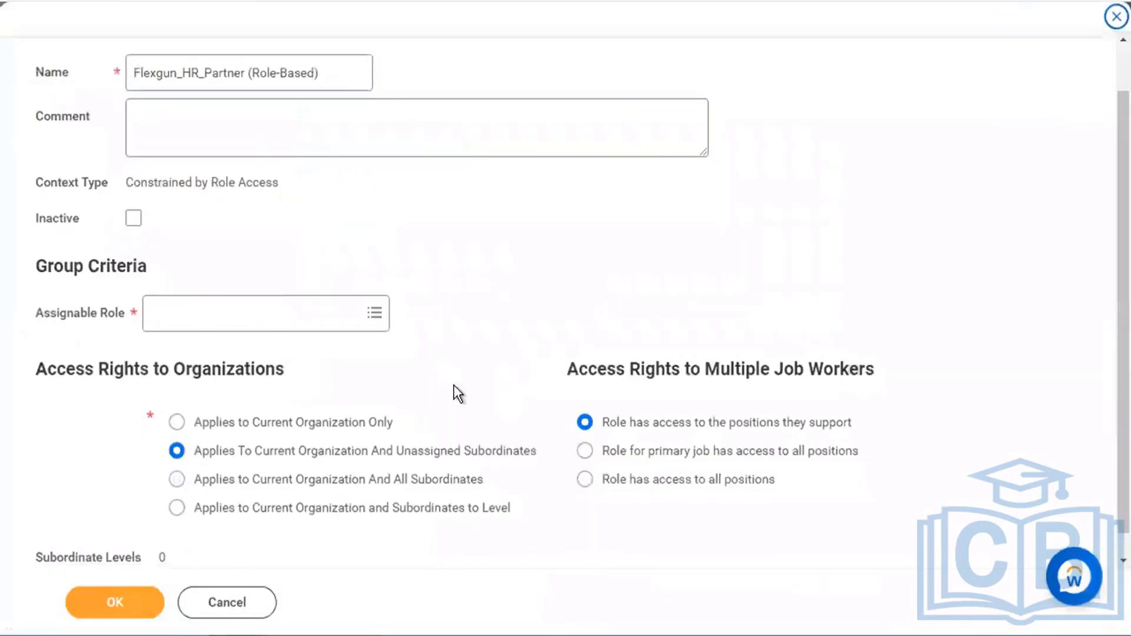
left_click_drag(37, 313, 118, 317)
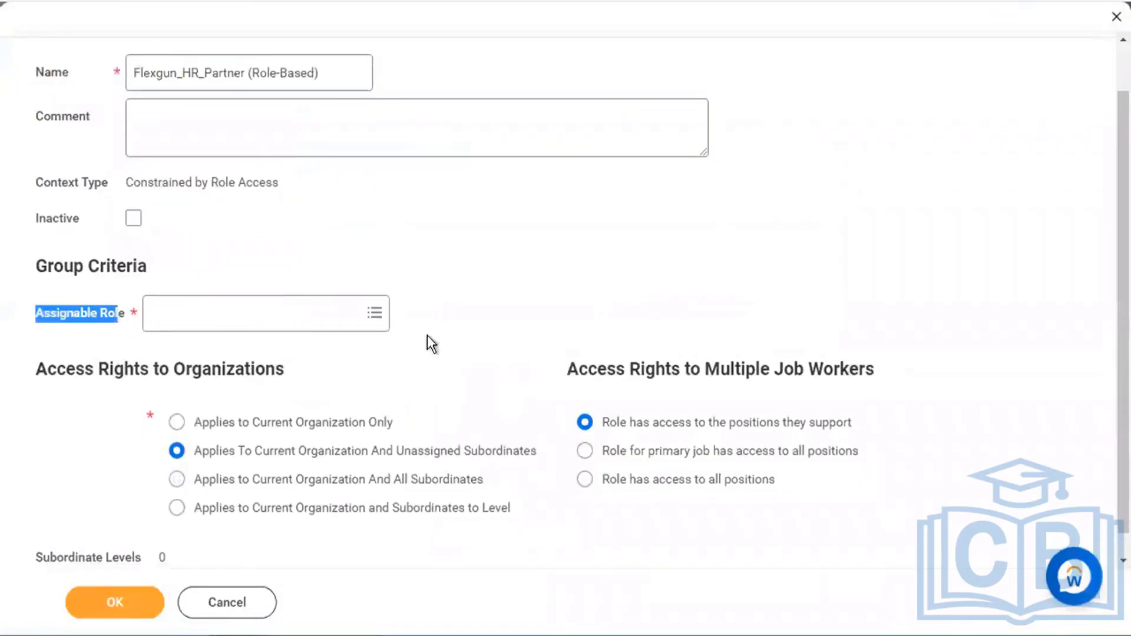
left_click(476, 408)
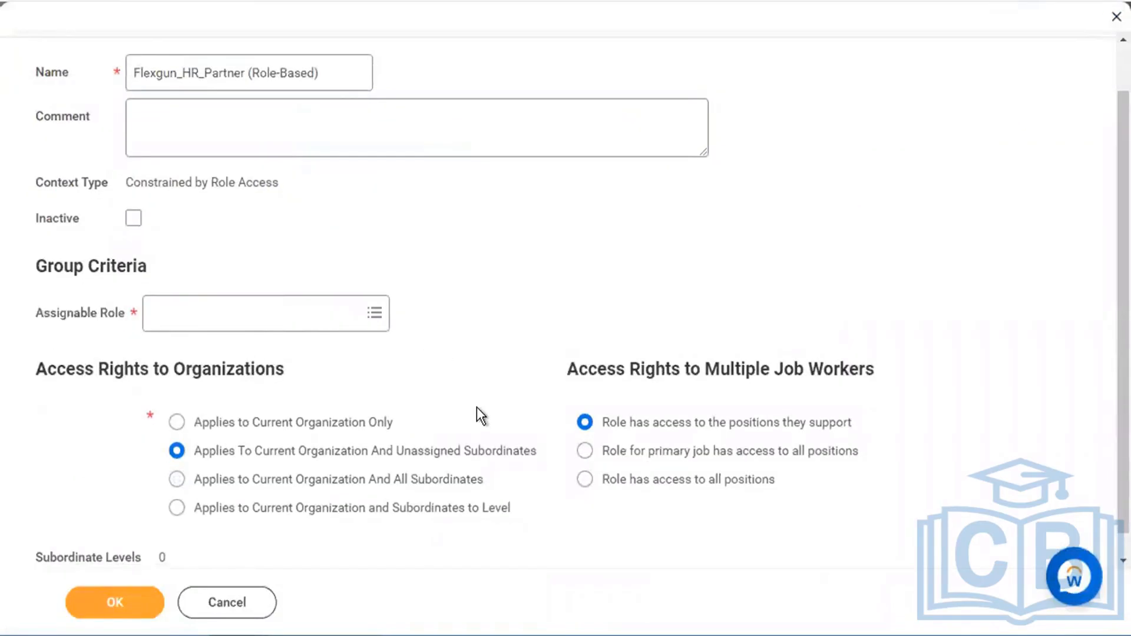
scroll(476, 408, "down", 1)
left_click_drag(36, 347, 327, 347)
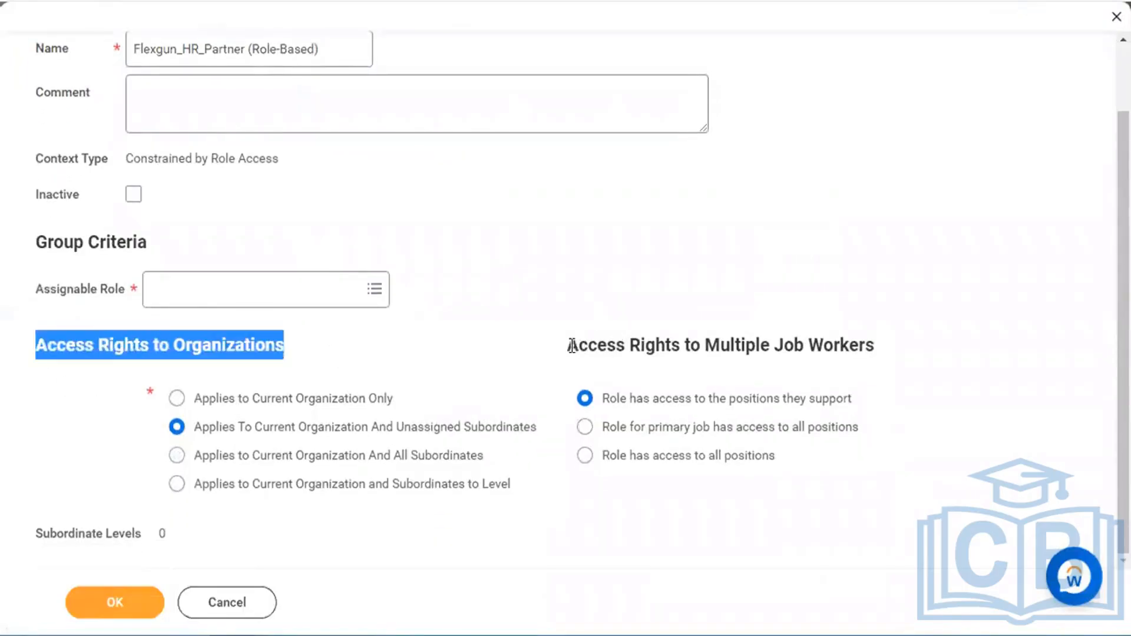
left_click_drag(572, 347, 889, 342)
left_click(763, 247)
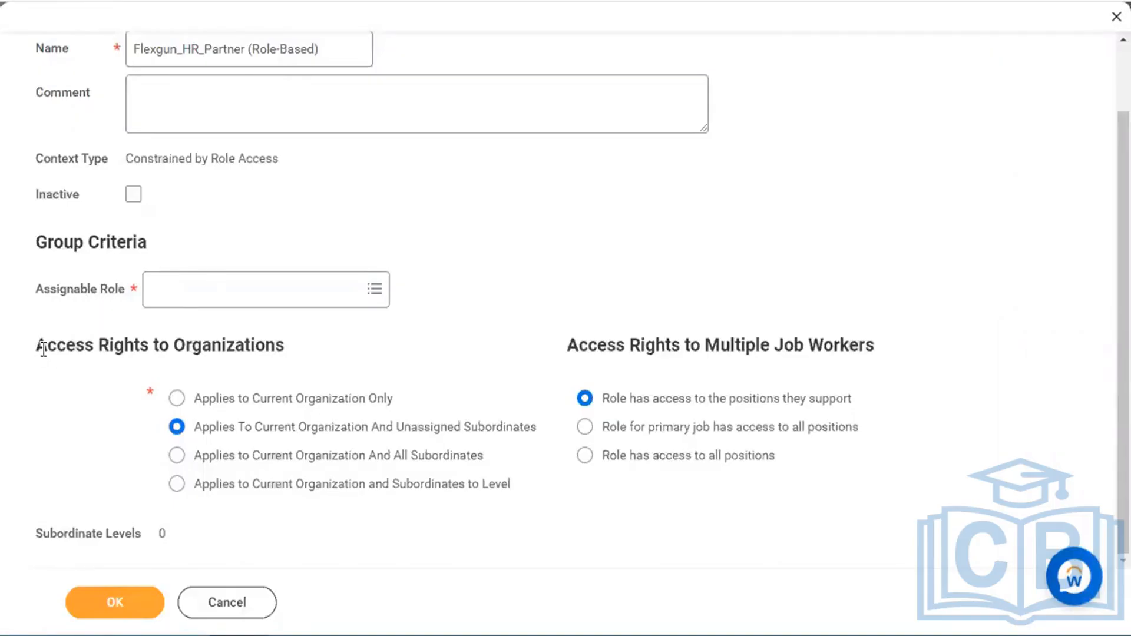
left_click_drag(37, 346, 328, 345)
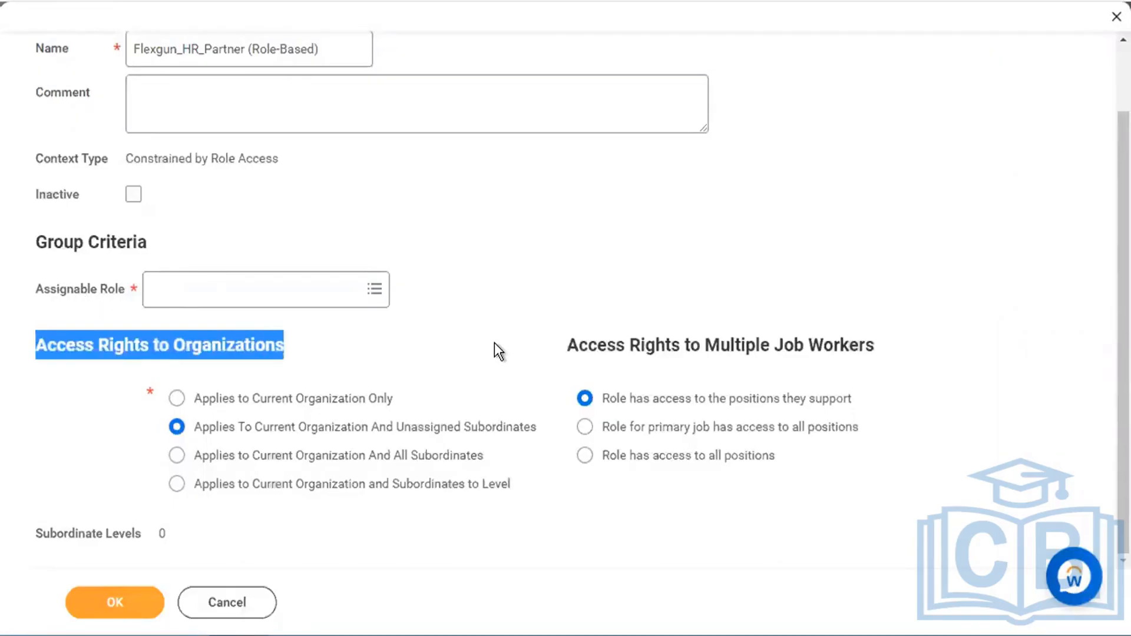
left_click(48, 288)
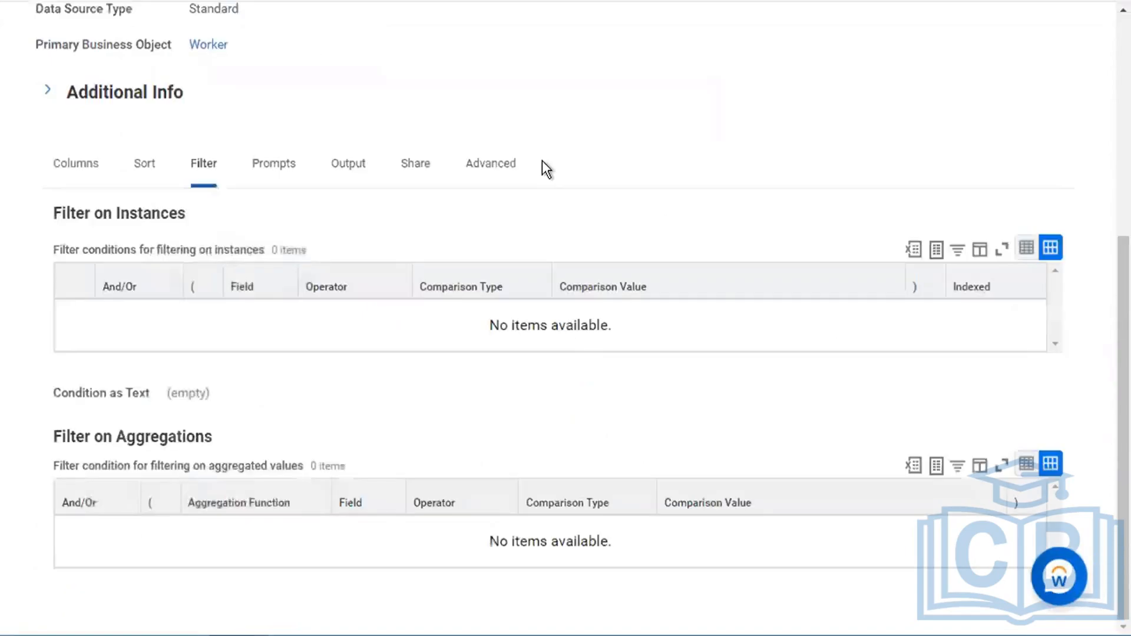
- Replace the search query with 'main assi role' and choose Maintain Assignable Roles
scroll(542, 160, "up", 5)
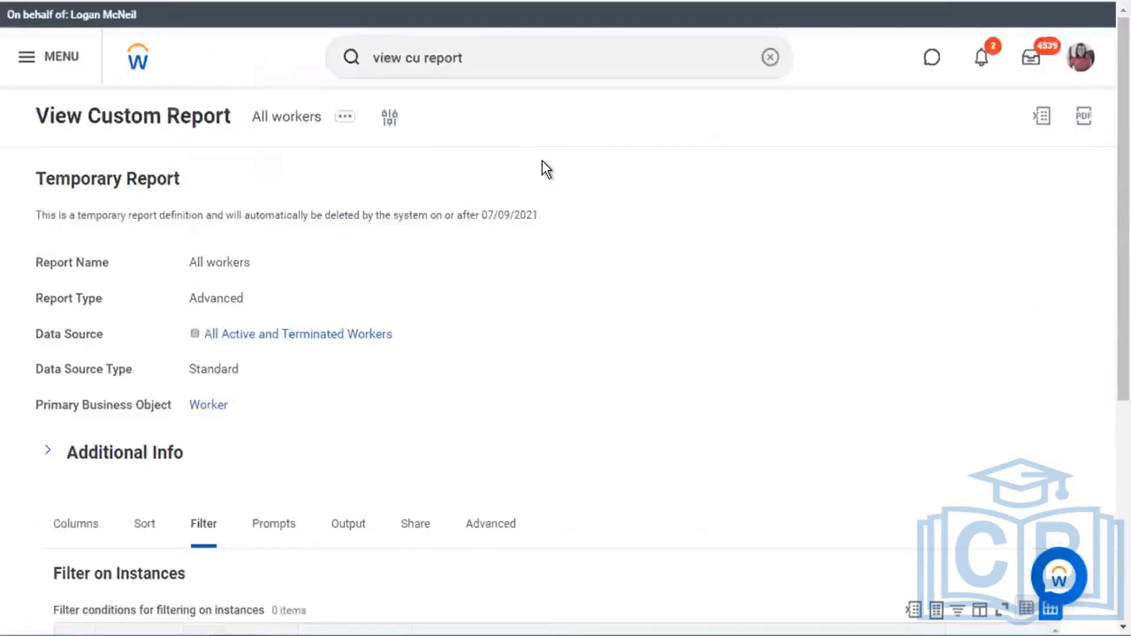
double_click(506, 56)
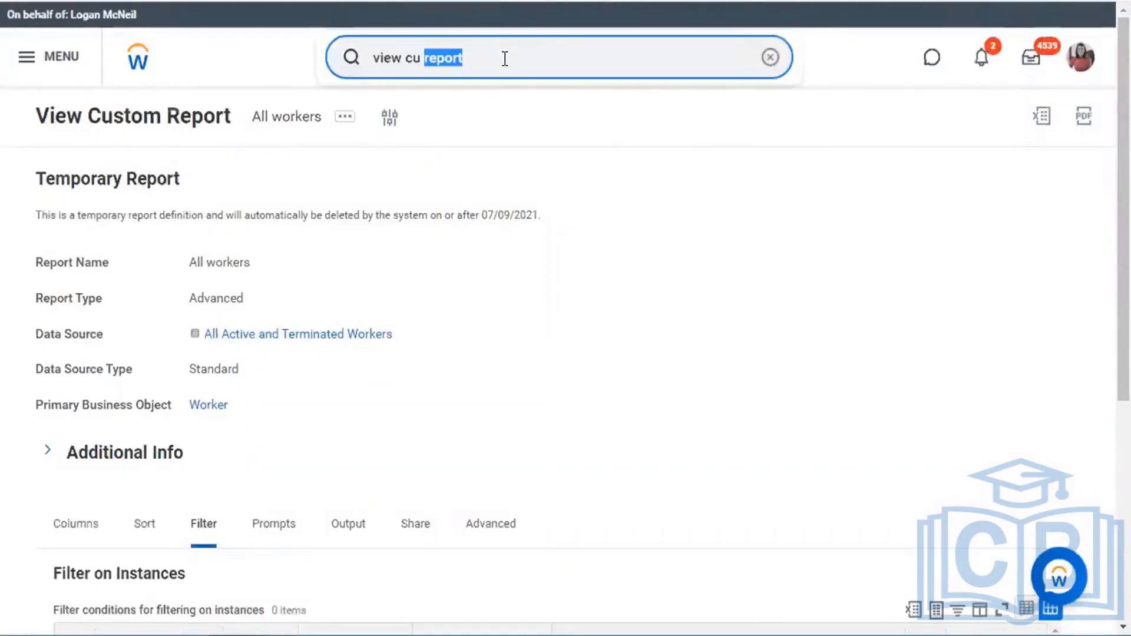
triple_click(505, 57)
type("main")
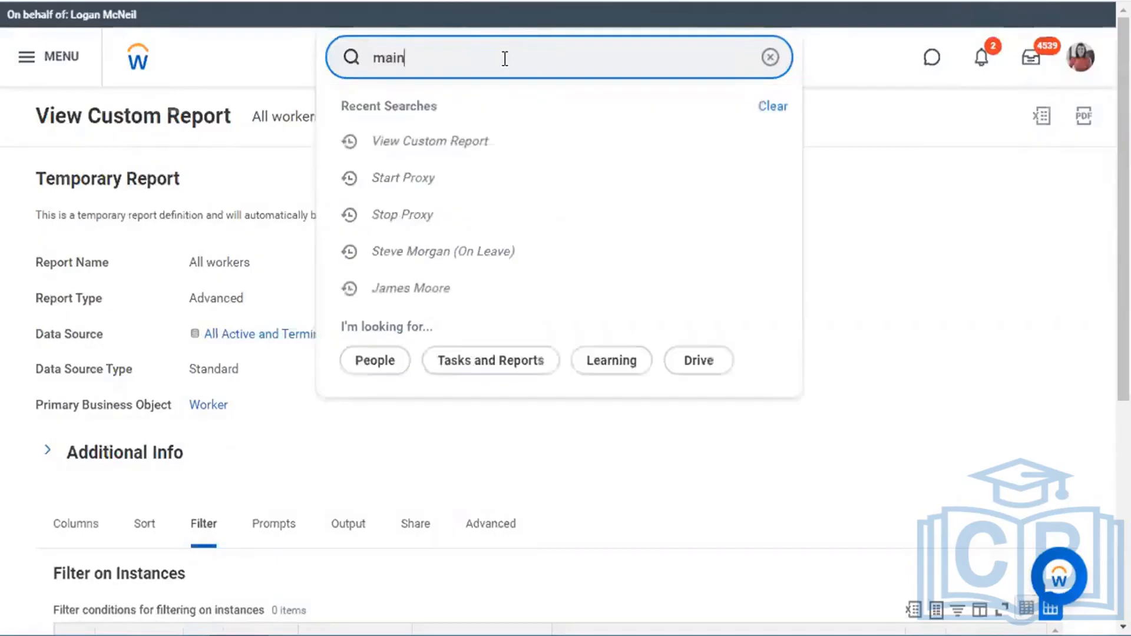
type(" assi role")
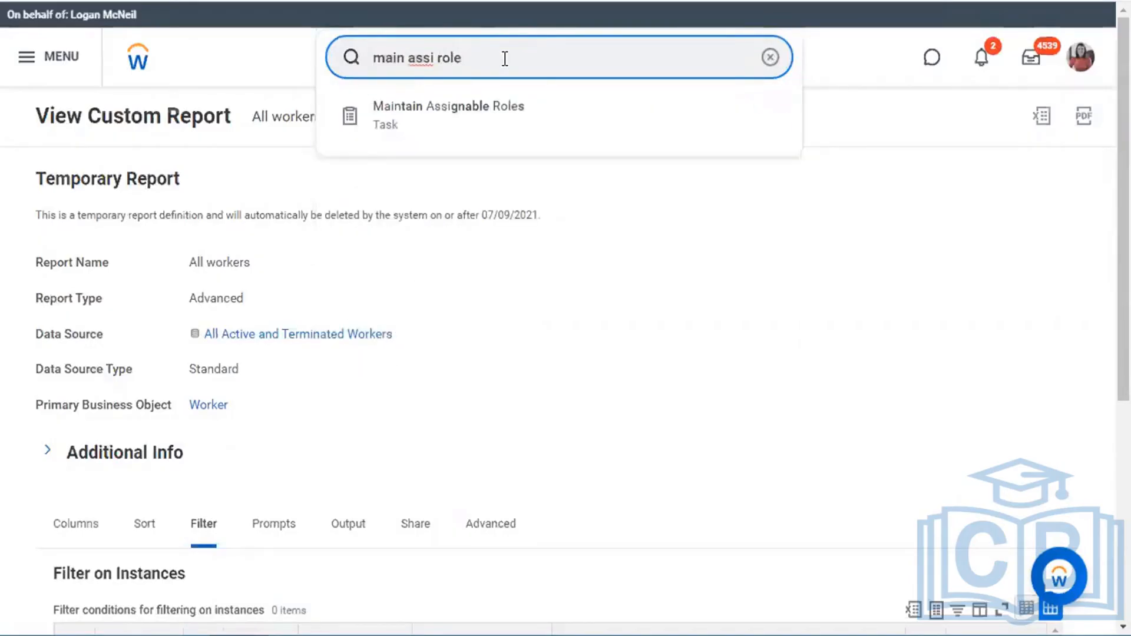
key("Down")
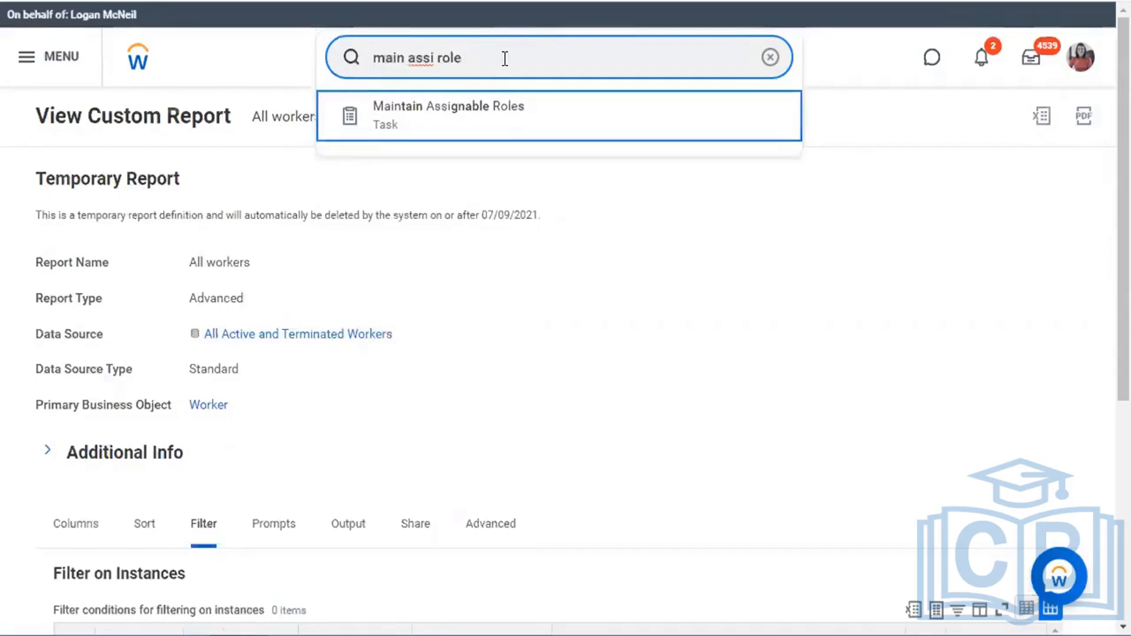
left_click(494, 125)
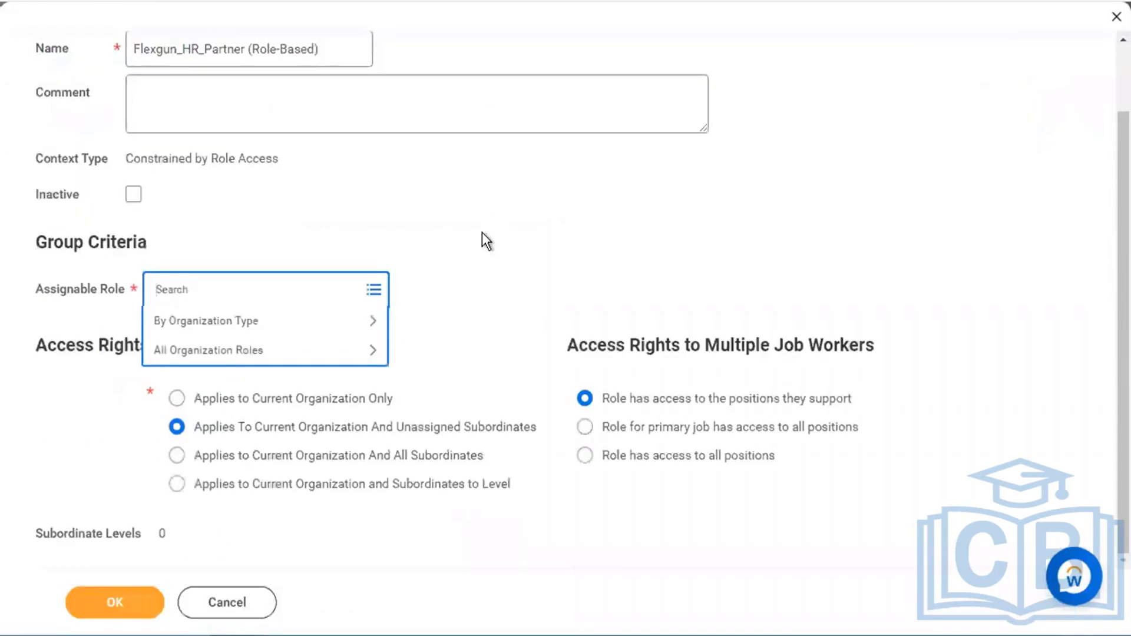
- Close the assignable role choices and highlight the security group's name text
left_click(482, 232)
scroll(482, 232, "up", 2)
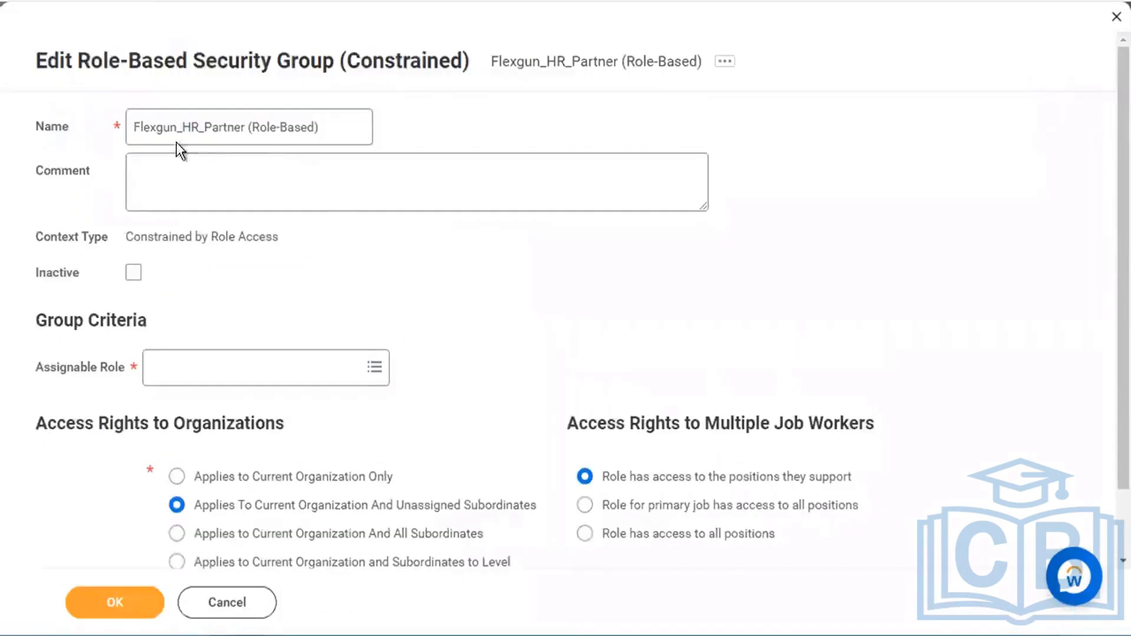
left_click_drag(135, 127, 380, 119)
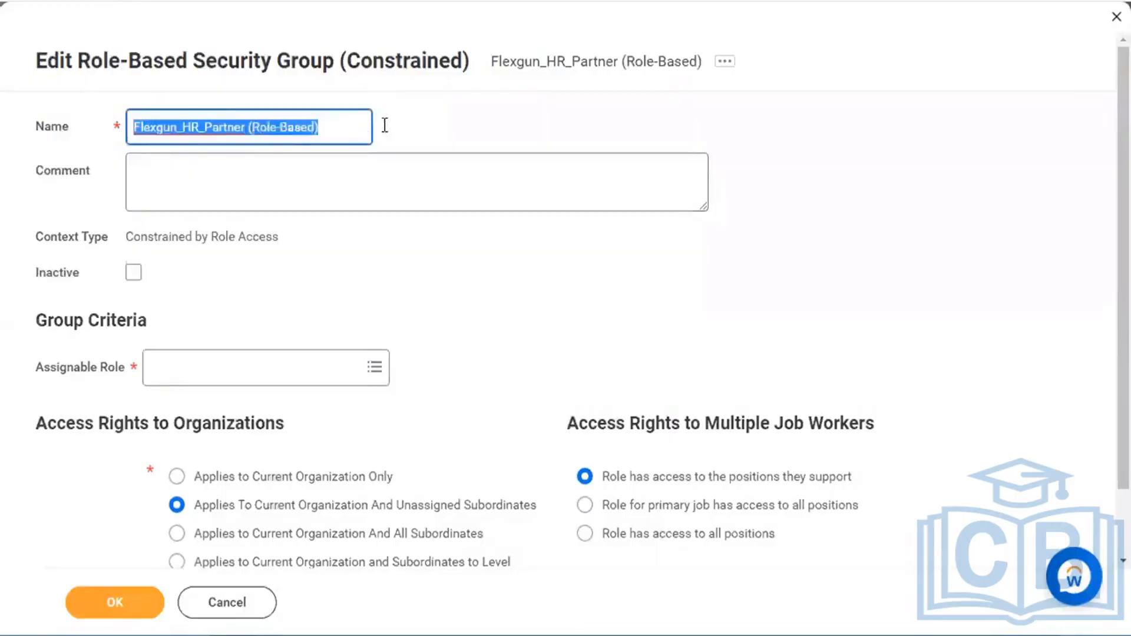
left_click(469, 128)
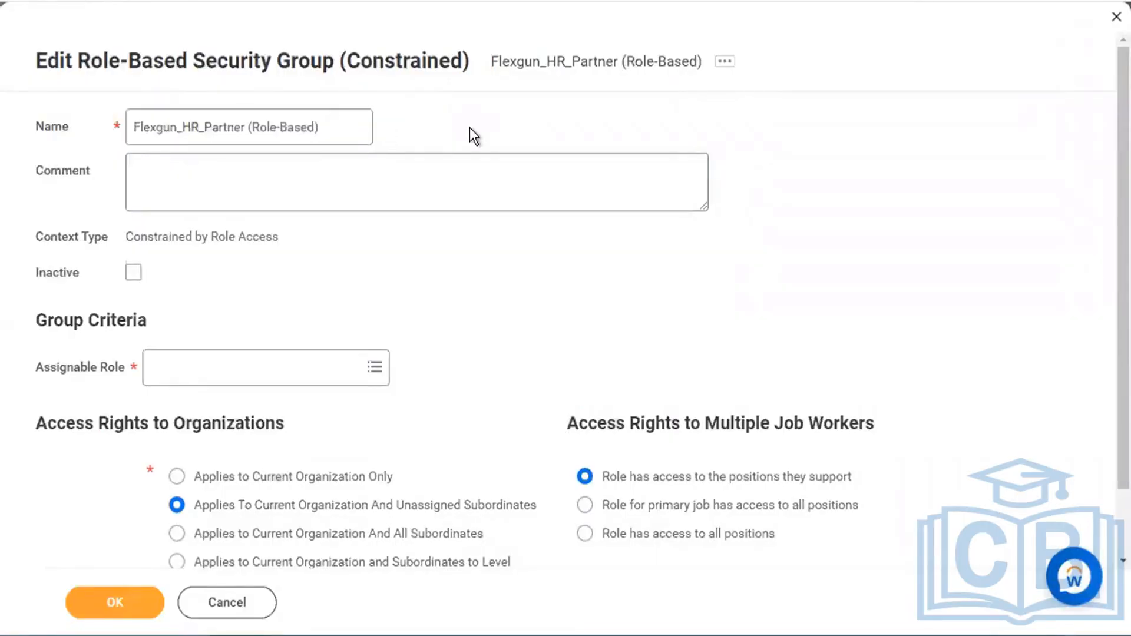
left_click_drag(132, 127, 323, 127)
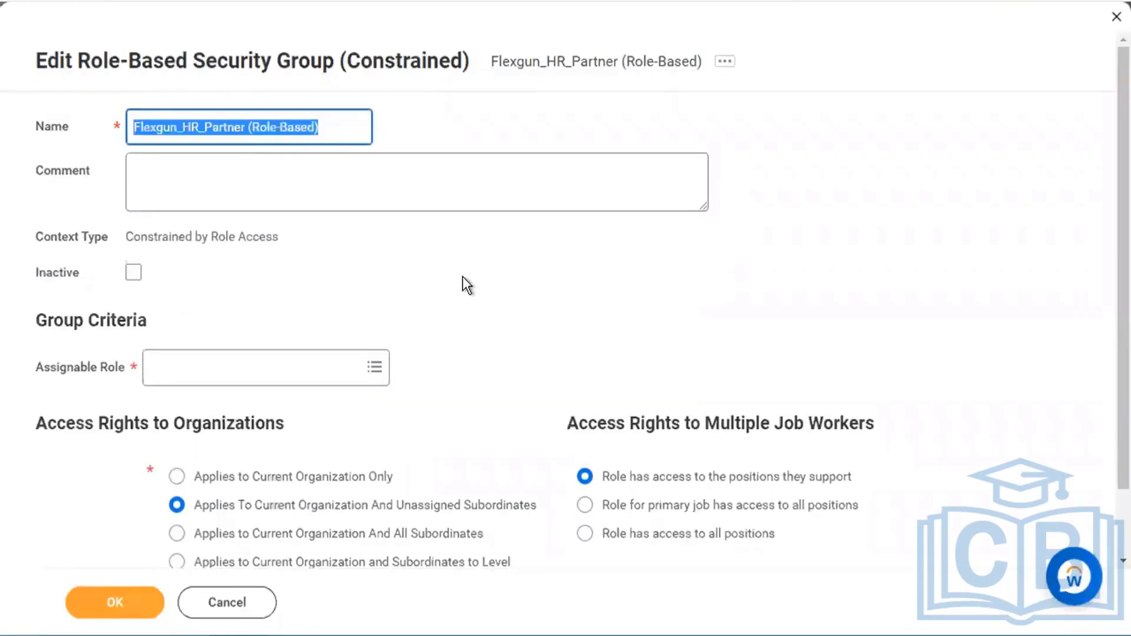
- Deselect the group name on the edit form
left_click(461, 278)
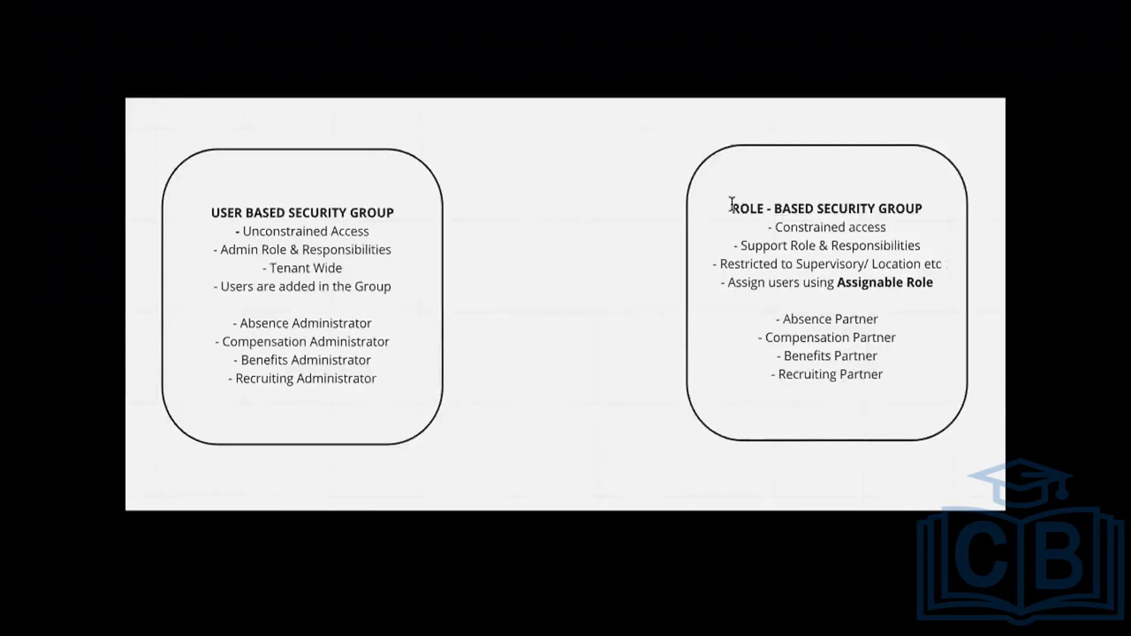
mouse_move(728, 200)
left_mouse_down()
mouse_move(912, 208)
mouse_move(920, 230)
left_mouse_up()
left_click(935, 230)
double_click(787, 227)
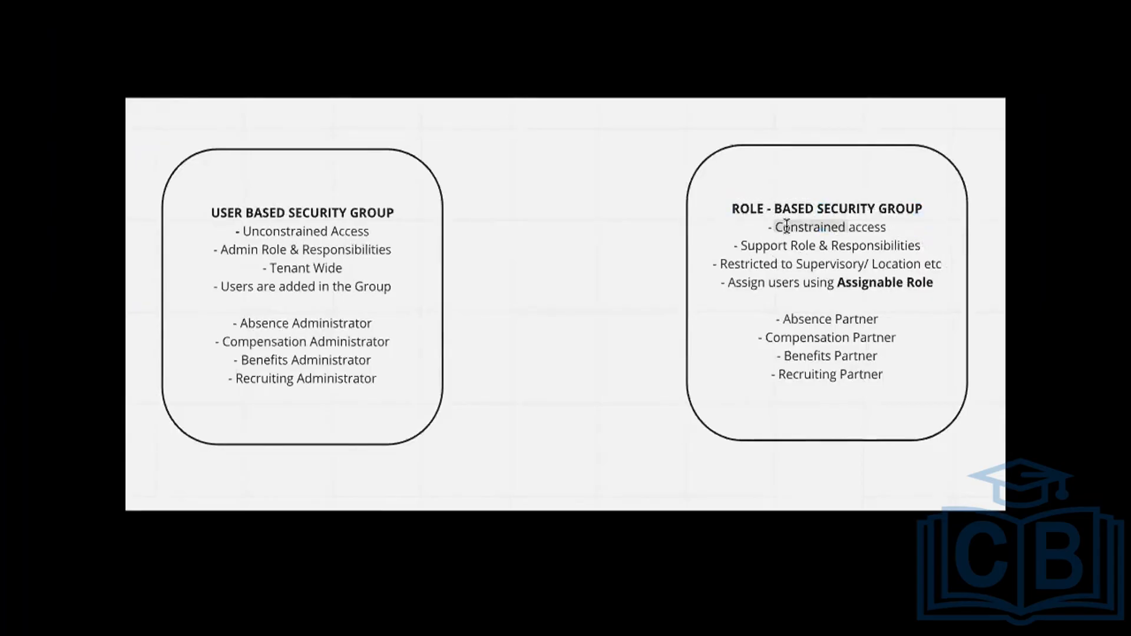
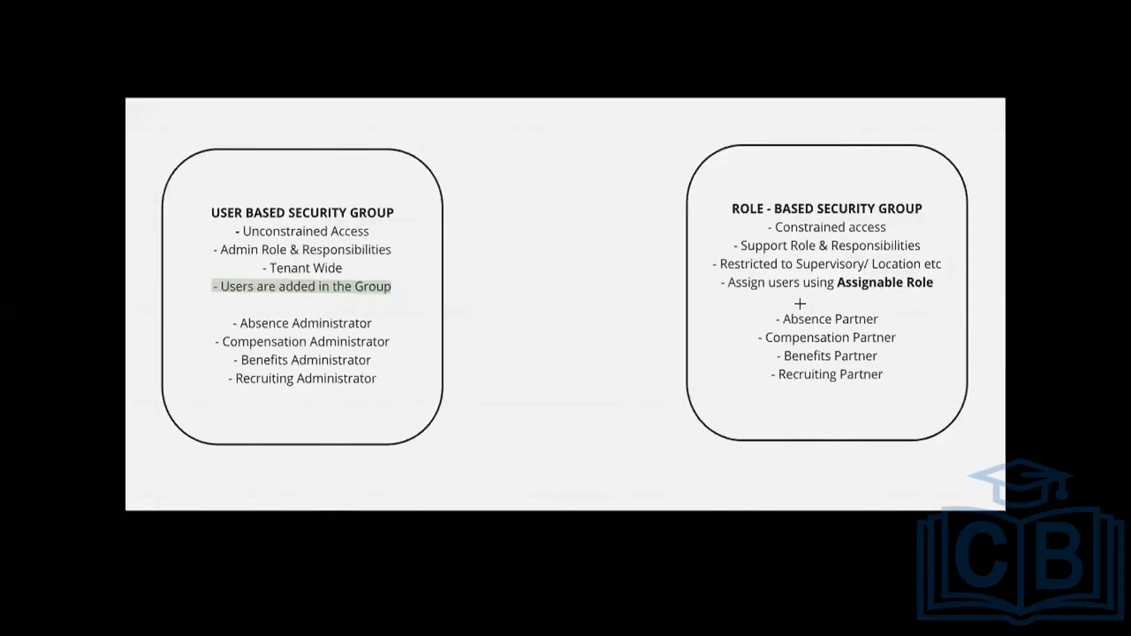
- Replace 'HR_Partner' with 'Recruiter' in the group name, making it Flexgun_Recruiter
triple_click(741, 282)
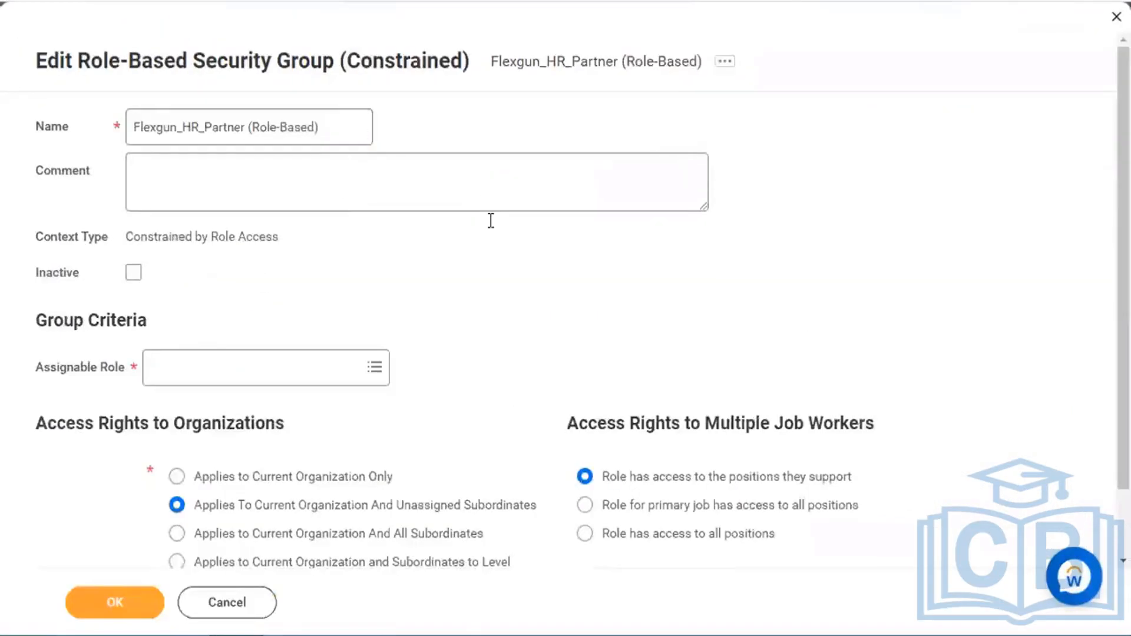
scroll(497, 396, "down", 2)
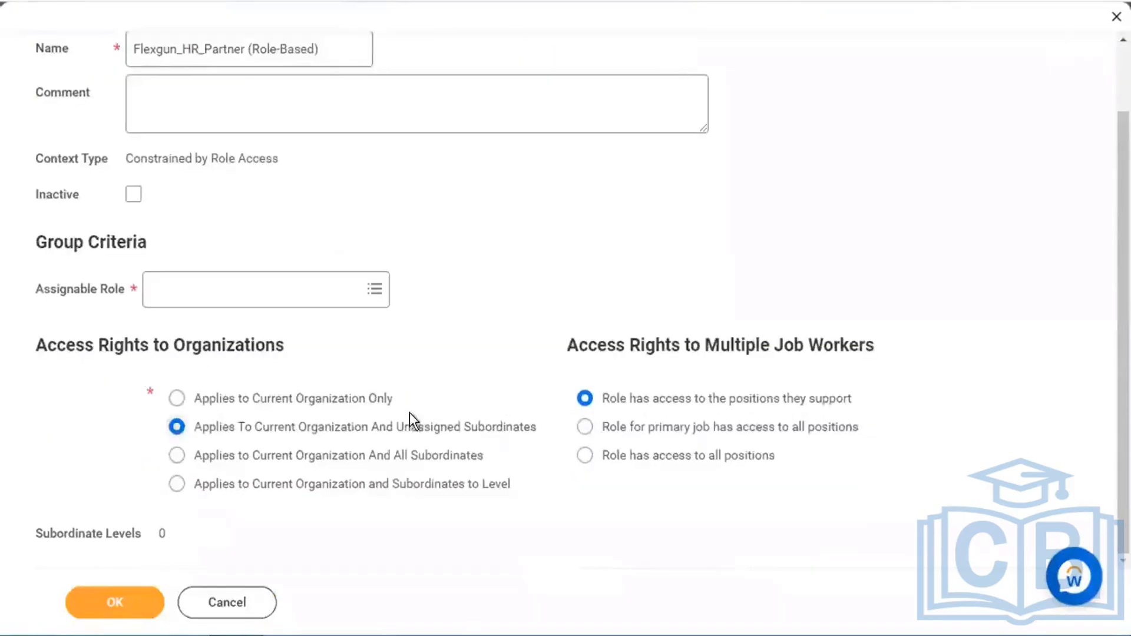
scroll(564, 326, "up", 2)
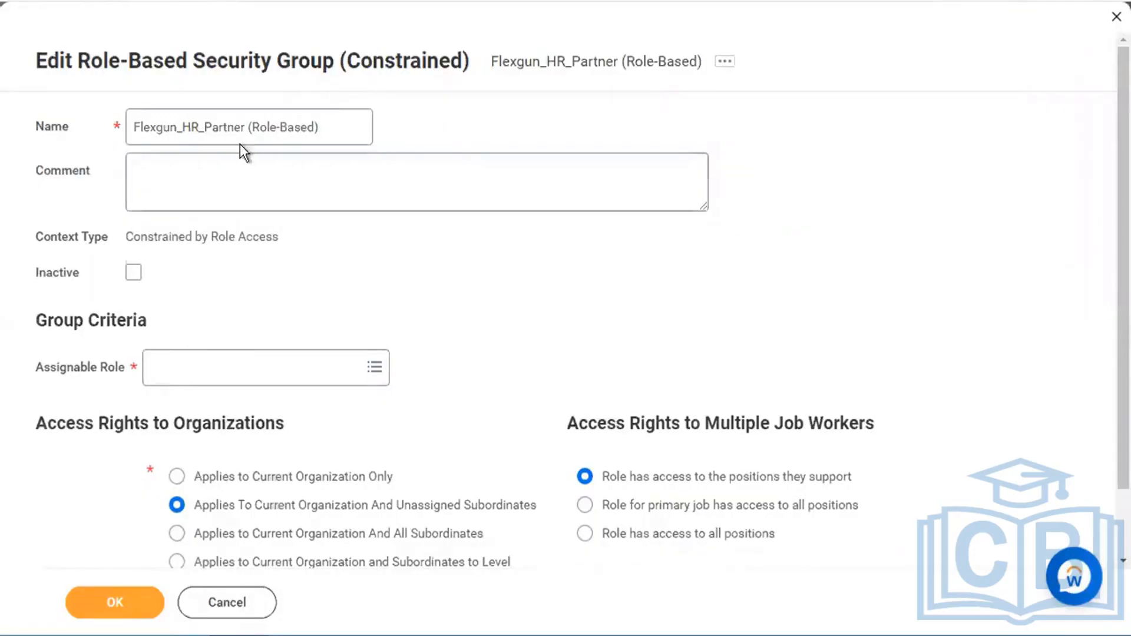
left_click(251, 129)
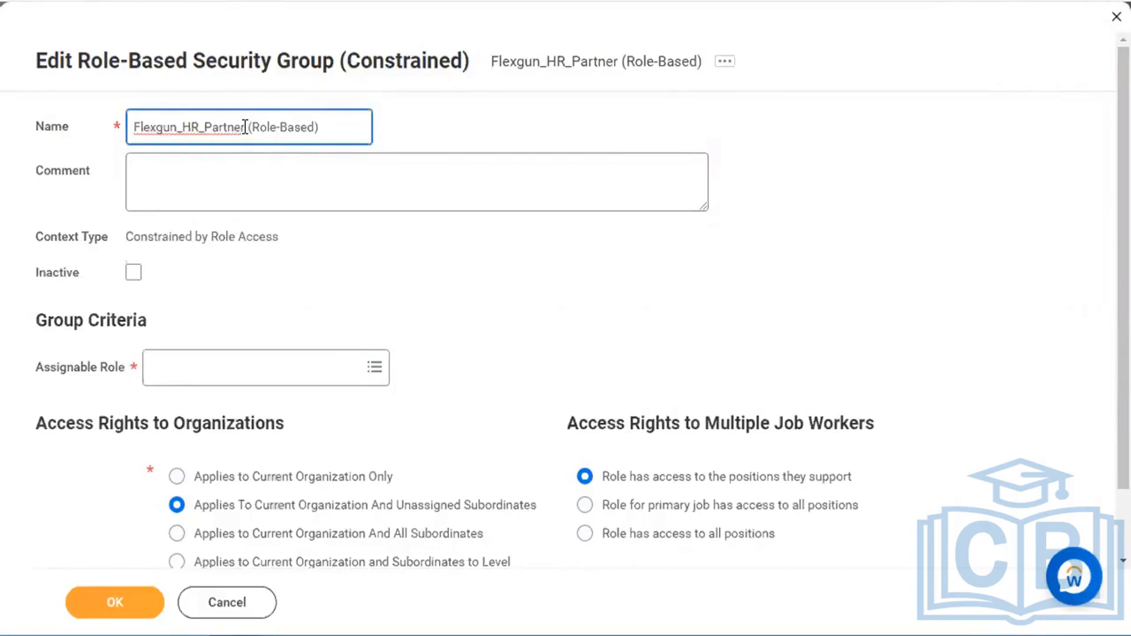
key("BackSpace")
key("BackSpace")
key("BackSpace")
key("BackSpace")
key("BackSpace")
key("BackSpace")
key("BackSpace")
key("BackSpace")
key("BackSpace")
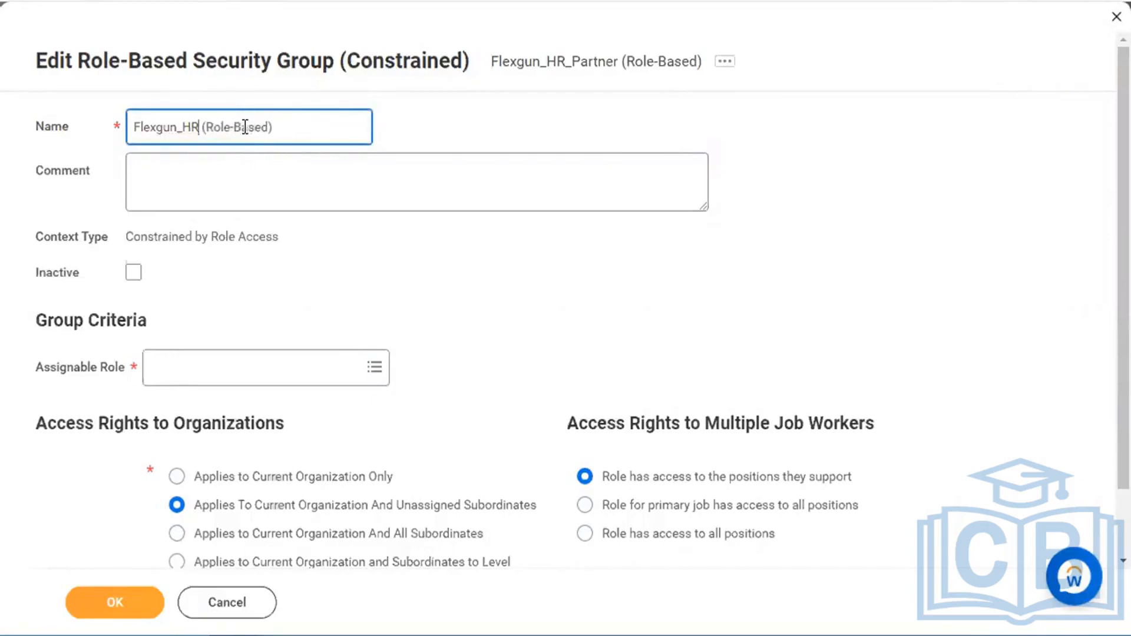
key("BackSpace")
type("Recruiter")
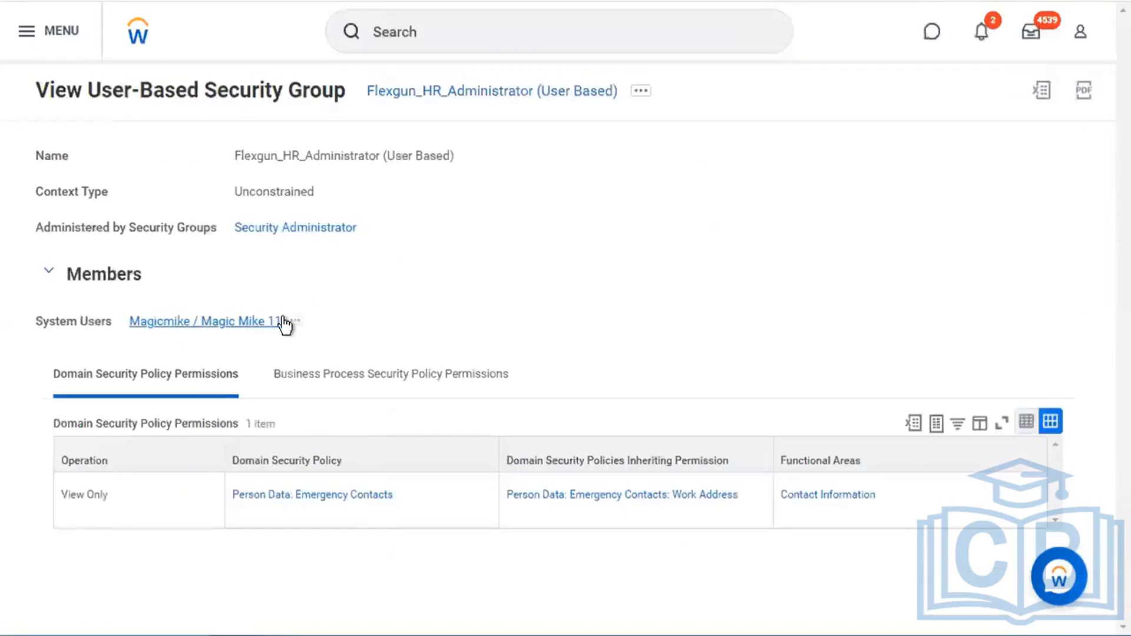
- Start Assign Users for the Flexgun_HR_Administrator group from its related actions
left_click(640, 94)
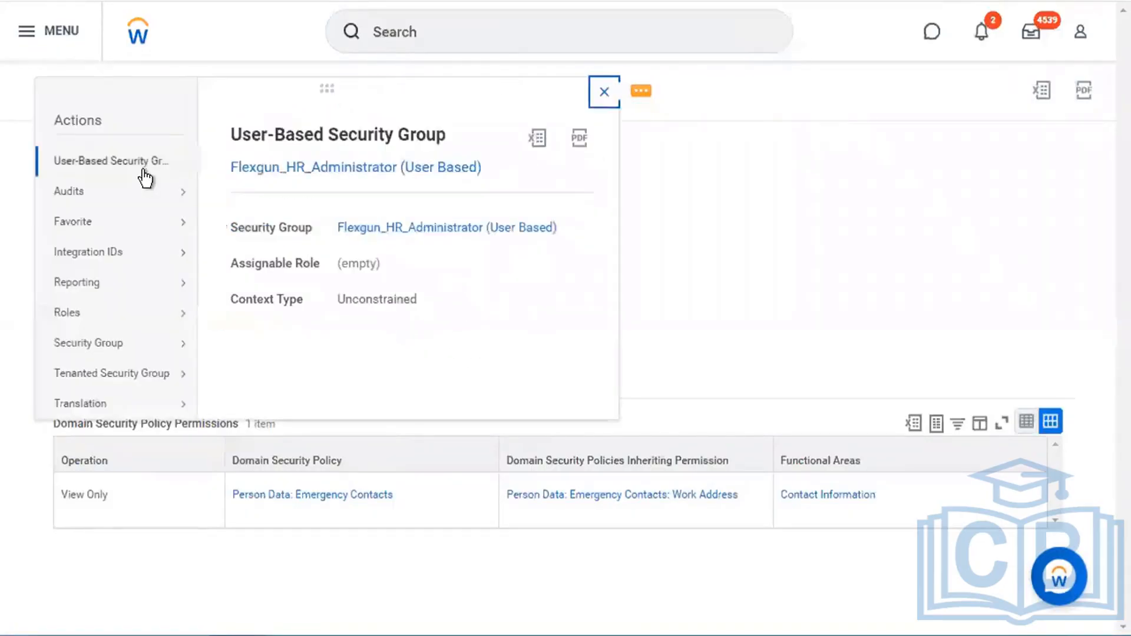
mouse_move(141, 168)
left_click(225, 166)
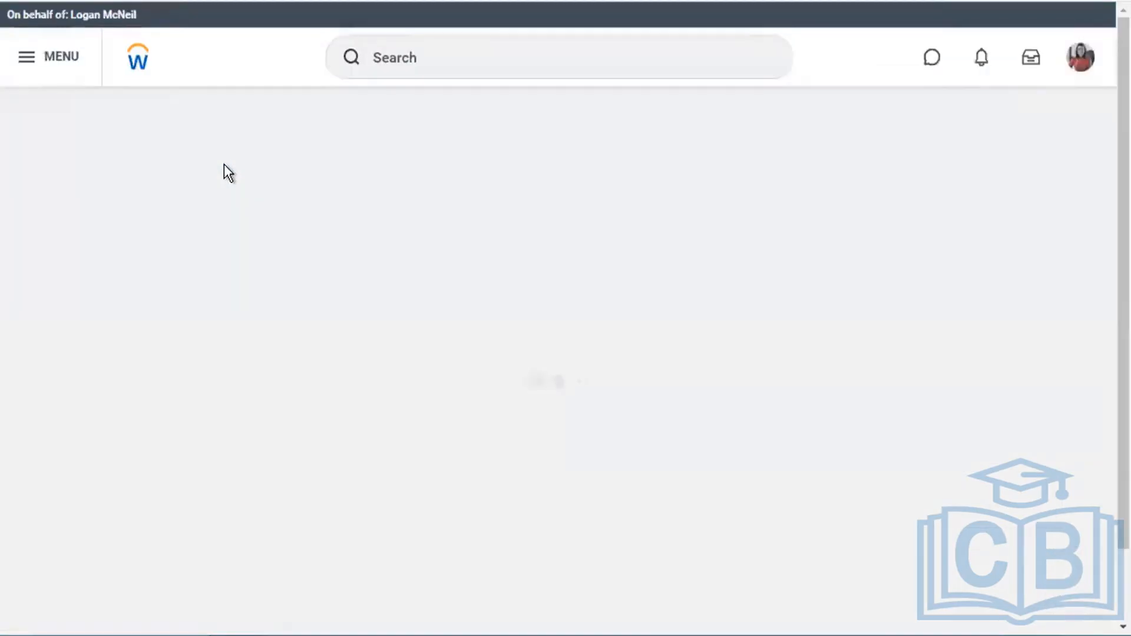
- Pick View Custom Report from the search, cancel it, and return to the home page
left_click(417, 59)
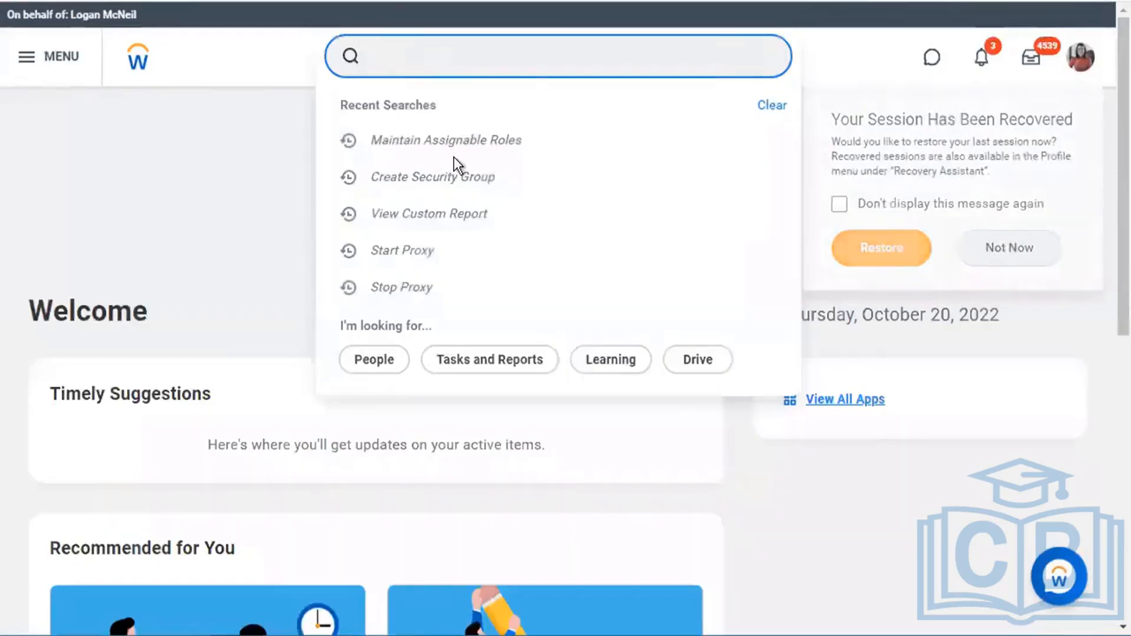
left_click(454, 219)
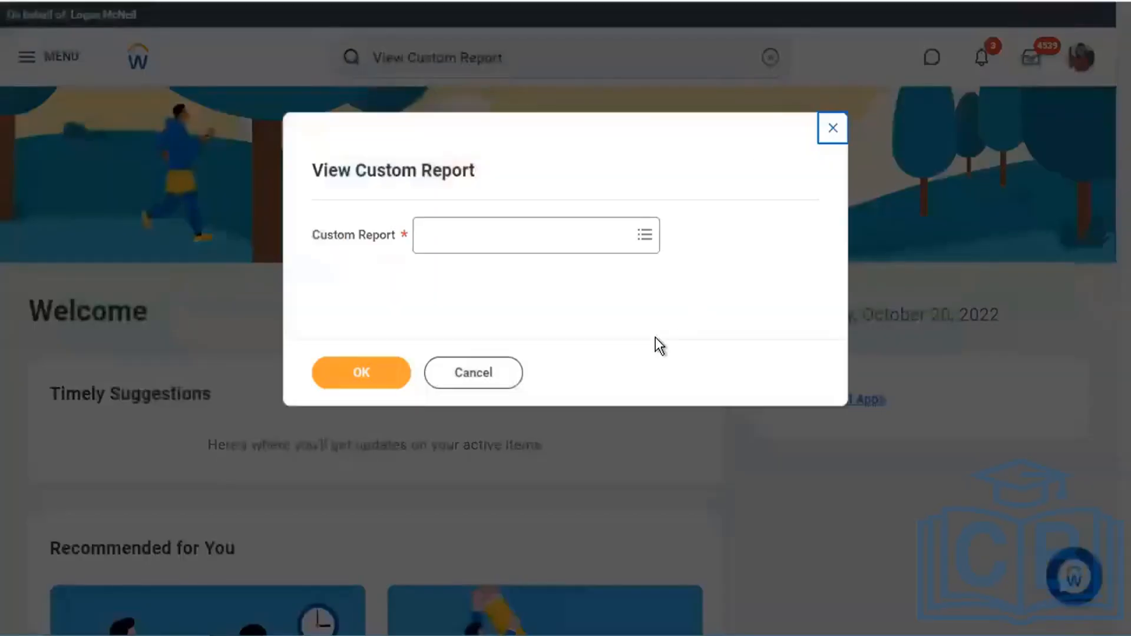
left_click(493, 371)
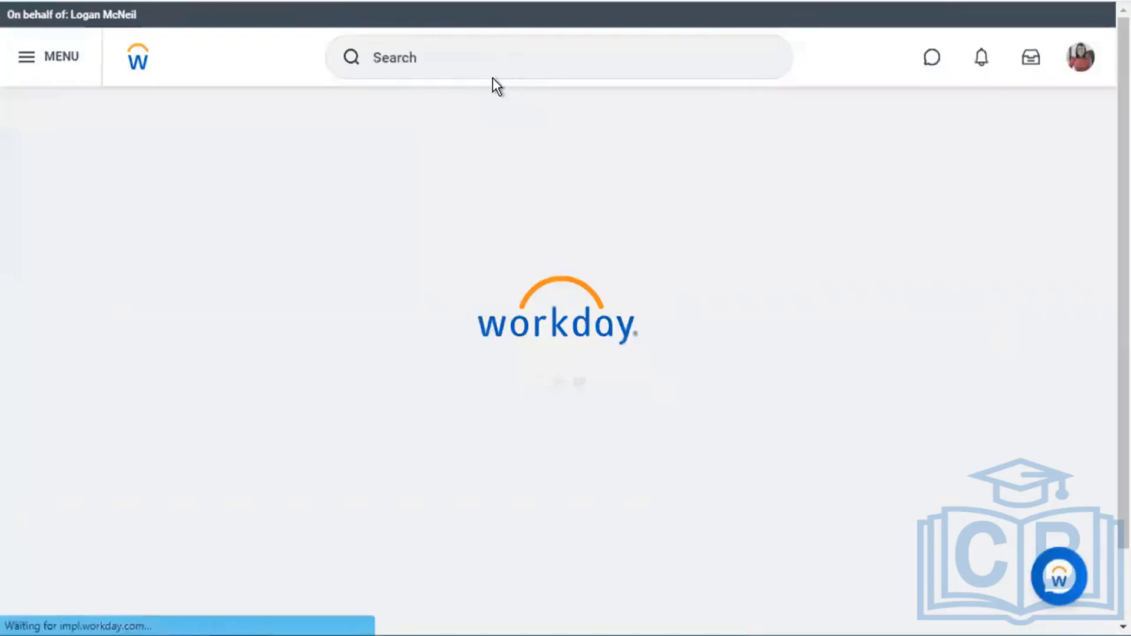
left_click(462, 56)
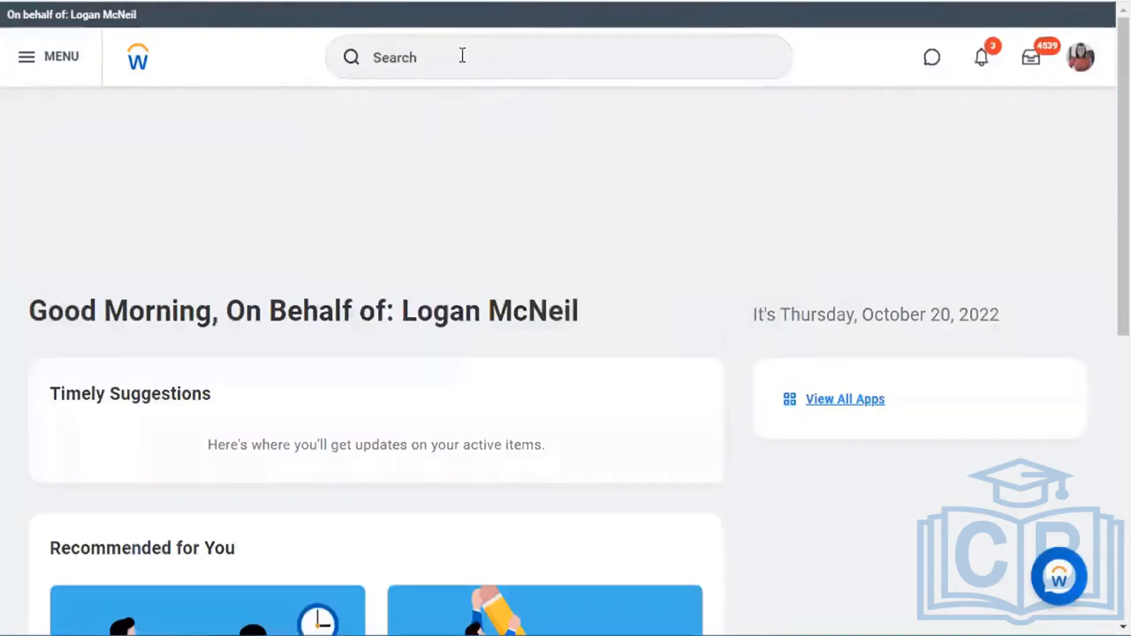
- Use 'assign user' to pick Flexgun_HR_Administrator, remove its system user, and save with no members
left_click(462, 56)
type("assig")
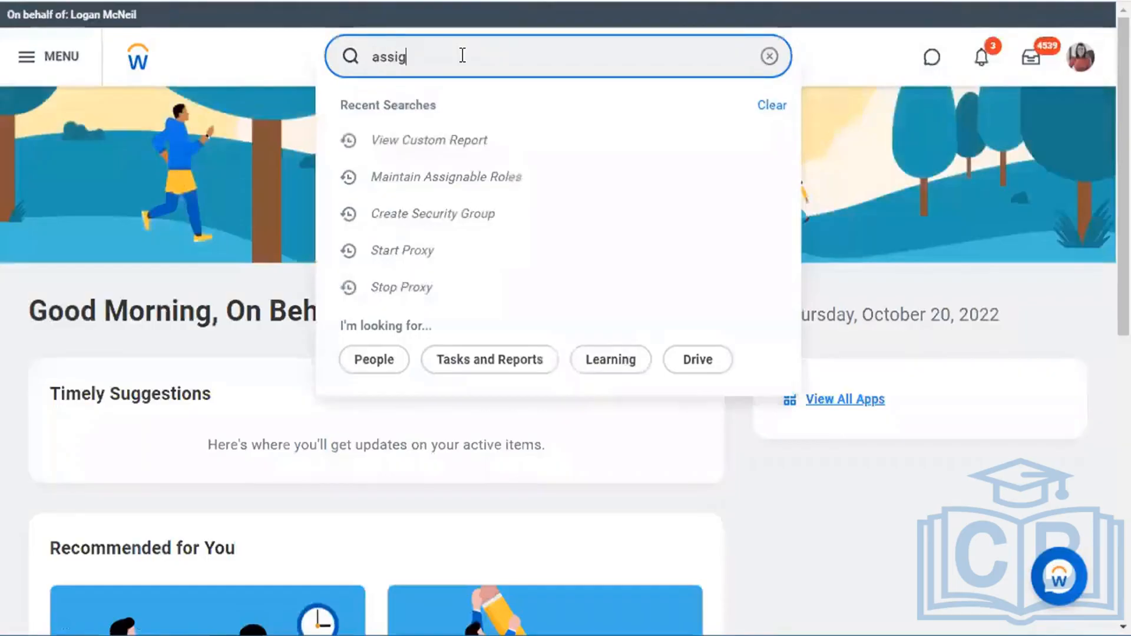
type("n user")
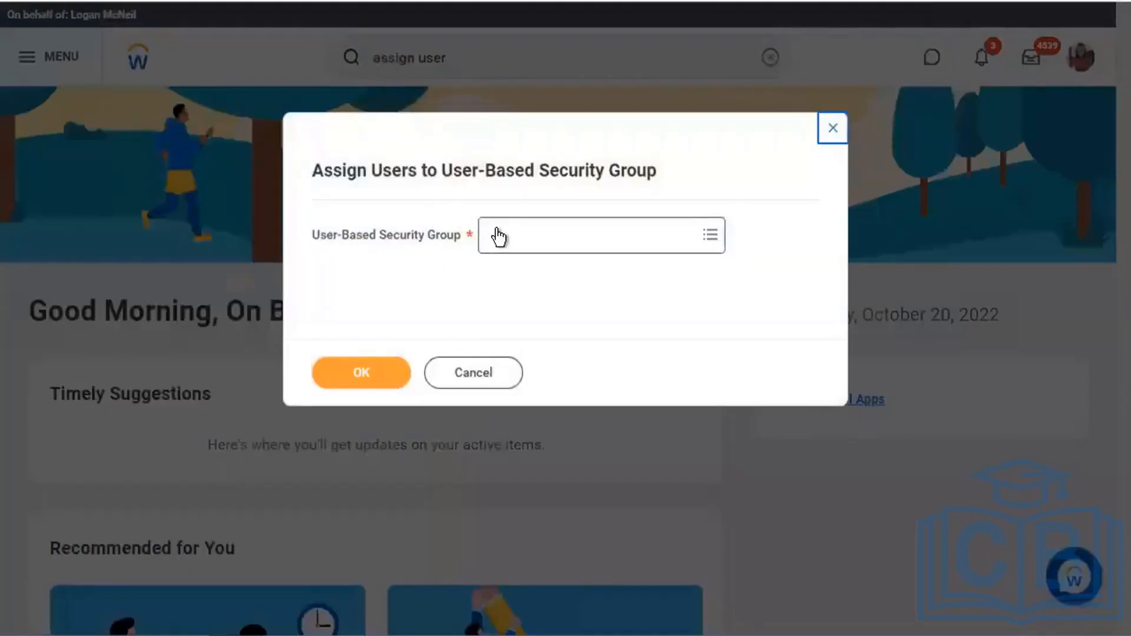
left_click(498, 233)
type("faexgun")
key("Return")
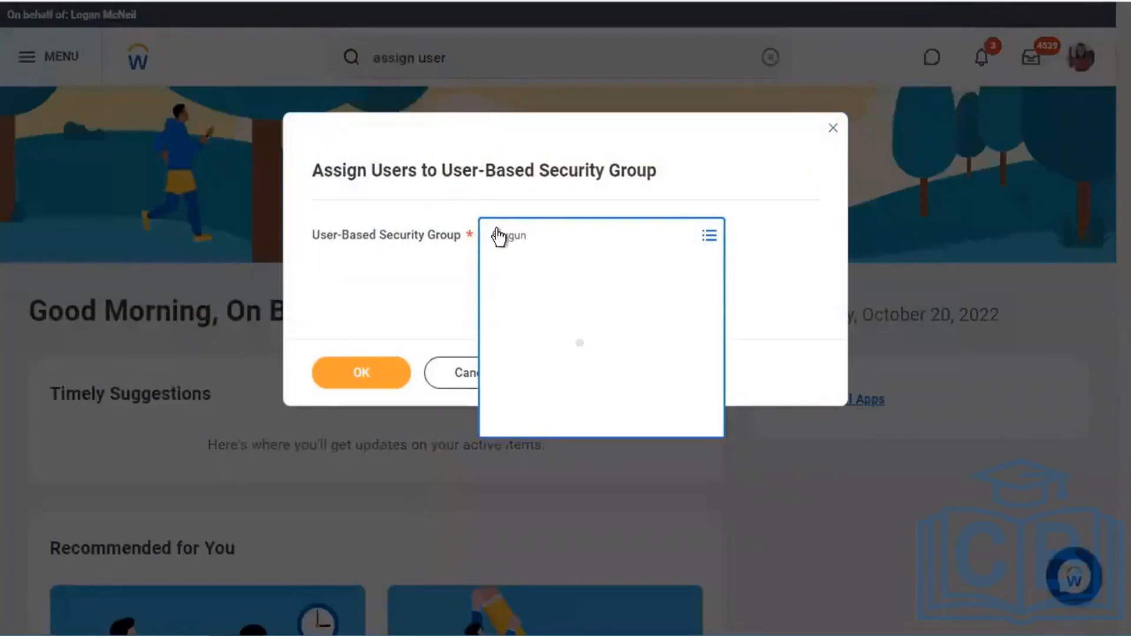
left_click(375, 372)
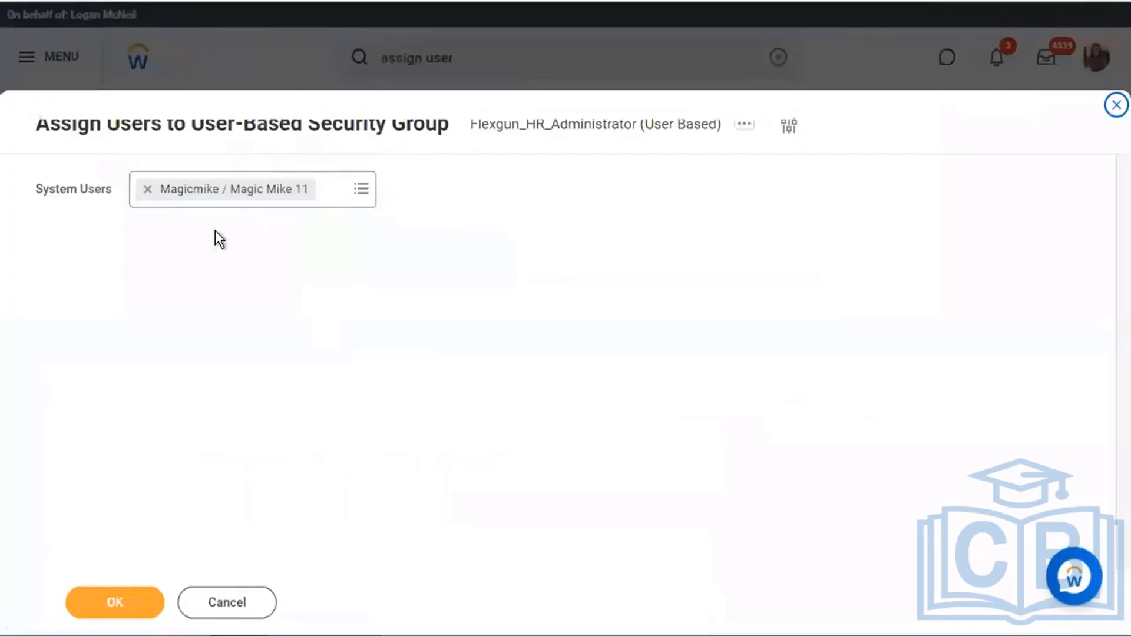
left_click(148, 189)
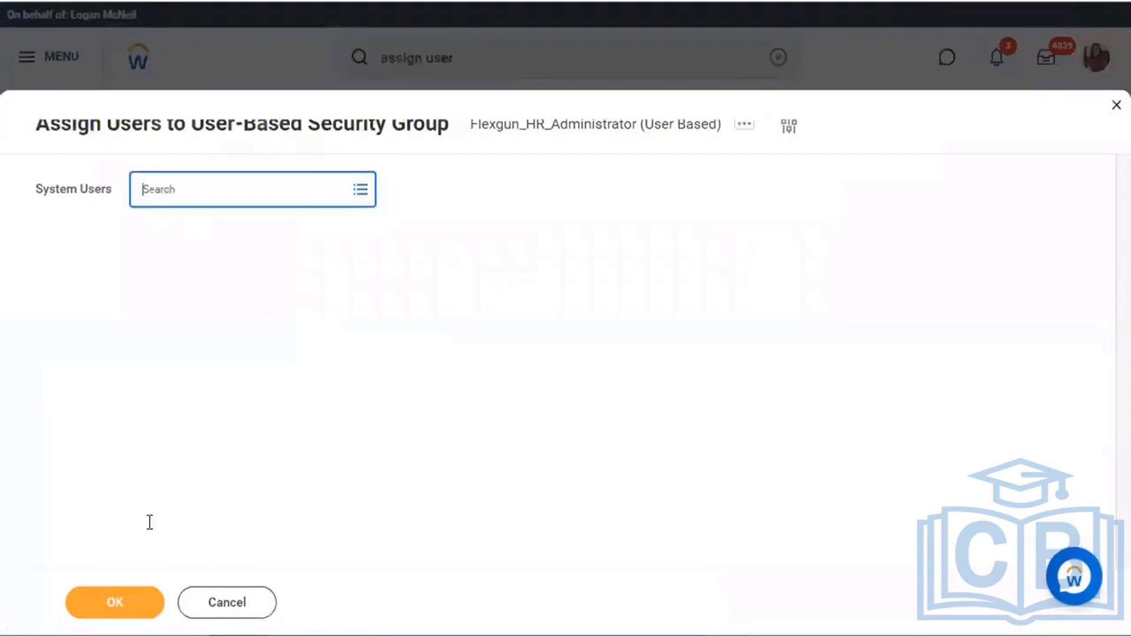
left_click(135, 596)
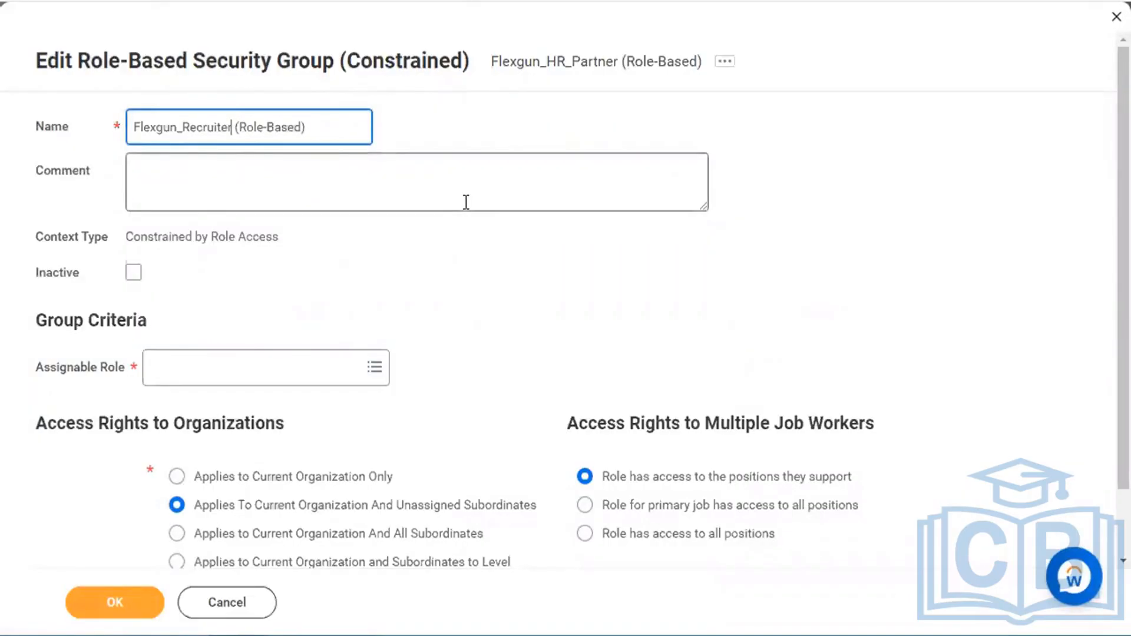
- Finish editing the Flexgun_Recruiter group name by leaving the Name field
left_click(486, 299)
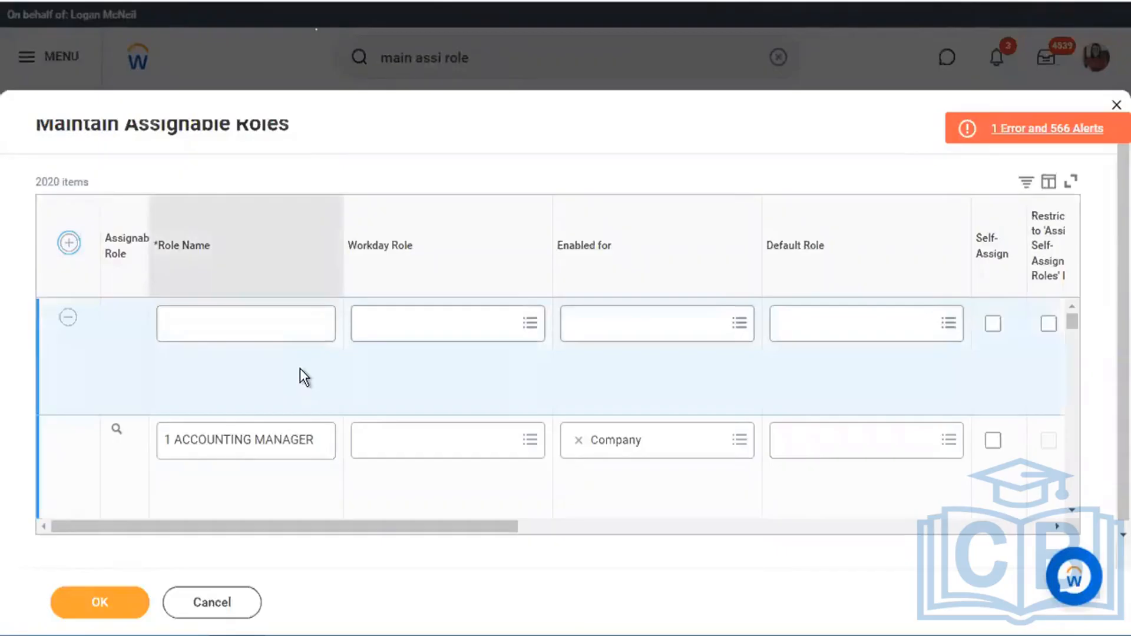
- Name the new role Flexgun_Recruiter by pasting the group name and trimming ' (Role-Based)'
left_click(290, 325)
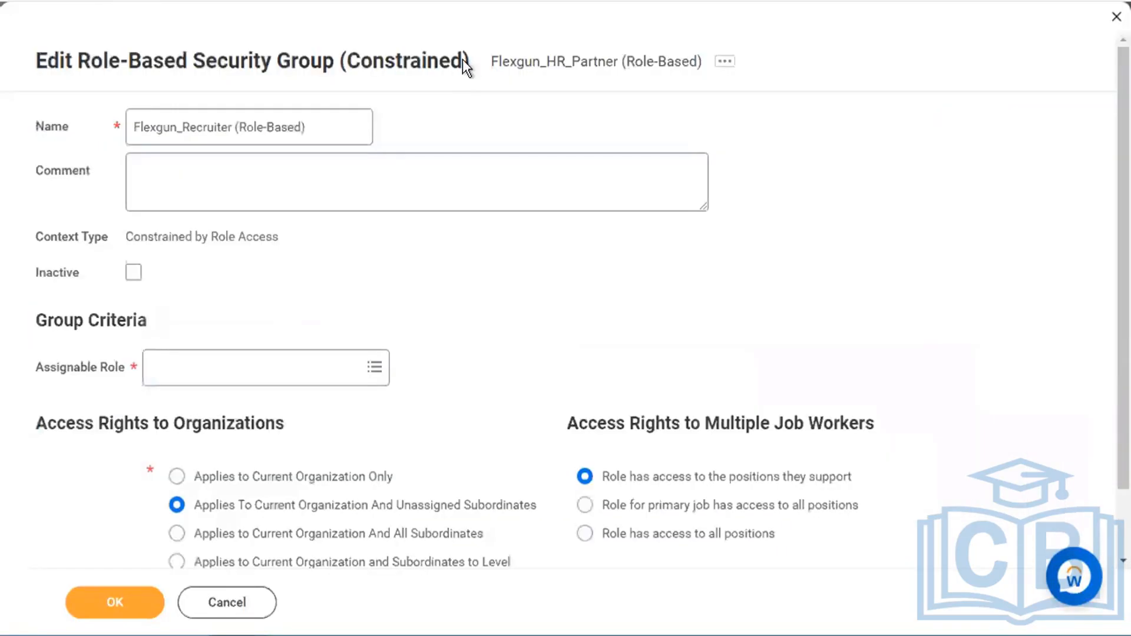
triple_click(337, 135)
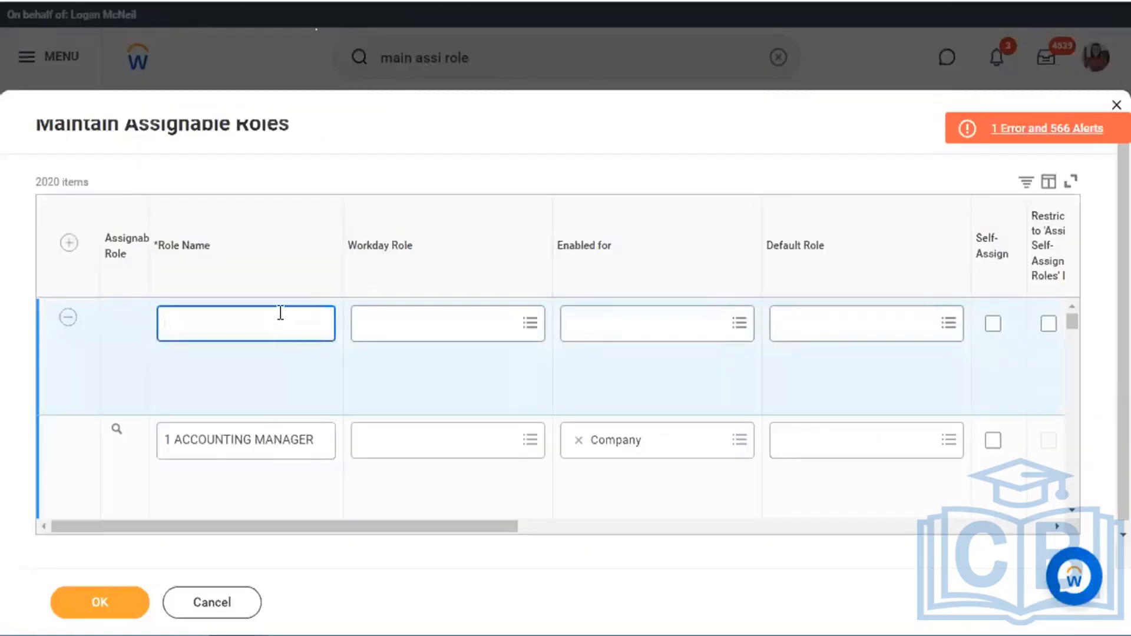
type("Flexgun_Recruiter (Role-Based)")
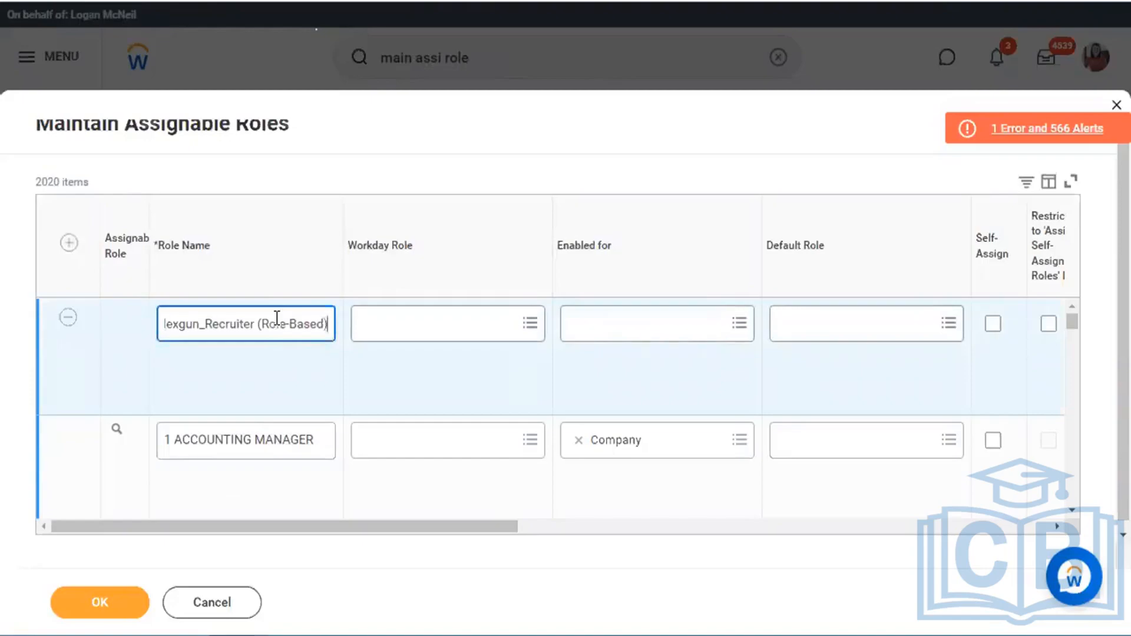
key("BackSpace")
key("BackSpace")
key("BackSpace")
key("BackSpace")
key("BackSpace")
key("BackSpace")
key("BackSpace")
key("BackSpace")
key("BackSpace")
key("BackSpace")
key("BackSpace")
key("BackSpace")
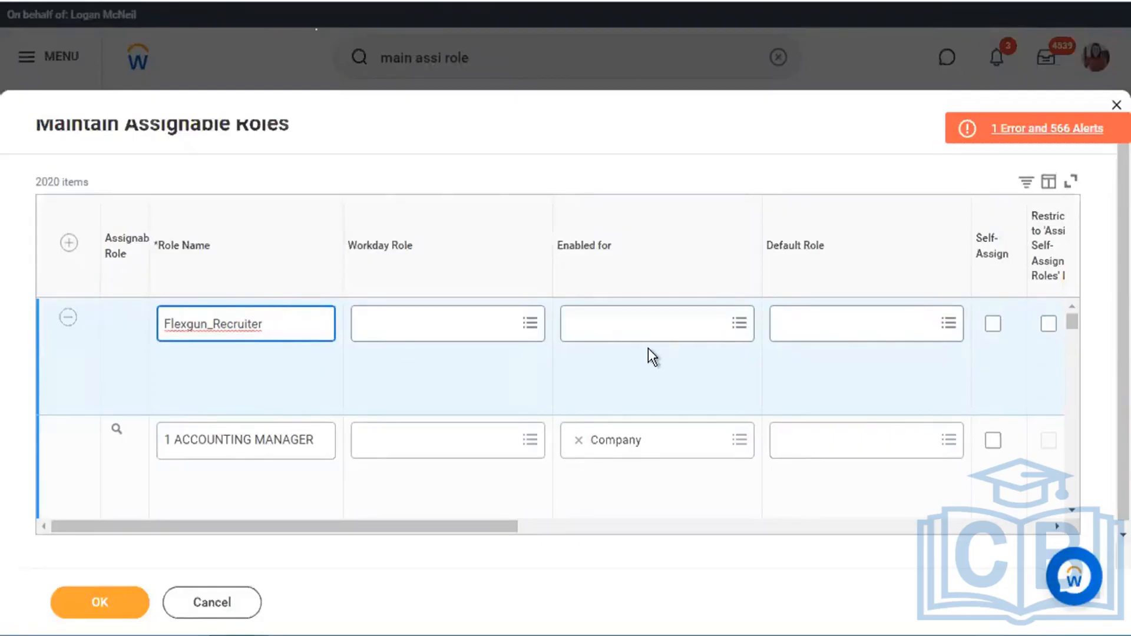
- Enable the role for Location Hierarchy and Supervisory organization types
left_click(672, 325)
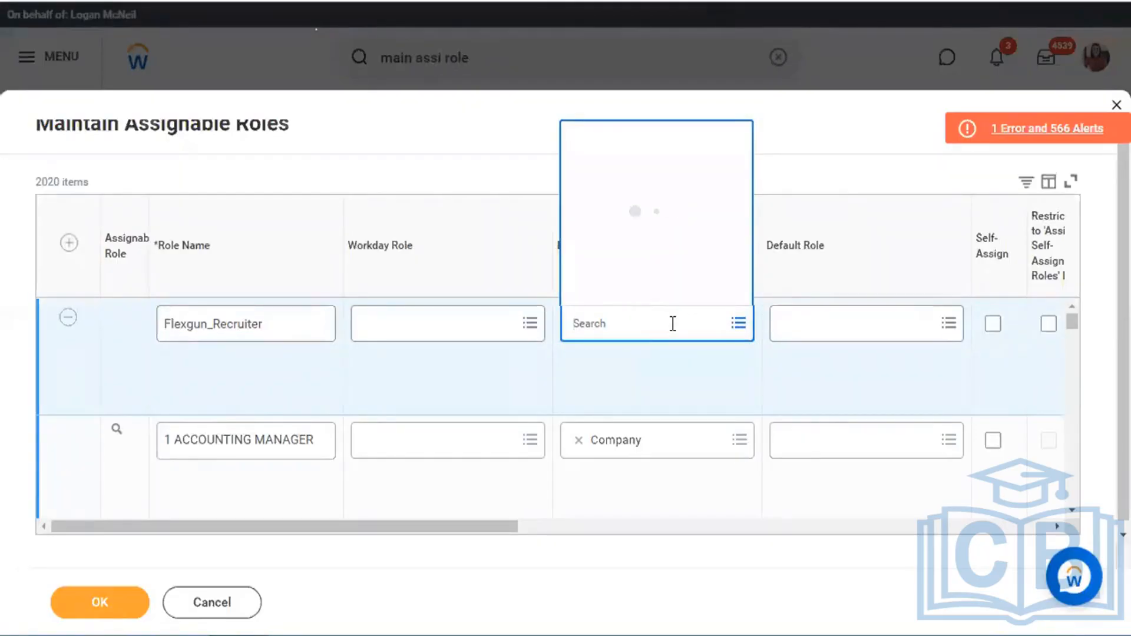
type("location")
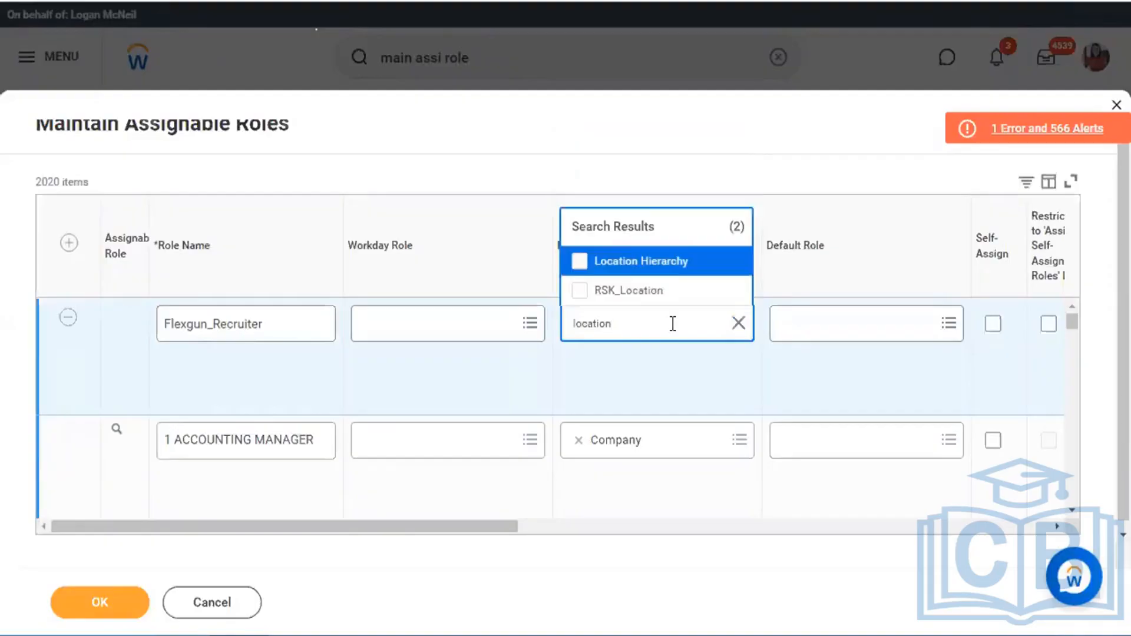
left_click(669, 261)
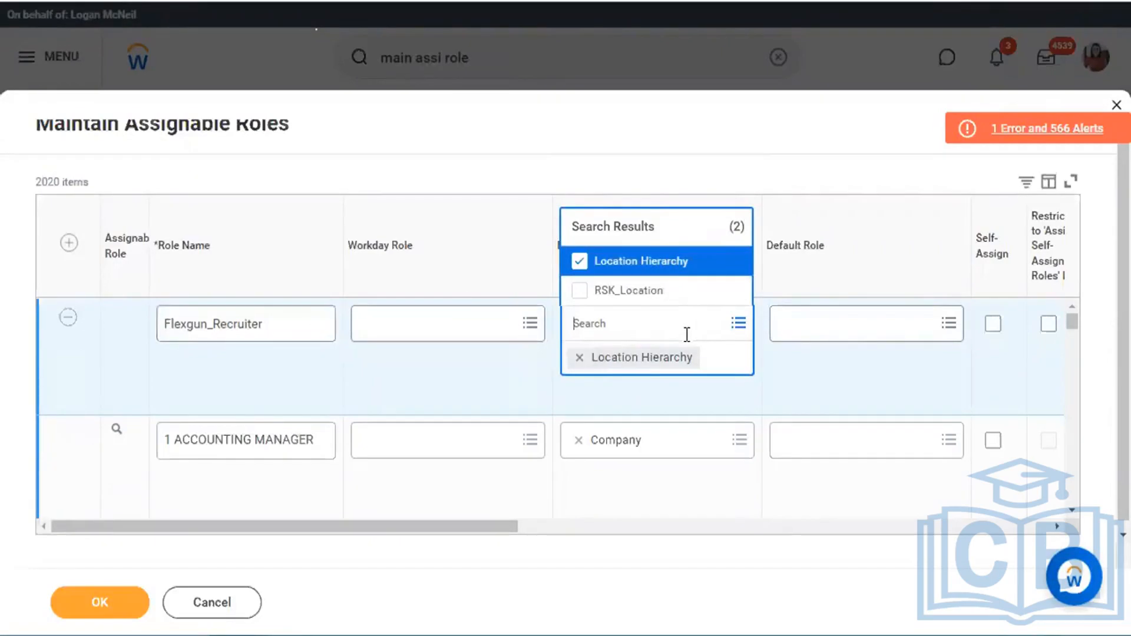
type("supervisory")
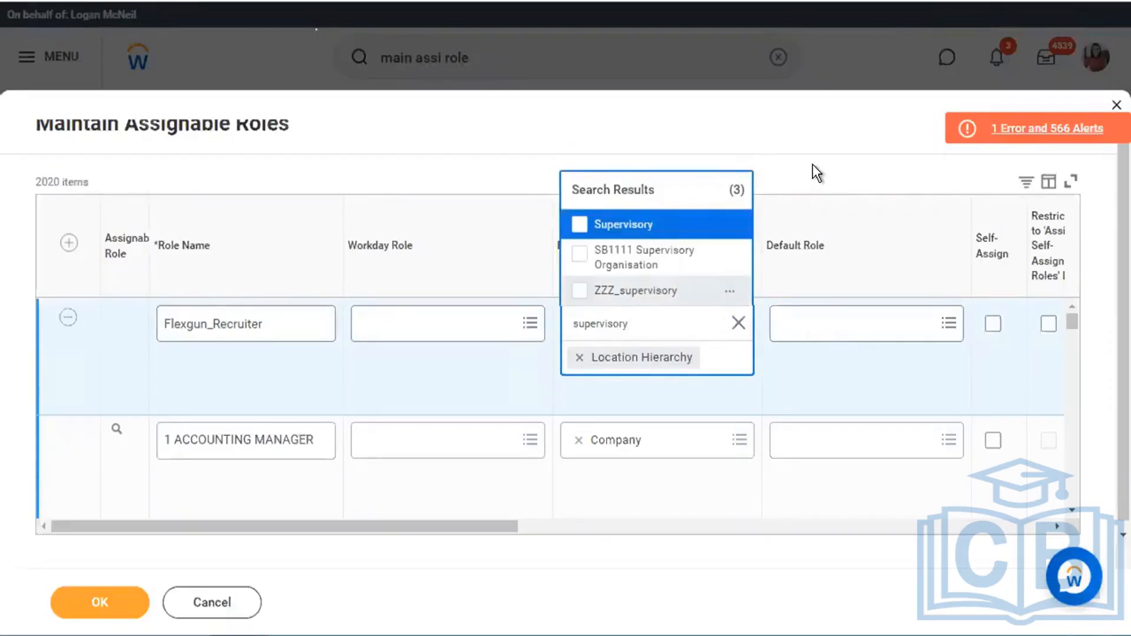
key("Return")
left_click(691, 401)
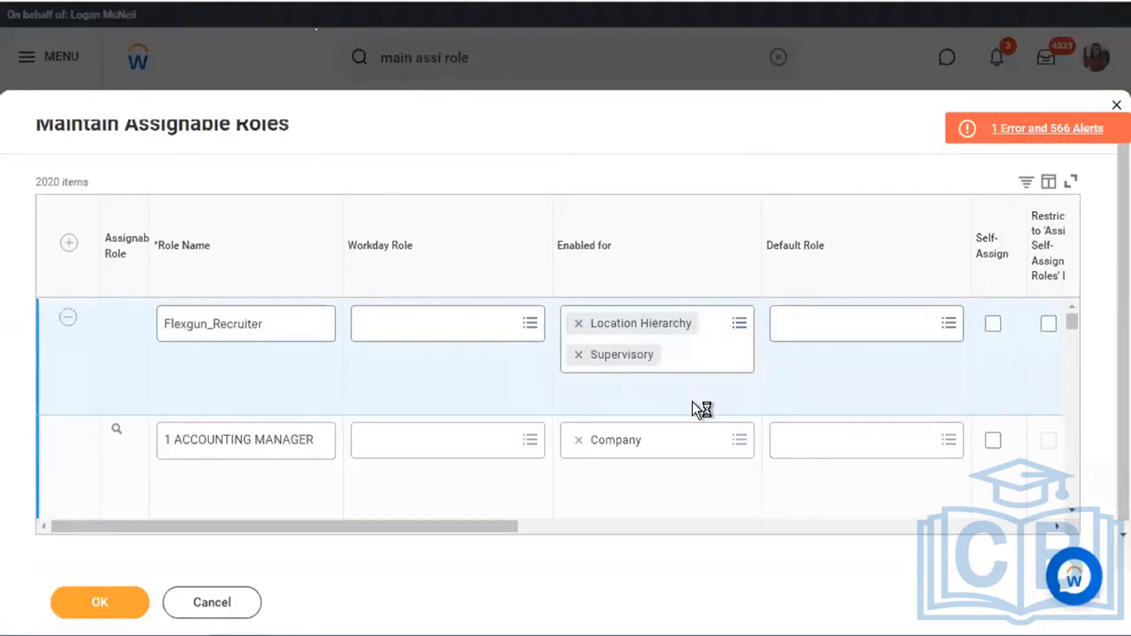
- Mark the Flexgun_Recruiter role as a supporting role
scroll(780, 383, "right", 10)
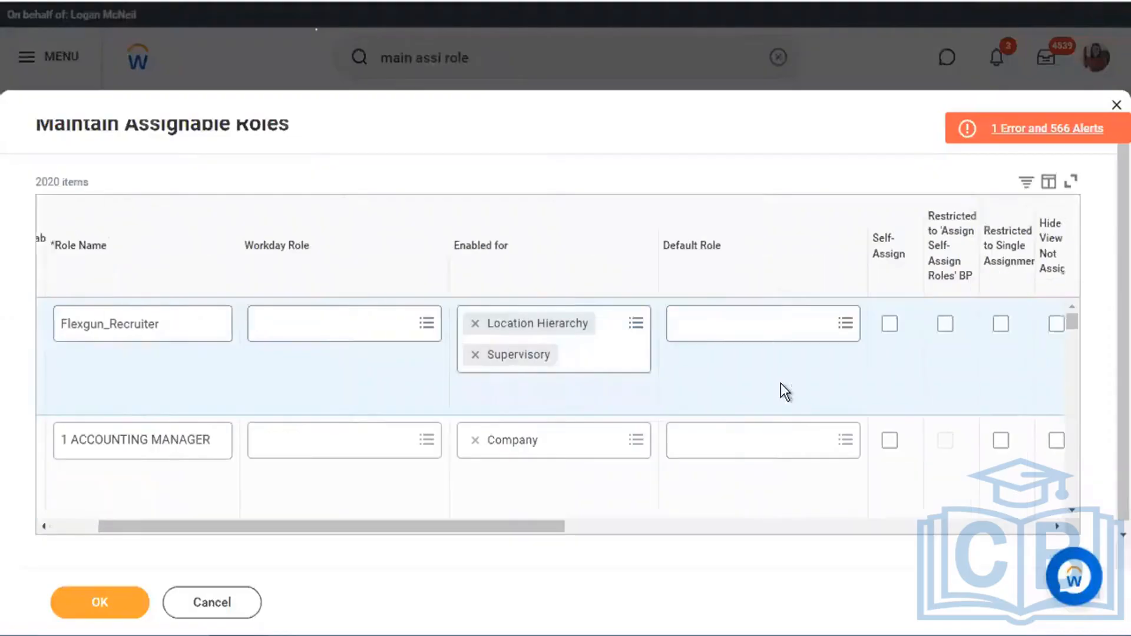
scroll(780, 383, "right", 5)
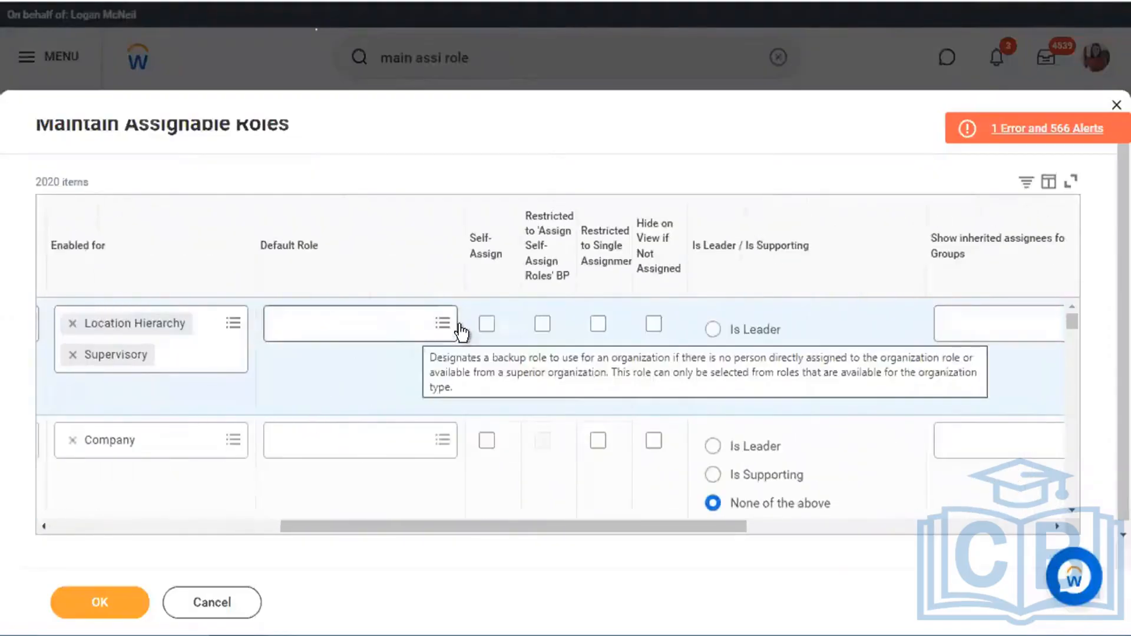
left_click(779, 355)
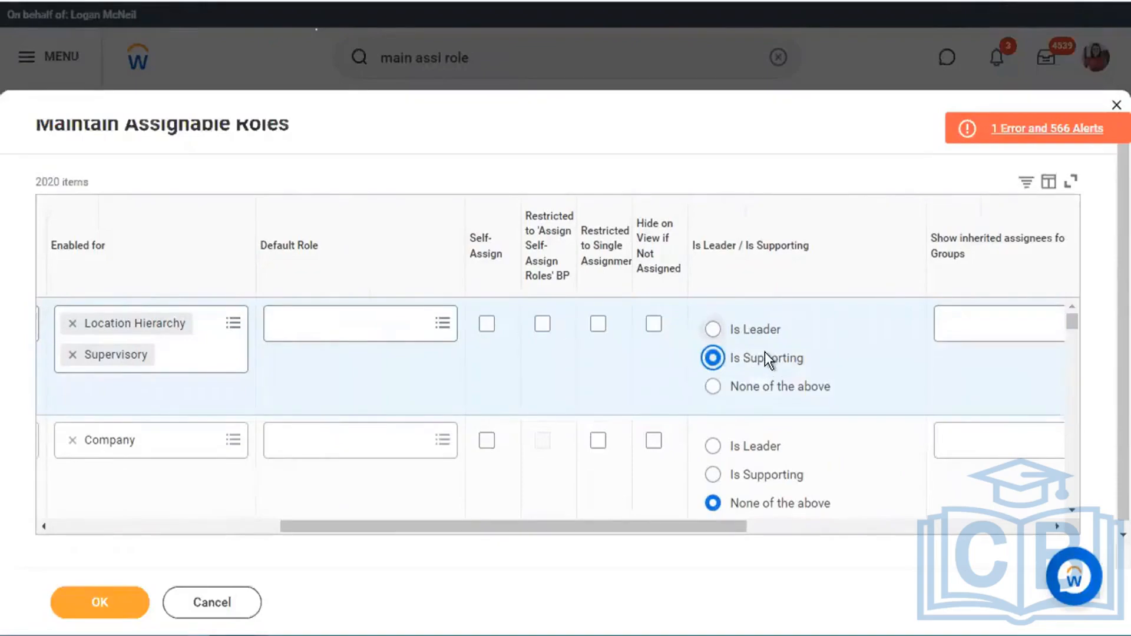
mouse_move(777, 353)
scroll(519, 348, "right", 10)
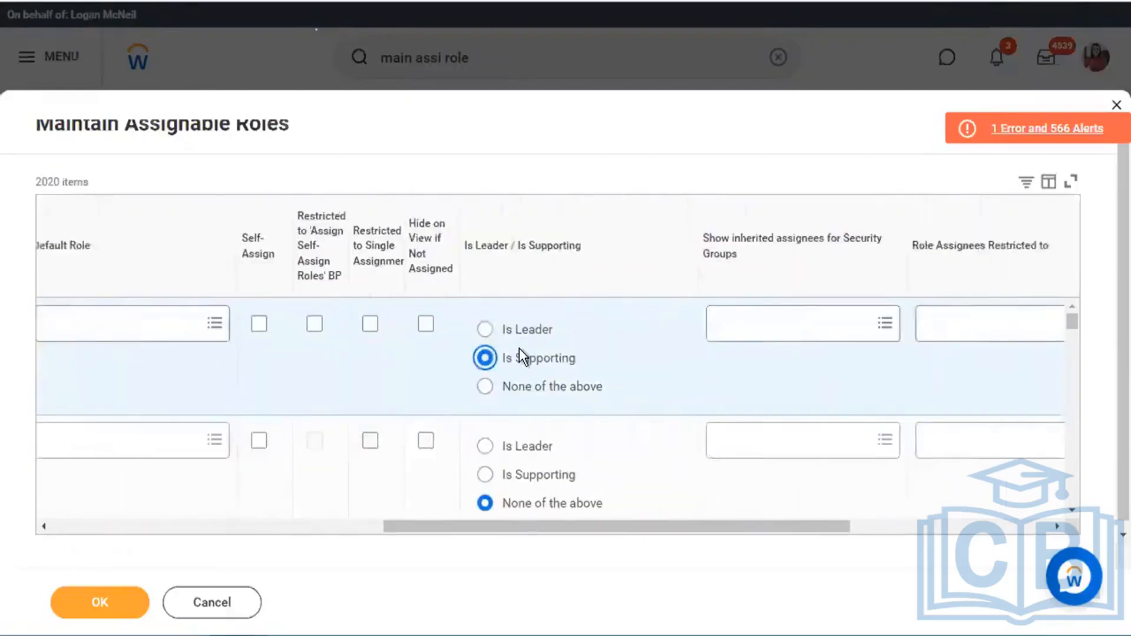
- Set Assigned by Security Groups to Security Administrator, searching 'security adminis'
left_click(770, 326)
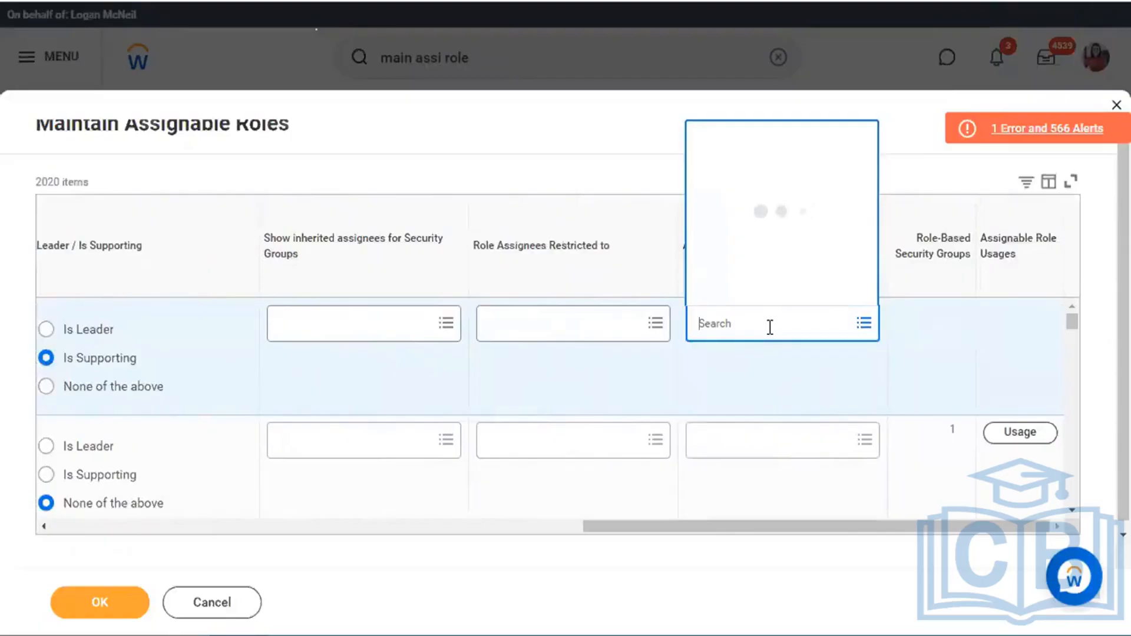
type("security adm")
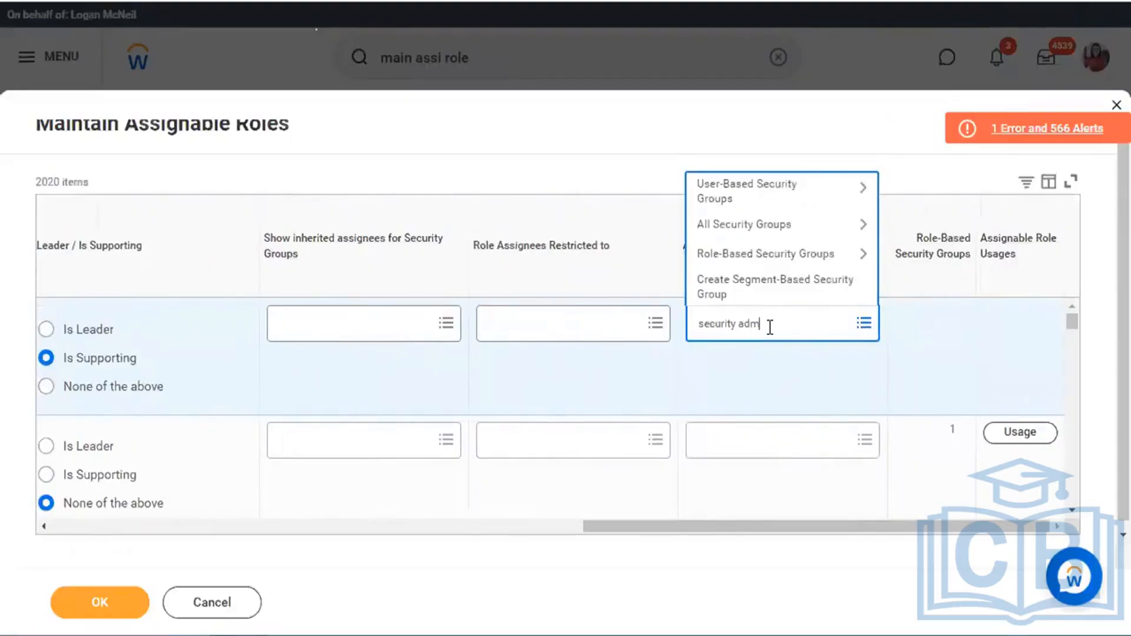
type("insi")
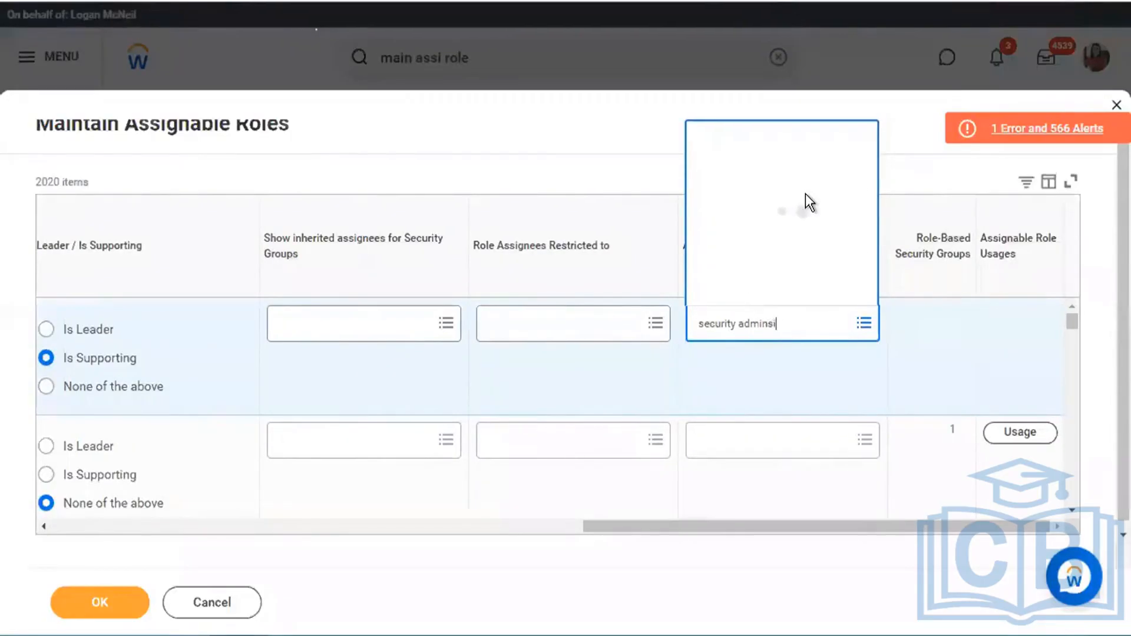
left_click(793, 323)
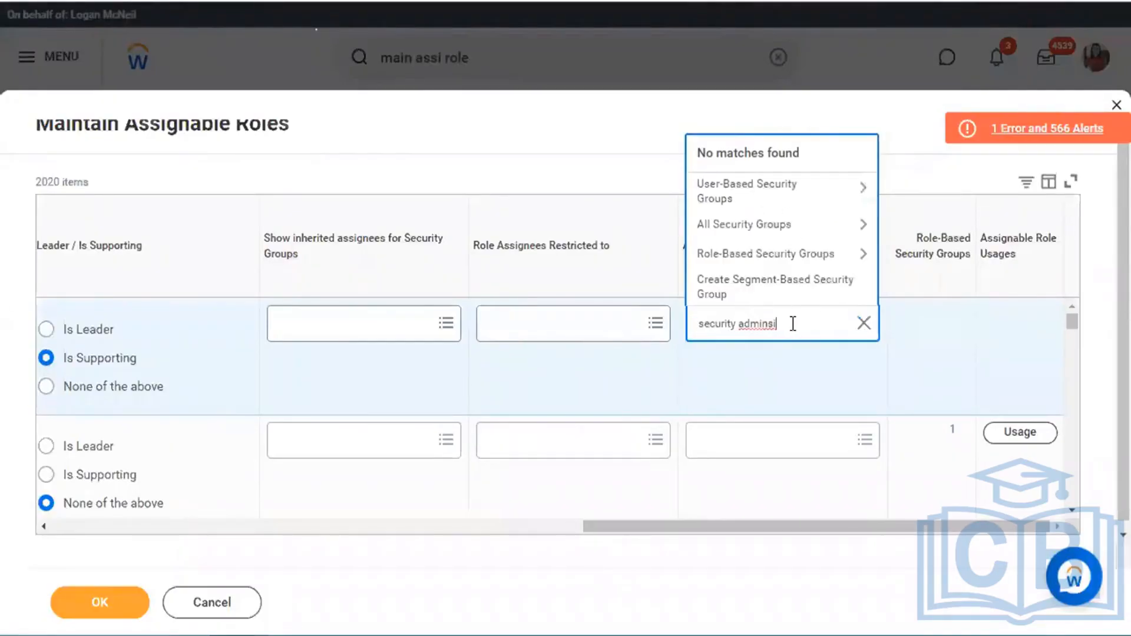
key("BackSpace")
key("BackSpace")
type("is")
key("Return")
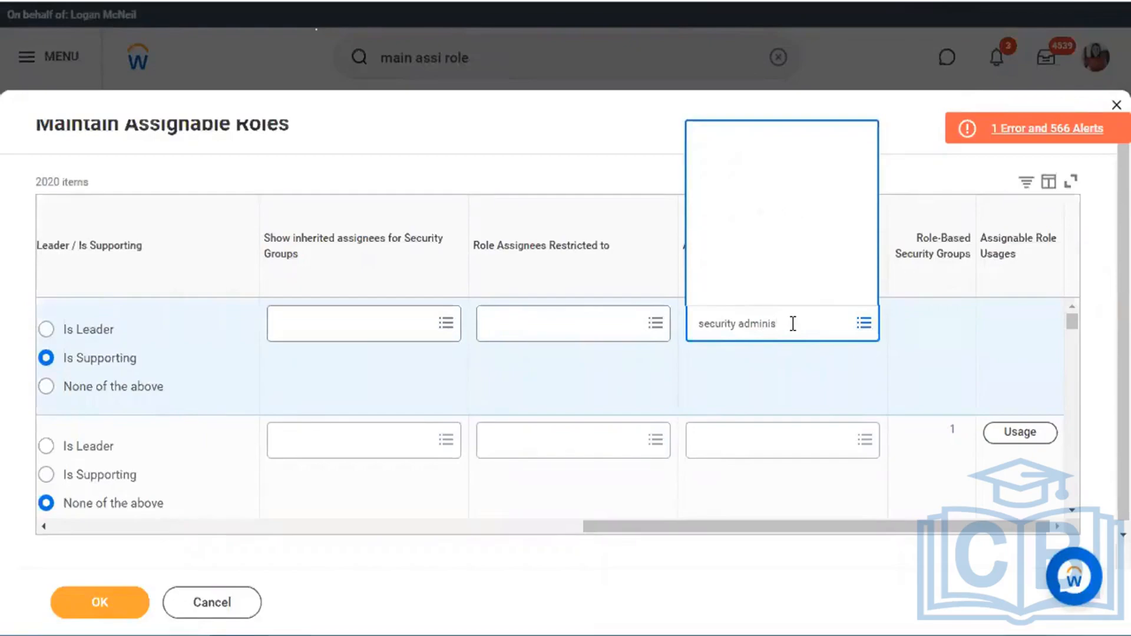
left_click(763, 101)
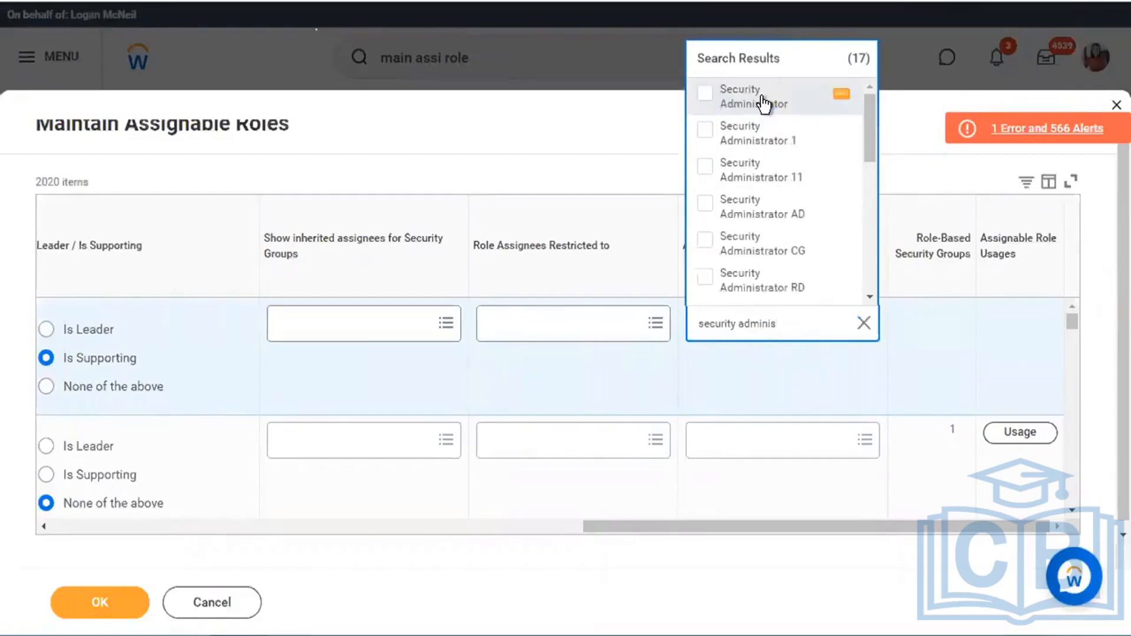
left_click(598, 135)
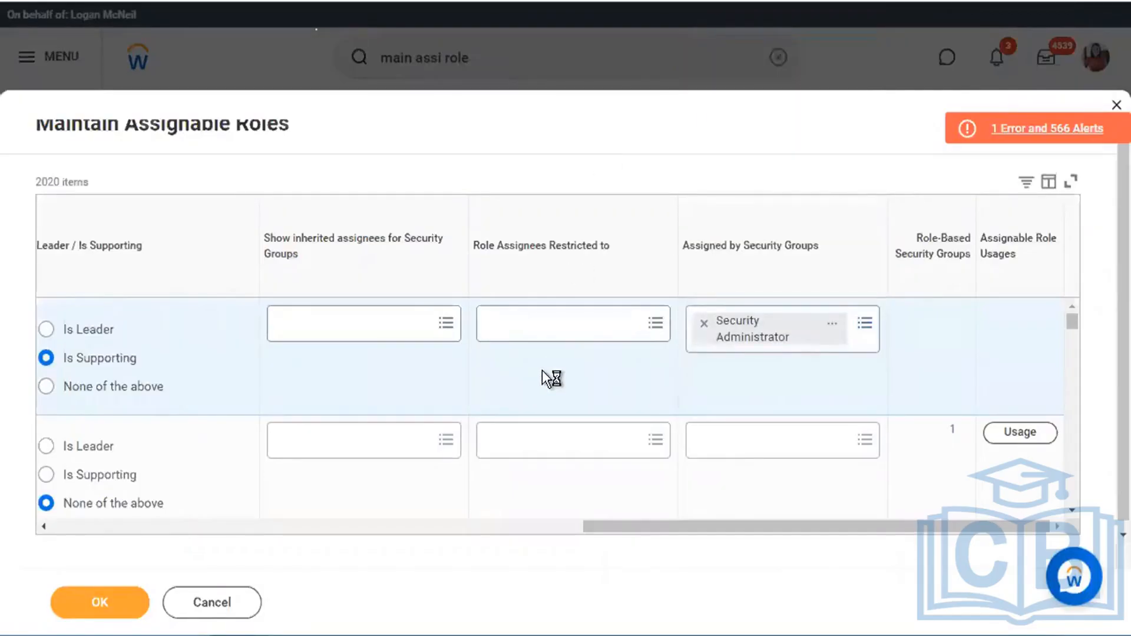
scroll(542, 370, "left", 3)
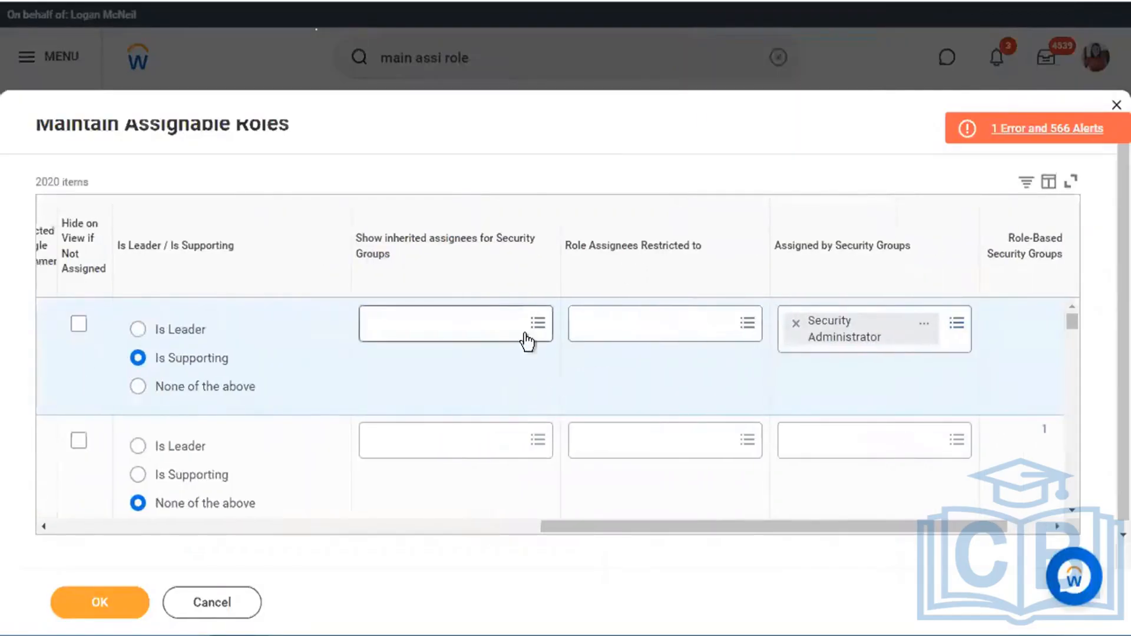
scroll(504, 375, "left", 10)
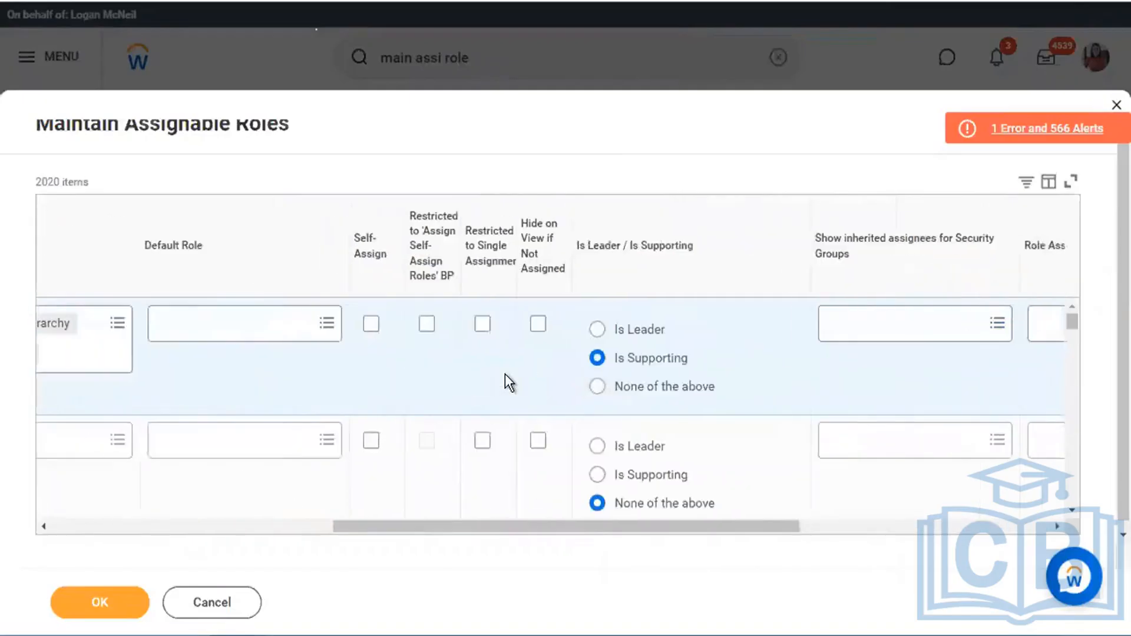
scroll(505, 383, "left", 8)
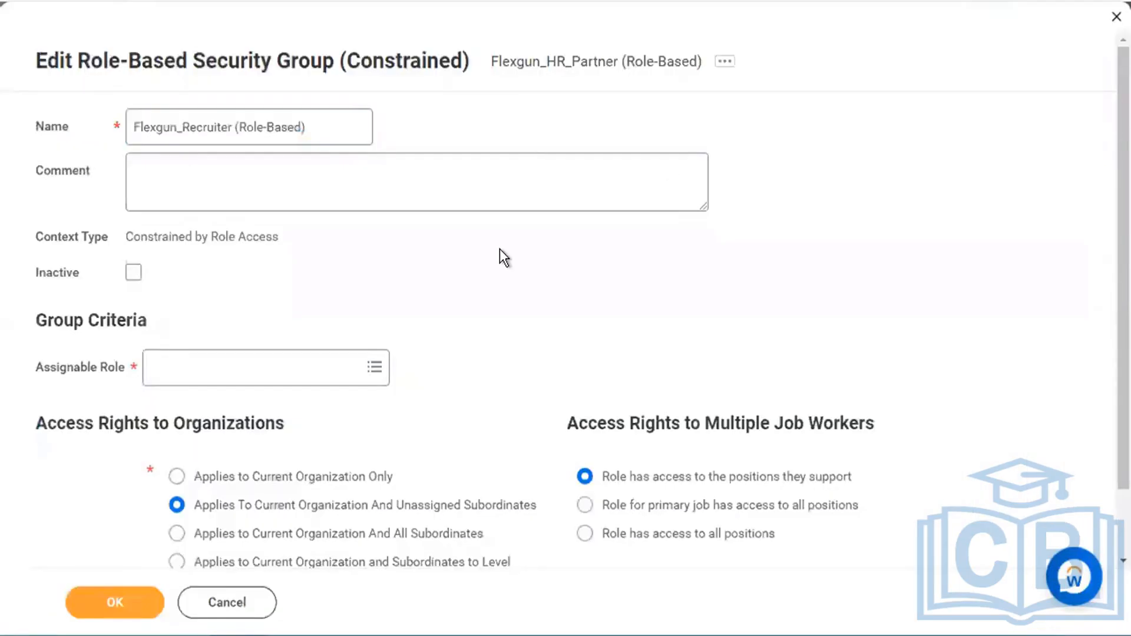
- Confirm the Maintain Assignable Roles changes and return to the Flexgun_Recruiter (Role-Based) form
scroll(499, 248, "down", 1)
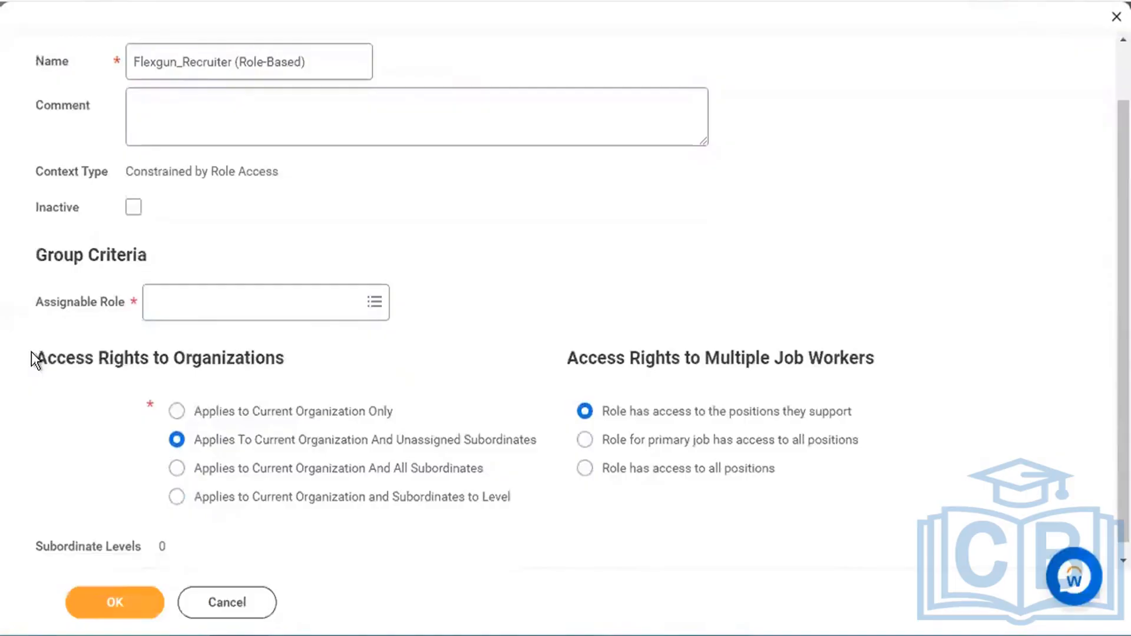
left_click_drag(33, 355, 353, 377)
left_click(496, 334)
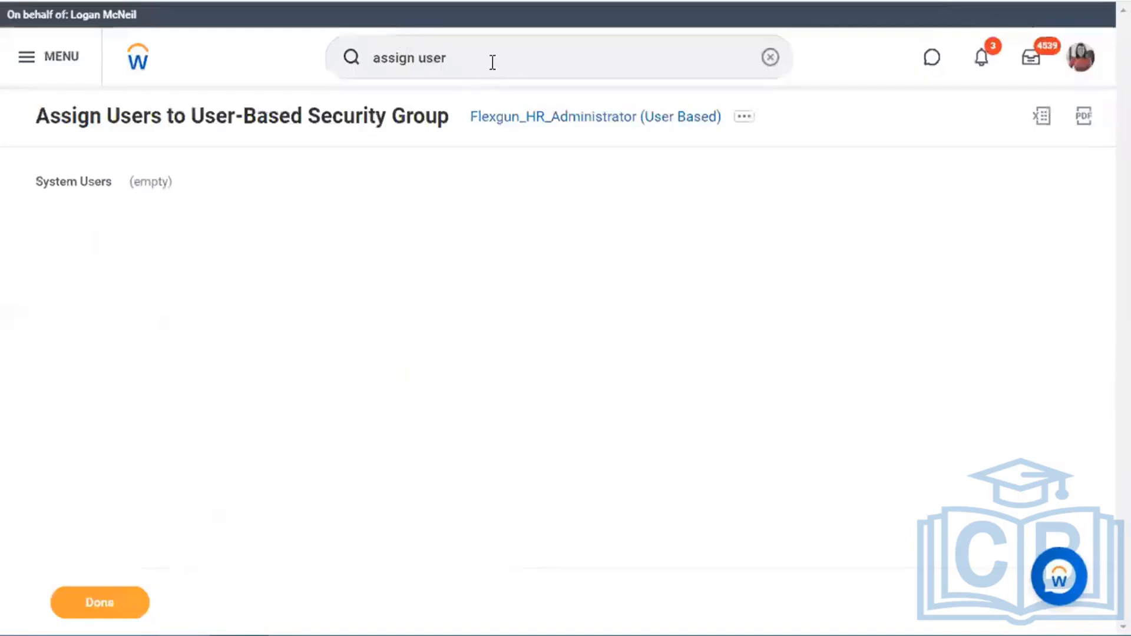
- Search 'flexgun boston', follow Flexgun_Boston to its Flexgun_America hierarchy, and show its Roles
triple_click(493, 62)
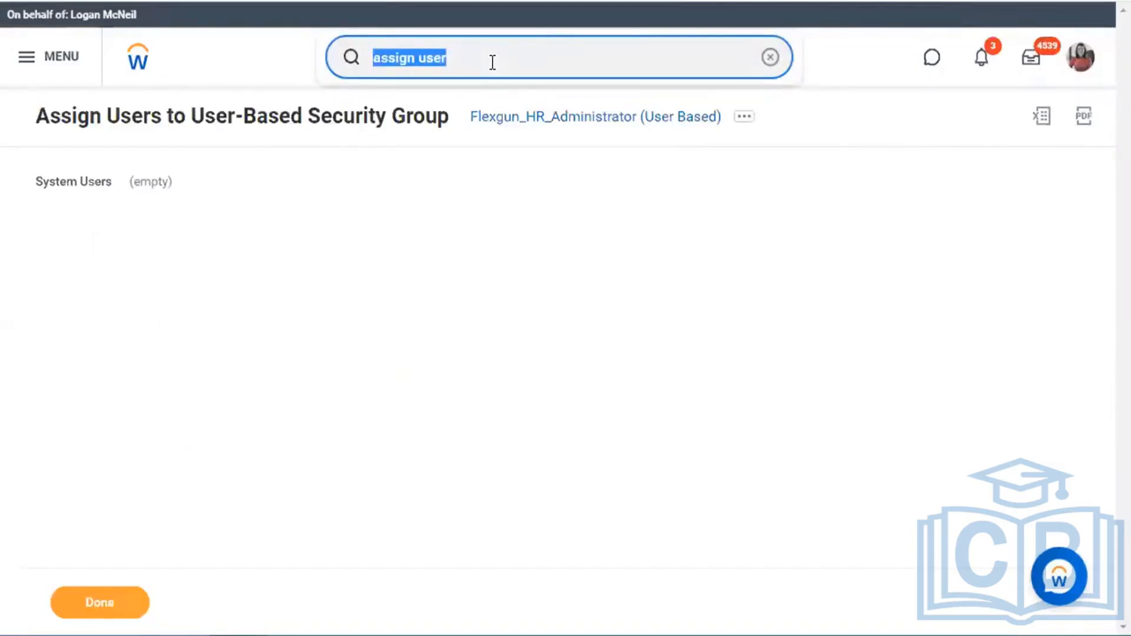
type("flexgun ")
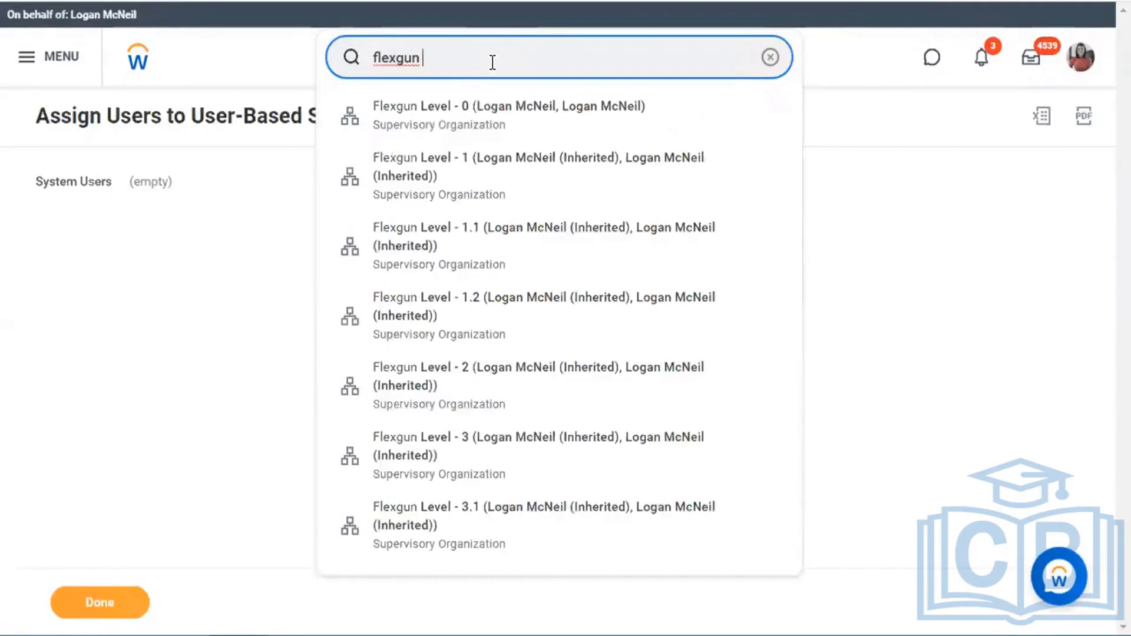
type("boston")
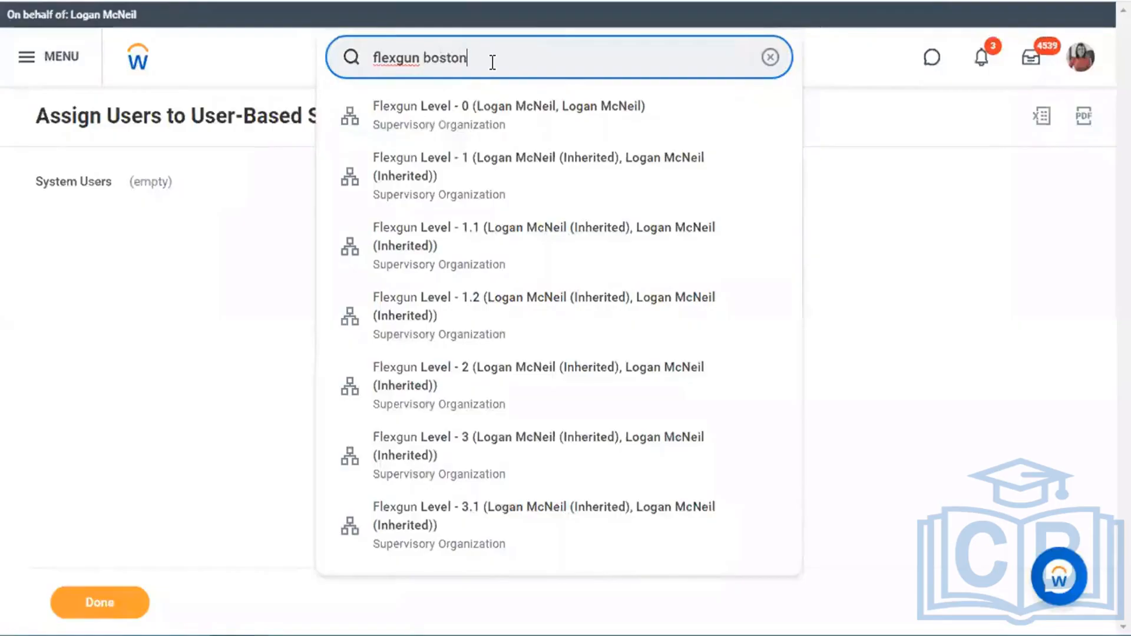
left_click(478, 119)
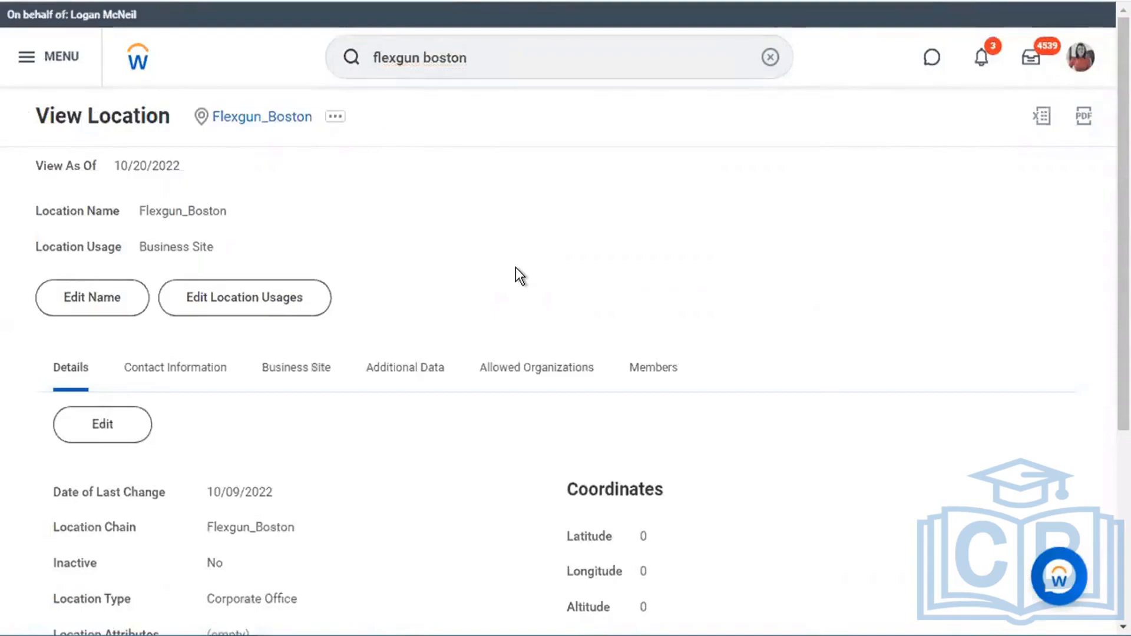
scroll(321, 473, "down", 5)
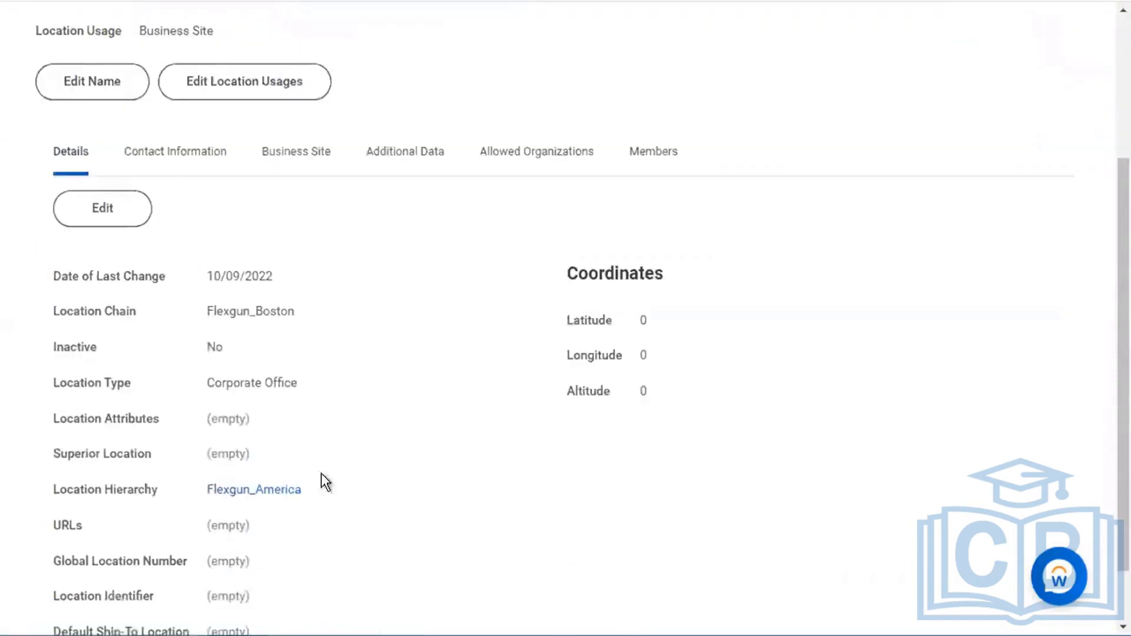
left_click(270, 416)
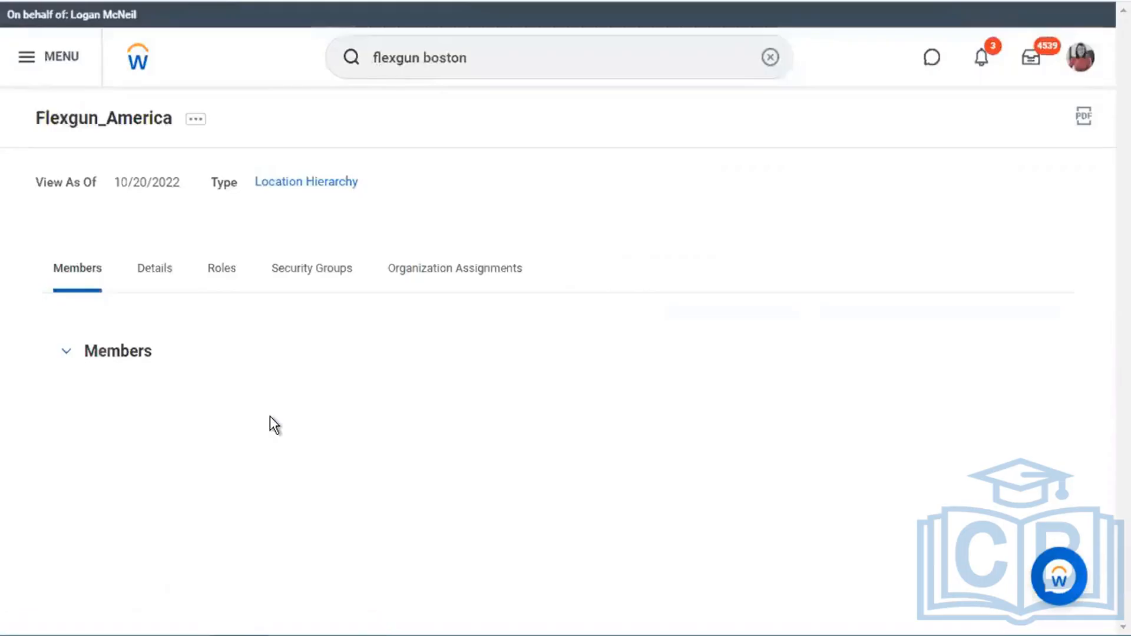
scroll(224, 247, "down", 4)
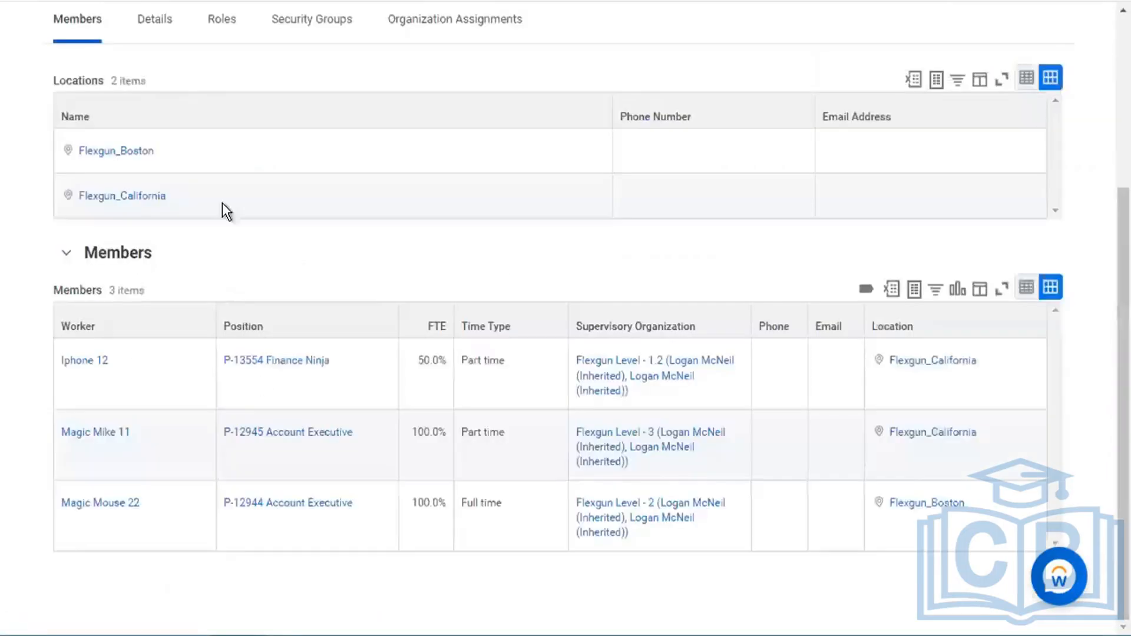
left_click(222, 23)
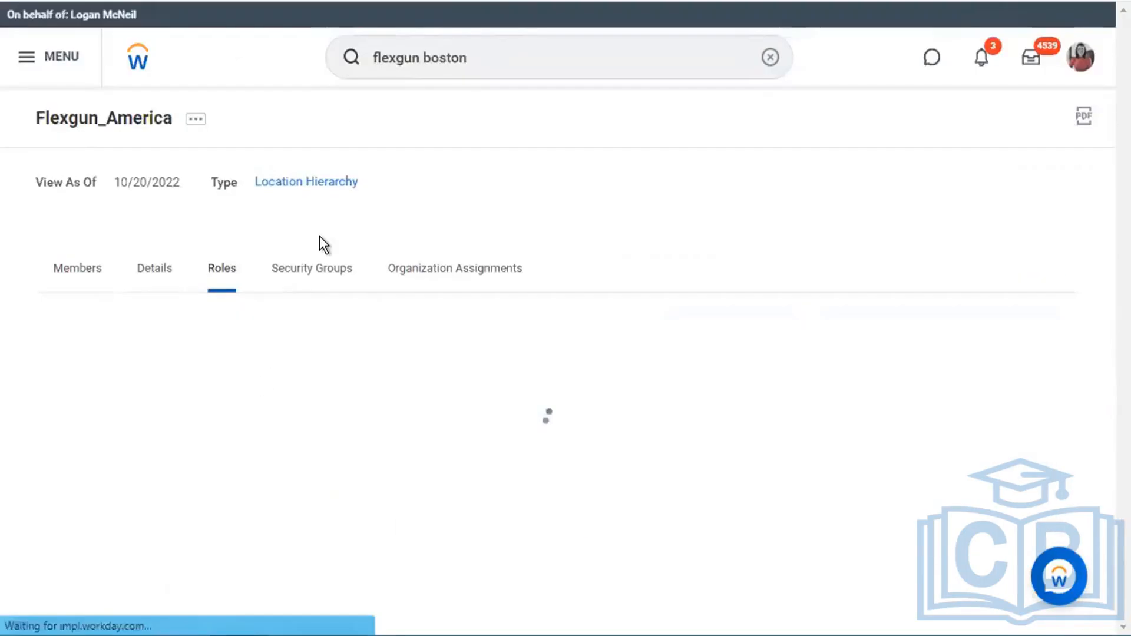
- Choose Roles > Assign Roles from Flexgun_America's related actions
scroll(320, 236, "down", 1)
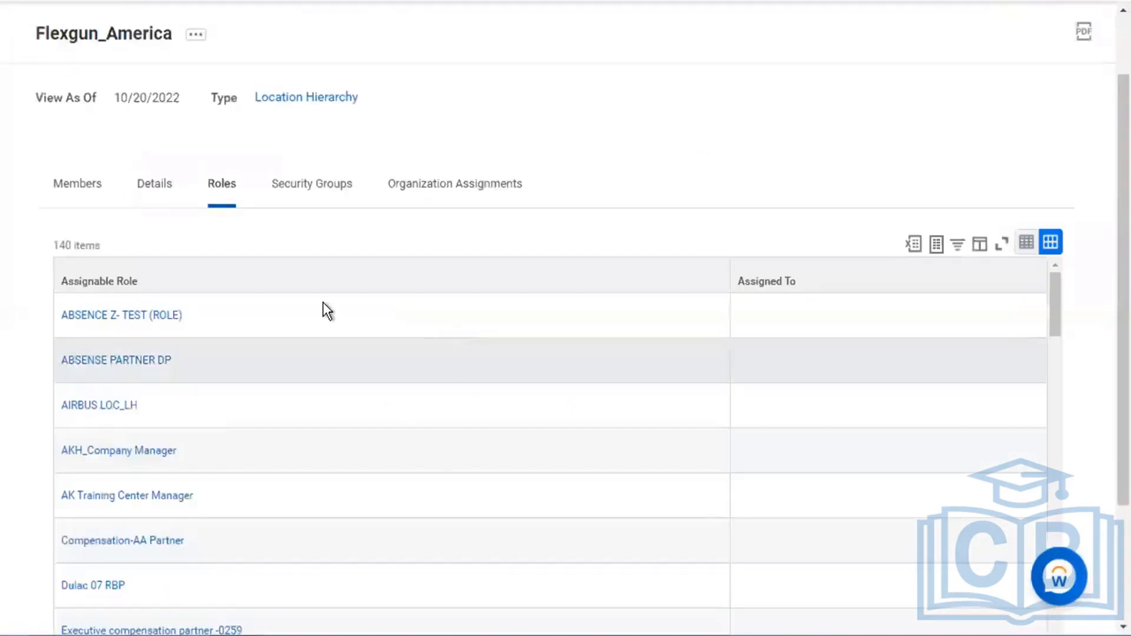
left_click(196, 34)
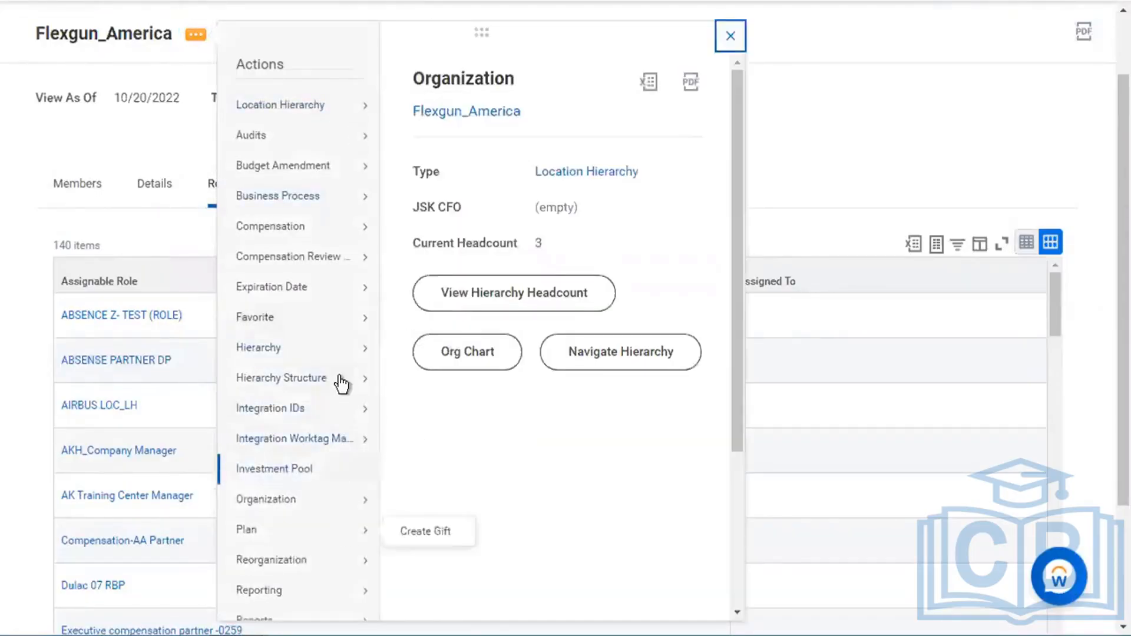
scroll(343, 524, "down", 3)
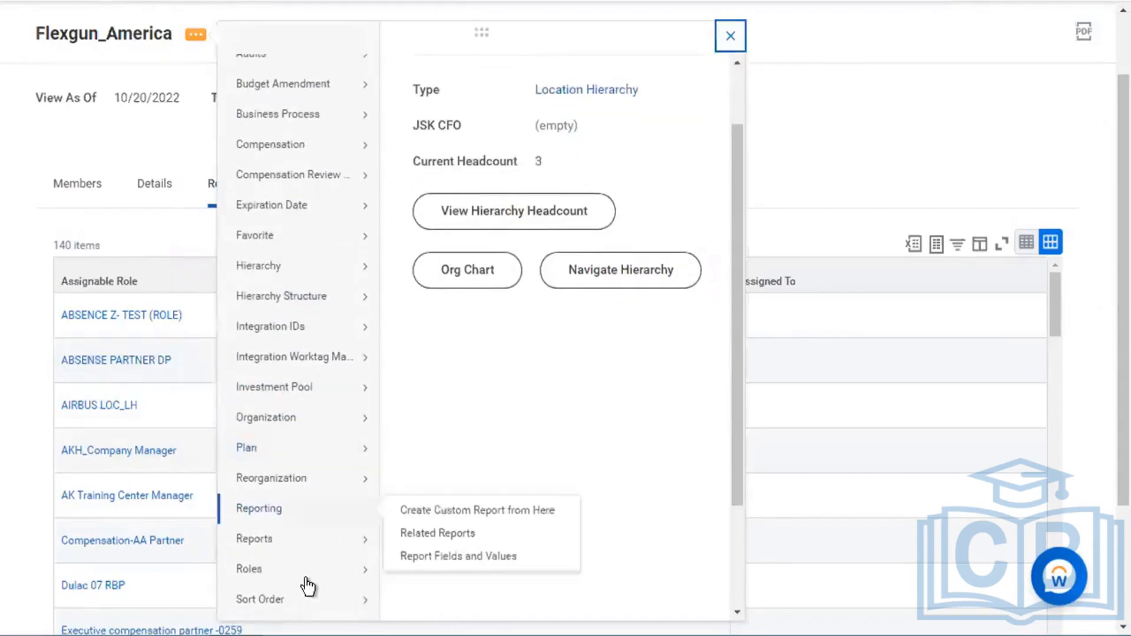
mouse_move(312, 570)
left_click(429, 452)
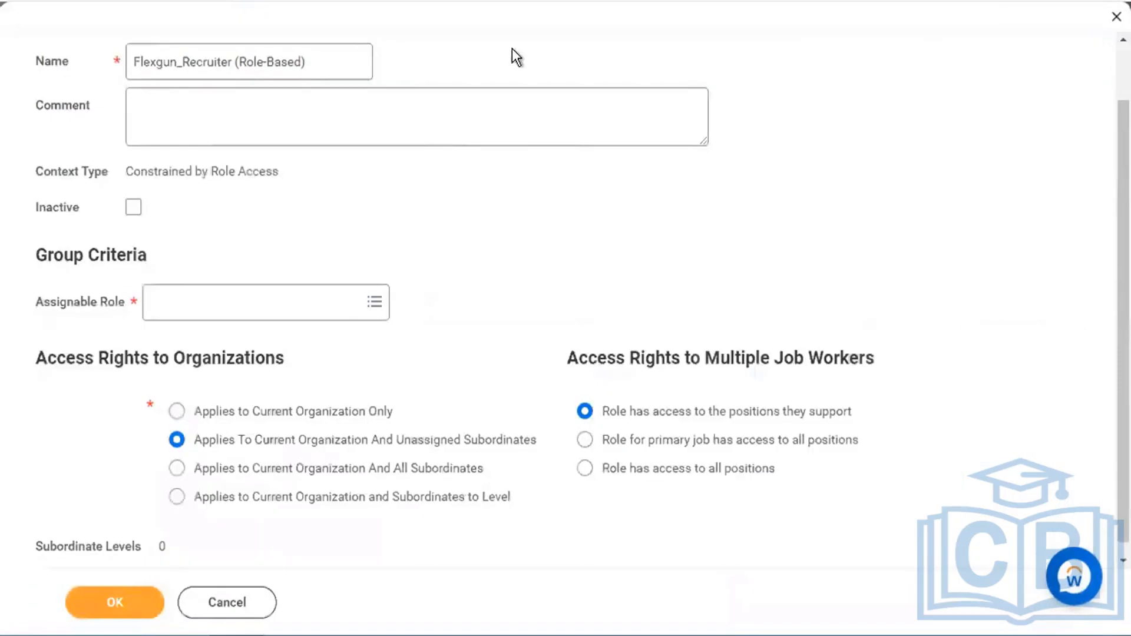
- Set the assignable role to Flexgun_Recruiter by searching 'flexgun', then save the group
left_click(298, 301)
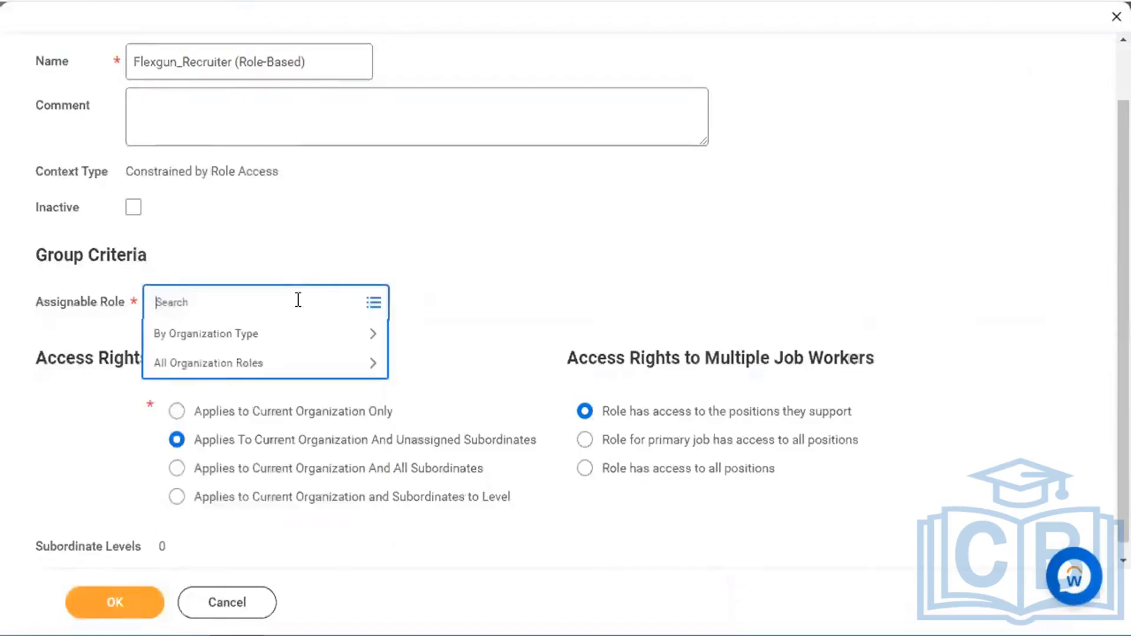
type("flexgun")
key("Return")
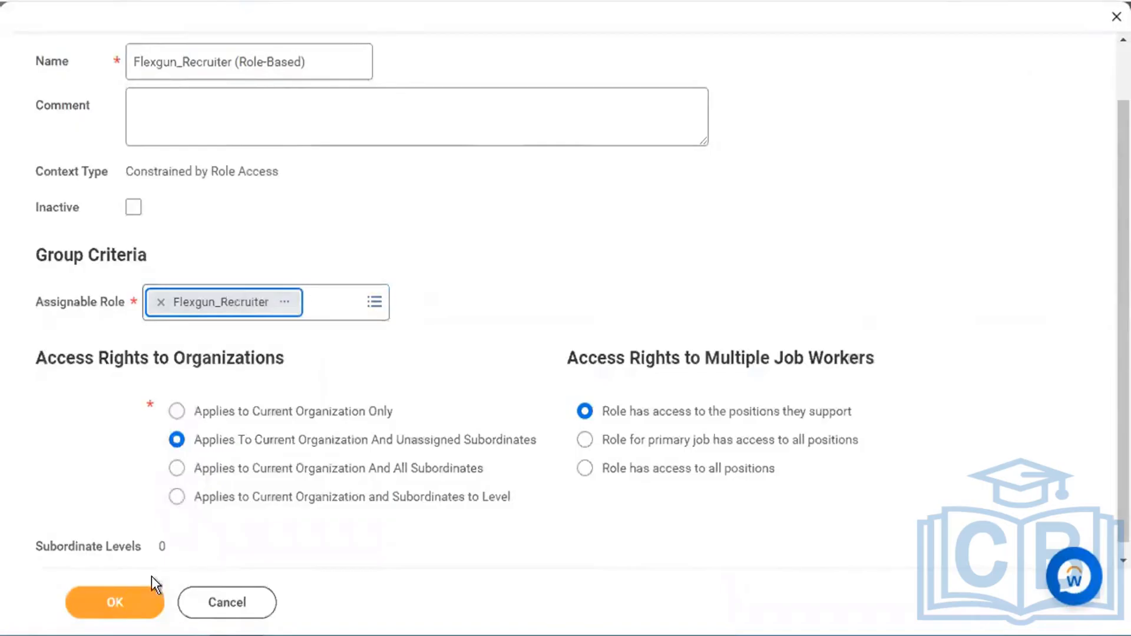
left_click(130, 601)
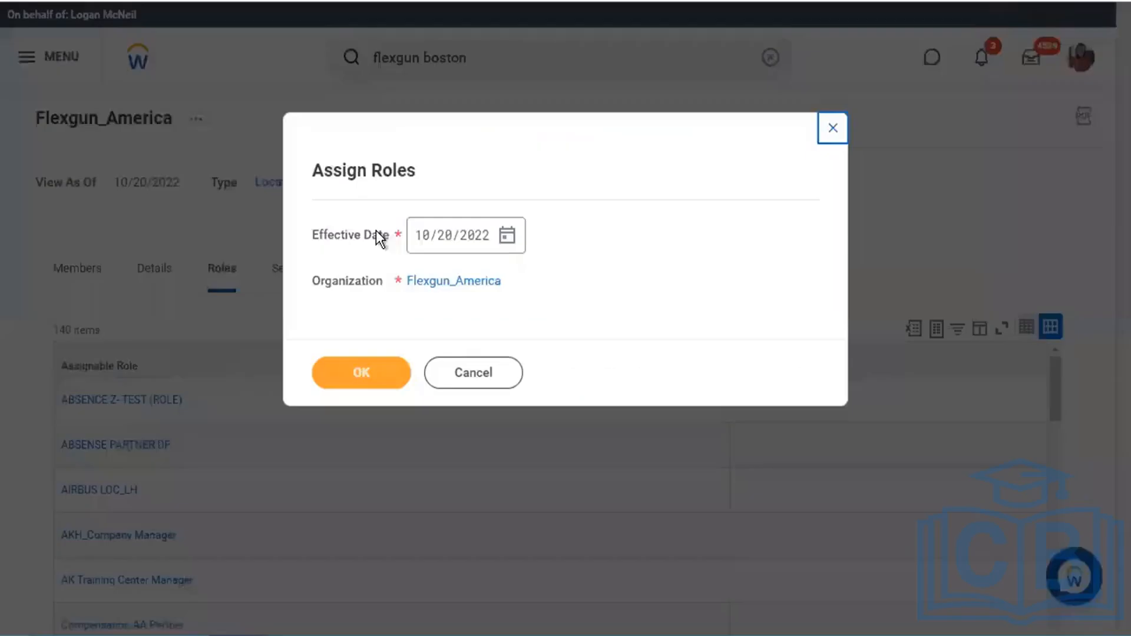
- Accept the organization and effective date, then filter current roles to Flexgun_Recruiter
left_click(384, 376)
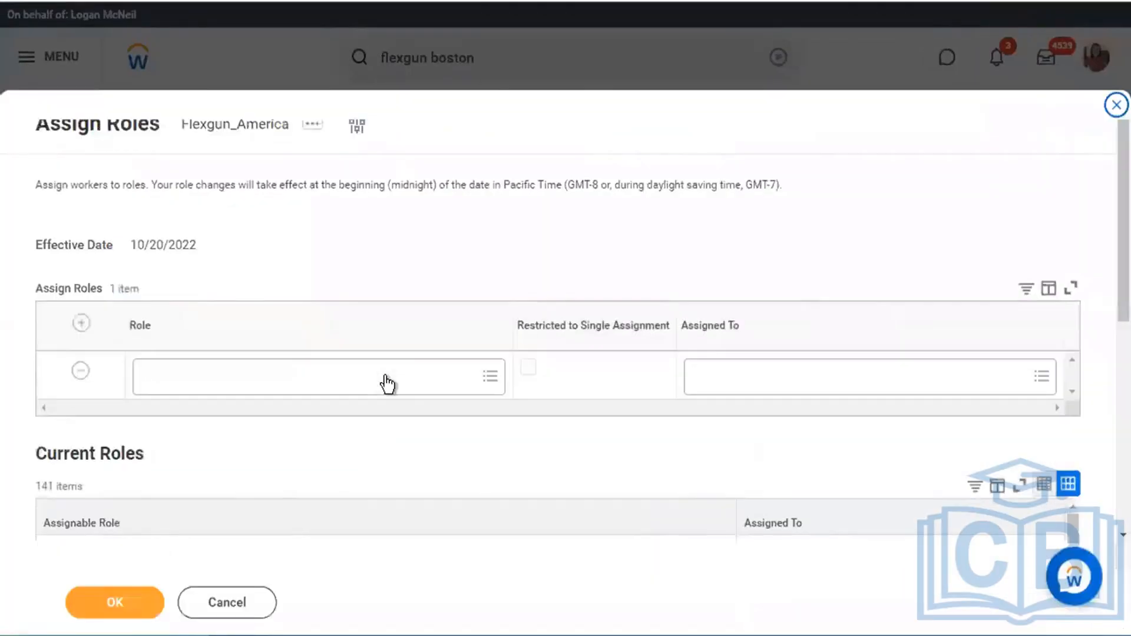
scroll(372, 274, "down", 5)
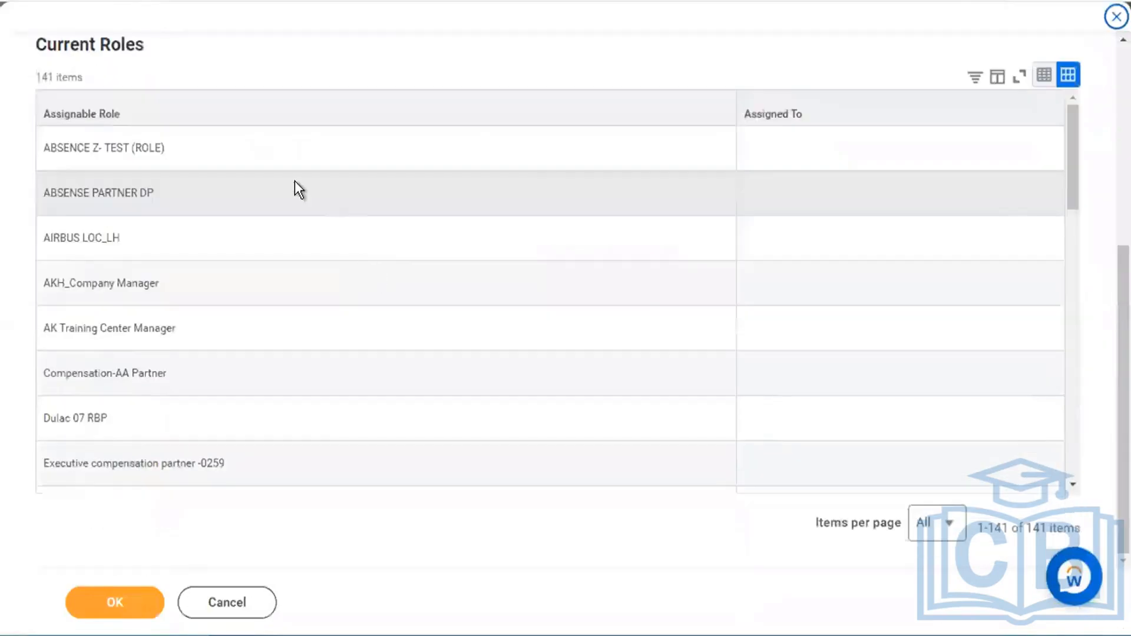
left_click(275, 120)
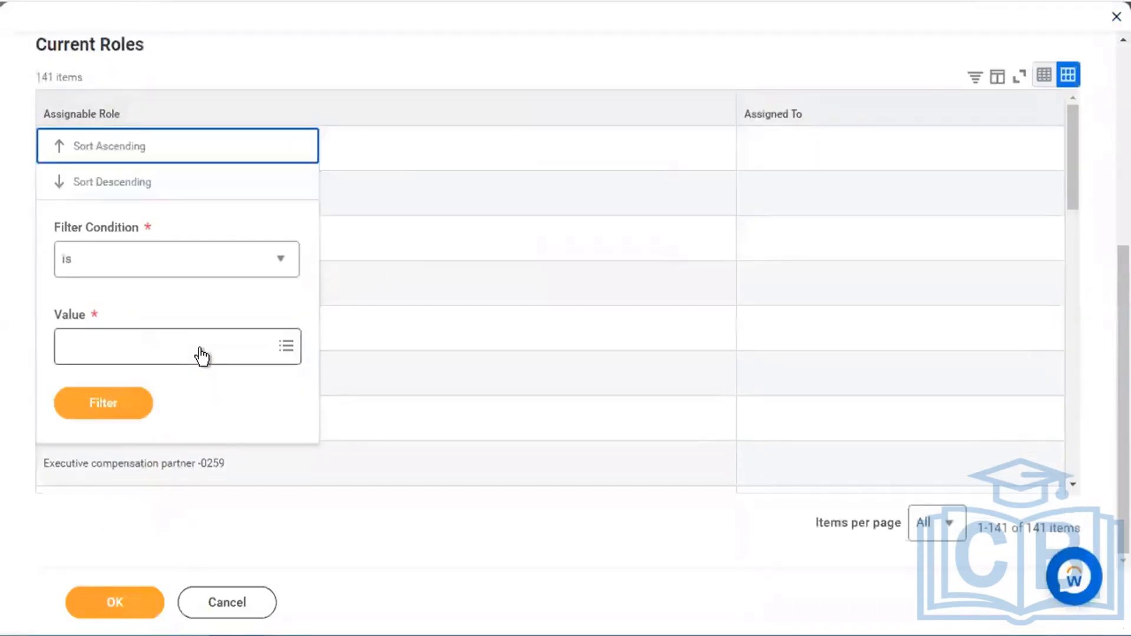
left_click(201, 348)
type("flexgun")
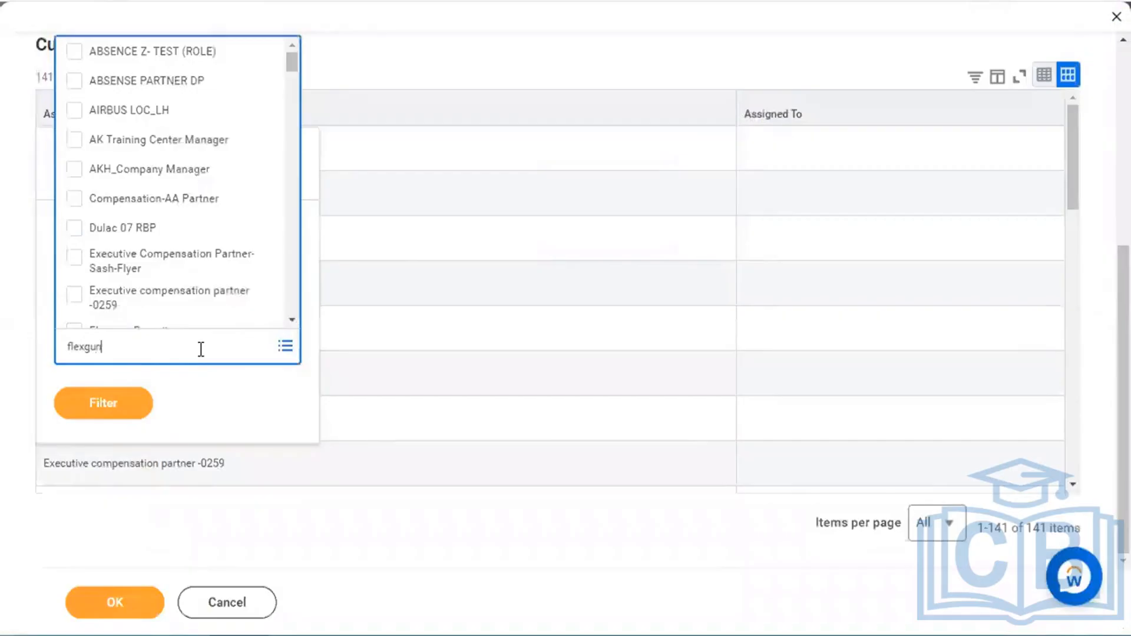
key("Return")
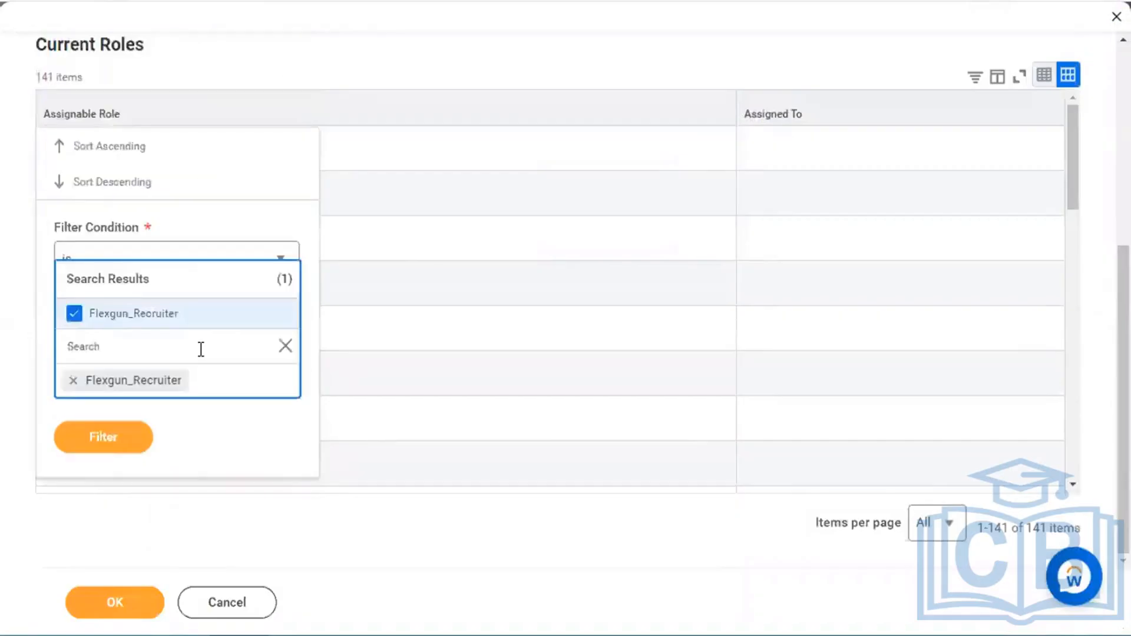
left_click(116, 419)
left_click(118, 412)
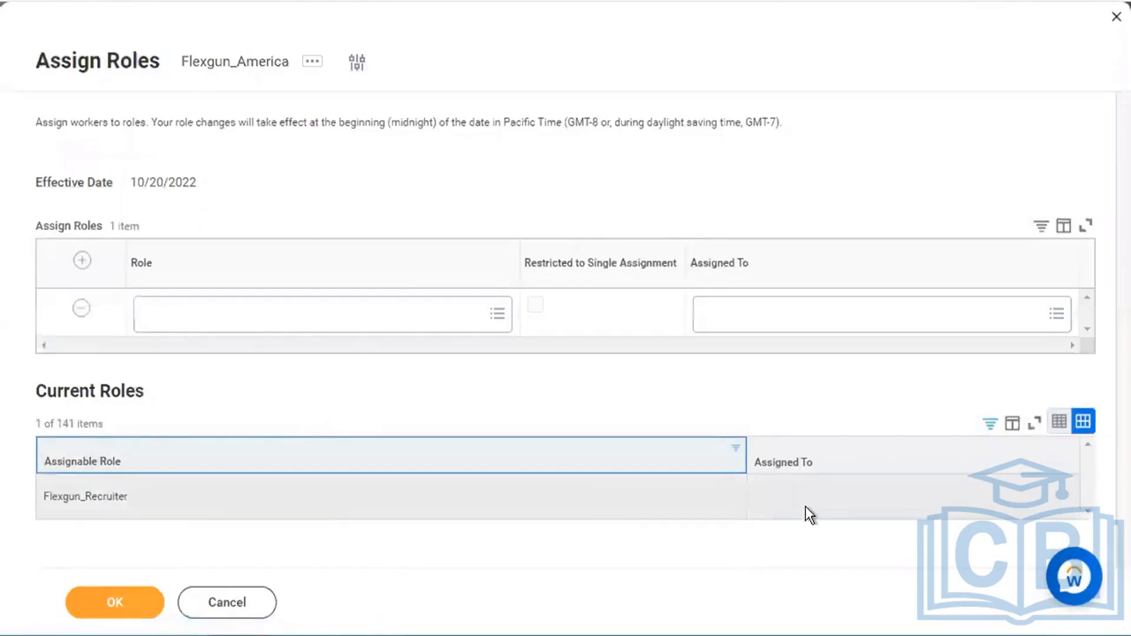
- Assign Flexgun_Recruiter to the Account Executive worker and submit the assignment
left_click(348, 321)
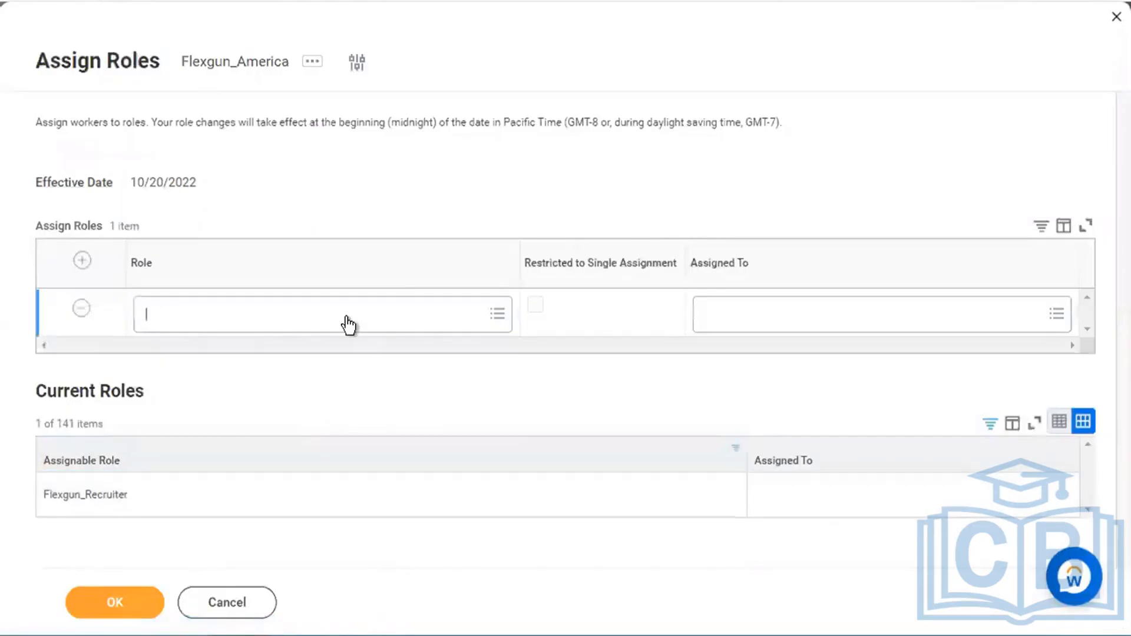
type("flexgun")
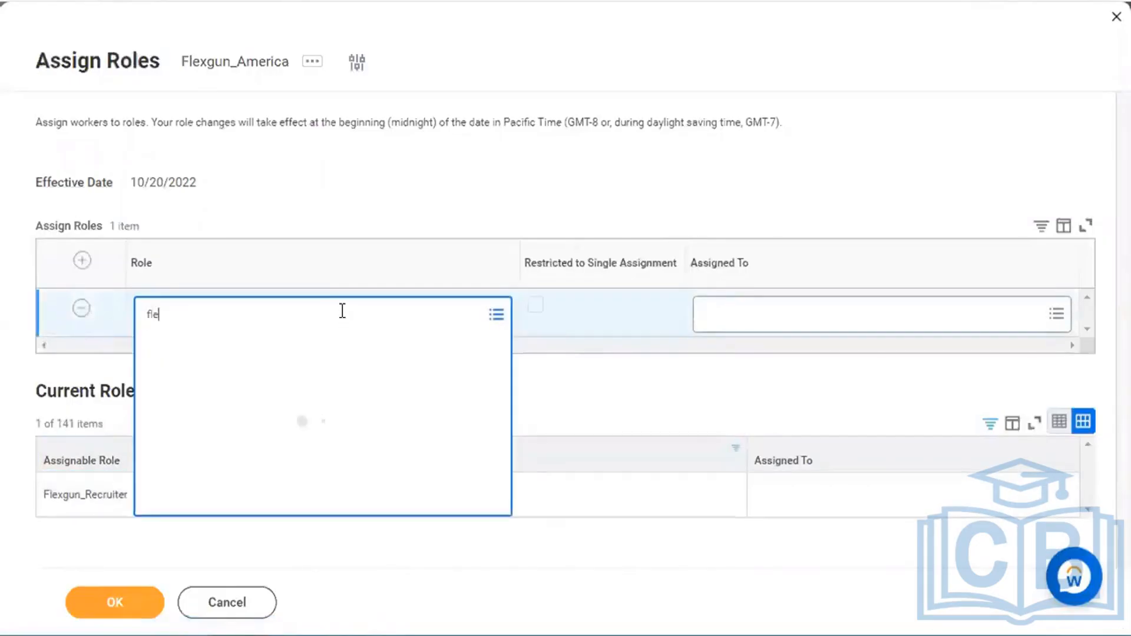
left_click(710, 319)
type("magic mike")
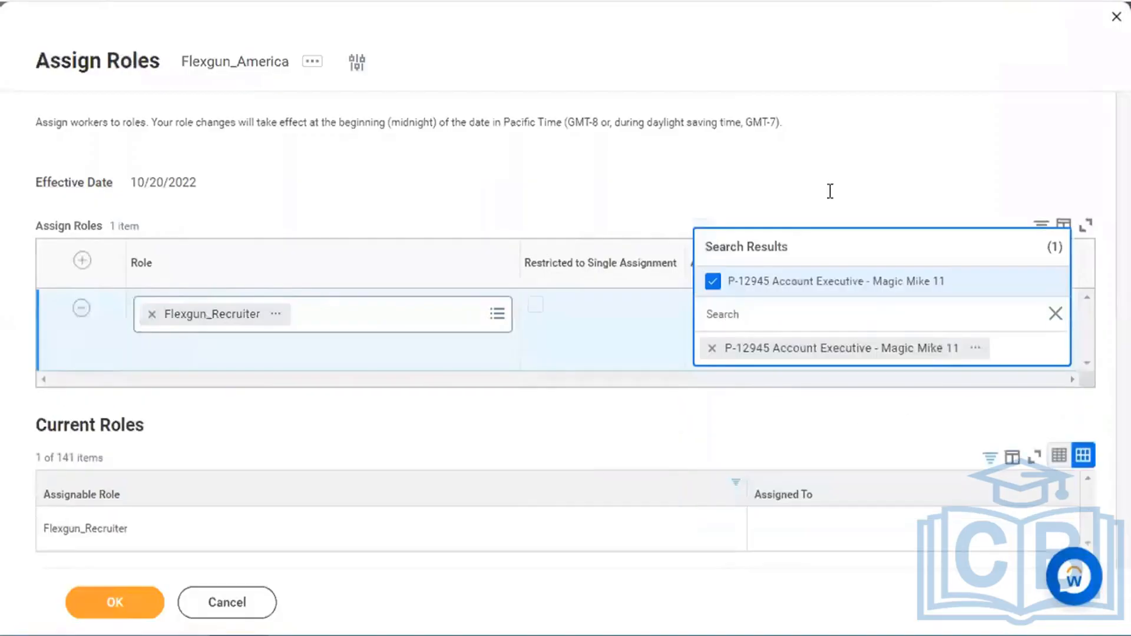
left_click(829, 190)
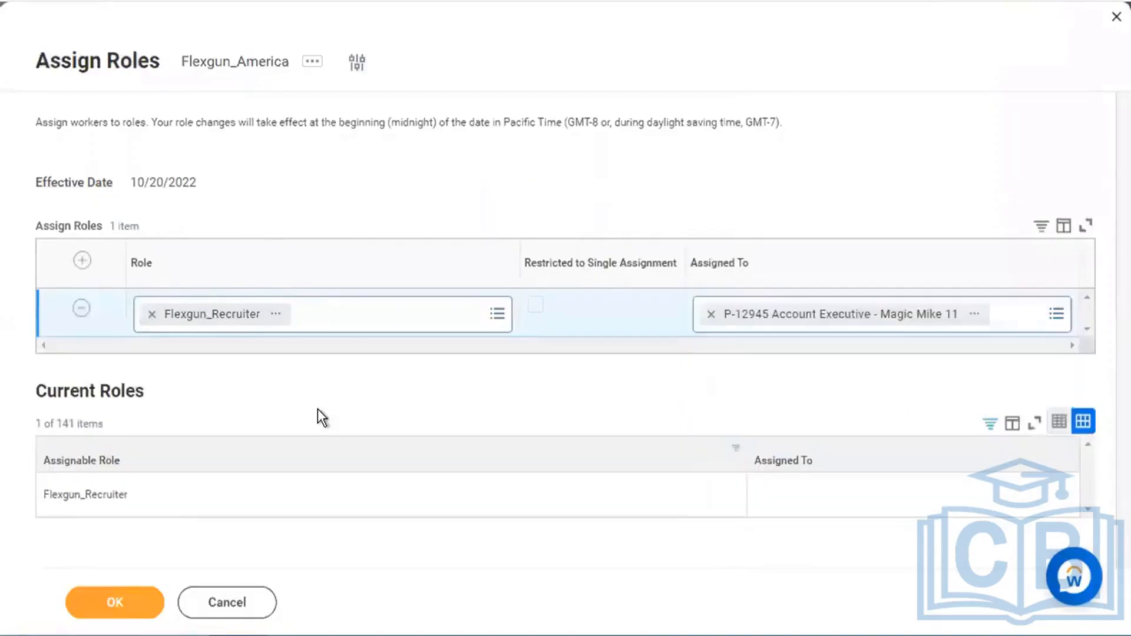
left_click(110, 613)
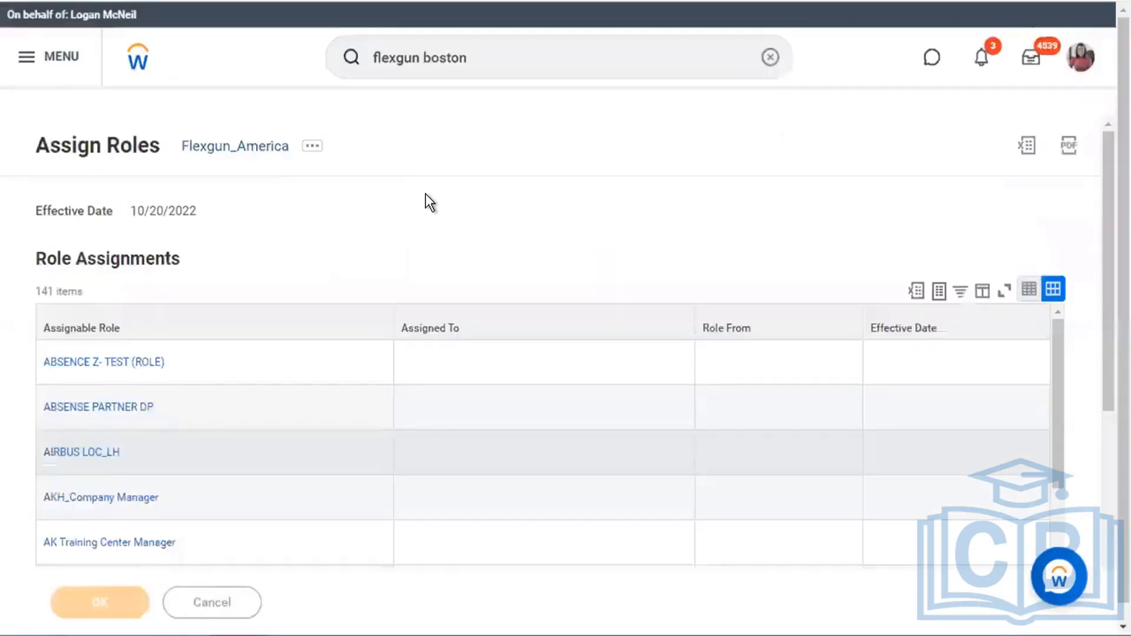
- Open Flexgun_America's Roles tab and filter Assignable Role to Flexgun_Recruiter
left_click(244, 120)
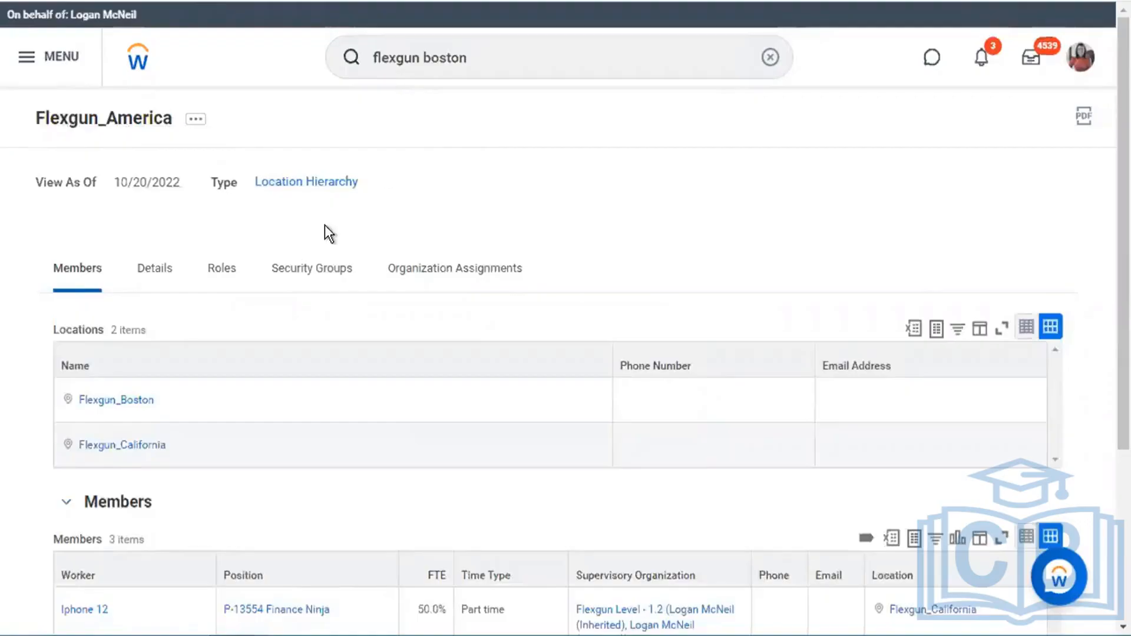
left_click(223, 281)
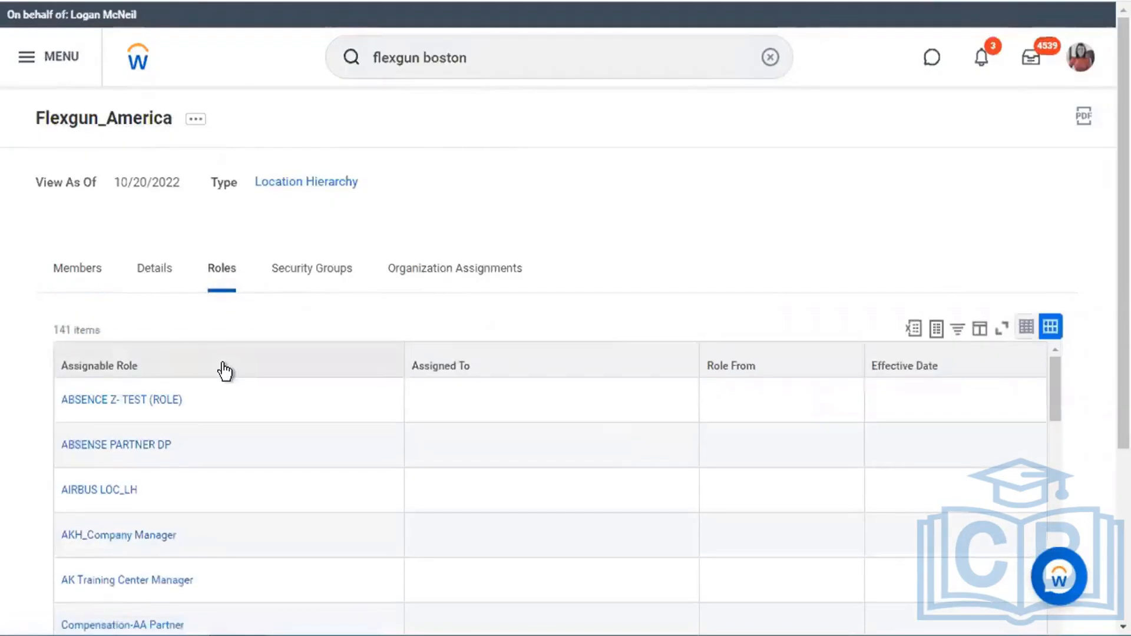
left_click(225, 371)
left_click(266, 229)
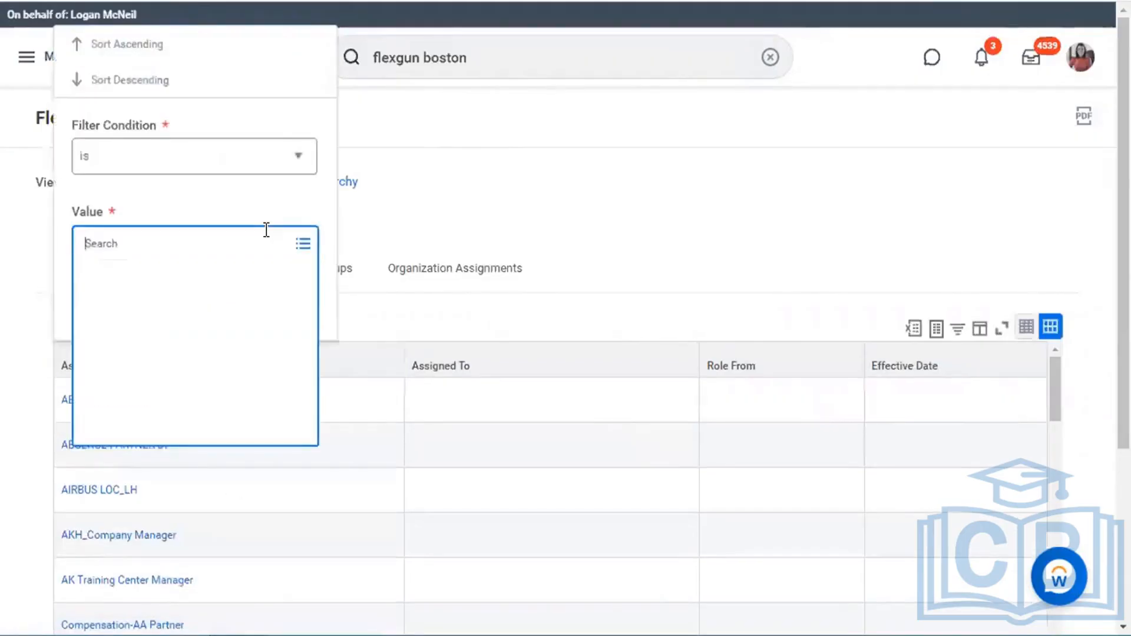
type("magic mike")
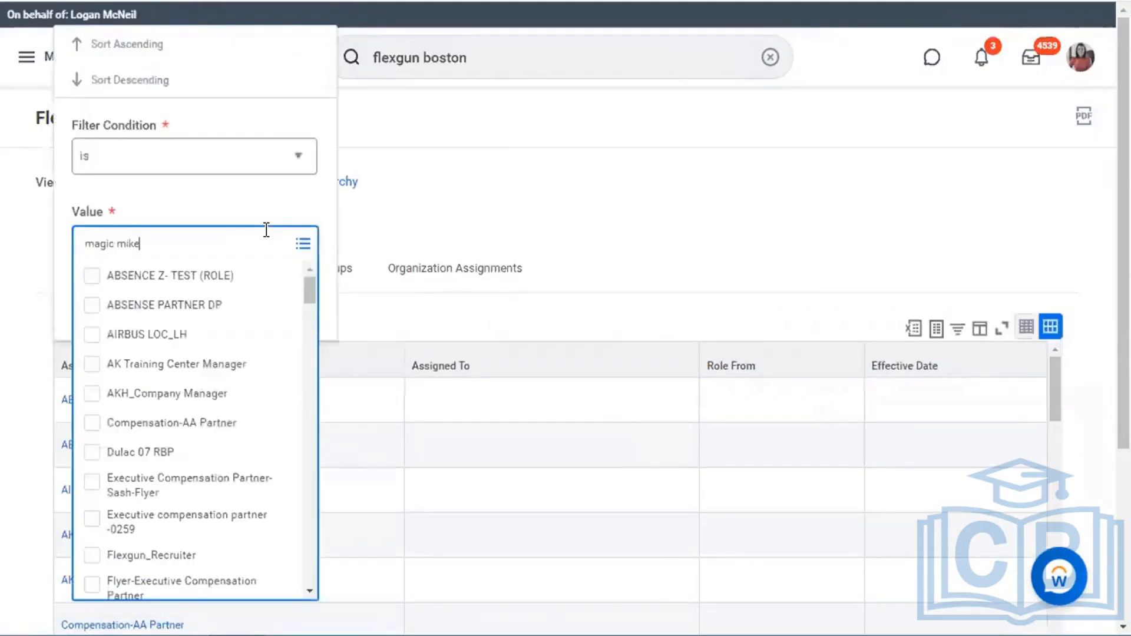
key("Return")
left_click(239, 203)
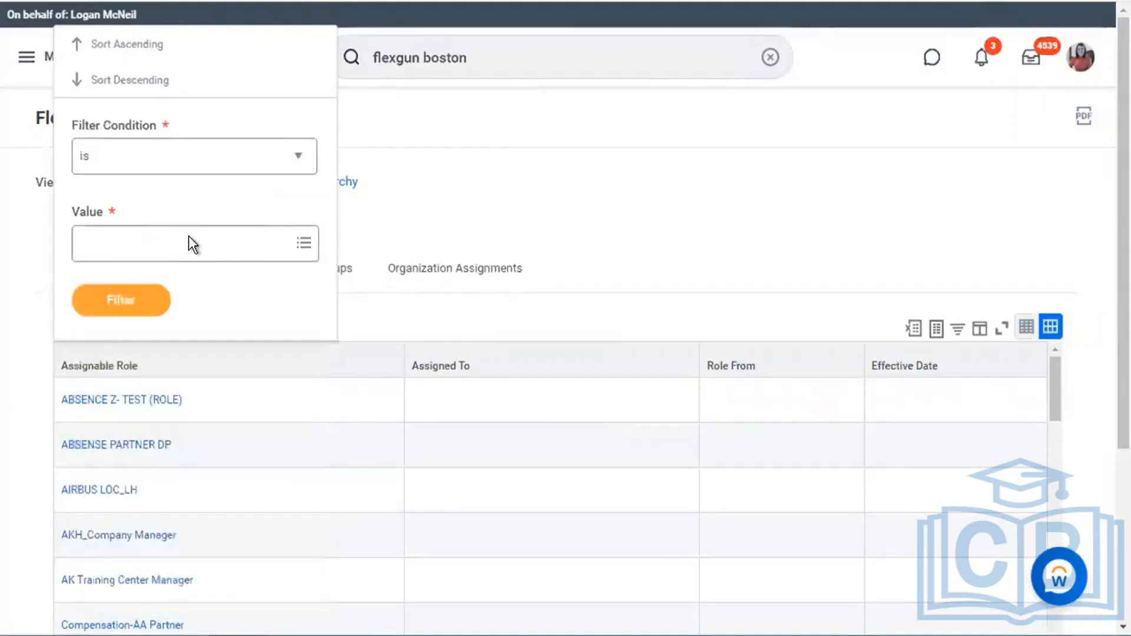
left_click(187, 241)
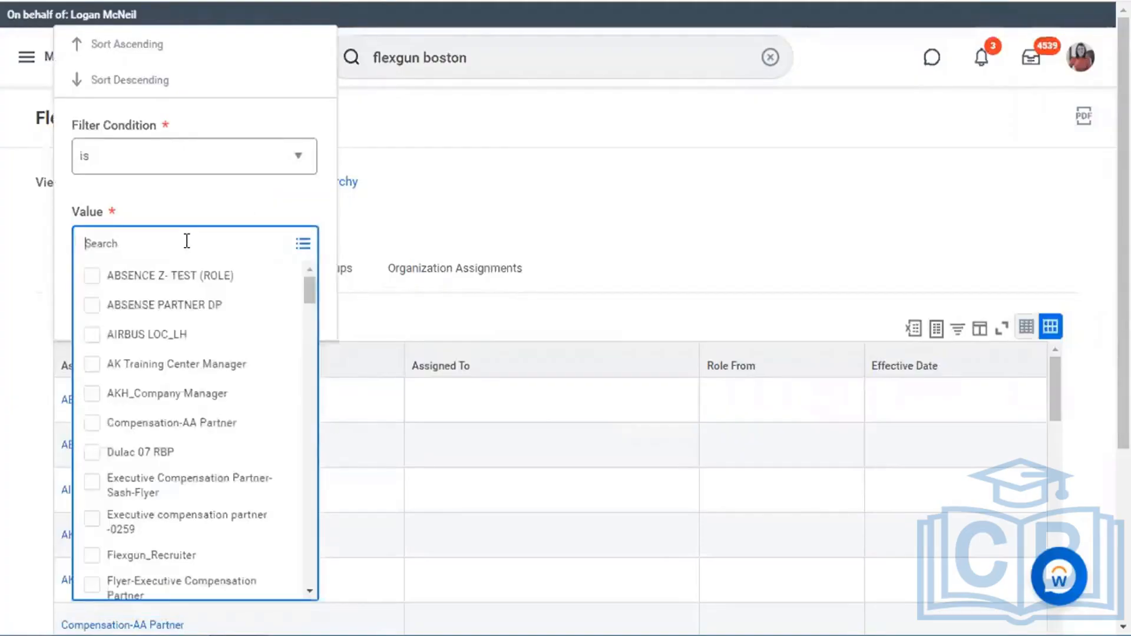
type("flexgun")
key("Return")
left_click(250, 201)
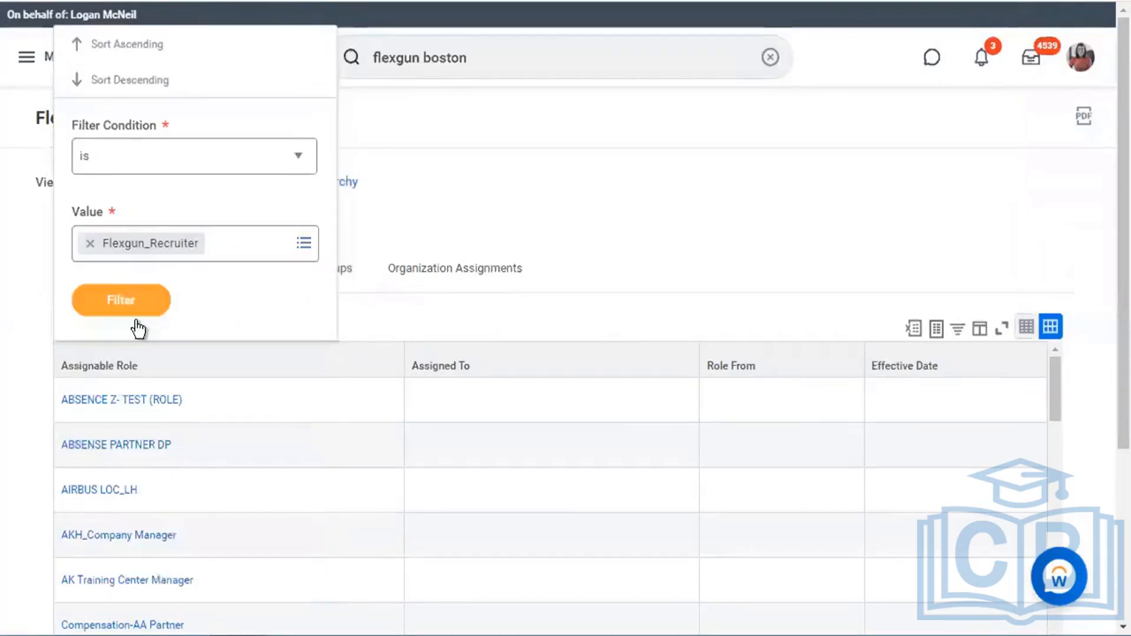
left_click(144, 311)
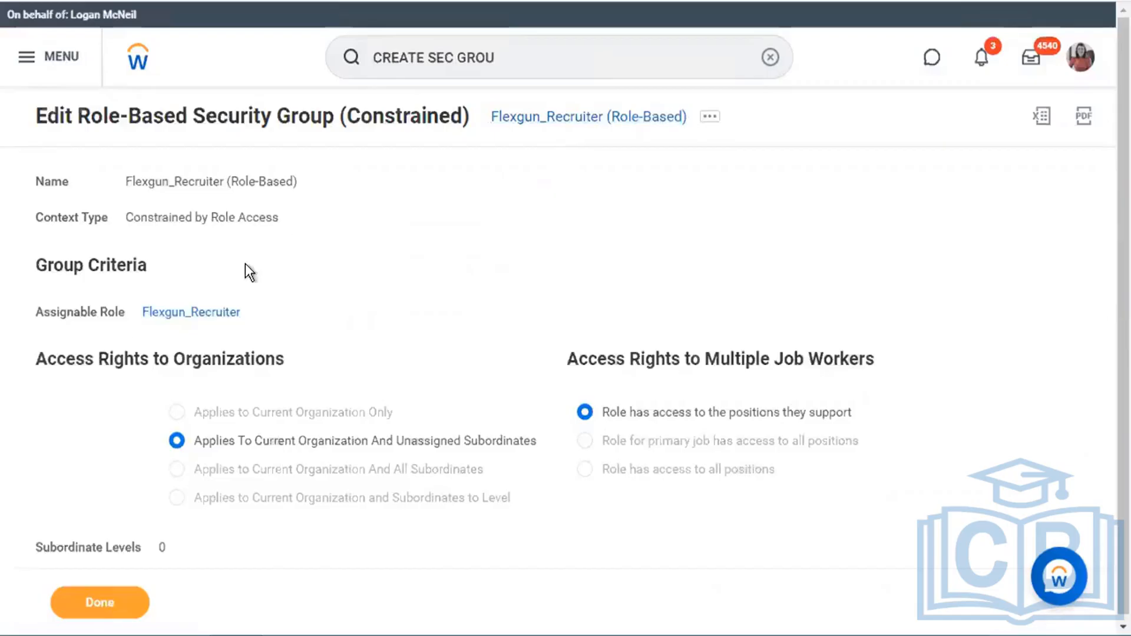
left_click_drag(36, 358, 255, 361)
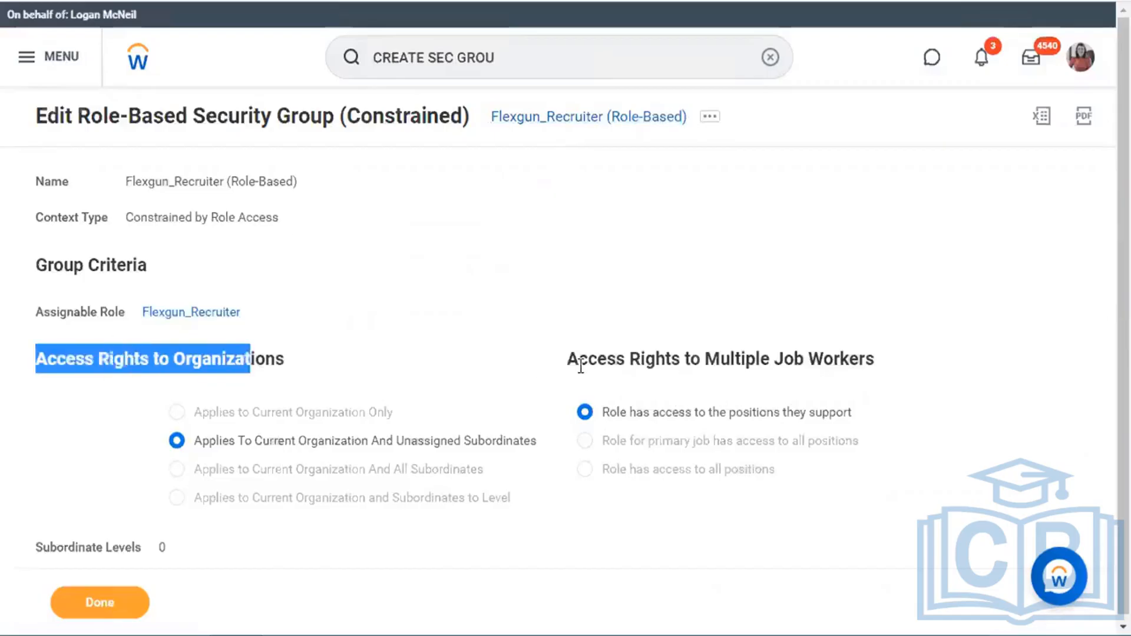
left_click_drag(580, 361, 890, 352)
left_click(554, 292)
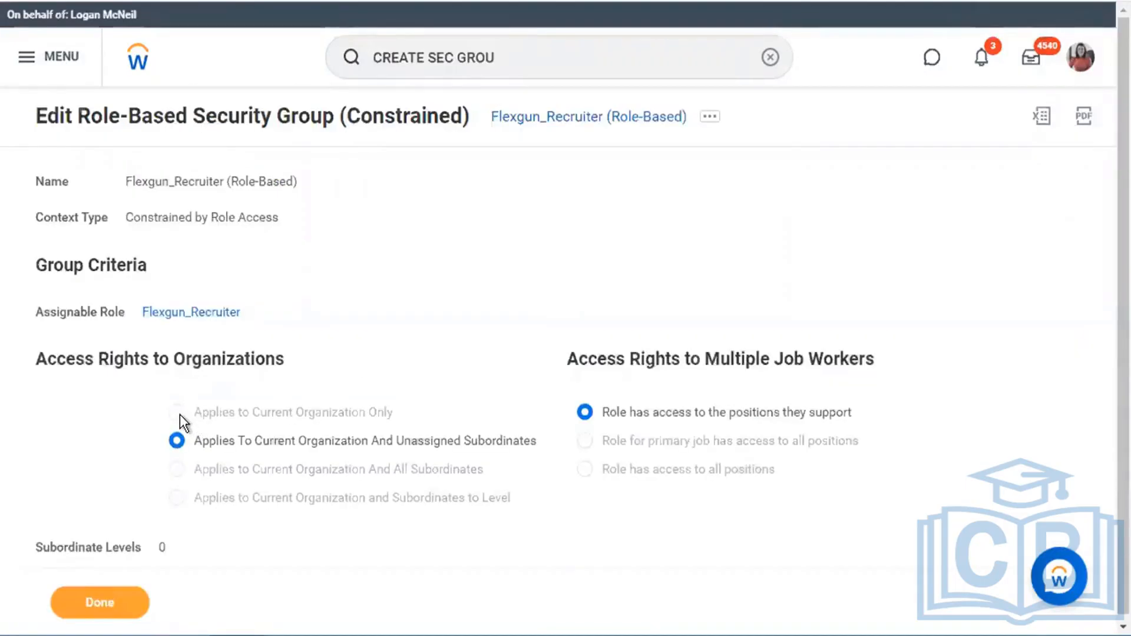
left_click_drag(192, 414, 397, 413)
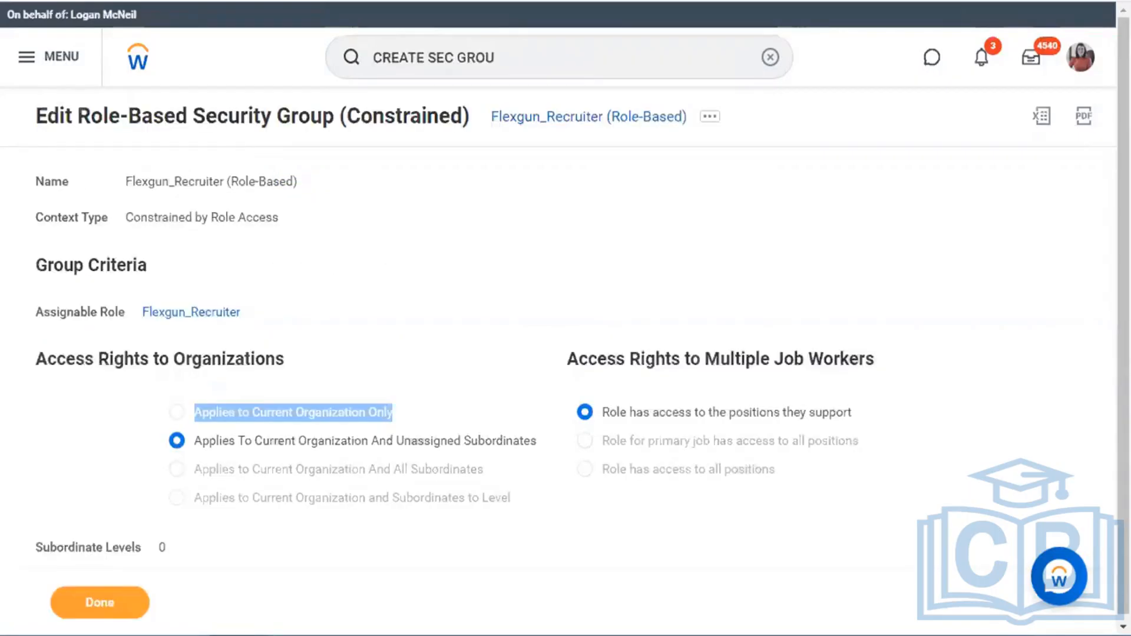
left_click(496, 316)
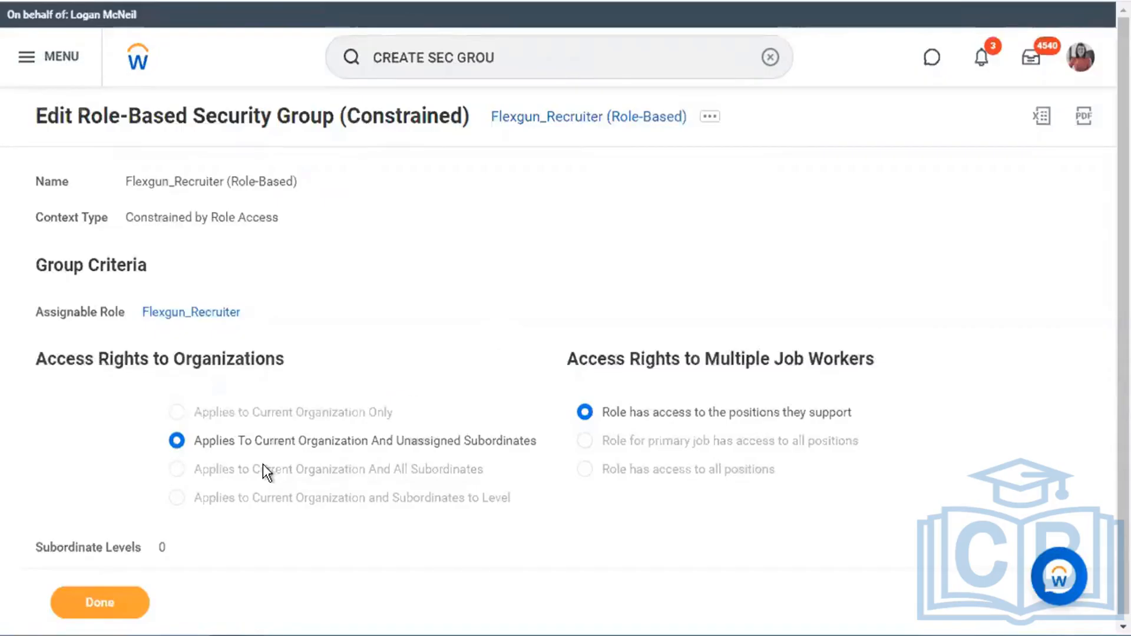
left_click_drag(197, 442, 439, 449)
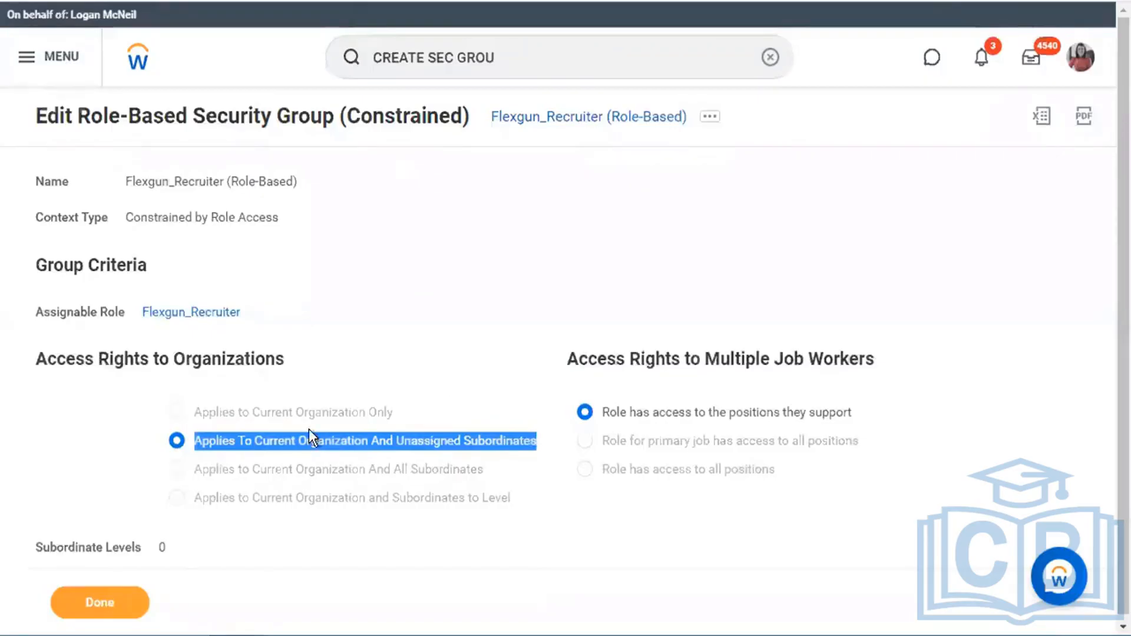
left_click(297, 439)
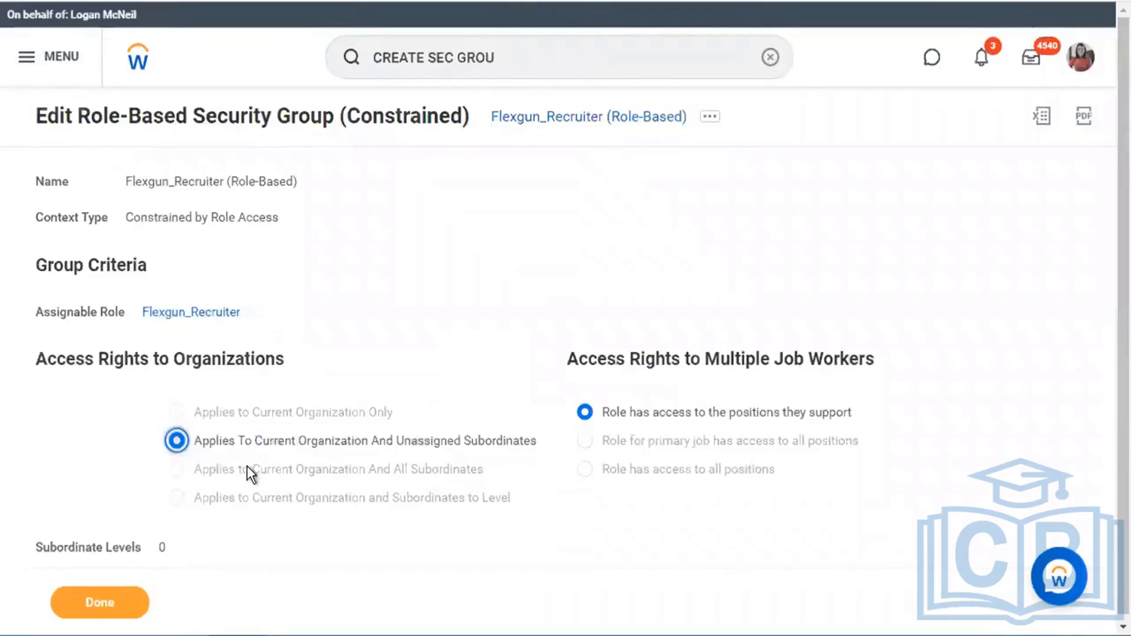
left_click(197, 471)
left_click_drag(197, 471, 488, 464)
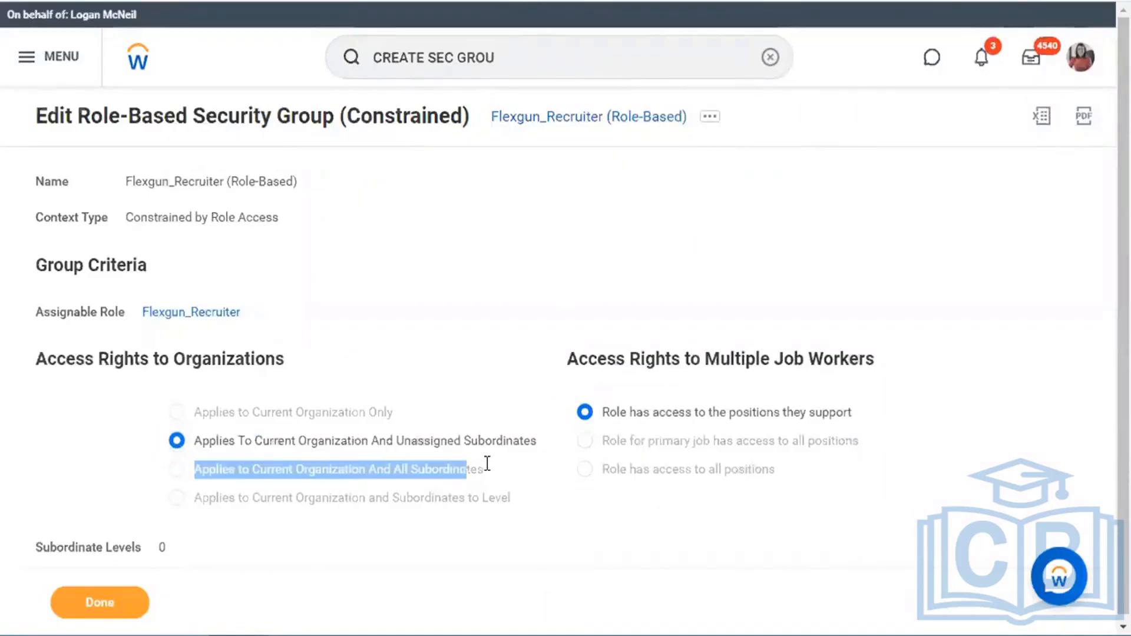
left_click(449, 469)
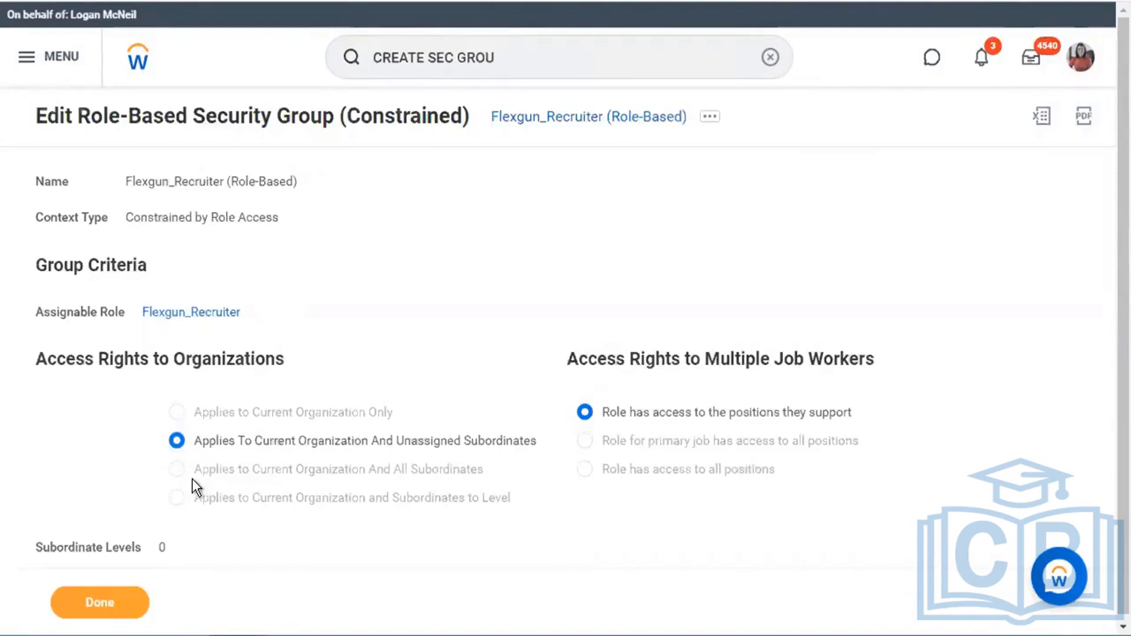
left_click_drag(345, 470, 489, 470)
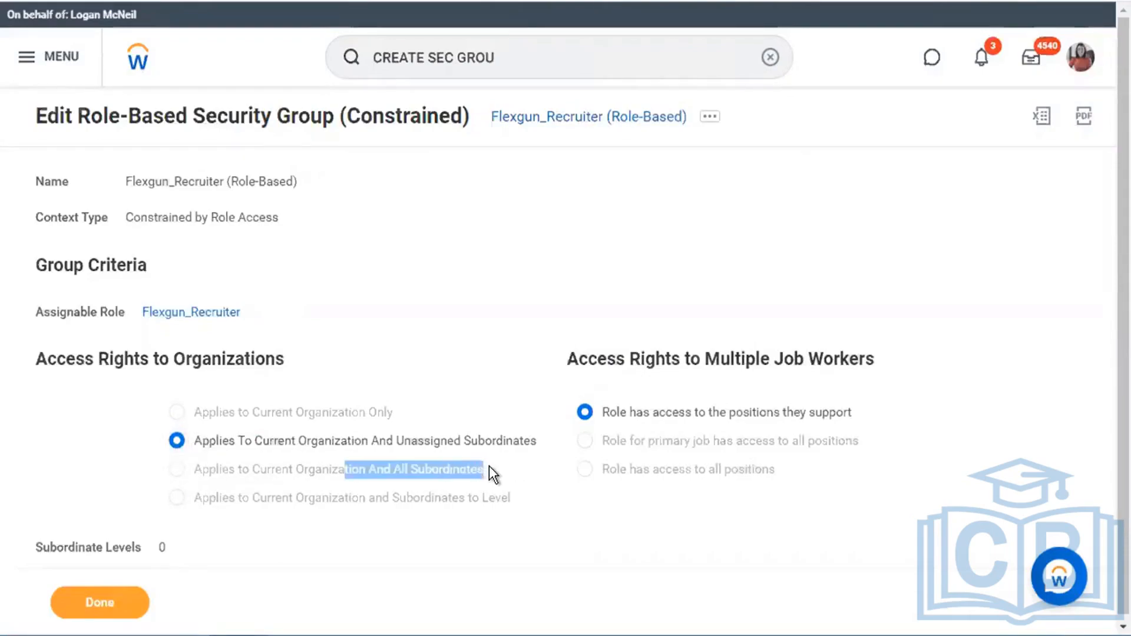
left_click(360, 470)
left_click_drag(321, 470, 192, 482)
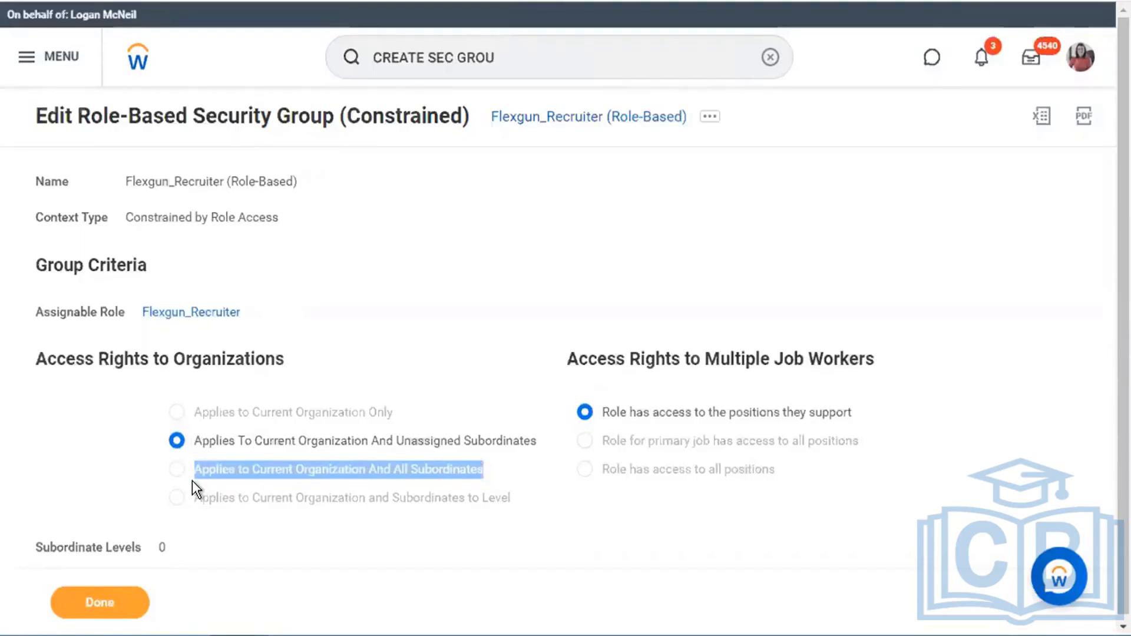
left_click(279, 441)
left_click_drag(364, 439, 206, 442)
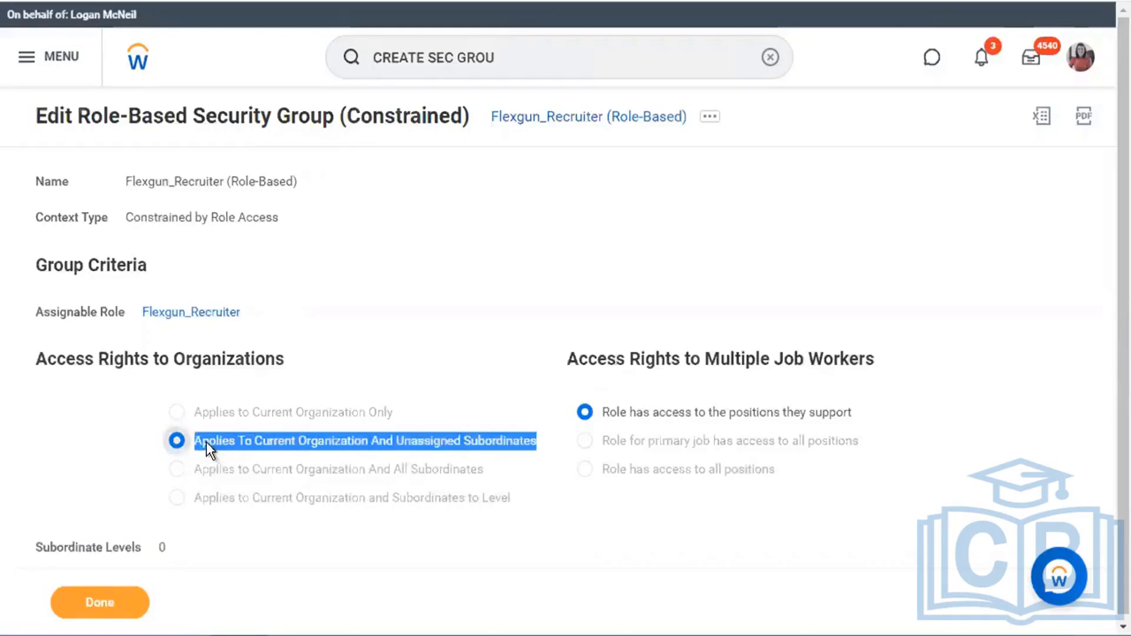
left_click(496, 320)
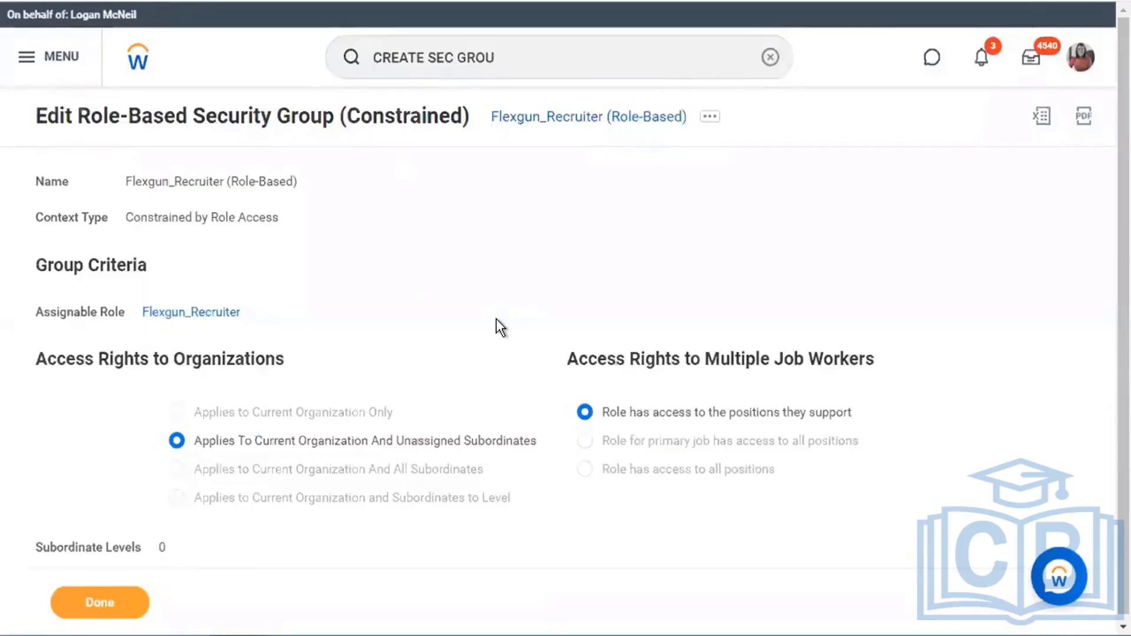
left_click_drag(197, 497, 588, 488)
left_click(530, 480)
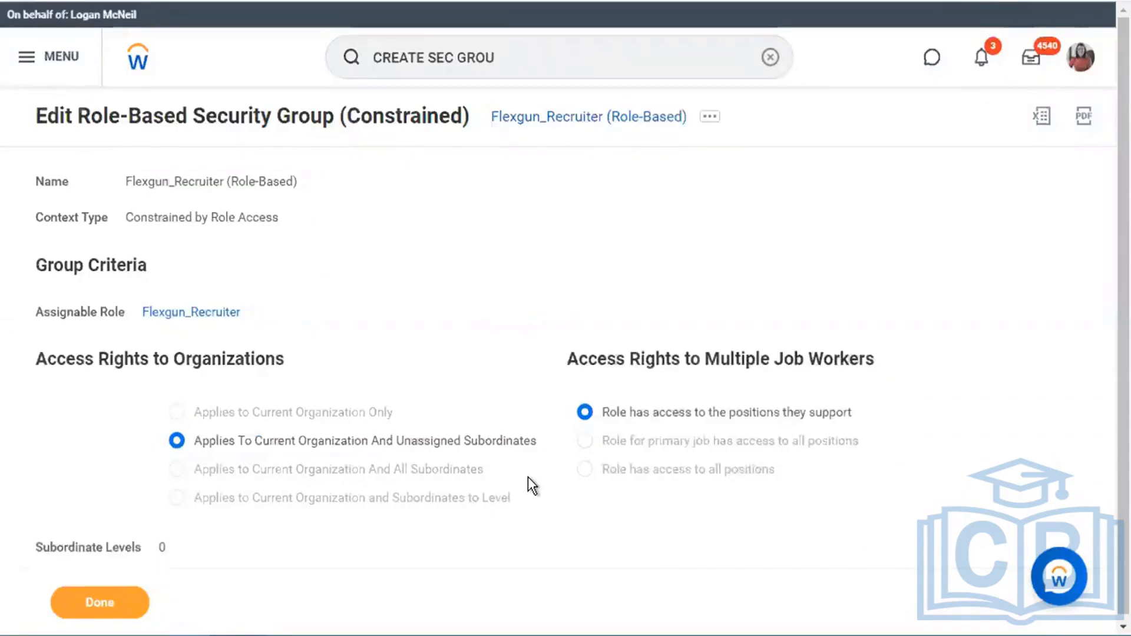
left_click_drag(197, 498, 423, 497)
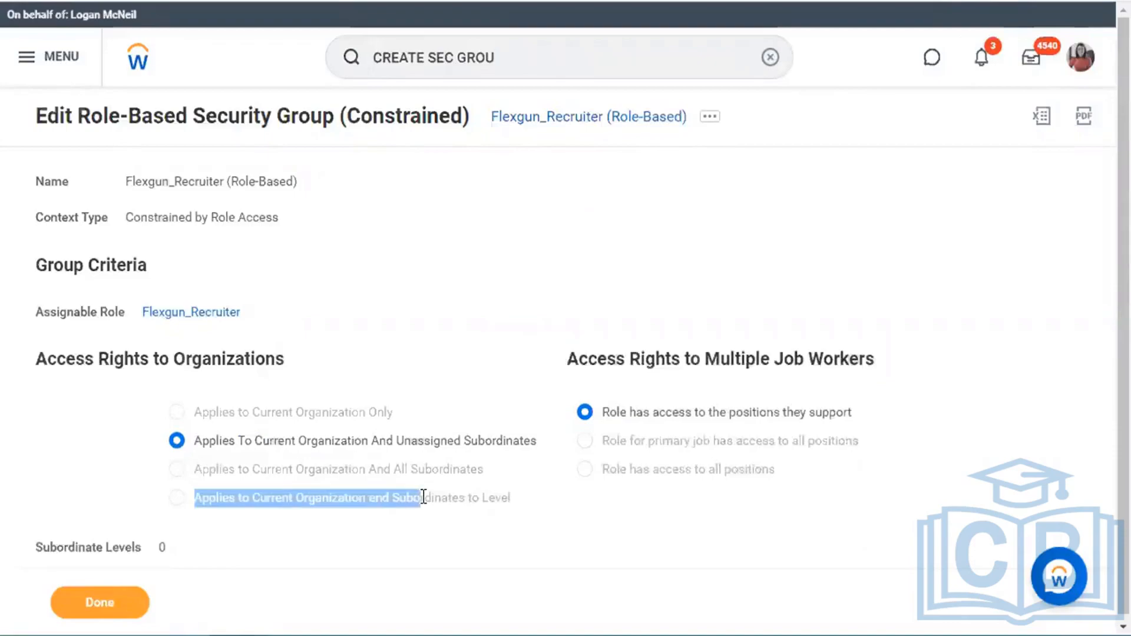
left_click(457, 500)
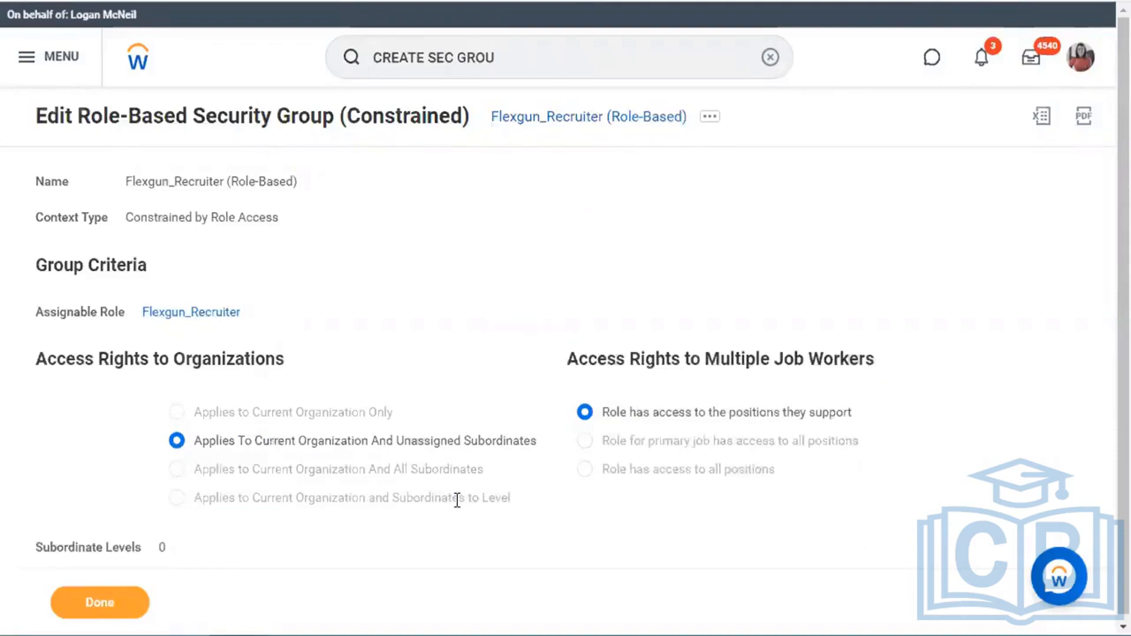
scroll(457, 500, "down", 1)
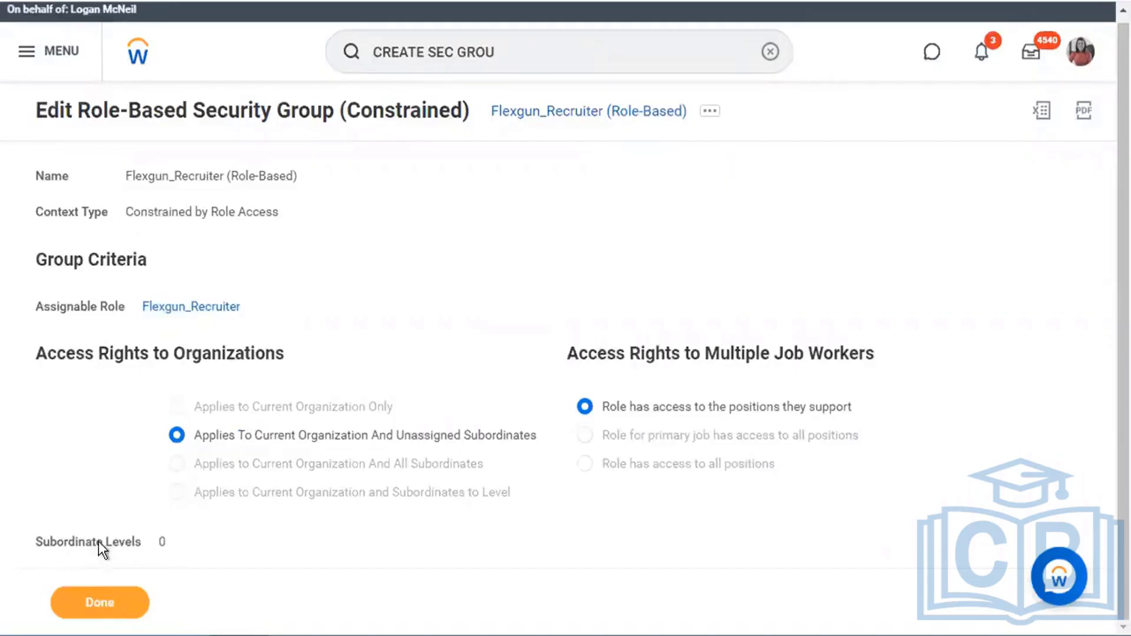
left_click_drag(98, 542, 189, 542)
left_click(150, 544)
left_click_drag(55, 543, 146, 543)
left_click(146, 543)
double_click(162, 544)
left_click_drag(195, 492, 328, 492)
left_click_drag(410, 492, 532, 491)
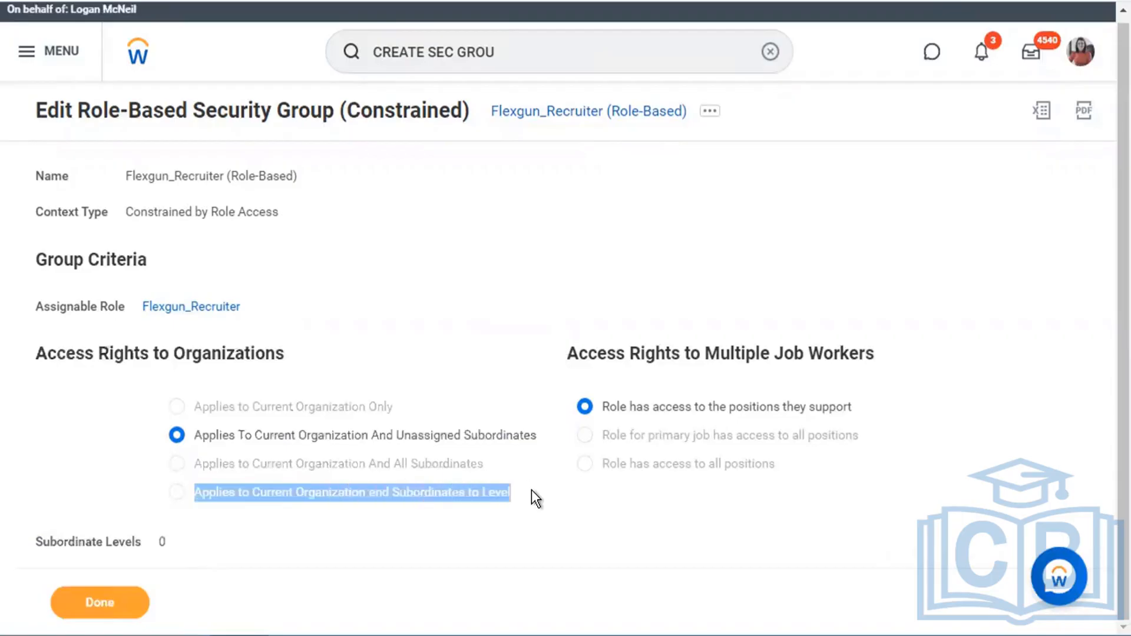
left_click(409, 501)
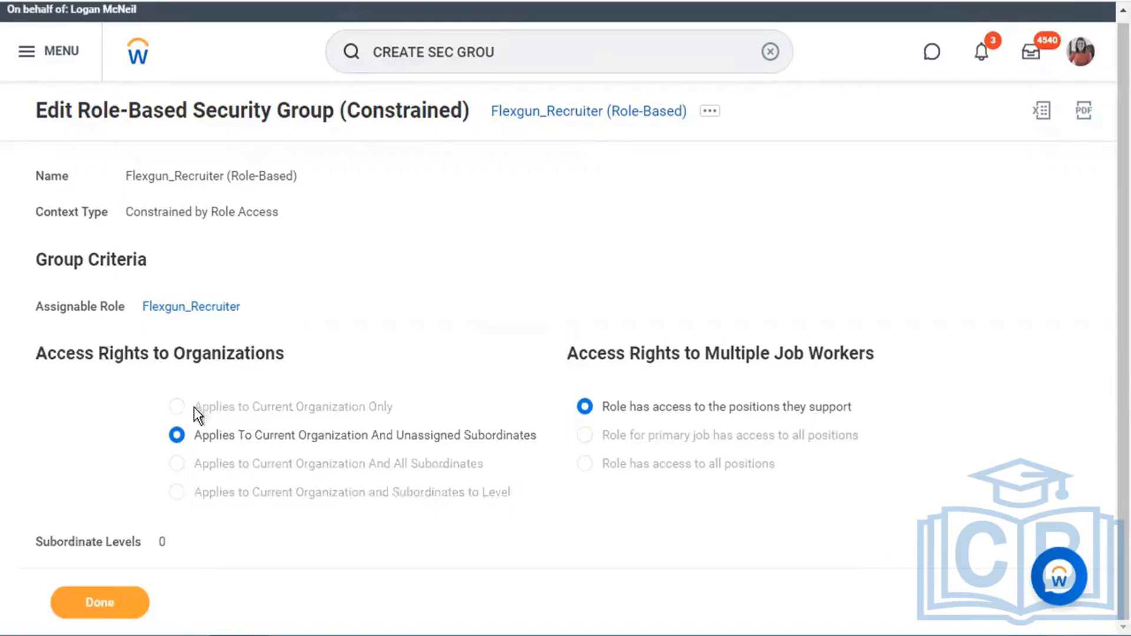
left_click_drag(194, 407, 526, 486)
left_click(526, 486)
left_click_drag(218, 433, 544, 429)
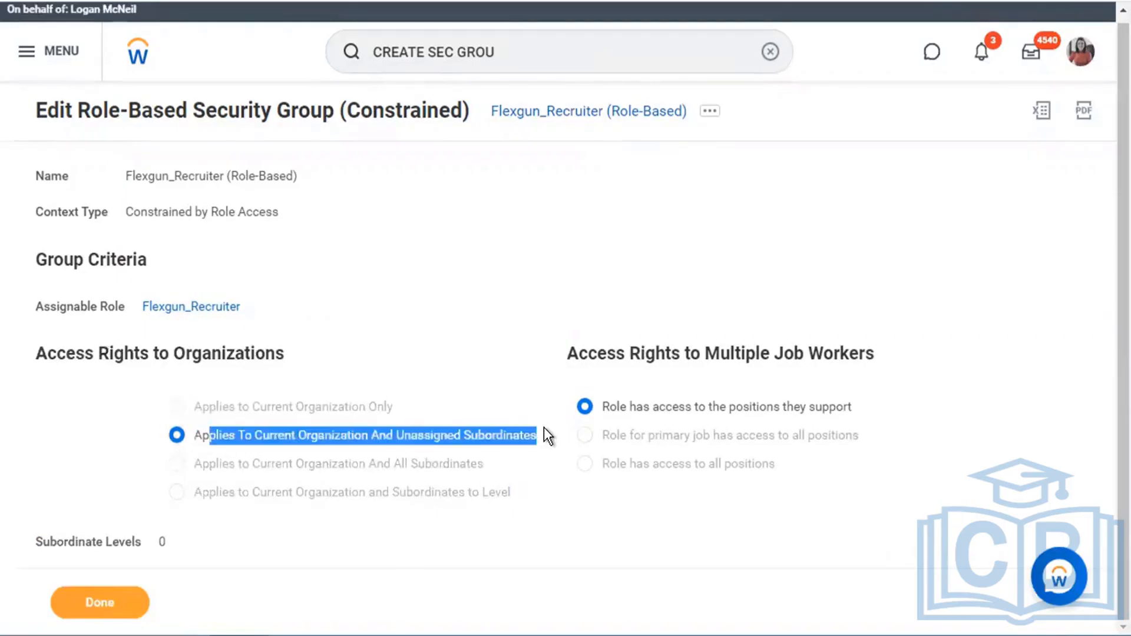
left_click(480, 389)
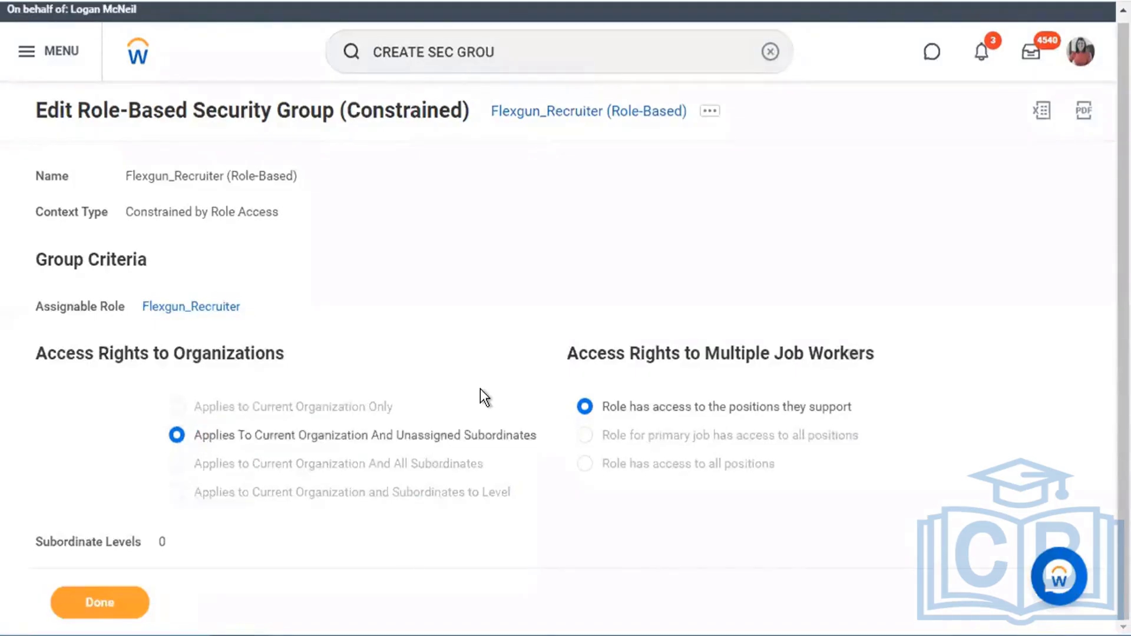
left_click_drag(569, 354, 974, 364)
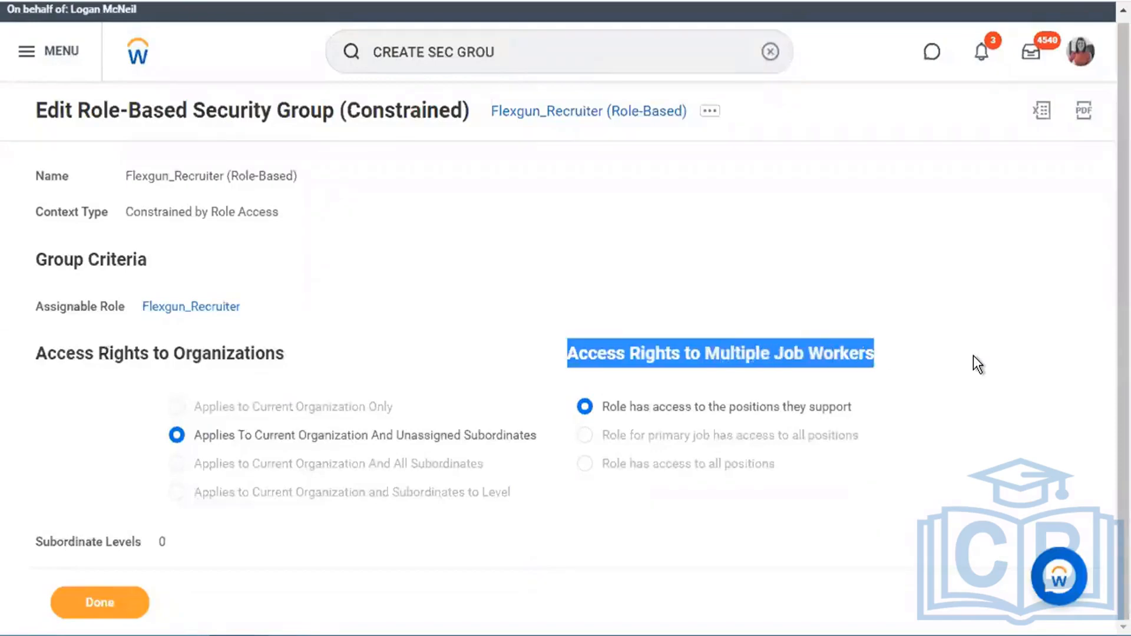
left_click(973, 356)
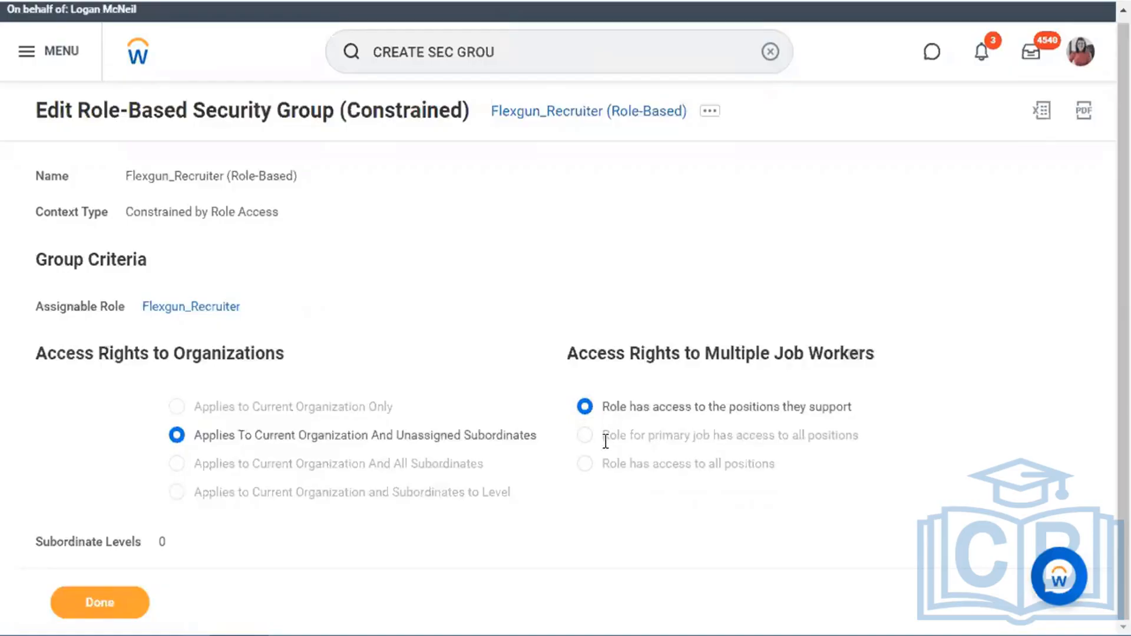
left_click_drag(602, 431, 811, 469)
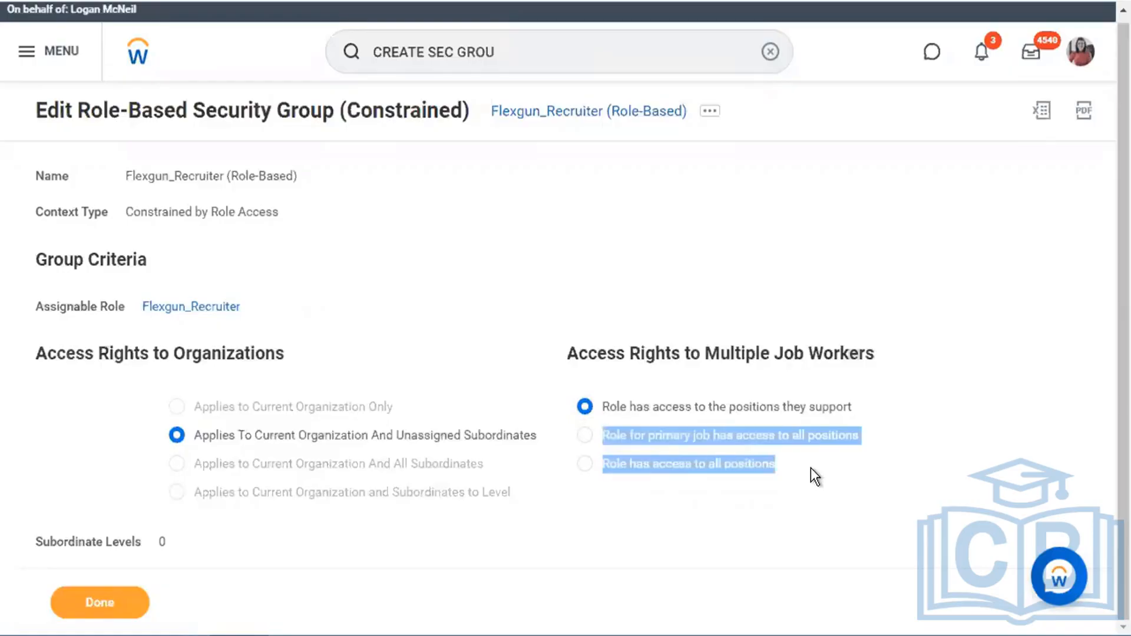
left_click(811, 469)
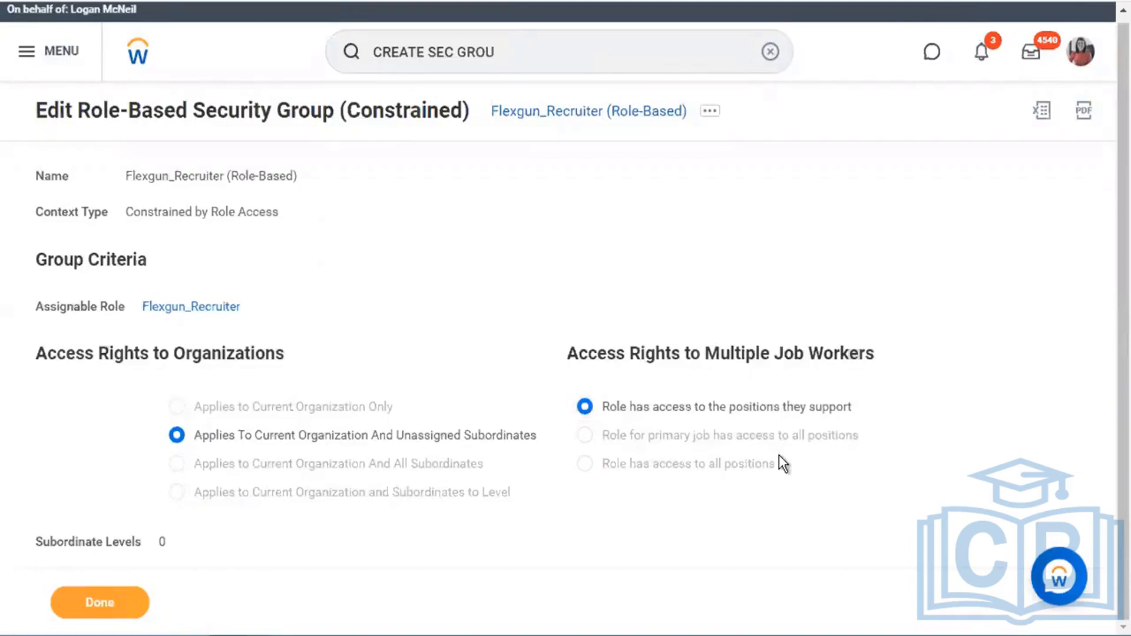
left_click_drag(604, 403, 875, 405)
left_click(685, 350)
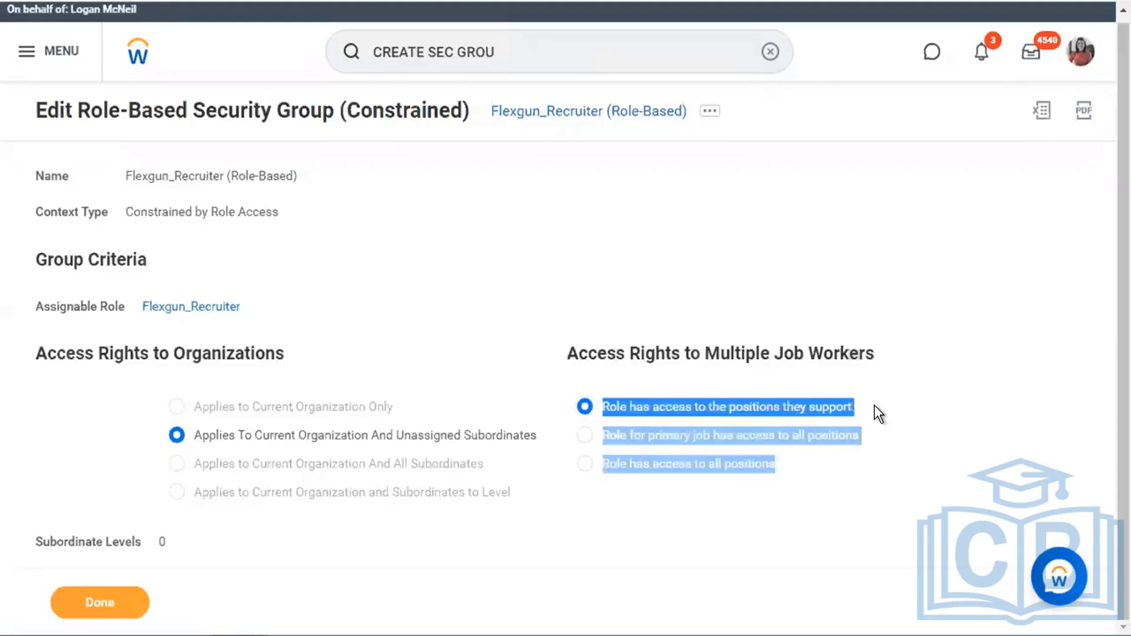
left_click(874, 406)
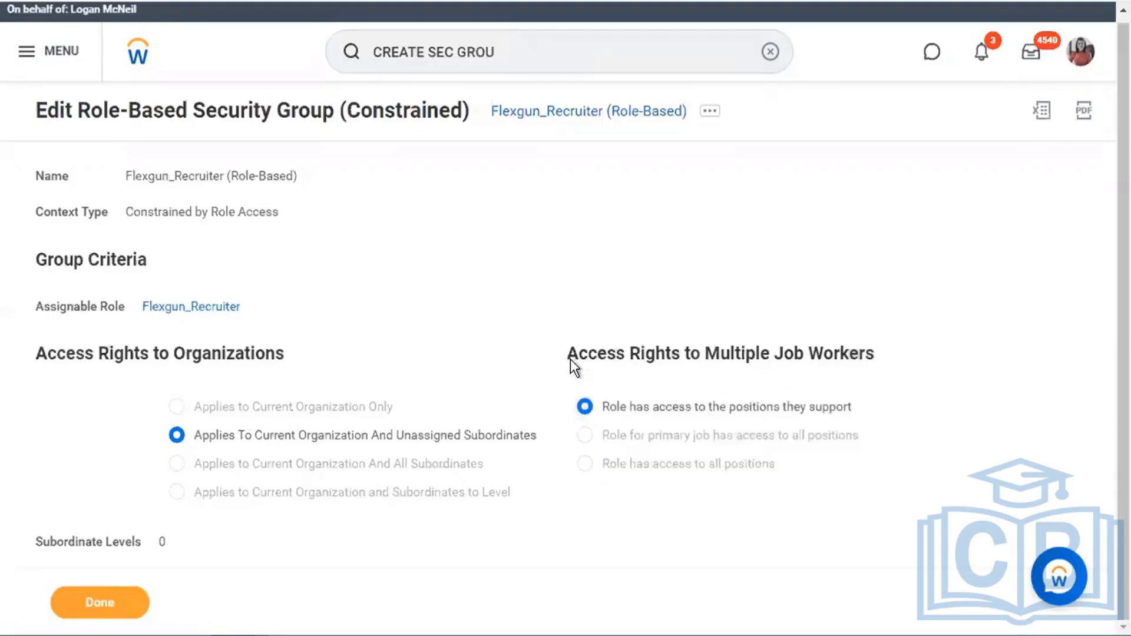
left_click_drag(569, 352, 901, 350)
left_click(902, 350)
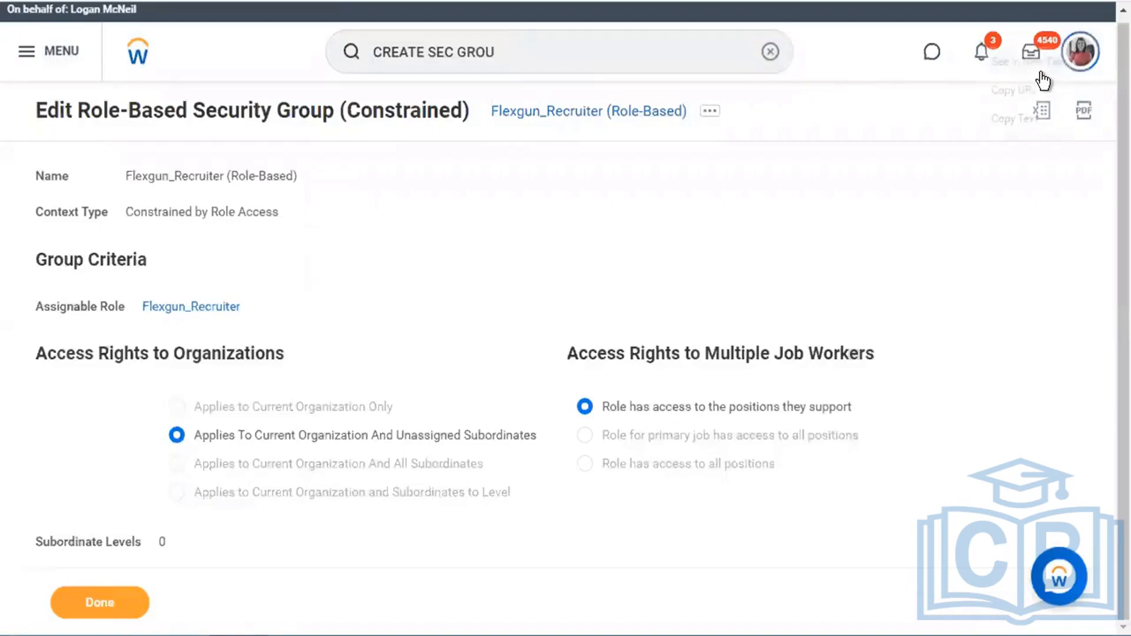
- Search 'flexgun', open Flexgun Level - 0, and start Assign Roles from its related actions
right_click(1042, 64)
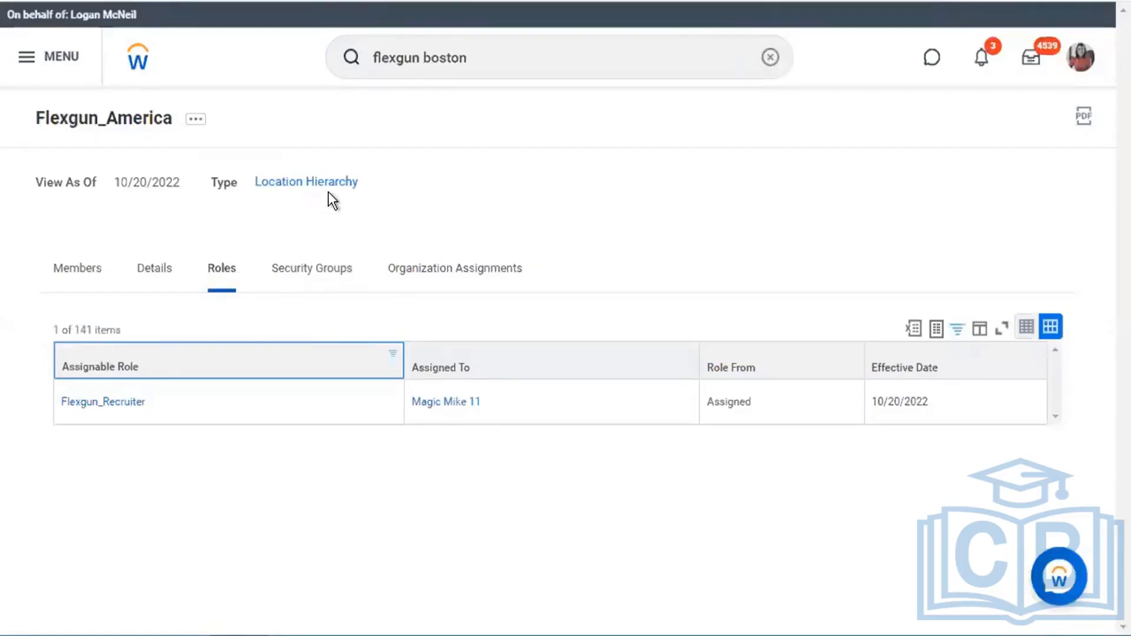
left_click(510, 60)
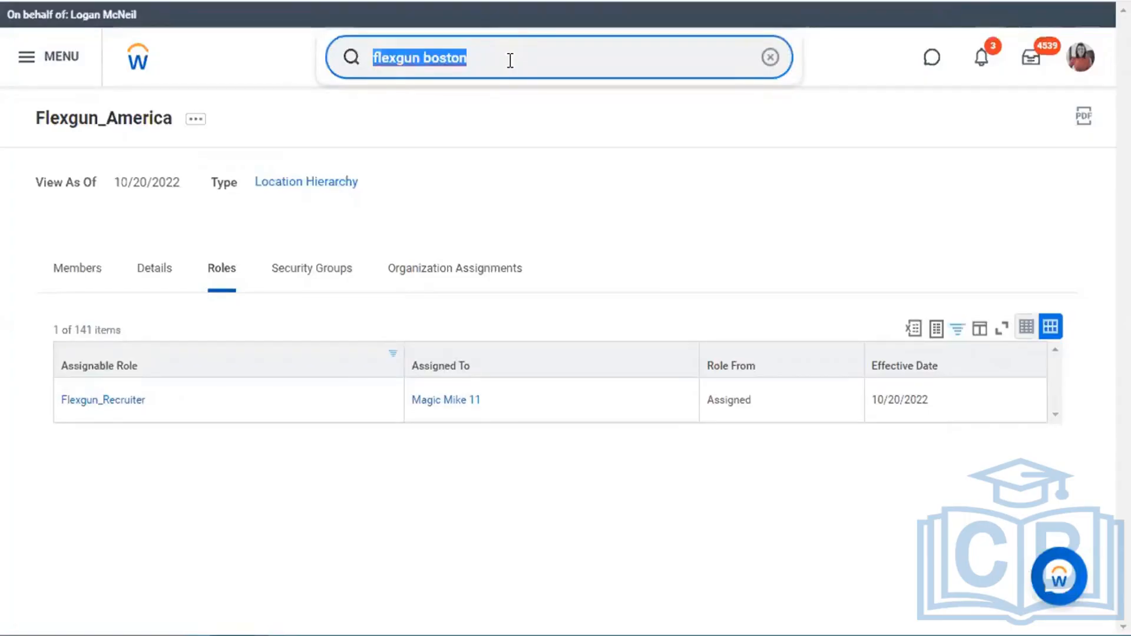
type("flexgun")
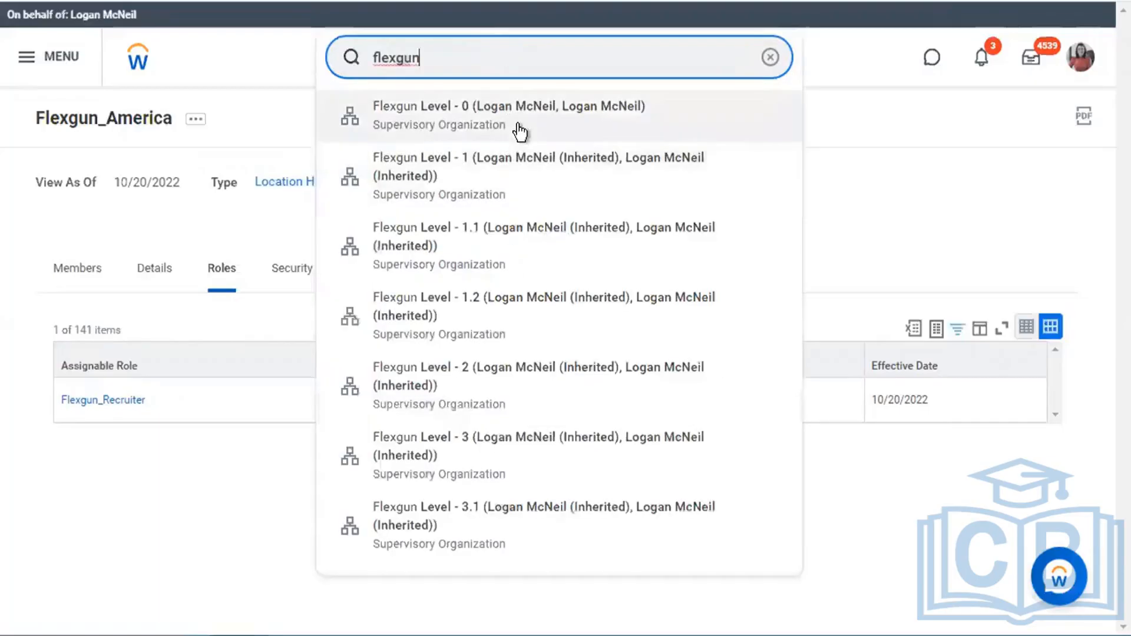
left_click(517, 125)
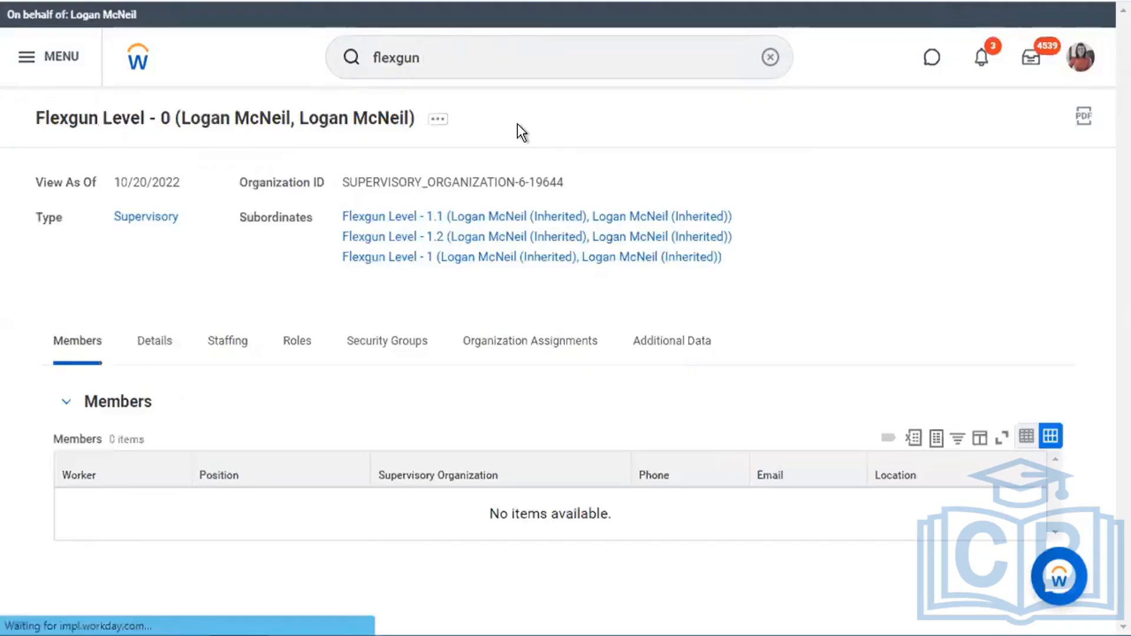
left_click(437, 120)
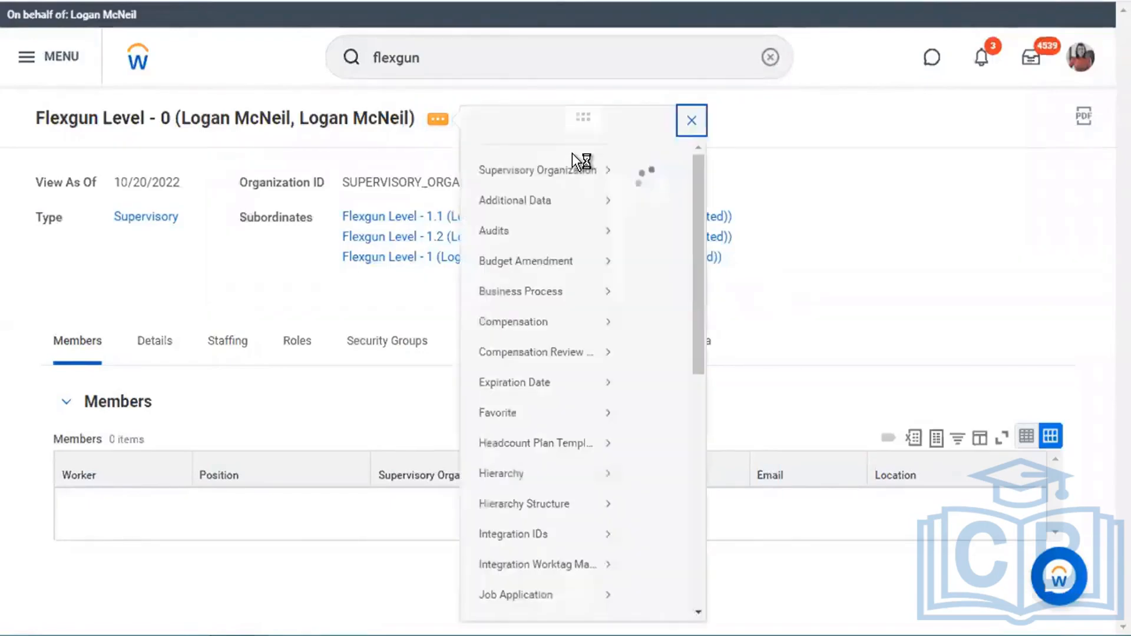
scroll(574, 424, "down", 5)
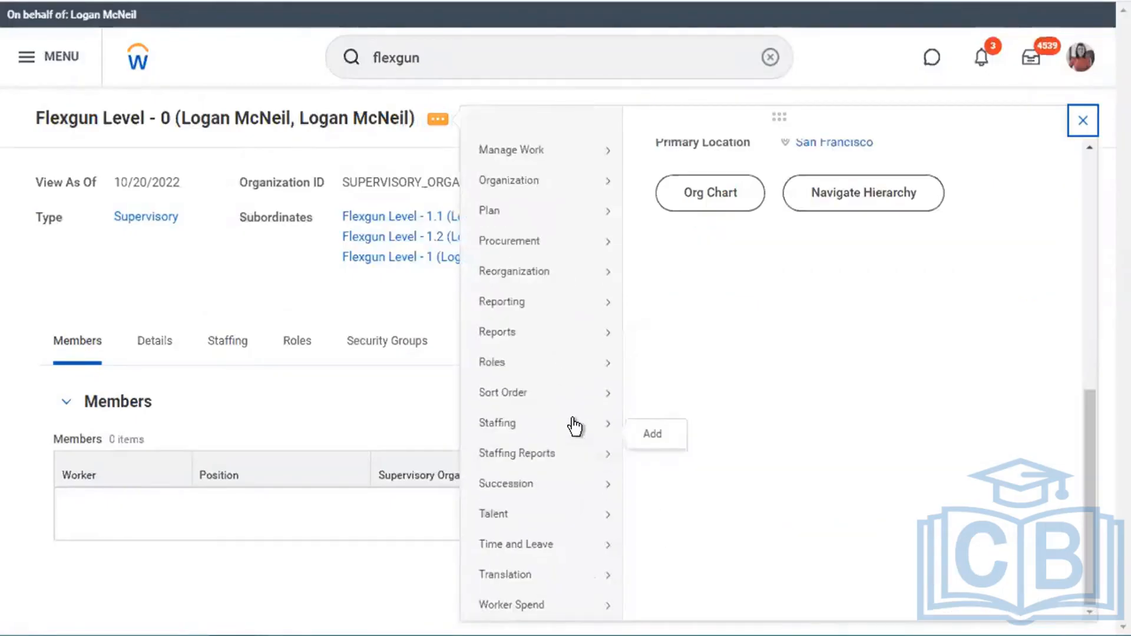
mouse_move(583, 374)
left_click(682, 369)
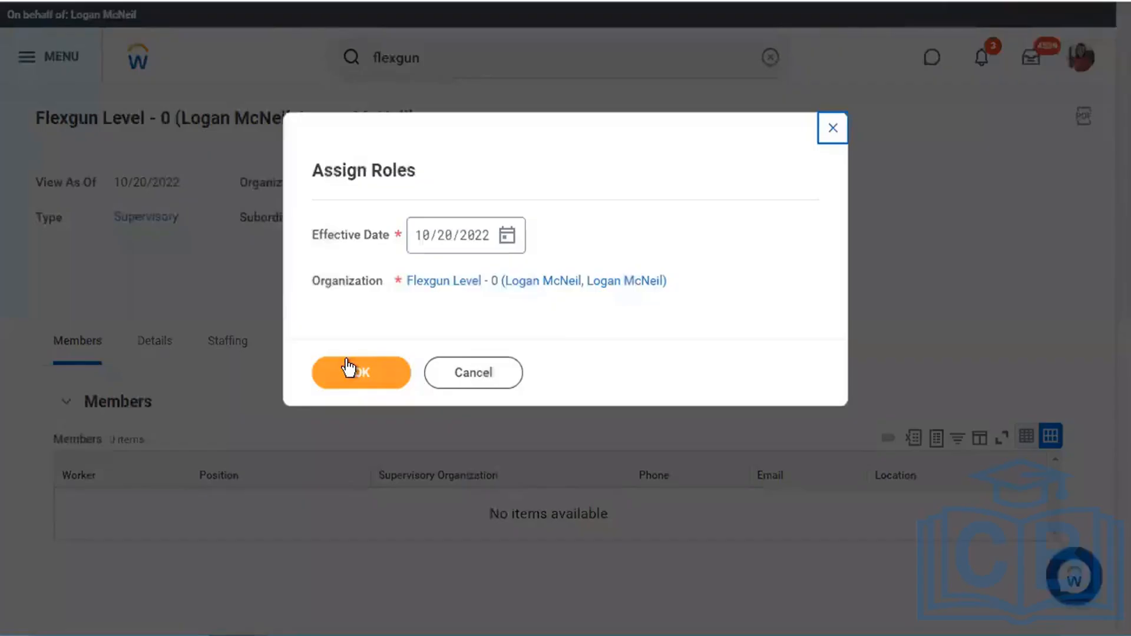
- Add a Flexgun_Recruiter row for the Account Executive worker on Flexgun Level - 0 and submit
left_click(347, 362)
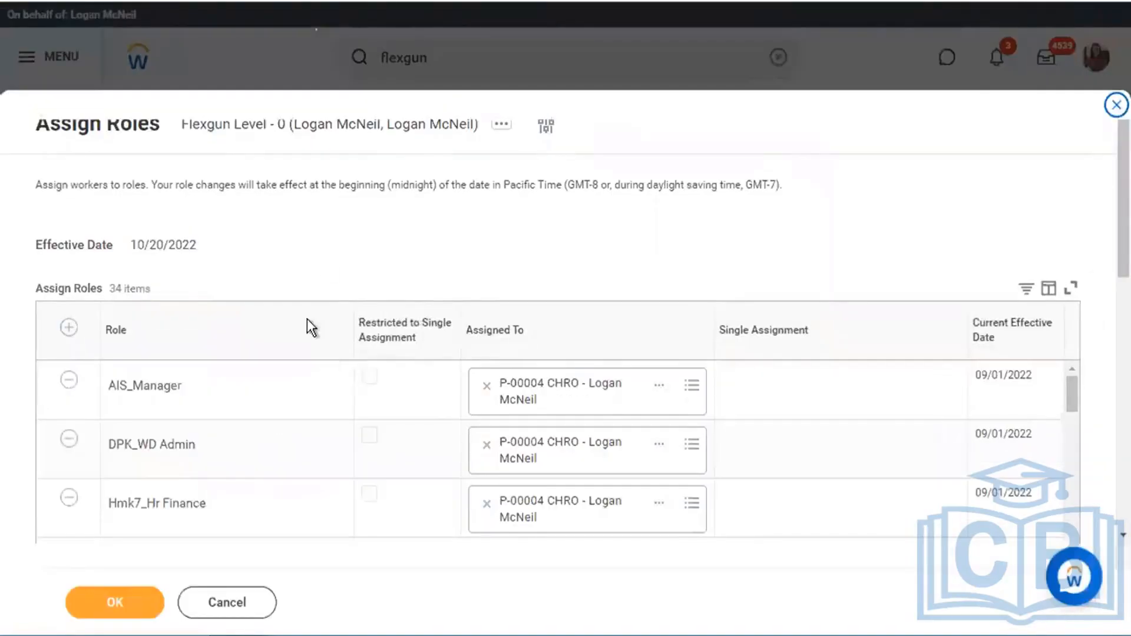
scroll(323, 260, "down", 5)
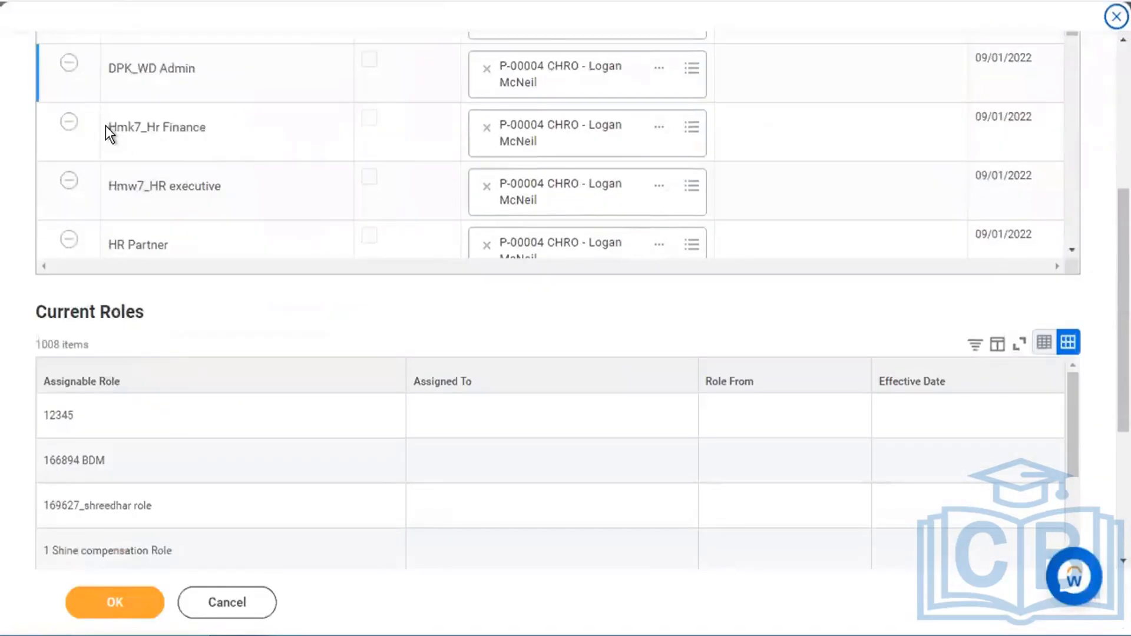
scroll(105, 125, "up", 3)
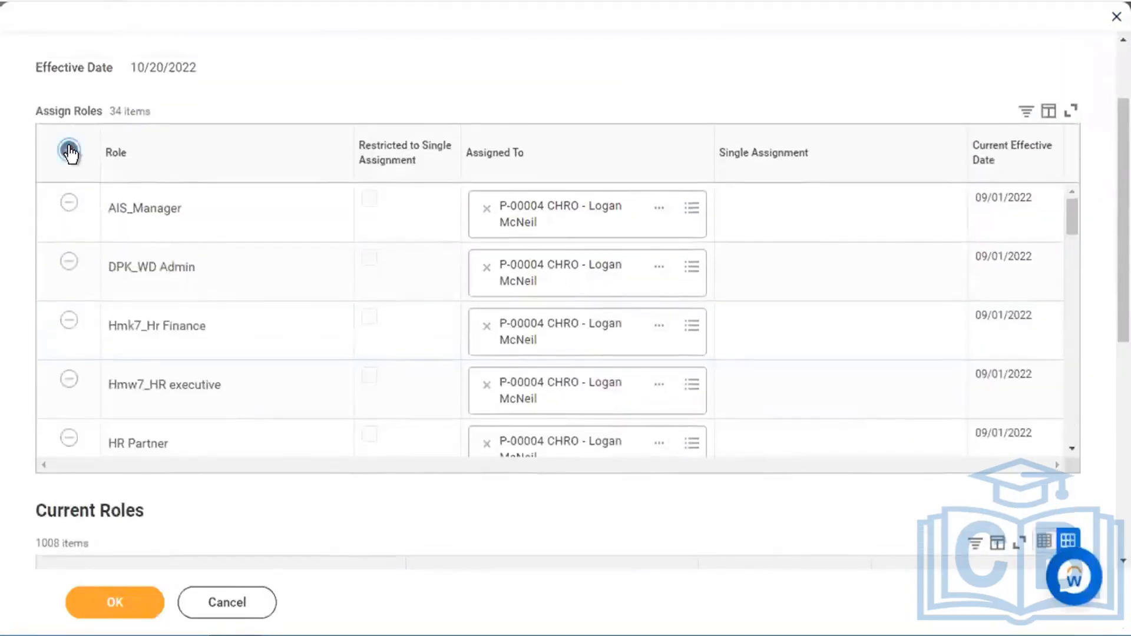
left_click(69, 152)
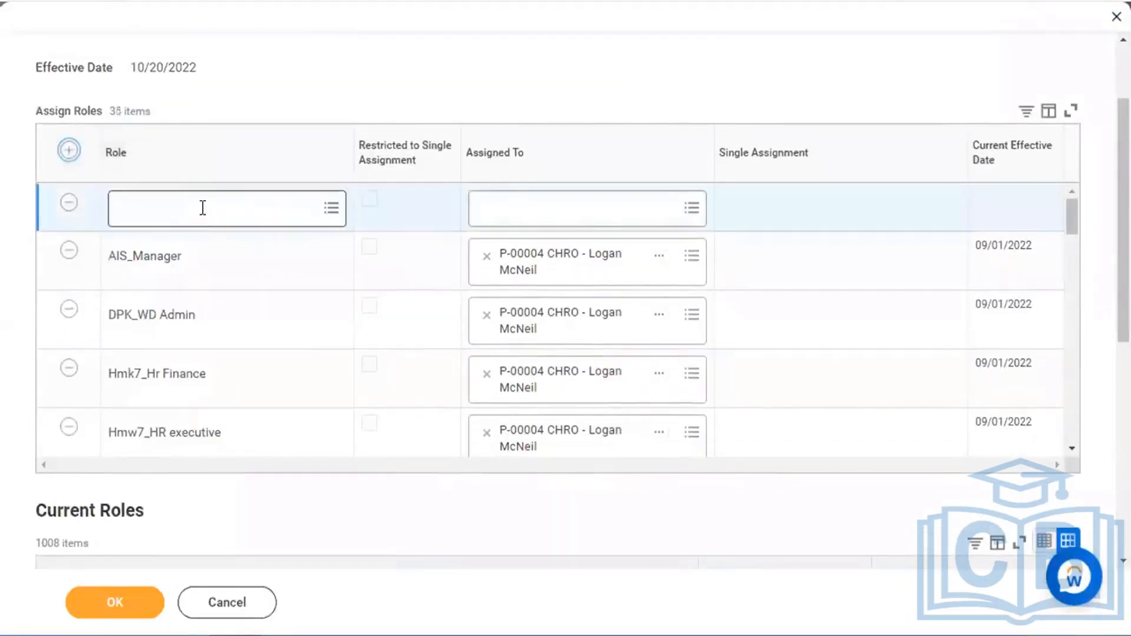
left_click(202, 207)
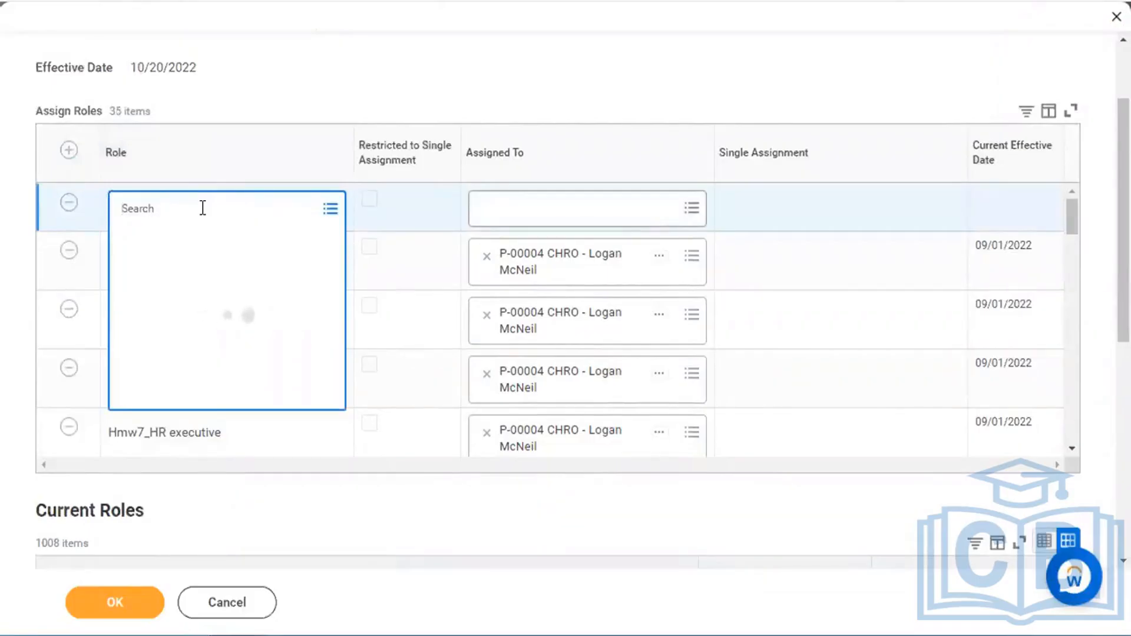
type("flexgun")
key("Return")
left_click(560, 210)
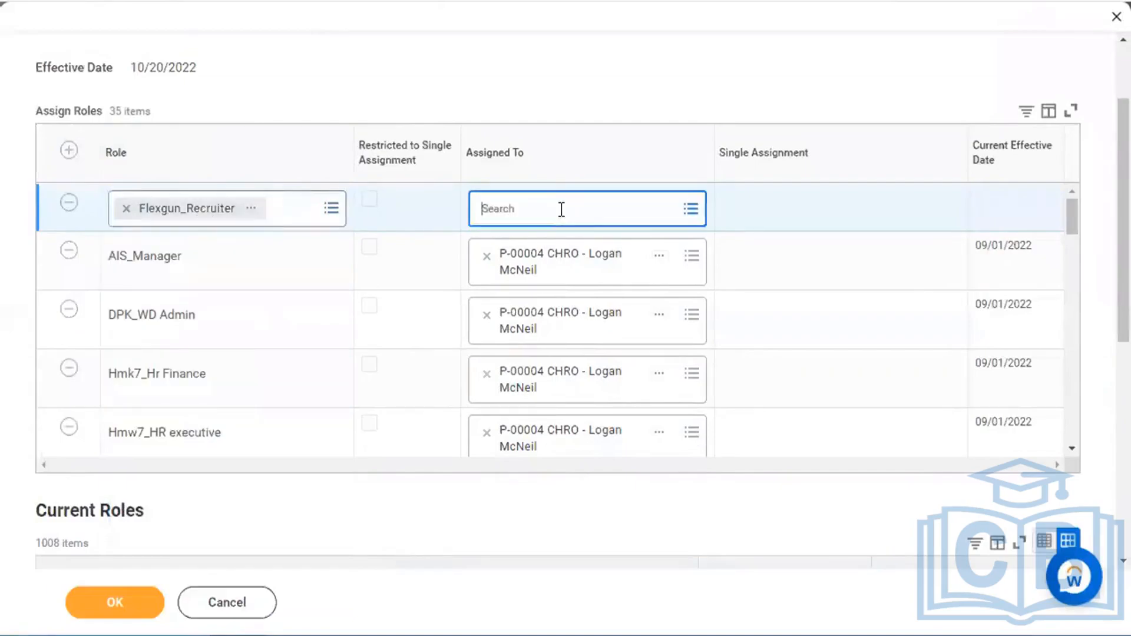
type("magic mike")
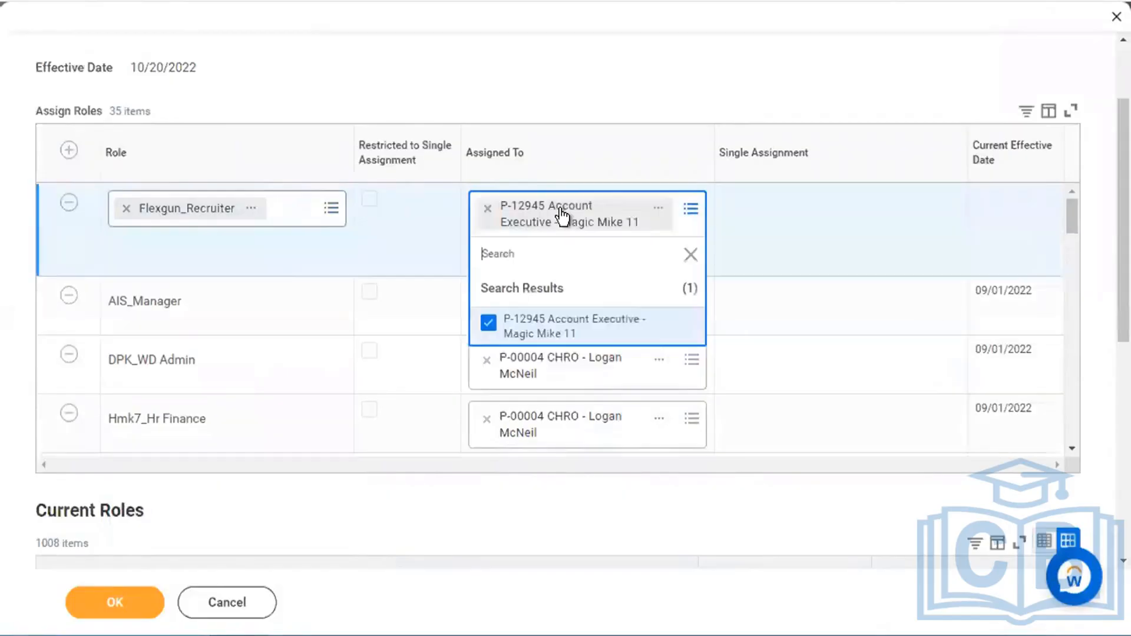
left_click(577, 91)
left_click(127, 613)
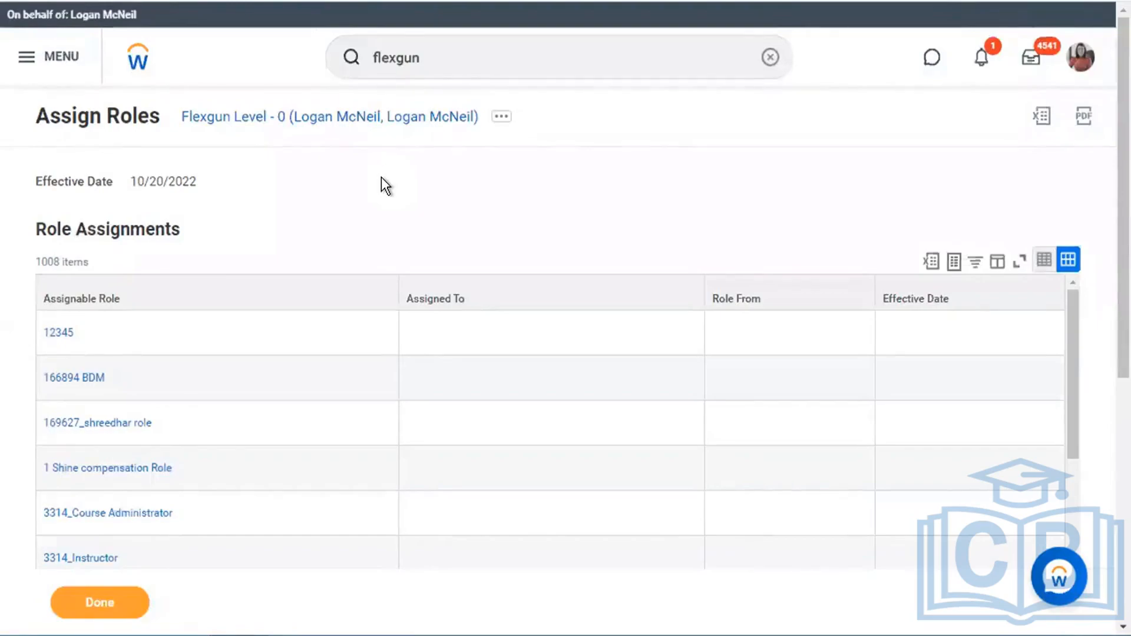
- From Flexgun Level - 0, open Flexgun Level - 1.1's roles and filter to Flexgun_Recruiter
left_click(344, 125)
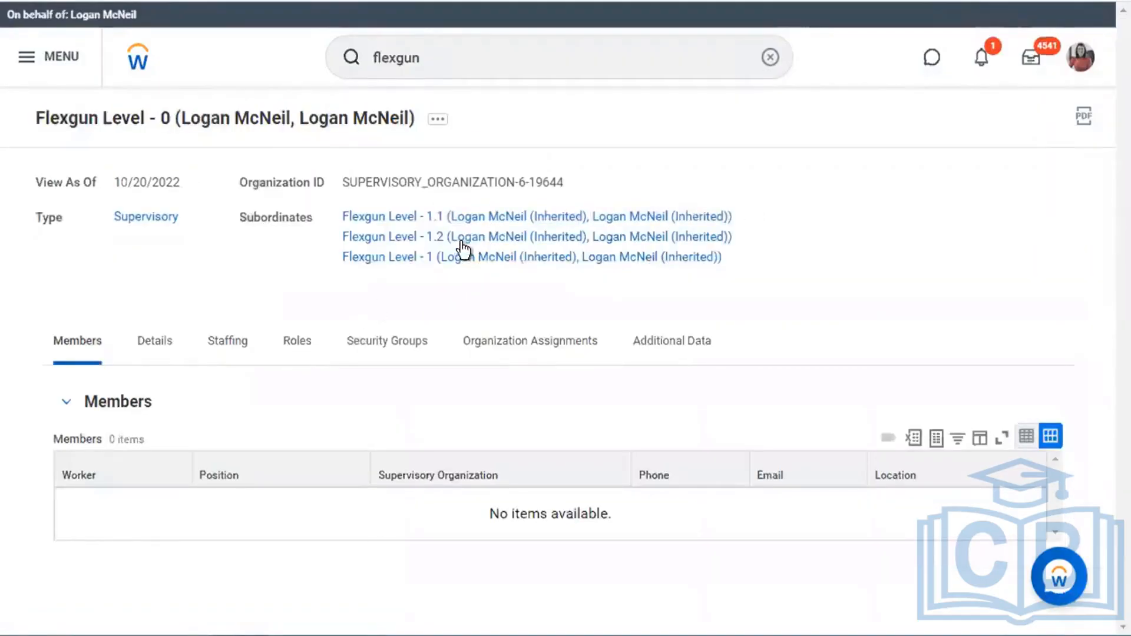
left_click(480, 219)
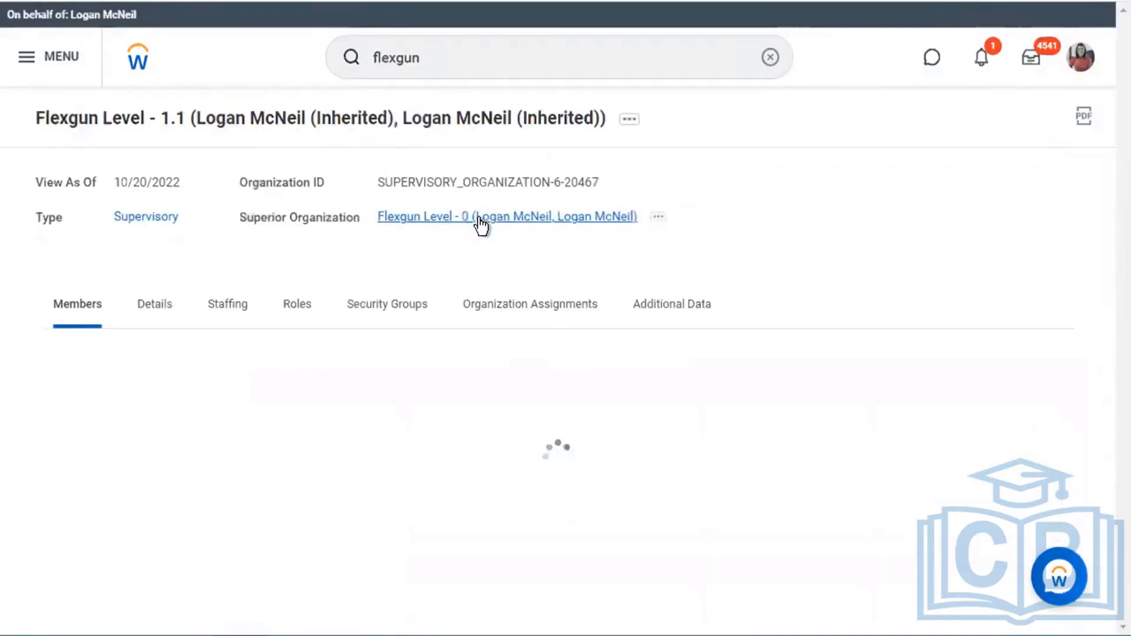
left_click(295, 312)
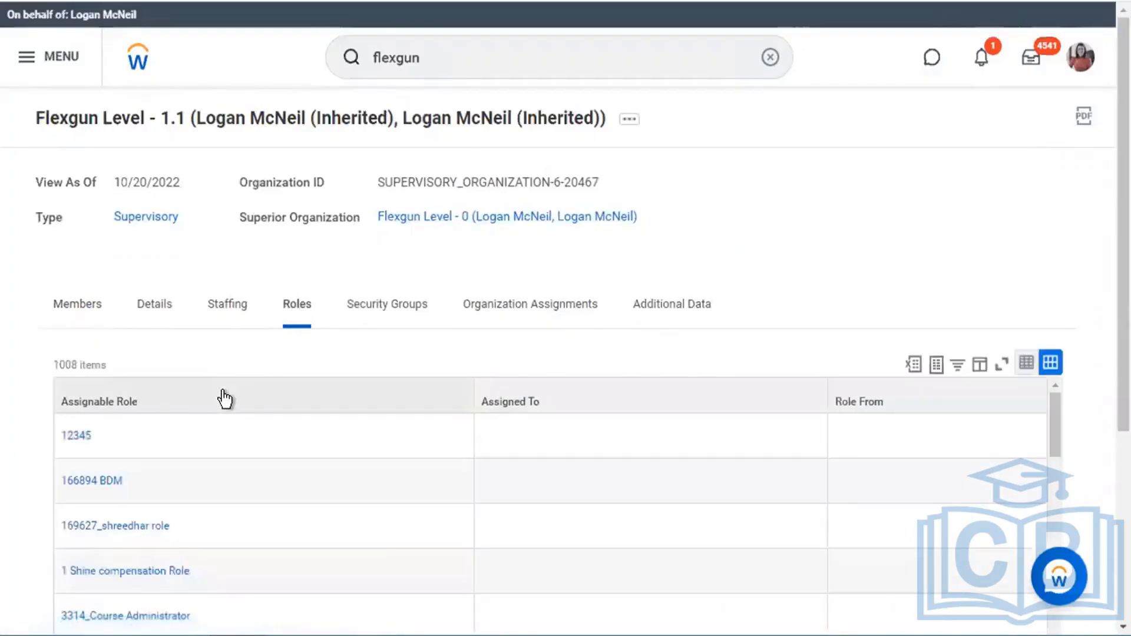
left_click(223, 399)
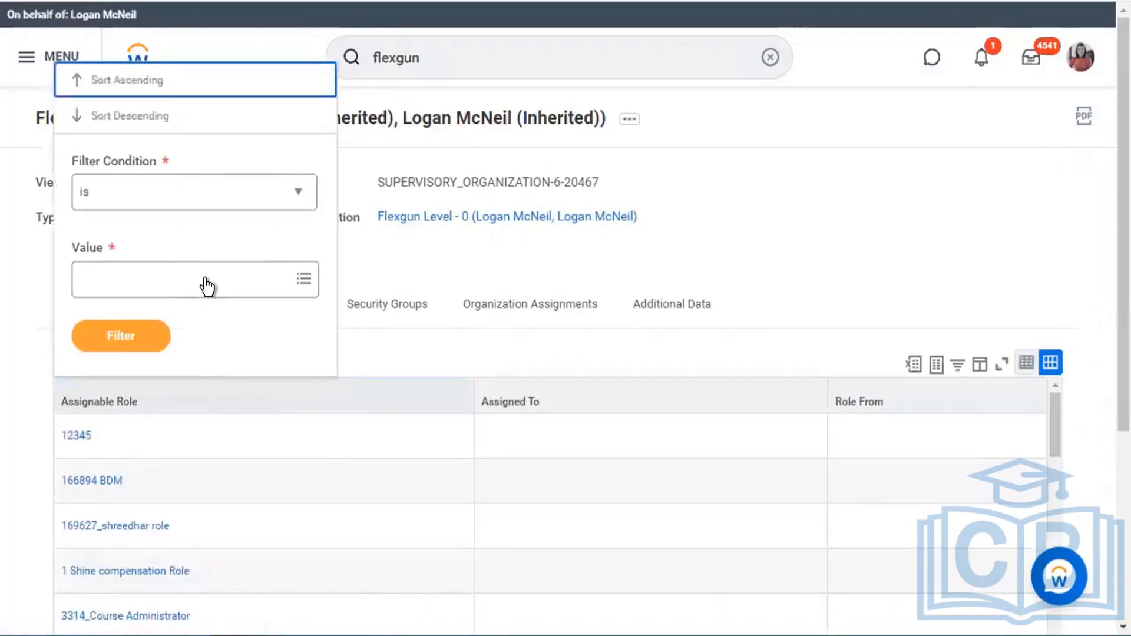
left_click(207, 285)
type("flexg")
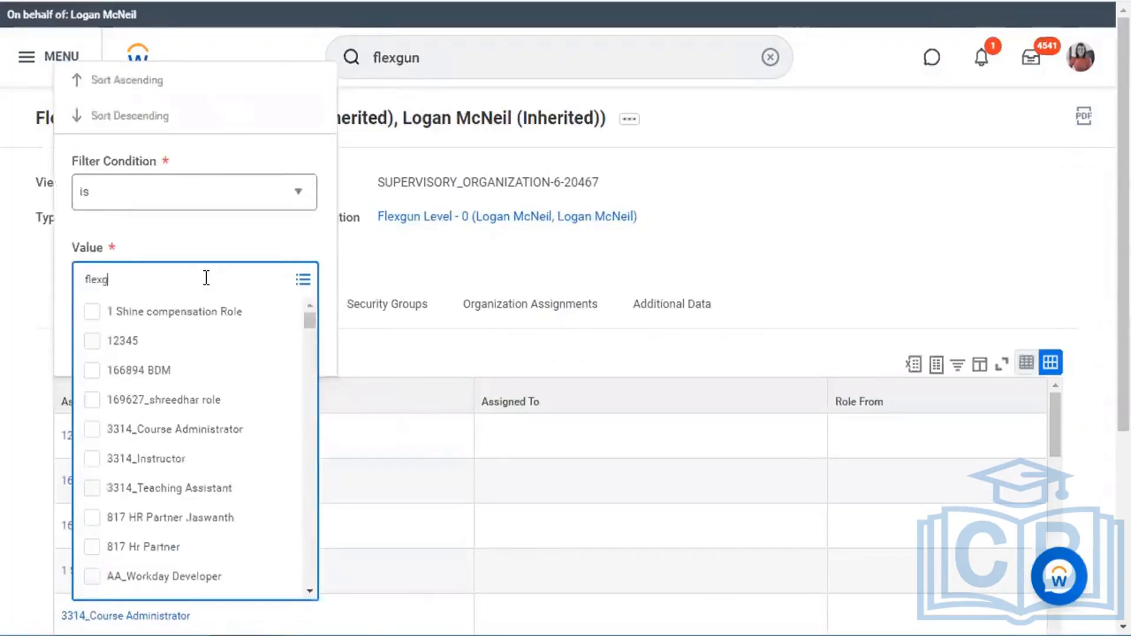
type("un")
key("Return")
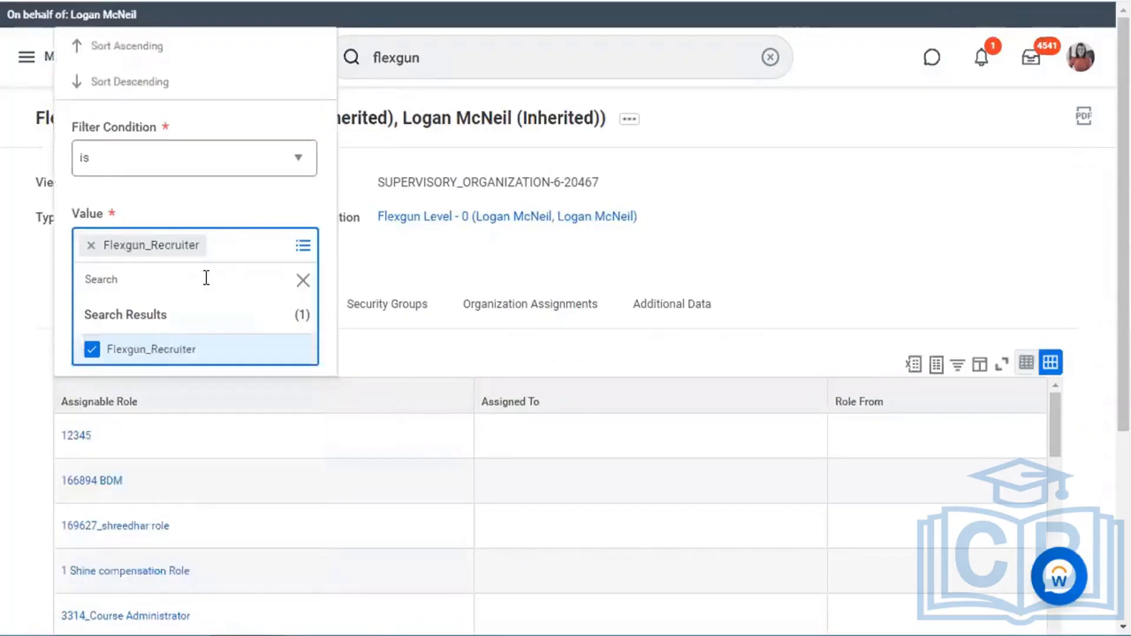
left_click(232, 208)
left_click(157, 336)
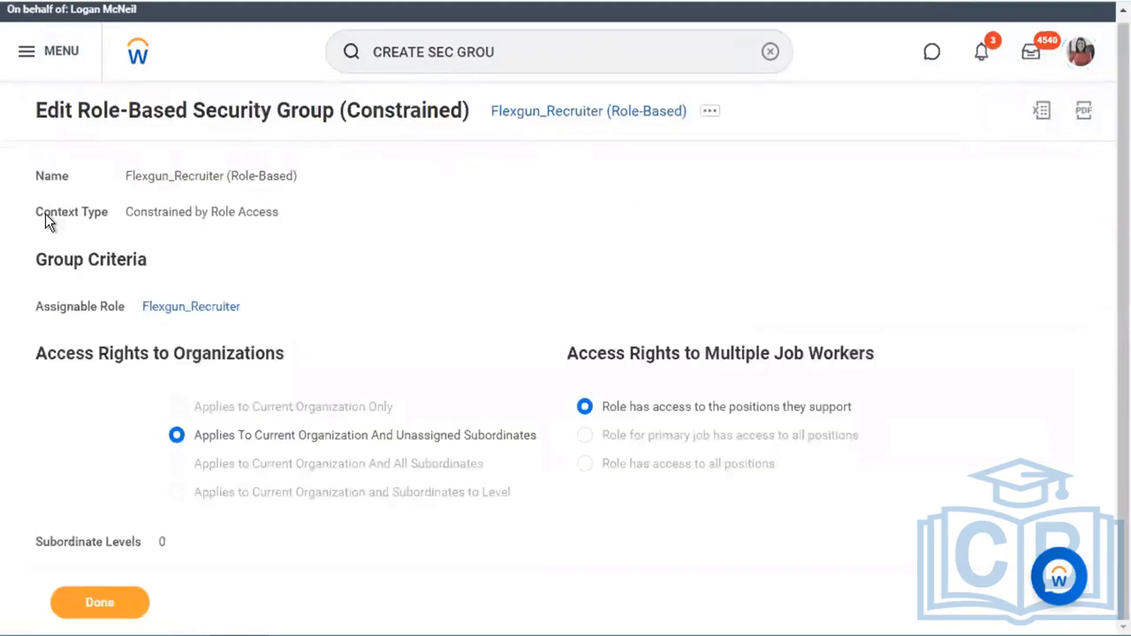
left_click_drag(37, 213, 285, 229)
left_click(308, 242)
left_click(219, 1)
left_click(568, 253)
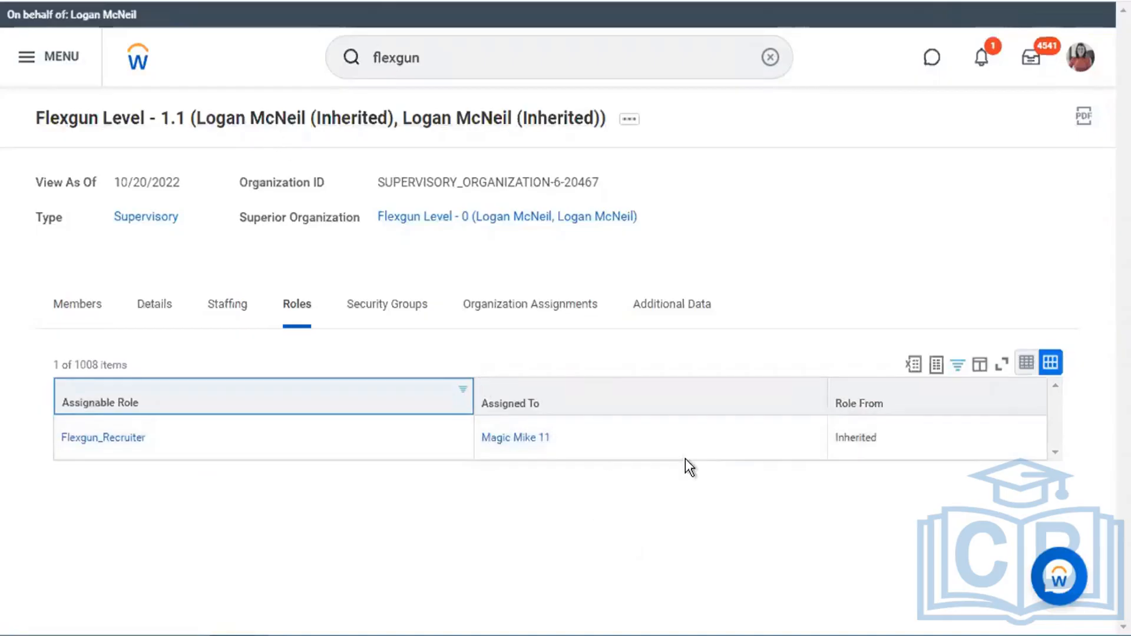
- Navigate from Flexgun Level - 0 through Levels 1 and 2 down to Flexgun Level - 3
double_click(860, 441)
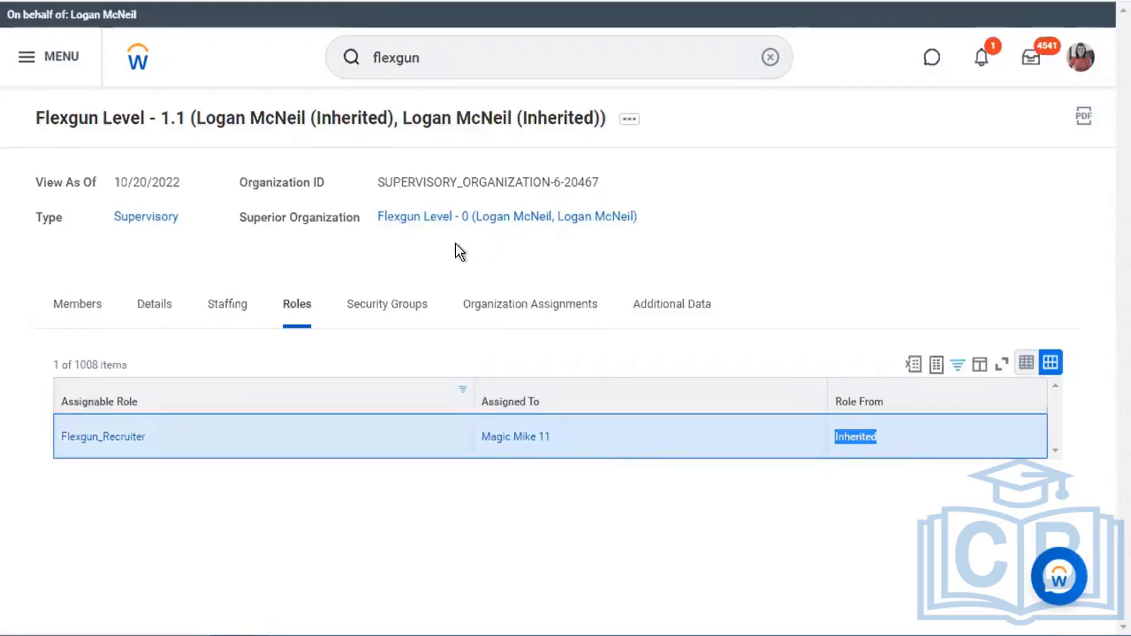
left_click(463, 218)
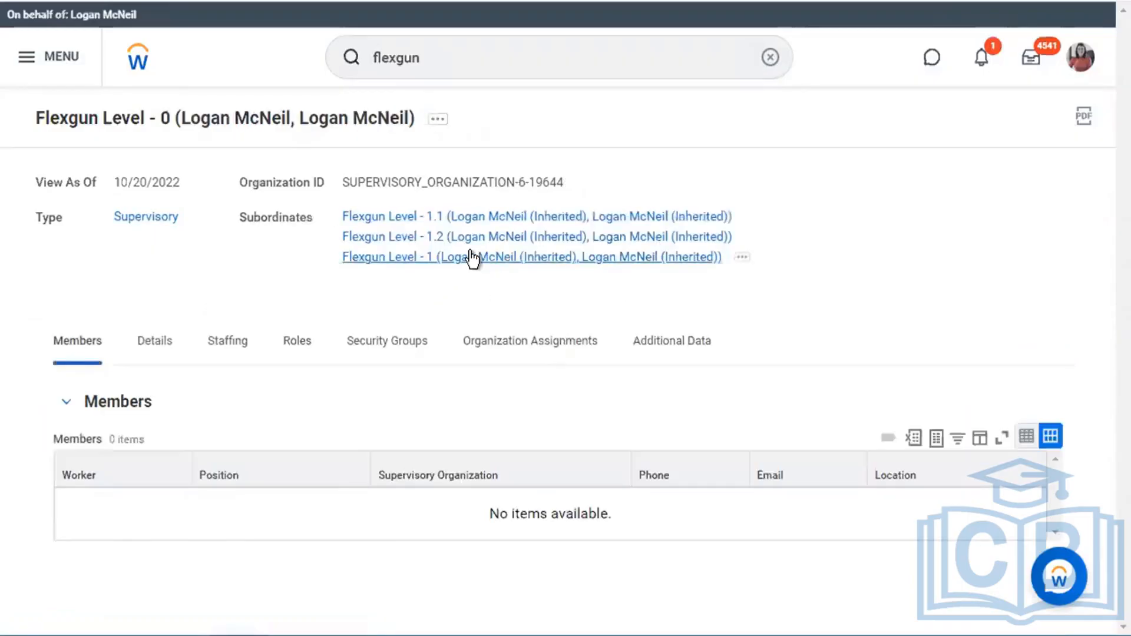
left_click(516, 258)
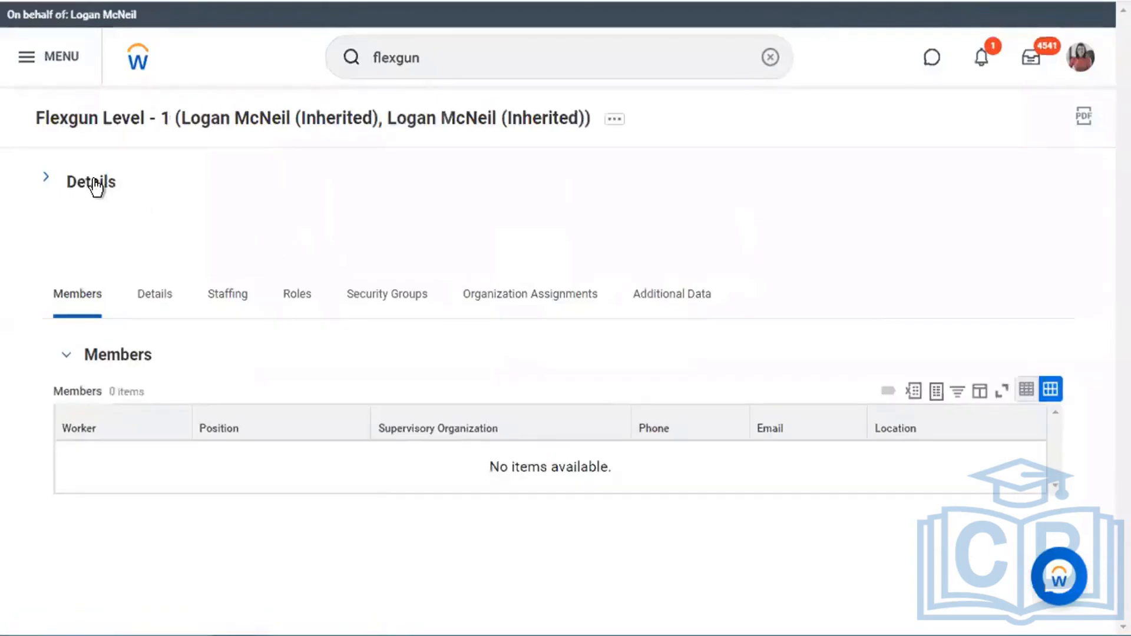
left_click(93, 182)
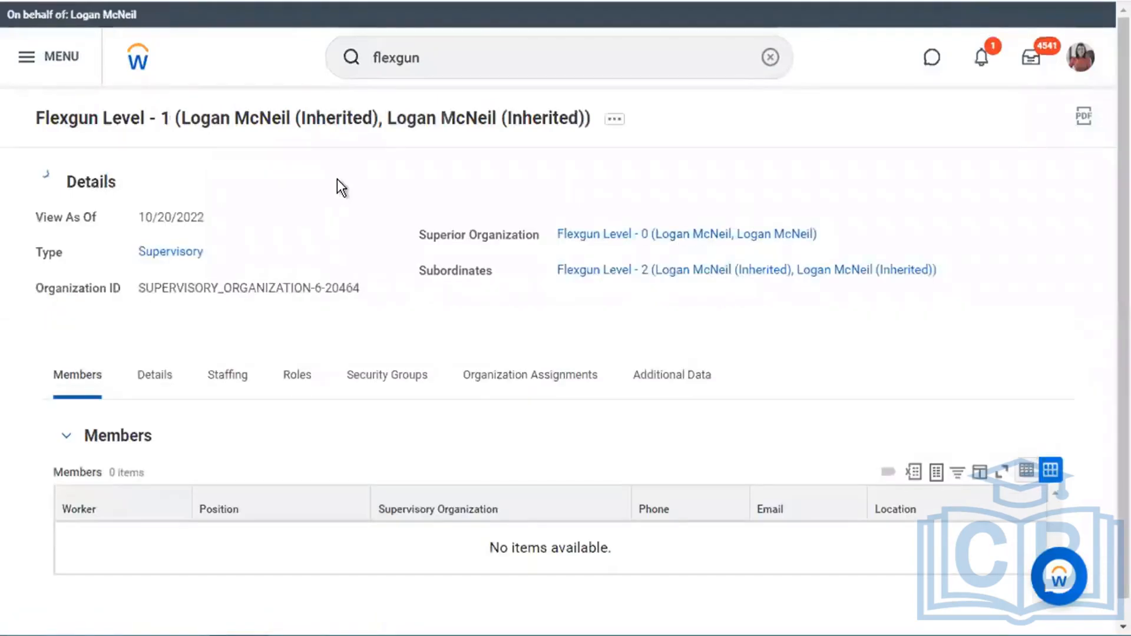
left_click(639, 276)
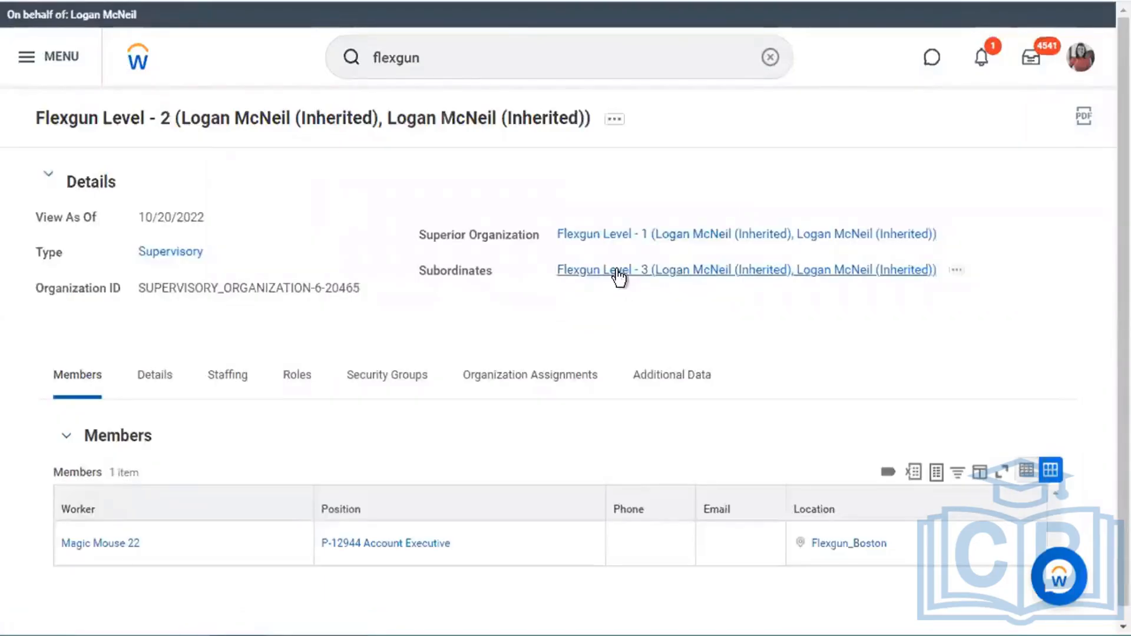
left_click(618, 275)
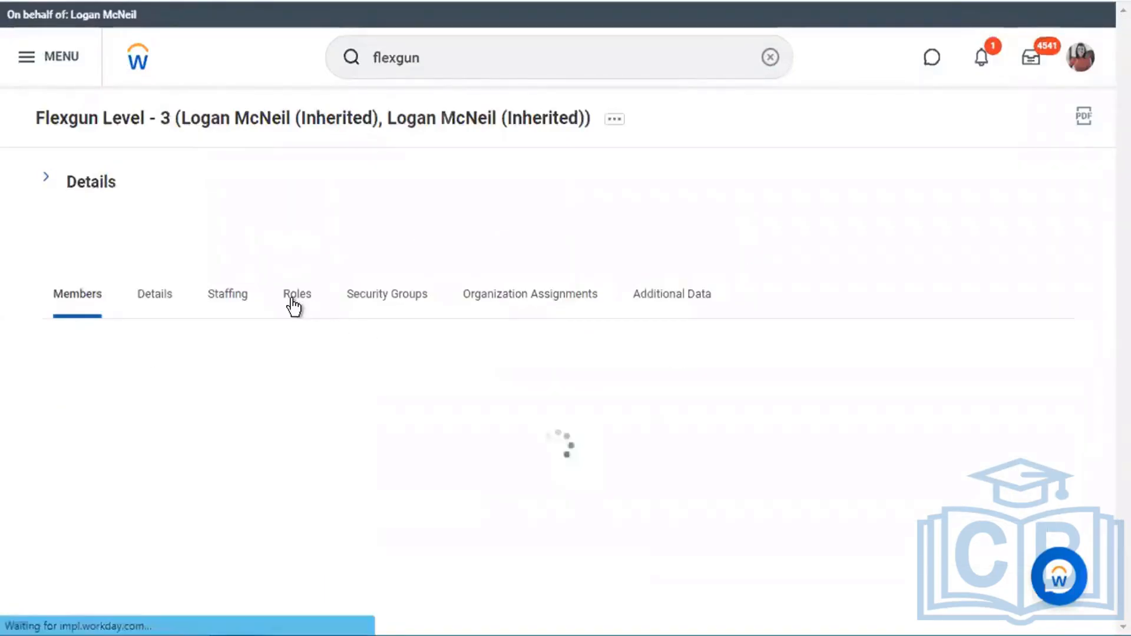
- Filter Flexgun Level - 3's roles to Flexgun_Recruiter and highlight that it is inherited
left_click(290, 298)
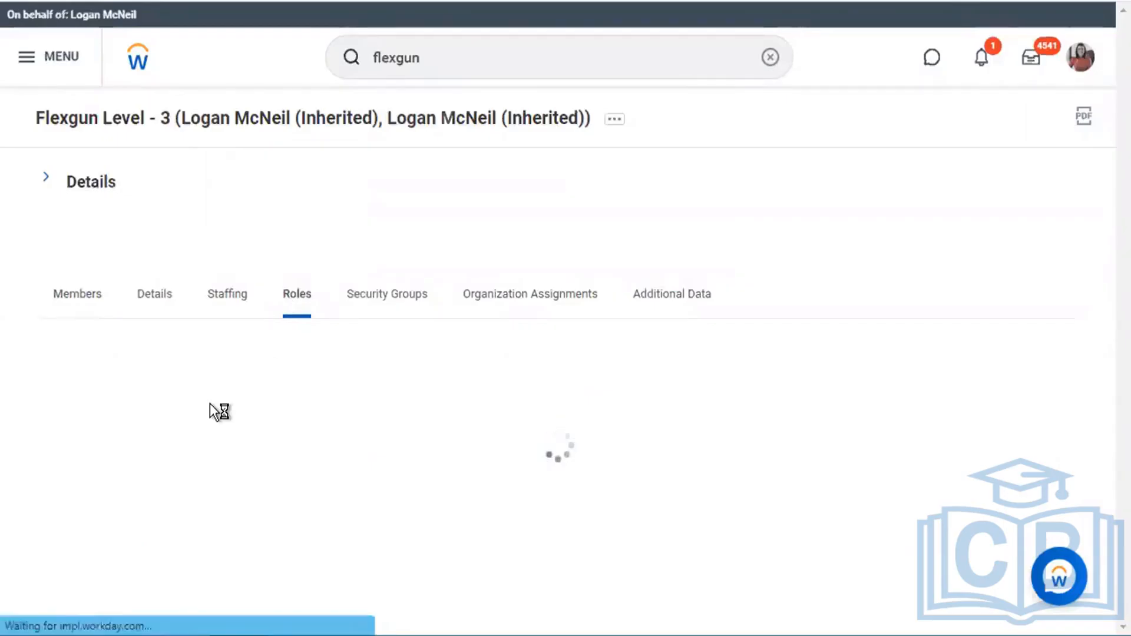
left_click(185, 380)
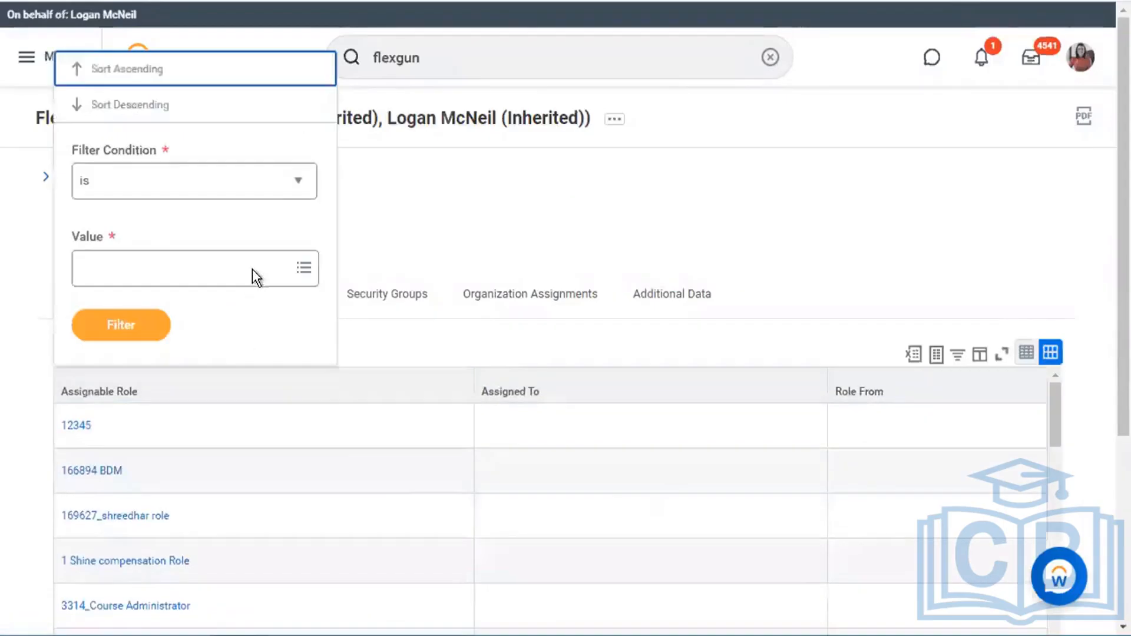
left_click(258, 266)
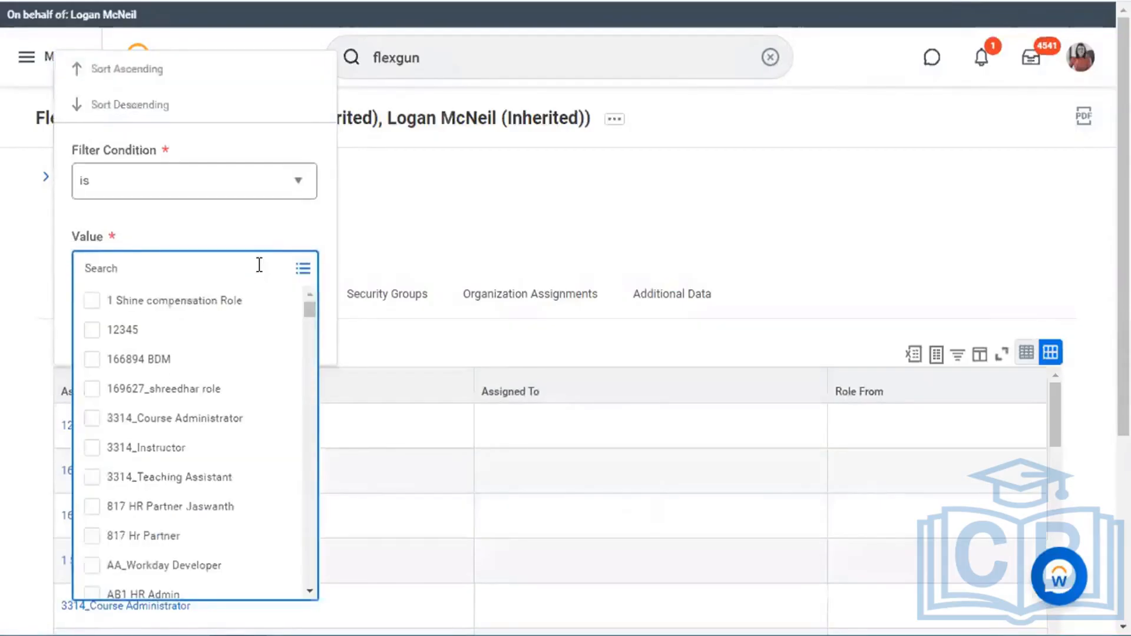
type("flexgun")
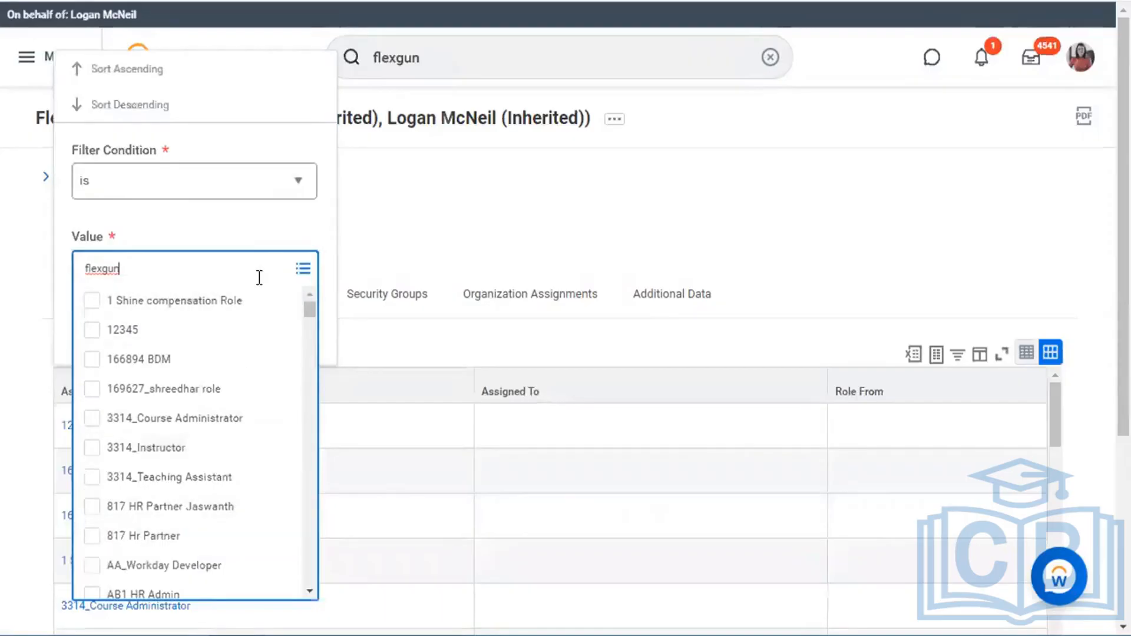
key("Return")
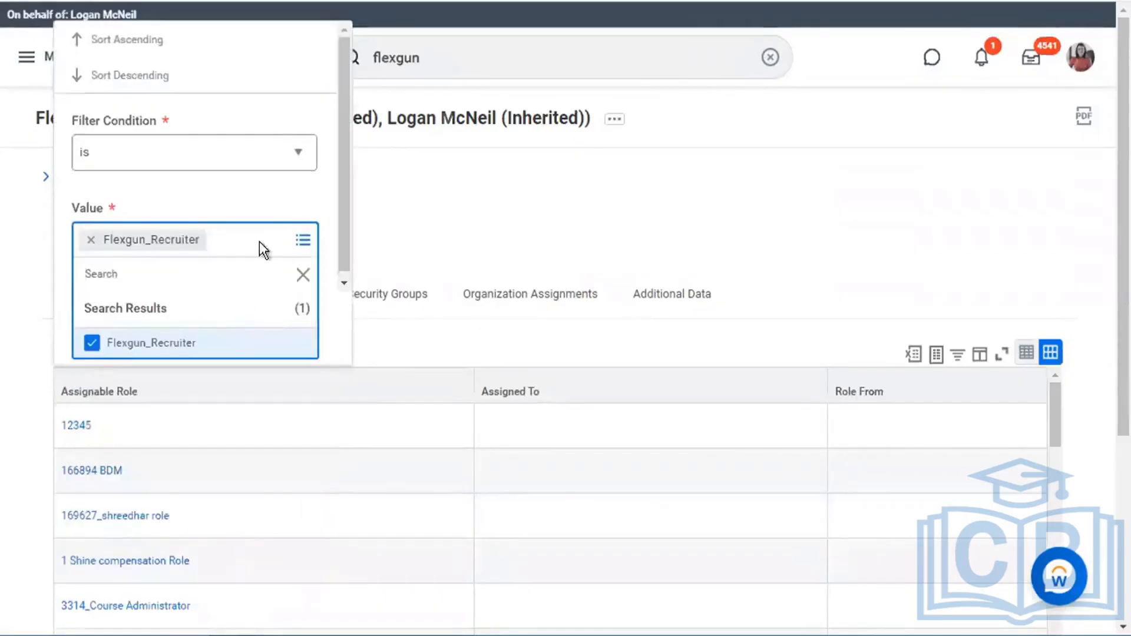
left_click(139, 331)
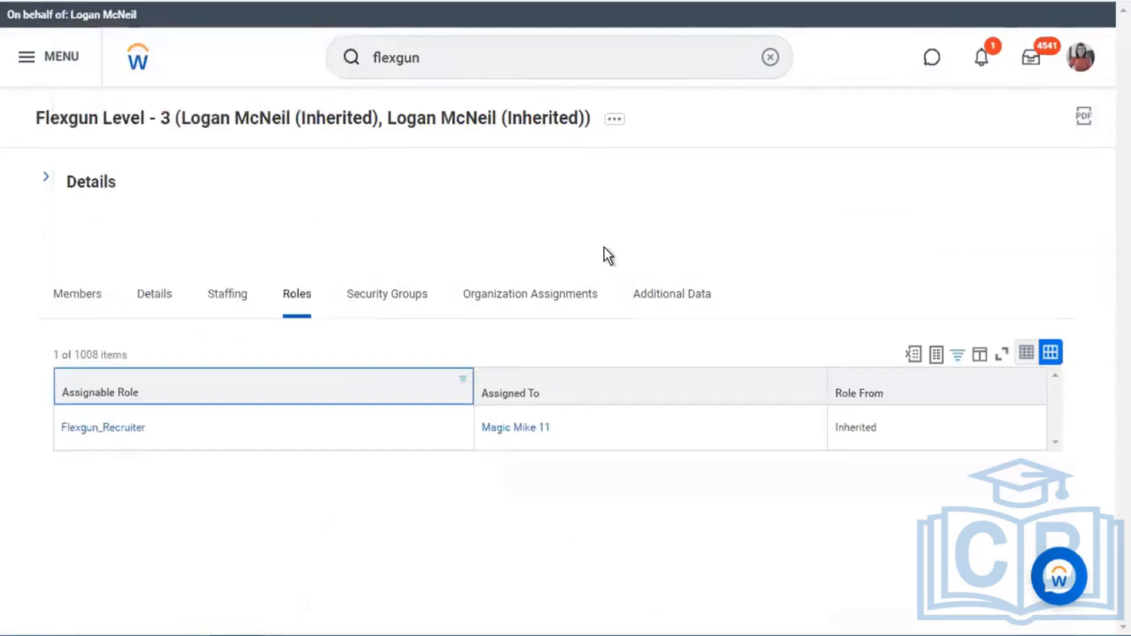
double_click(851, 429)
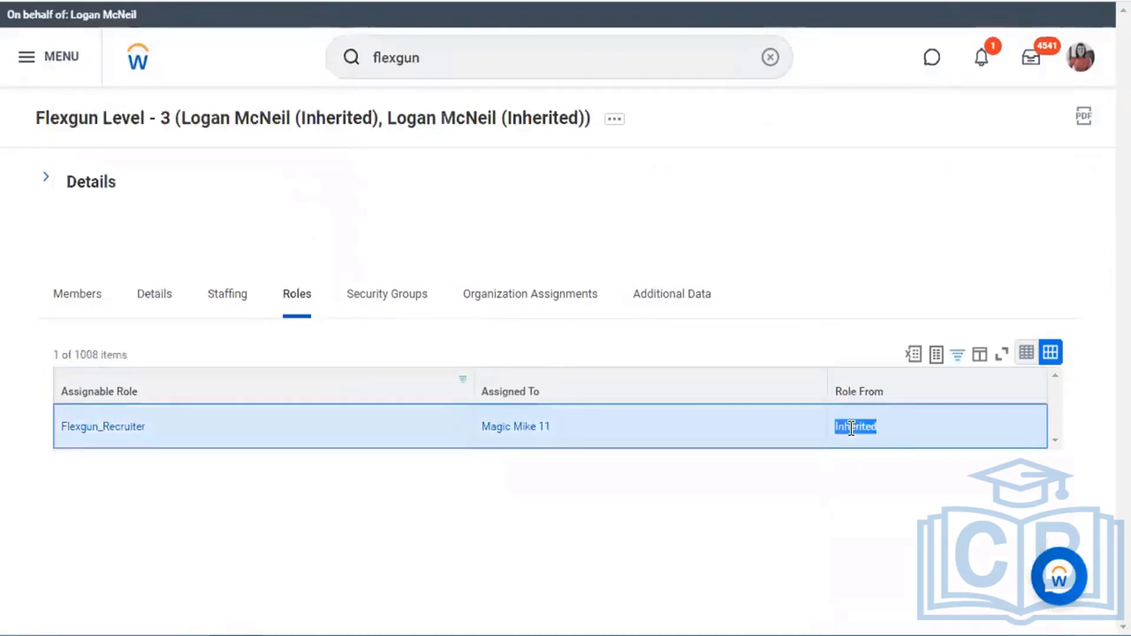
left_click(655, 194)
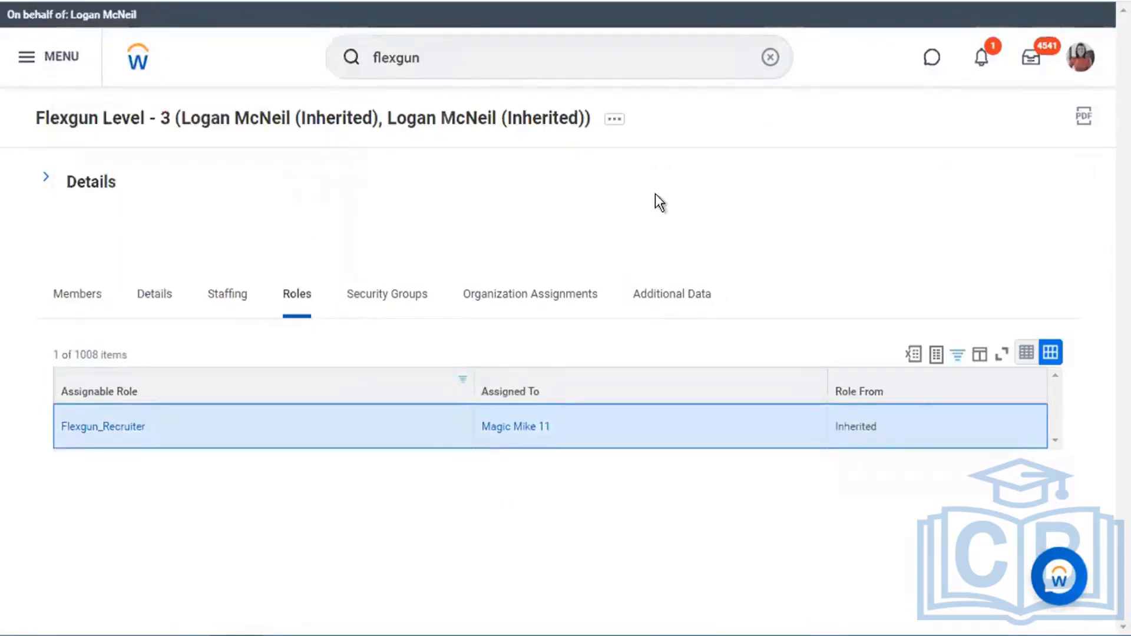
left_click(614, 122)
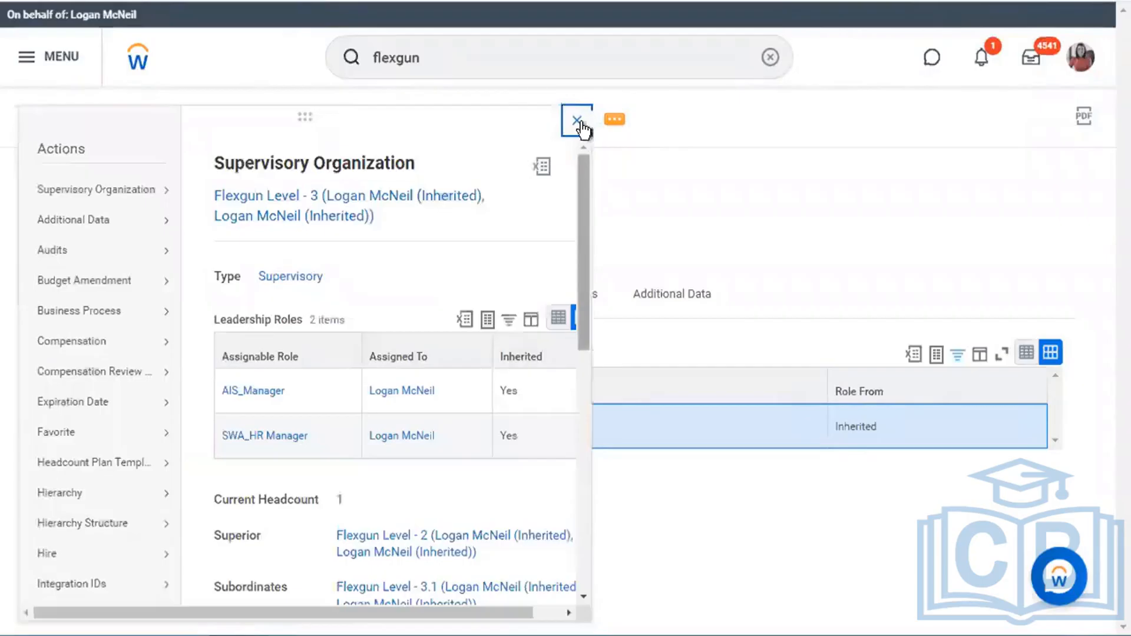
- Assign Flexgun_Recruiter on Flexgun Level - 3 directly to the Senior Staff Recruiter worker
scroll(94, 477, "down", 9)
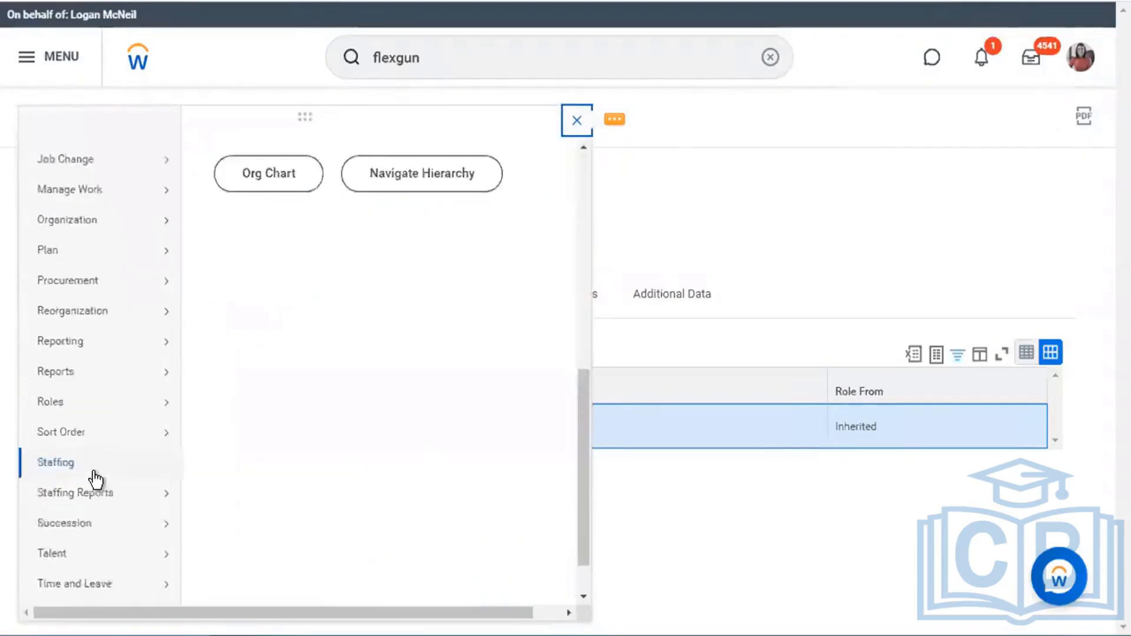
mouse_move(127, 356)
left_click(227, 350)
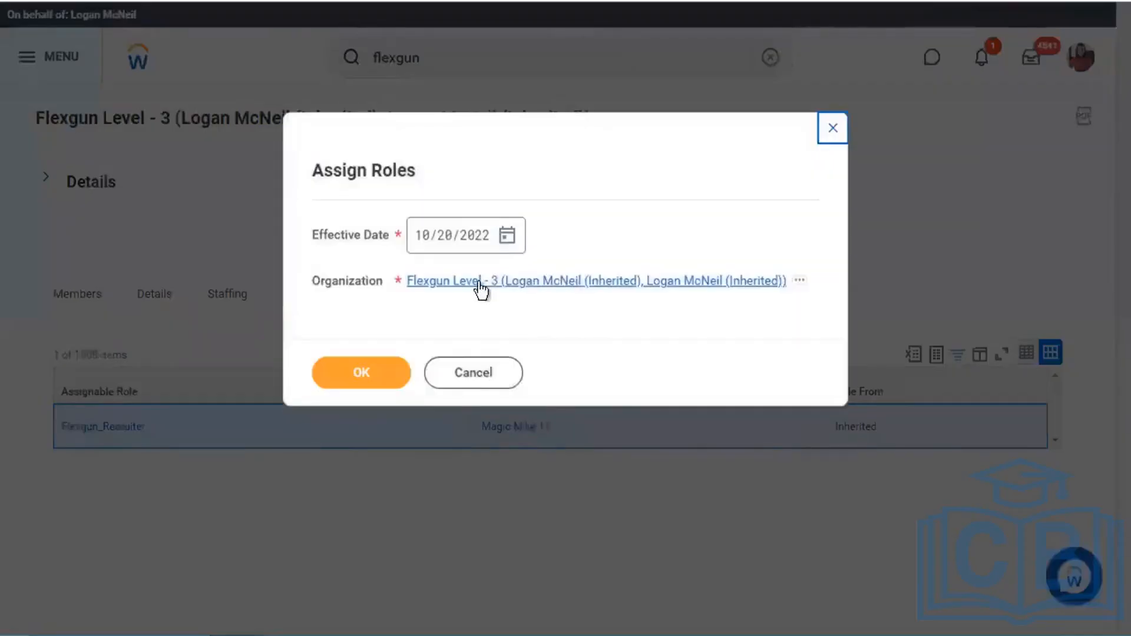
left_click(389, 373)
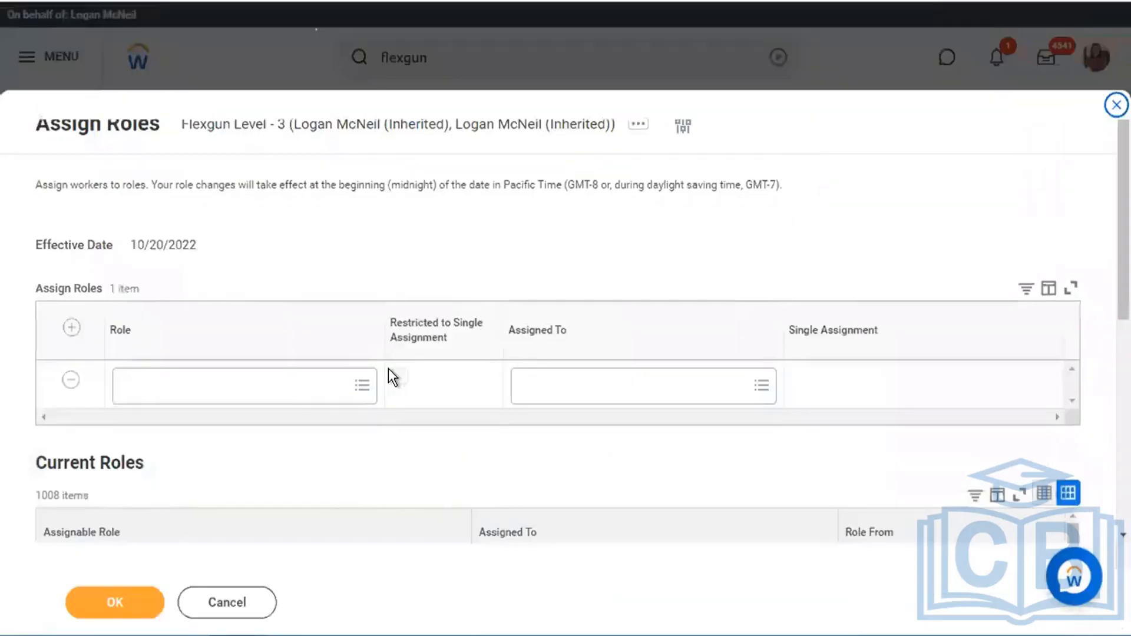
left_click(277, 385)
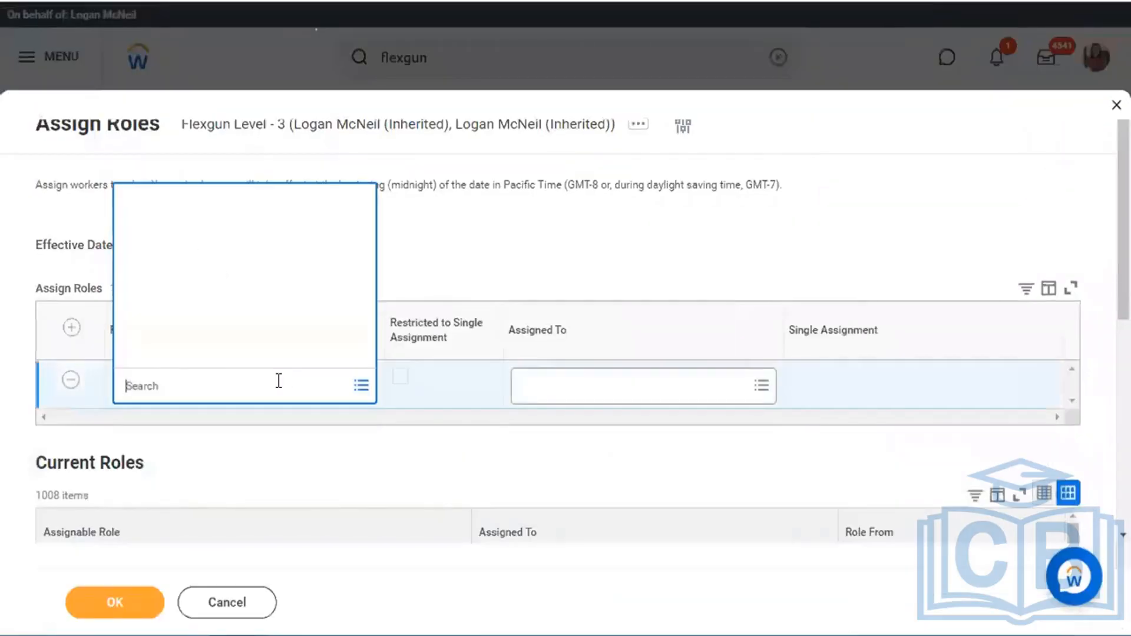
type("flexgun")
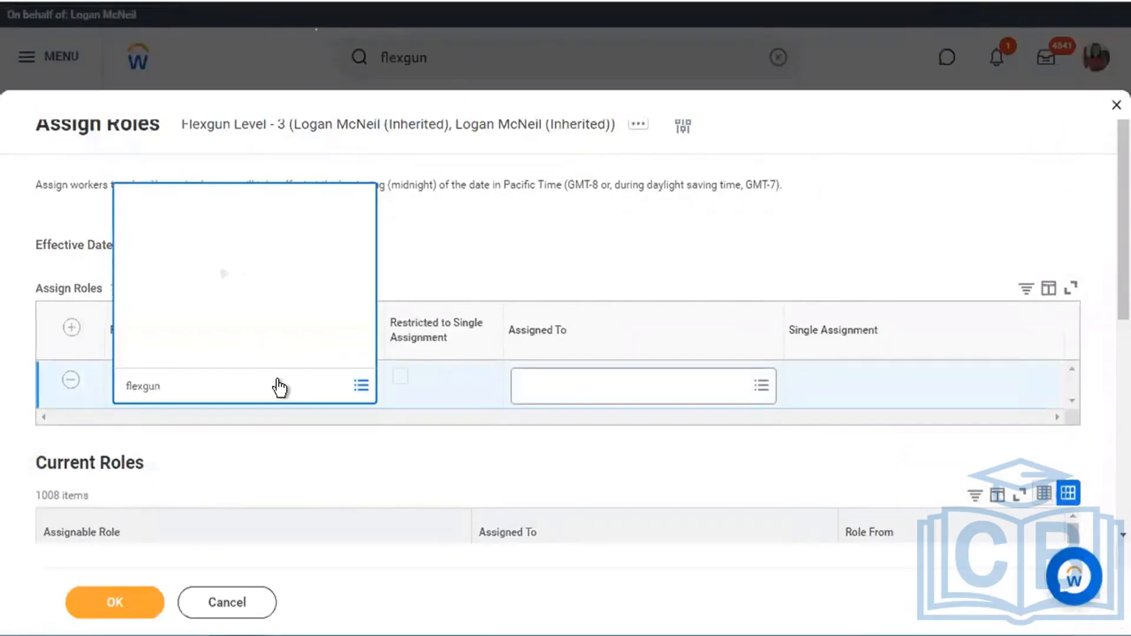
key("Return")
left_click(578, 385)
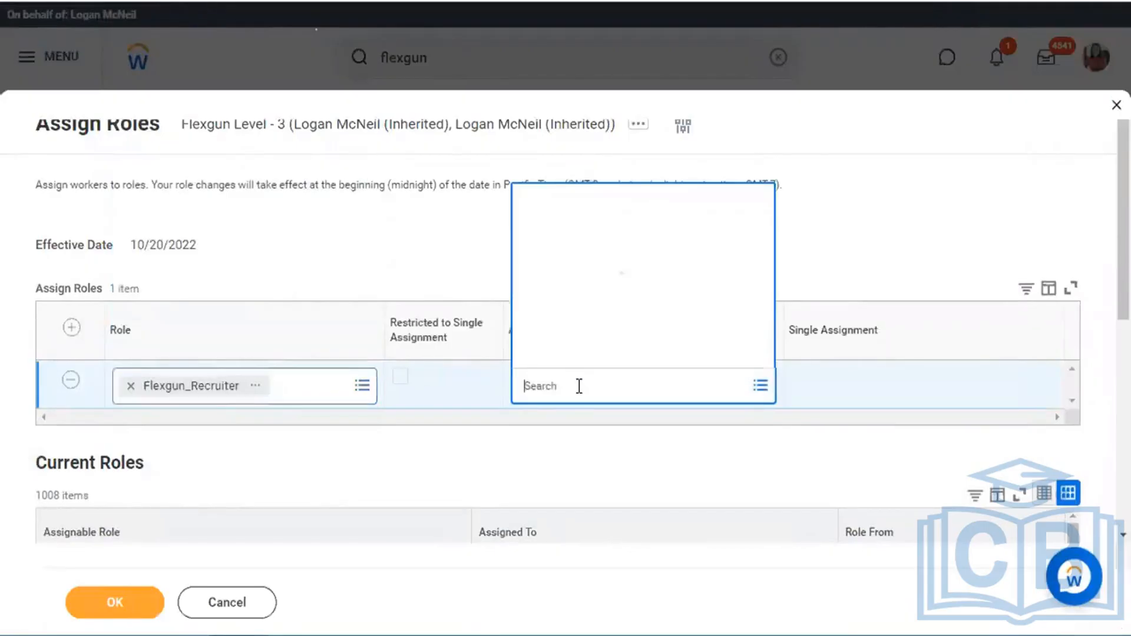
type("james")
key("Return")
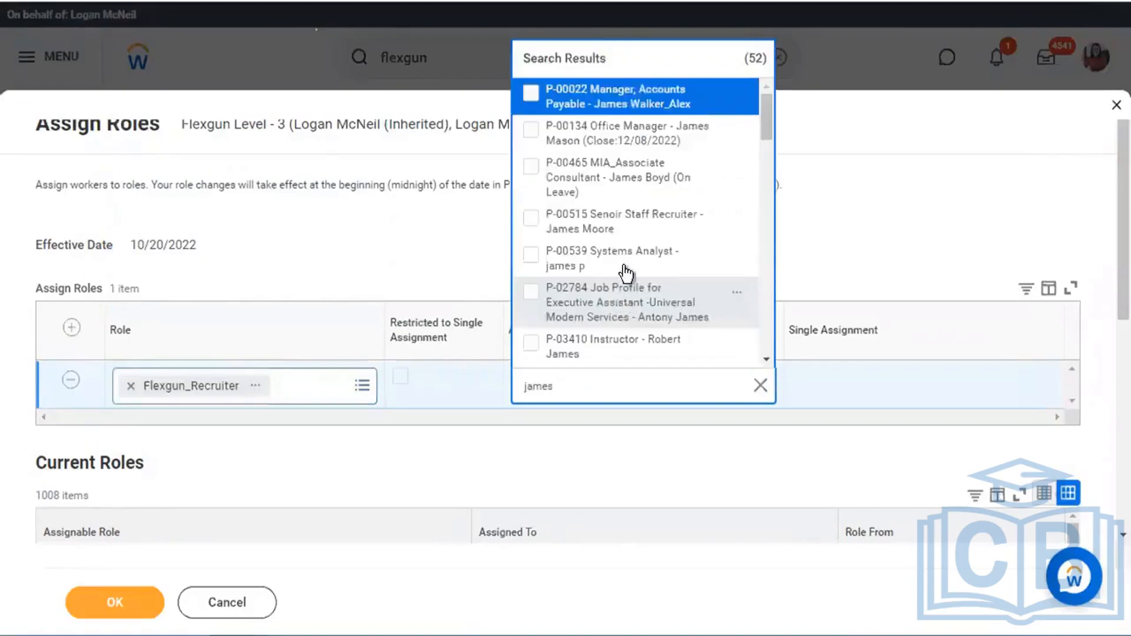
left_click(615, 236)
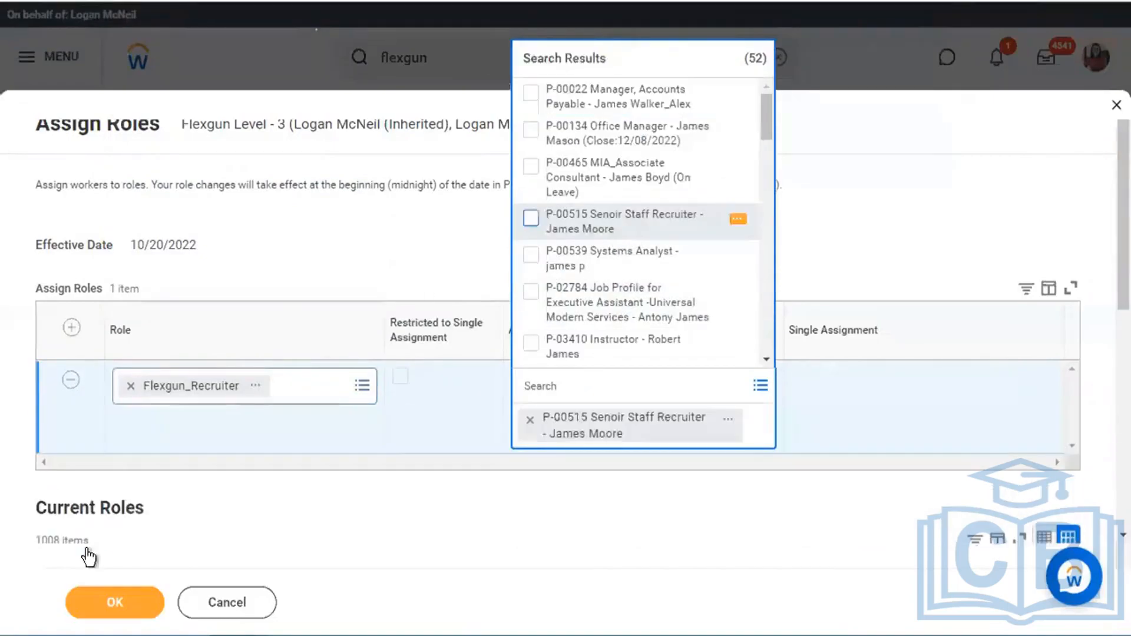
left_click(340, 469)
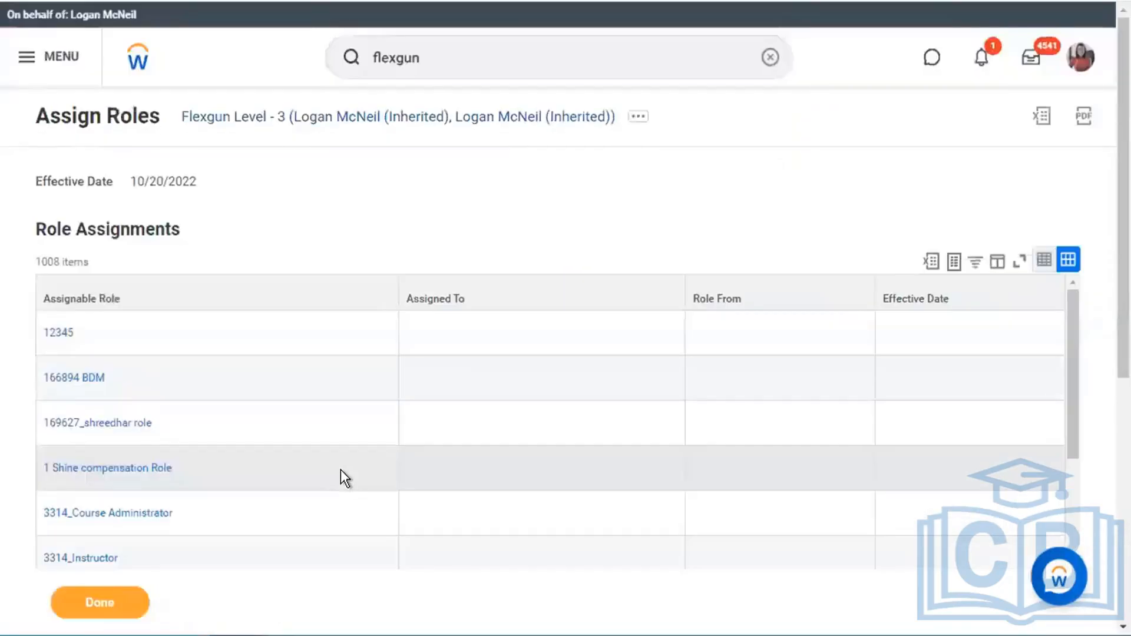
- Filter the role assignments to Flexgun_Recruiter, then return to the Flexgun Level - 3 page
left_click(246, 303)
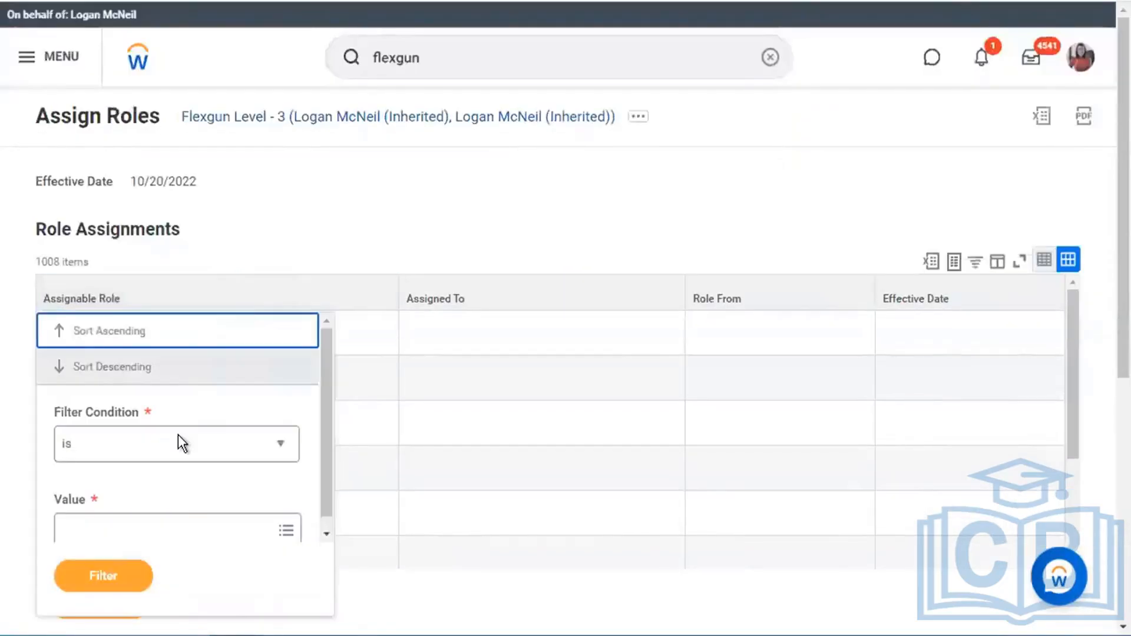
left_click(175, 530)
type("fle")
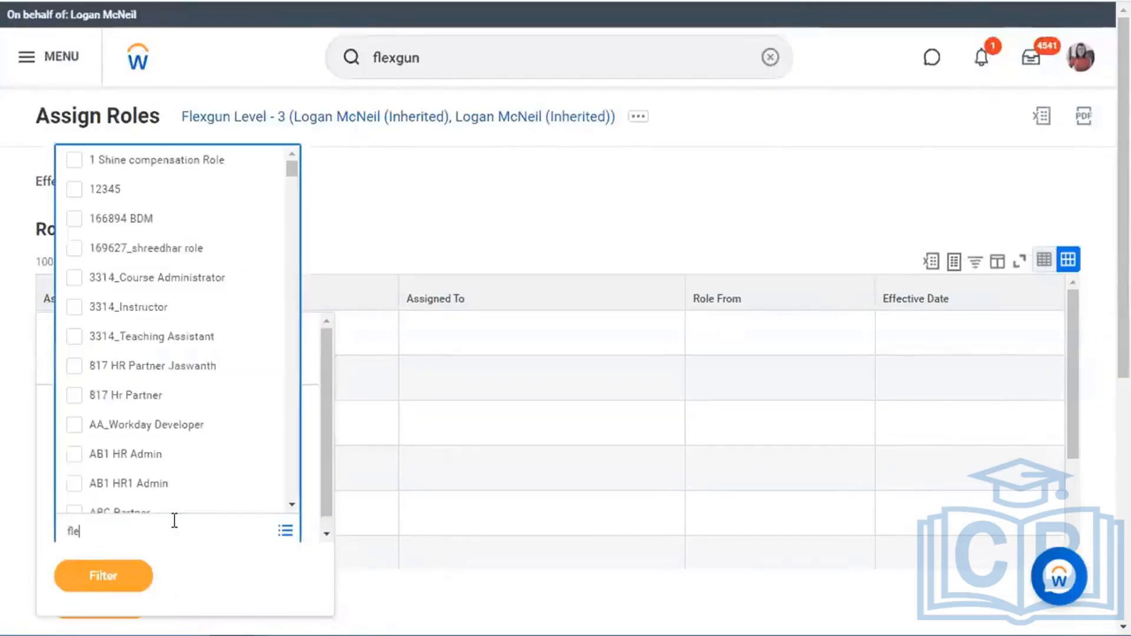
type("xgun")
key("Return")
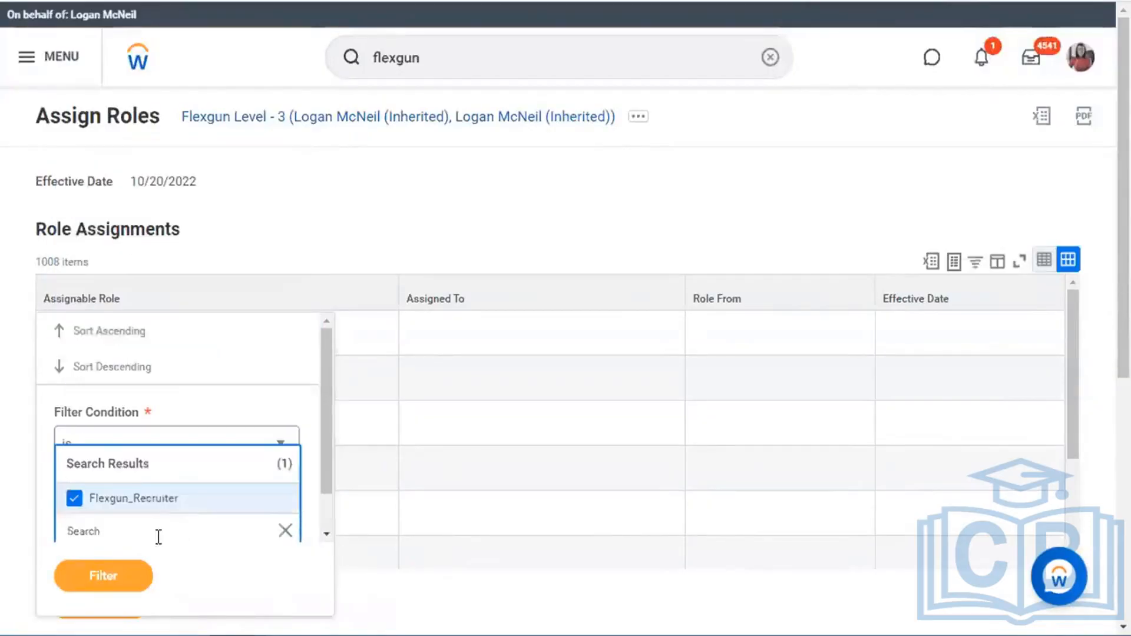
left_click(126, 576)
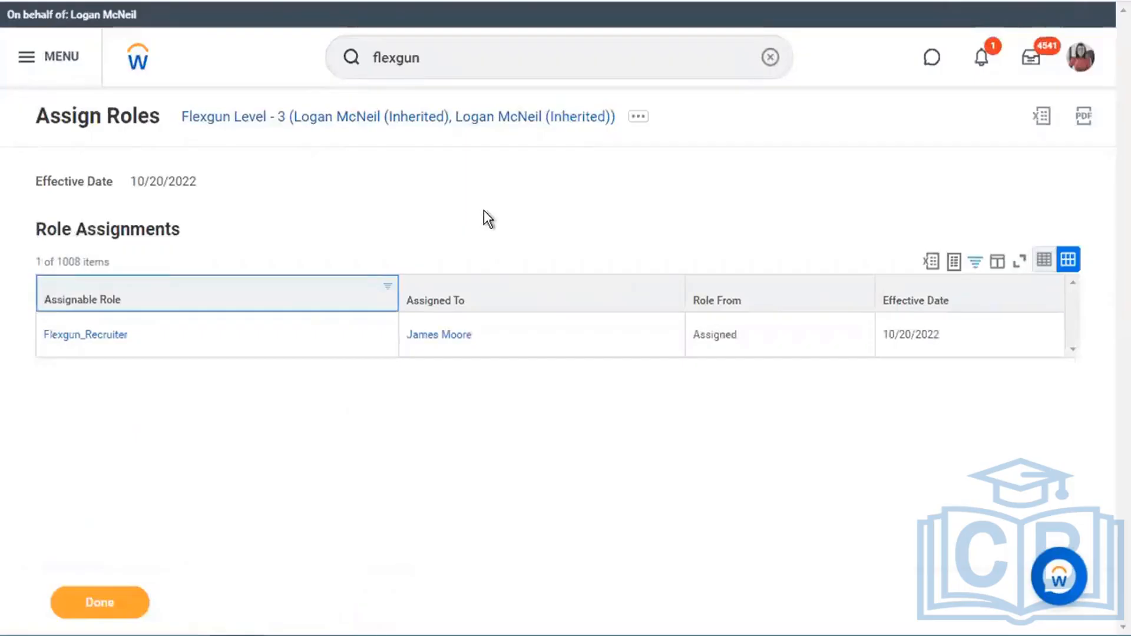
left_click(324, 120)
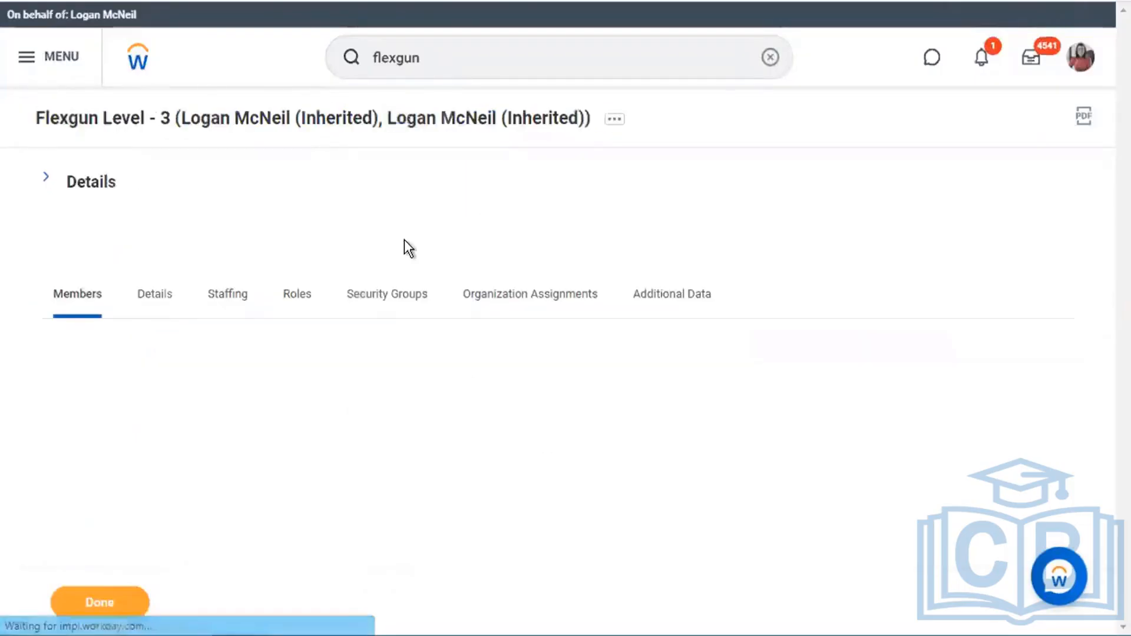
- Open subordinate Flexgun Level - 3.1, filter its roles to Flexgun_Recruiter, and highlight Inherited
left_click(111, 189)
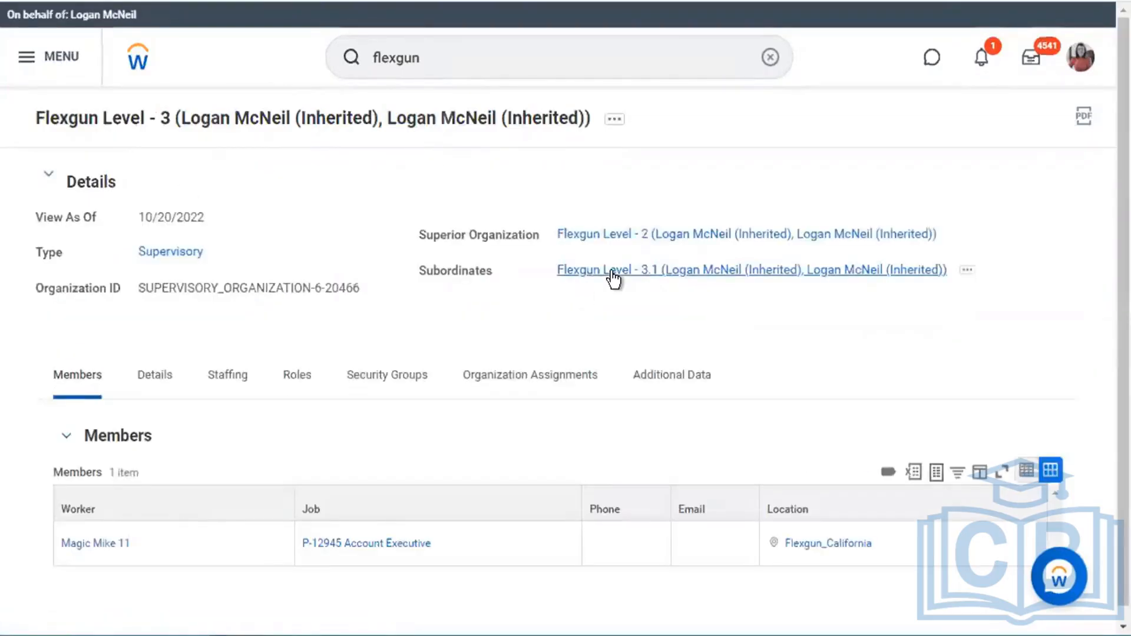
left_click(612, 272)
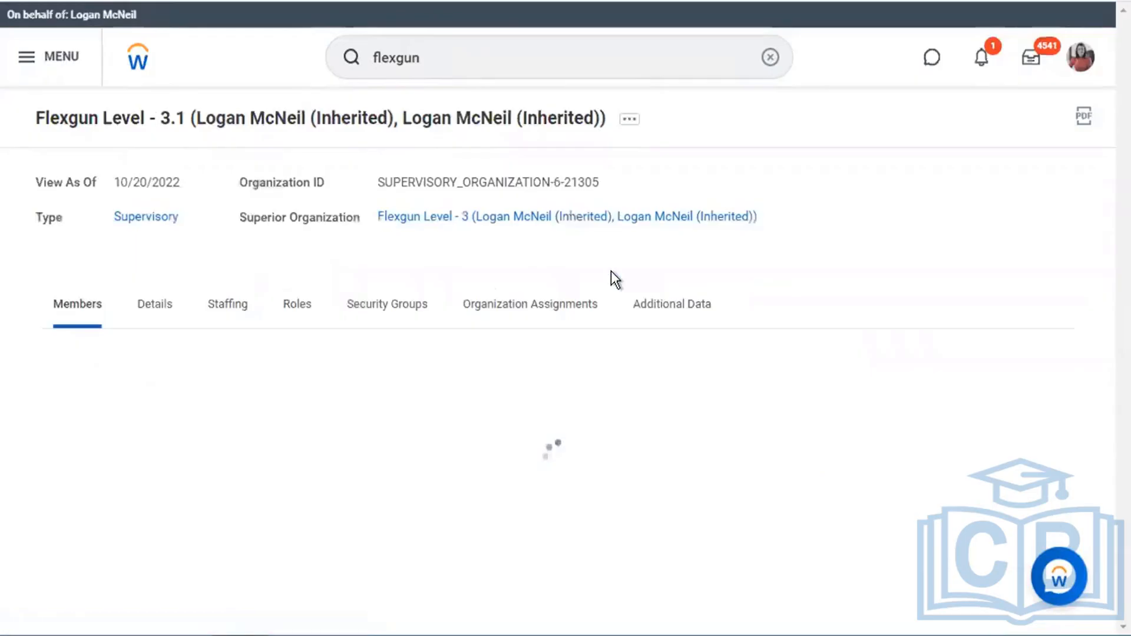
left_click(296, 304)
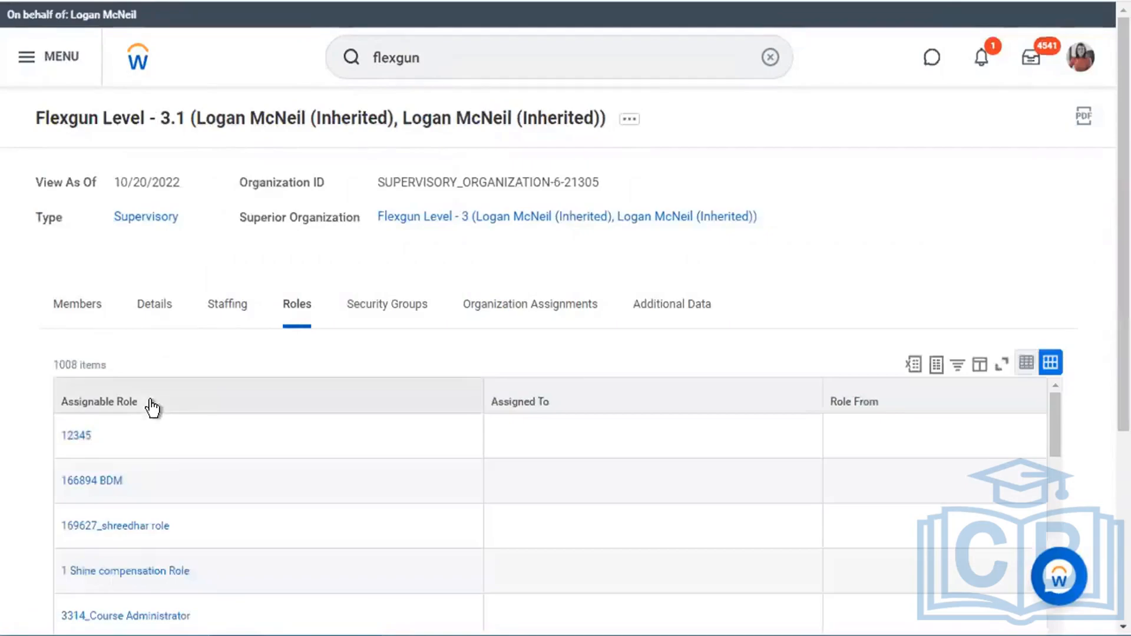
left_click(151, 403)
left_click(211, 282)
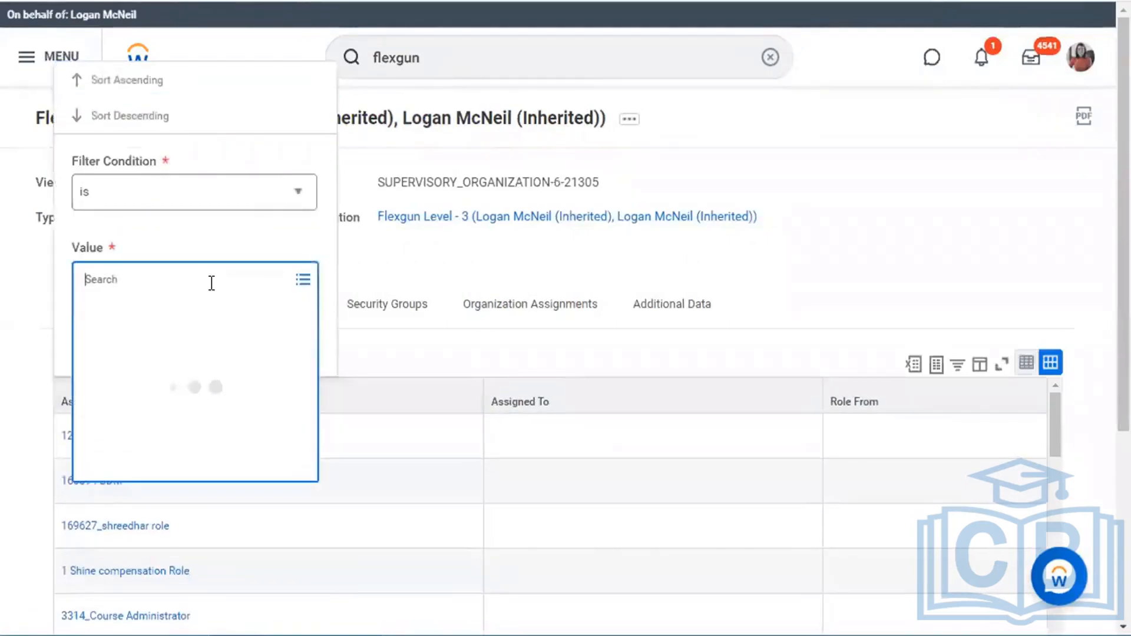
type("flexgun")
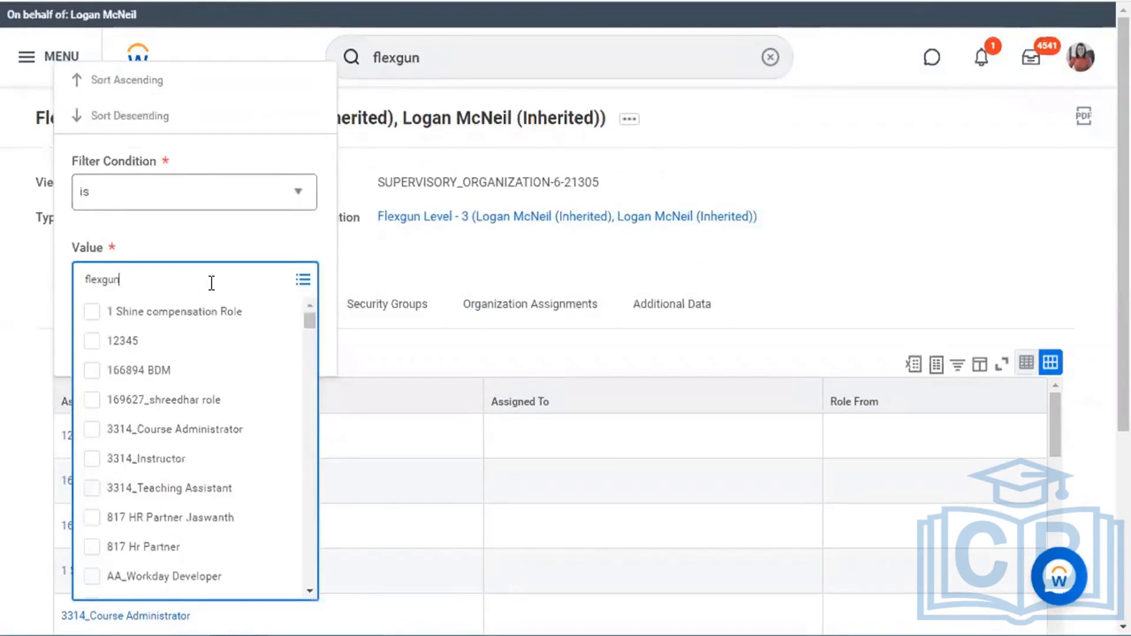
key("Return")
left_click(234, 202)
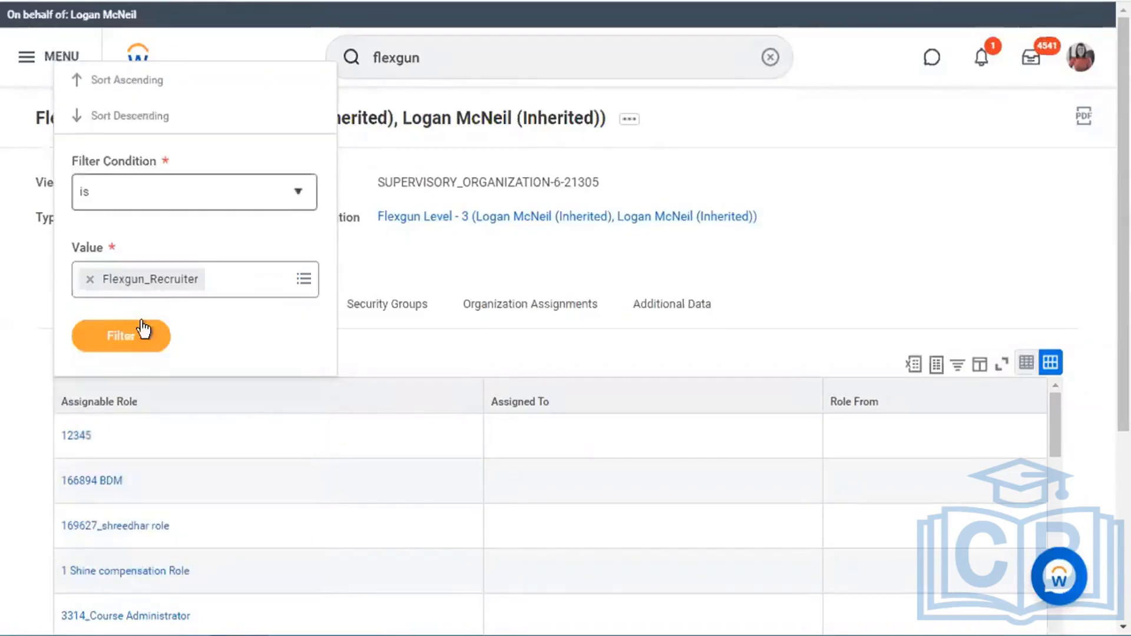
left_click(133, 337)
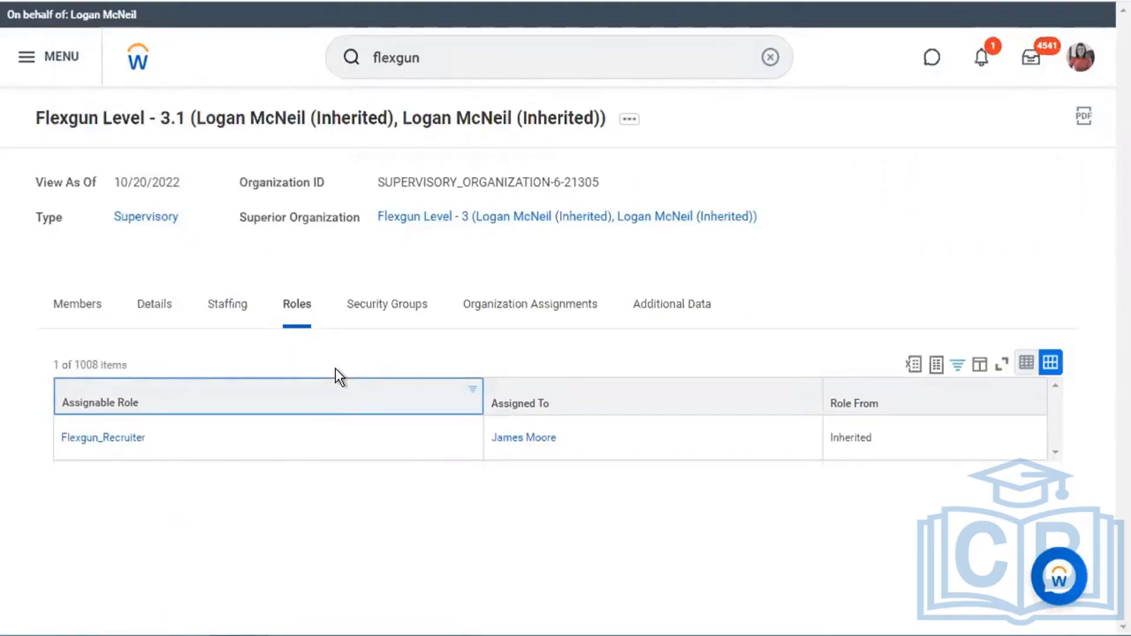
double_click(855, 436)
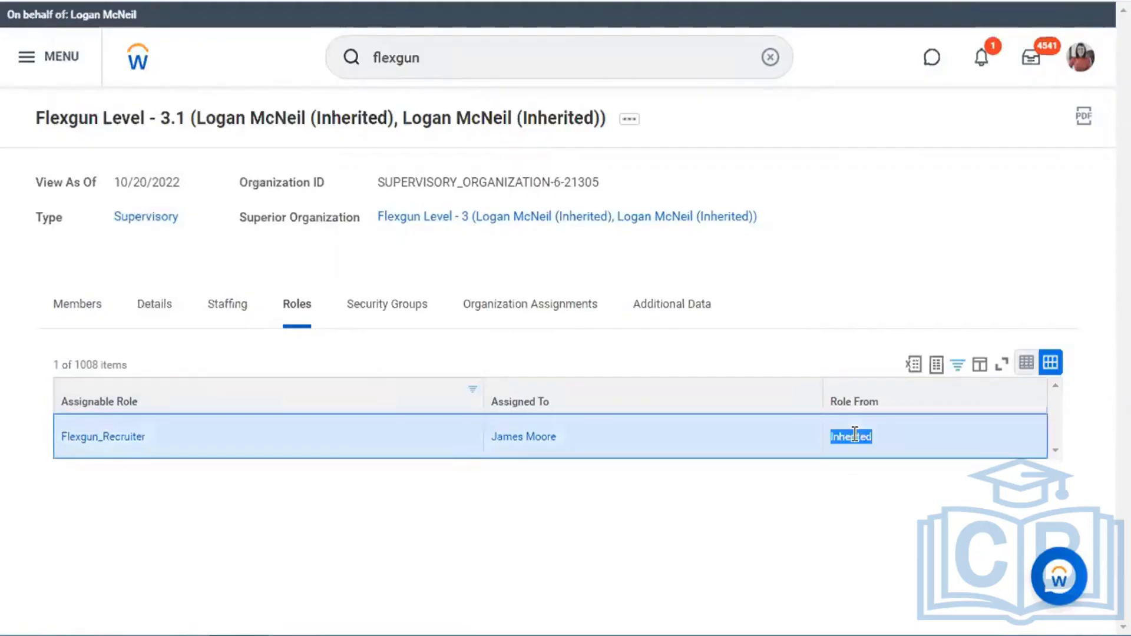
left_click(868, 246)
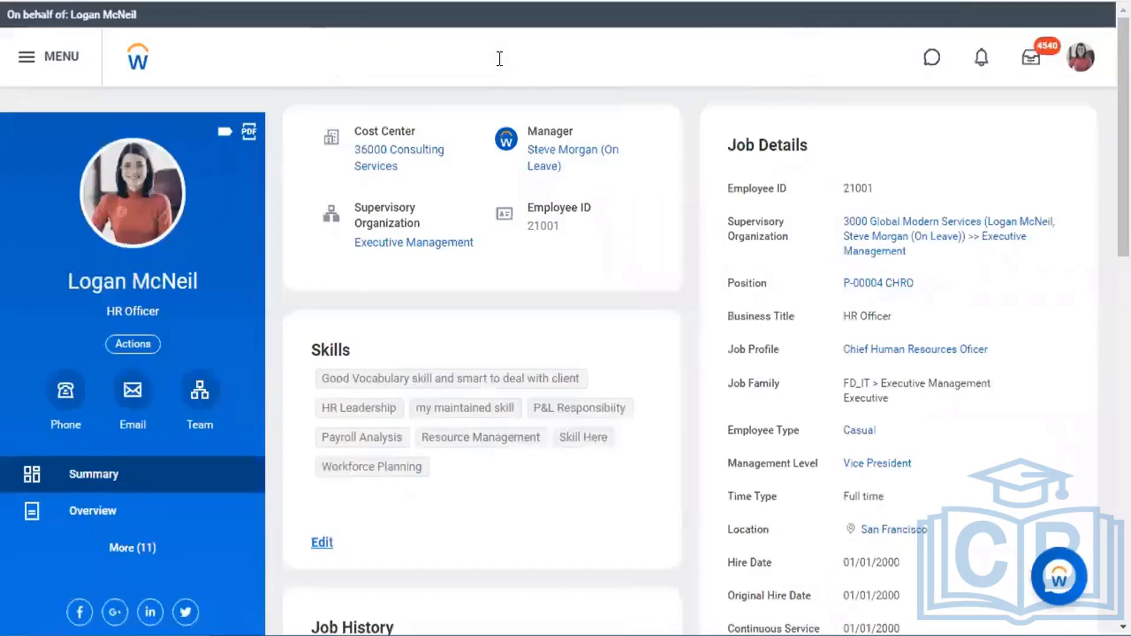
- Search for and open the View Security Group report
left_click(500, 58)
type("bp:")
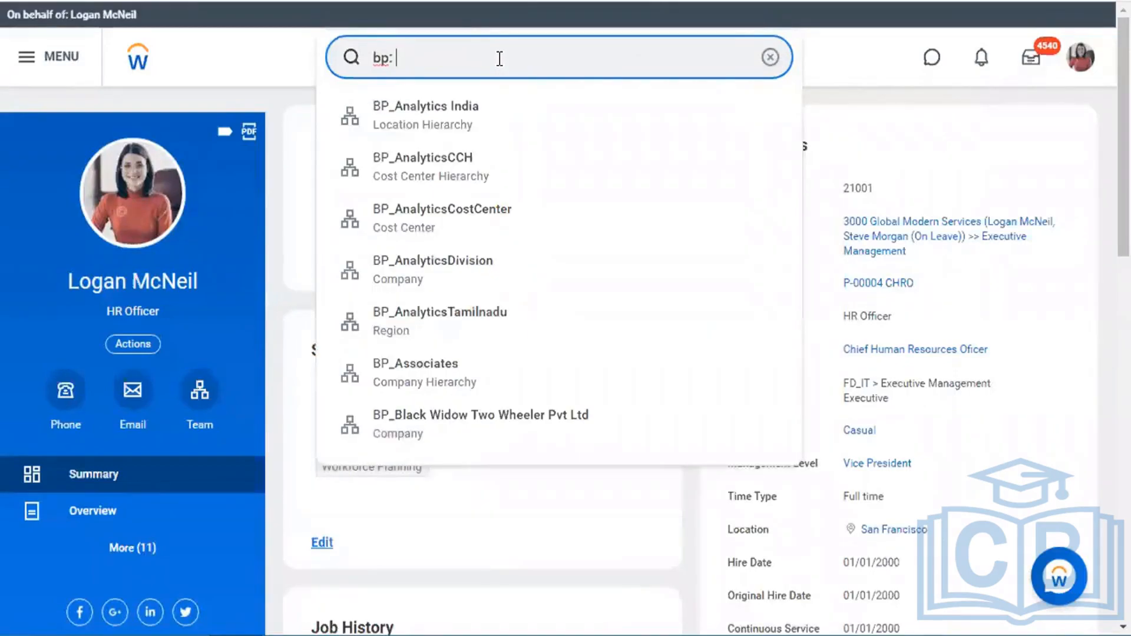
key("BackSpace")
key("BackSpace")
key("BackSpace")
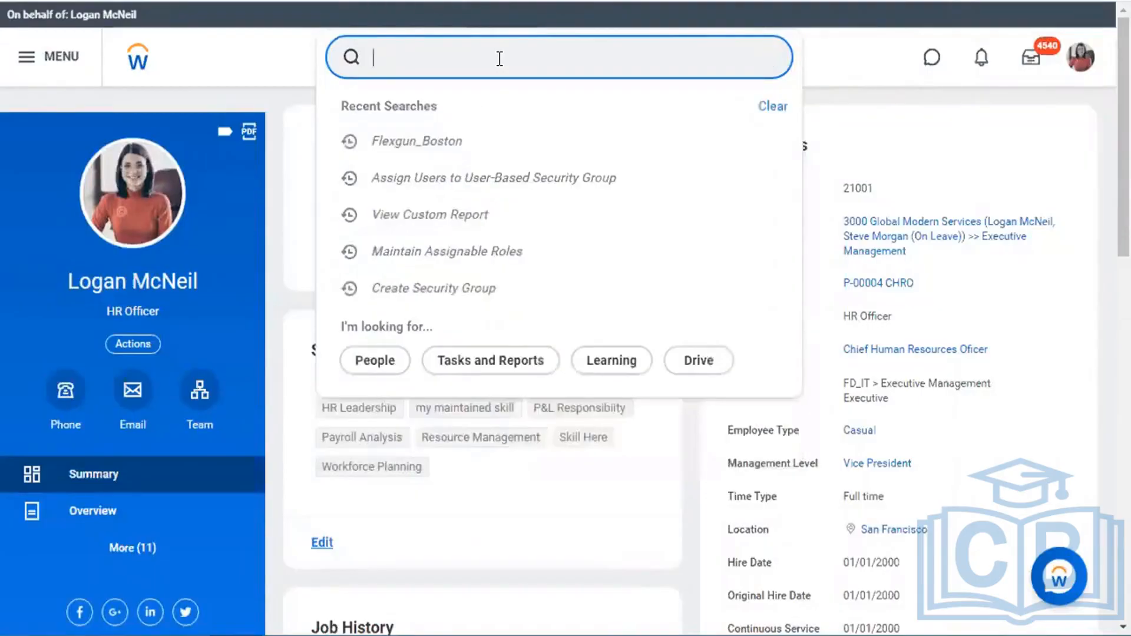
type("view sec hr")
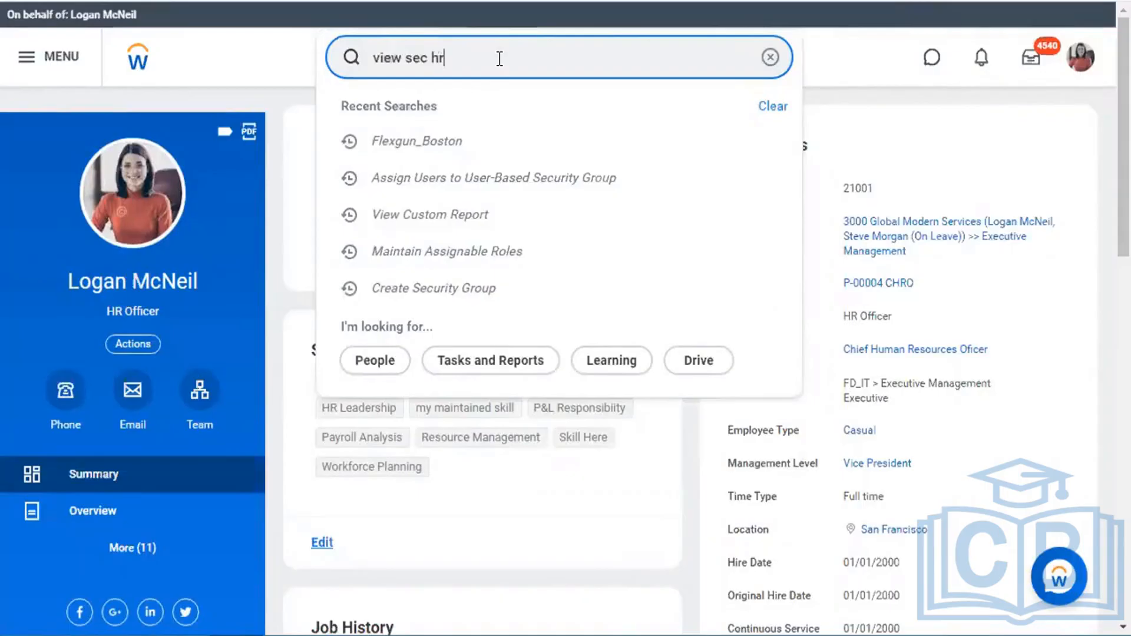
key("BackSpace")
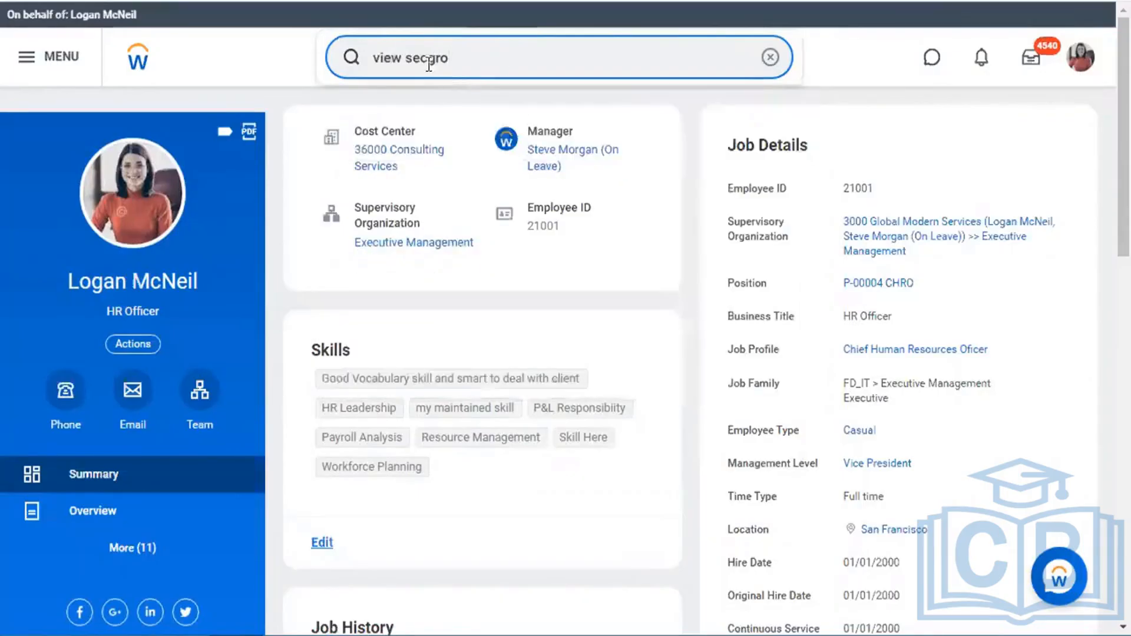
left_click(429, 73)
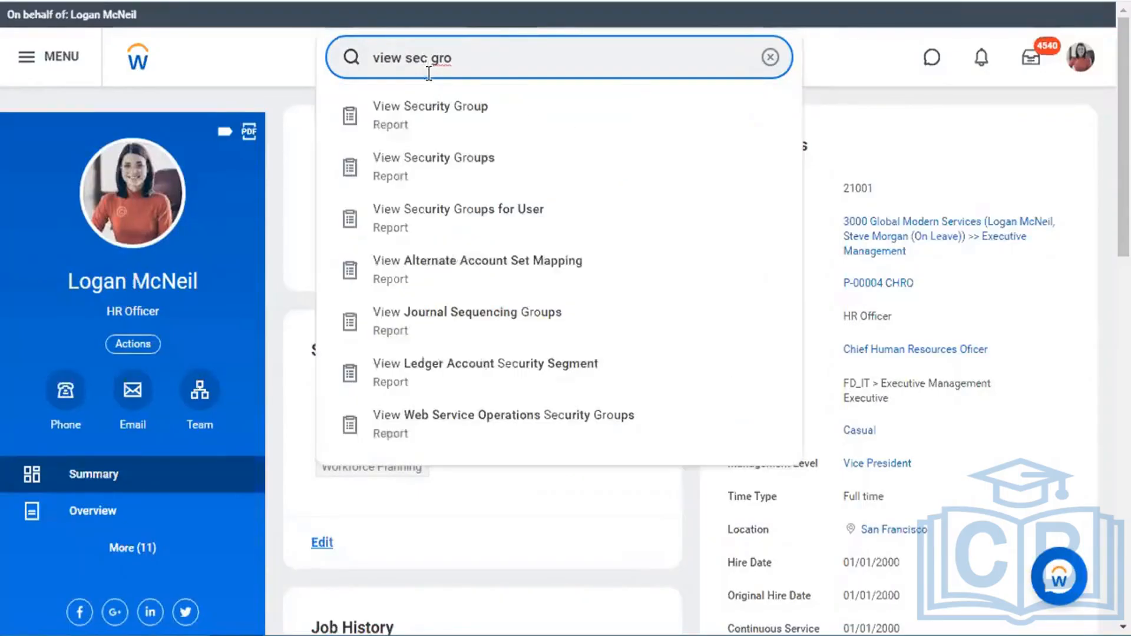
left_click(433, 112)
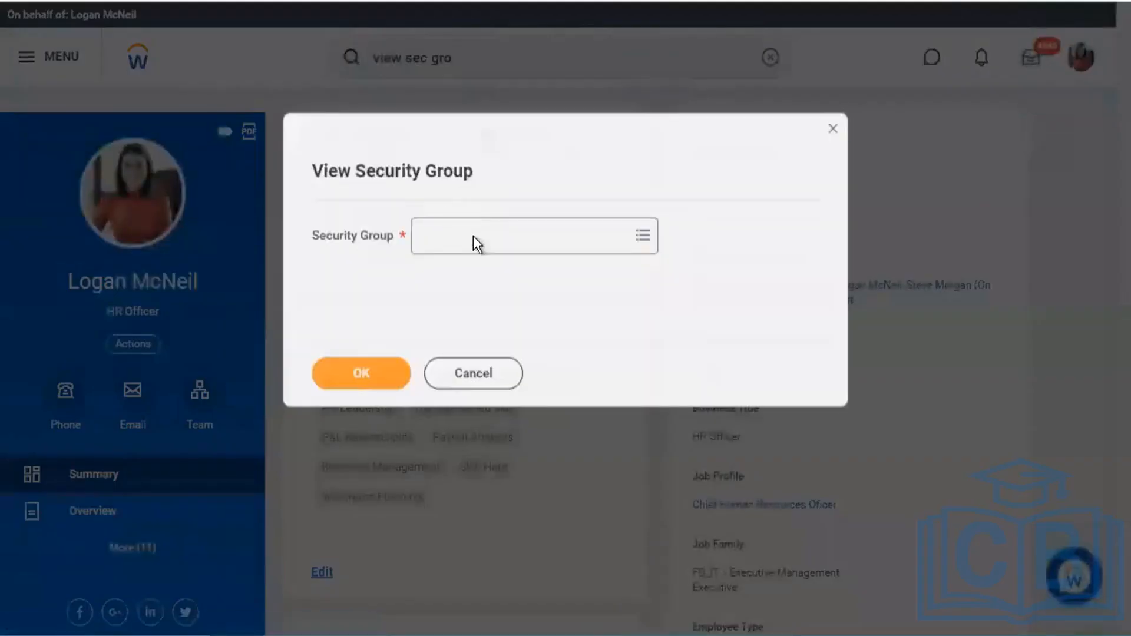
- Run the report for Flexgun_HR_Administrator and open the Emergency Contacts domain policy
left_click(475, 242)
type("flexgun")
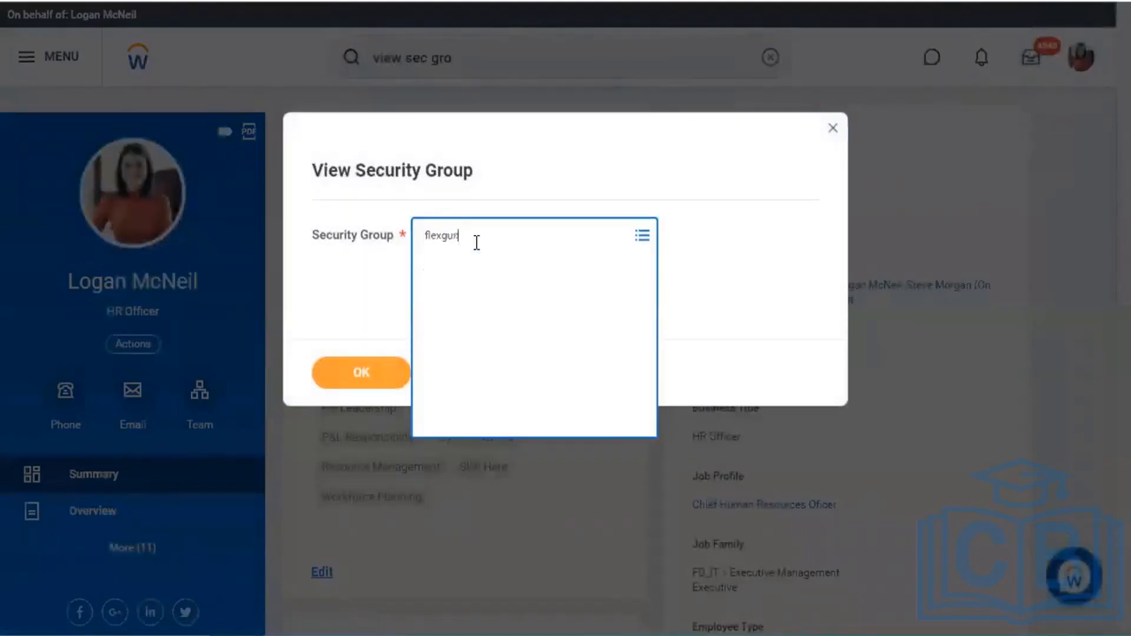
key("Return")
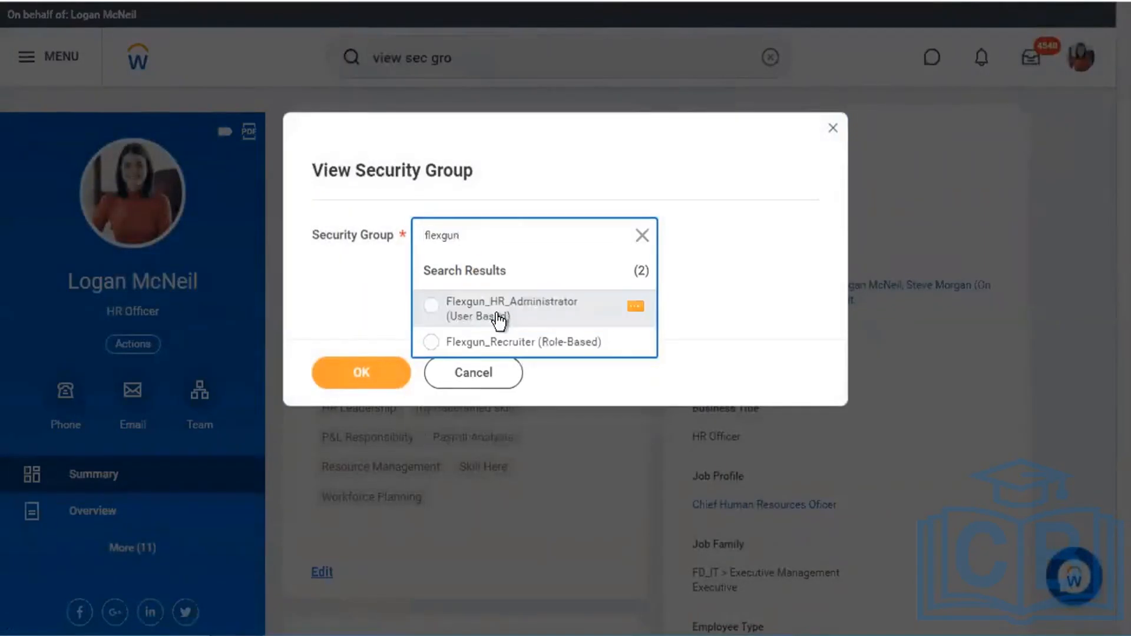
left_click(501, 316)
left_click(383, 376)
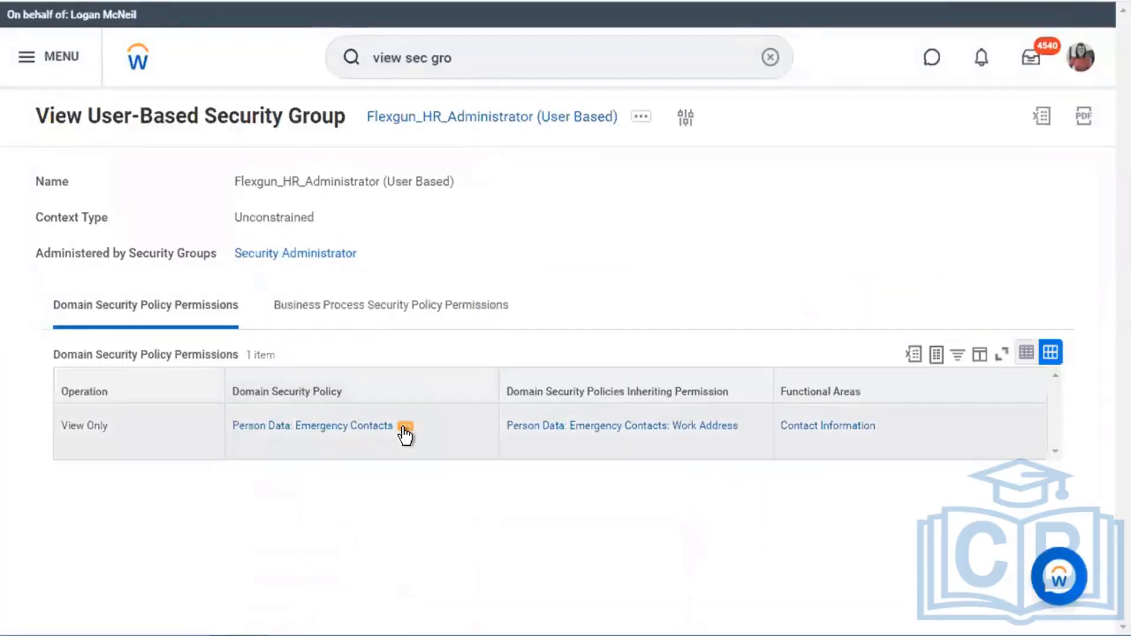
left_click(405, 427)
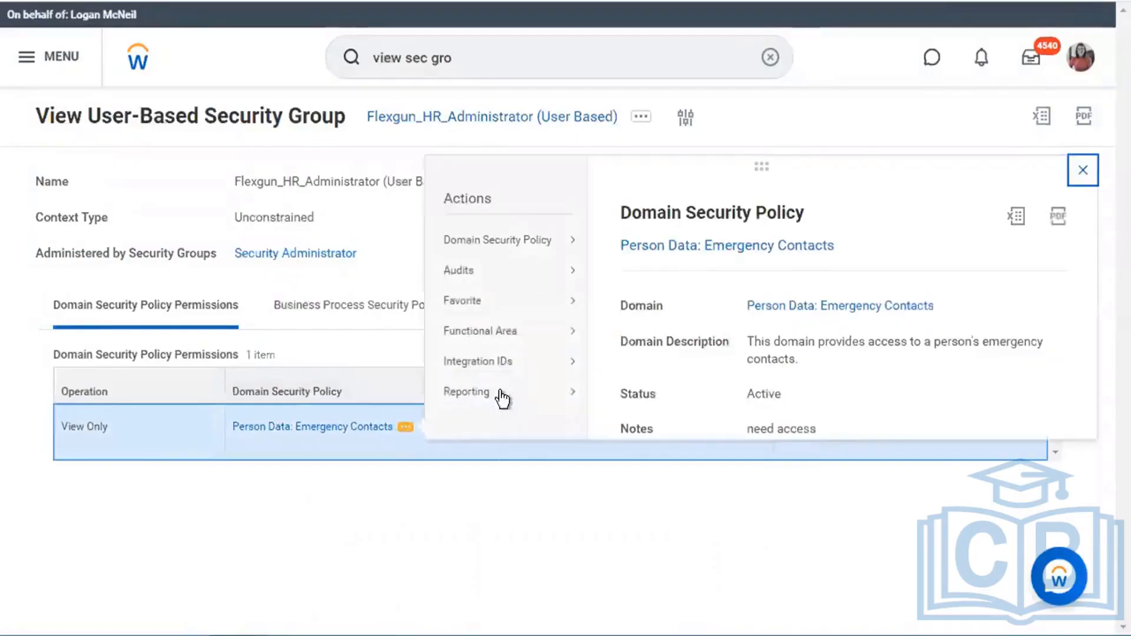
mouse_move(570, 243)
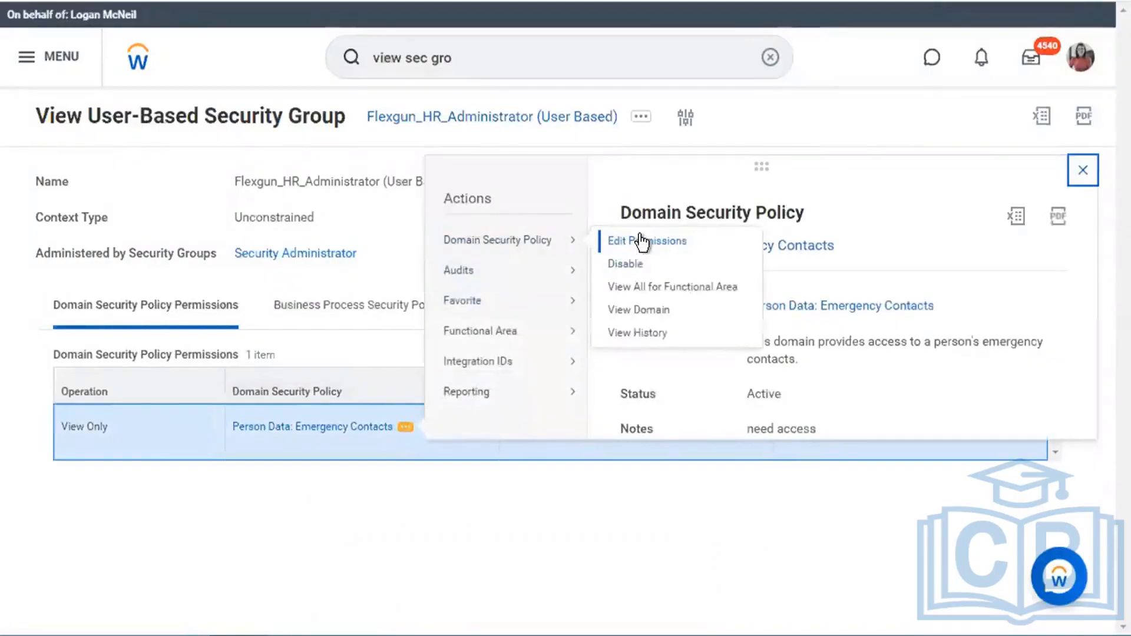
right_click(681, 250)
left_click(680, 250)
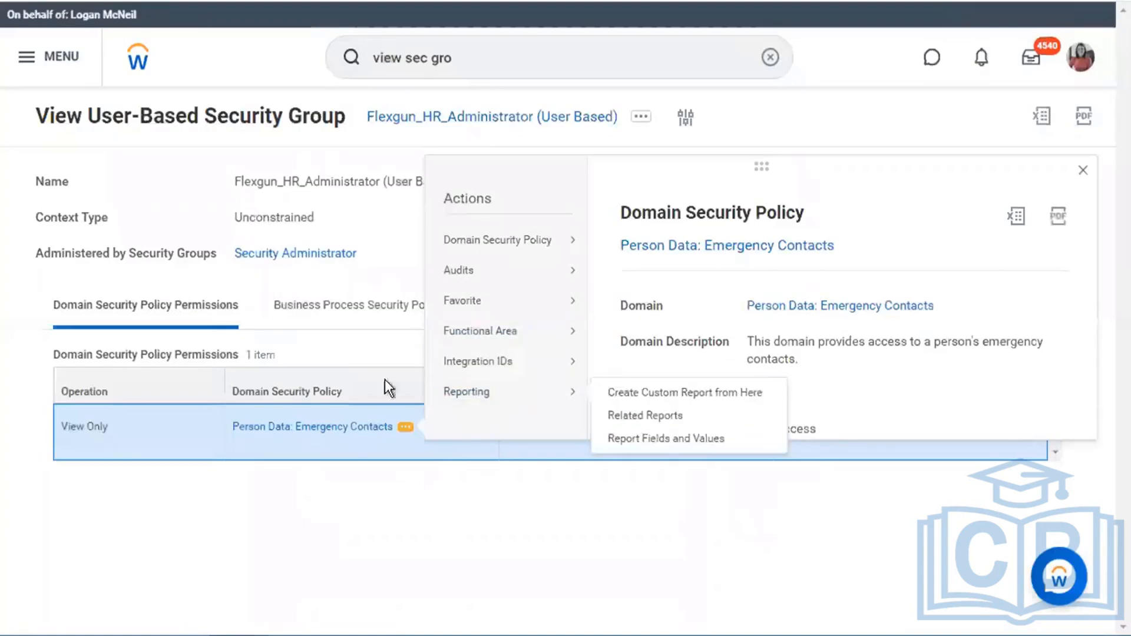
left_click(361, 302)
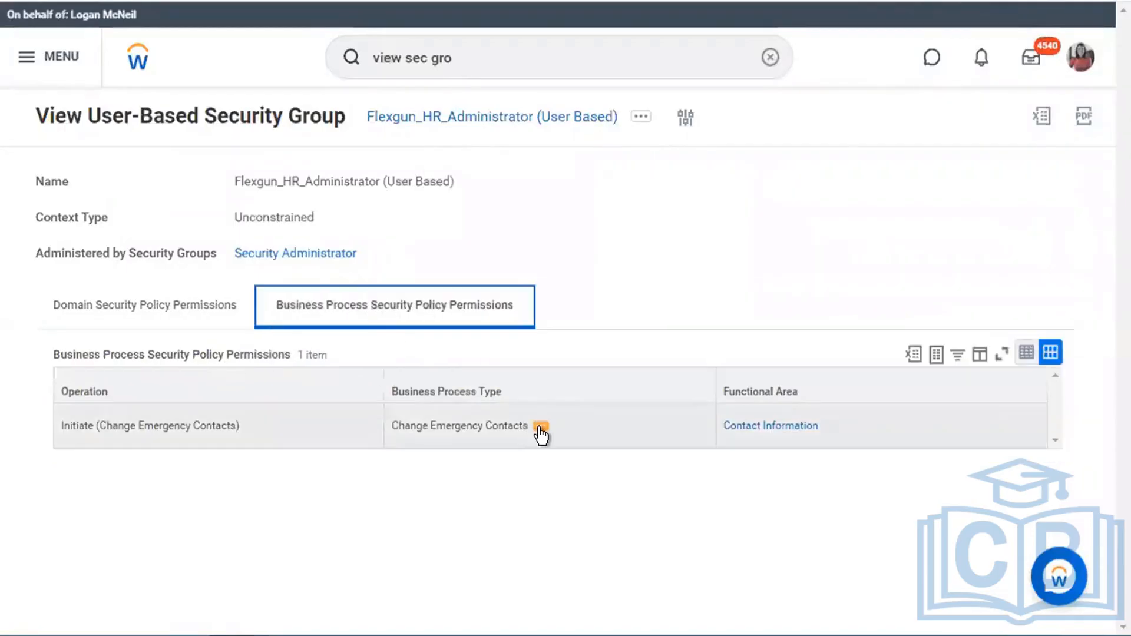
left_click(541, 434)
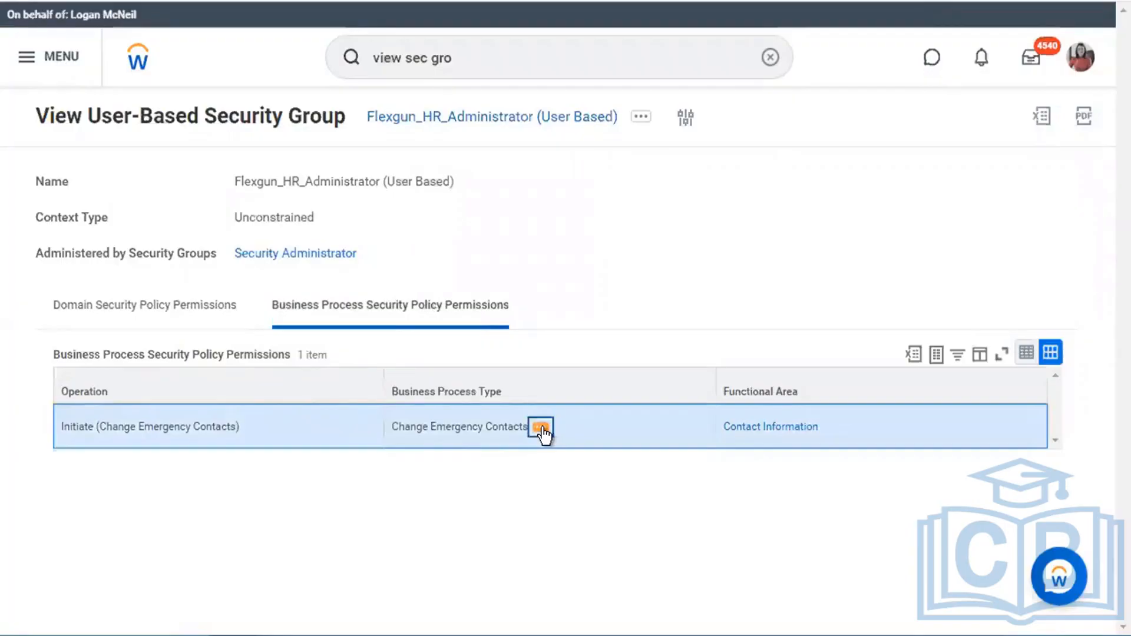
left_click(541, 431)
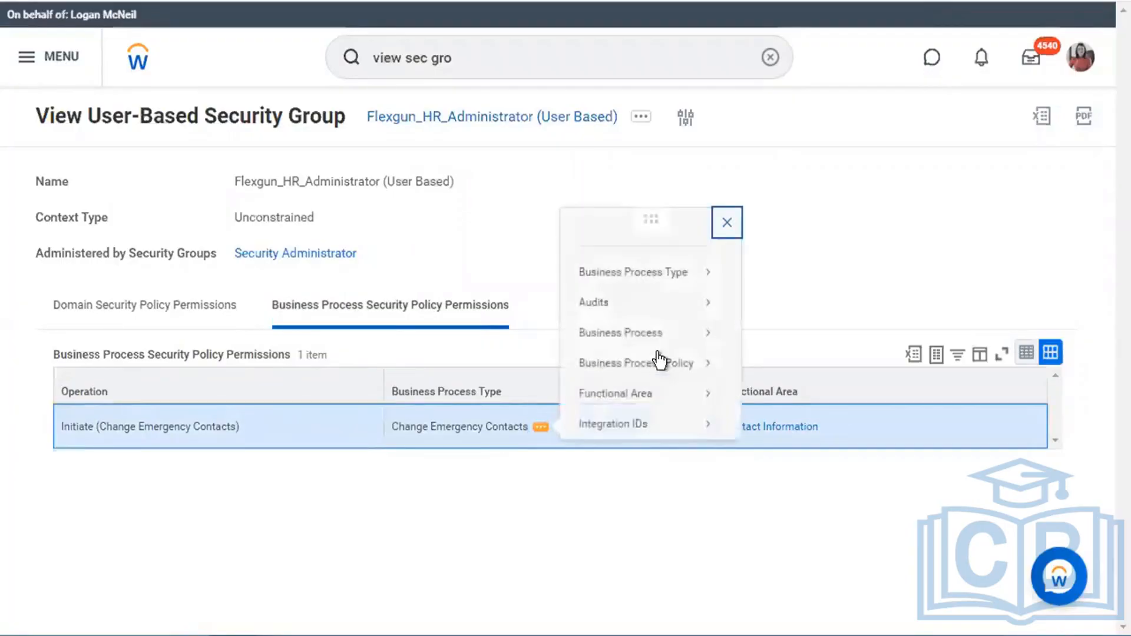
mouse_move(697, 281)
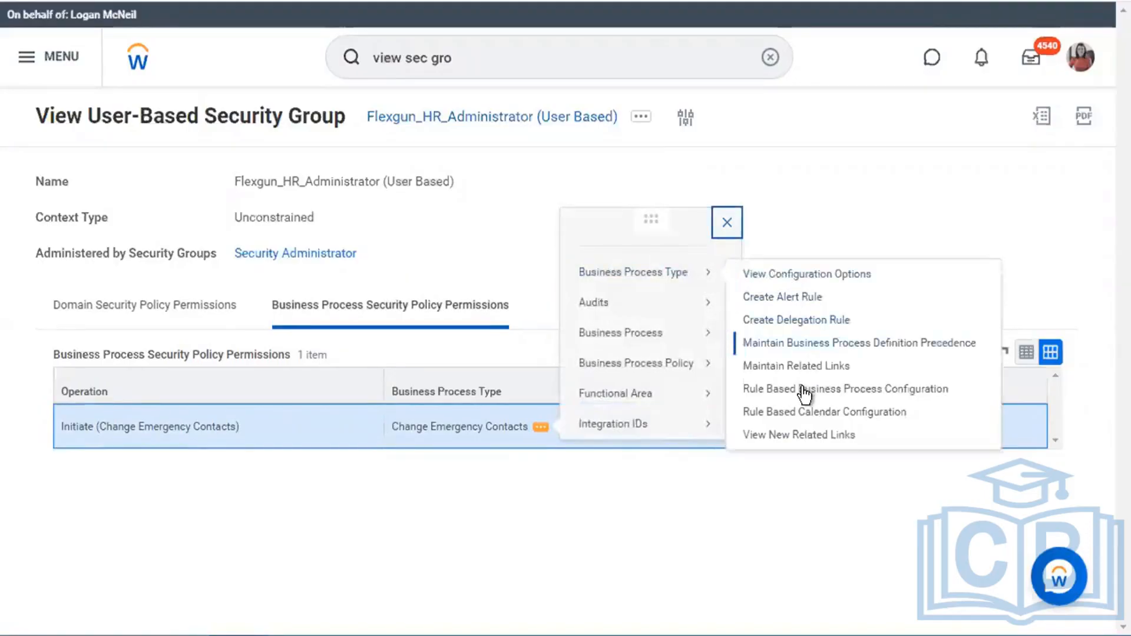
left_click(825, 346)
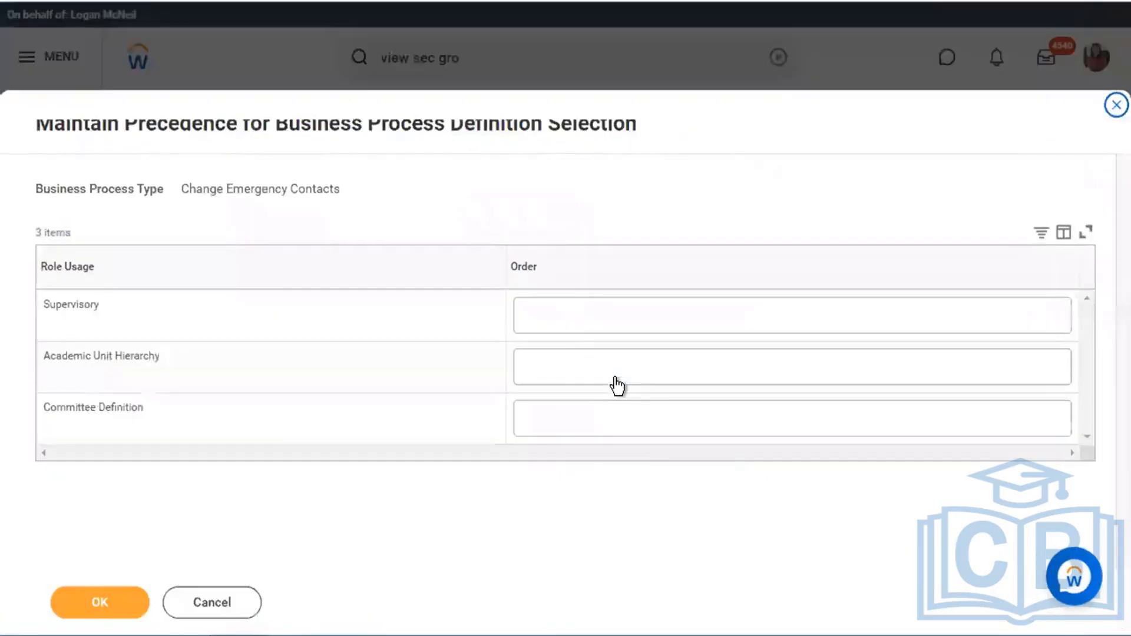
left_click(227, 598)
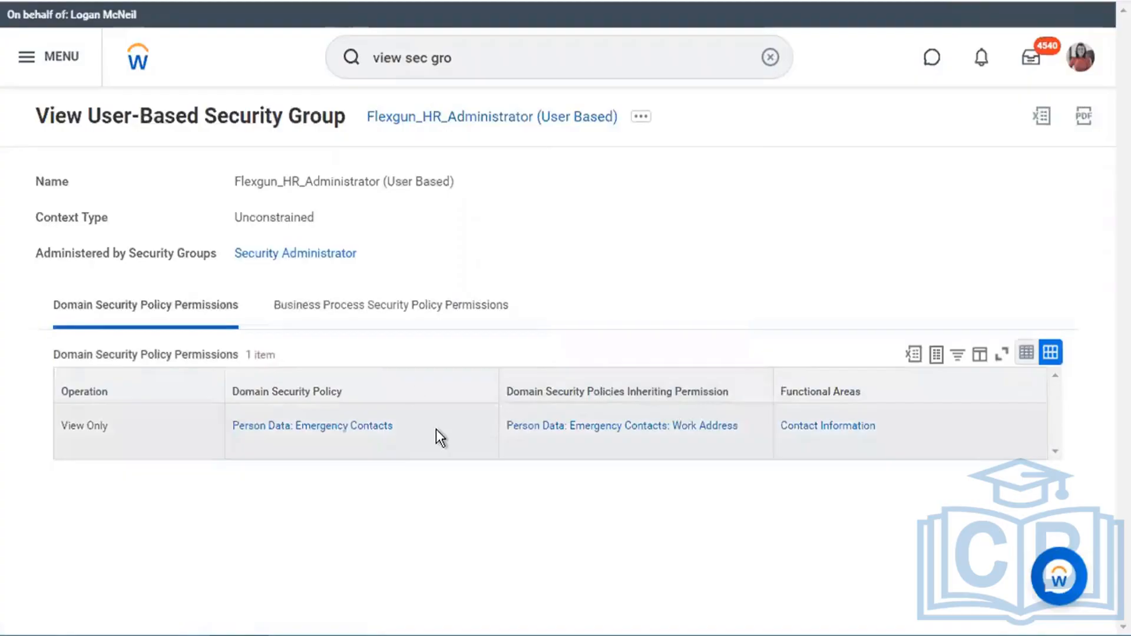
- Add Flexgun_Recruiter (Role-Based) to the Emergency Contacts view permissions and save
left_click(444, 318)
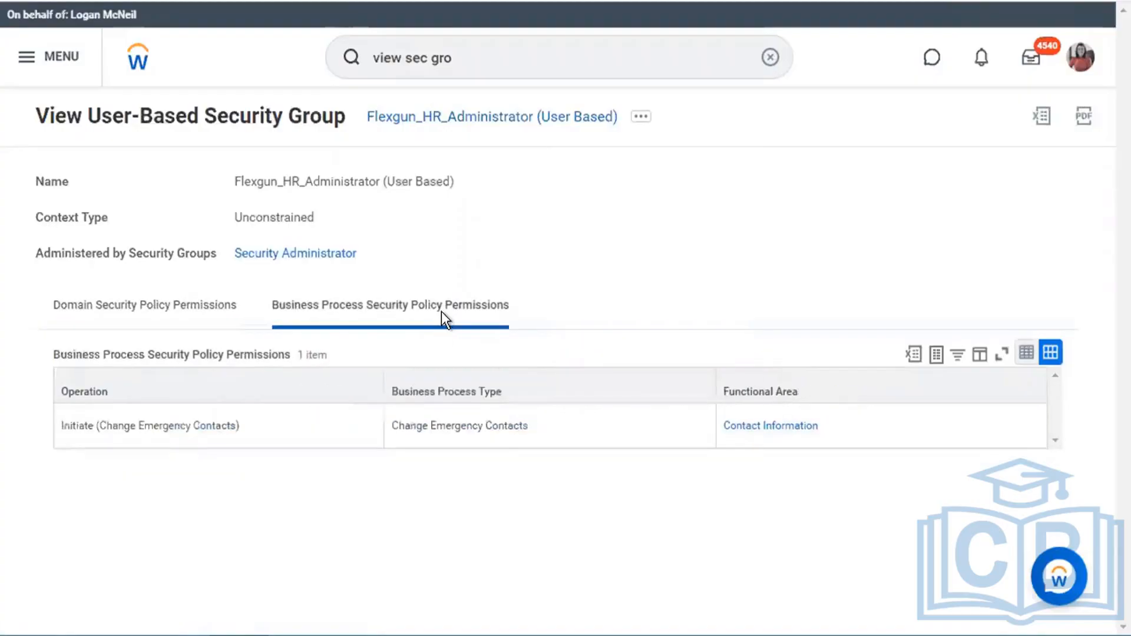
left_click(536, 433)
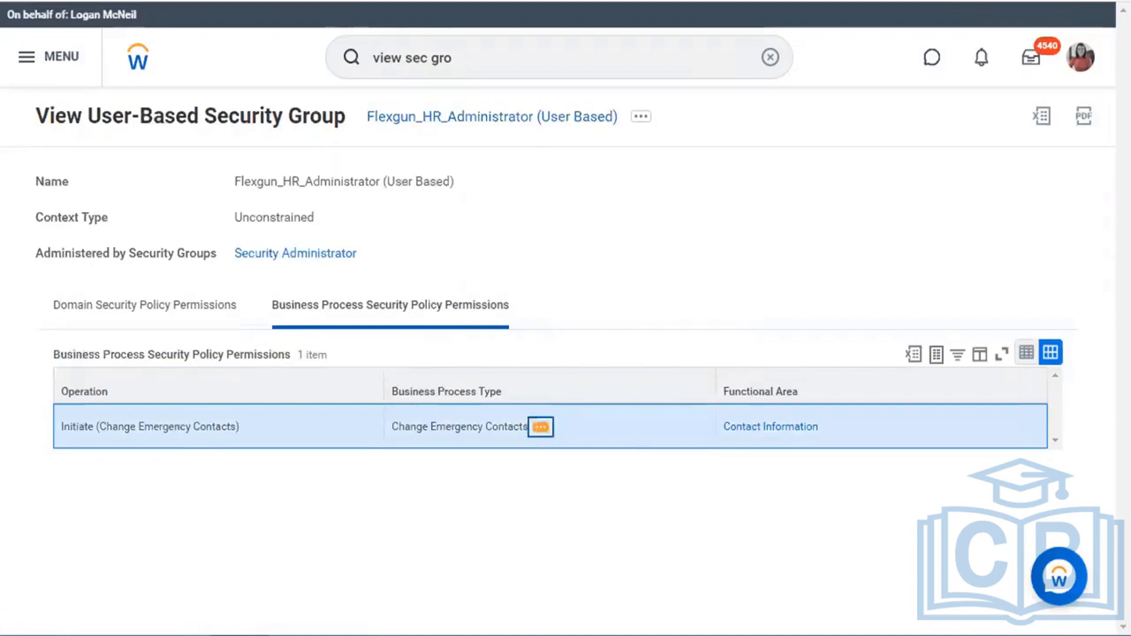
left_click(541, 427)
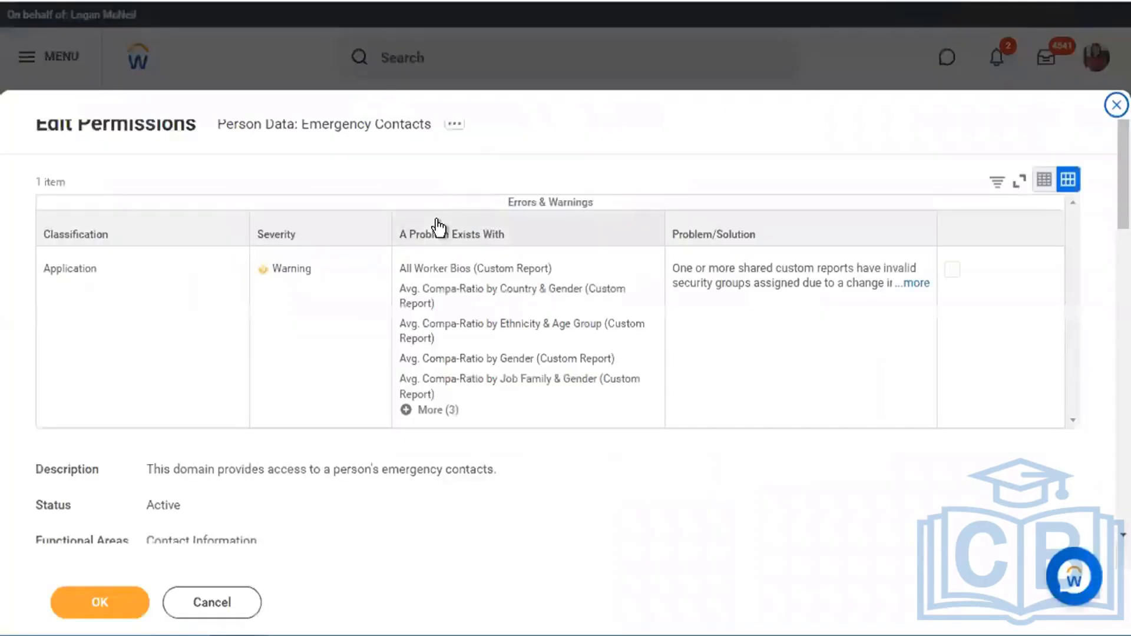
scroll(340, 507, "down", 8)
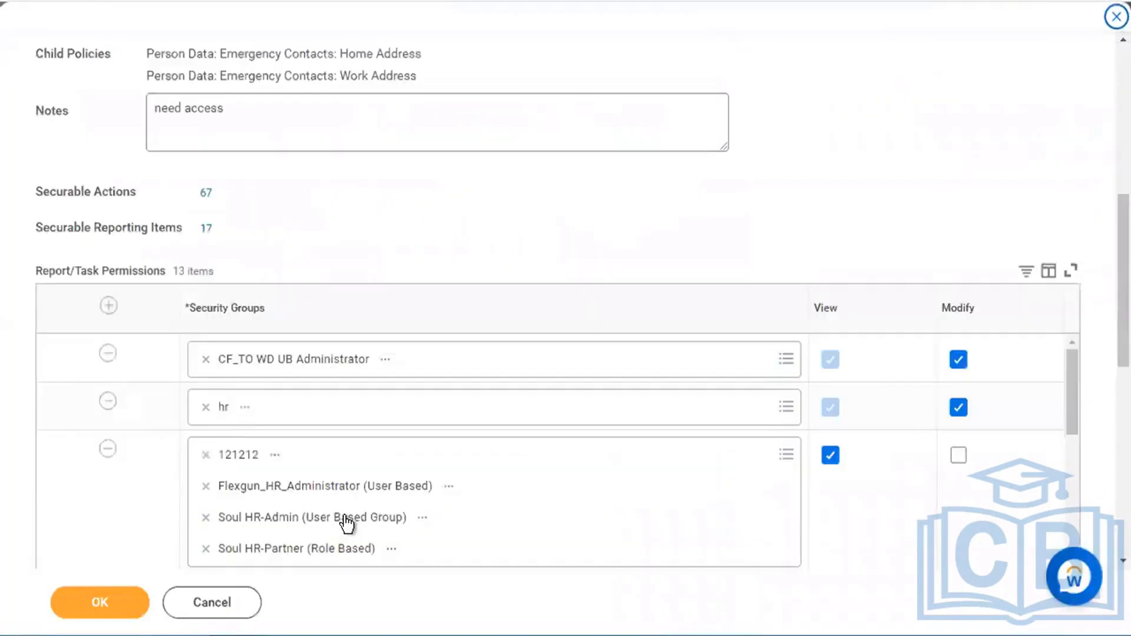
scroll(348, 522, "down", 1)
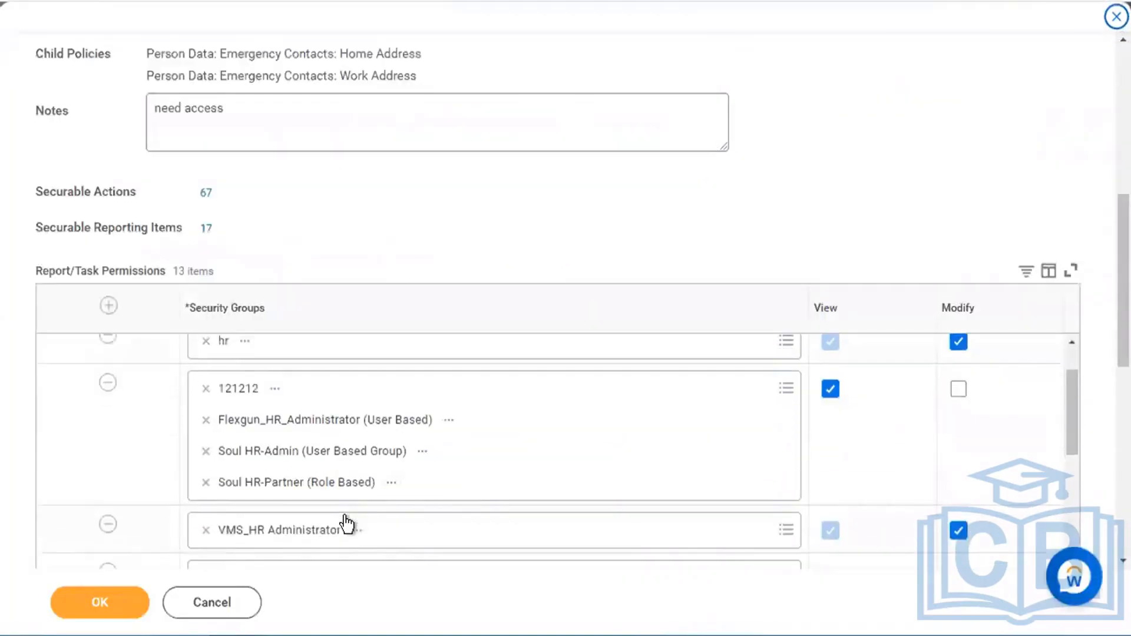
left_click(521, 467)
type("fle")
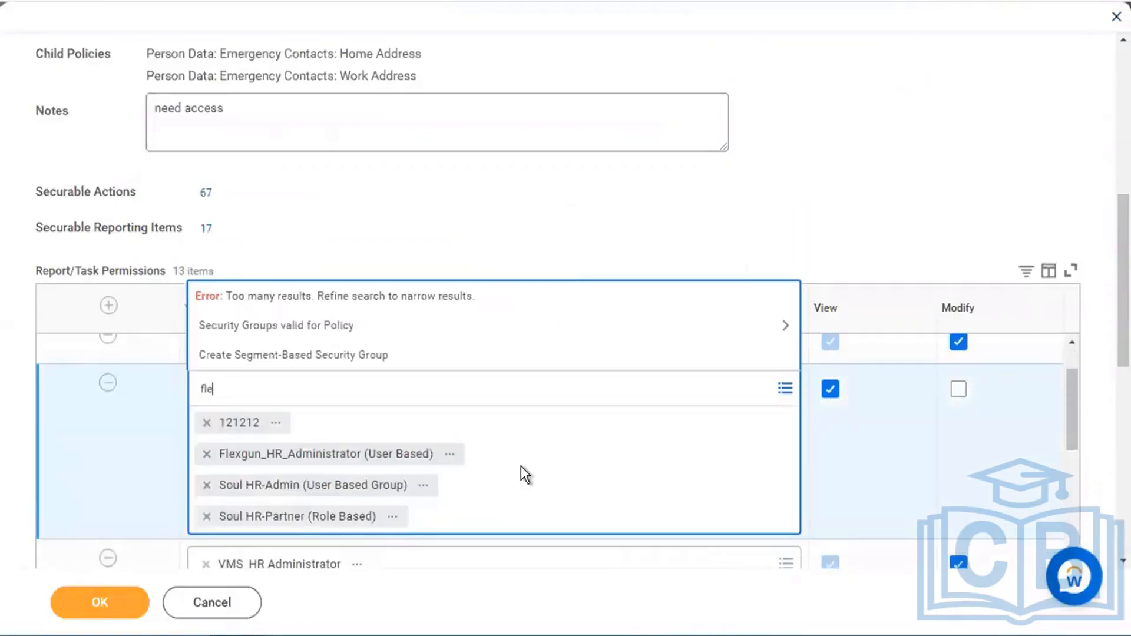
type("xgun")
key("Return")
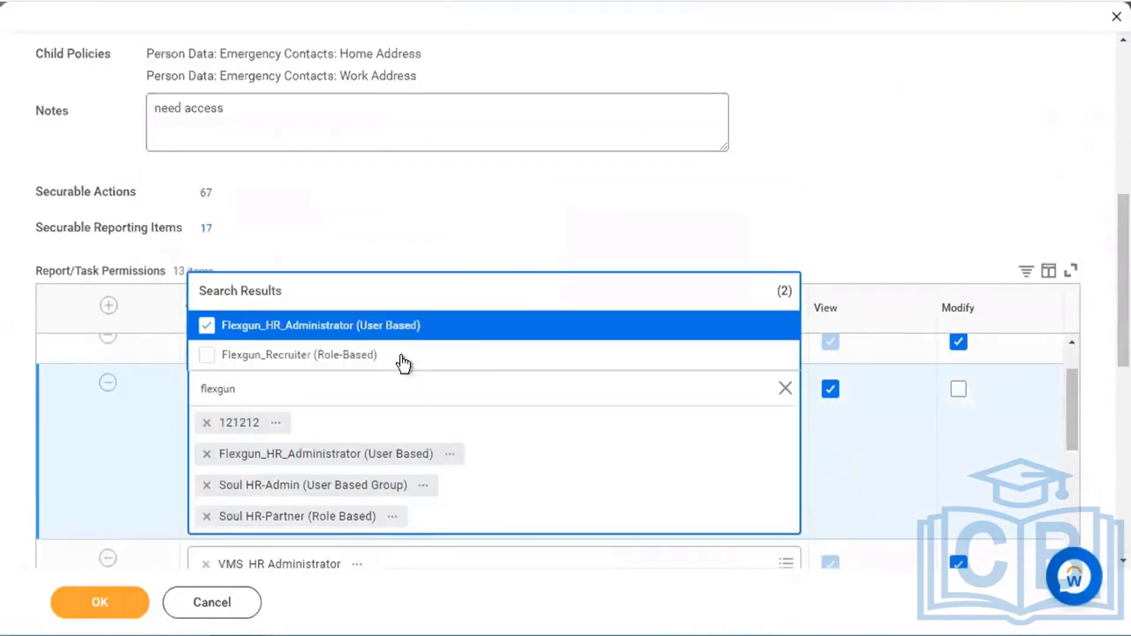
left_click(380, 357)
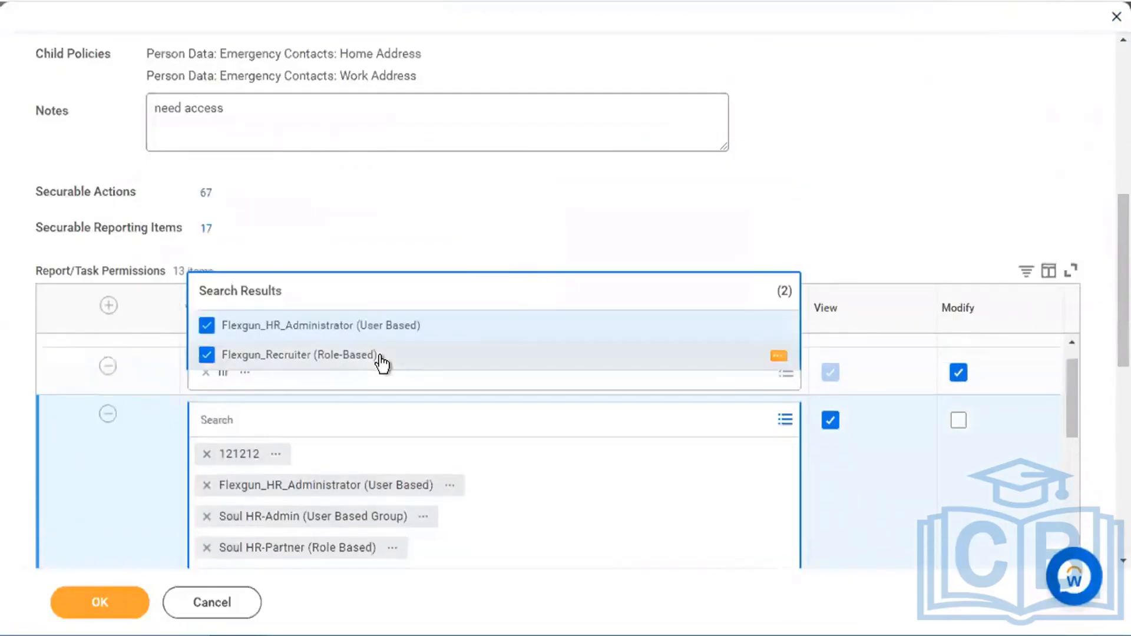
left_click(129, 609)
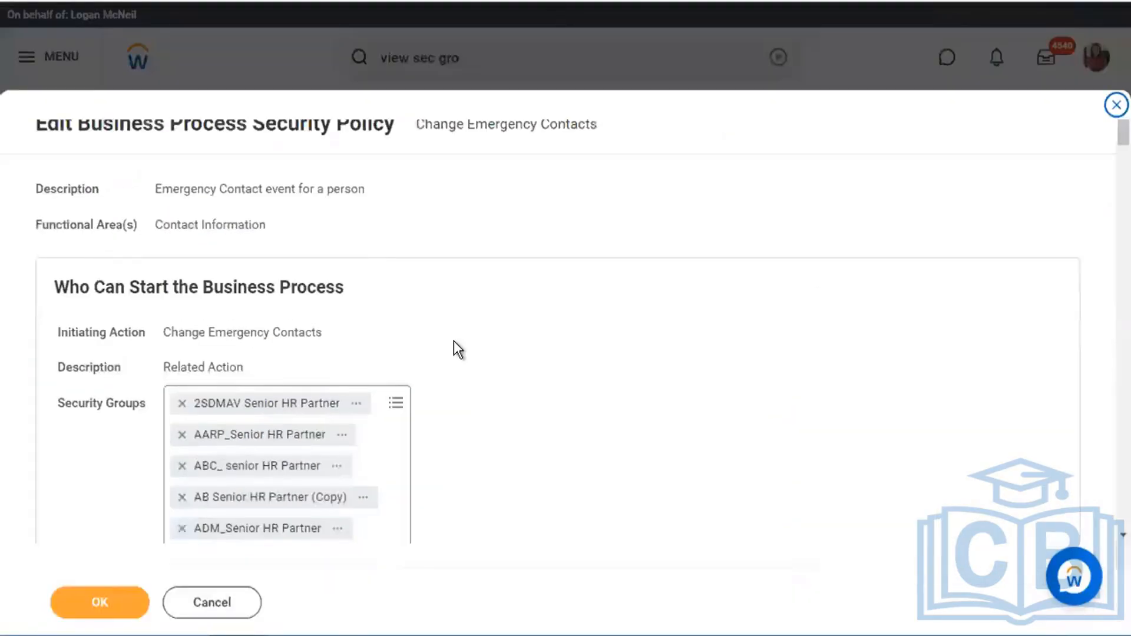
- Add Flexgun_Recruiter (Role-Based) as an initiator of Change Emergency Contacts and save the policy
scroll(454, 347, "down", 2)
left_click(393, 412)
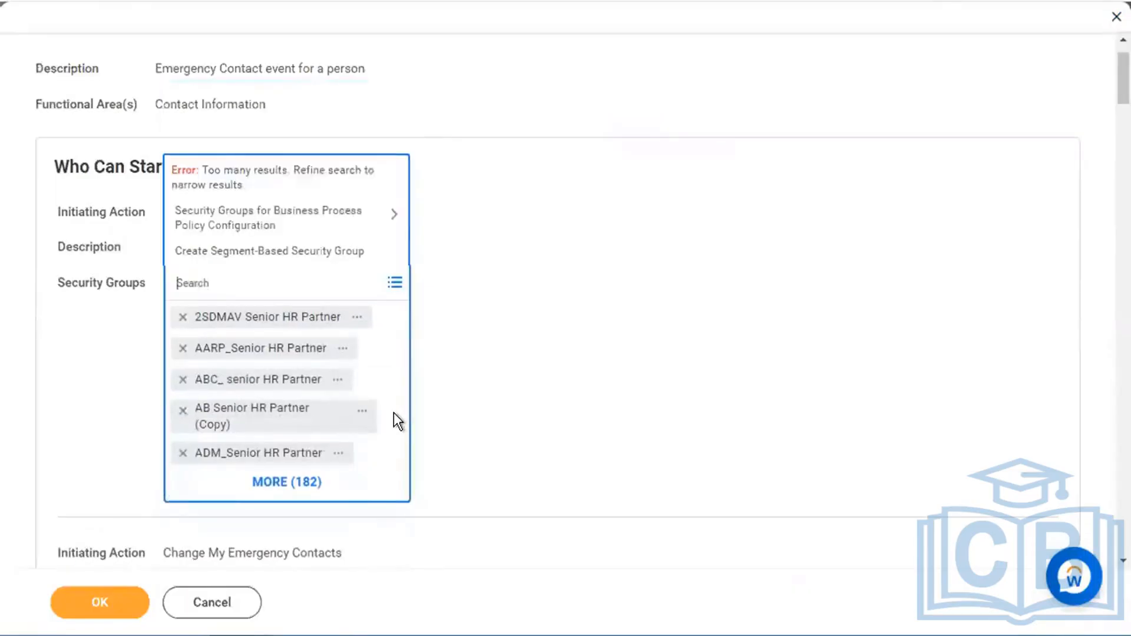
type("flexgun")
key("Return")
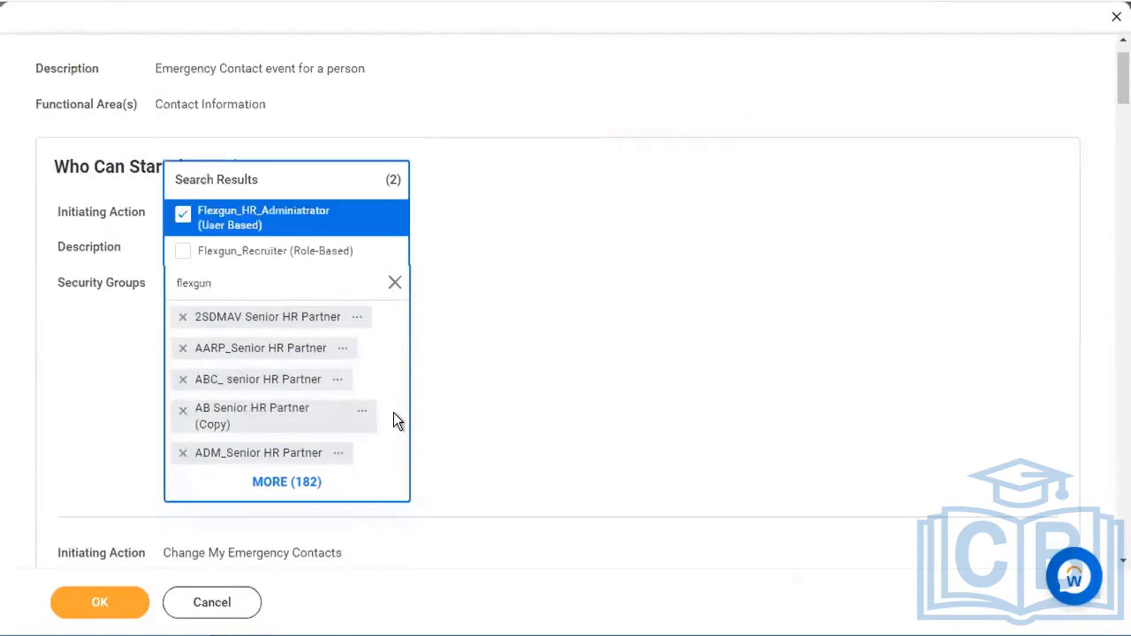
left_click(271, 260)
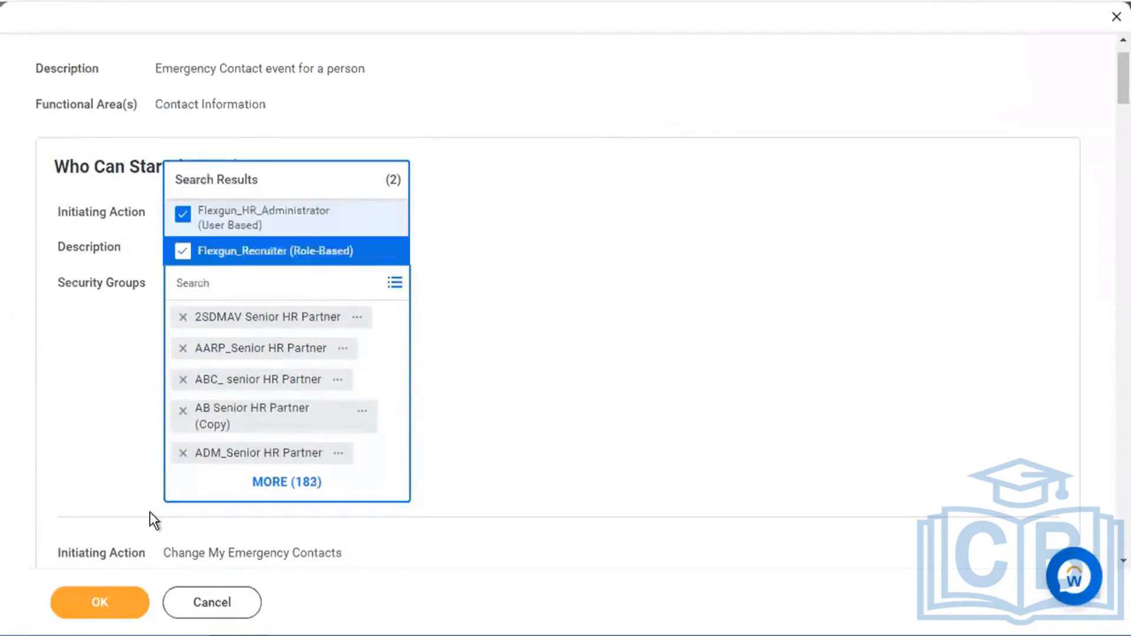
left_click(126, 605)
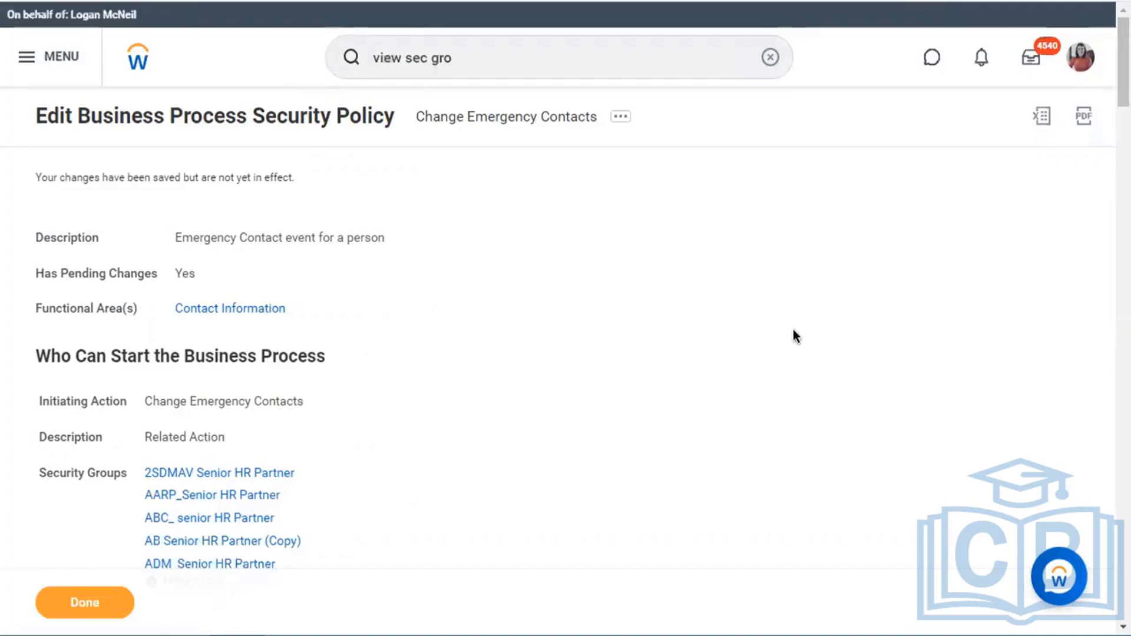
- Run Activate Pending Security Policy Changes with the comment 'Test' and submit
triple_click(492, 64)
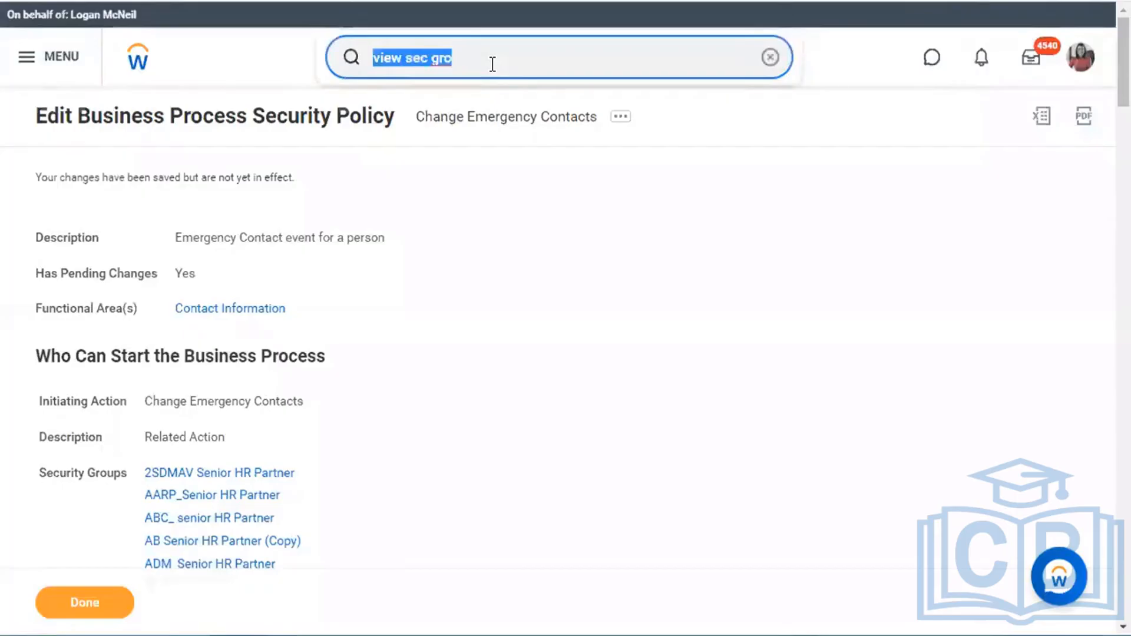
type("ac")
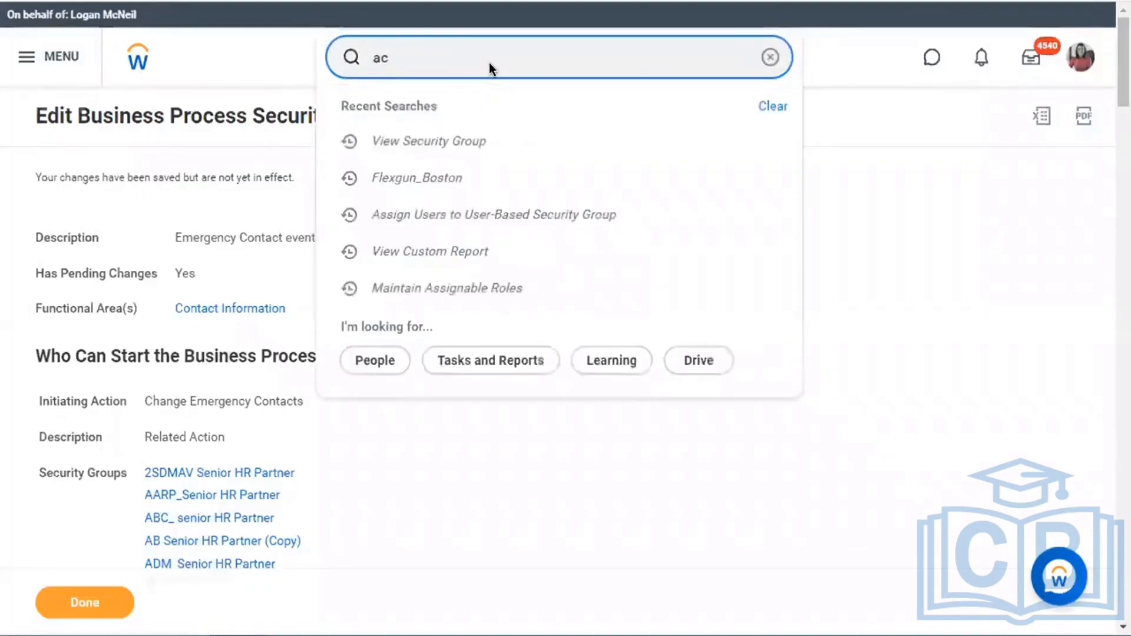
type("t pen sec pol")
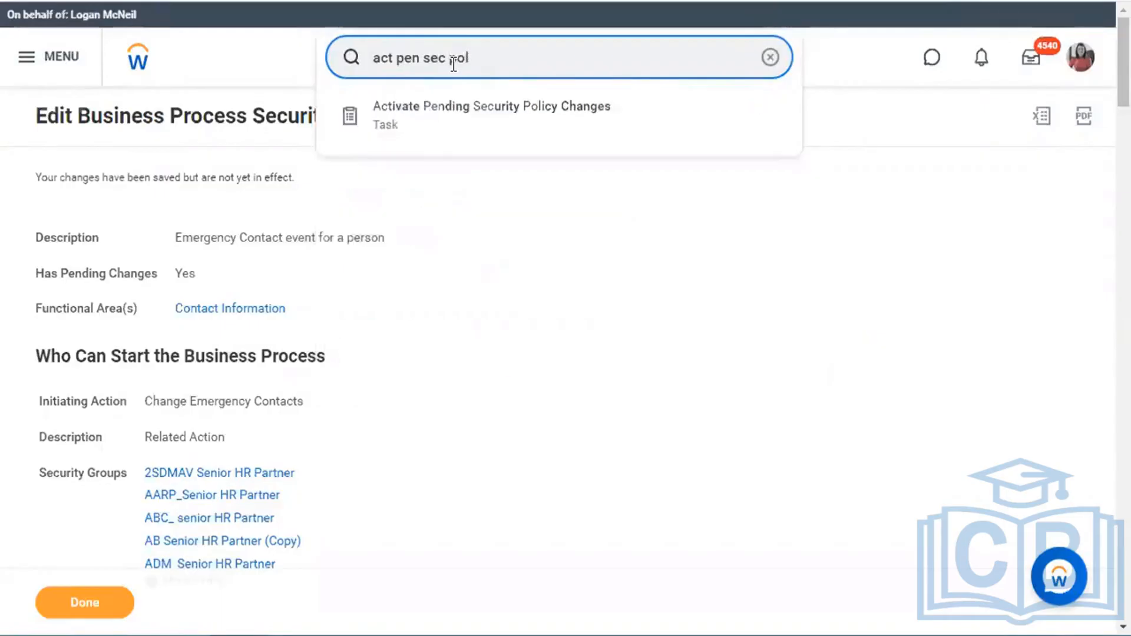
key("Return")
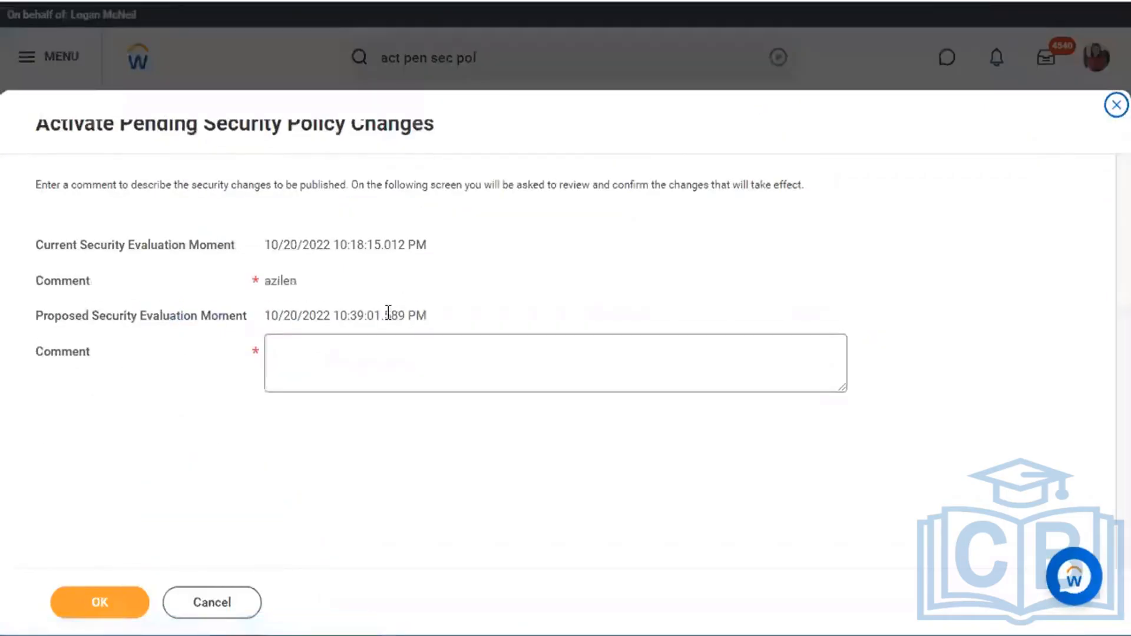
left_click(377, 359)
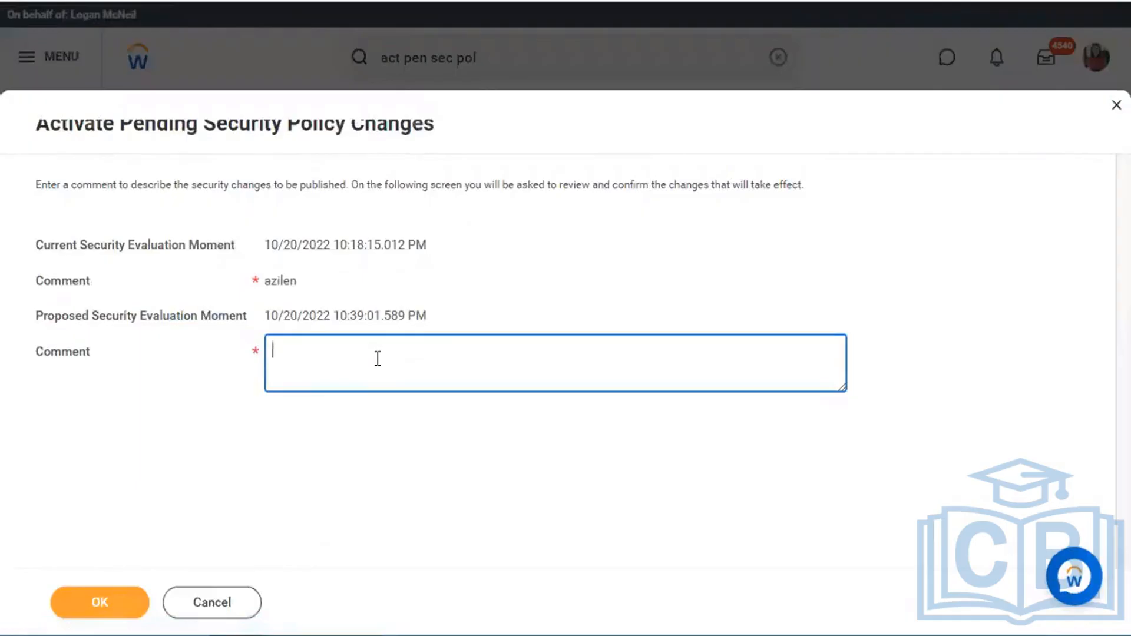
type("Test")
left_click(108, 606)
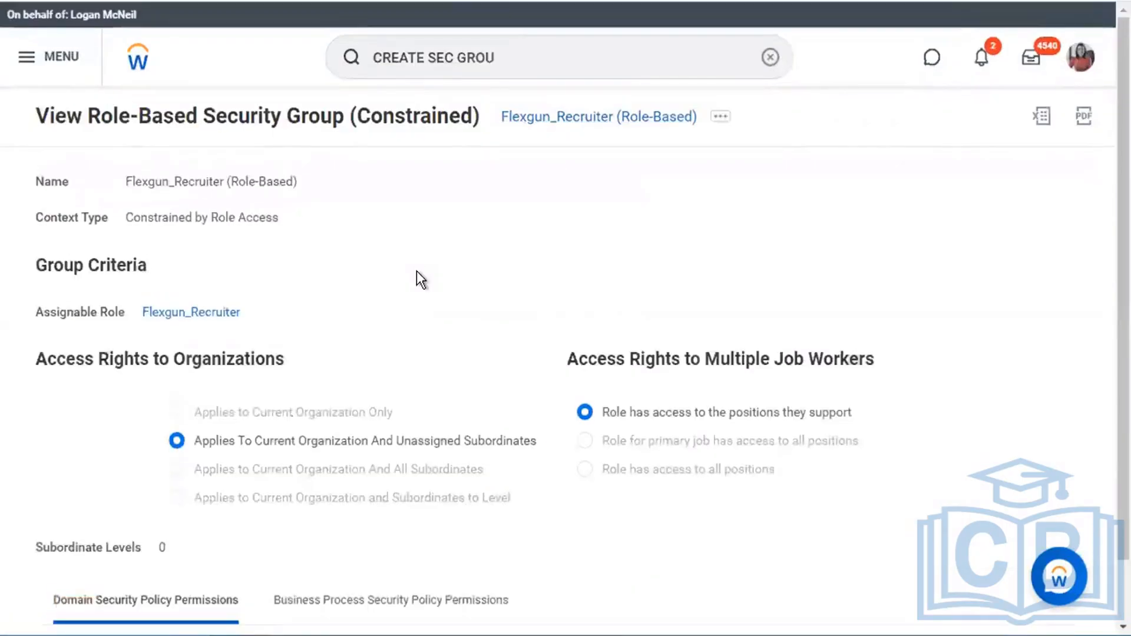
- Open Flexgun_Recruiter's Business Process Security Policy Permissions tab to confirm Initiate on Change Emergency Contacts
scroll(416, 271, "down", 1)
scroll(236, 454, "down", 1)
scroll(236, 454, "down", 2)
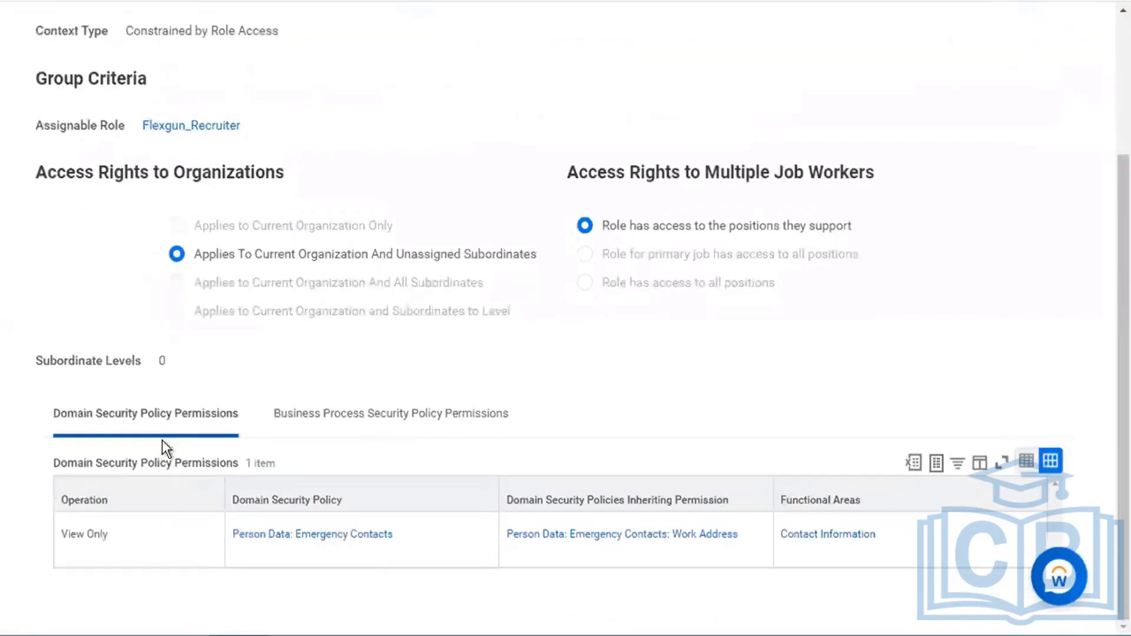
left_click(340, 420)
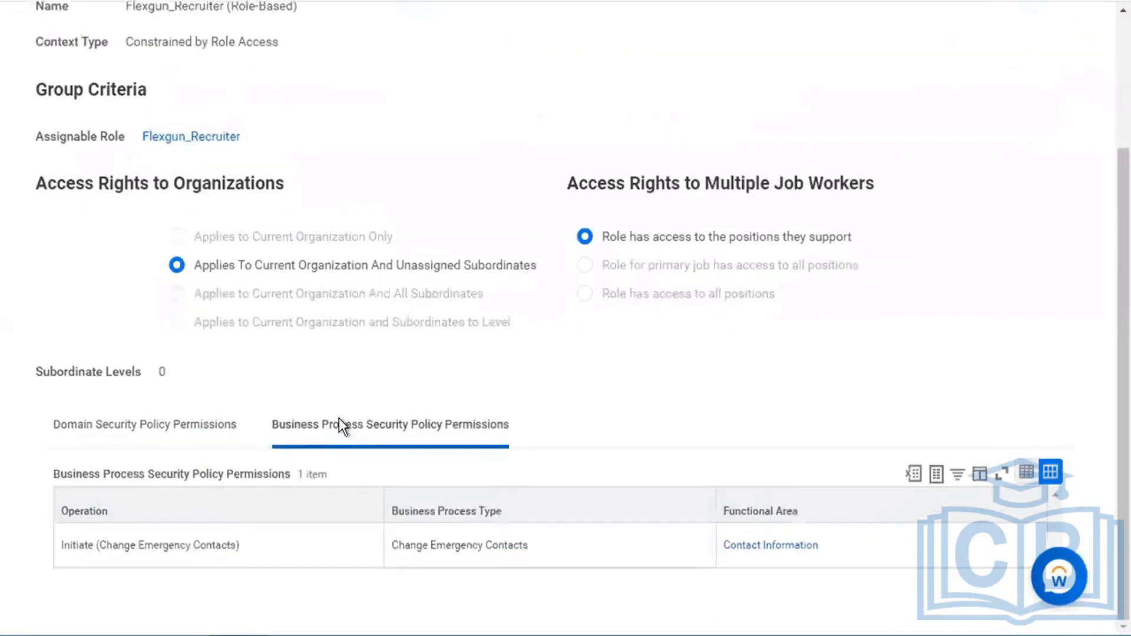
scroll(423, 271, "up", 3)
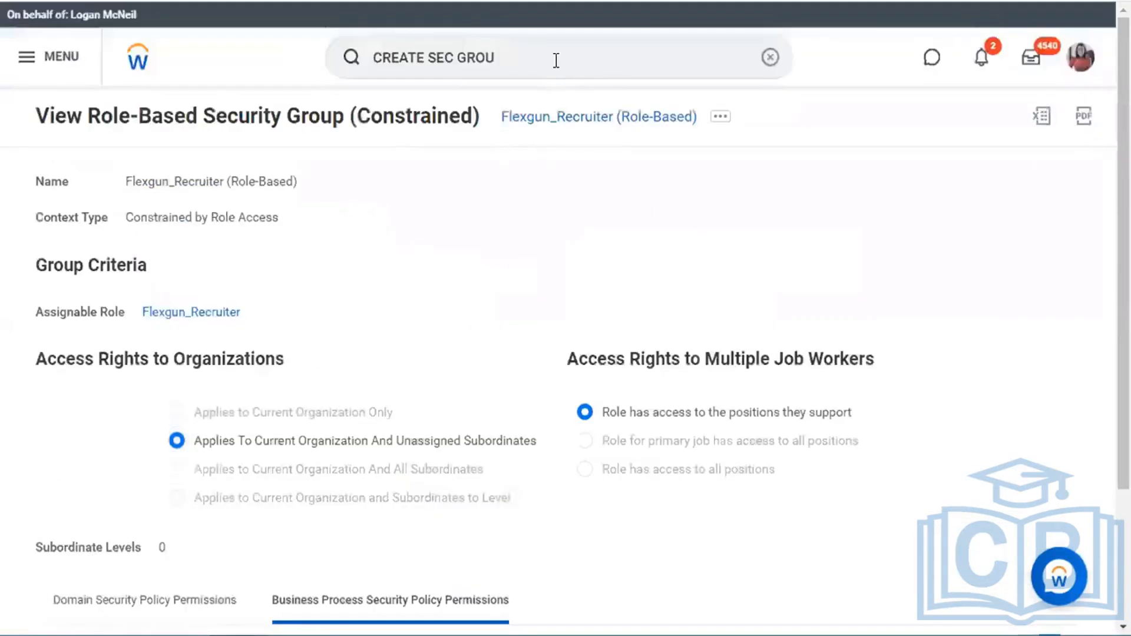
left_click(556, 59)
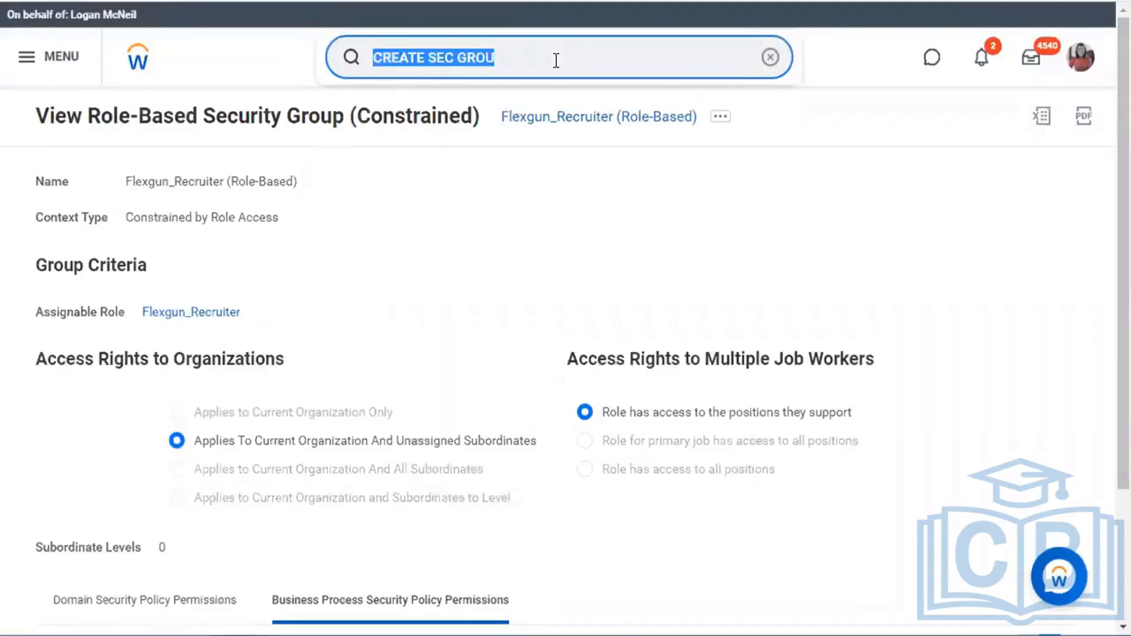
- Use the Start Proxy task to act as the test worker
type("start prox")
key("Down")
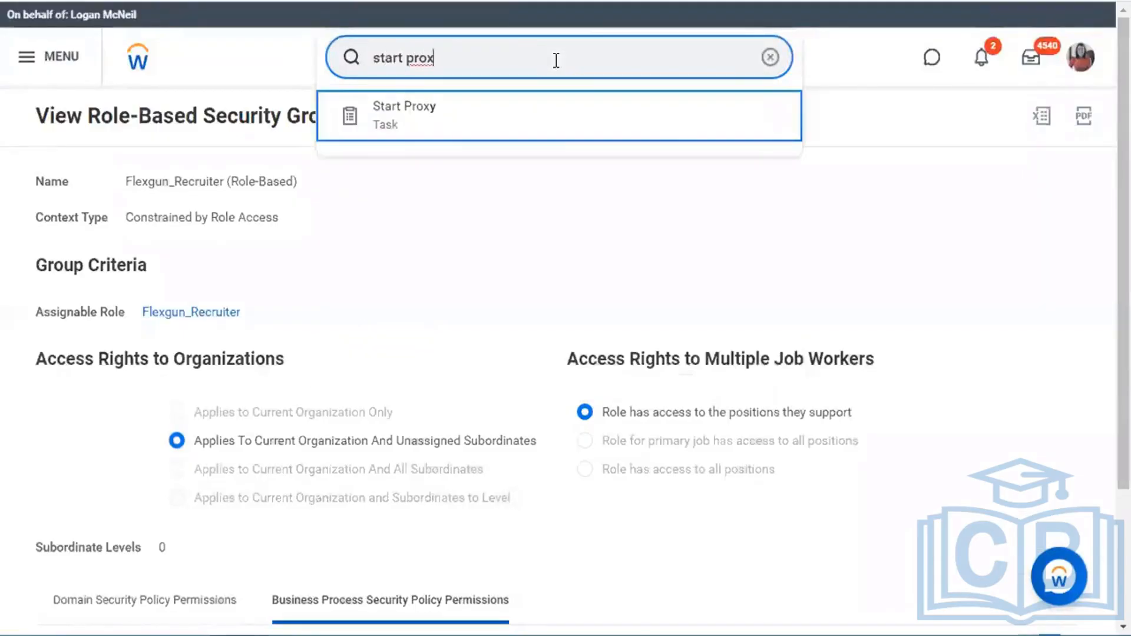
key("Return")
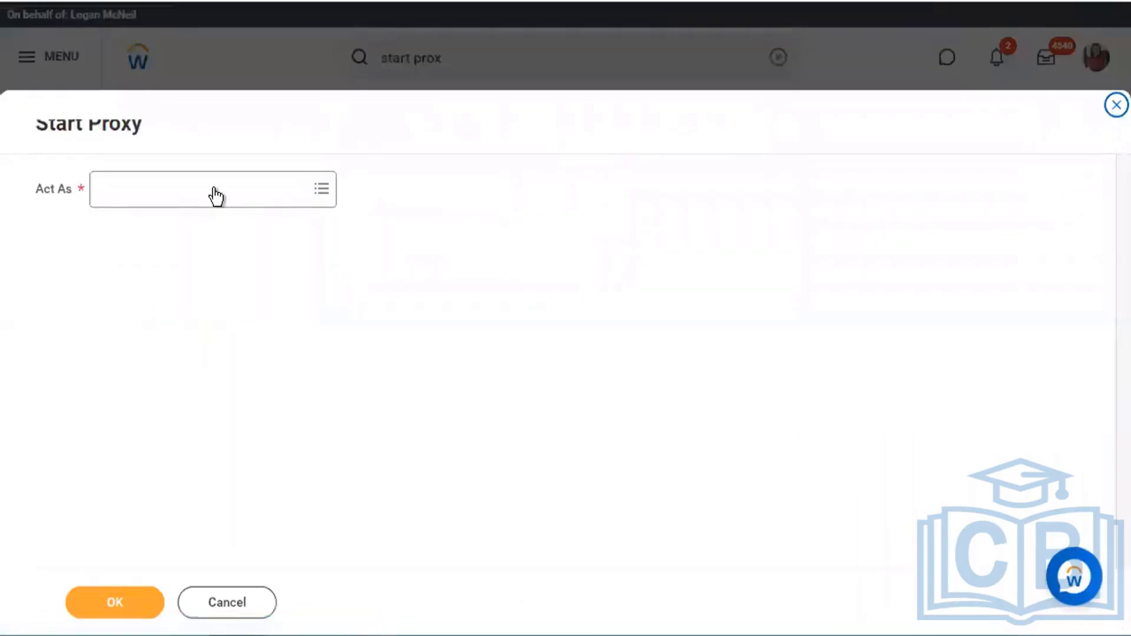
left_click(210, 189)
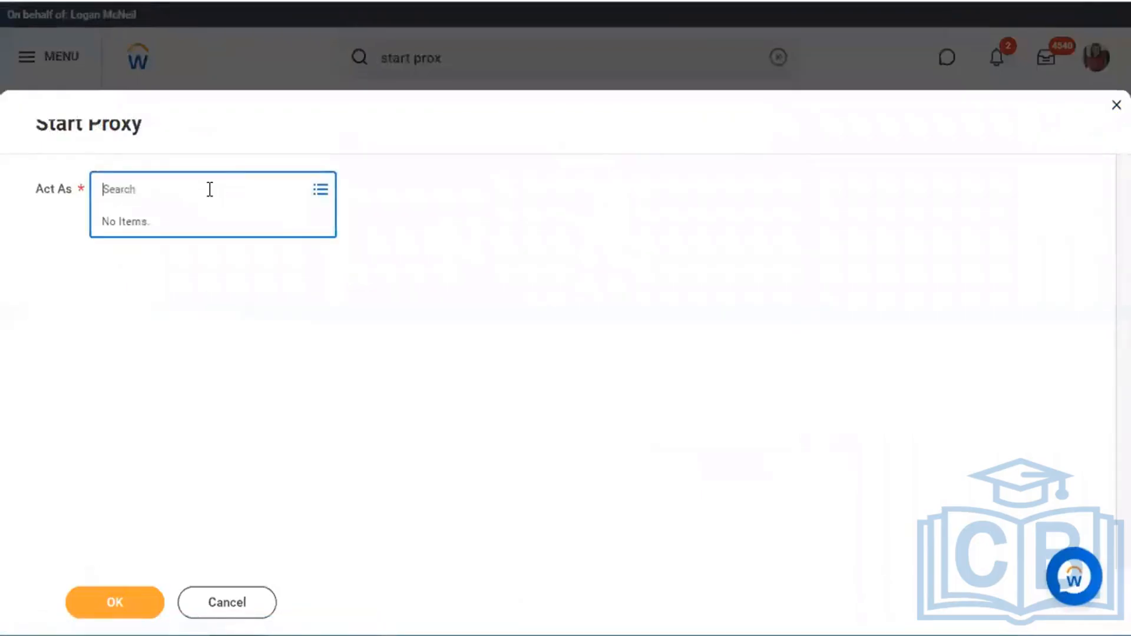
type("magic k")
key("BackSpace")
type("mike")
key("Return")
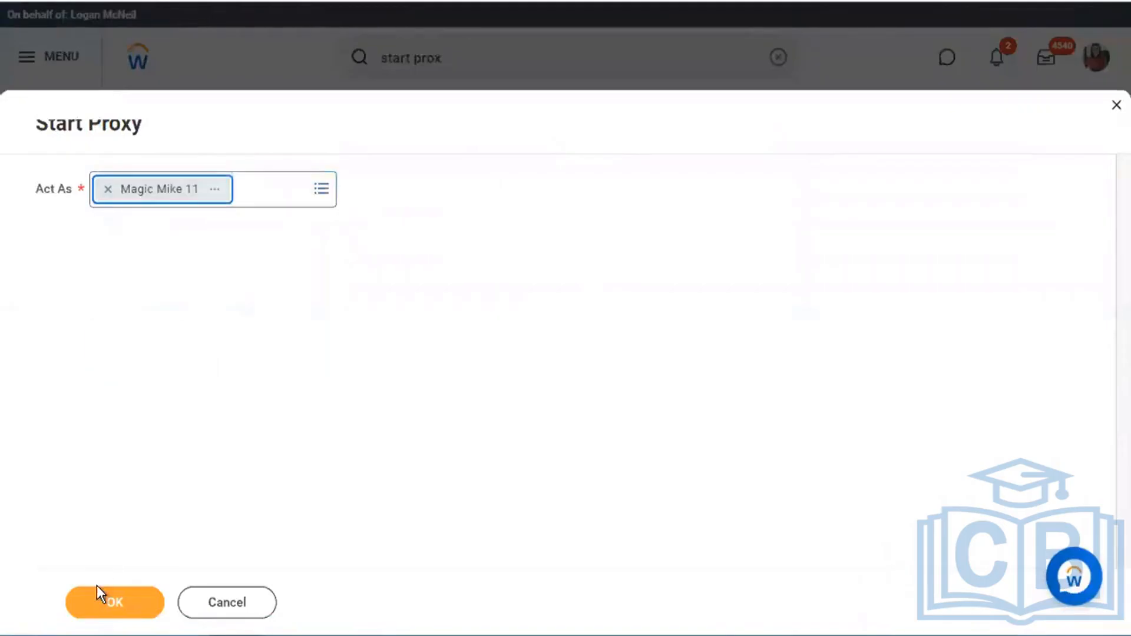
left_click(98, 588)
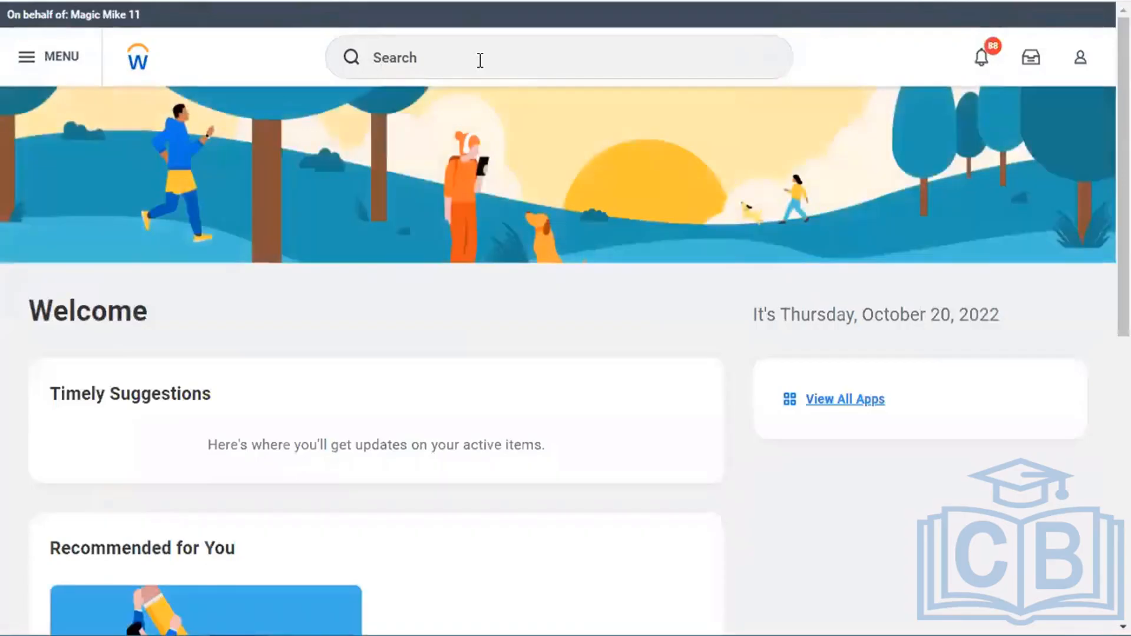
- After rerunning the Flexgun_Boston search, end the proxy session through the Stop Proxy task
left_click(480, 60)
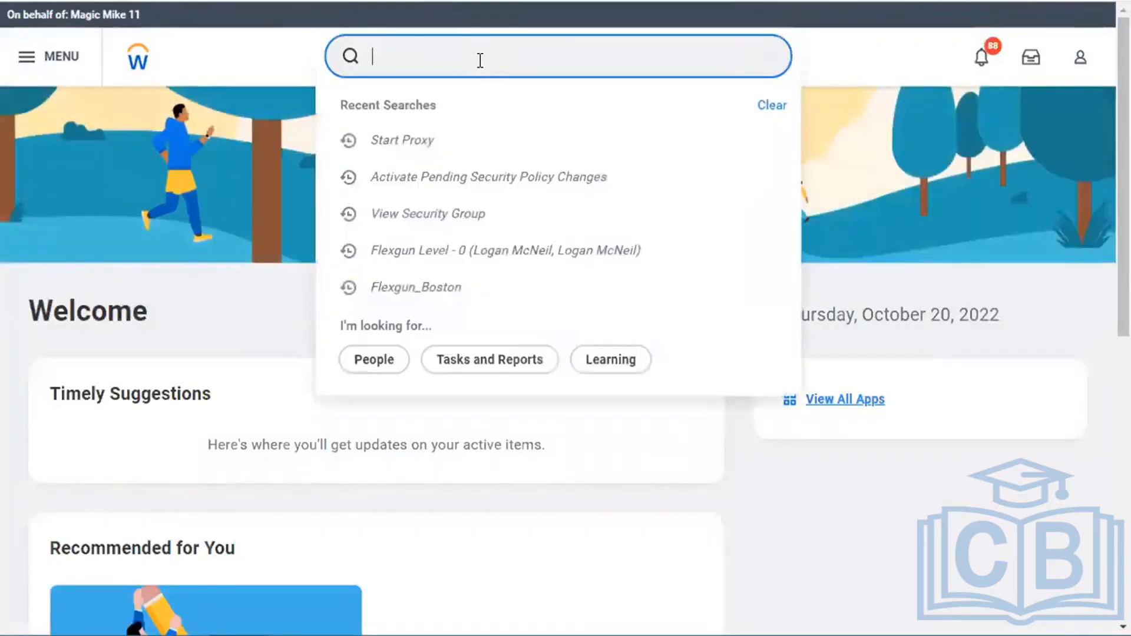
left_click(471, 287)
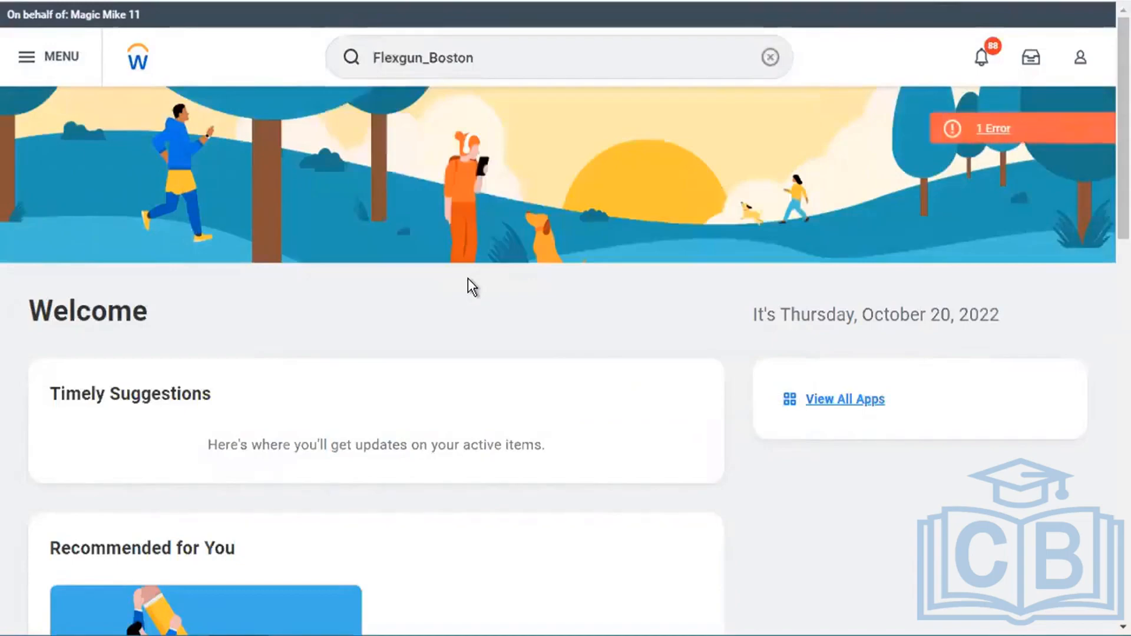
left_click(499, 61)
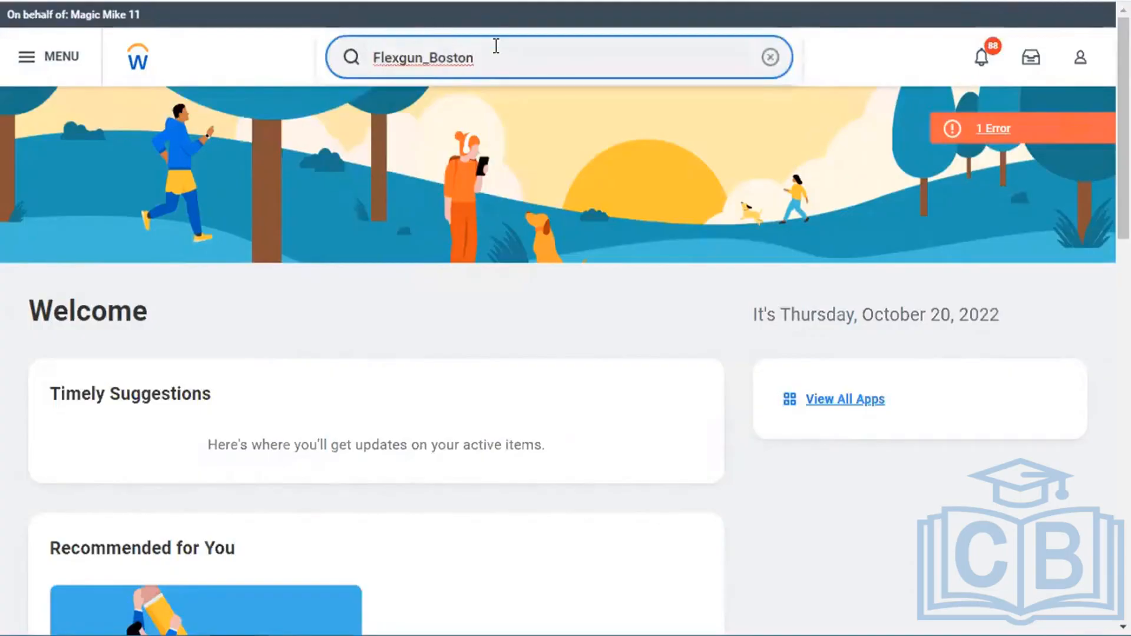
key("ctrl+a")
type("stop prox")
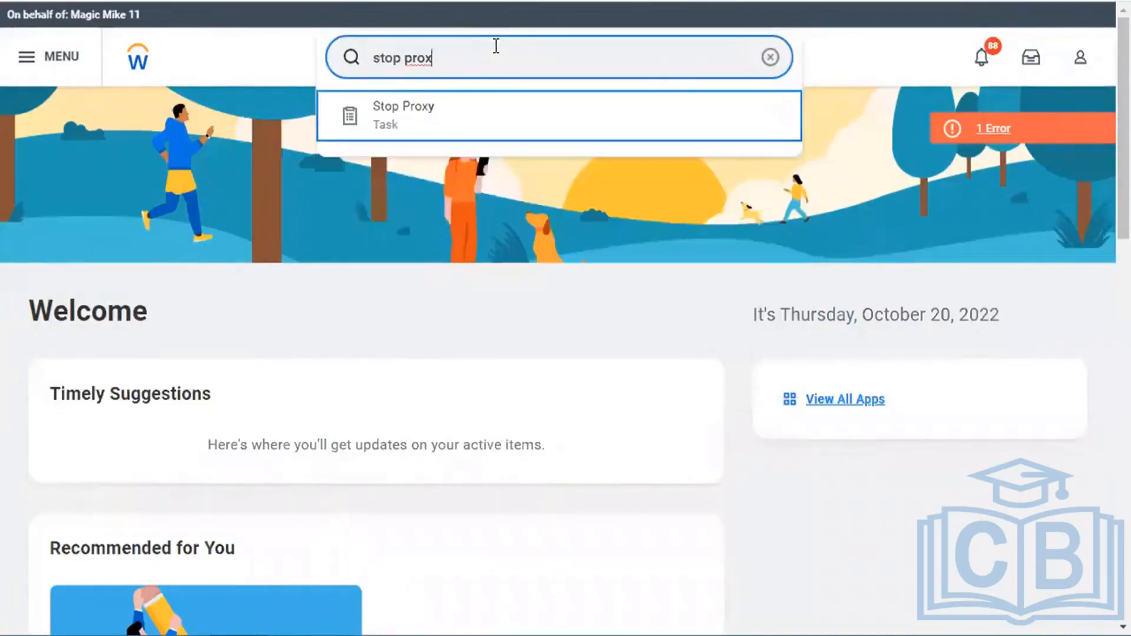
left_click(413, 334)
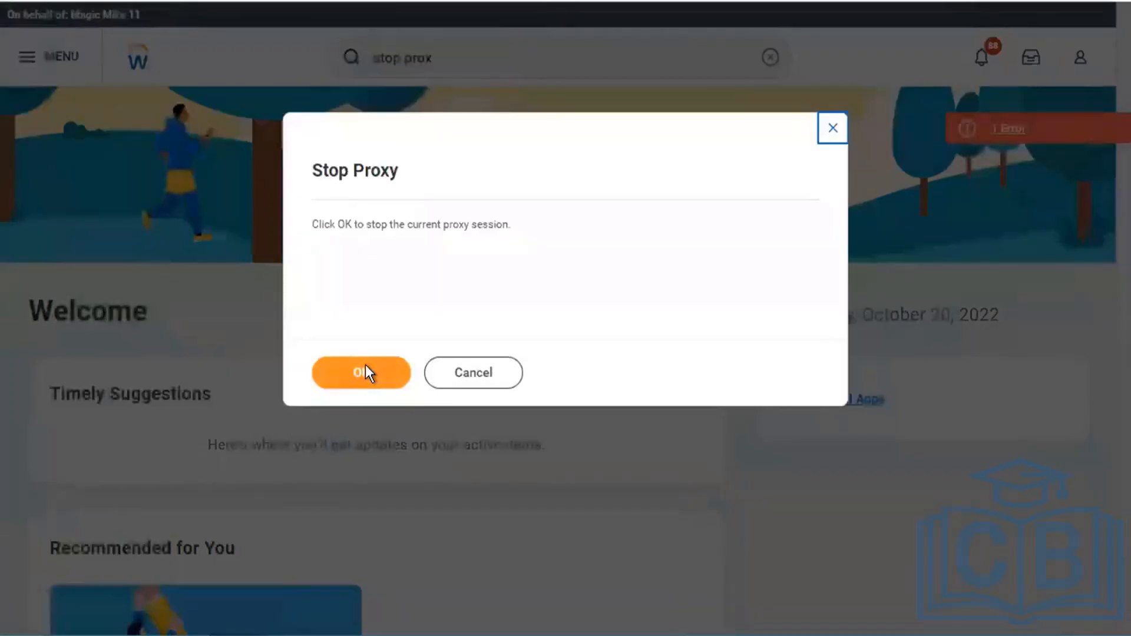
left_click(365, 372)
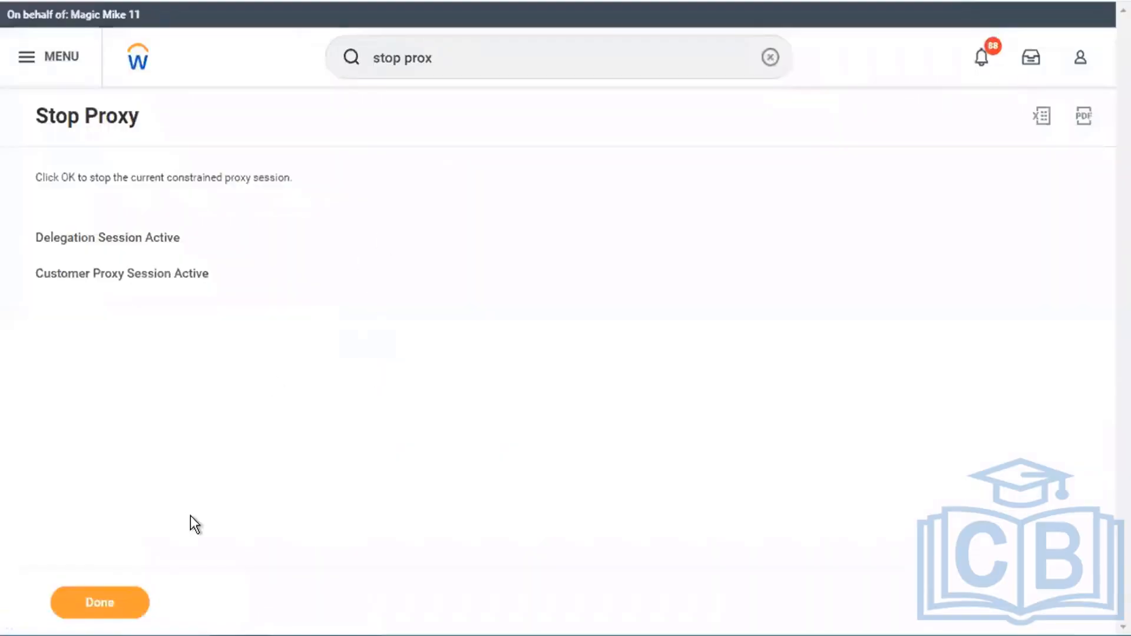
left_click(100, 615)
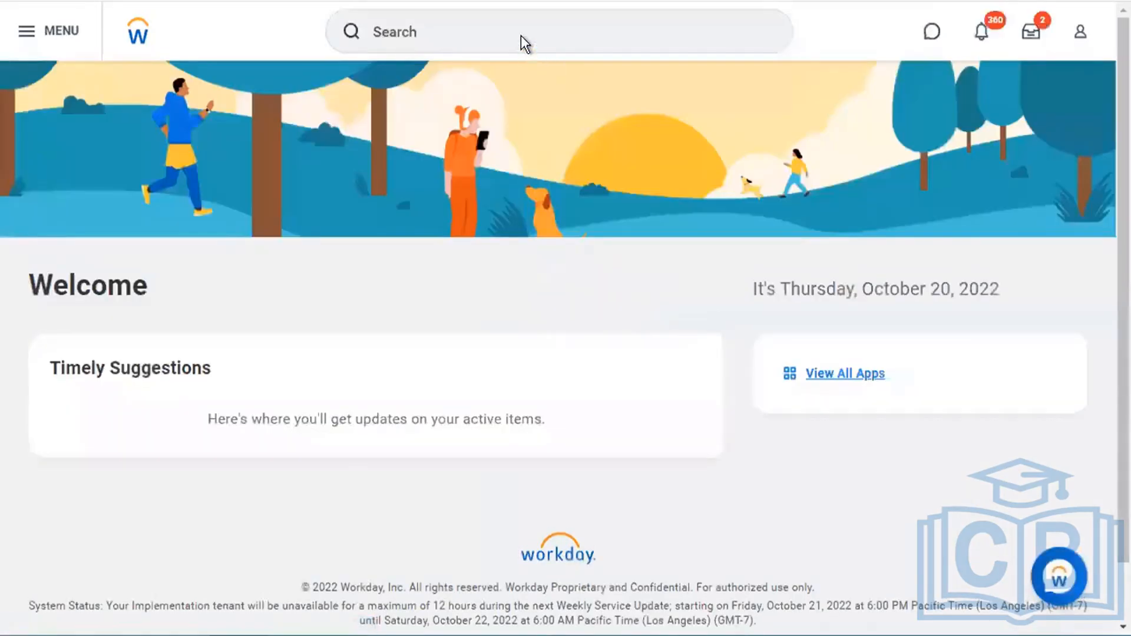
left_click(396, 32)
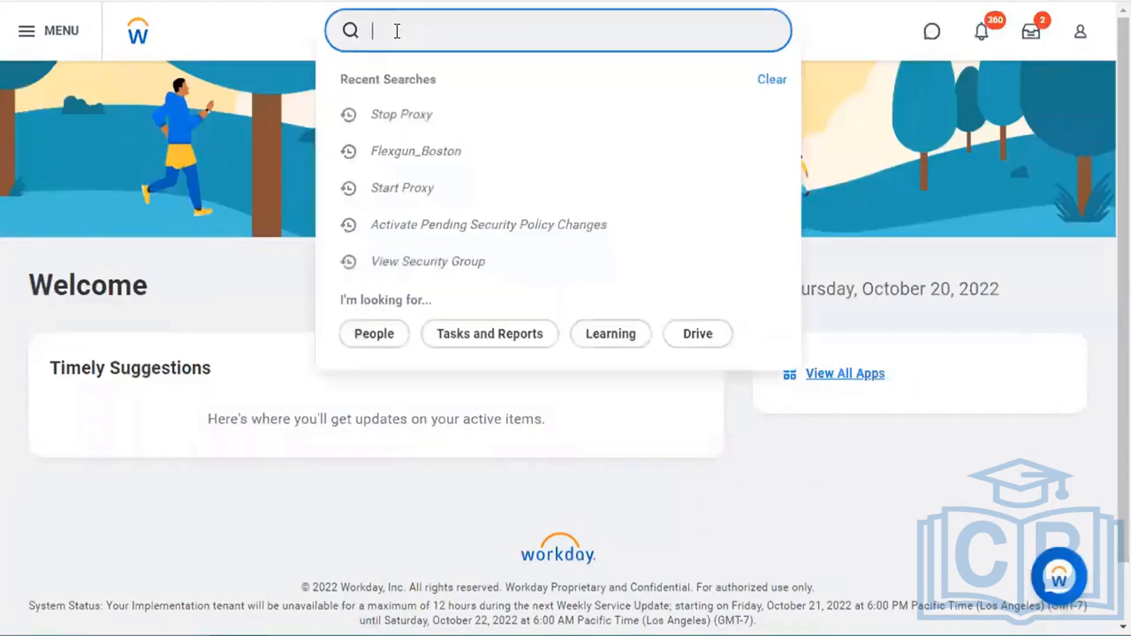
left_click(450, 154)
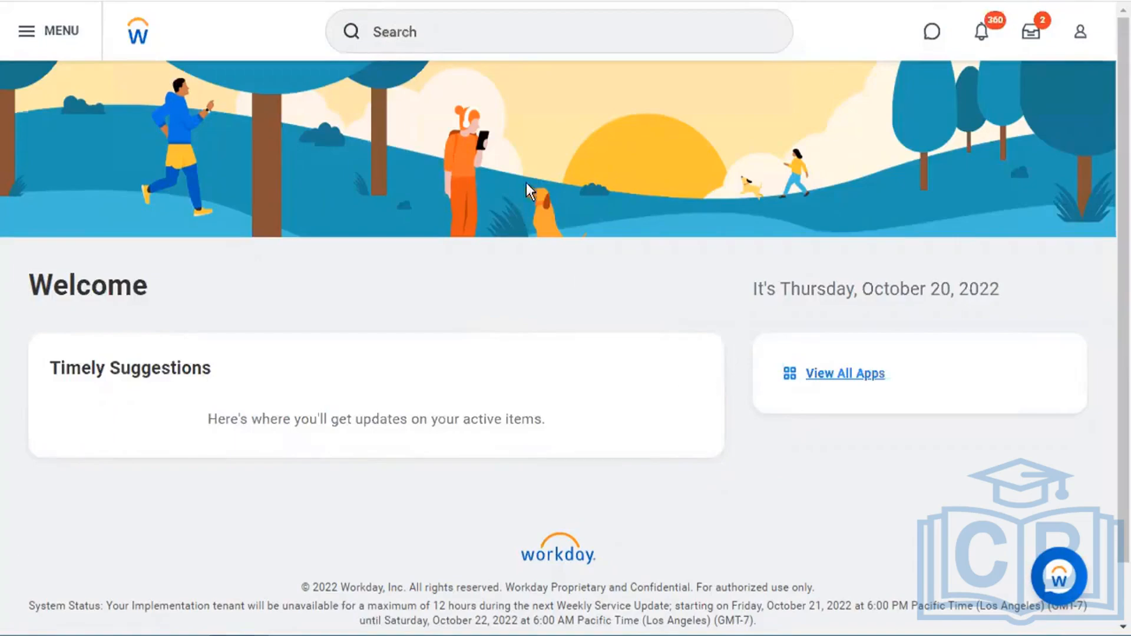
left_click(438, 35)
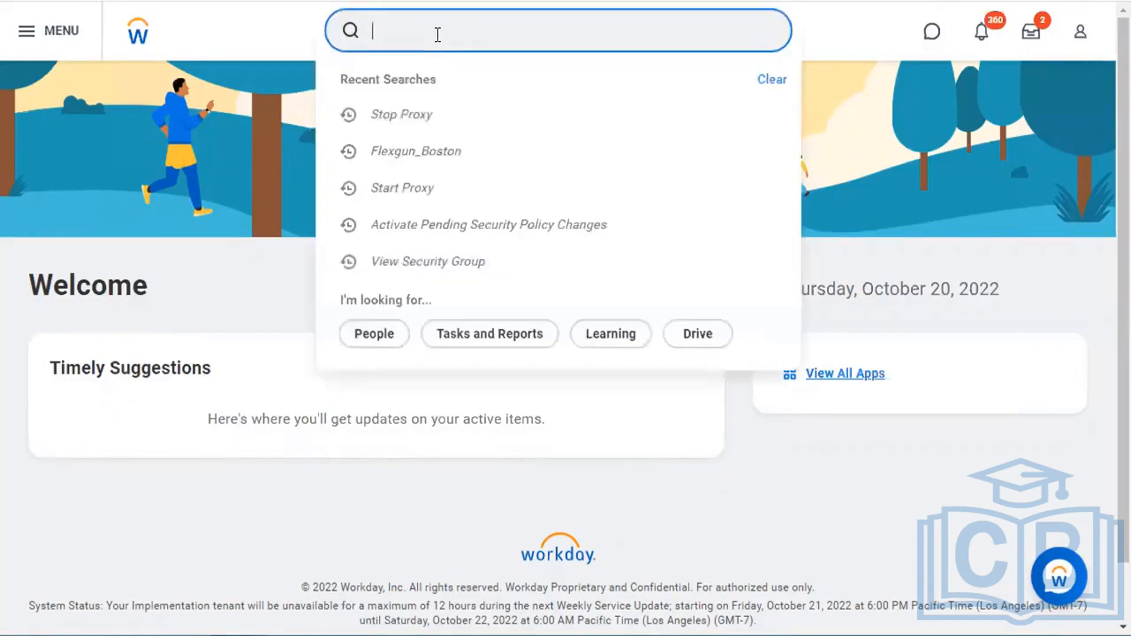
left_click(441, 146)
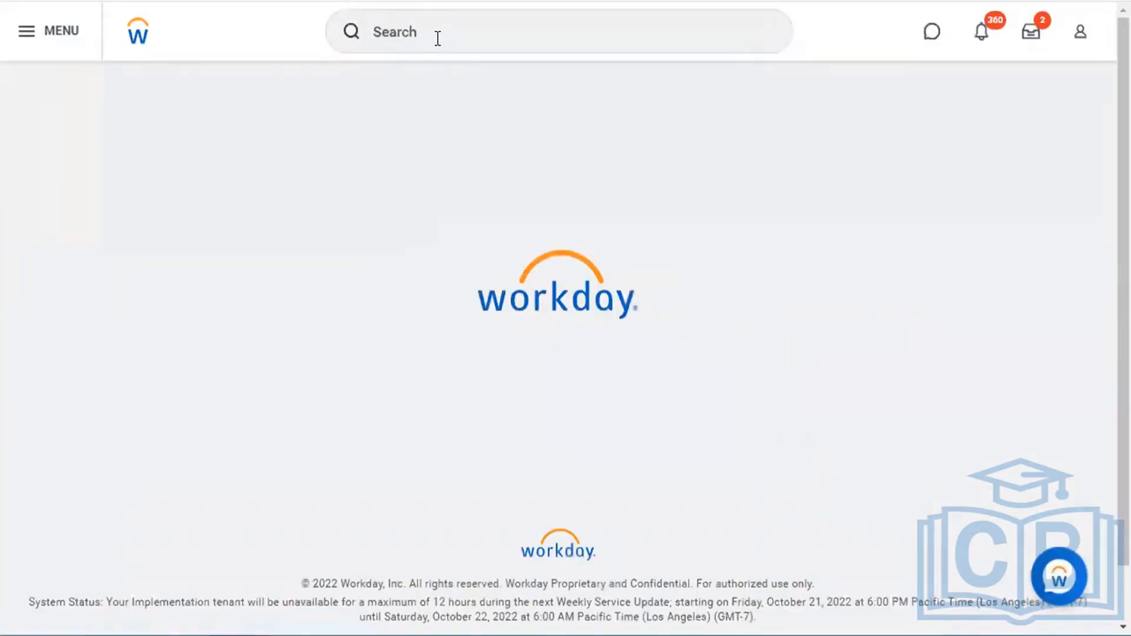
left_click(435, 36)
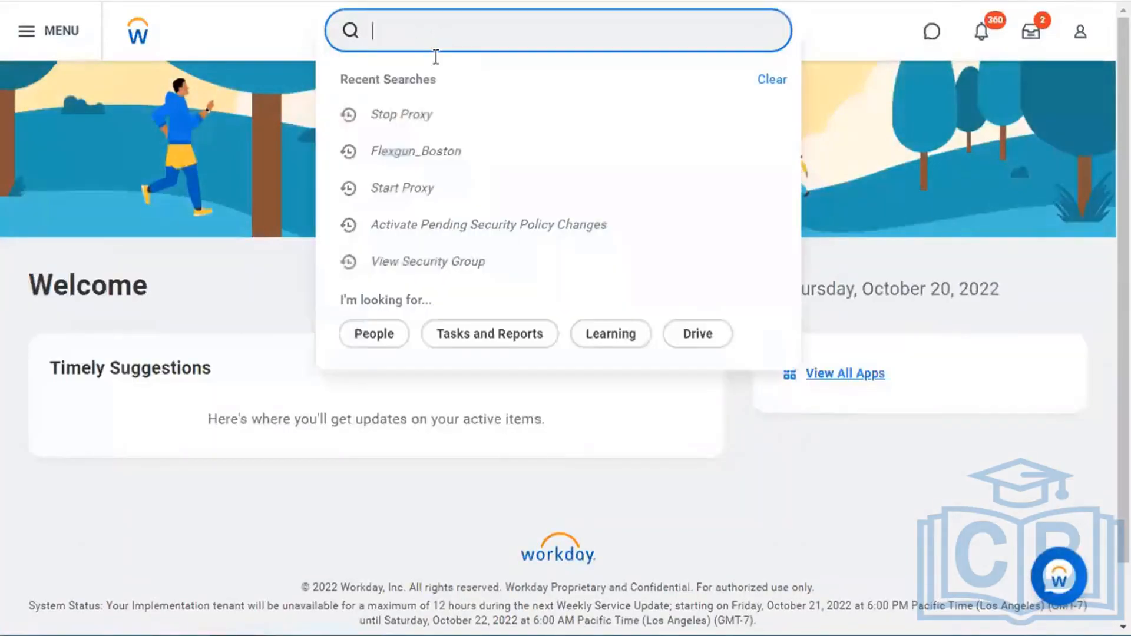
left_click(436, 152)
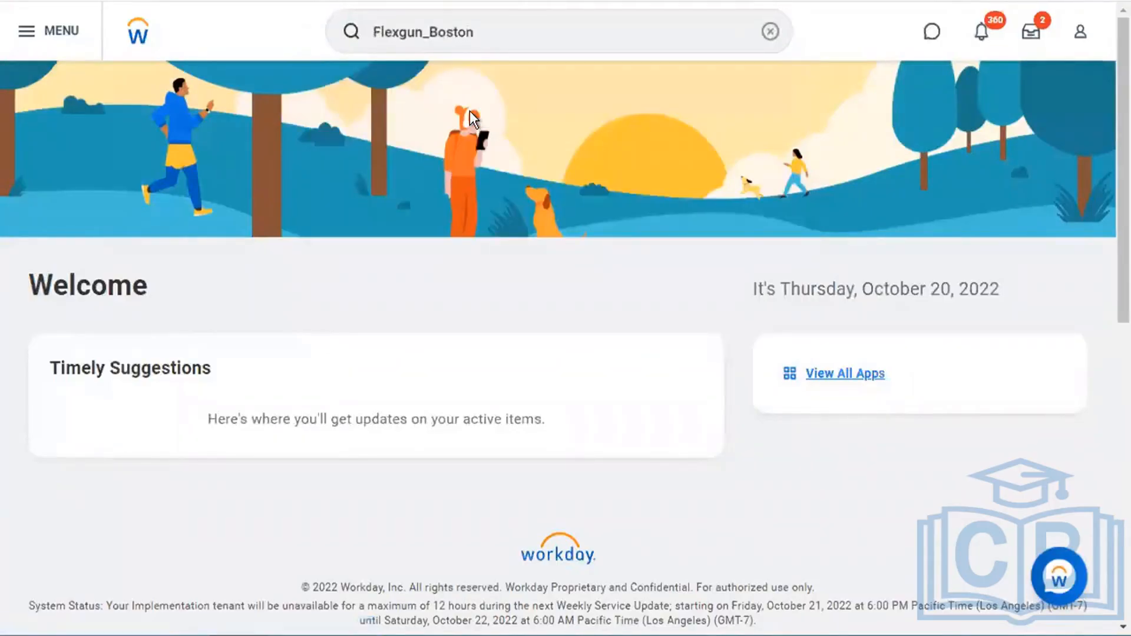
scroll(207, 553, "down", 5)
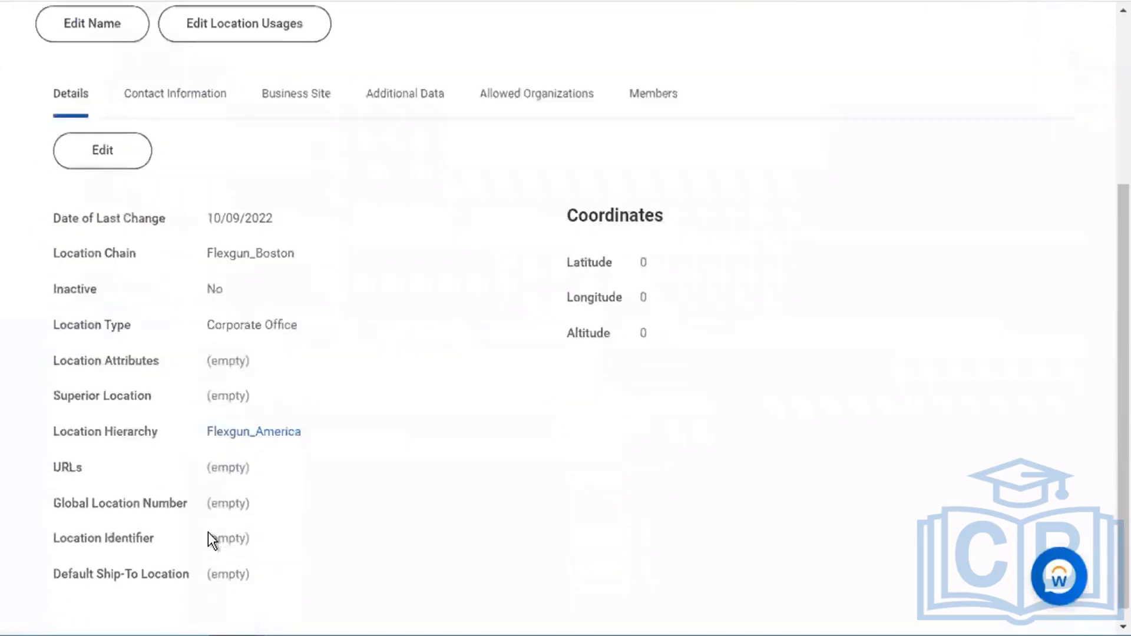
left_click(270, 420)
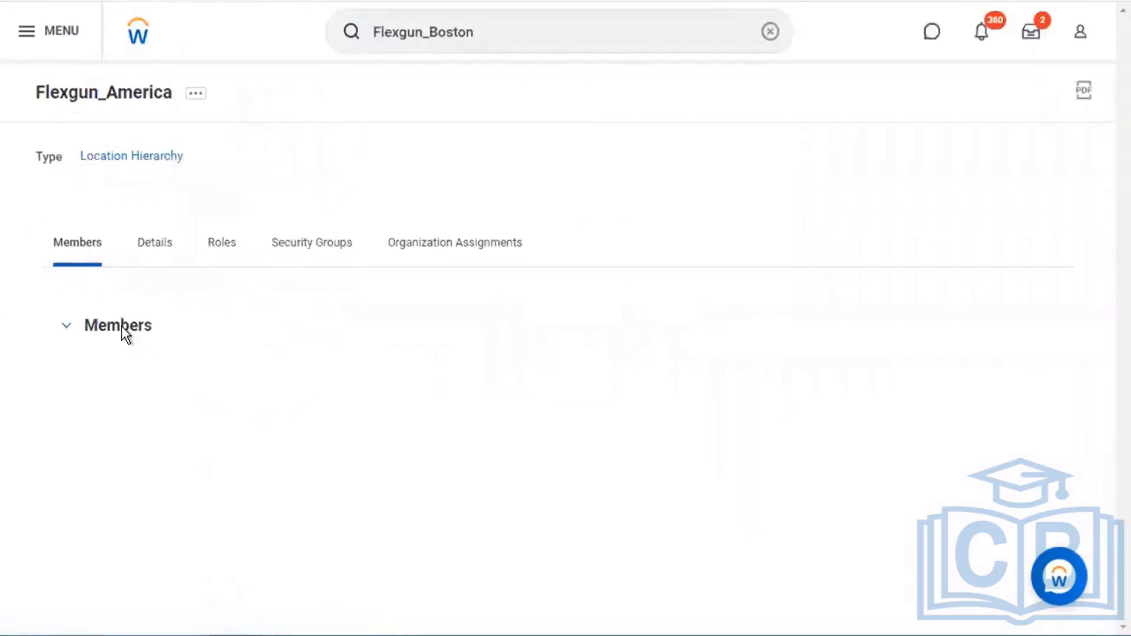
scroll(71, 327, "down", 4)
left_click(71, 328)
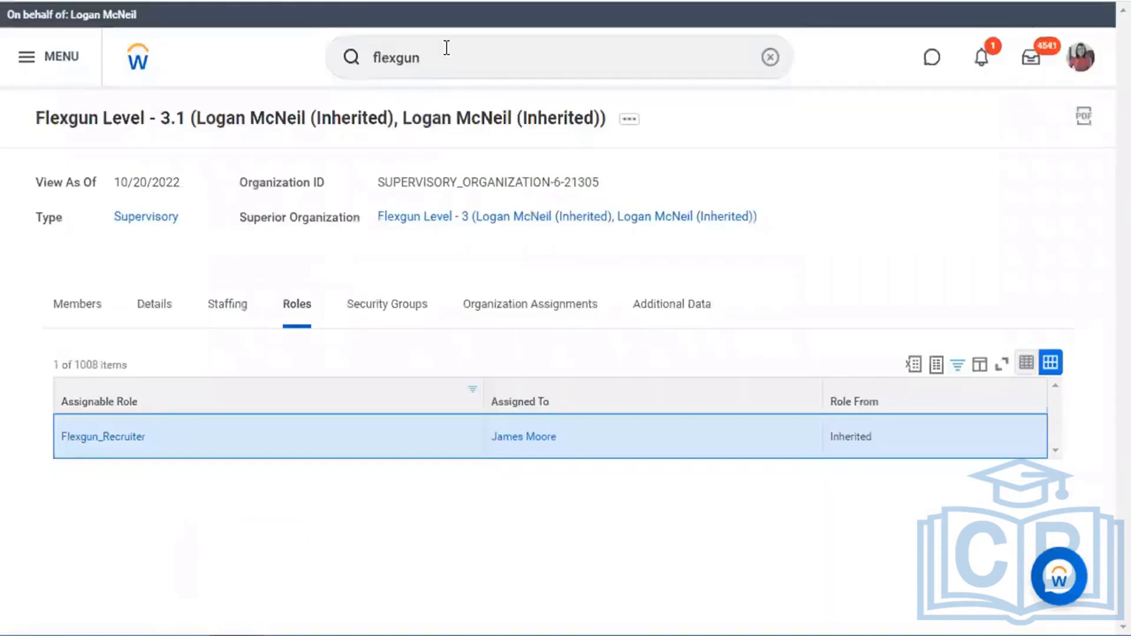
left_click(446, 49)
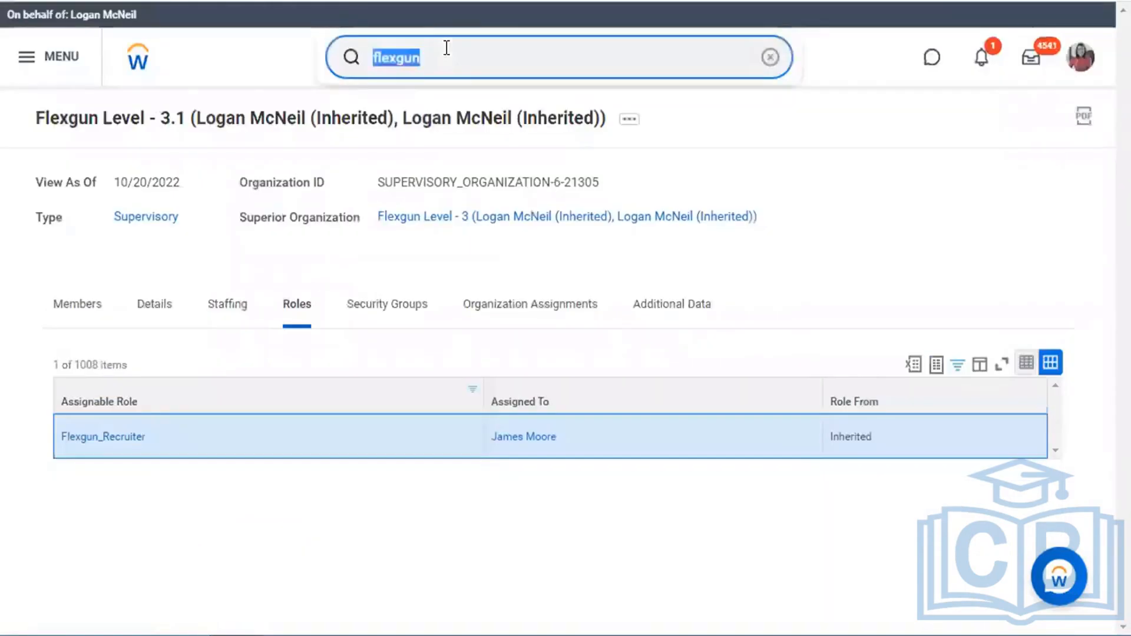
left_click(146, 67)
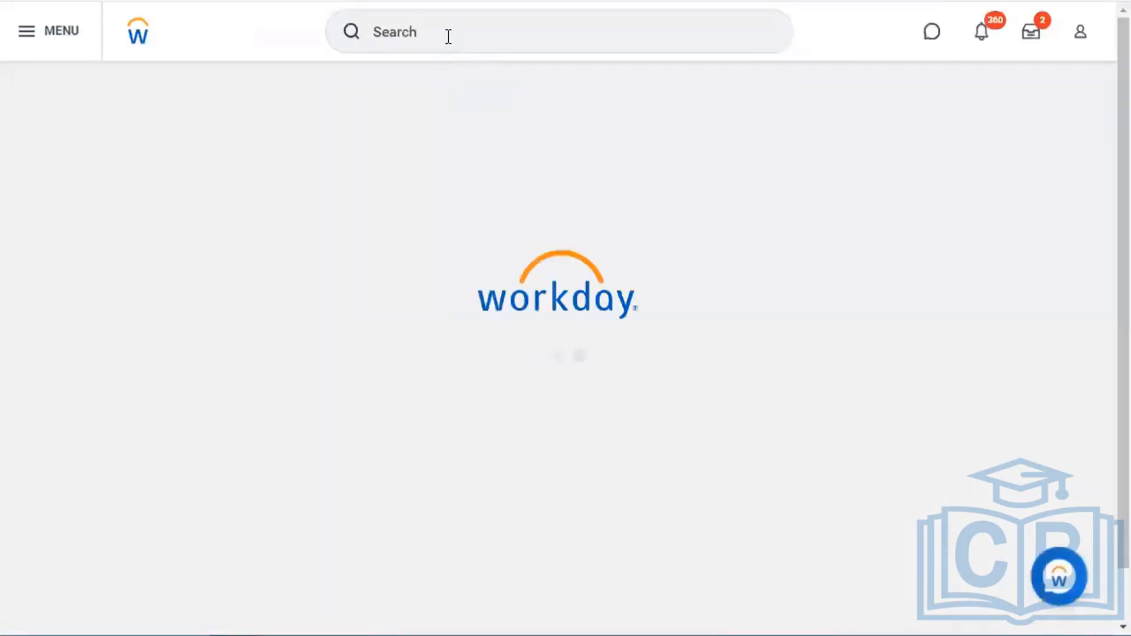
left_click(449, 36)
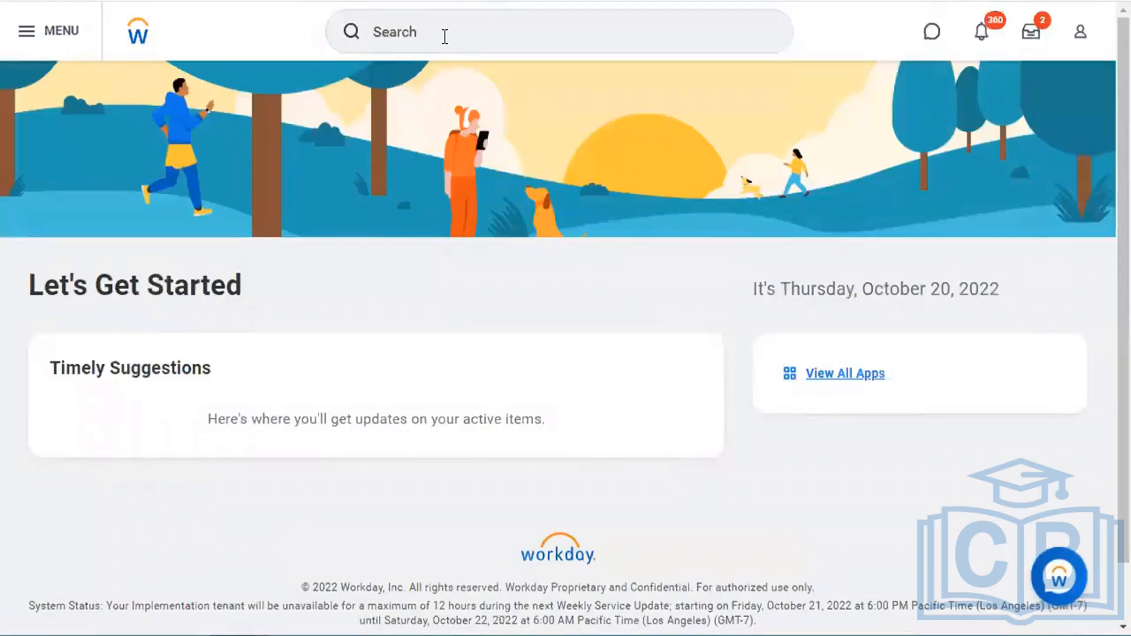
- Start a new proxy session on behalf of the test worker via Start Proxy
left_click(440, 39)
type("start pro")
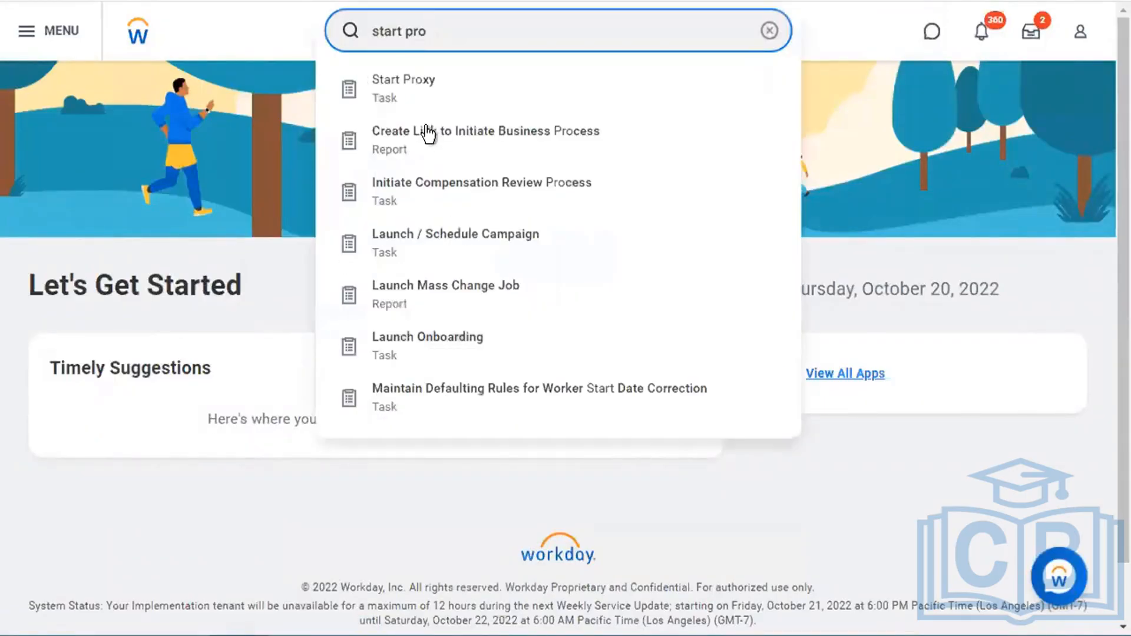
left_click(435, 102)
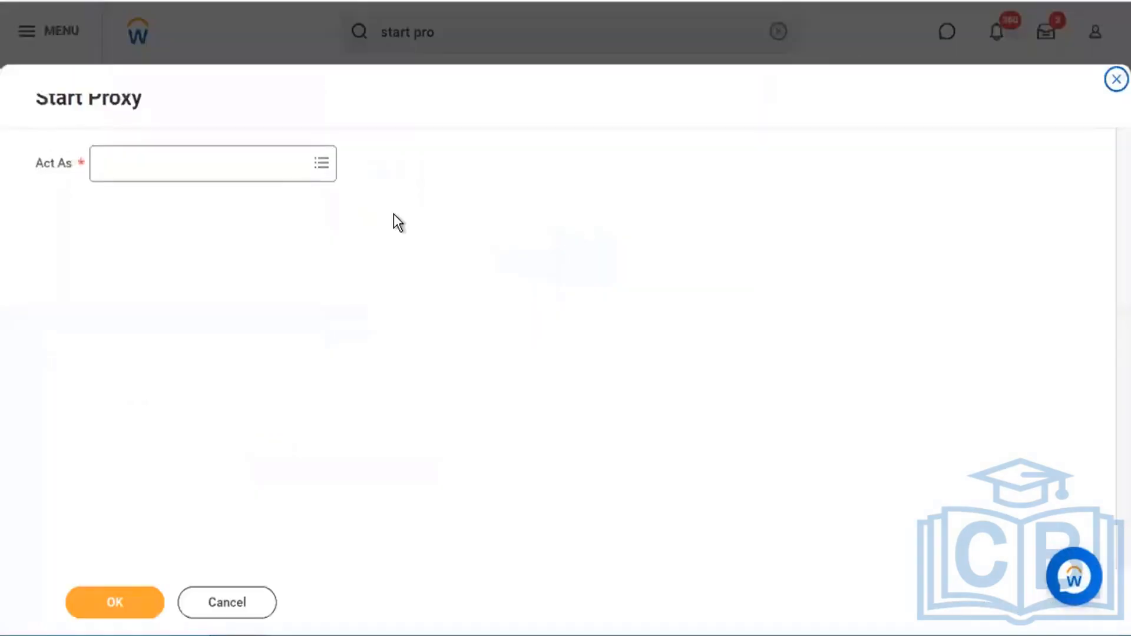
left_click(250, 158)
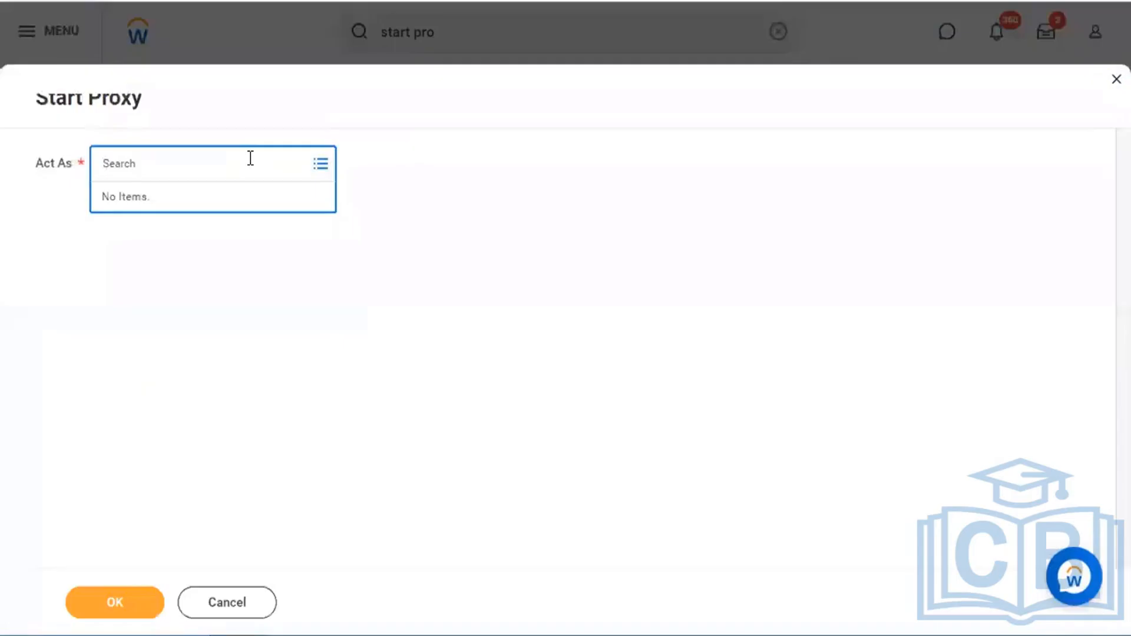
type("mike magic")
key("Return")
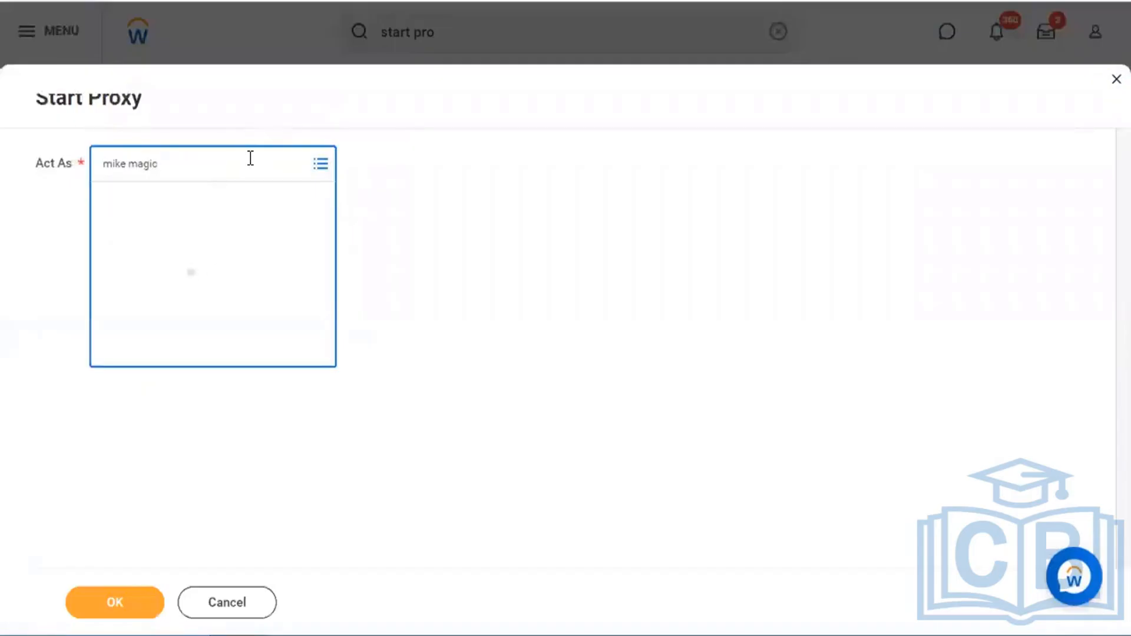
left_click(115, 602)
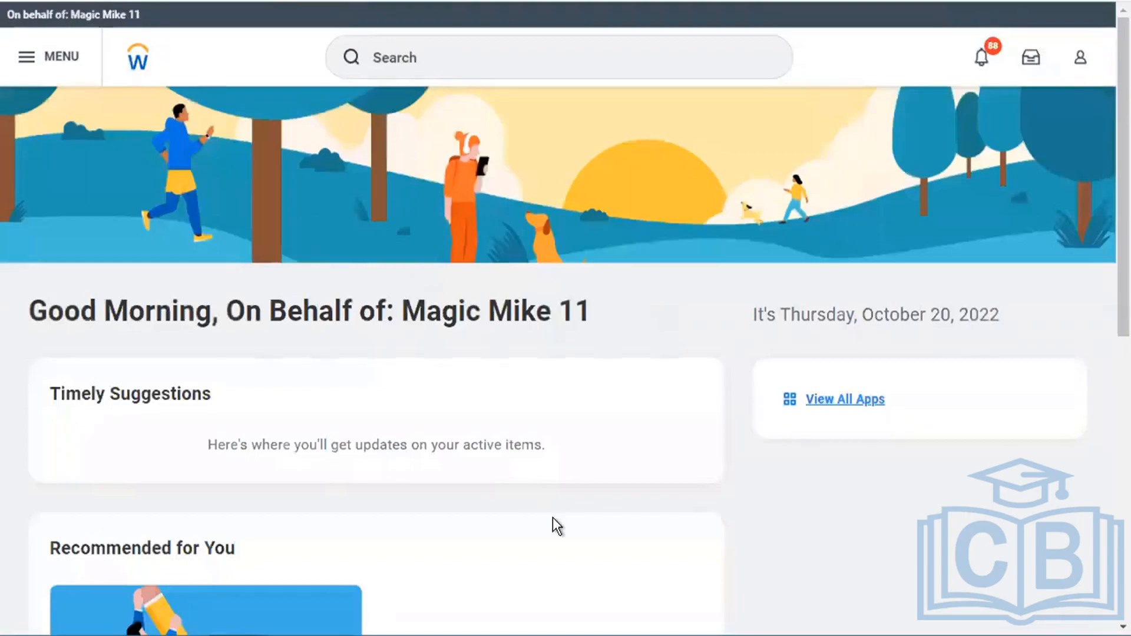
left_click(471, 52)
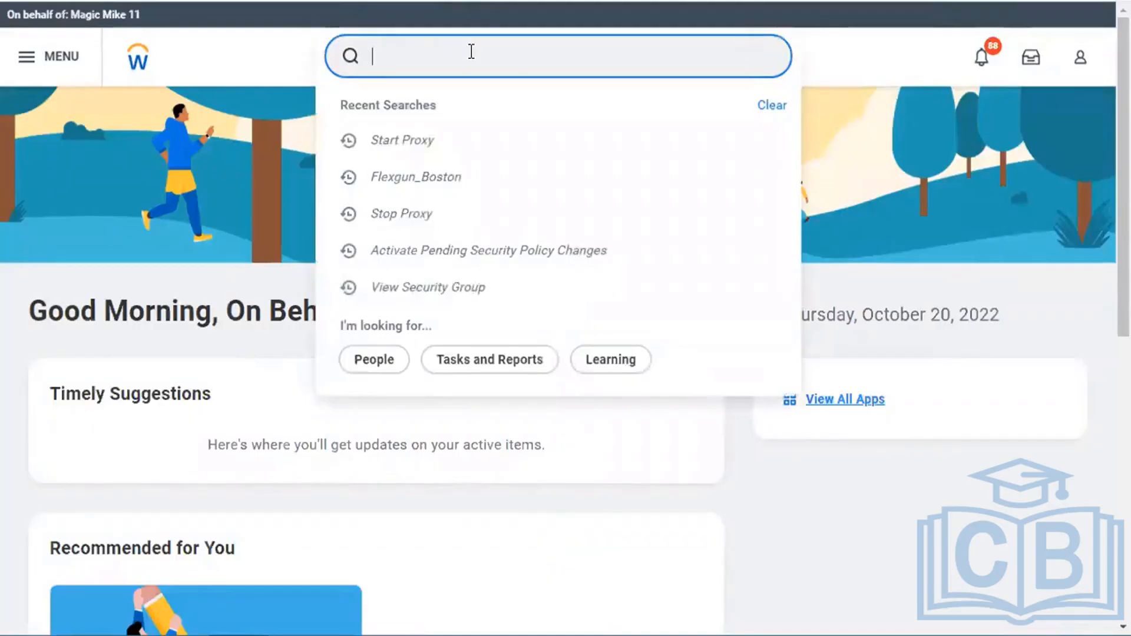
- Look up the first worker and view their Emergency Contacts under Contact
type("iphone 12")
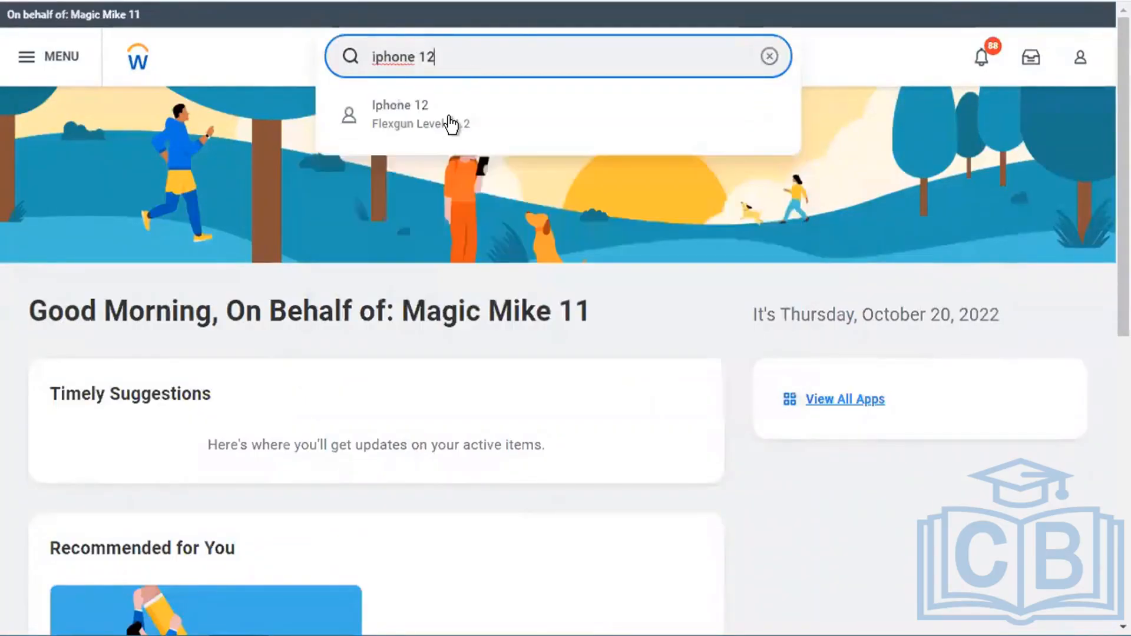
left_click(452, 124)
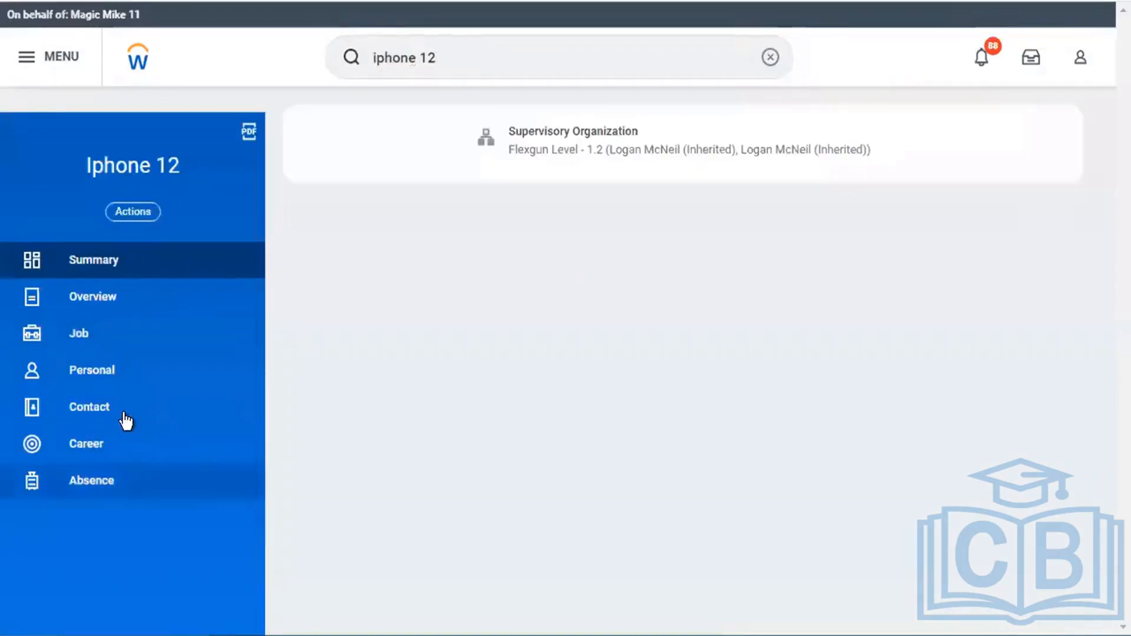
left_click(117, 408)
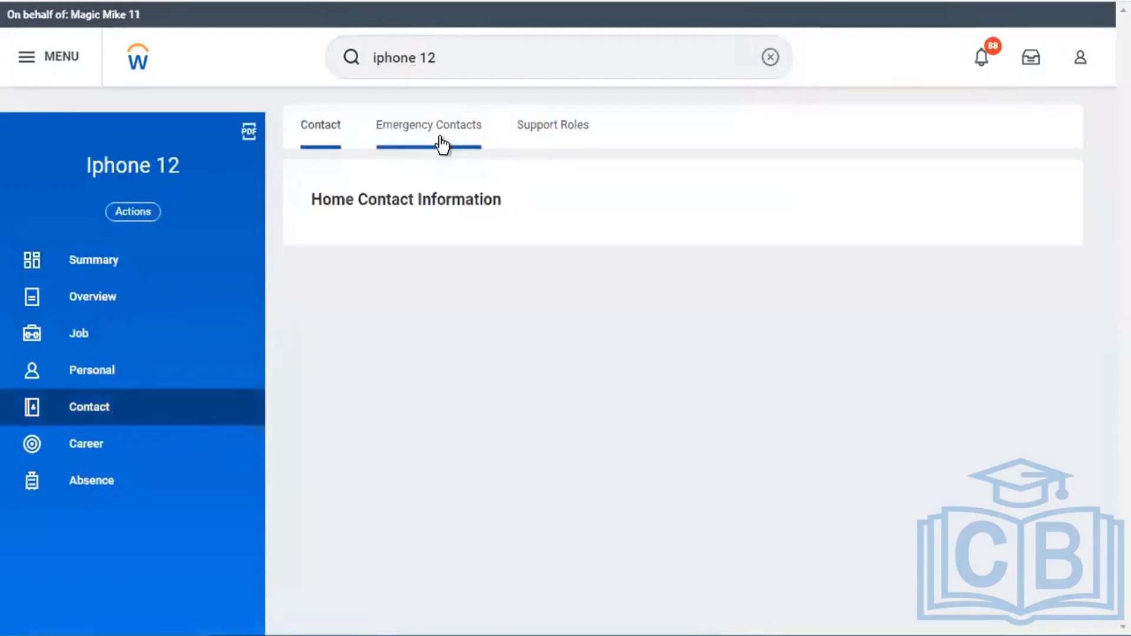
left_click(439, 136)
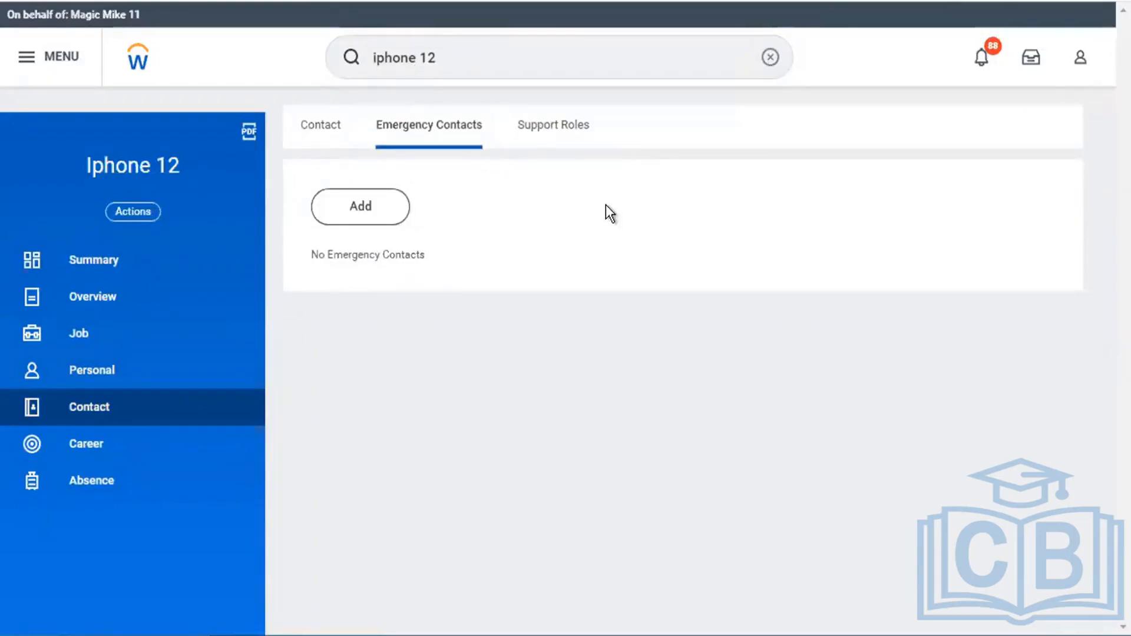
- Open a second worker's Contact page, then switch to the Basic Configurable Security Components slide
left_click(465, 58)
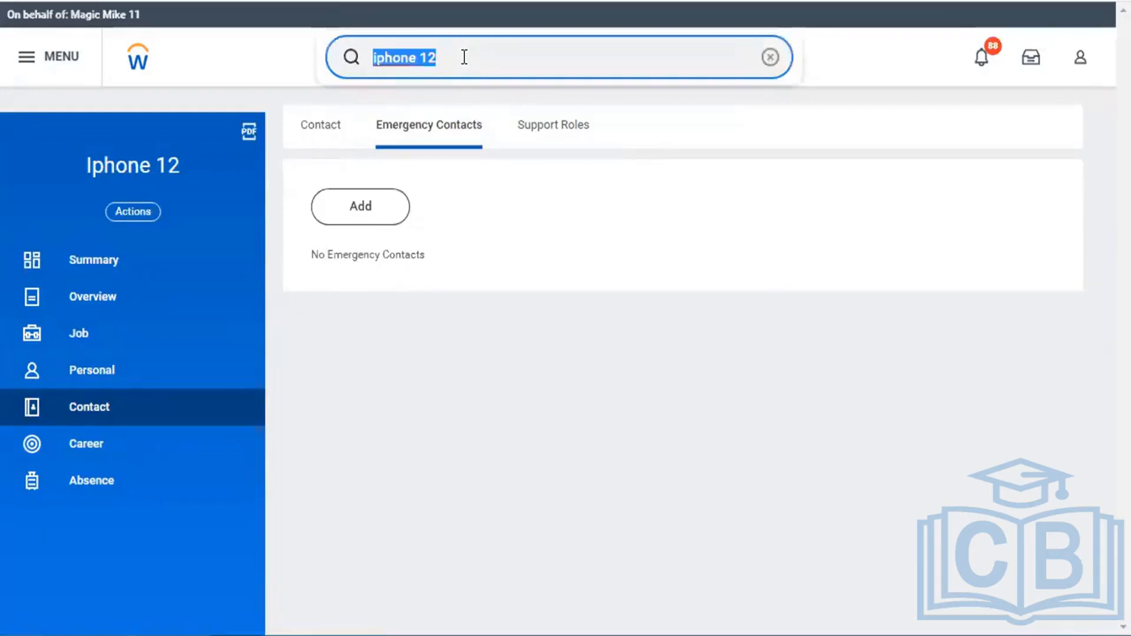
type("james")
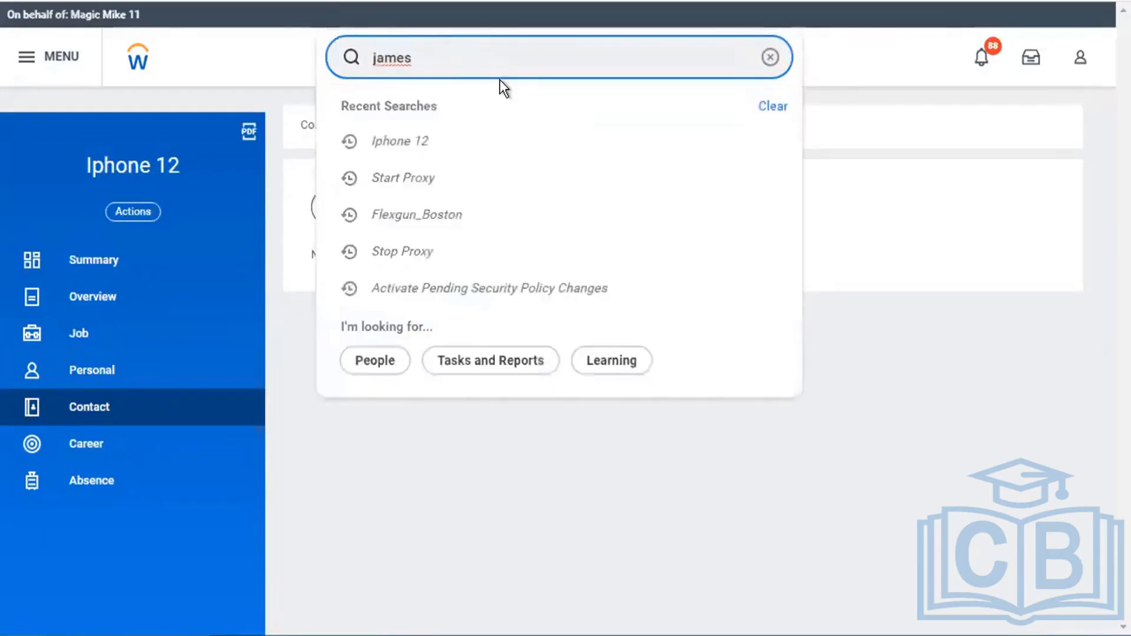
left_click(459, 226)
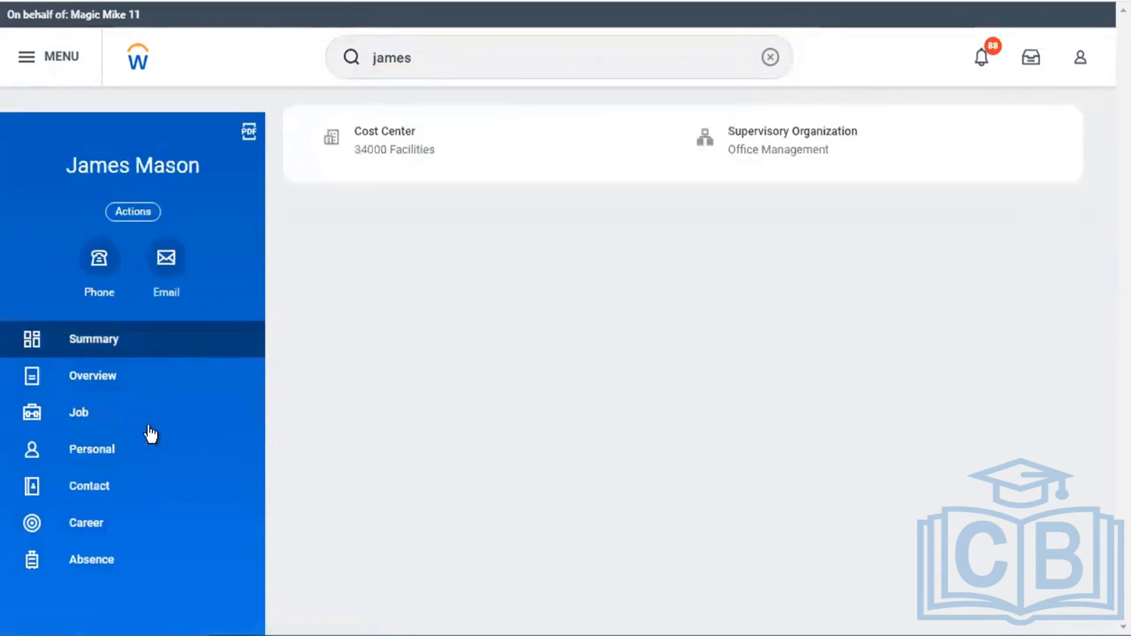
left_click(122, 489)
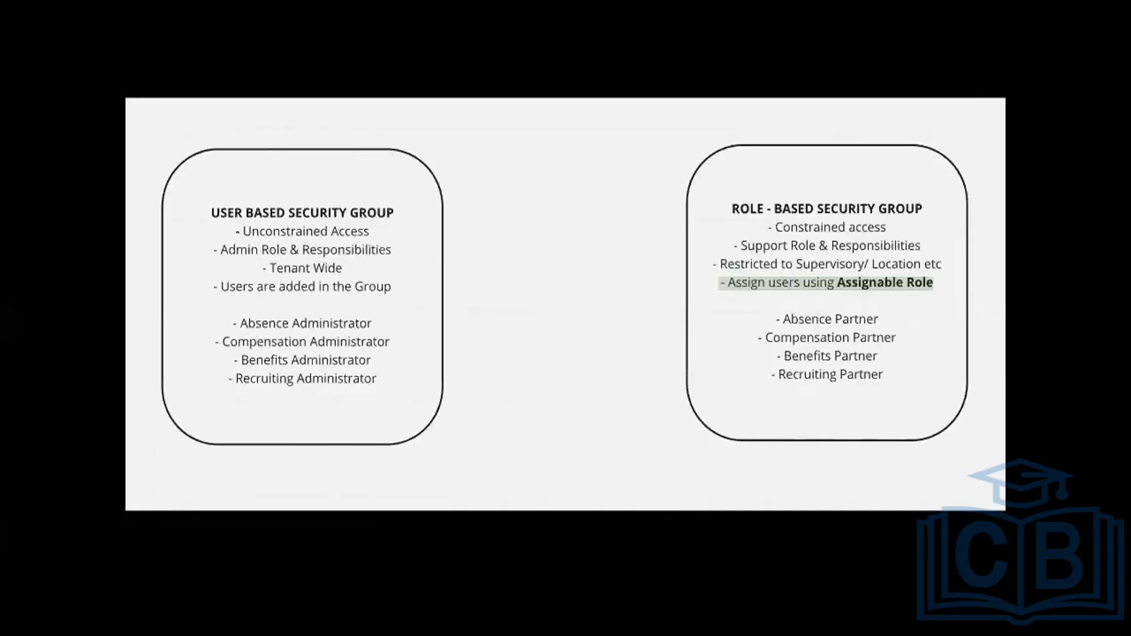
key("ctrl+Left")
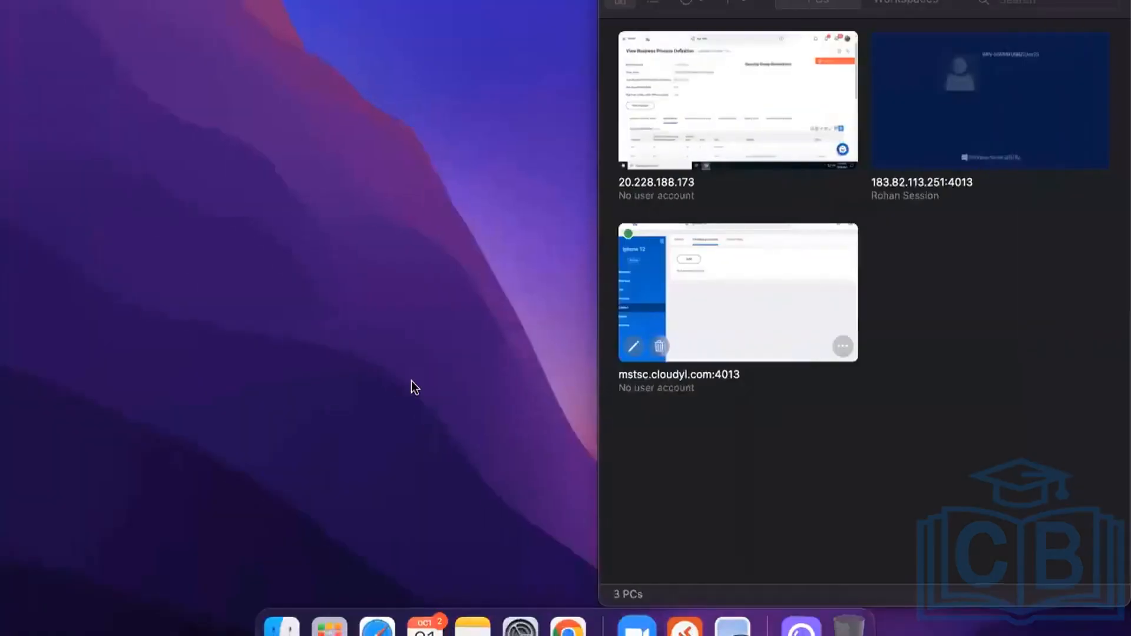
key("ctrl+Right")
key("ctrl+Right")
key("ctrl+Right")
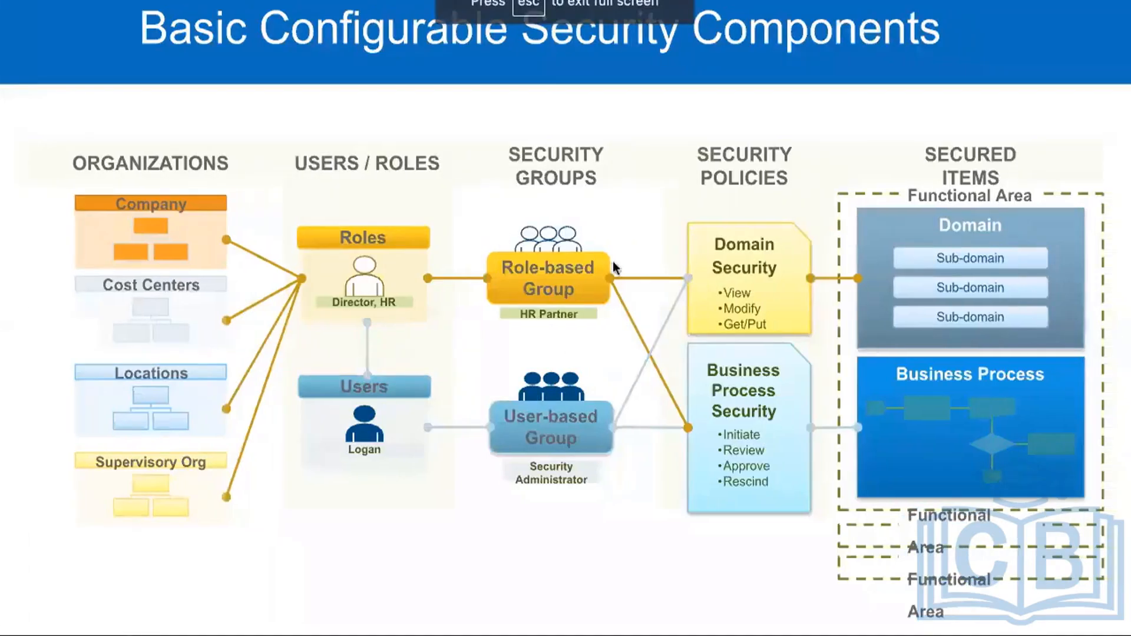
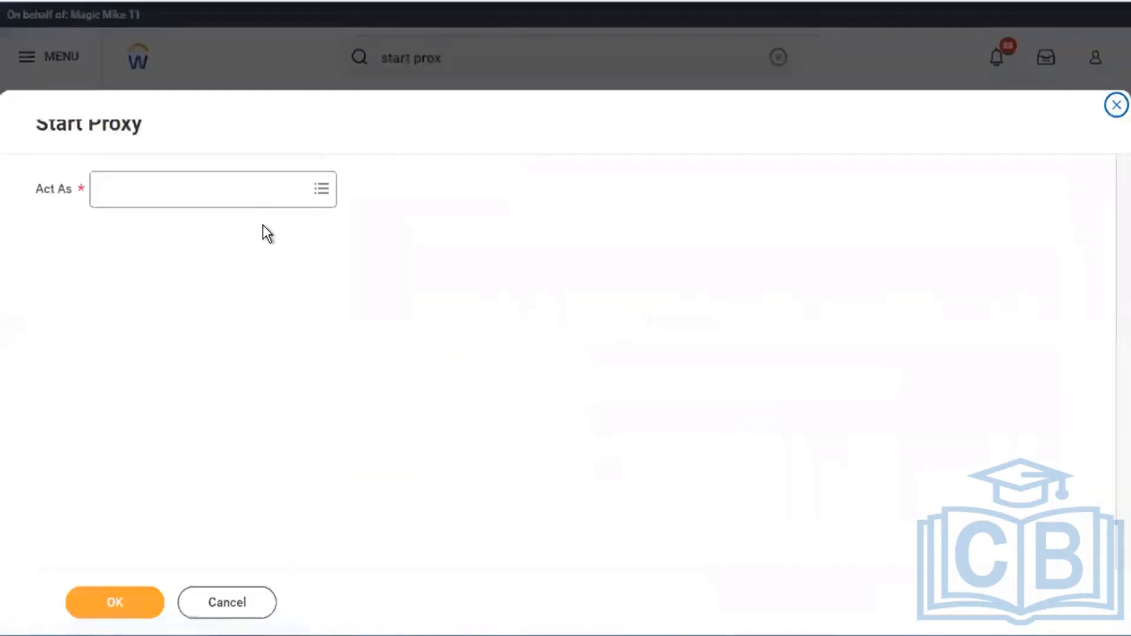
- Start a proxy session acting as the Executive Management user, found by name search
left_click(245, 191)
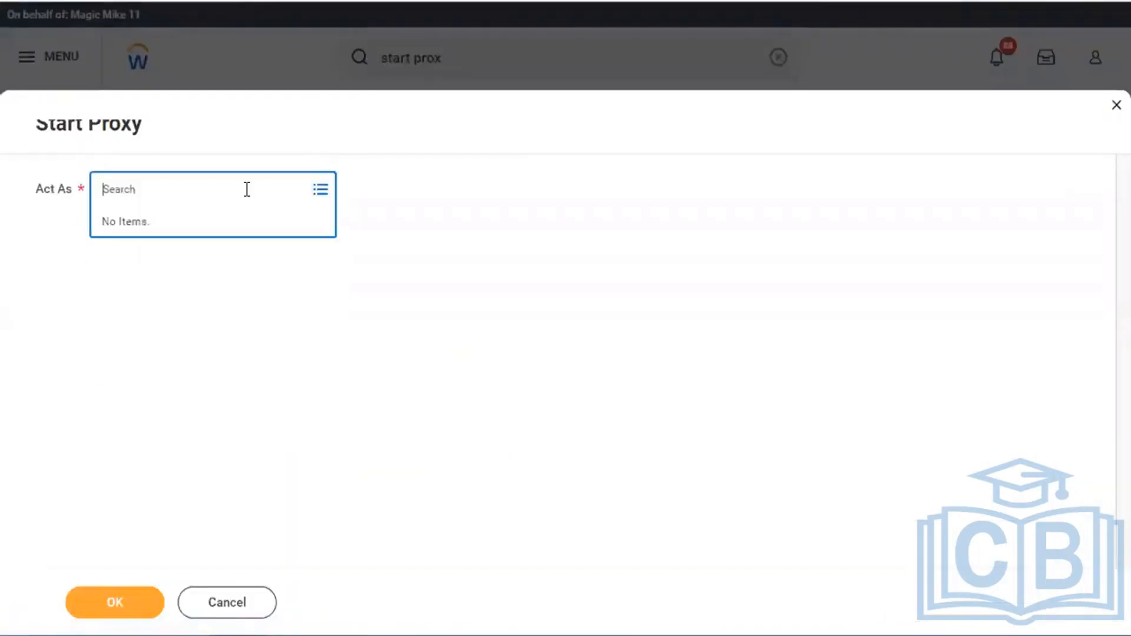
type("logan mc")
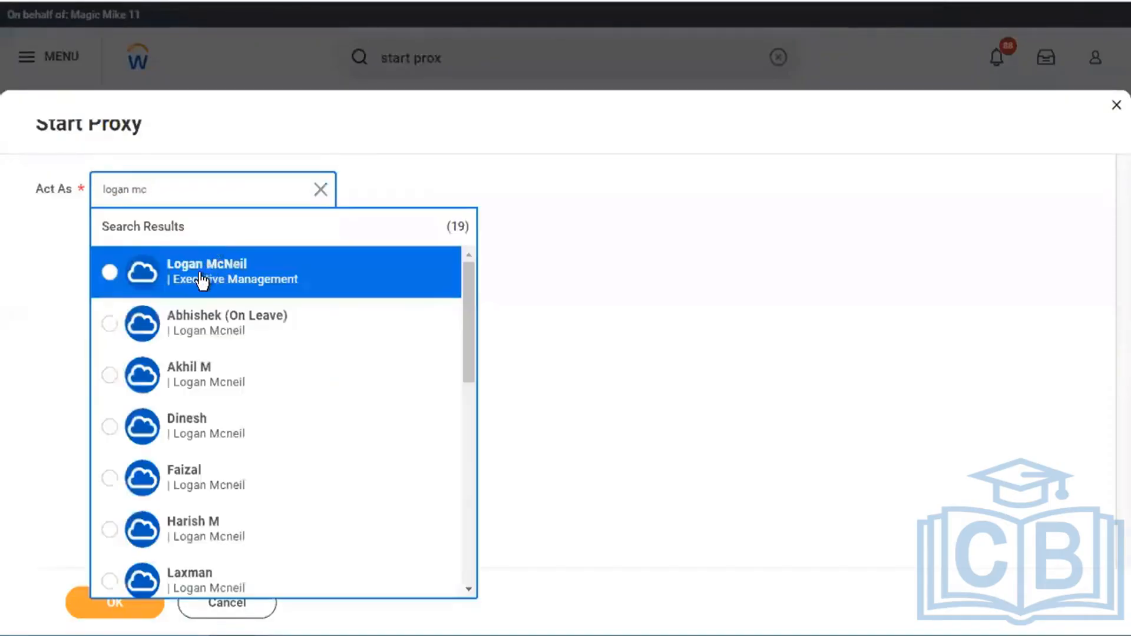
left_click(201, 281)
left_click(123, 604)
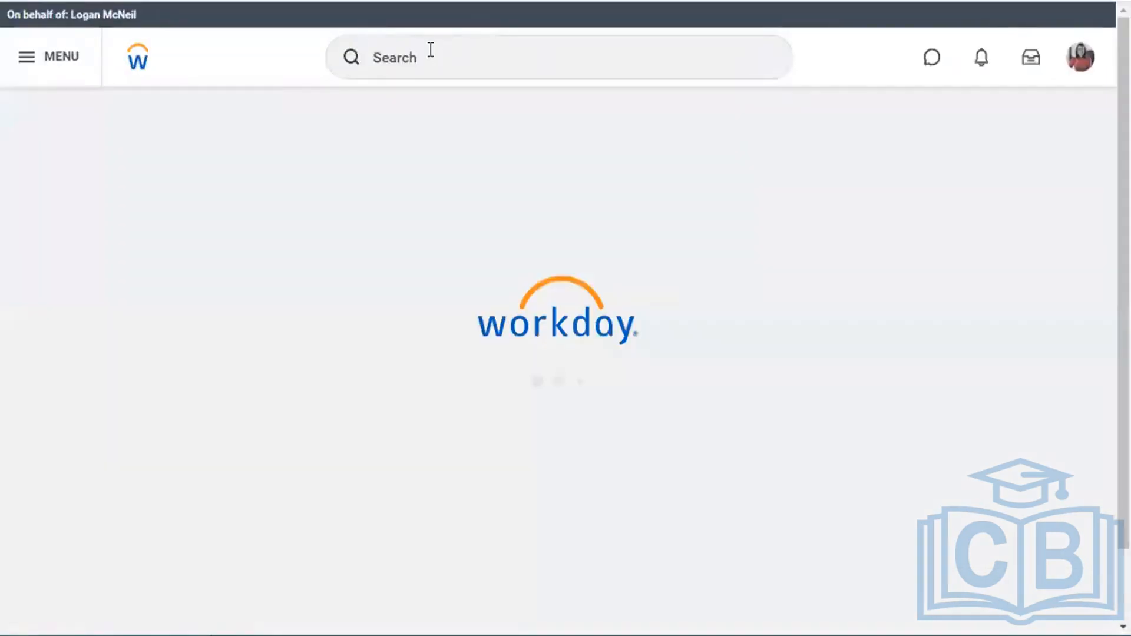
left_click(429, 53)
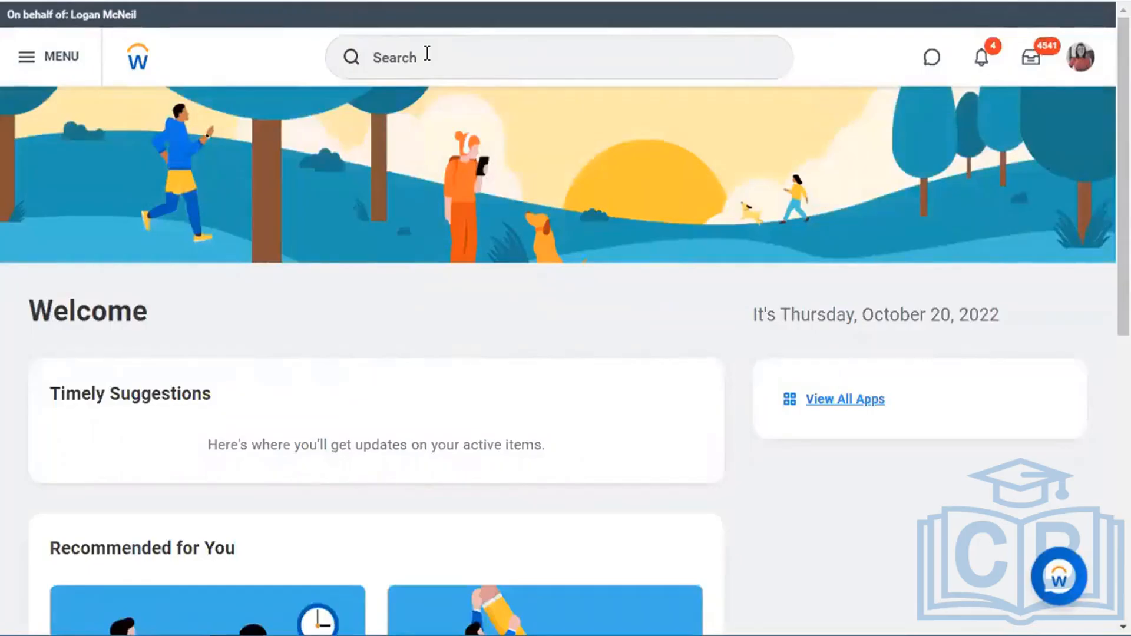
left_click(428, 53)
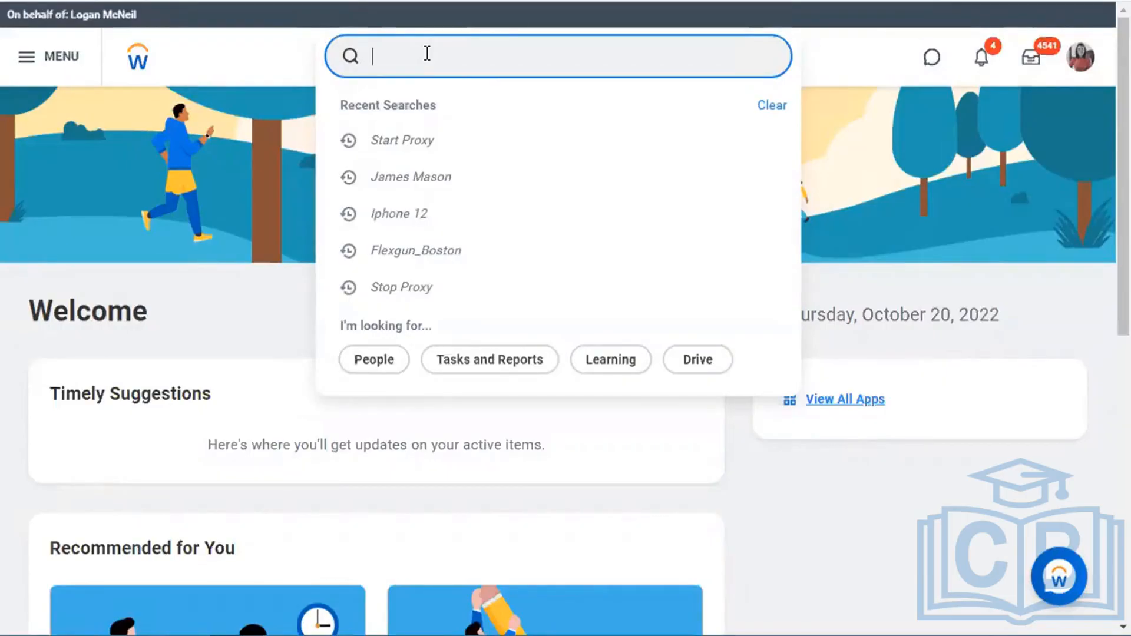
type("fika")
left_click(449, 227)
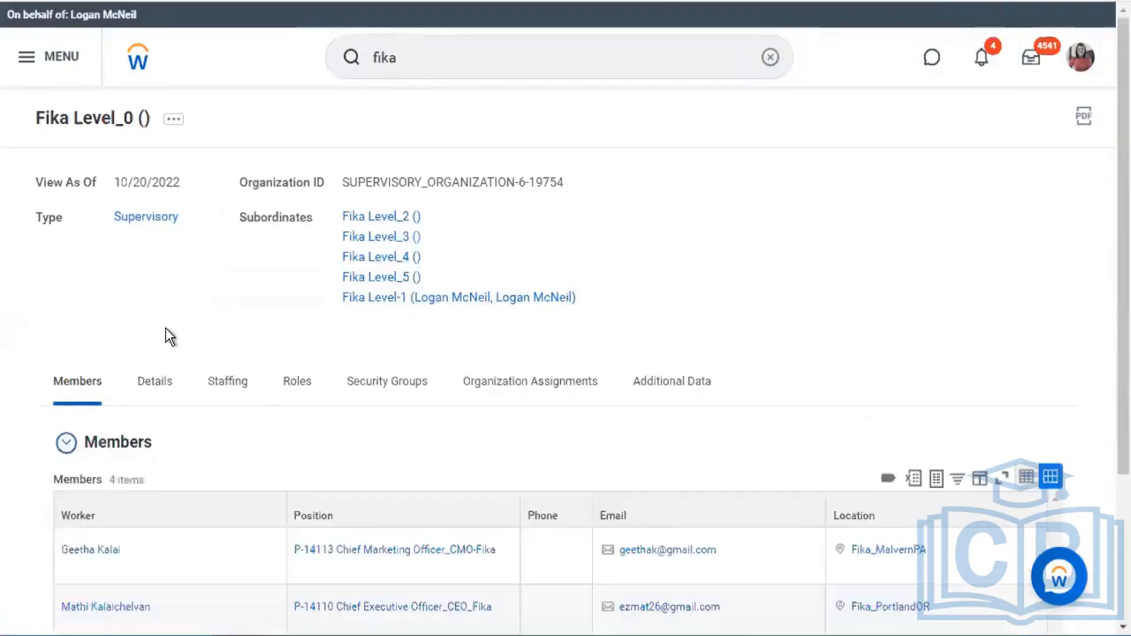
scroll(165, 328, "down", 3)
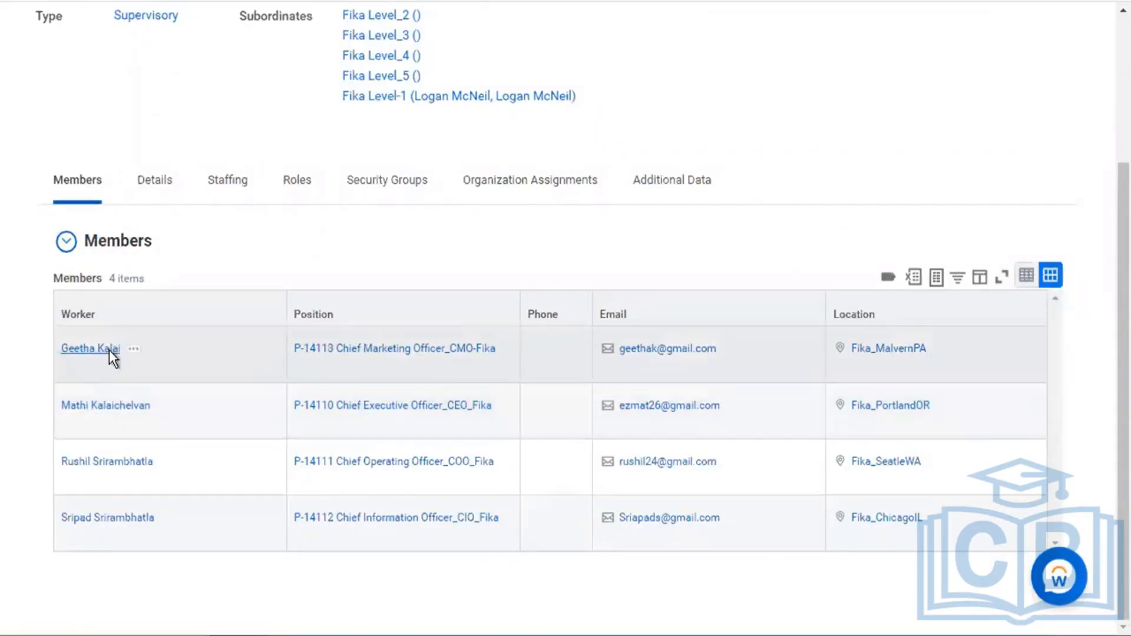
left_click(110, 350)
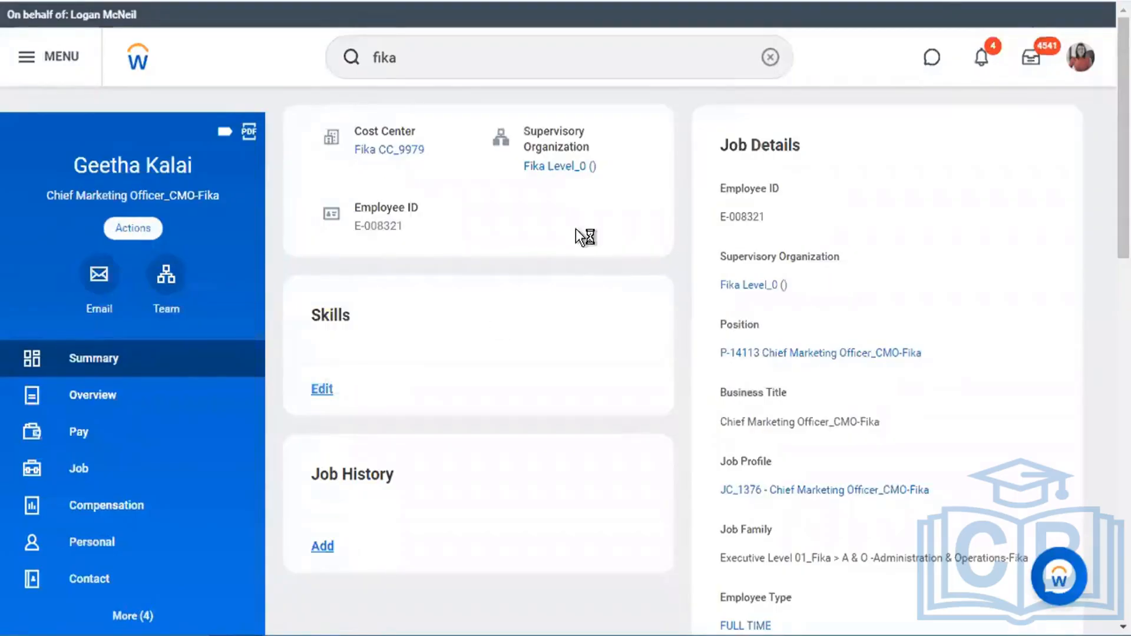
- Open the Fika Level_0 supervisory organization link in a new tab
right_click(567, 170)
left_click(595, 186)
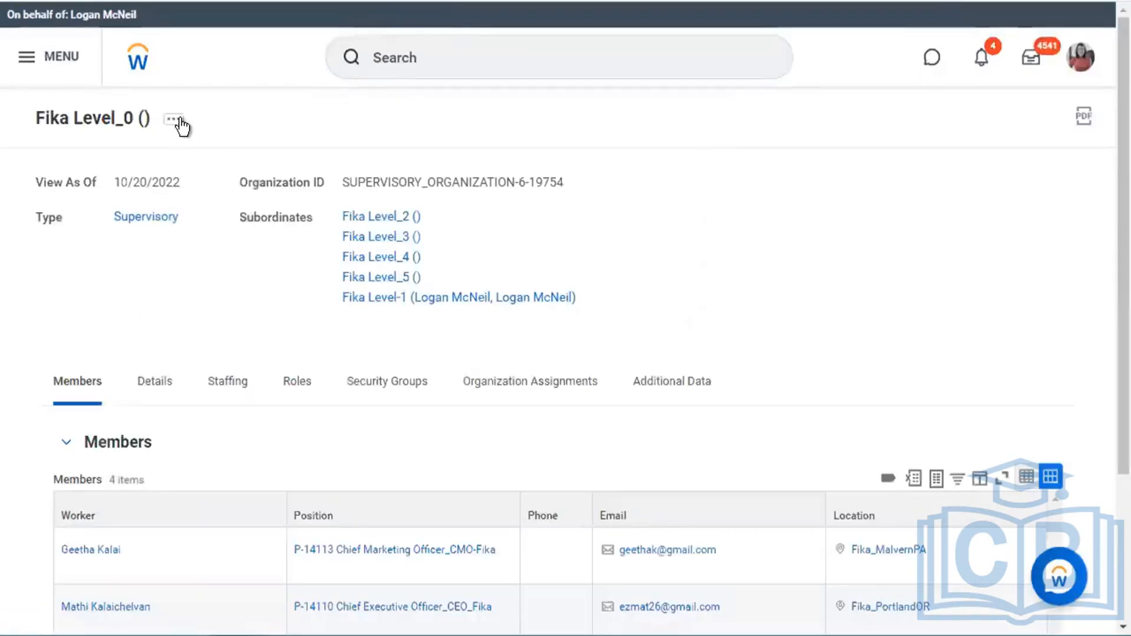
- Begin Reorganization > Move Workers (By Organization) from Fika Level_0, effective 10/20/2022
mouse_move(182, 124)
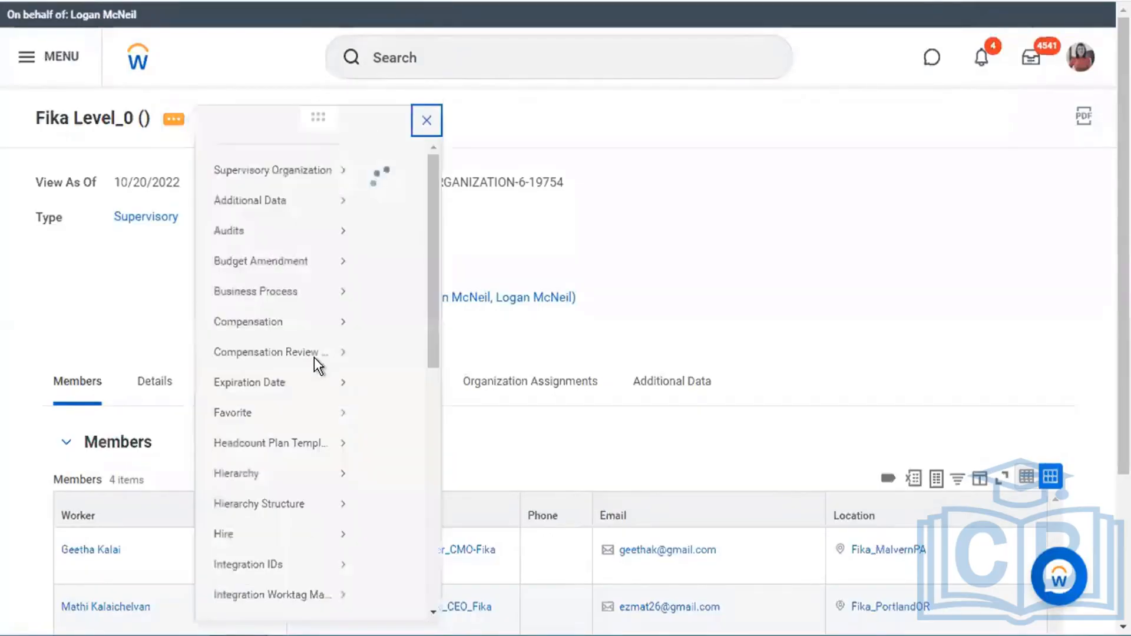
scroll(302, 522, "down", 7)
mouse_move(302, 524)
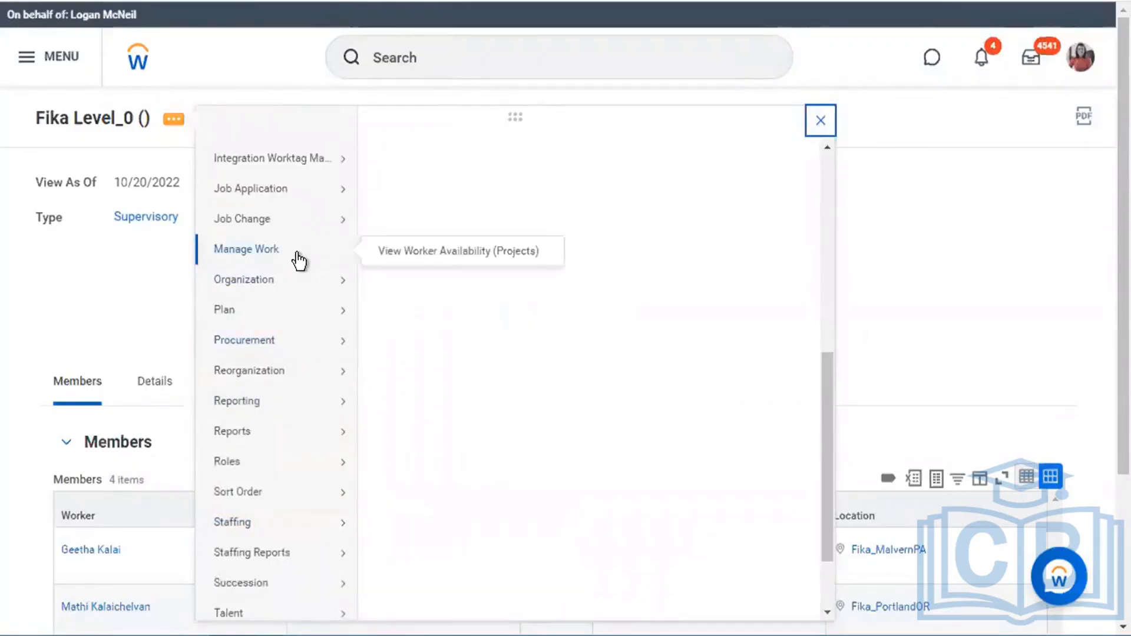
mouse_move(310, 292)
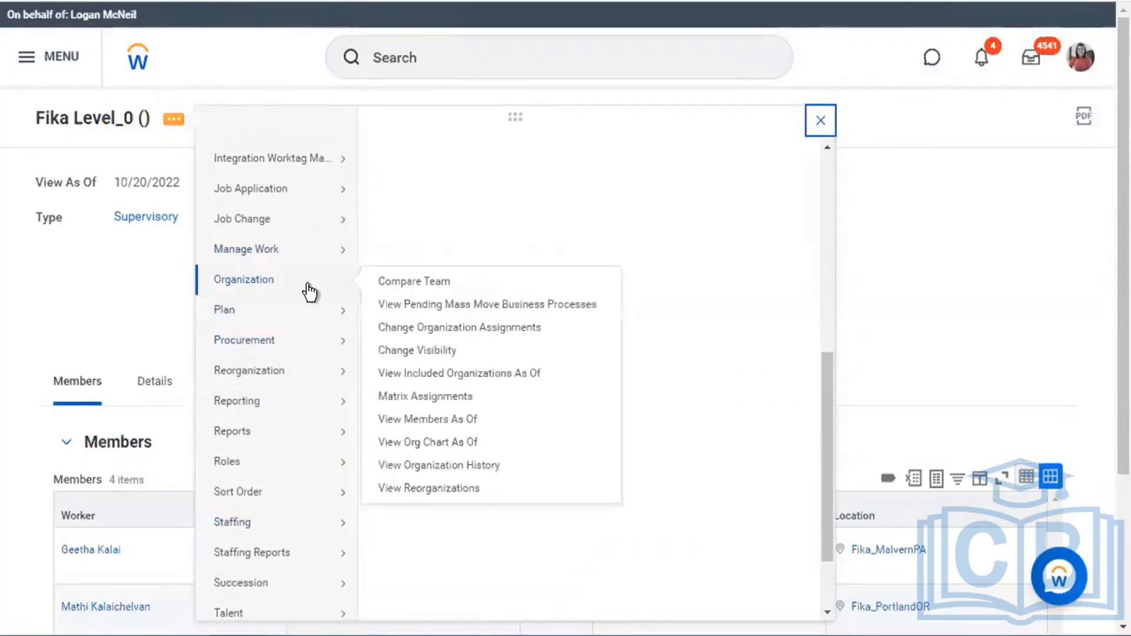
mouse_move(324, 384)
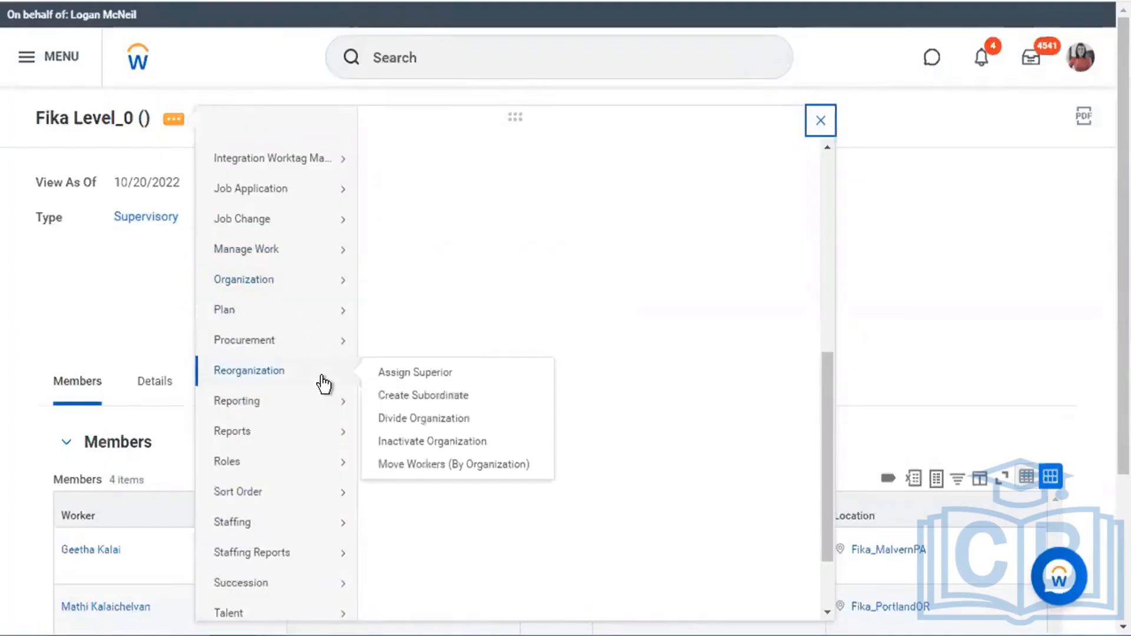
left_click(465, 464)
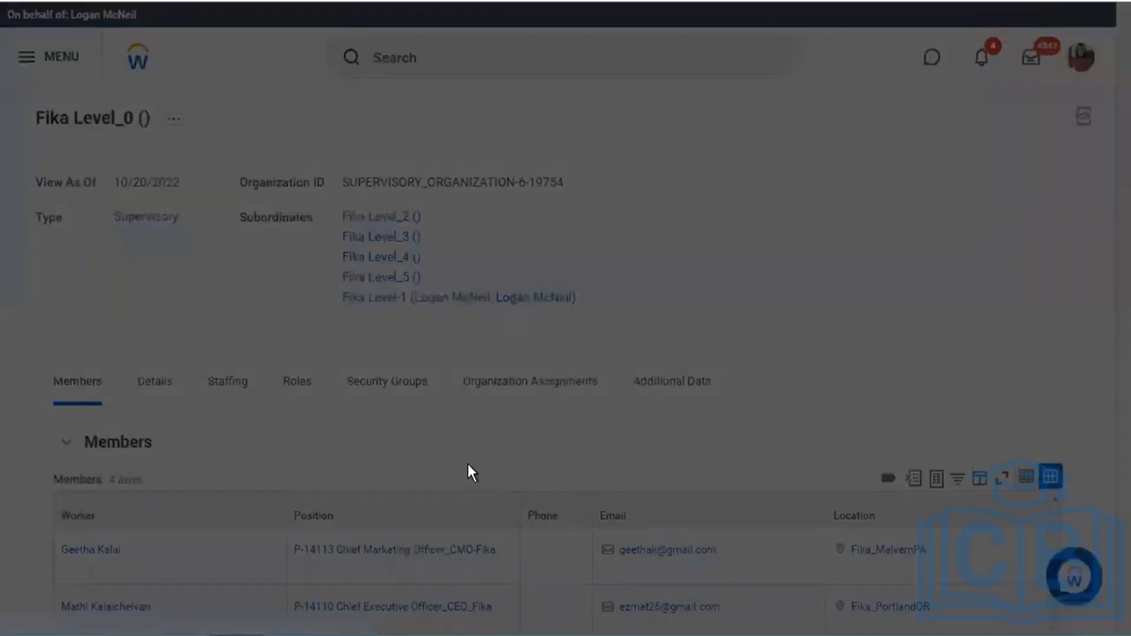
left_click(507, 274)
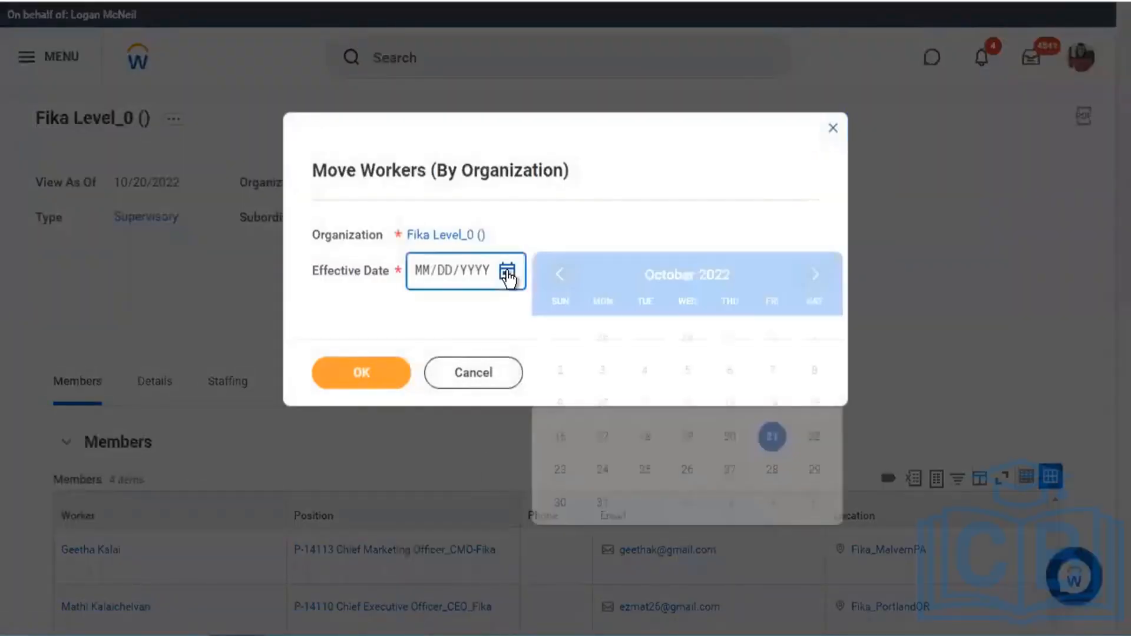
left_click(730, 437)
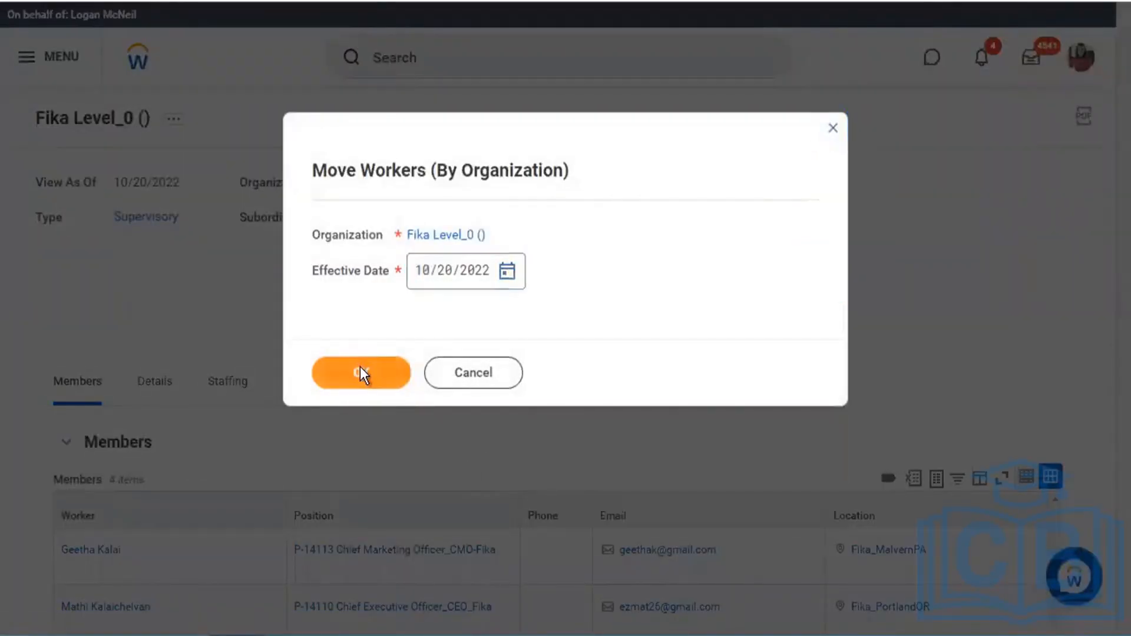
left_click(361, 370)
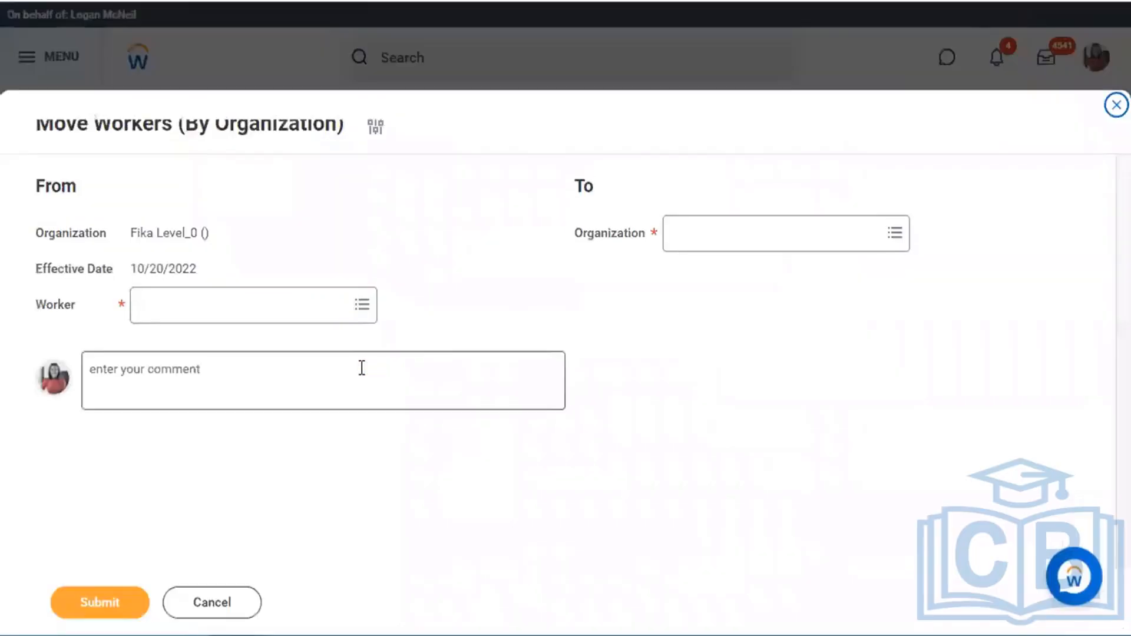
- Select the Chief Marketing, Information and Operating Officers (P-14113, P-14112, P-14111) to move
left_click(331, 312)
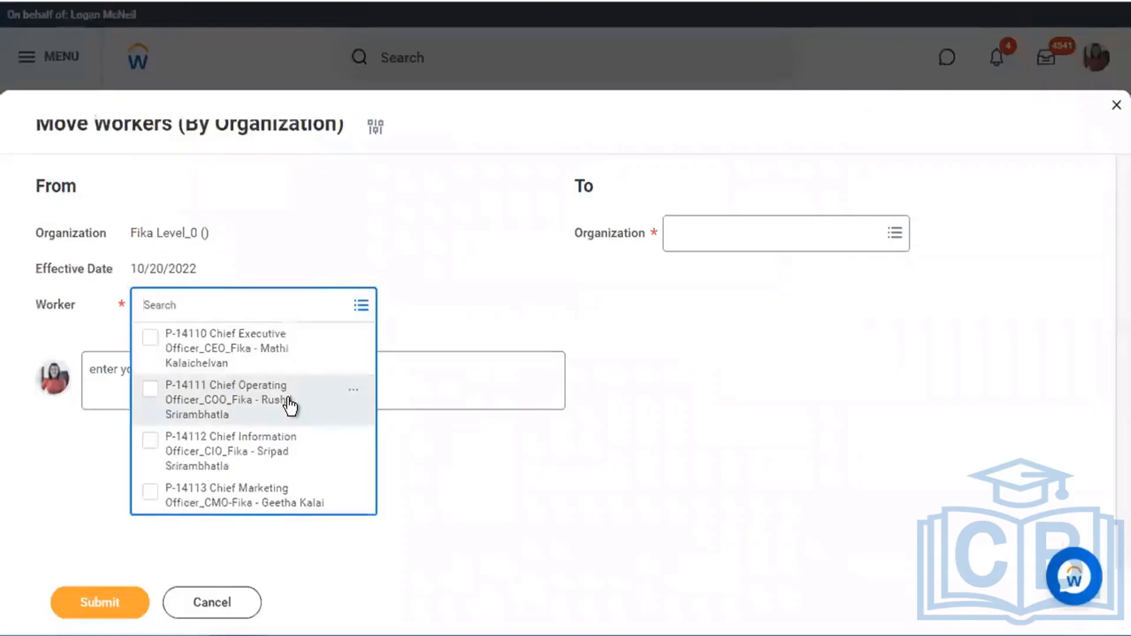
left_click(275, 502)
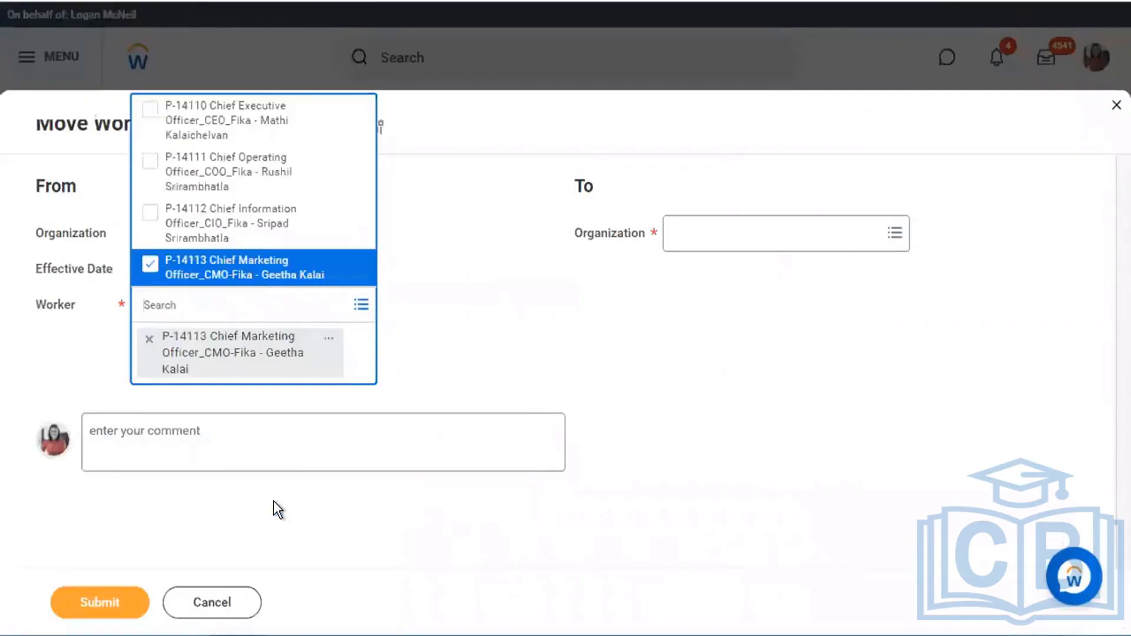
left_click(215, 218)
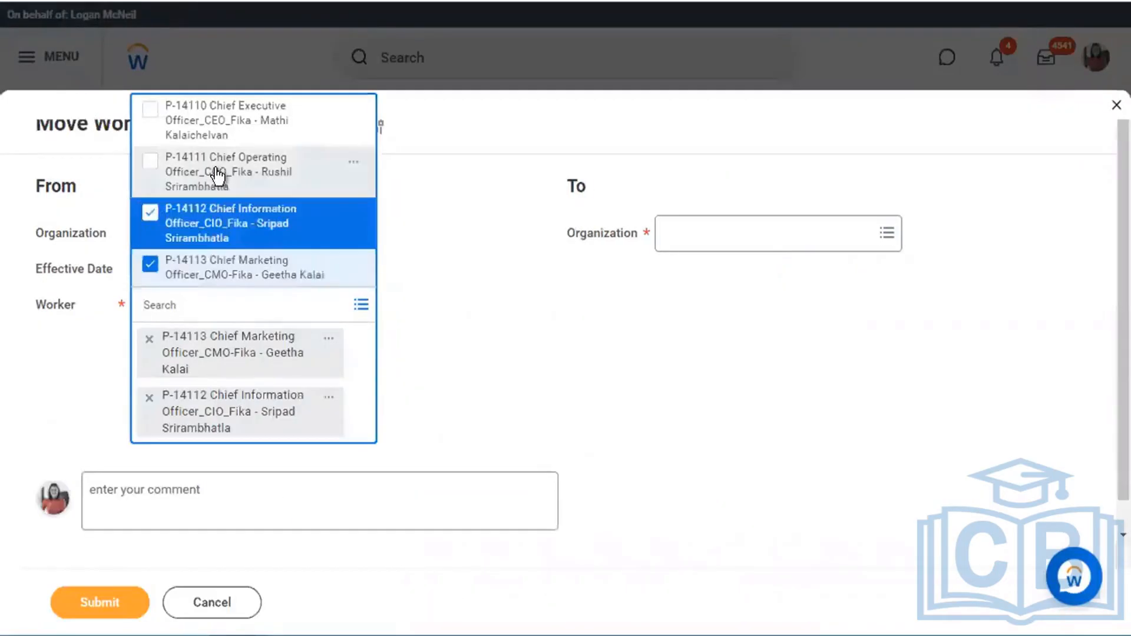
left_click(694, 274)
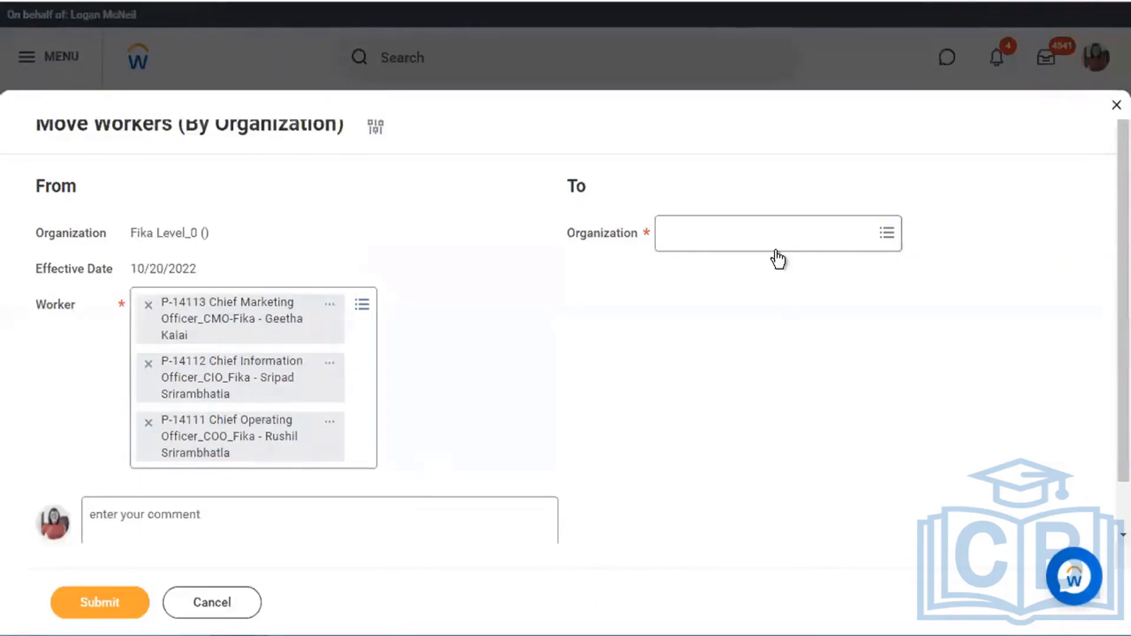
- Set Fika Level-1 as the destination organization and submit the move
mouse_move(795, 241)
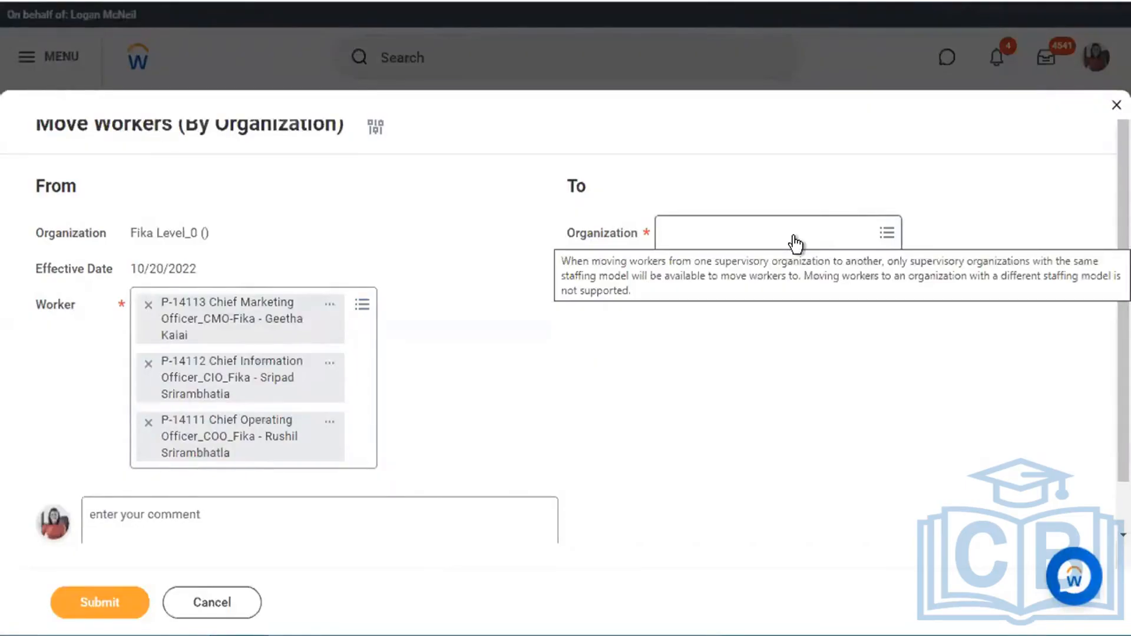
left_click(795, 236)
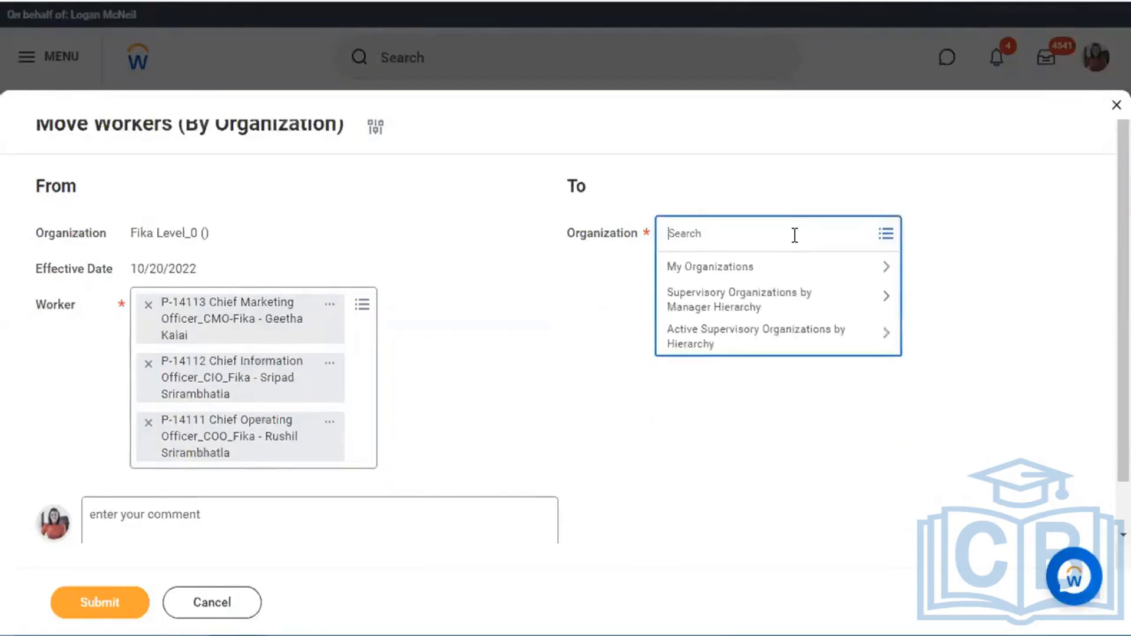
type("level 1")
key("Return")
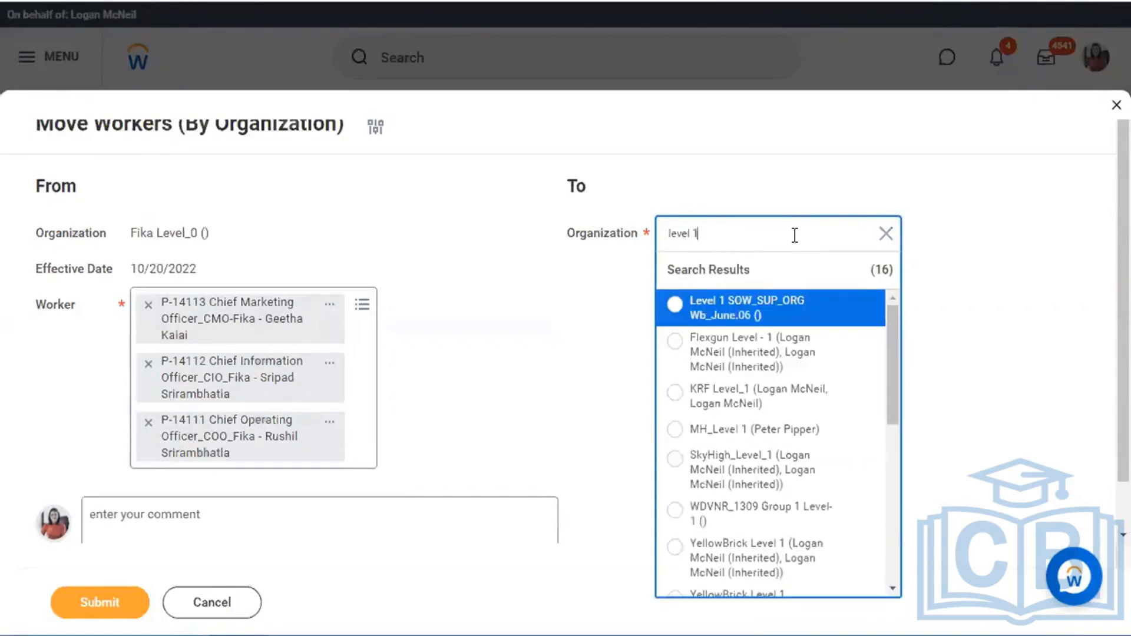
triple_click(794, 236)
type("fika")
key("Return")
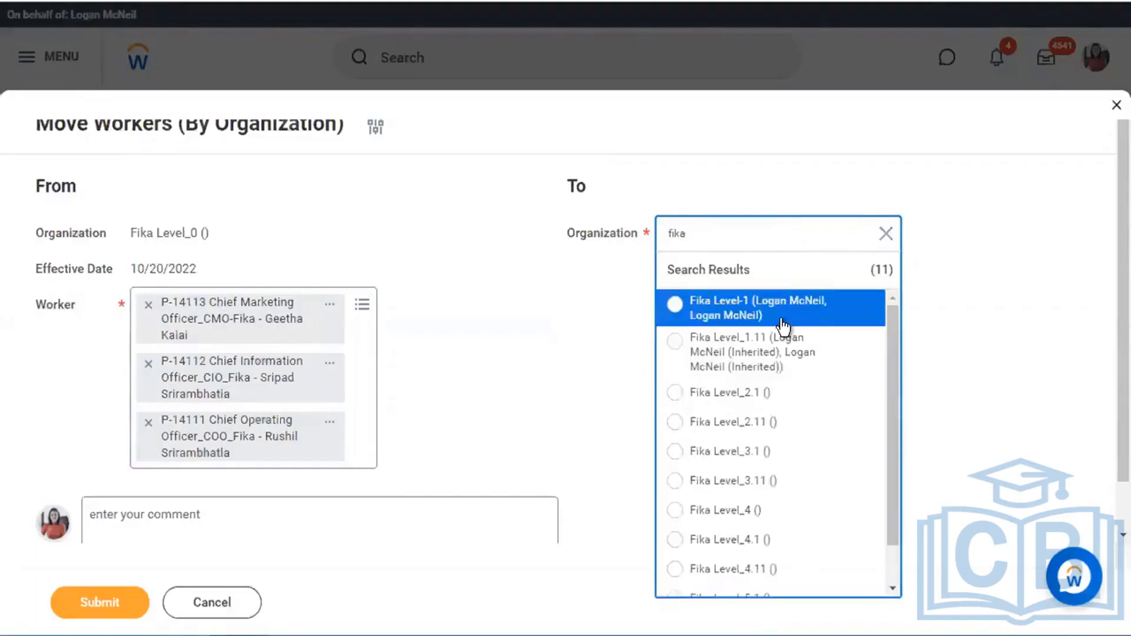
left_click(743, 307)
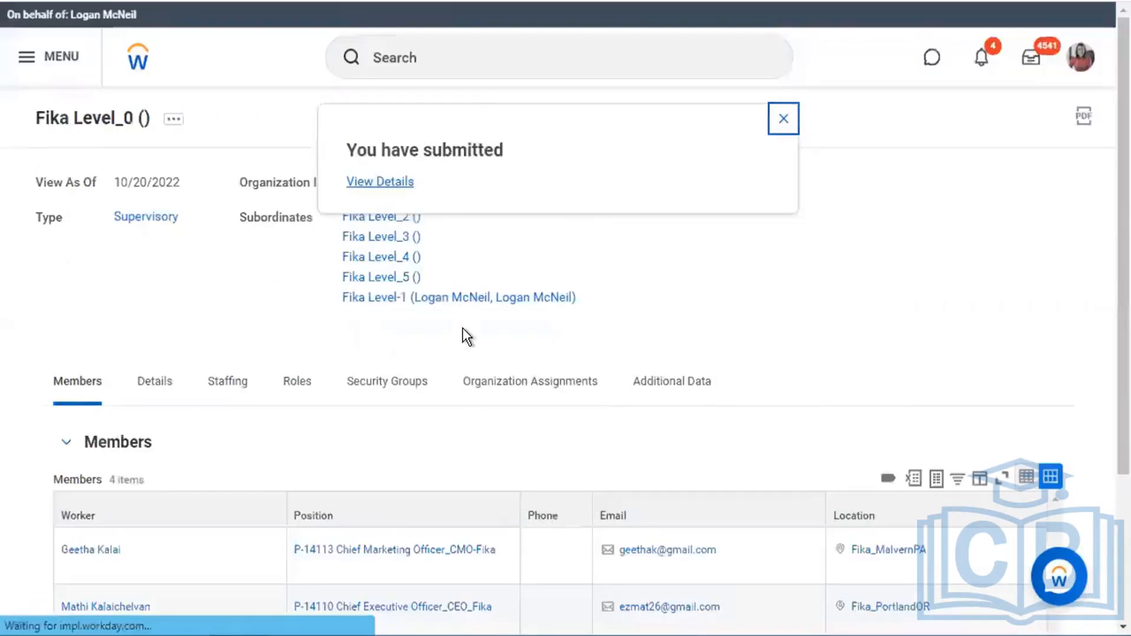
left_click(384, 184)
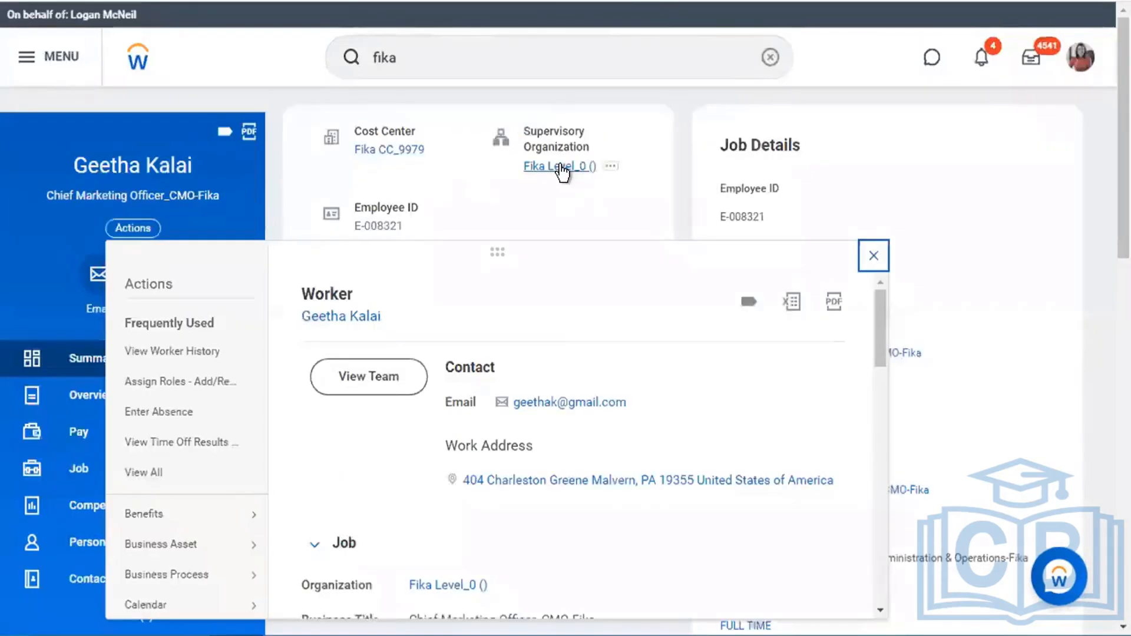
left_click(562, 168)
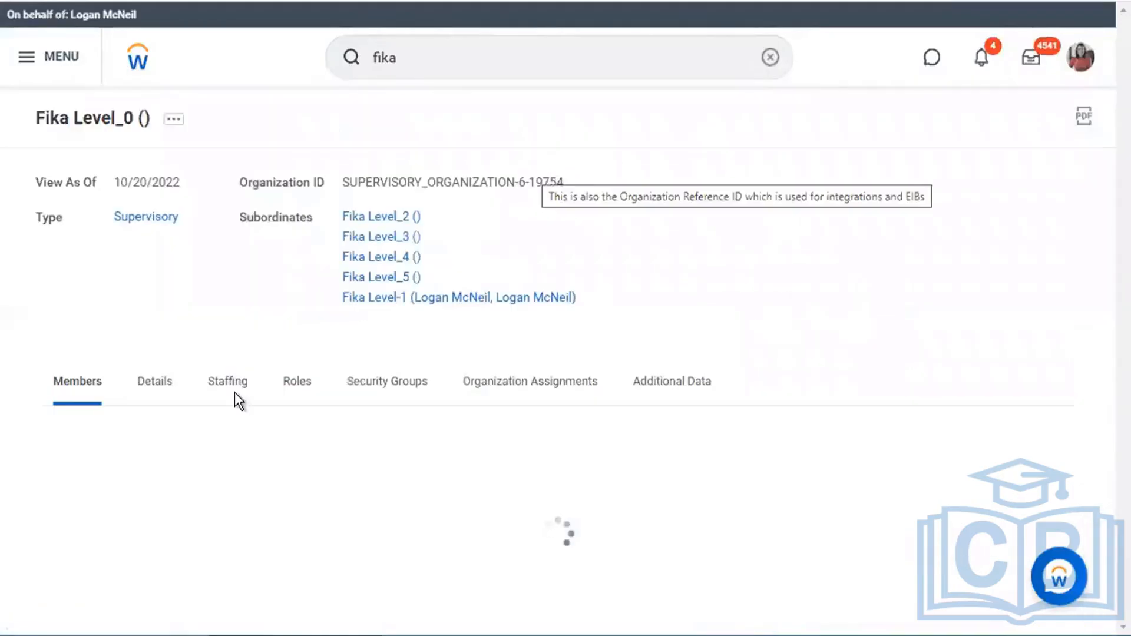
scroll(238, 324, "down", 3)
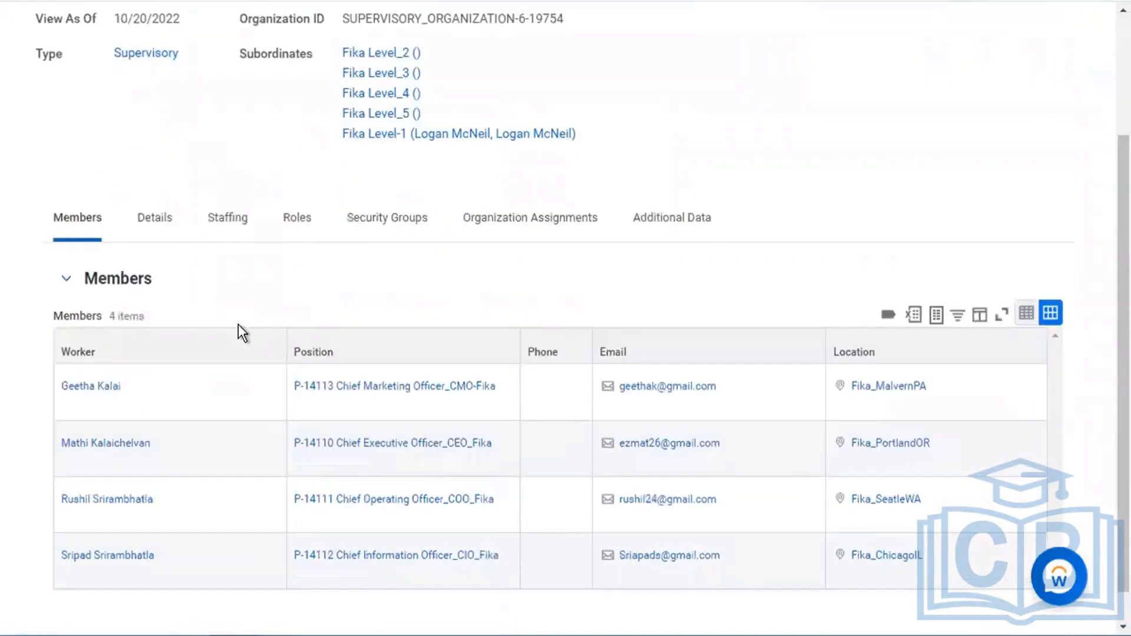
scroll(238, 324, "up", 1)
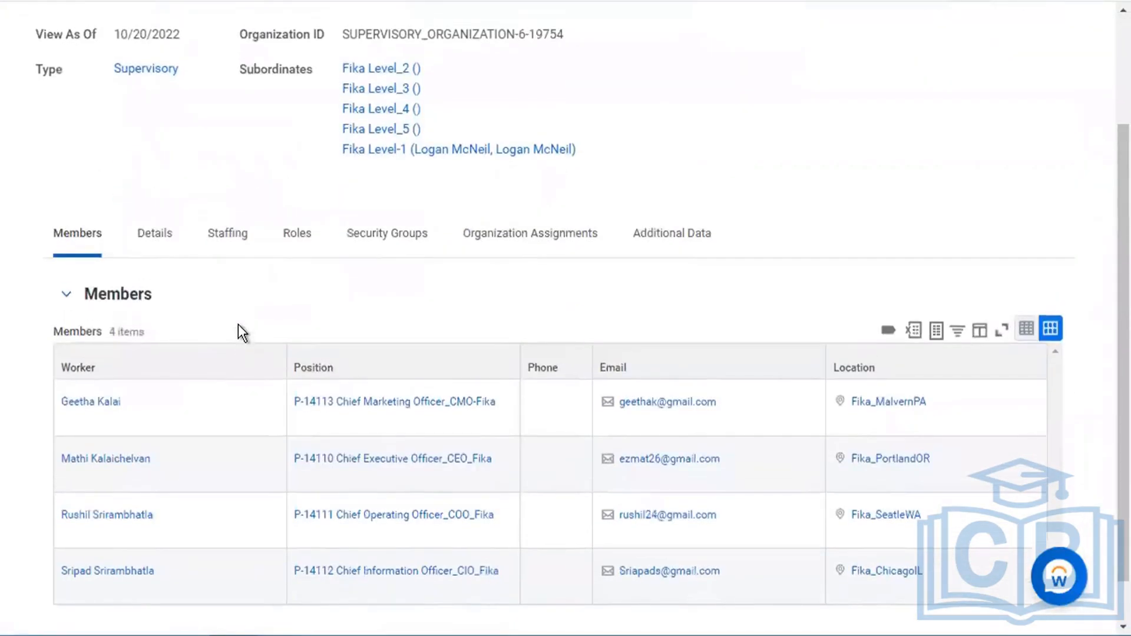
scroll(239, 325, "up", 1)
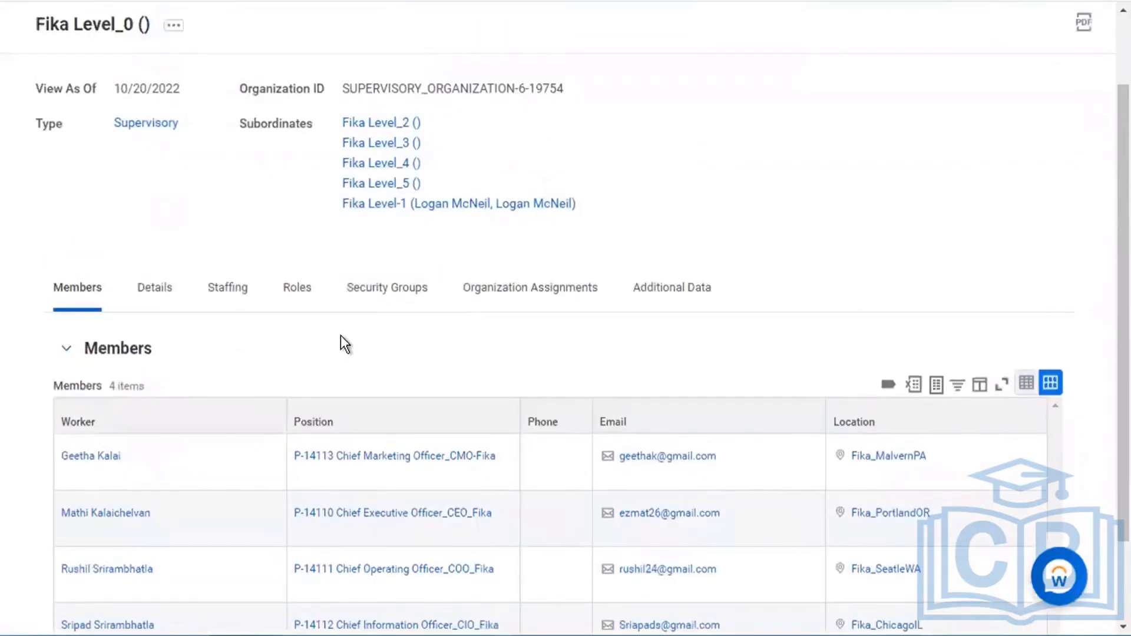
right_click(377, 207)
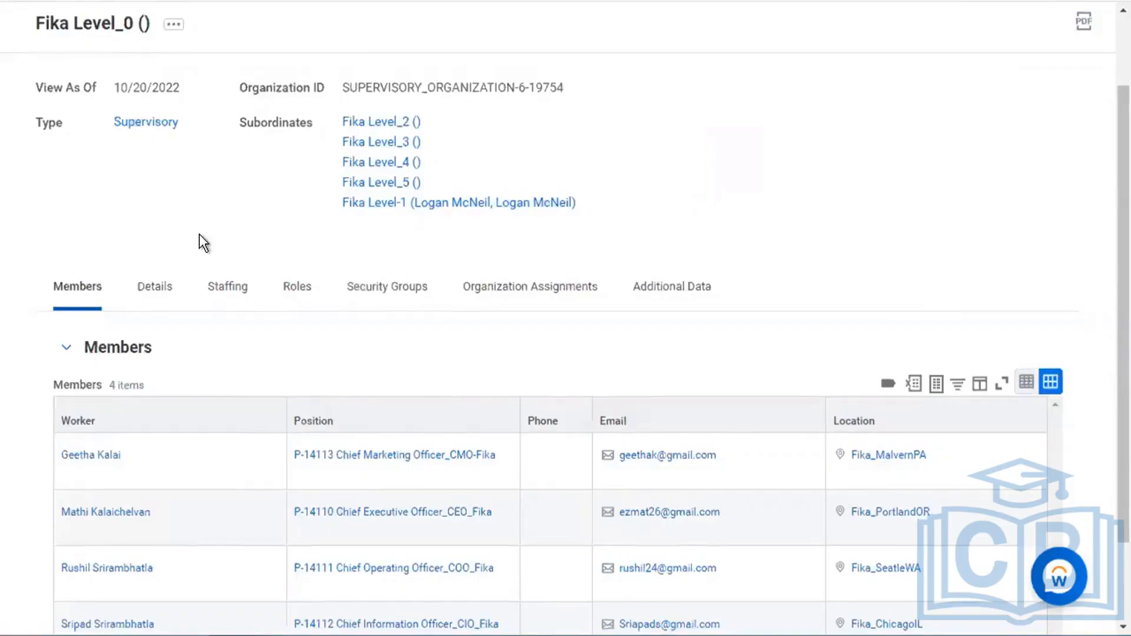
scroll(199, 234, "down", 2)
- Start Job Change > Transfer, Promote or Change Job for the Chief Marketing Officer
mouse_move(131, 354)
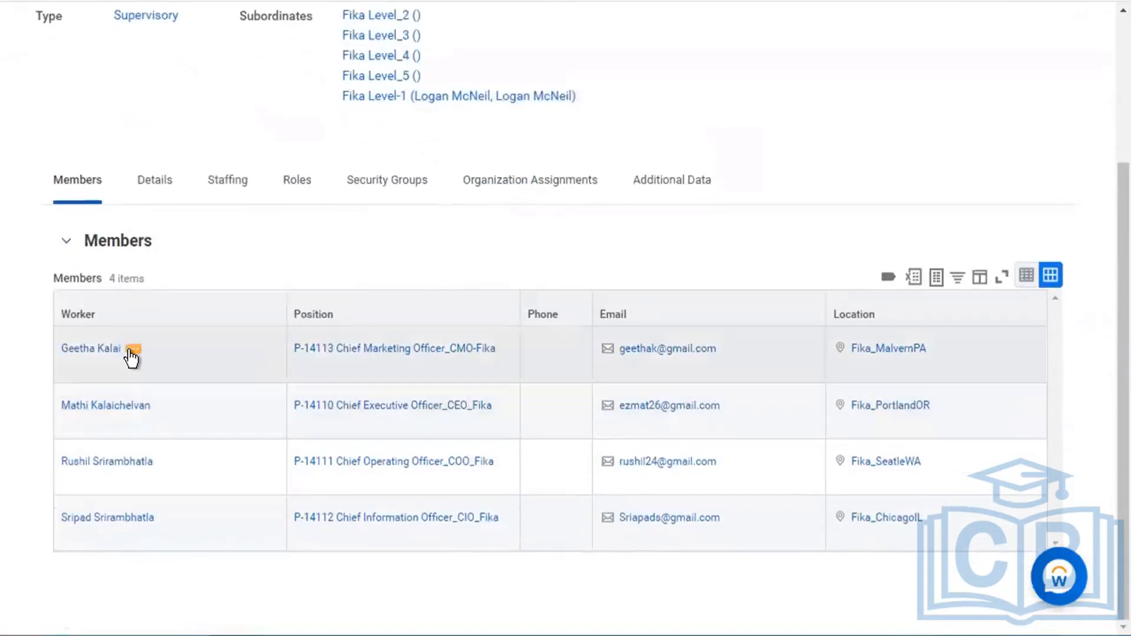
left_click(132, 352)
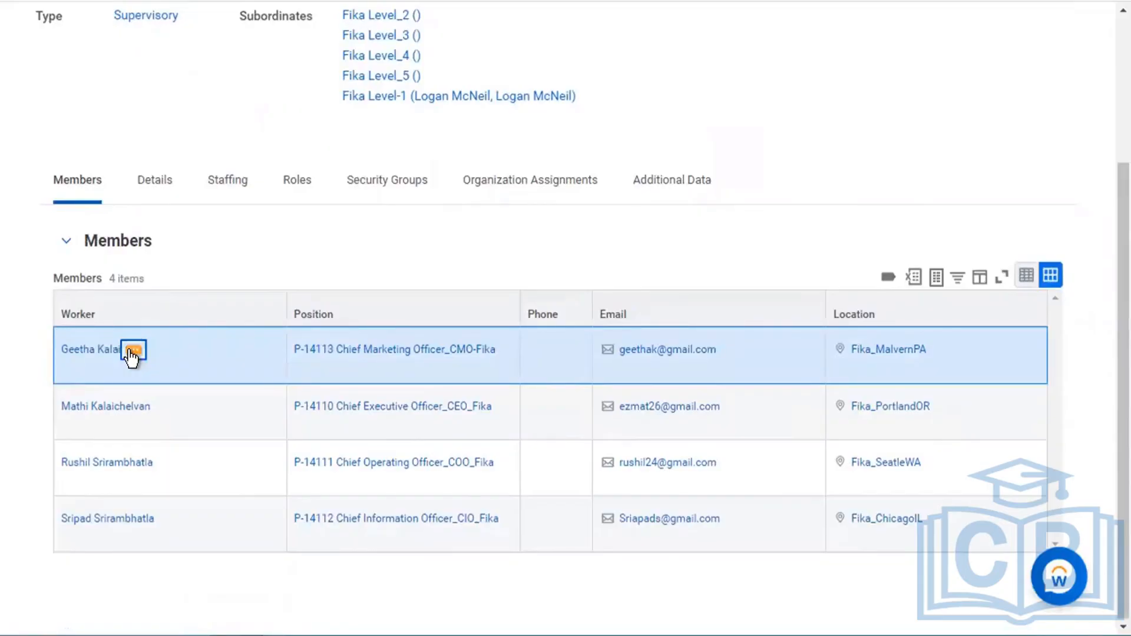
left_click(132, 352)
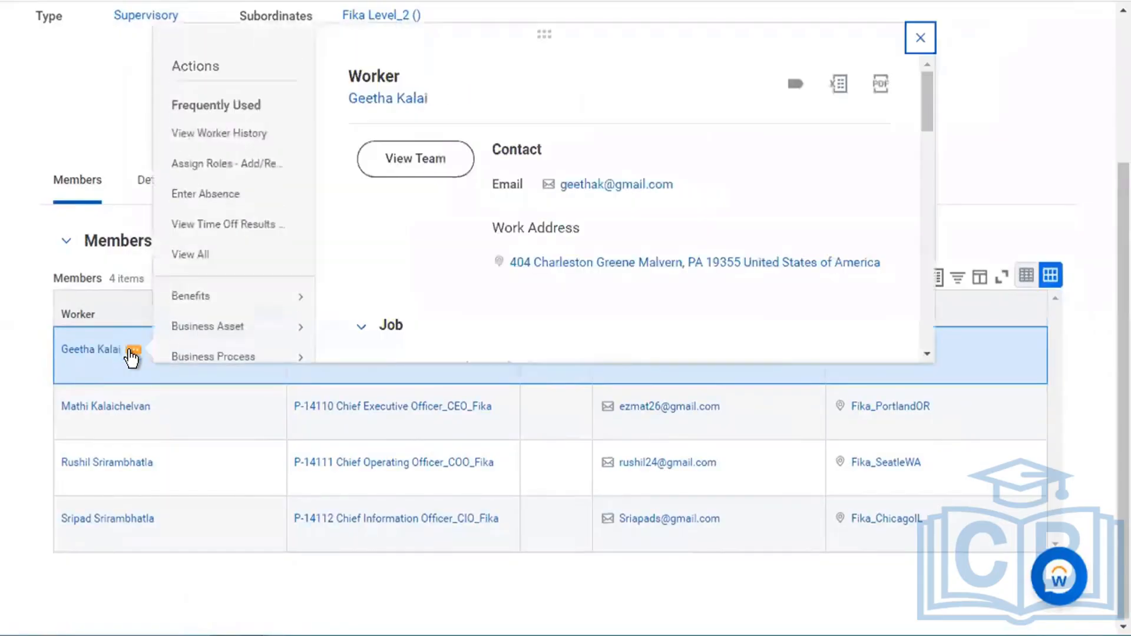
mouse_move(236, 303)
scroll(237, 303, "down", 5)
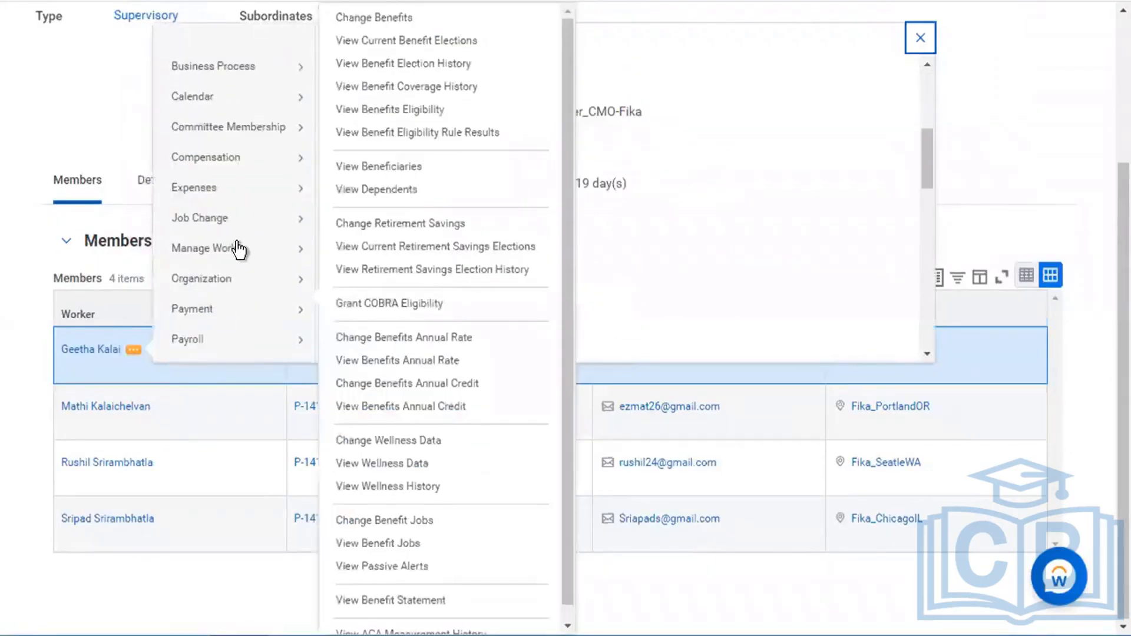
mouse_move(245, 218)
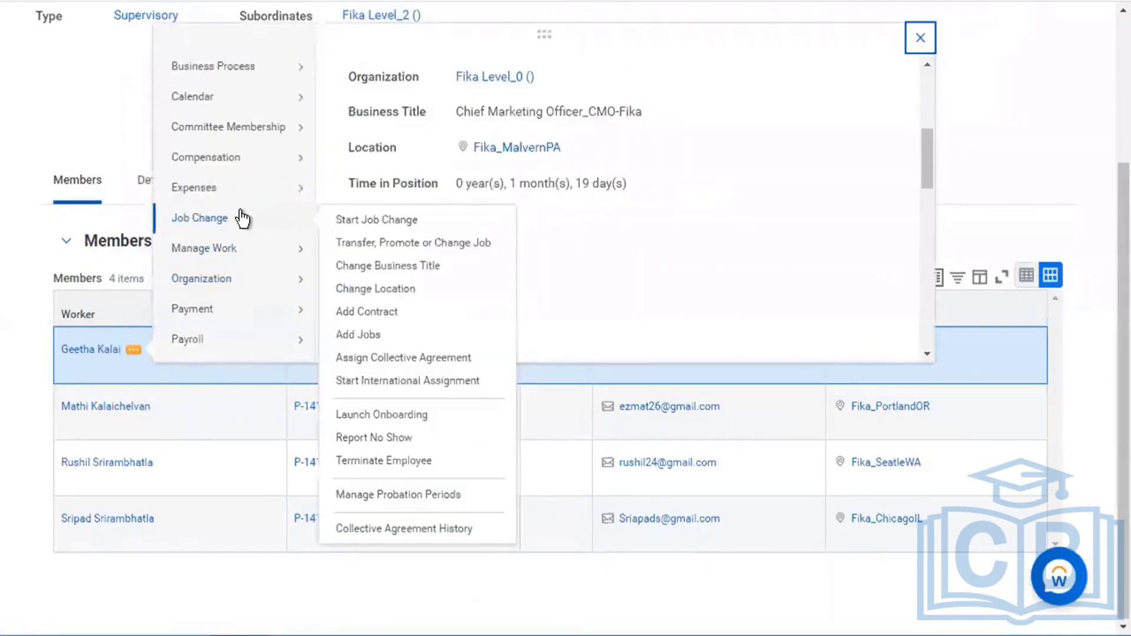
left_click(448, 244)
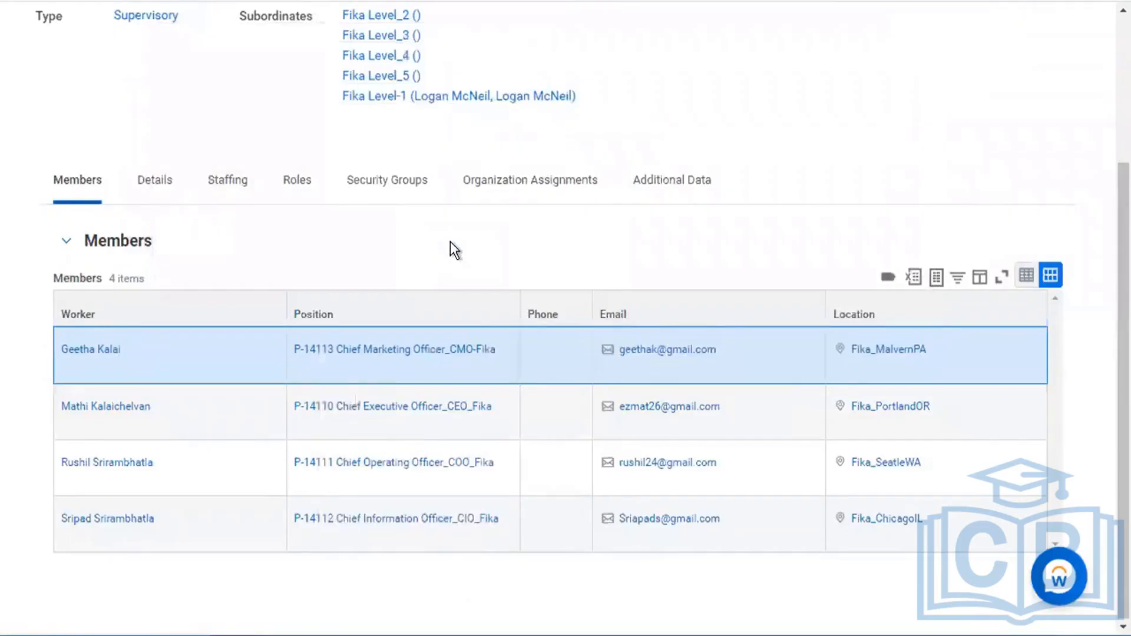
scroll(450, 241, "down", 1)
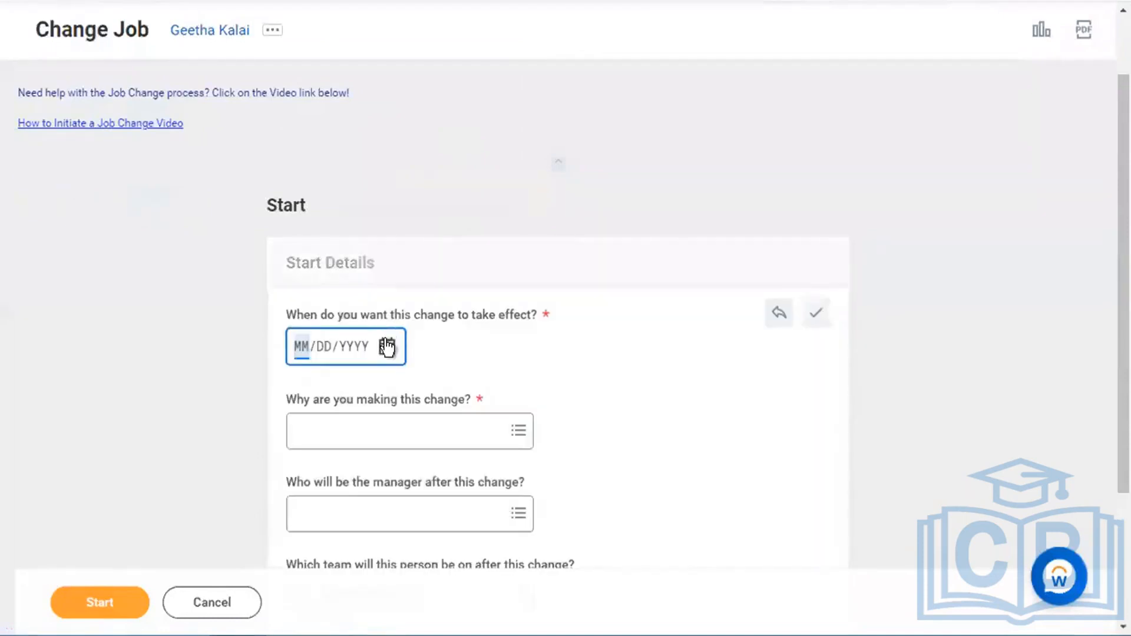
left_click(387, 346)
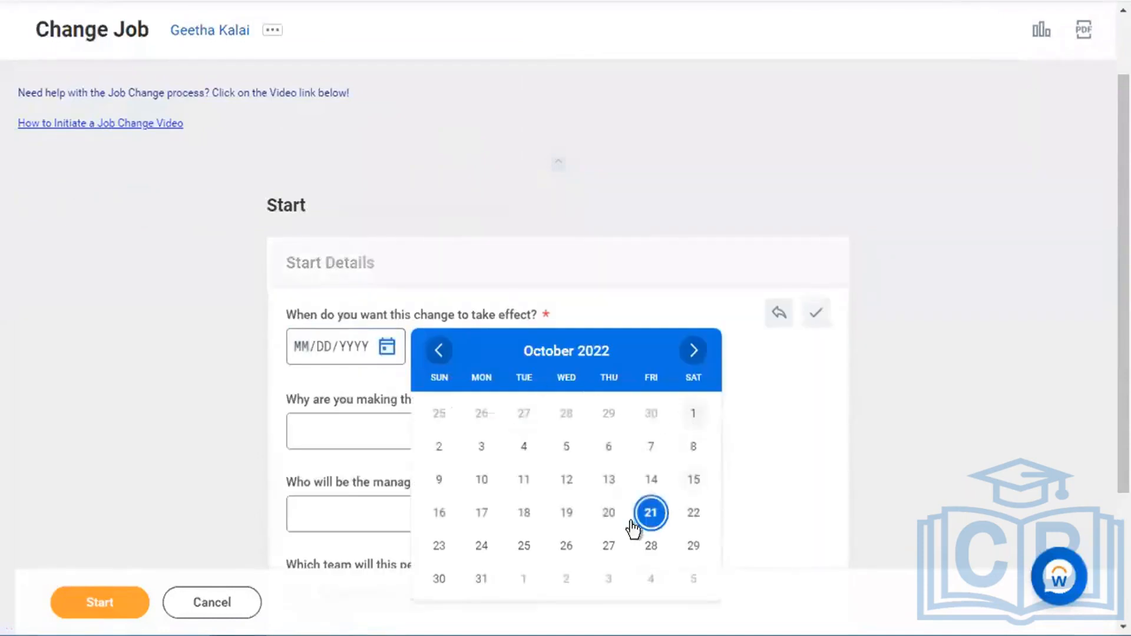
- Set effective date 10/19/2022 and reason Transfer > Move to another Manager
left_click(566, 513)
left_click(427, 432)
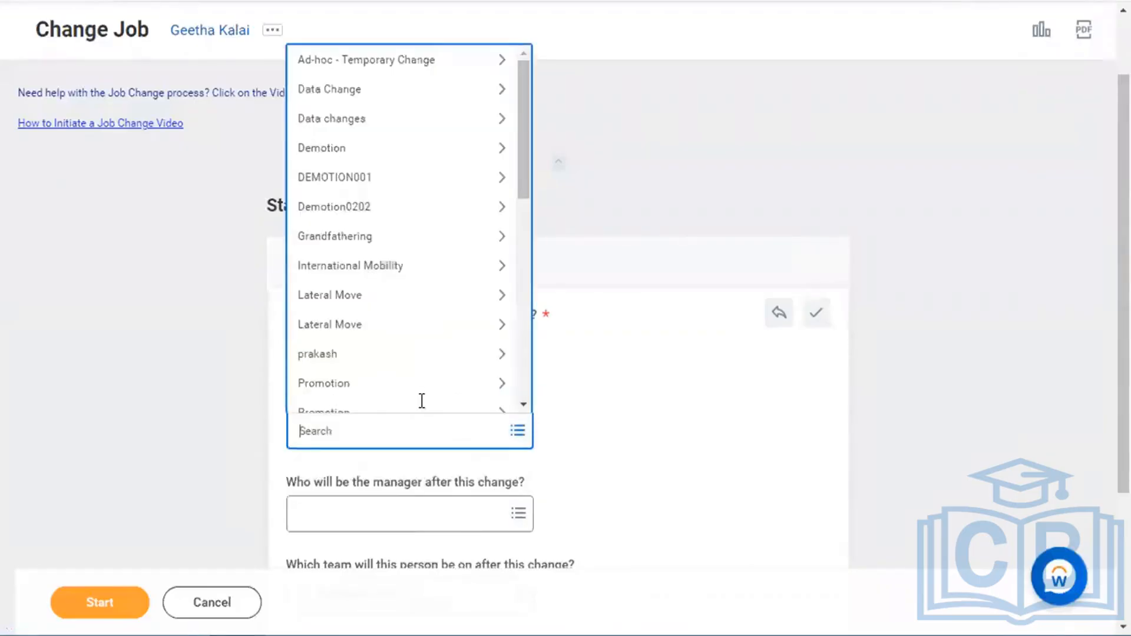
scroll(412, 353, "down", 3)
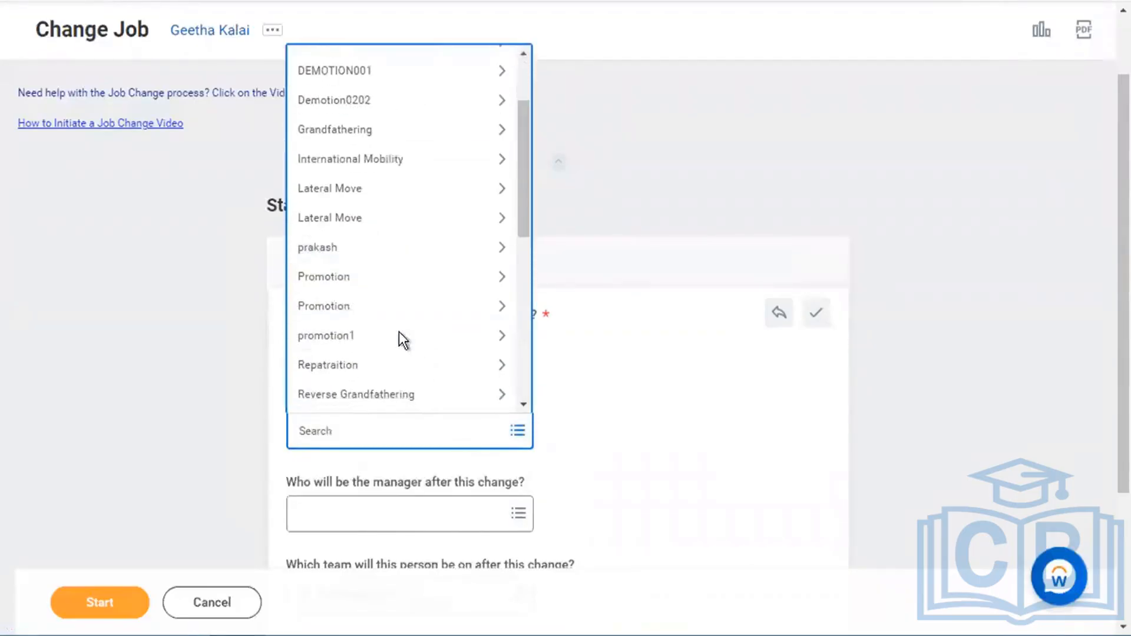
scroll(408, 293, "down", 5)
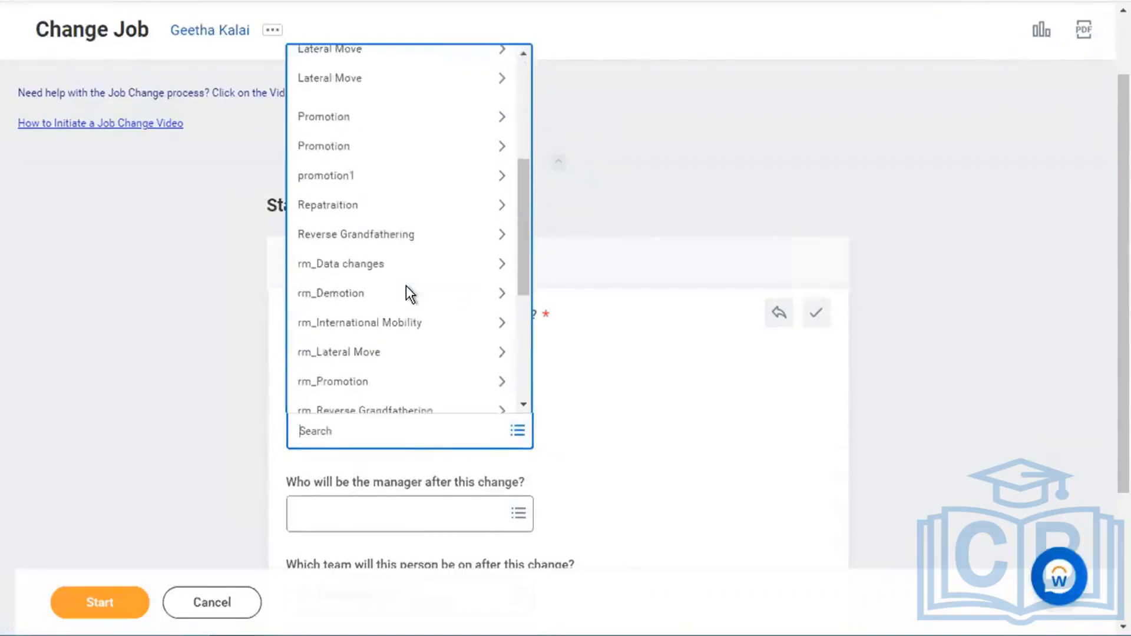
scroll(408, 293, "up", 1)
scroll(408, 293, "down", 6)
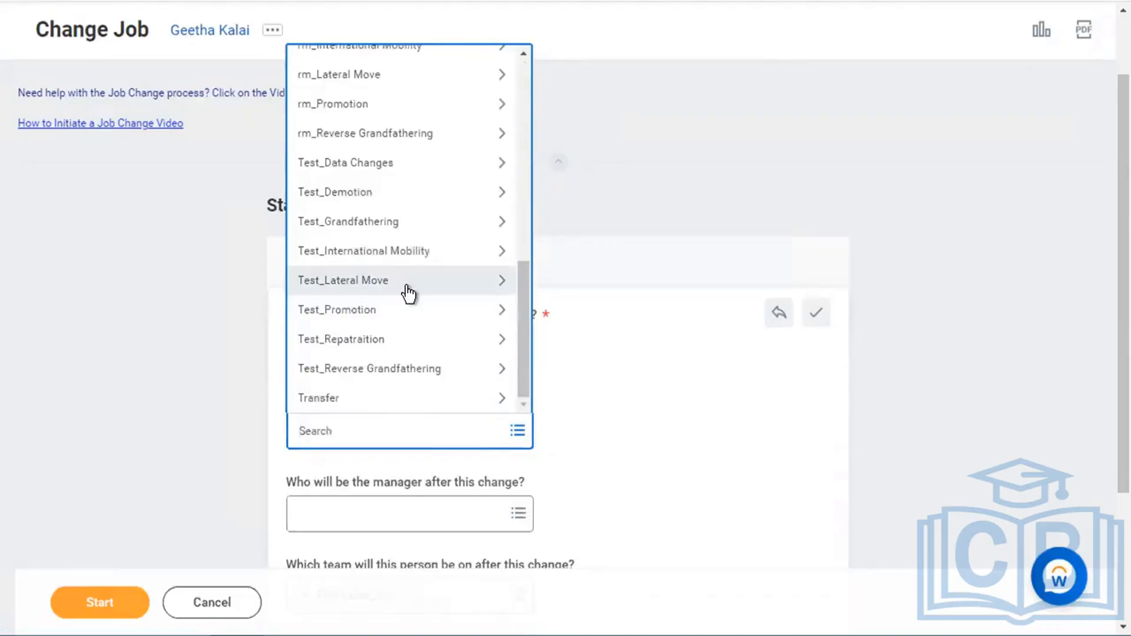
left_click(412, 398)
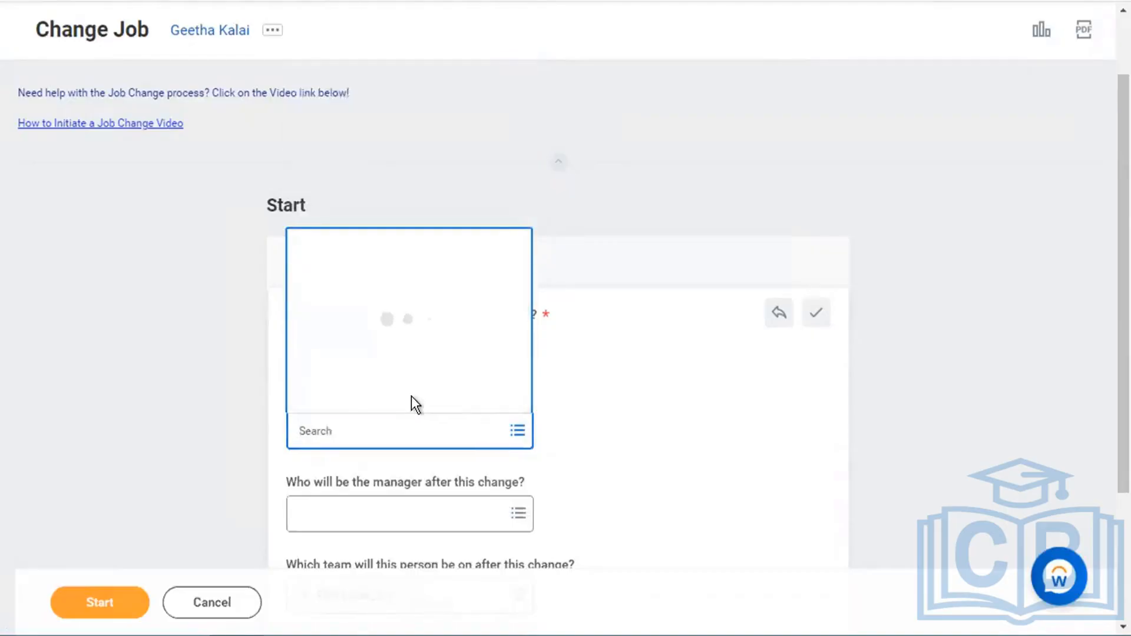
left_click(376, 406)
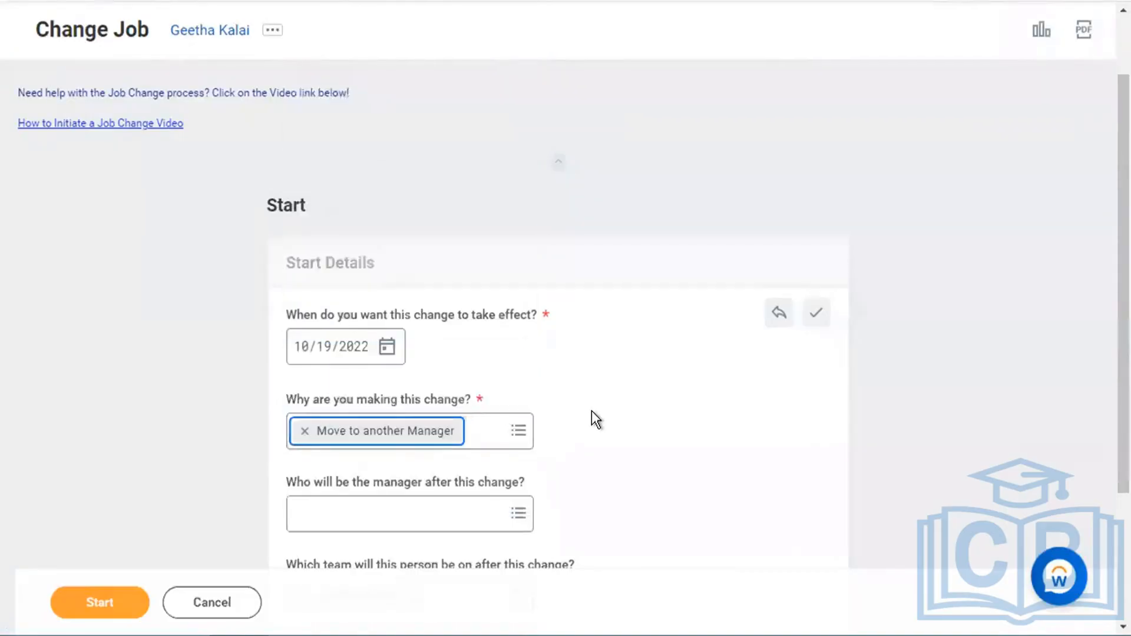
- Search managers for 'fika level 1' without choosing one, then cancel and discard the job change
scroll(591, 411, "down", 3)
left_click(460, 321)
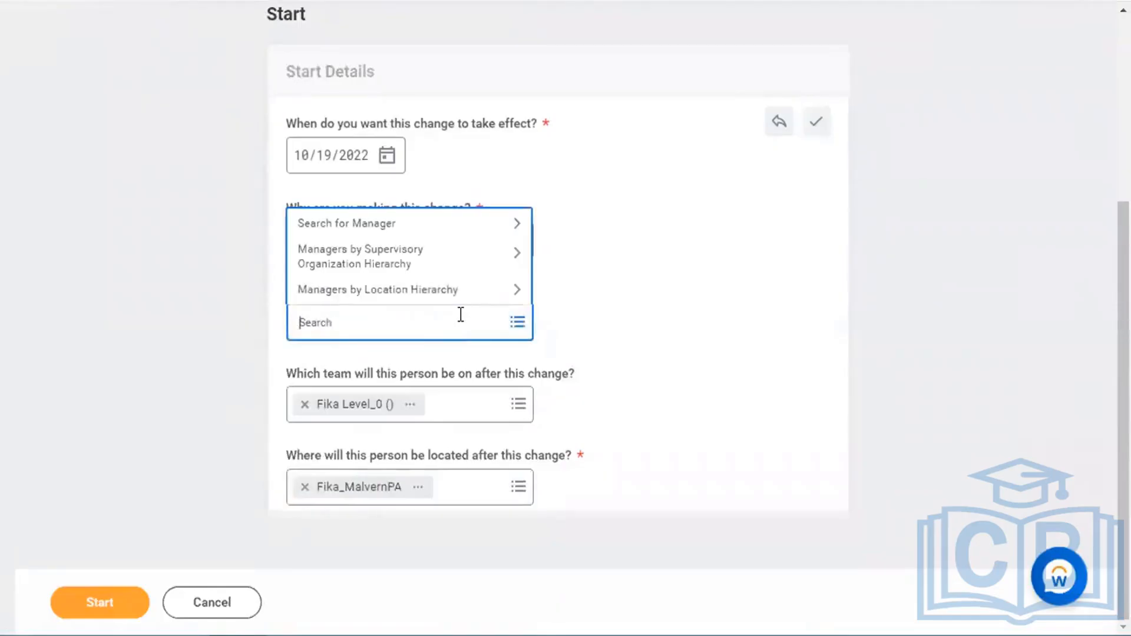
type("fika level 1")
key("Return")
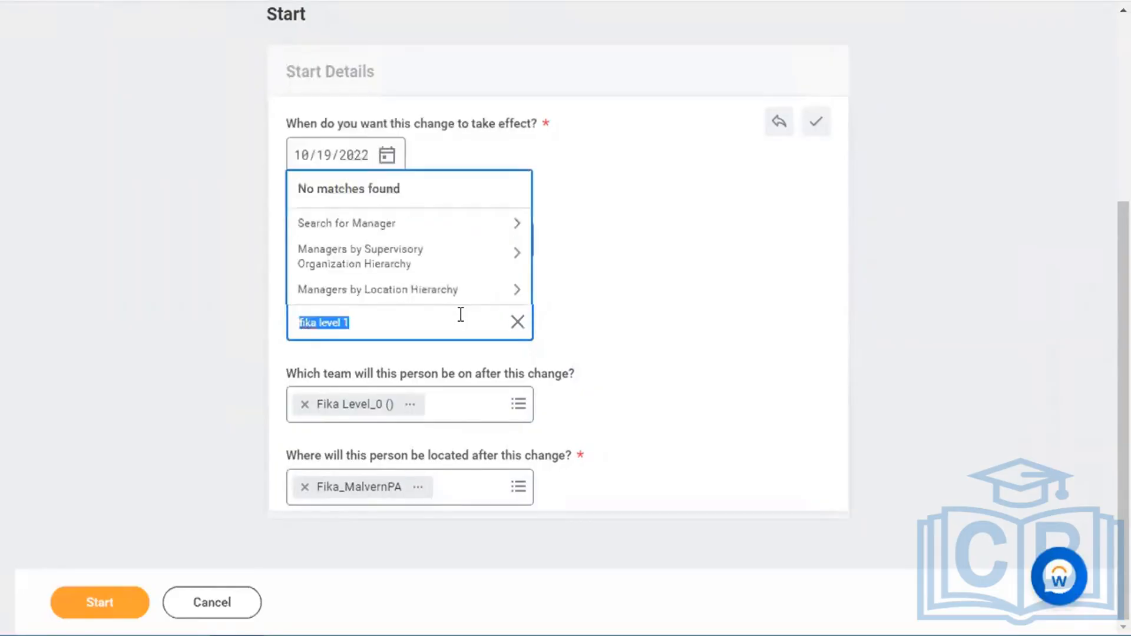
left_click(646, 347)
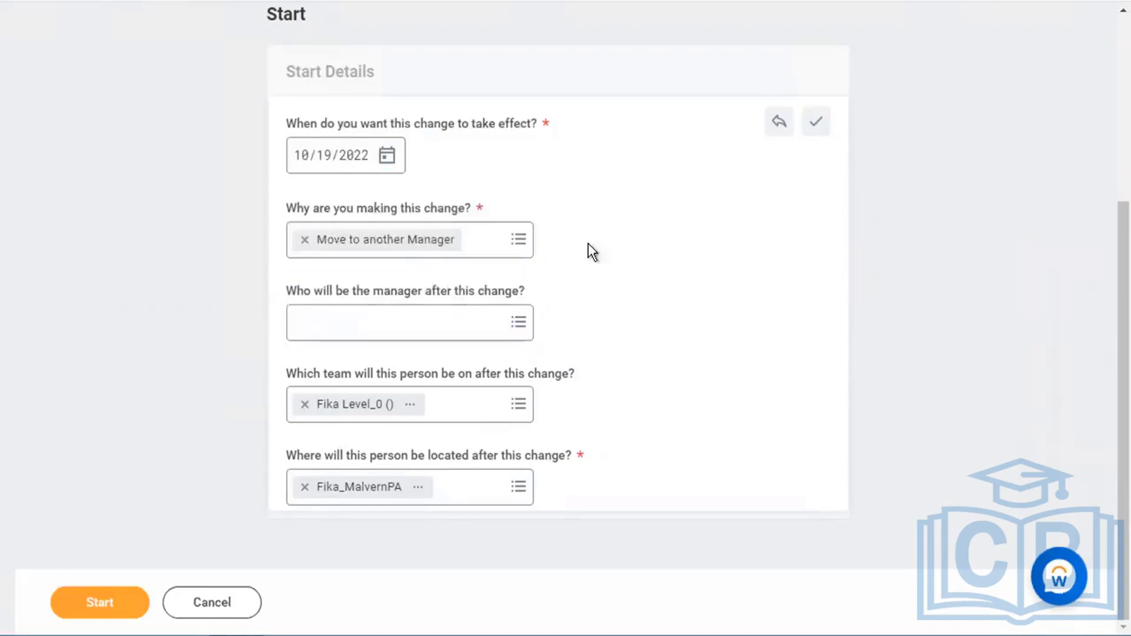
left_click(246, 611)
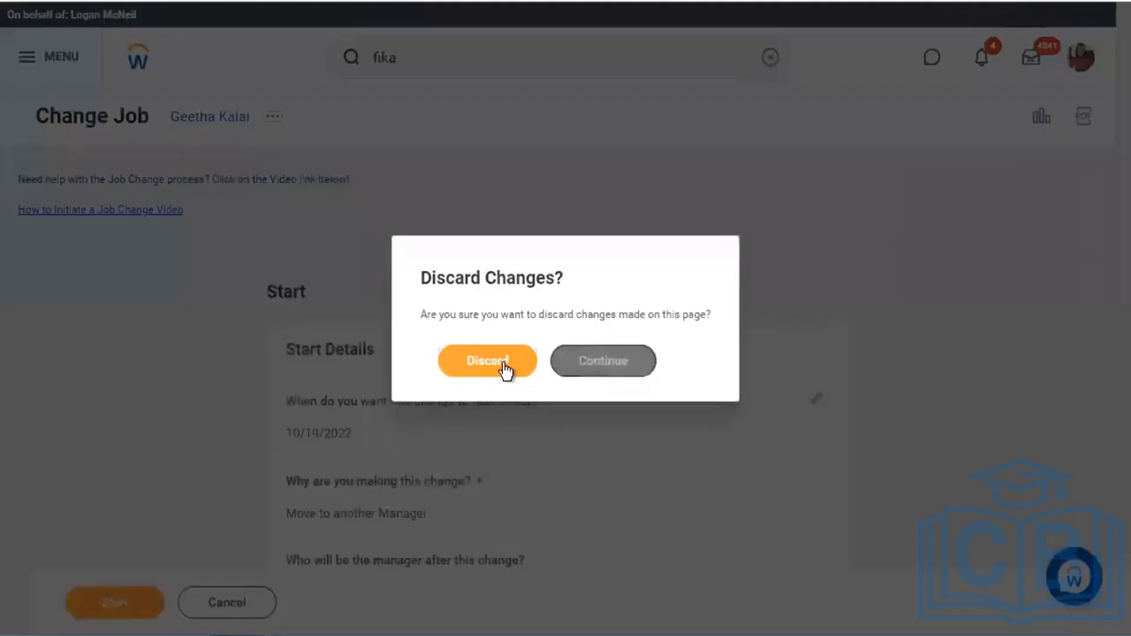
left_click(504, 369)
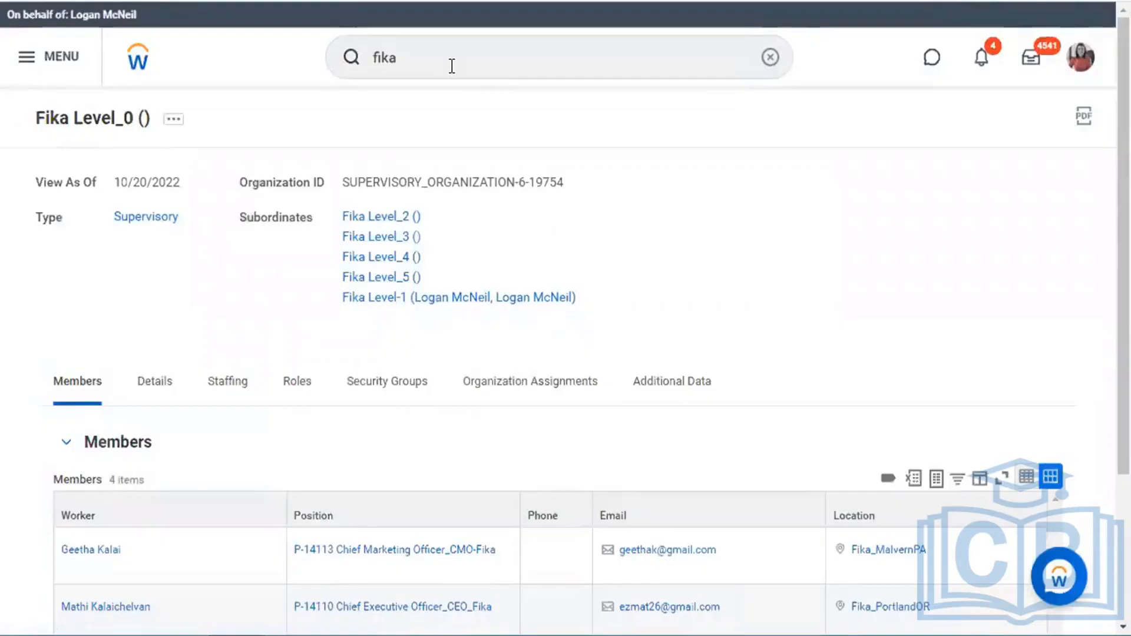
- Open Fika Level-1 and expand its details showing two members, then leave full screen
left_click(491, 305)
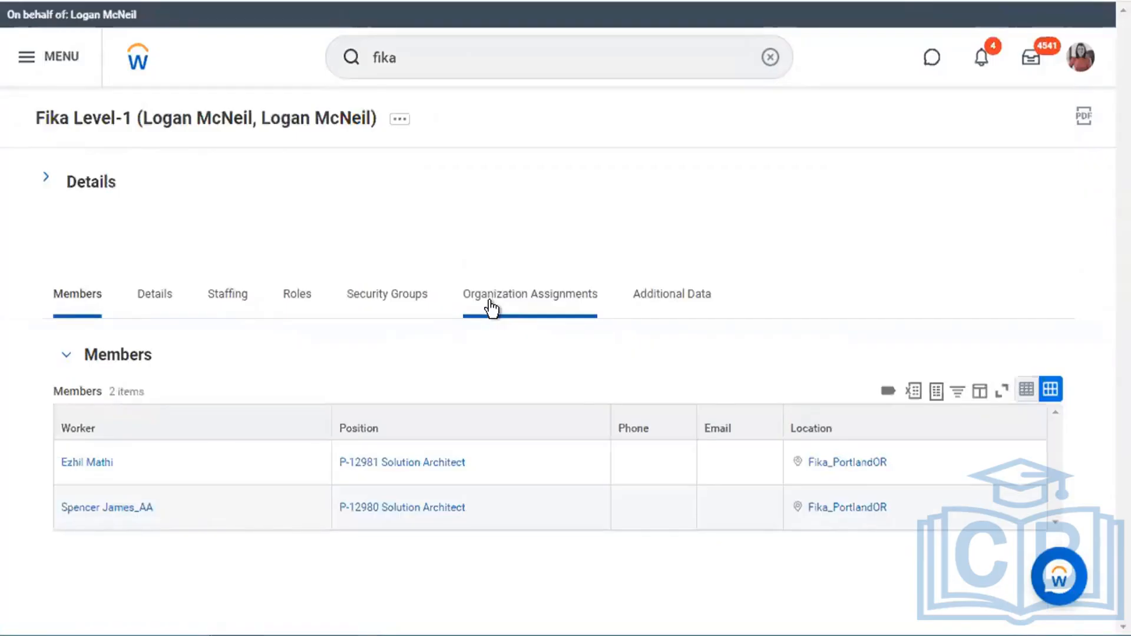
left_click(45, 180)
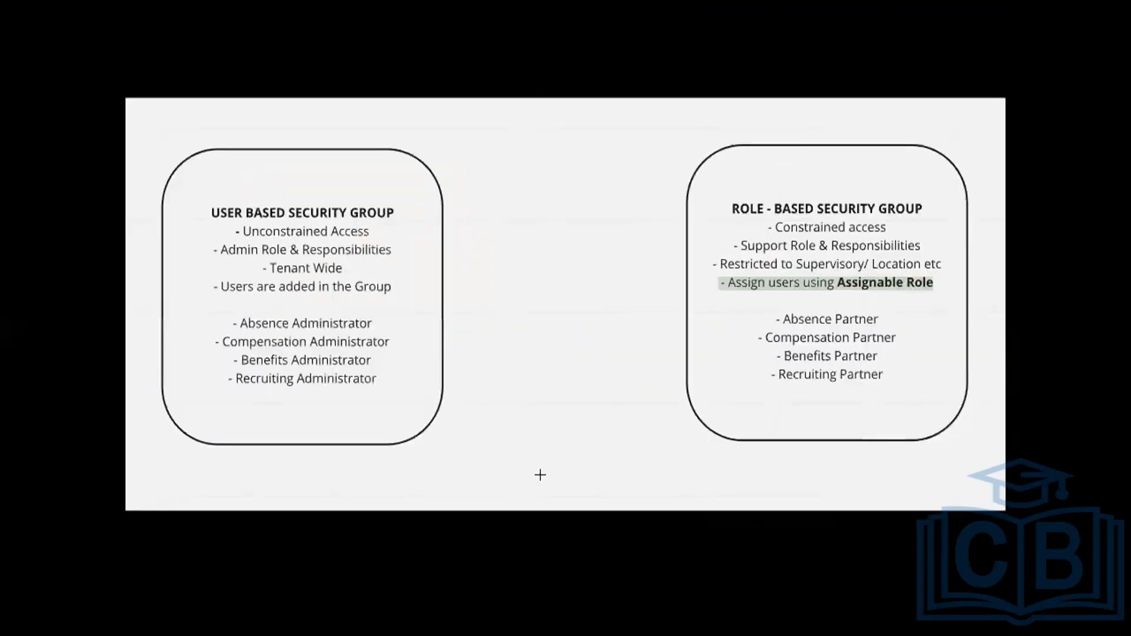
key("ctrl+Left")
- In Chrome, exit the slideshow and search 'whiteboard' in a new tab
left_click(568, 628)
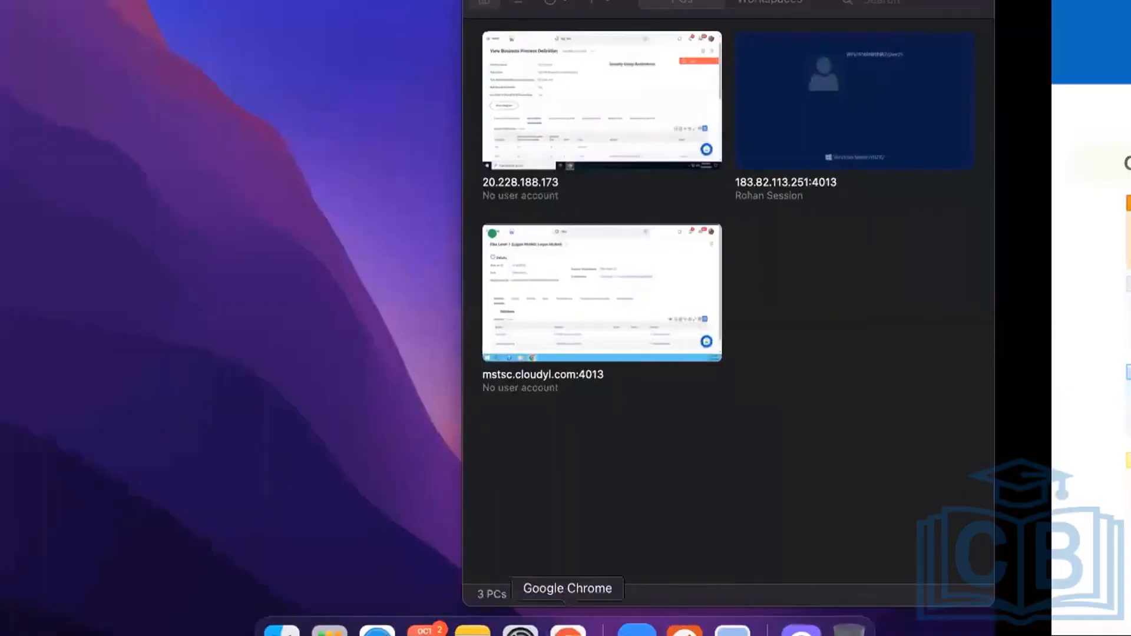
key("Escape")
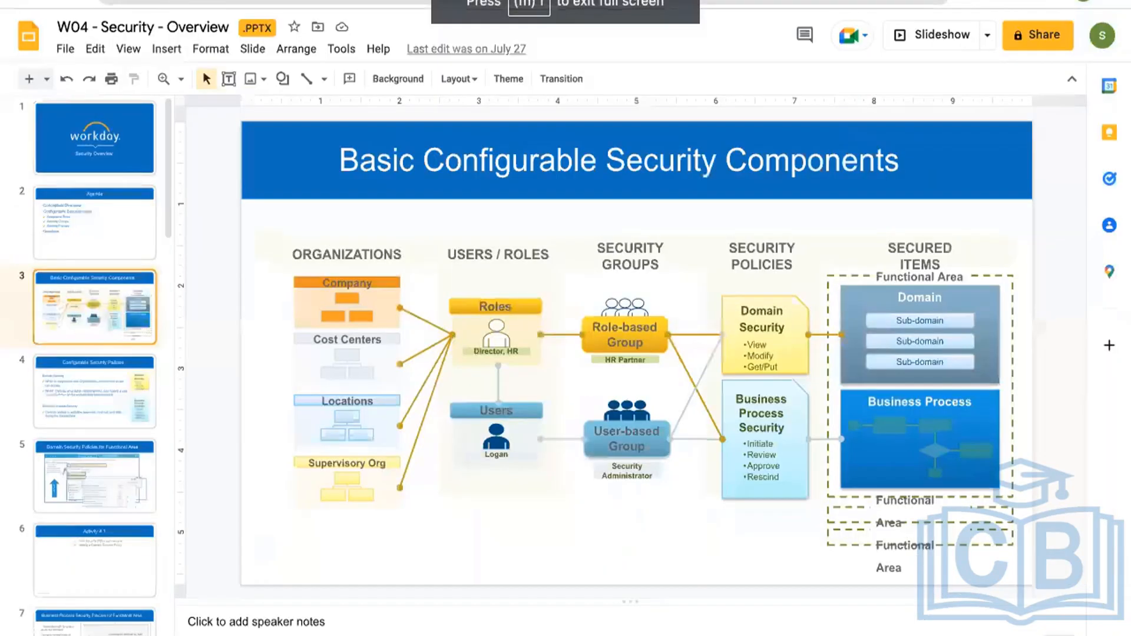
key("super+t")
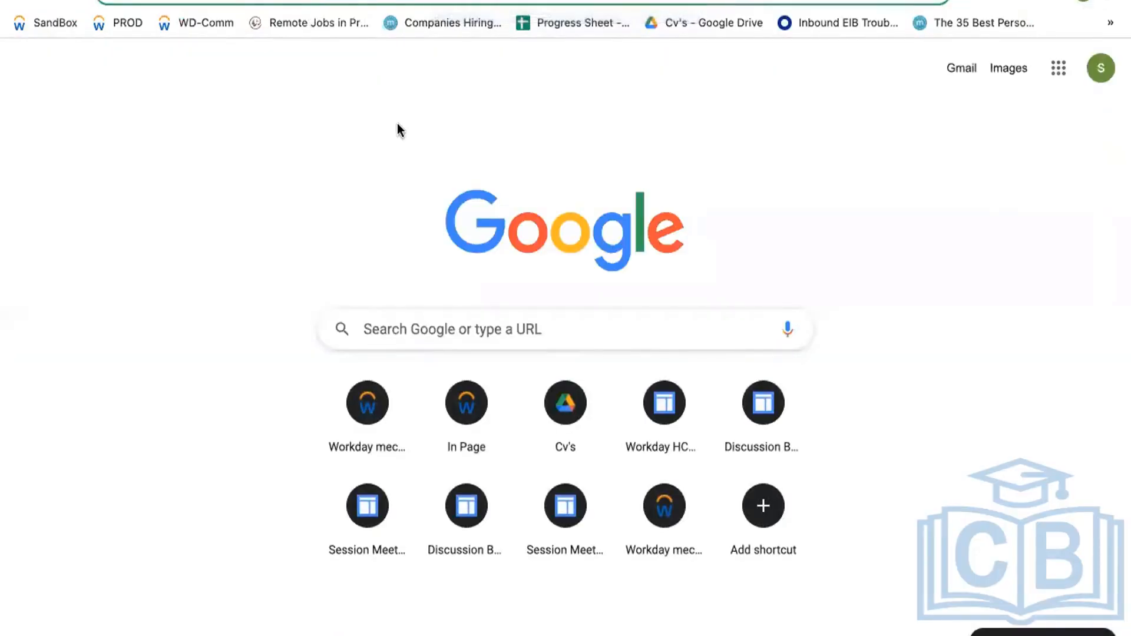
type("whiteboard")
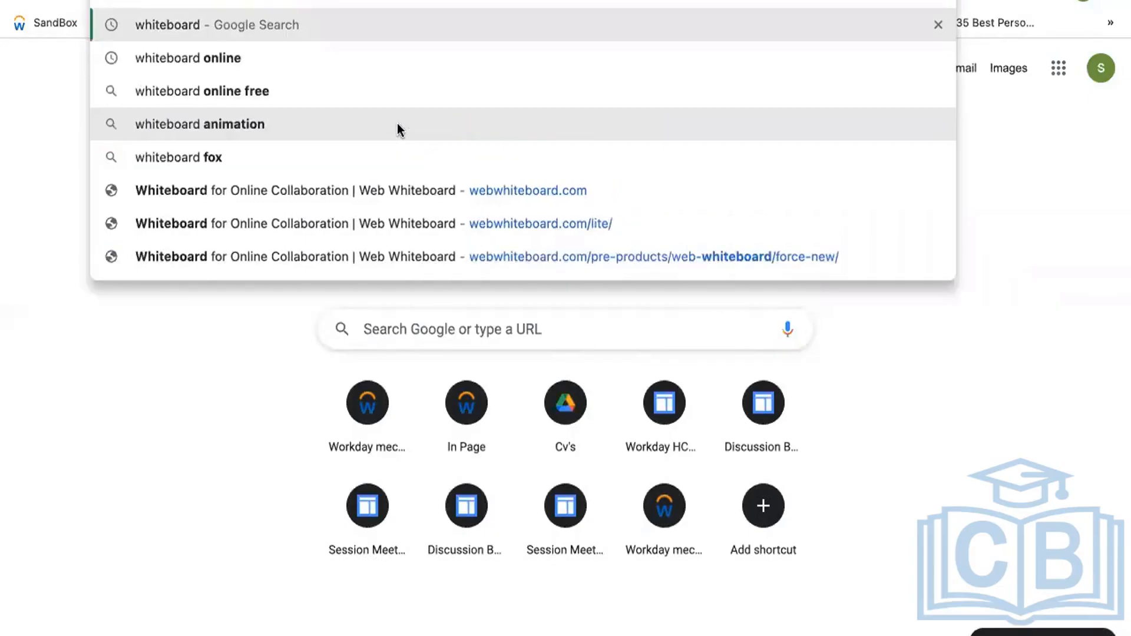
key("Return")
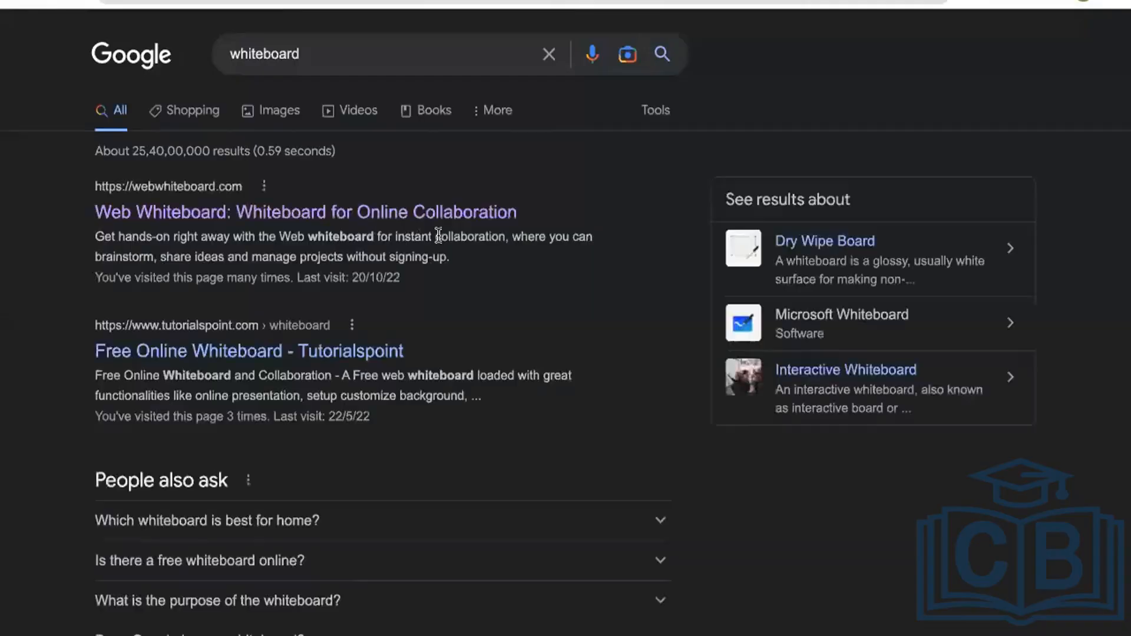
- Open the Web Whiteboard result, create a new board instead of the locked one, and start it blank
left_click(383, 215)
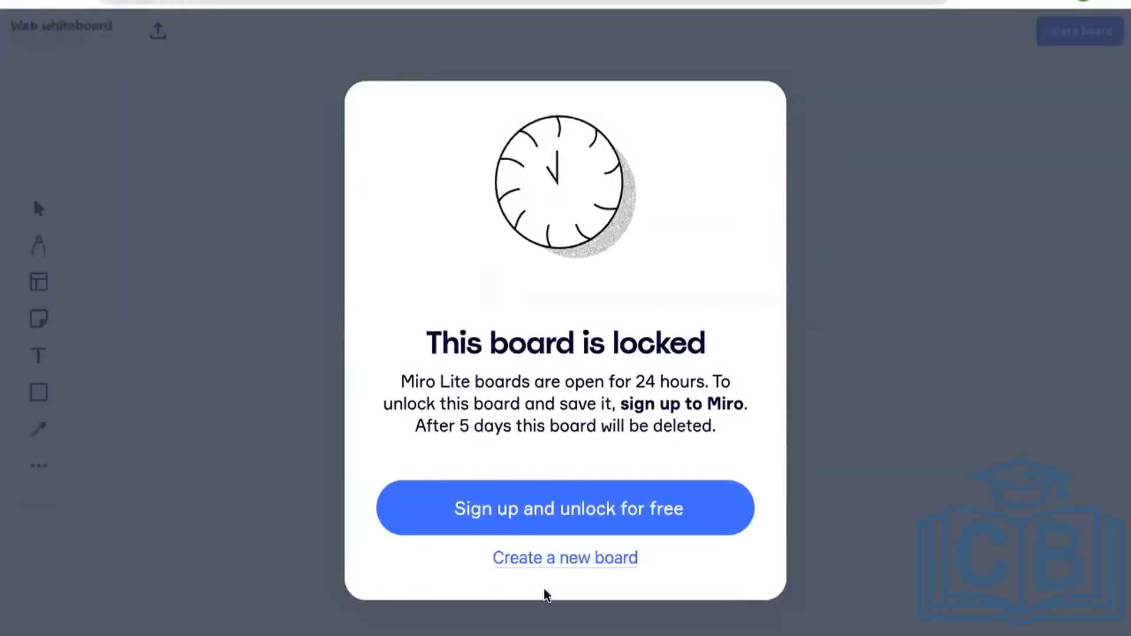
left_click(566, 558)
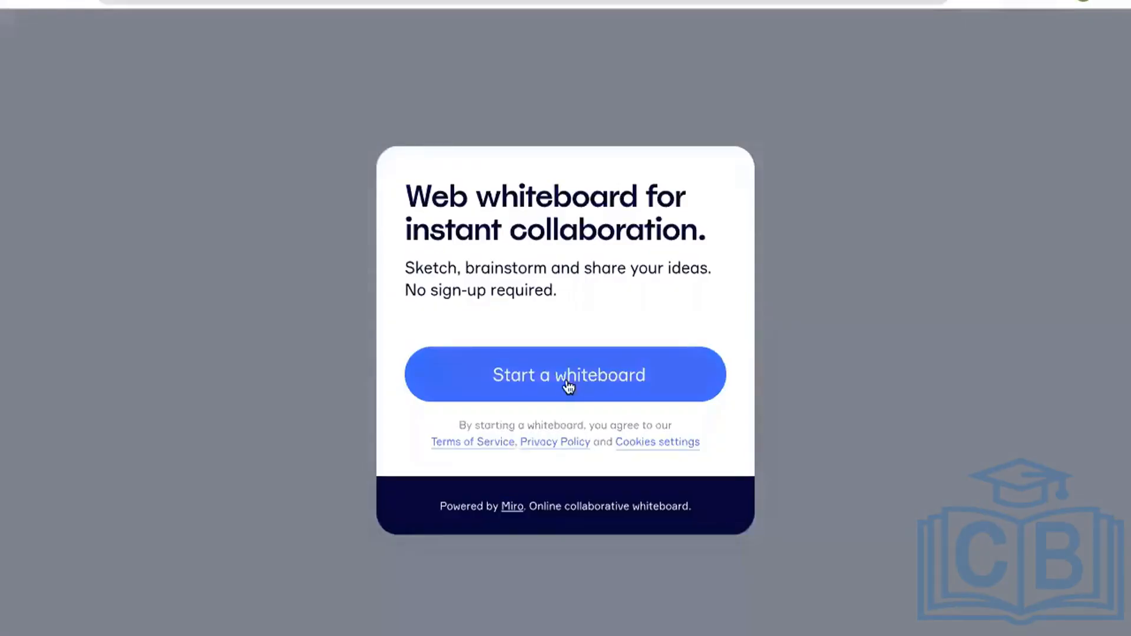
left_click(566, 384)
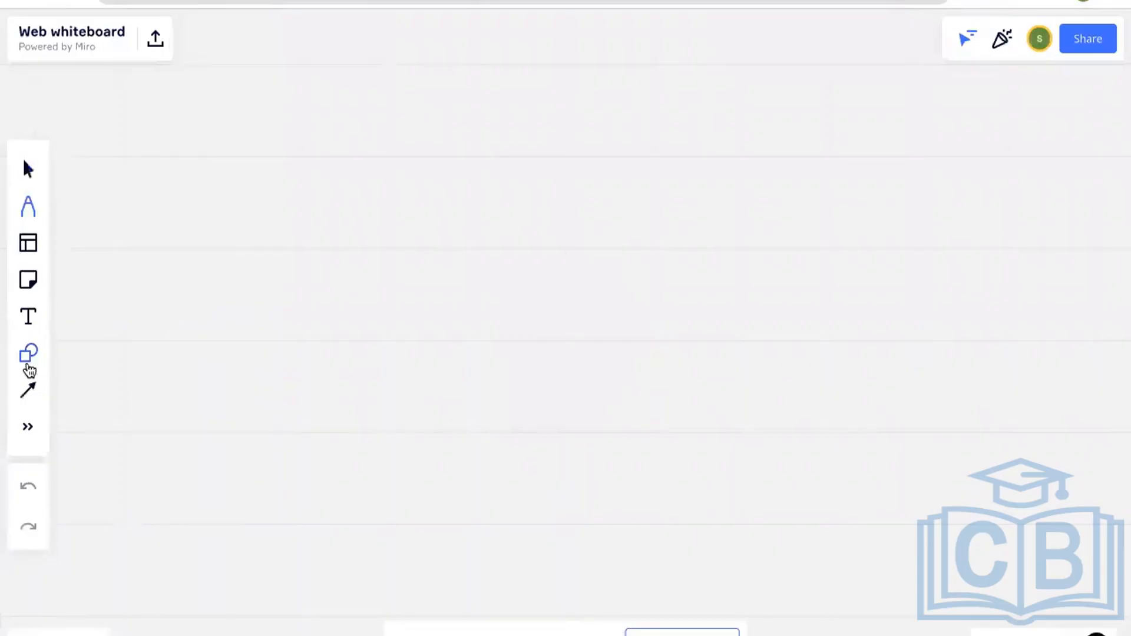
- Draw a circle near the top of the board
left_click(28, 354)
left_click(159, 295)
mouse_move(491, 110)
left_mouse_down()
mouse_move(599, 242)
mouse_move(634, 250)
left_mouse_up()
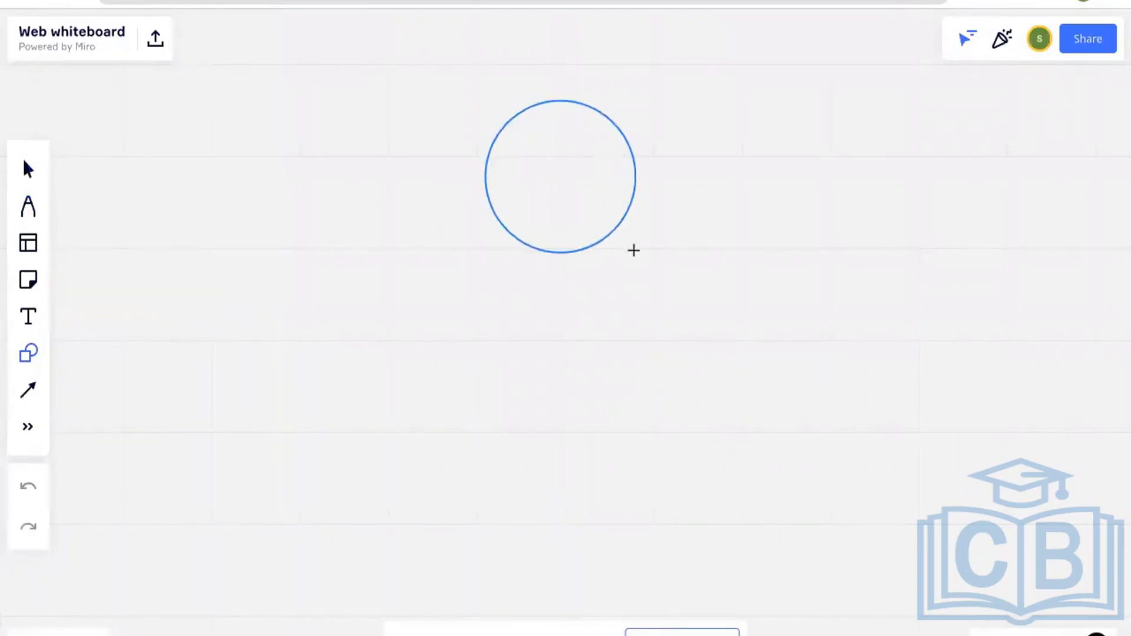
- Draw a rounded rectangle beneath the circle and duplicate it into a row of five
left_click(28, 354)
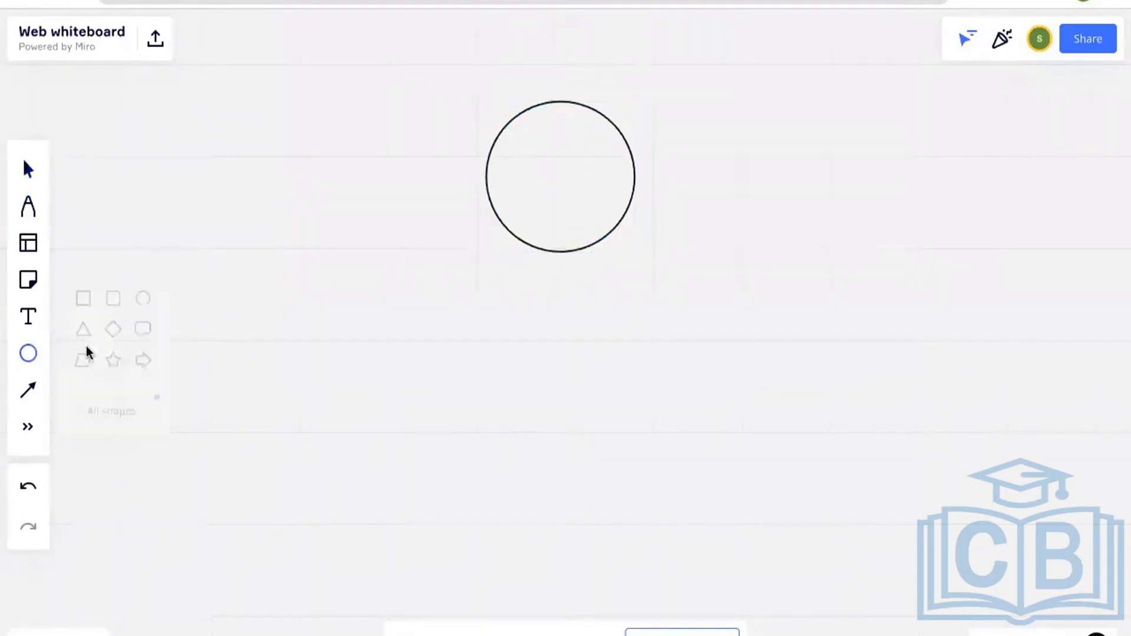
left_click(123, 289)
left_click_drag(260, 323, 365, 417)
key("Escape")
left_click(329, 372)
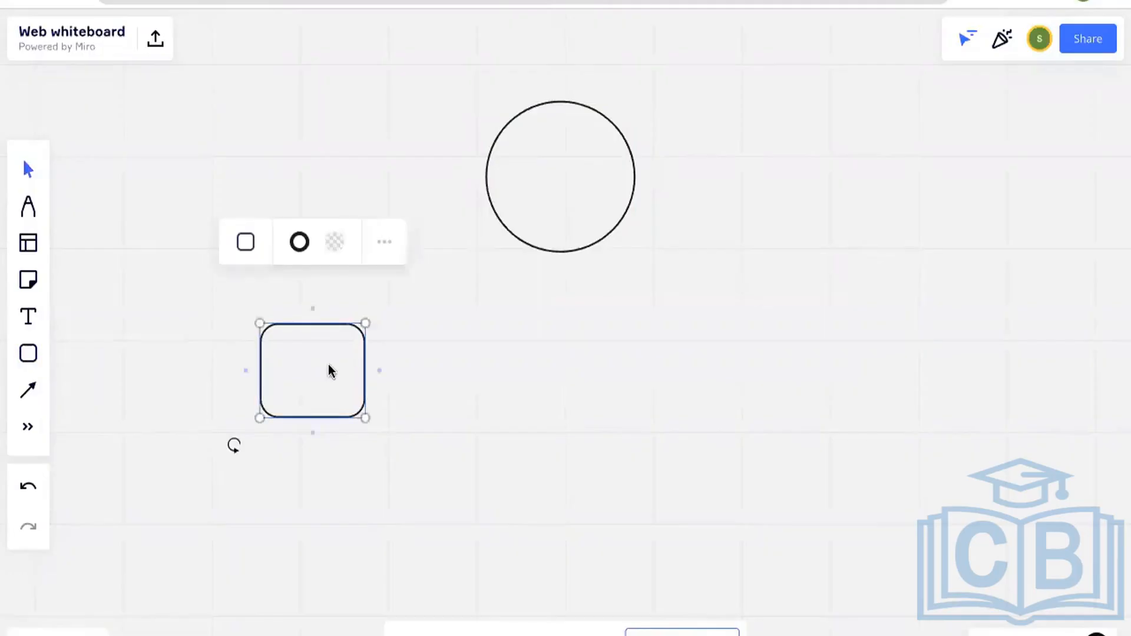
key("ctrl+d")
left_click_drag(328, 365, 602, 364)
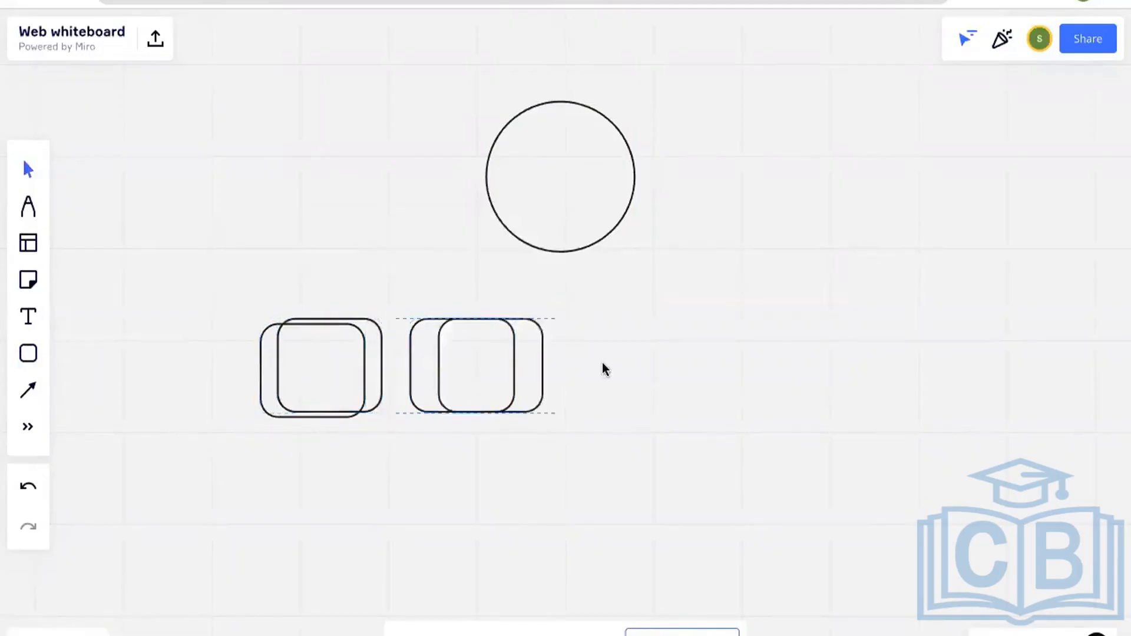
left_click_drag(315, 369, 881, 366)
left_click(418, 368)
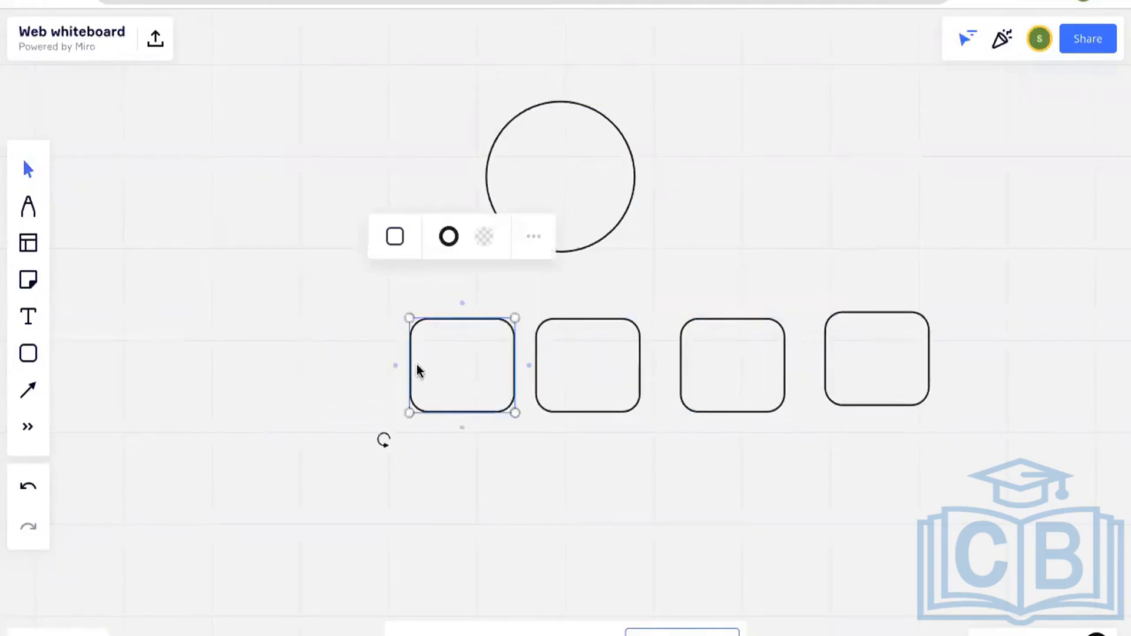
key("ctrl+c")
key("ctrl+v")
left_click_drag(462, 374, 349, 375)
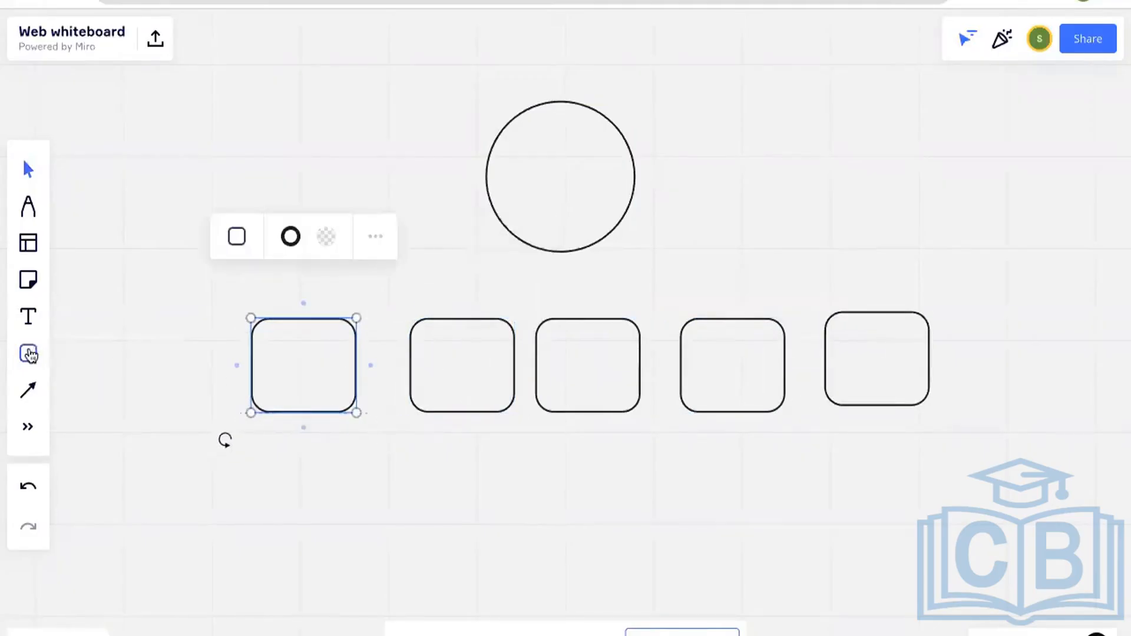
- Draw a diamond below the rectangles and place a copy beside it
left_click(29, 355)
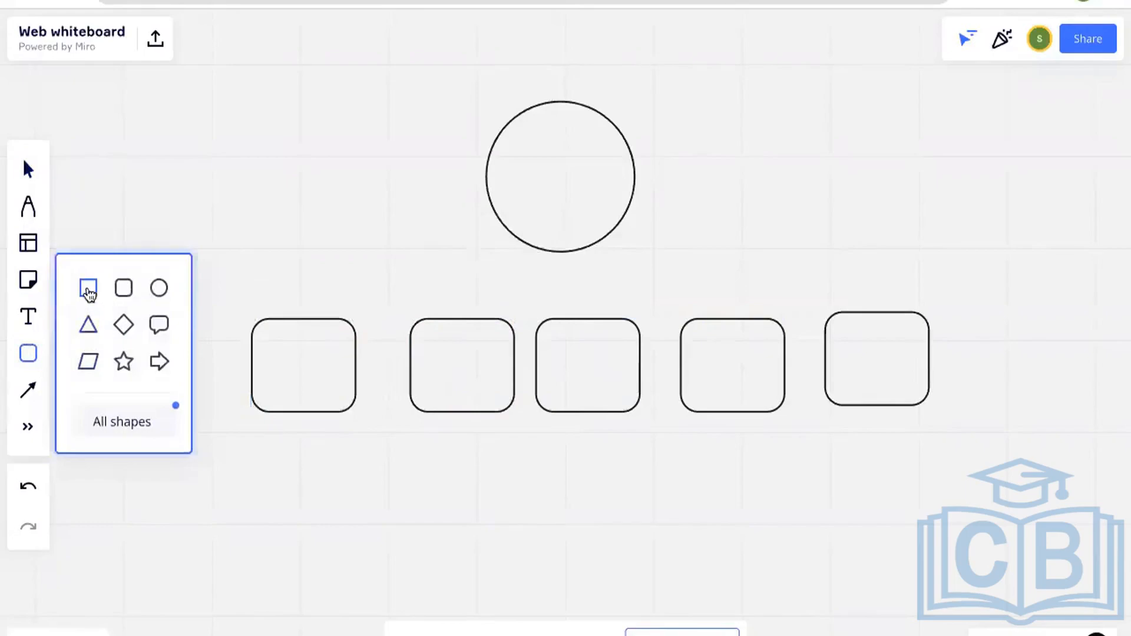
left_click(124, 326)
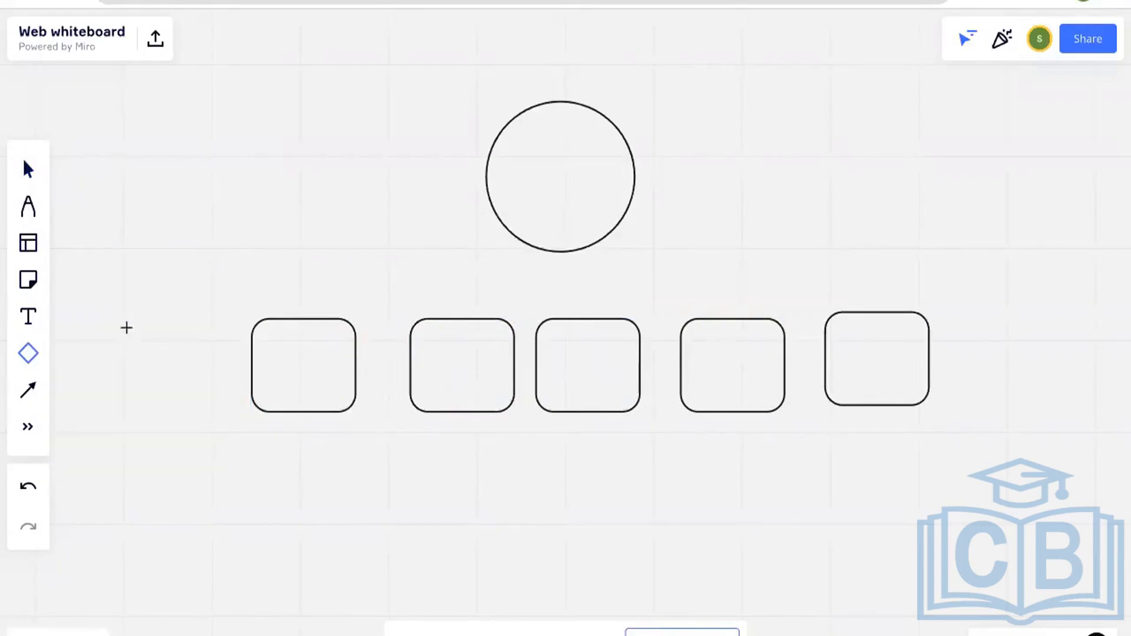
left_click_drag(247, 486, 379, 567)
left_click(459, 483)
left_click(325, 524)
key("super+c")
key("super+v")
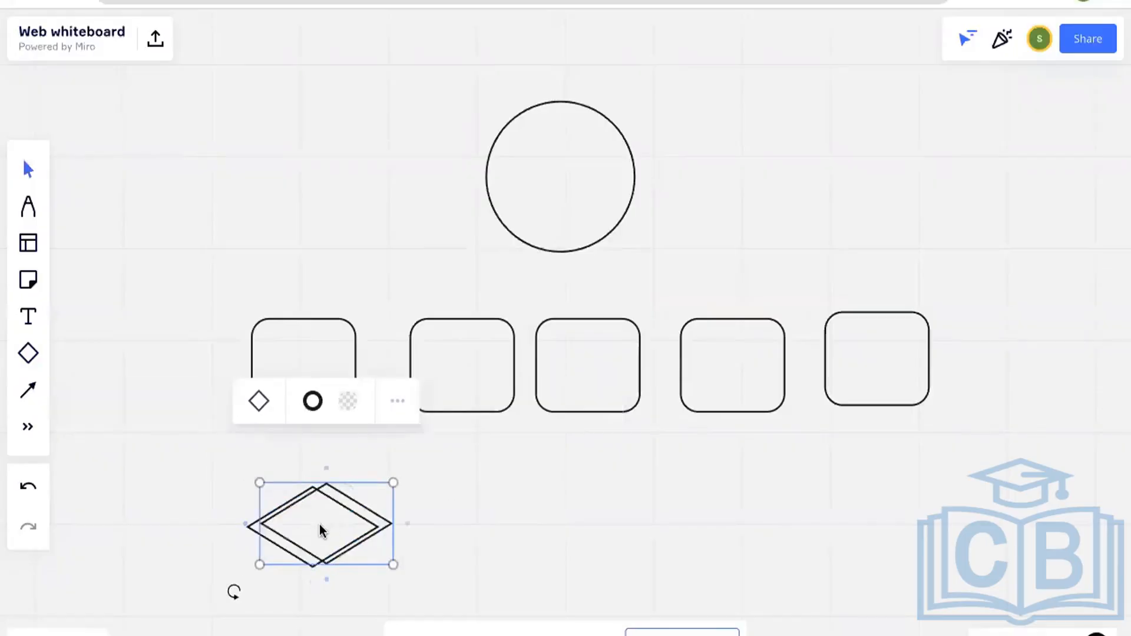
left_click_drag(318, 524, 487, 525)
left_click(407, 217)
left_click(621, 185)
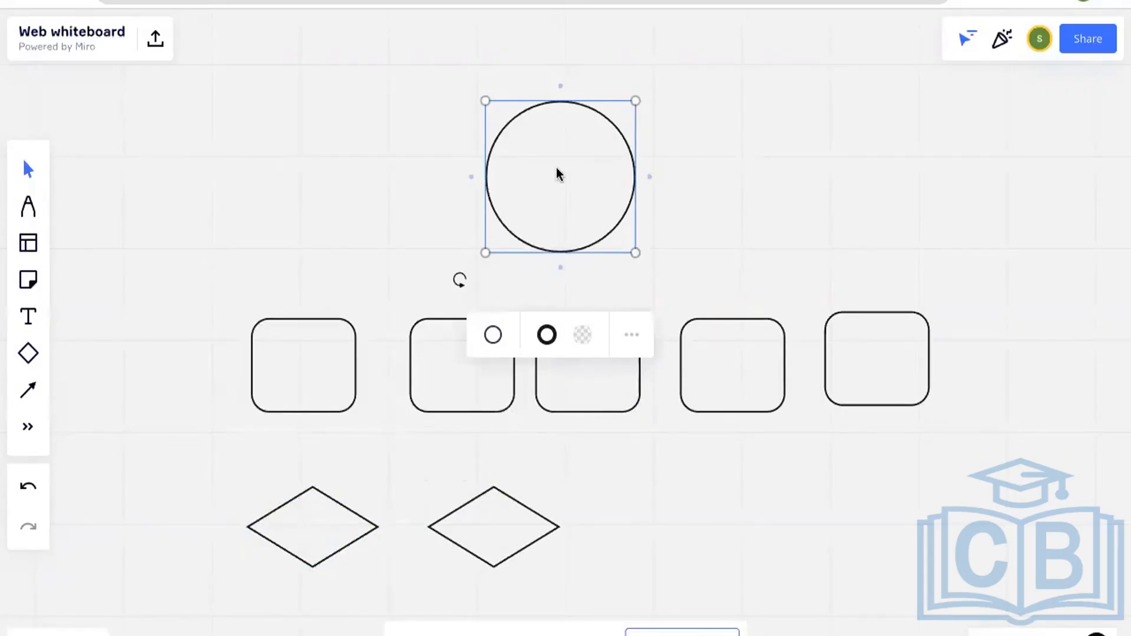
left_click(311, 355)
left_click(483, 377)
left_click(747, 393)
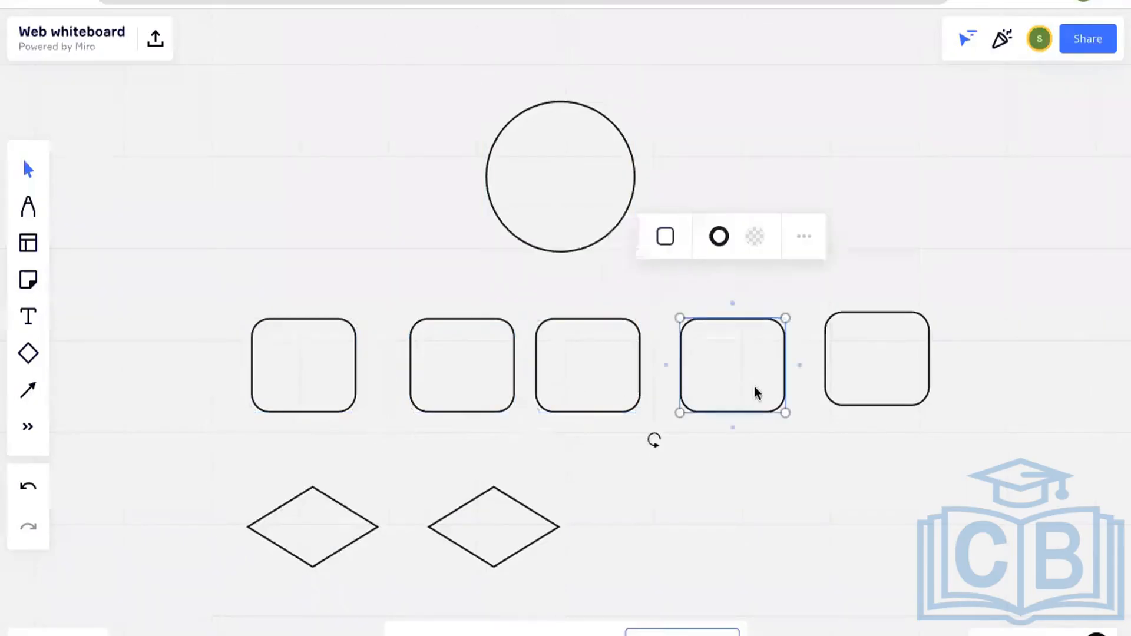
left_click(874, 391)
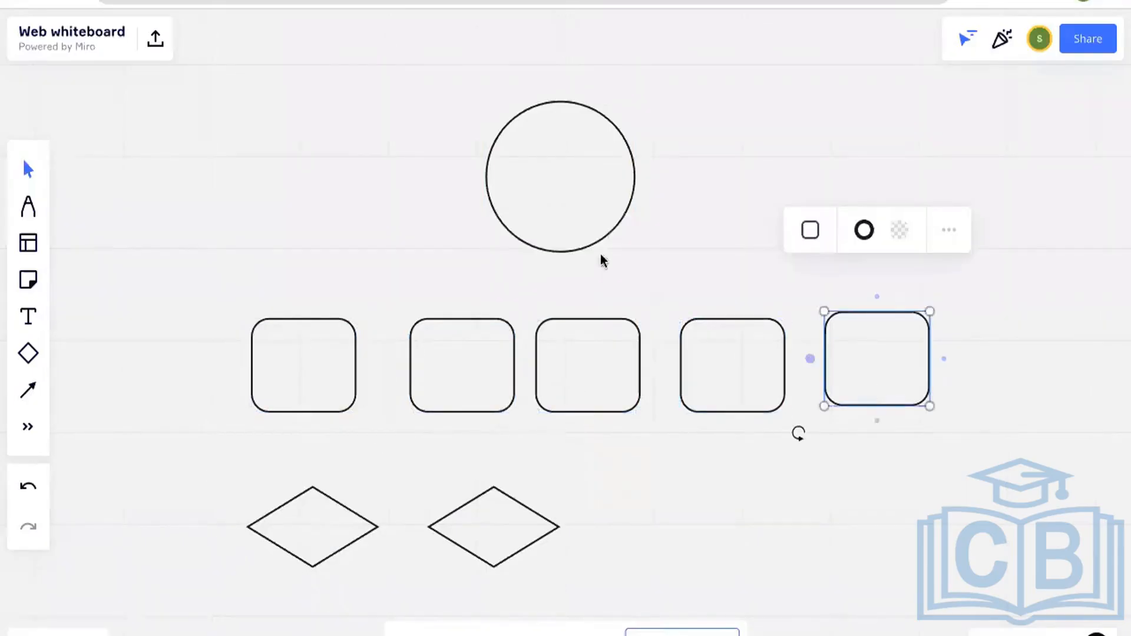
left_click(582, 185)
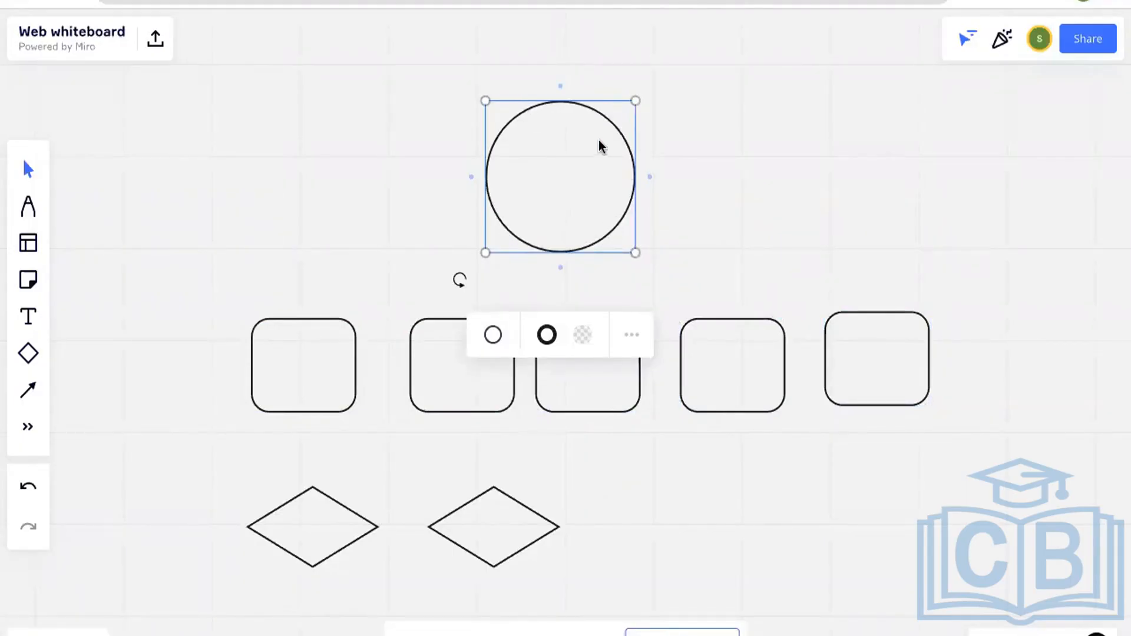
left_click(281, 387)
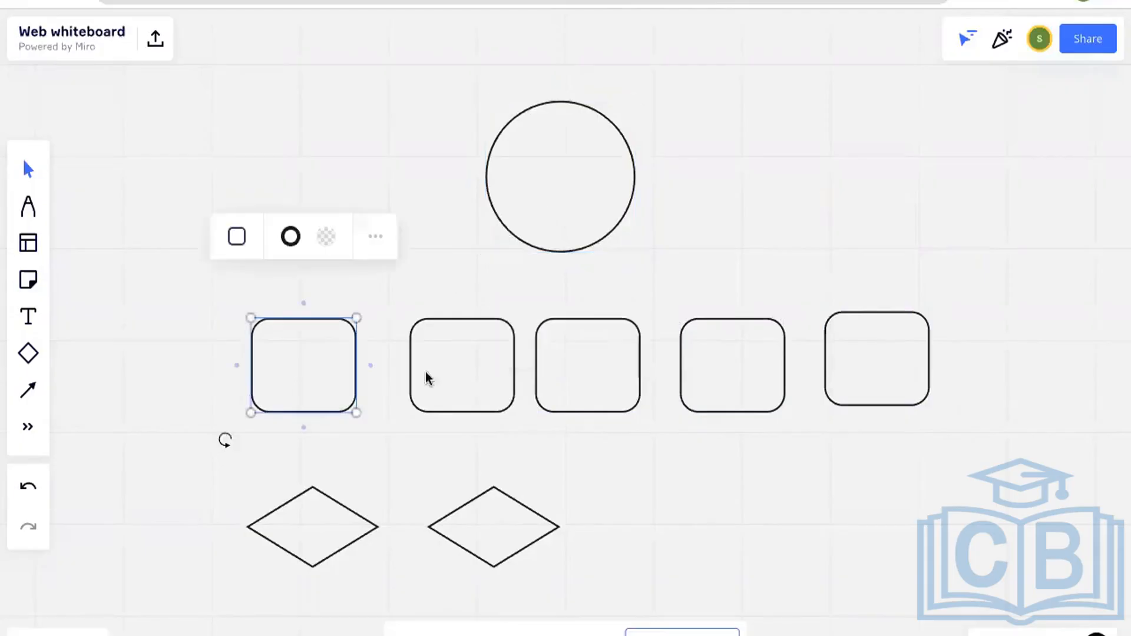
left_click(474, 380)
left_click(602, 378)
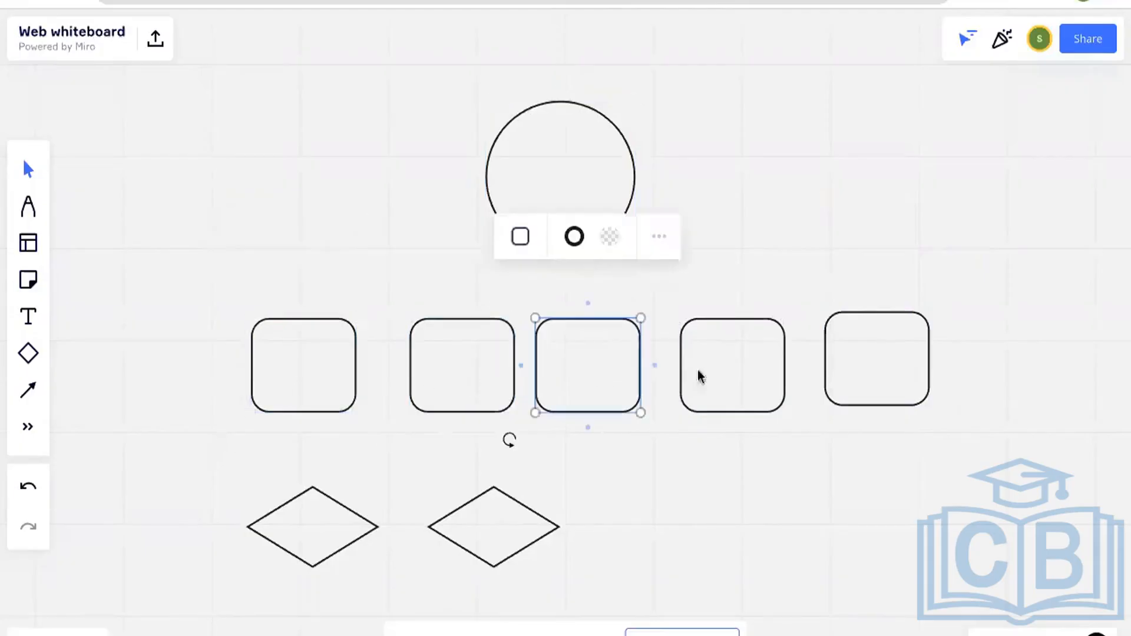
left_click(742, 377)
left_click(876, 377)
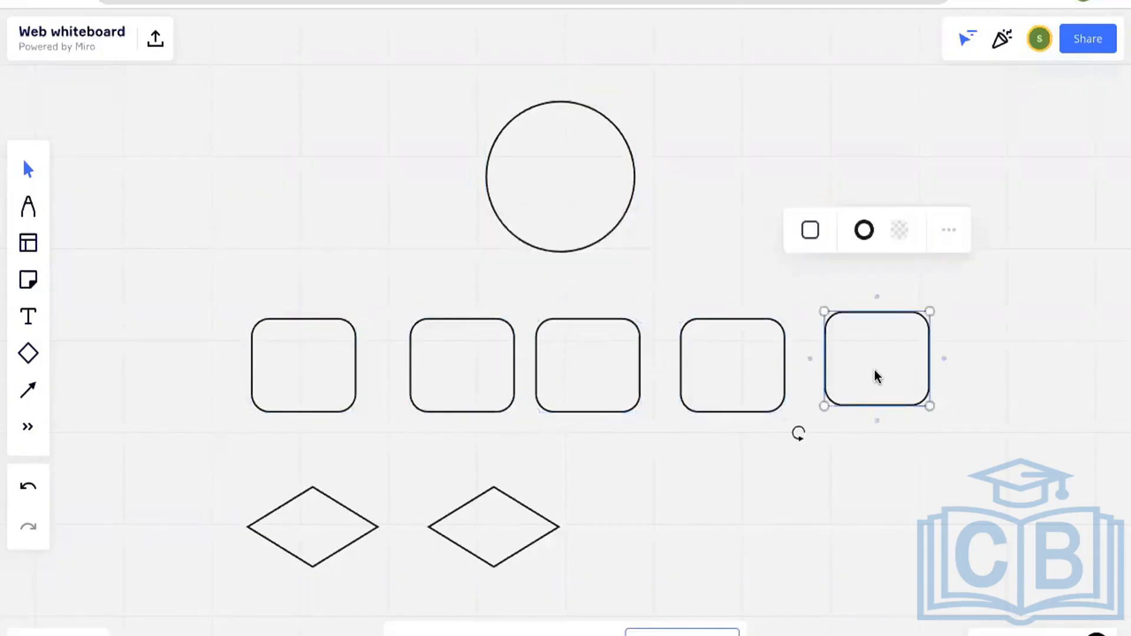
left_click(312, 551)
left_click(469, 549)
left_click(296, 545)
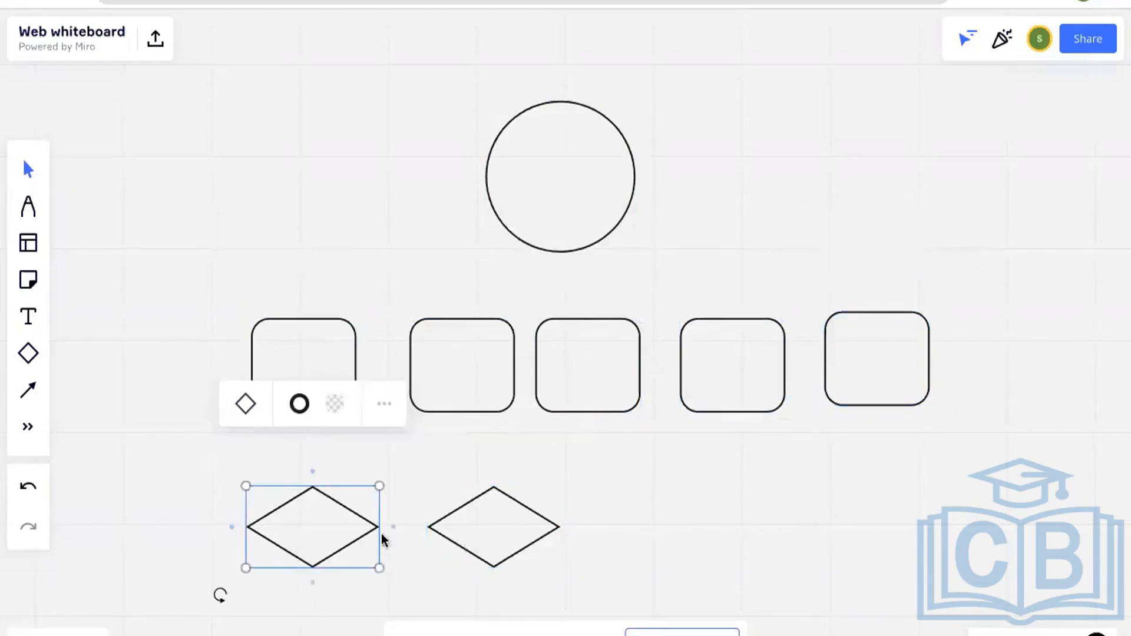
left_click(462, 537)
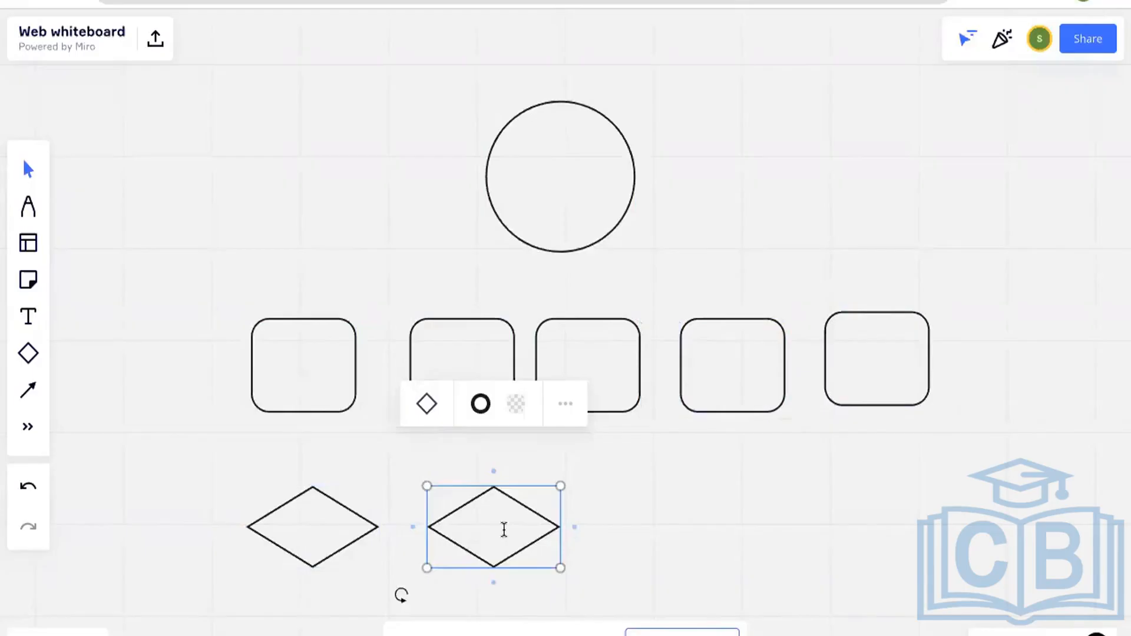
left_click(504, 529)
left_click(468, 345)
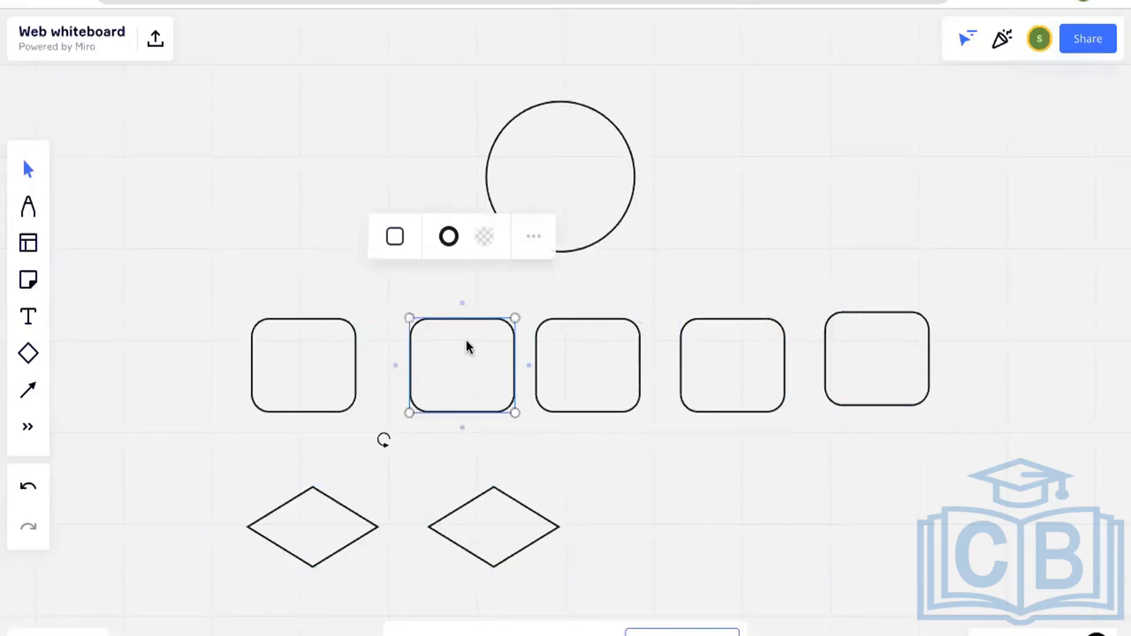
left_click(495, 521)
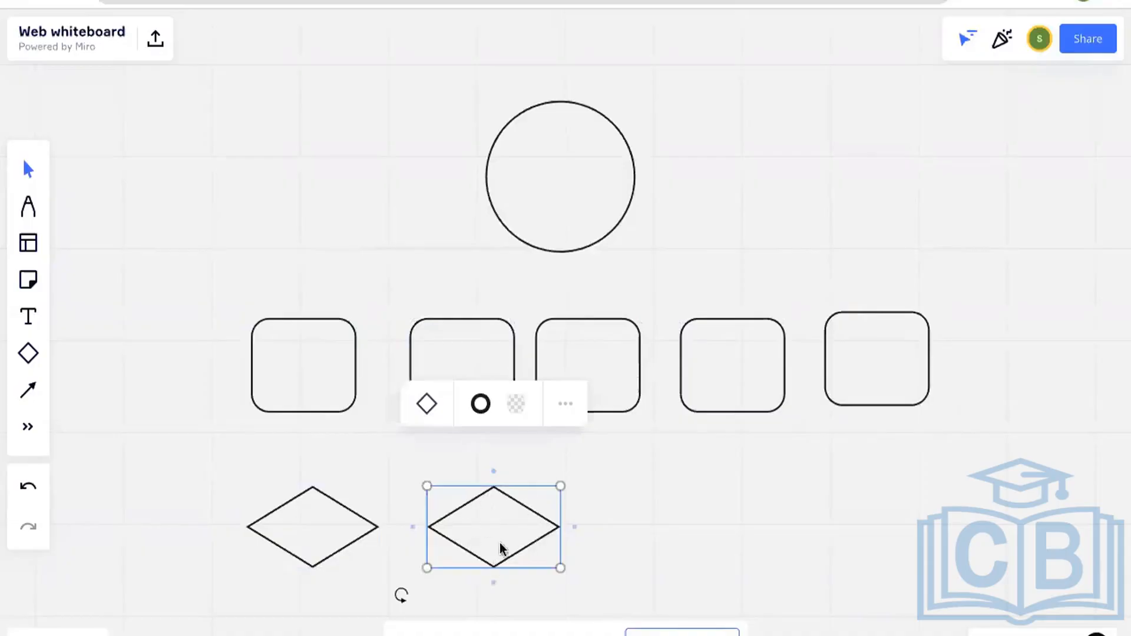
left_click(489, 379)
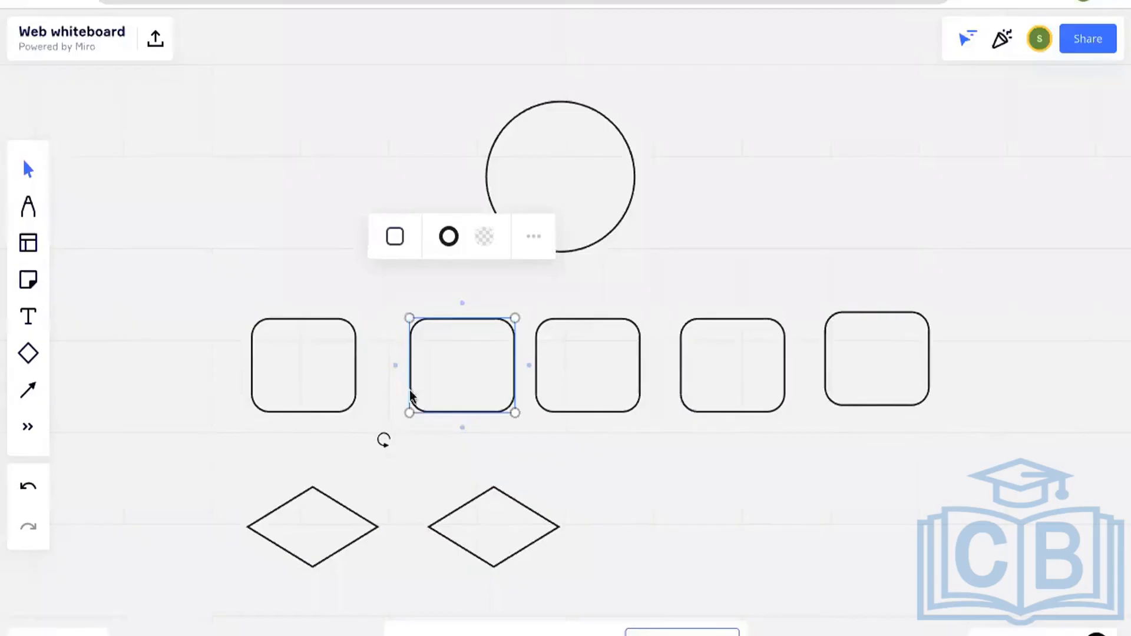
left_click(632, 548)
left_click_drag(889, 360, 884, 366)
left_click_drag(452, 378, 444, 379)
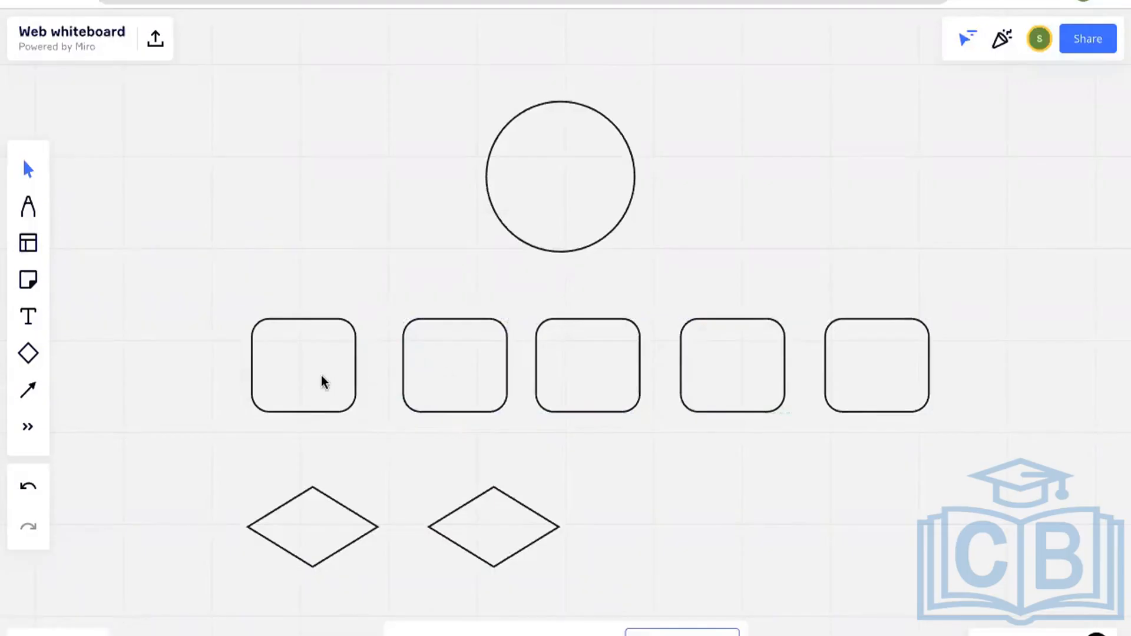
left_click_drag(312, 369, 320, 371)
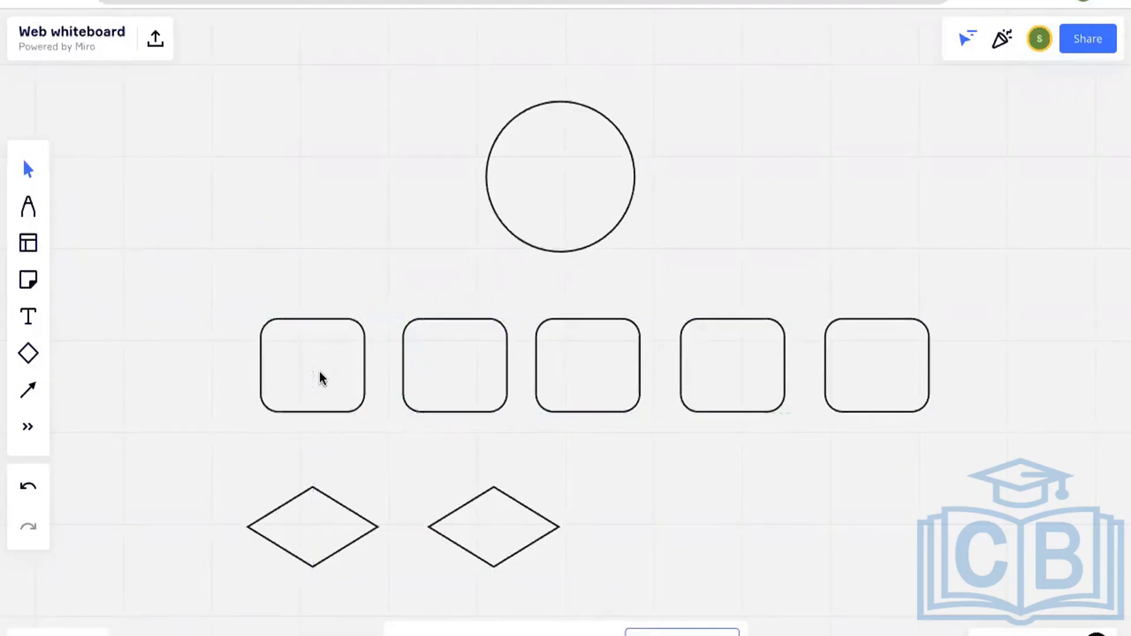
left_click(590, 171)
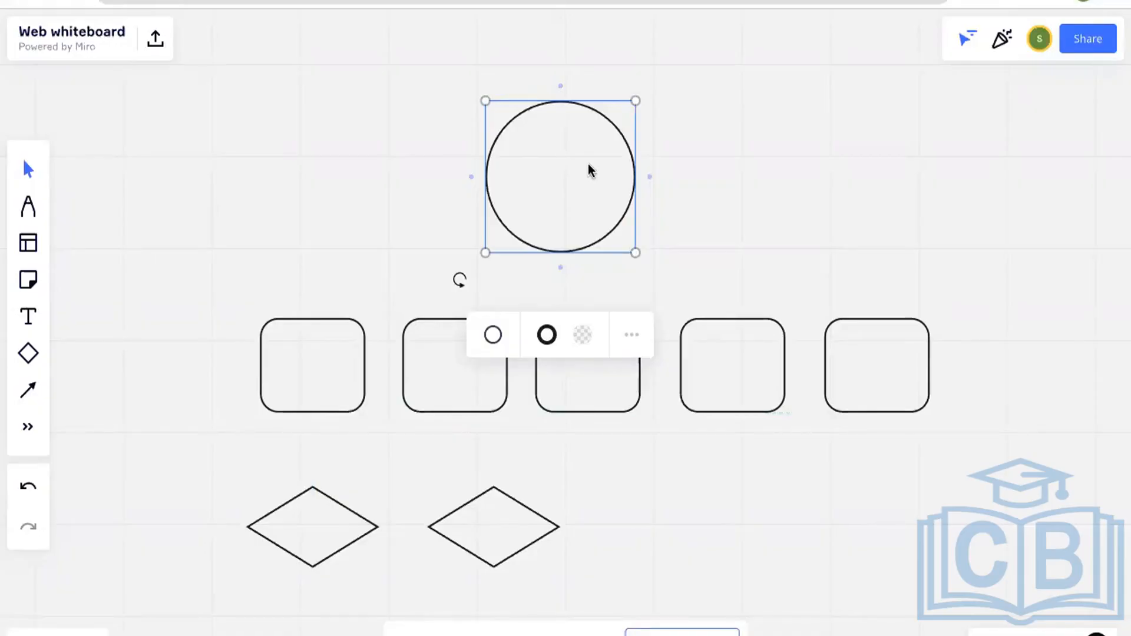
left_click(451, 376)
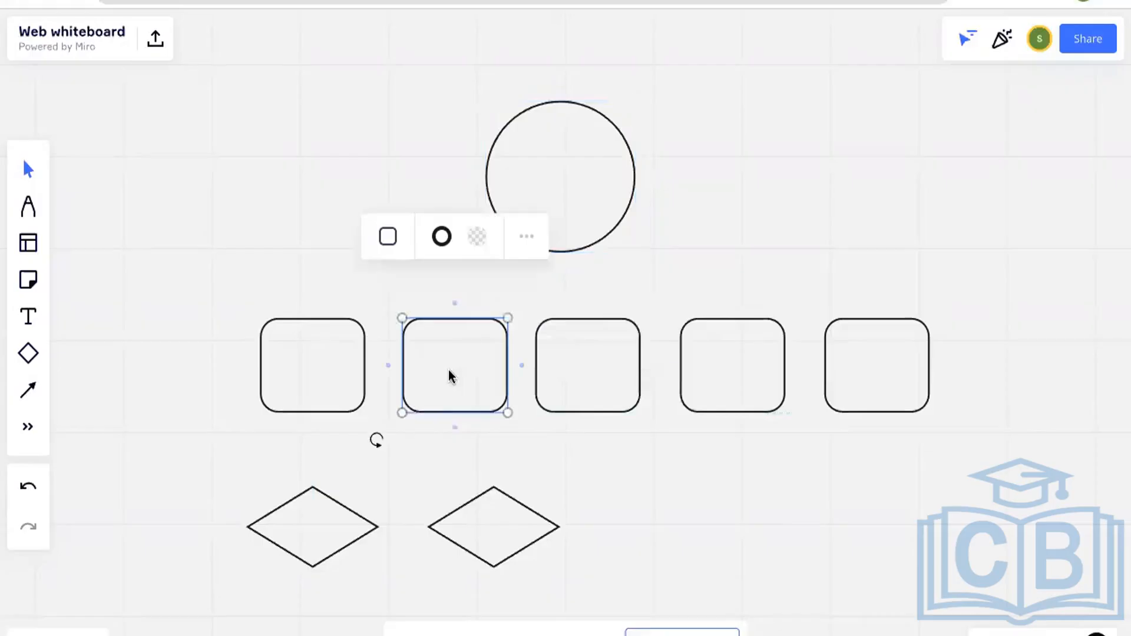
left_click(324, 397)
left_click(437, 392)
left_click(581, 380)
left_click(743, 375)
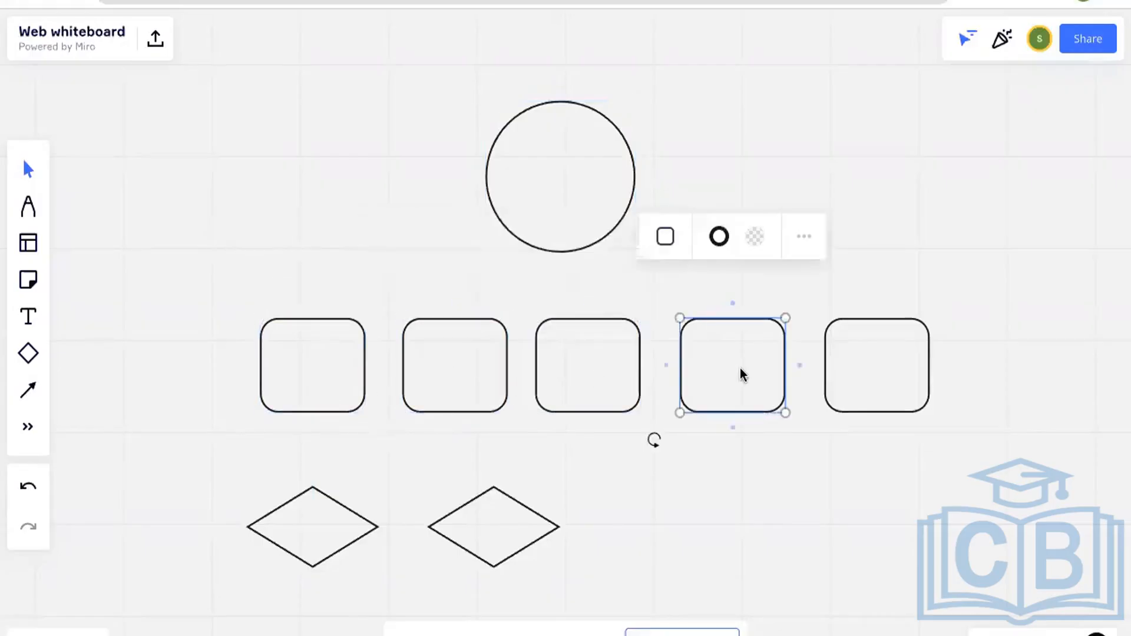
left_click(857, 371)
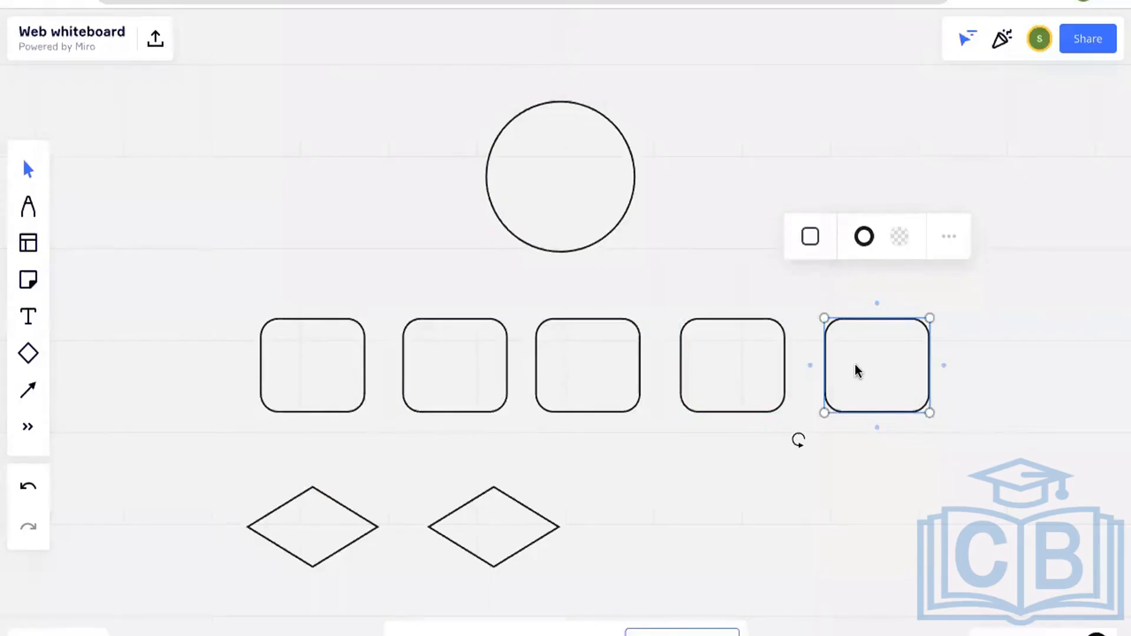
left_click(736, 373)
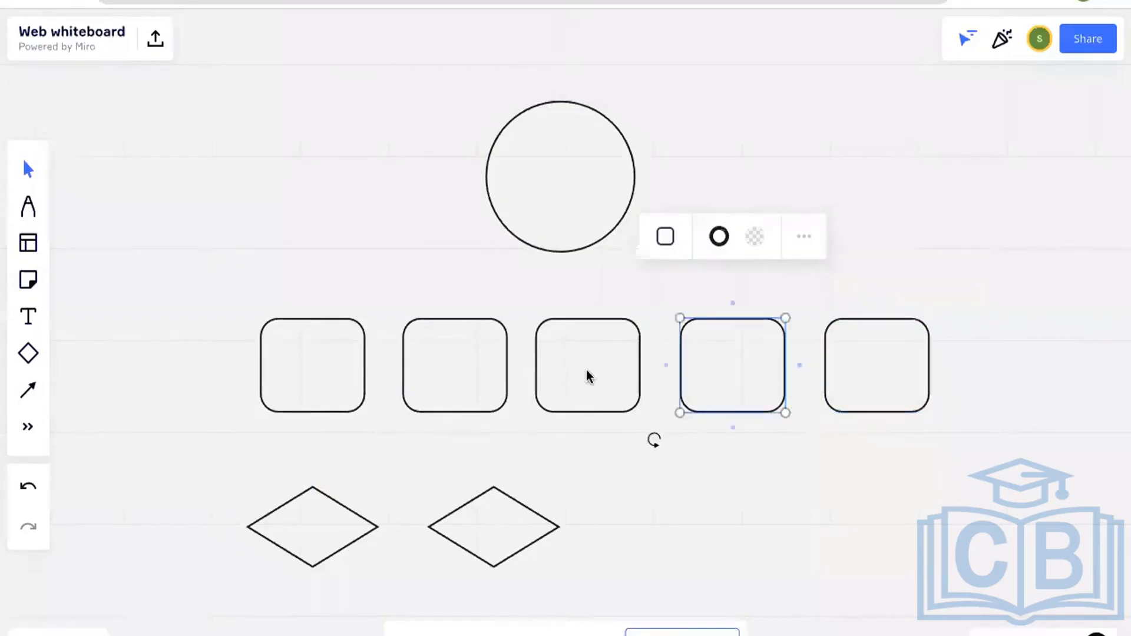
left_click(581, 373)
left_click(416, 377)
left_click(283, 377)
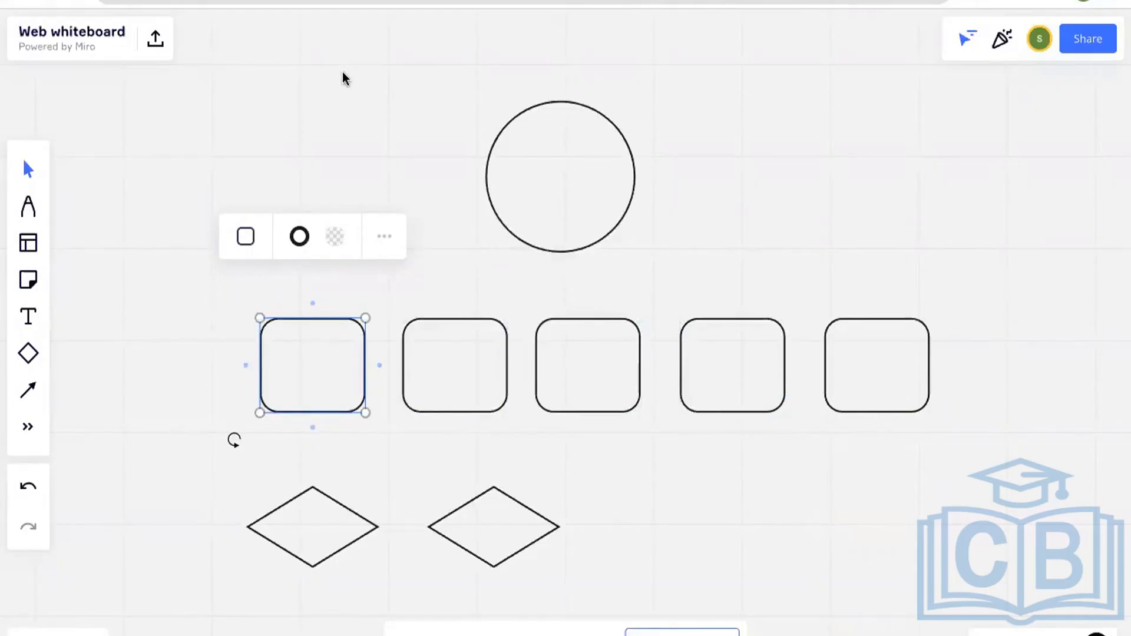
- Label the top circle of the Miro chart 'Manager', then go back to Workday's search bar
left_click(556, 187)
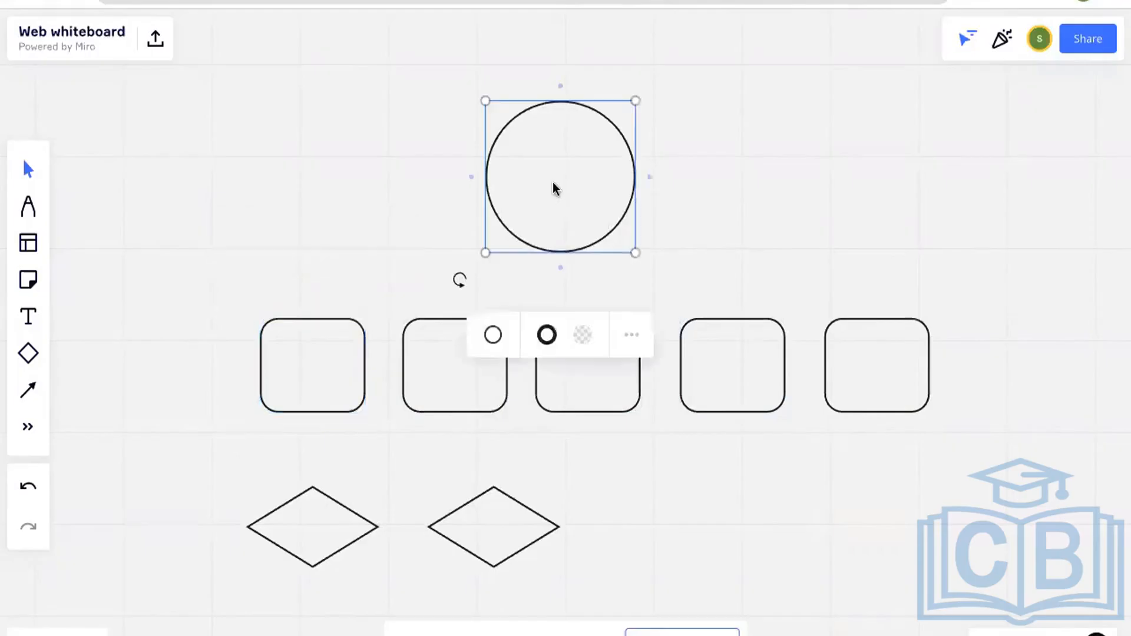
left_click(555, 183)
type("Manager")
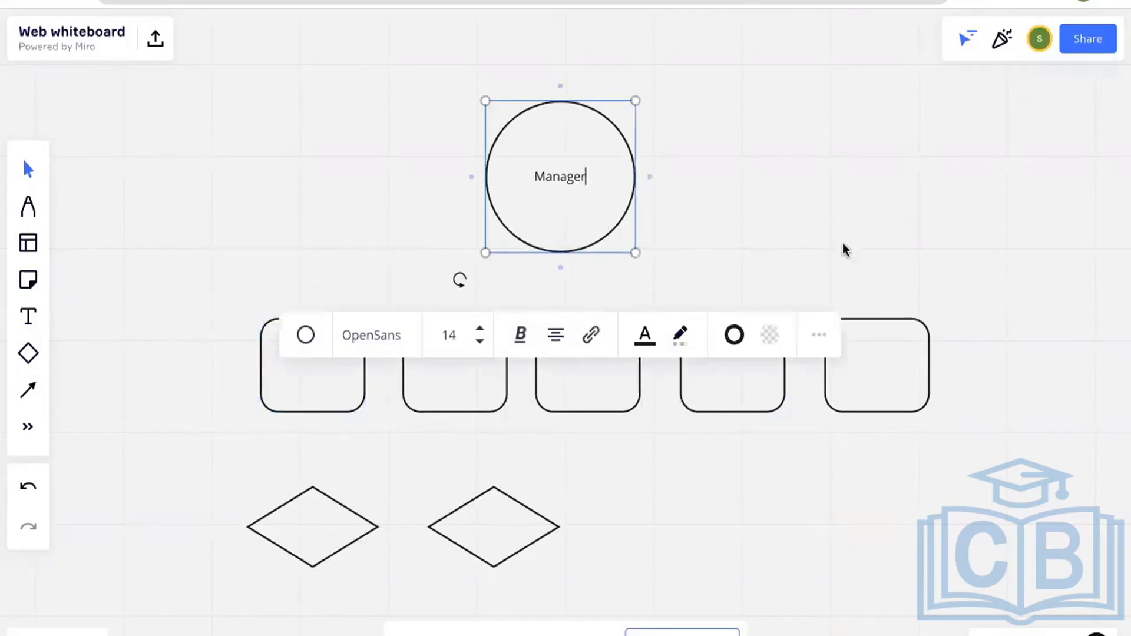
left_click(747, 222)
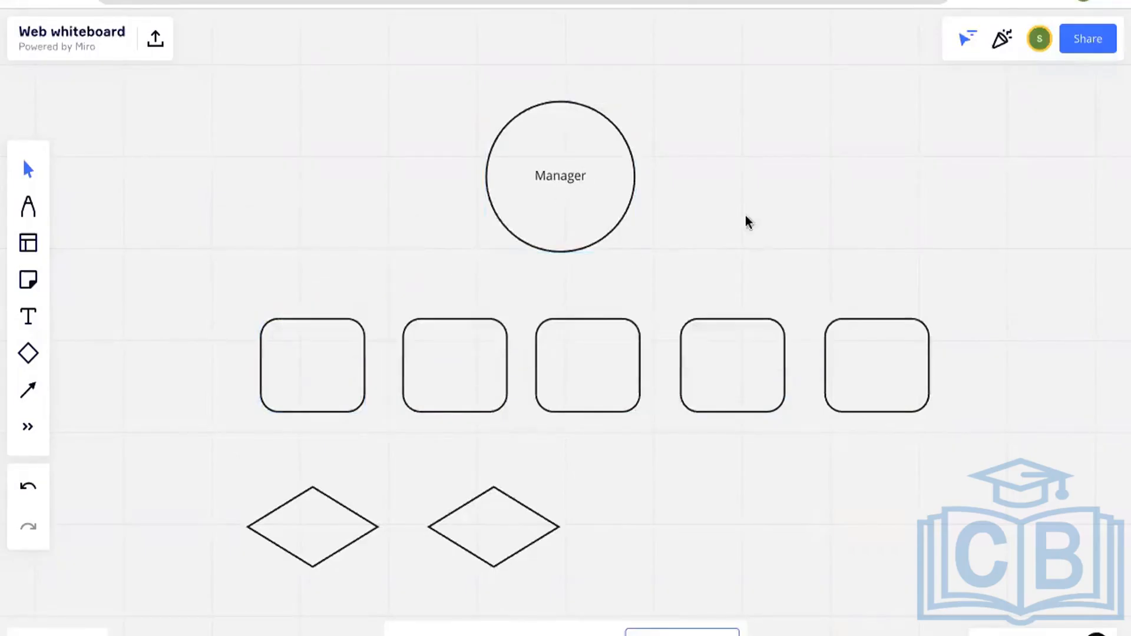
left_click(569, 181)
double_click(567, 180)
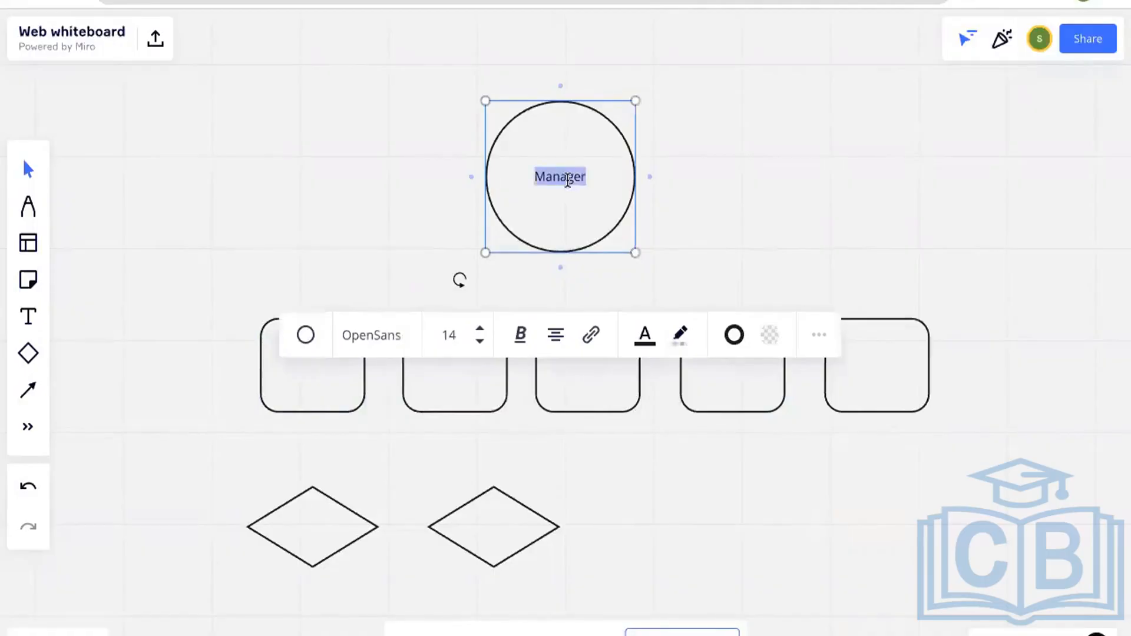
left_click(773, 194)
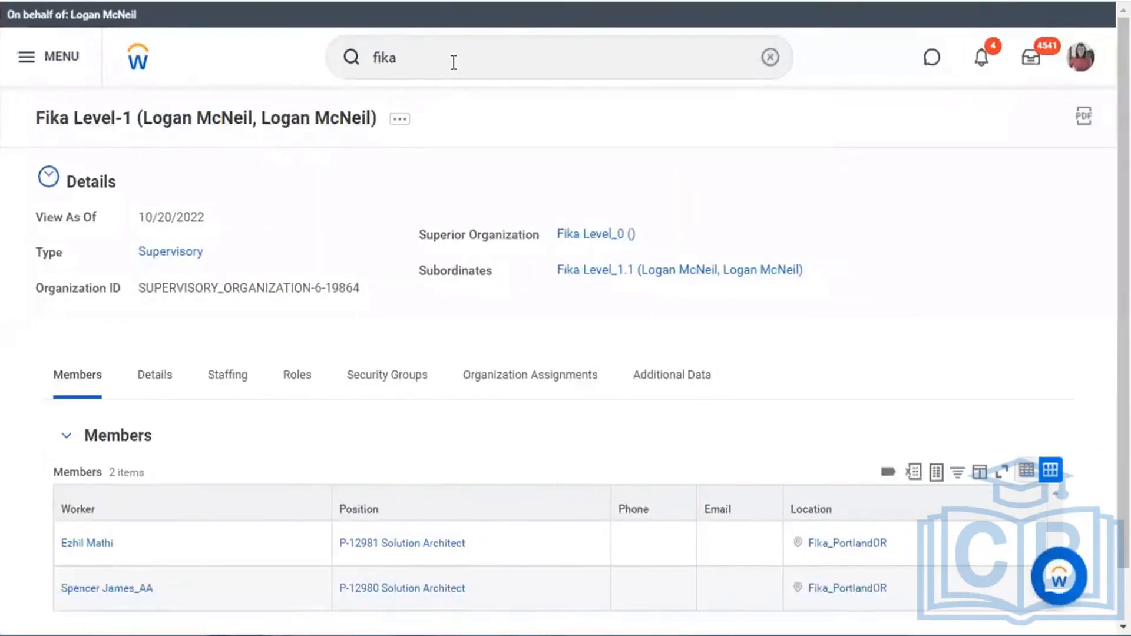
left_click(453, 62)
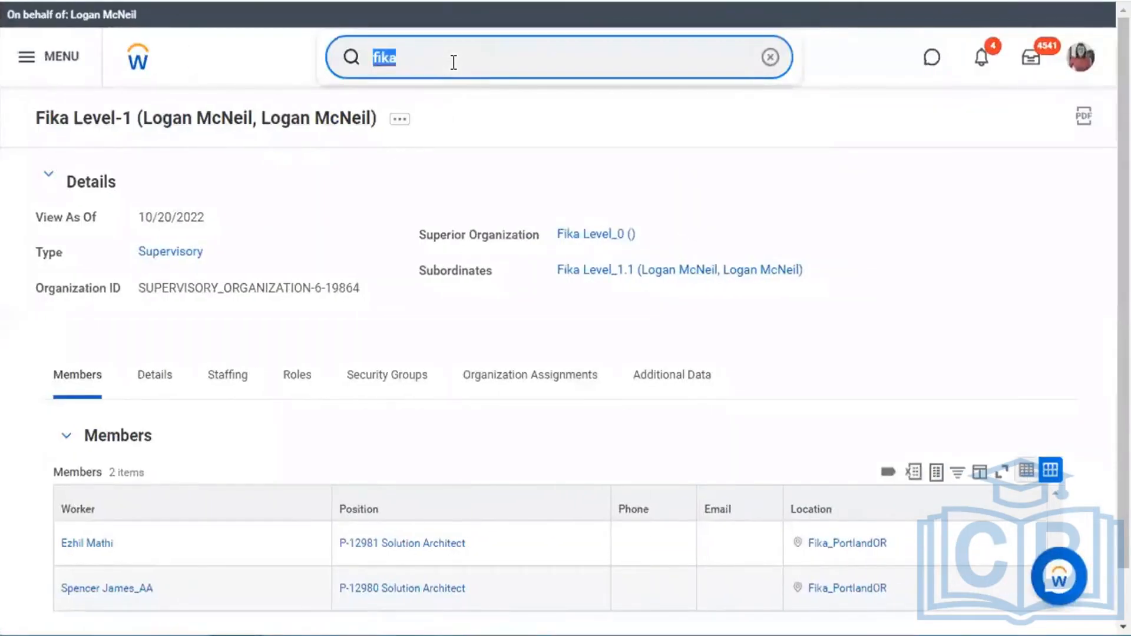
- Open the View Security Group report and preview the Manager security group's details
type("view ")
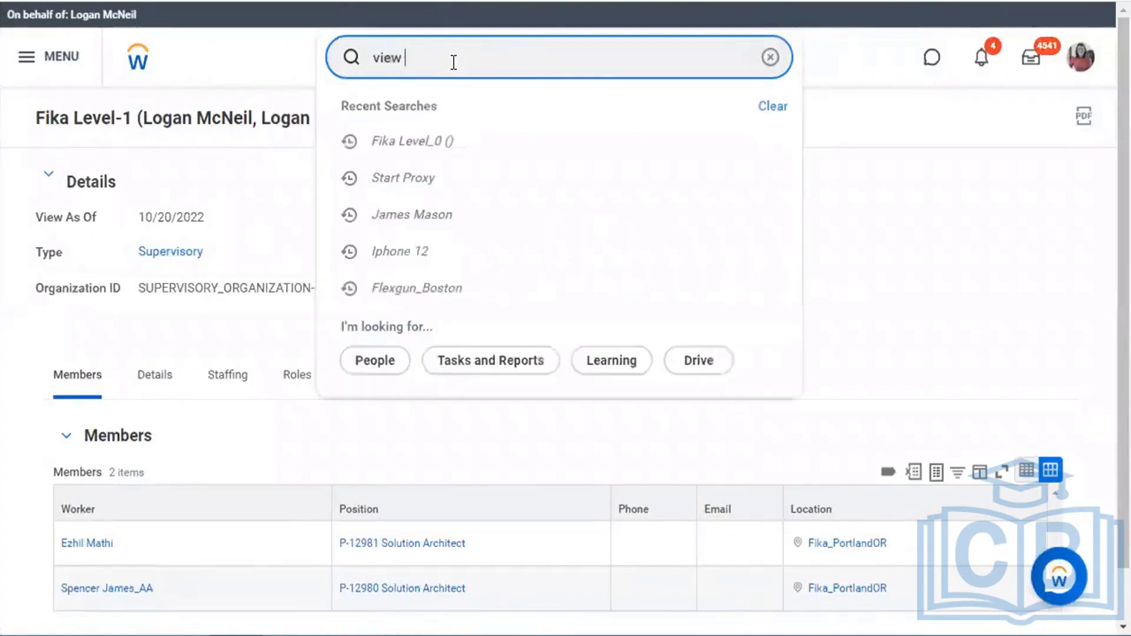
type("s")
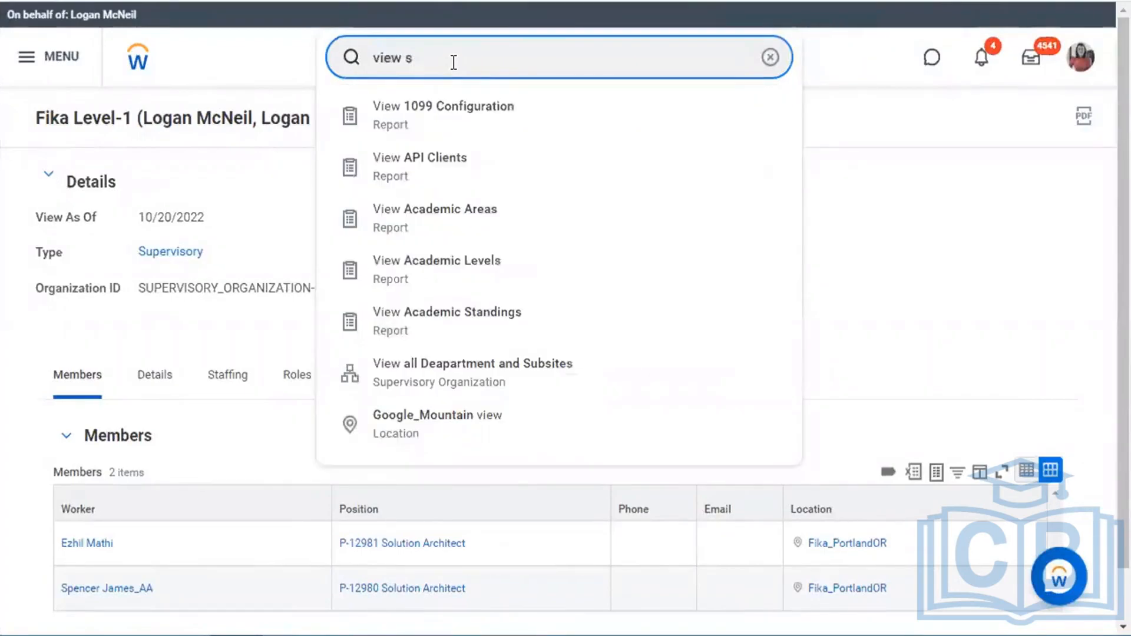
type("ec grou")
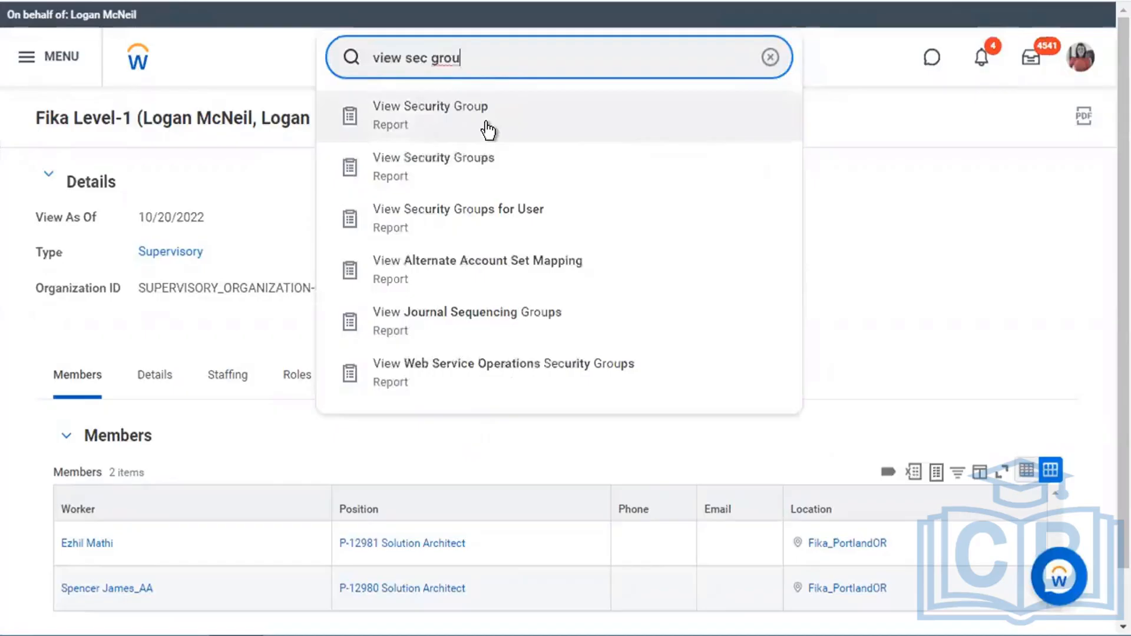
left_click(484, 123)
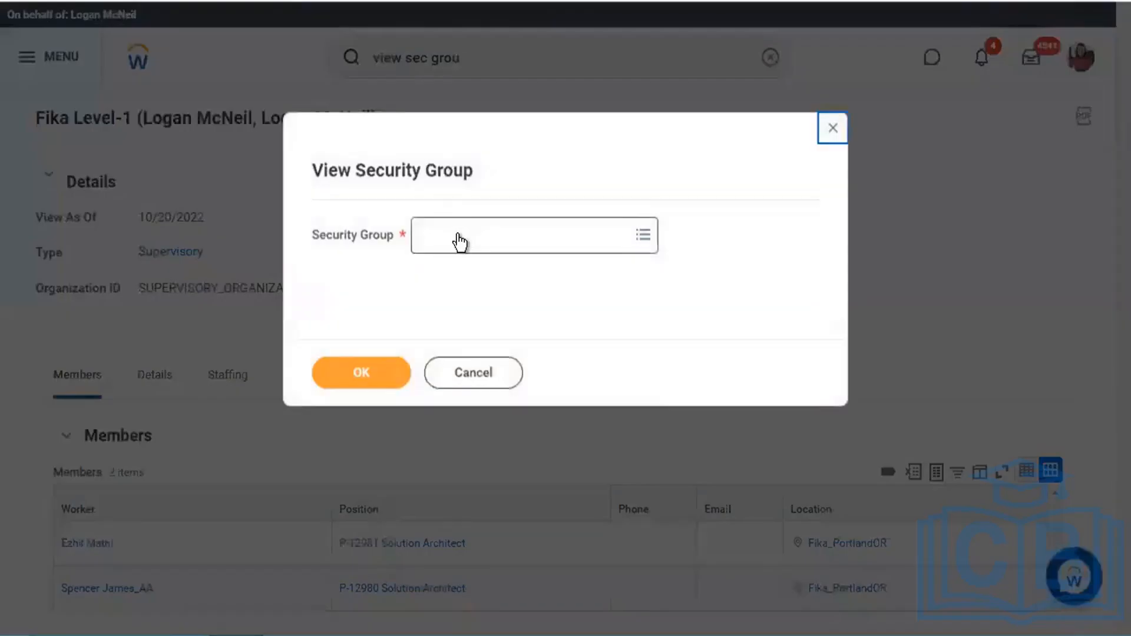
left_click(459, 235)
type("manager")
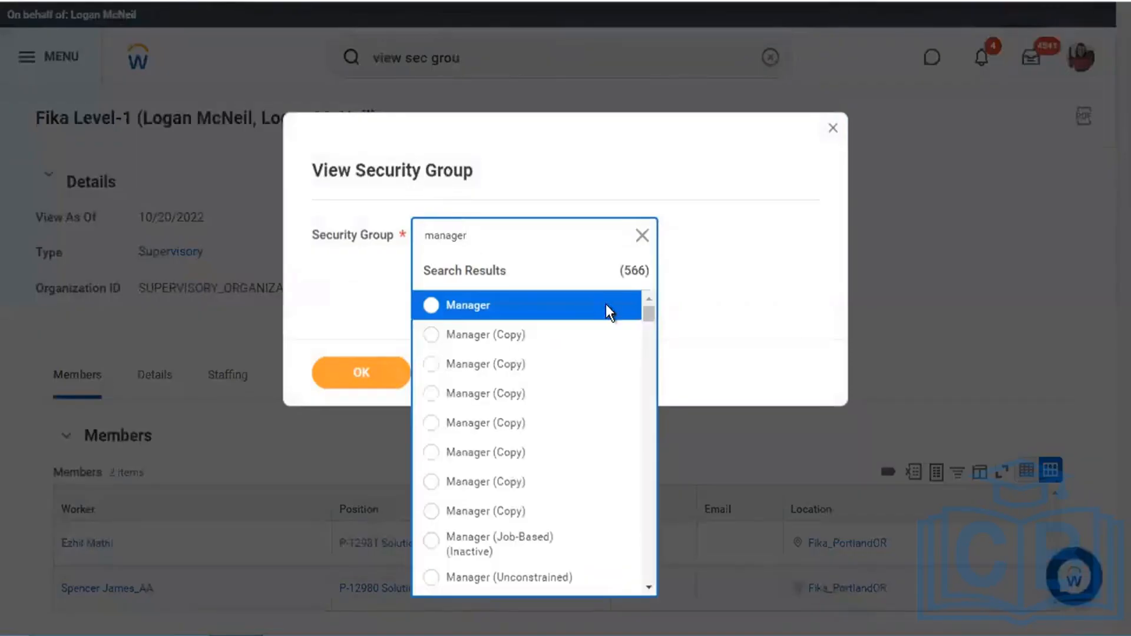
left_click(620, 307)
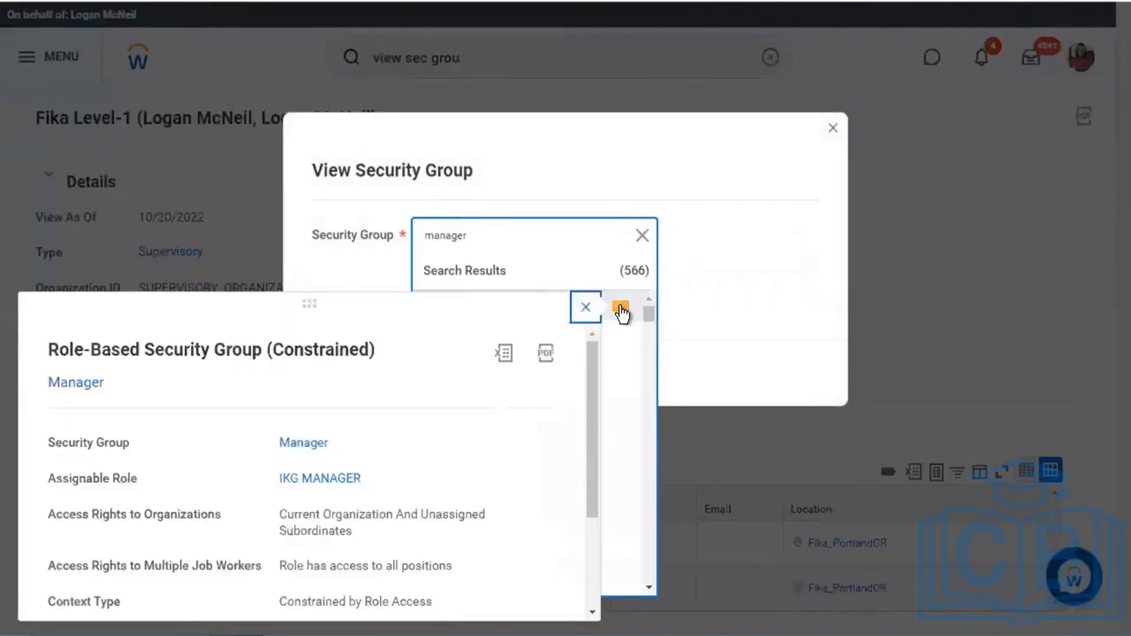
scroll(513, 412, "down", 2)
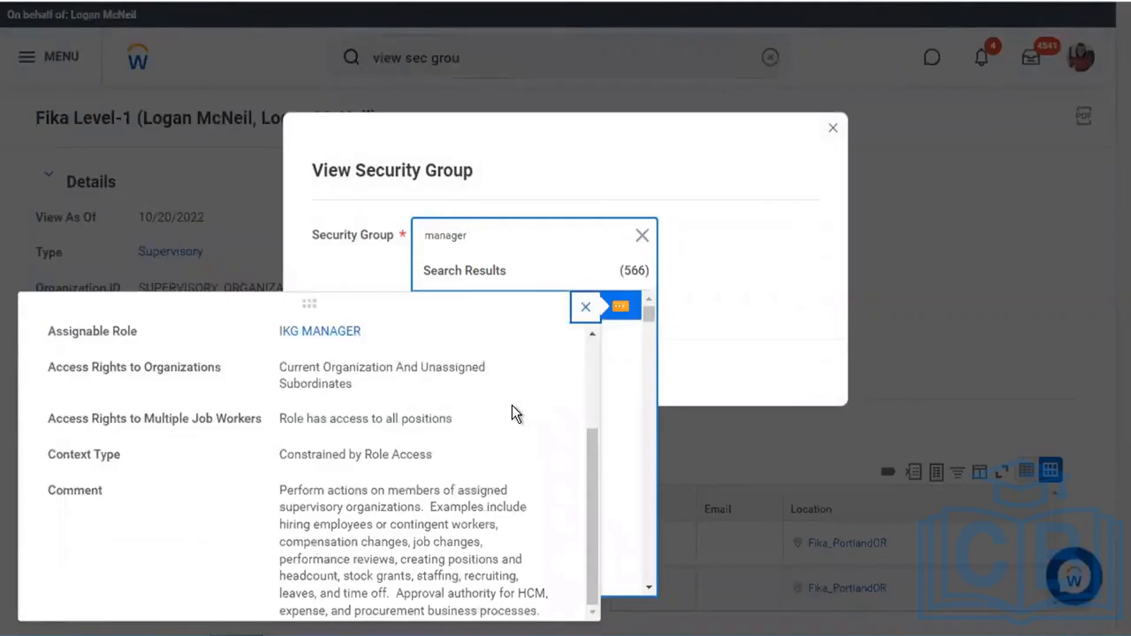
scroll(466, 482, "up", 3)
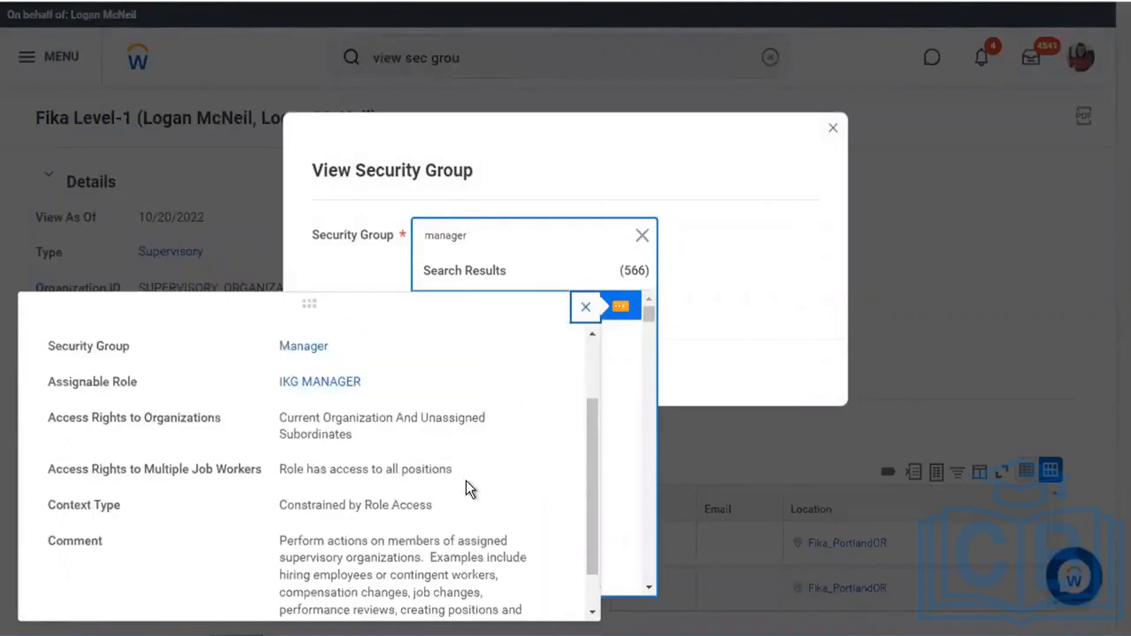
left_click(585, 312)
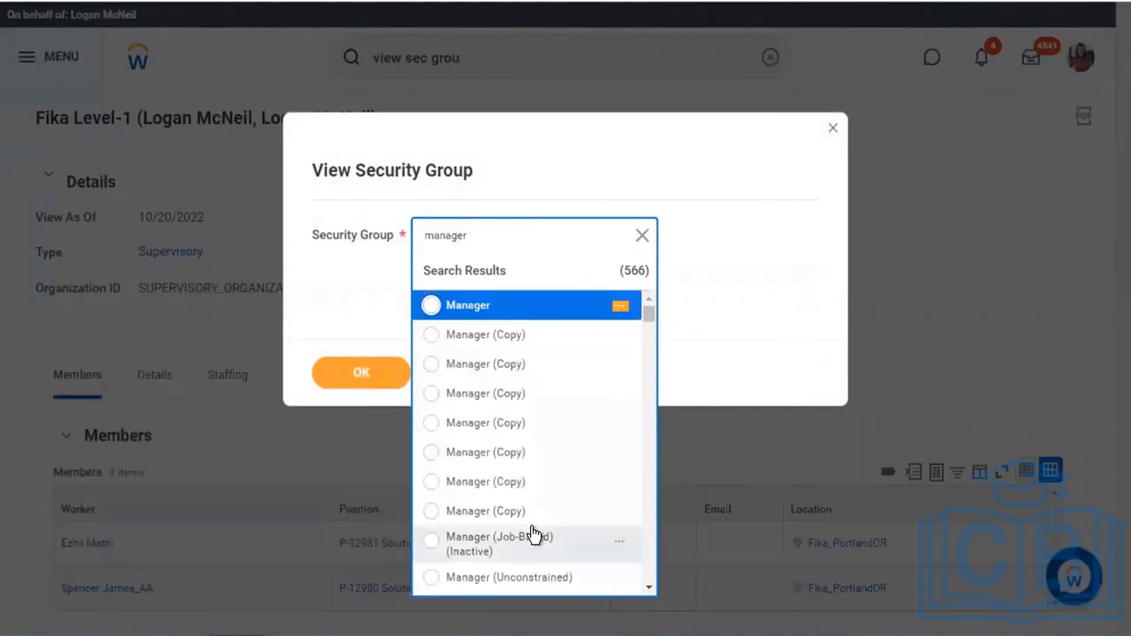
- Choose Manager as the security group and run the report
scroll(533, 530, "down", 1)
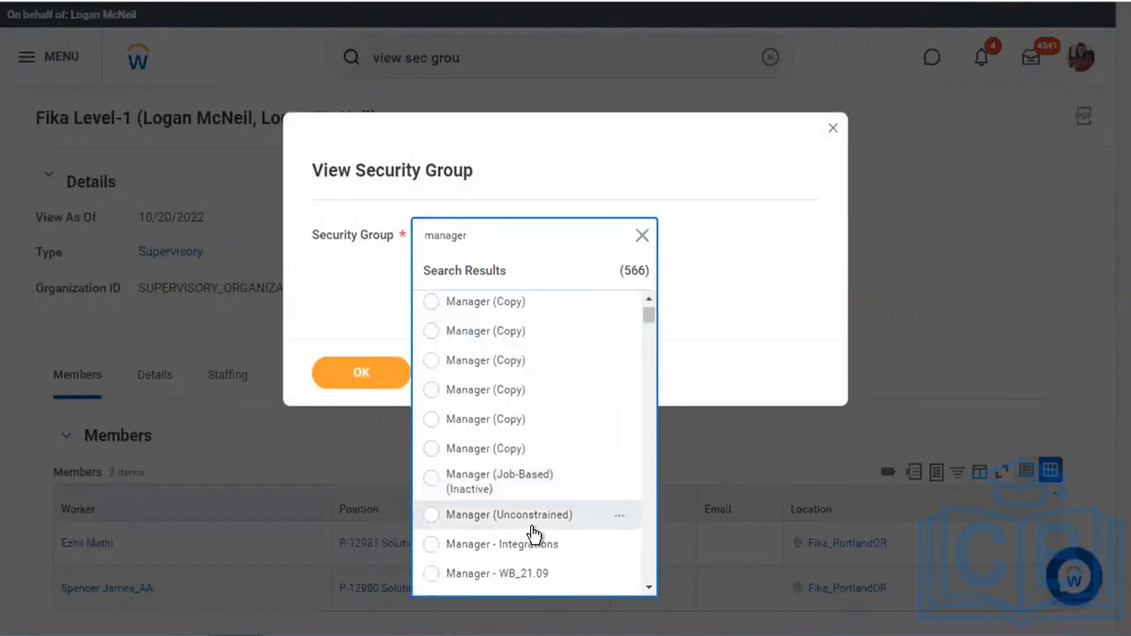
left_click(651, 588)
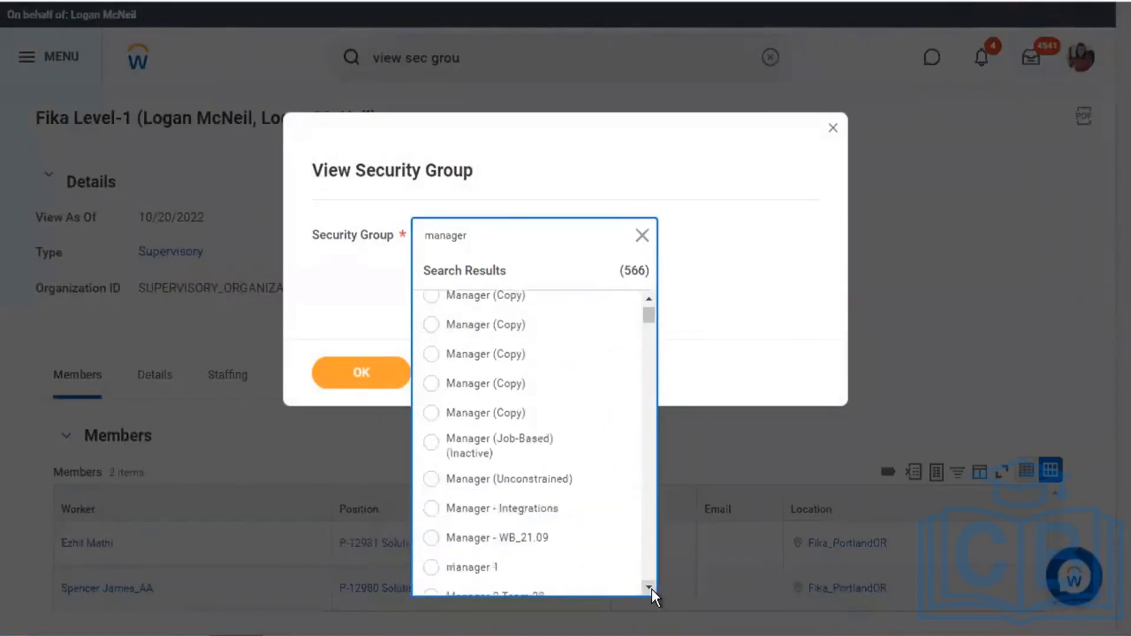
left_click(651, 588)
left_click(650, 588)
left_click(650, 588)
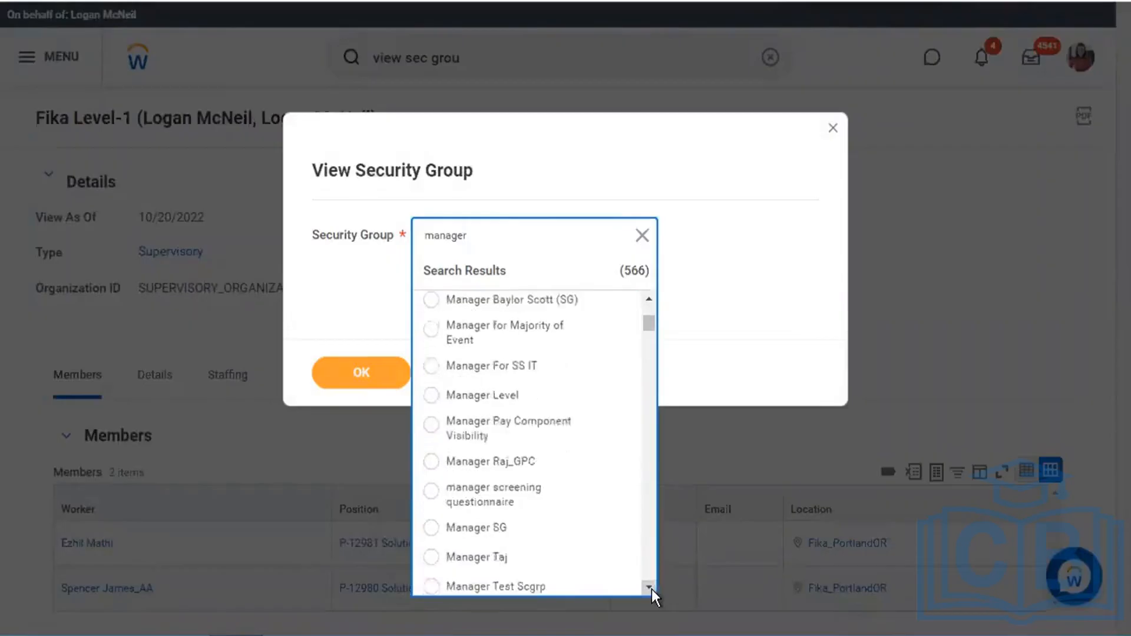
left_click(651, 588)
left_click(651, 588)
left_click(651, 588)
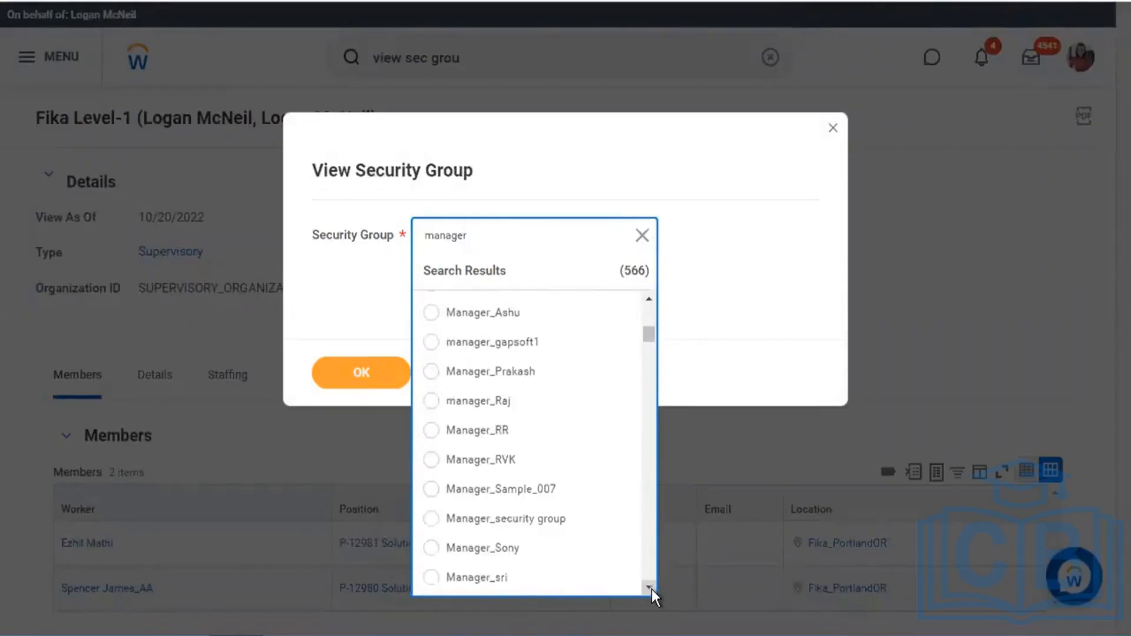
scroll(567, 404, "up", 10)
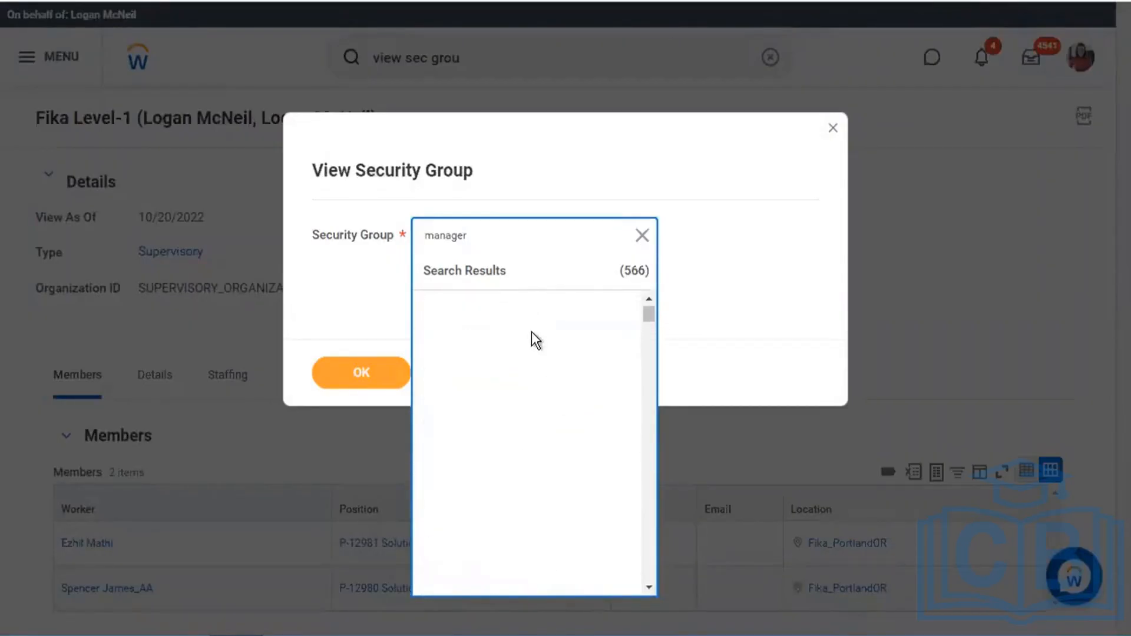
left_click(514, 309)
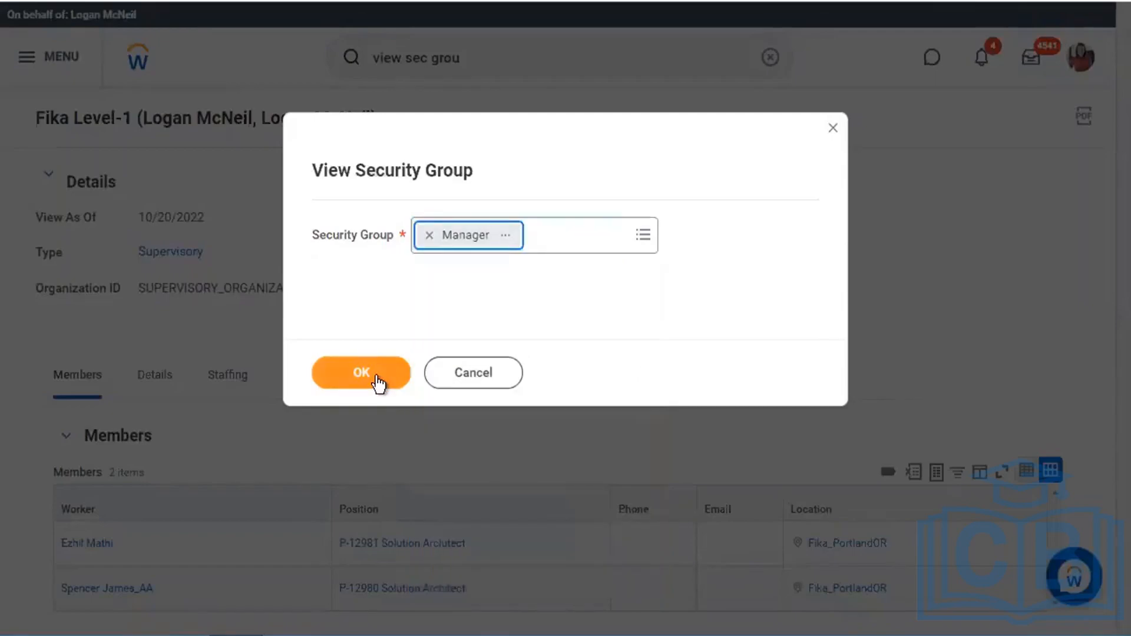
left_click(377, 381)
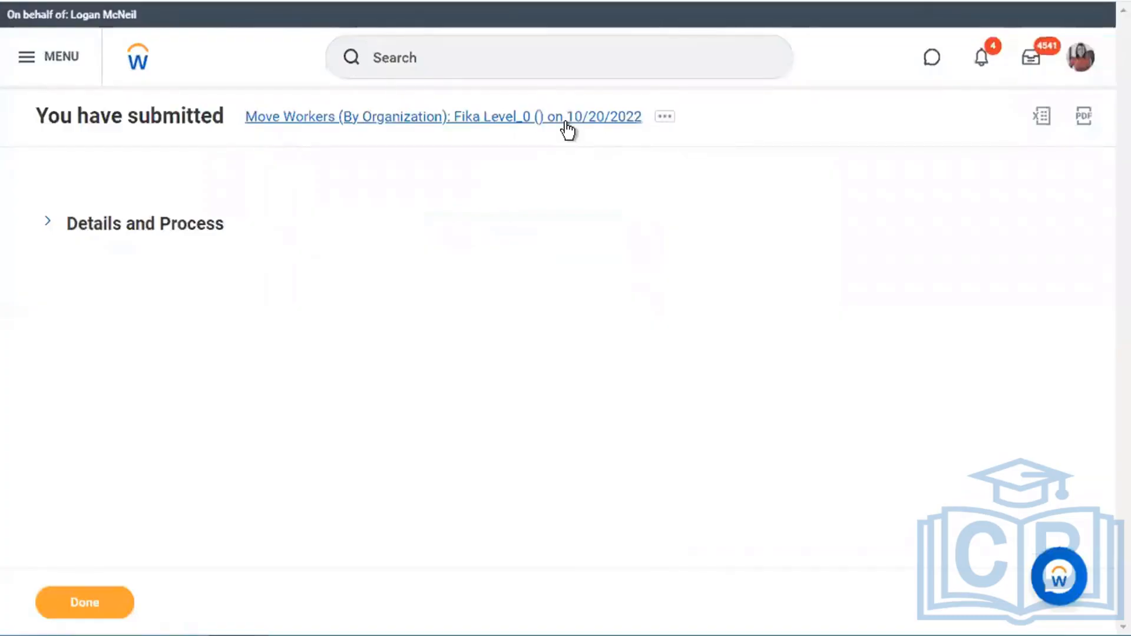
- Inspect the Move Workers event, noting its Process Definition Error status
left_click(566, 121)
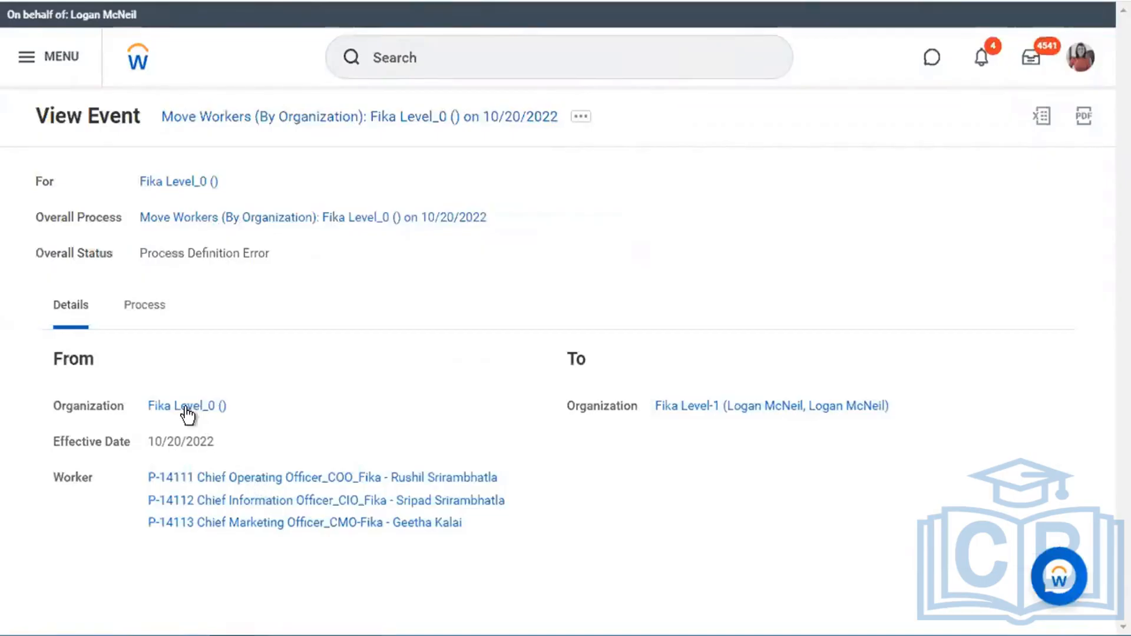
left_click(143, 313)
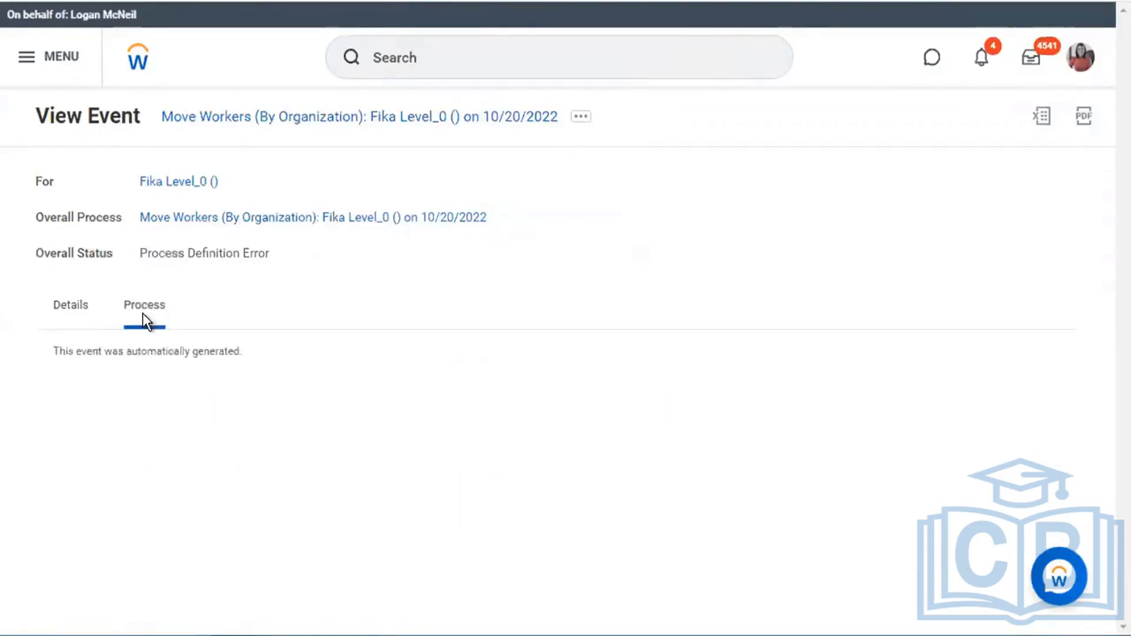
left_click(66, 323)
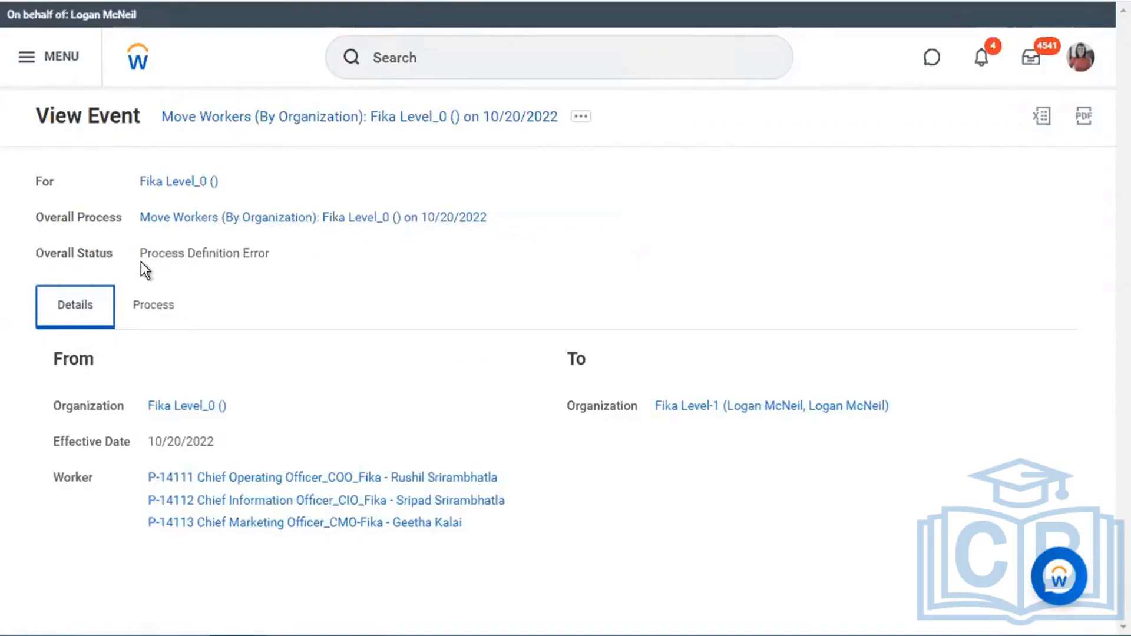
left_click_drag(140, 253, 298, 256)
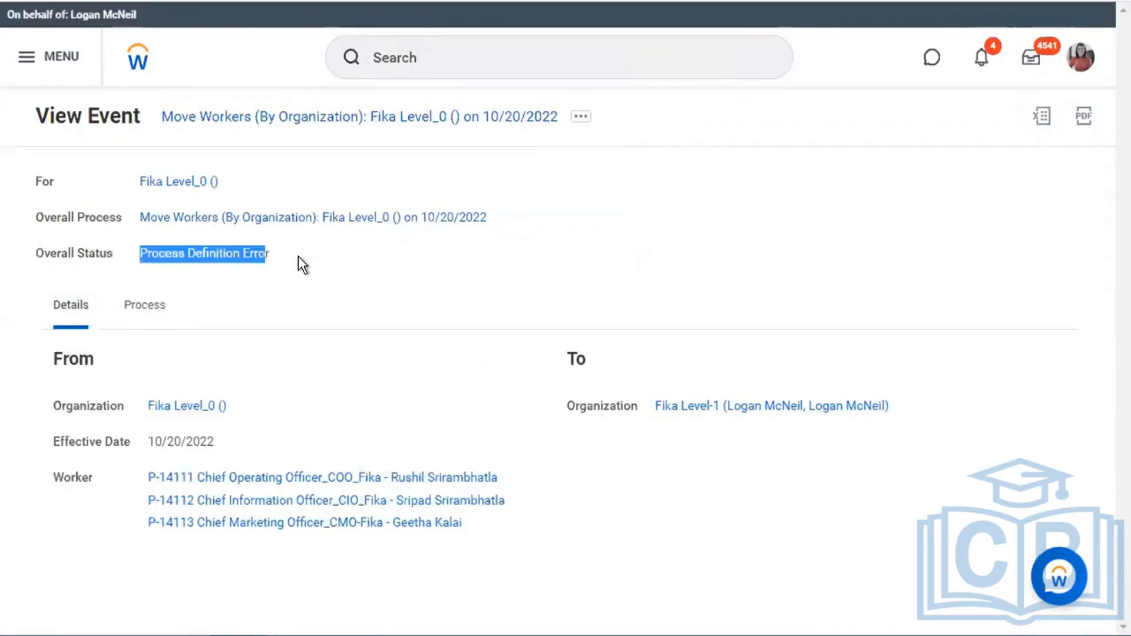
left_click(333, 218)
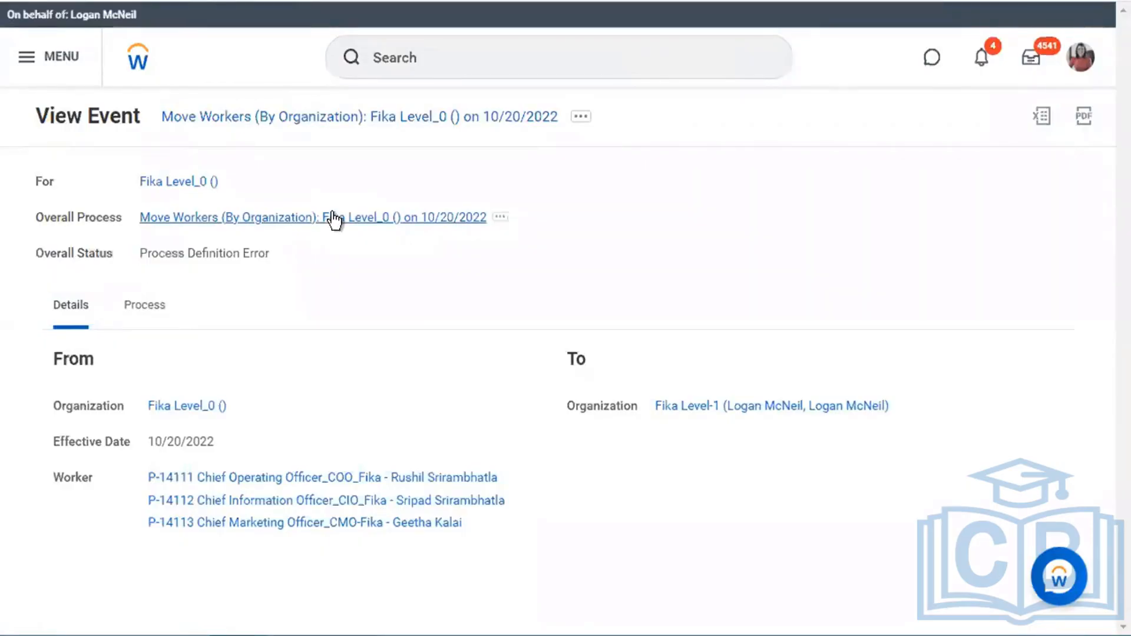
- From the event's process history, go to the Fika Level_0 organization page
left_click(150, 314)
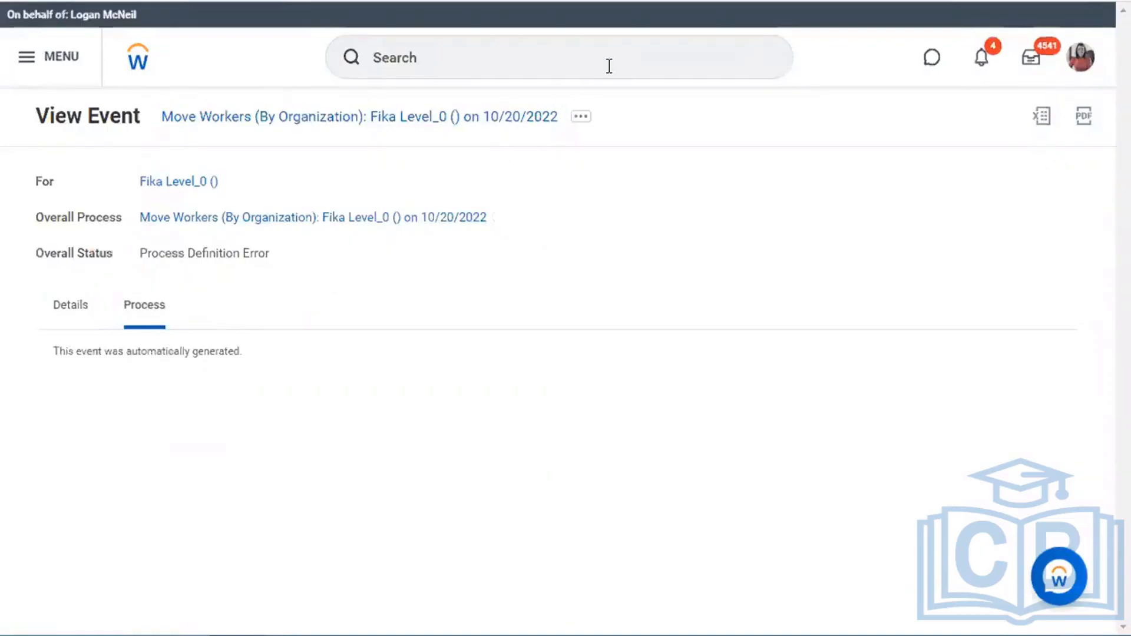
left_click(500, 217)
mouse_move(654, 327)
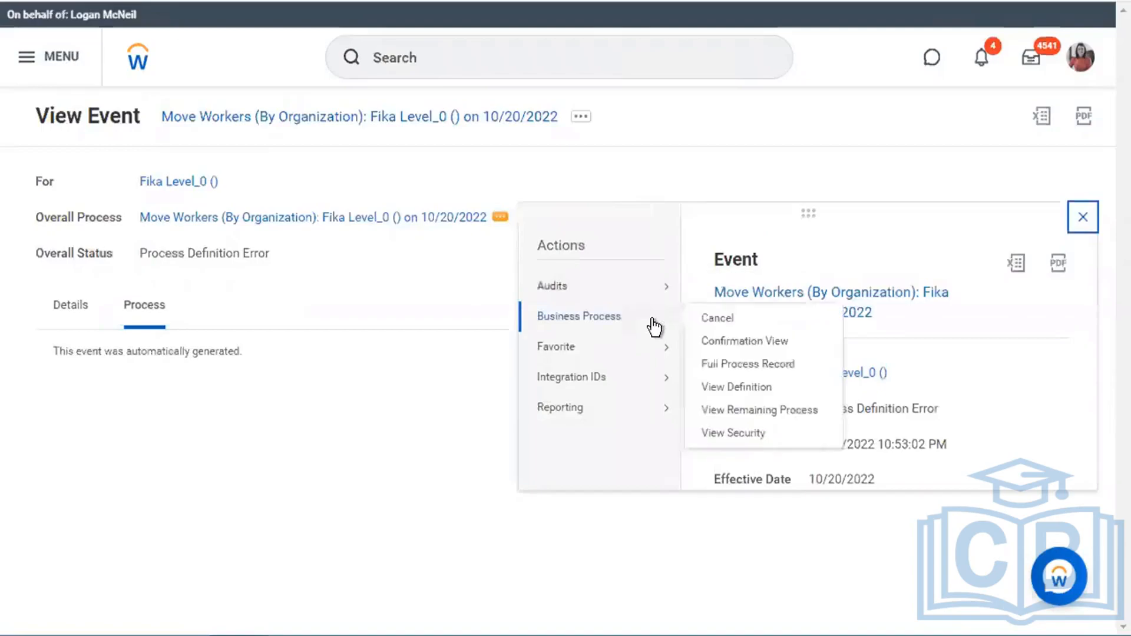
left_click(919, 264)
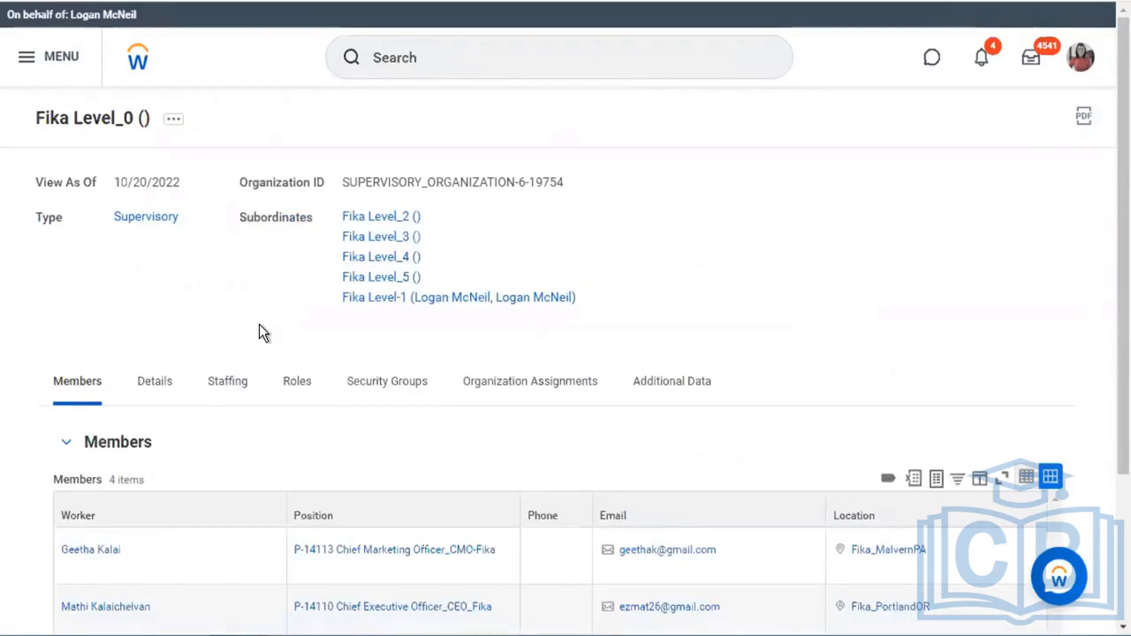
- Filter the Fika Level_0 Roles tab's Assignable Role column to only the Manager role
scroll(260, 326, "down", 1)
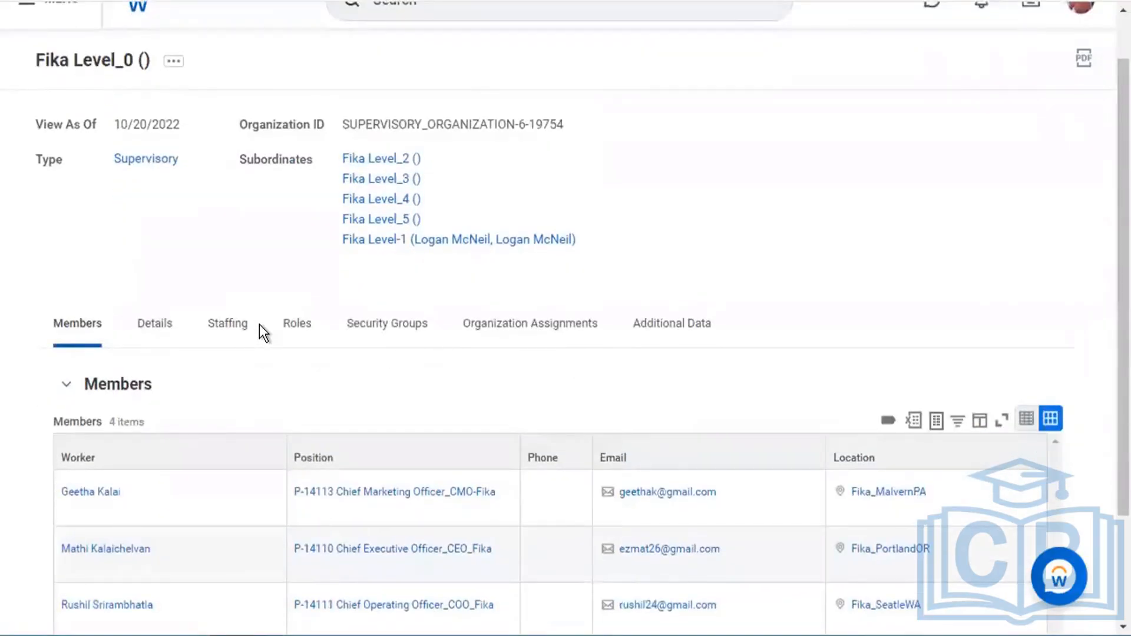
left_click(298, 330)
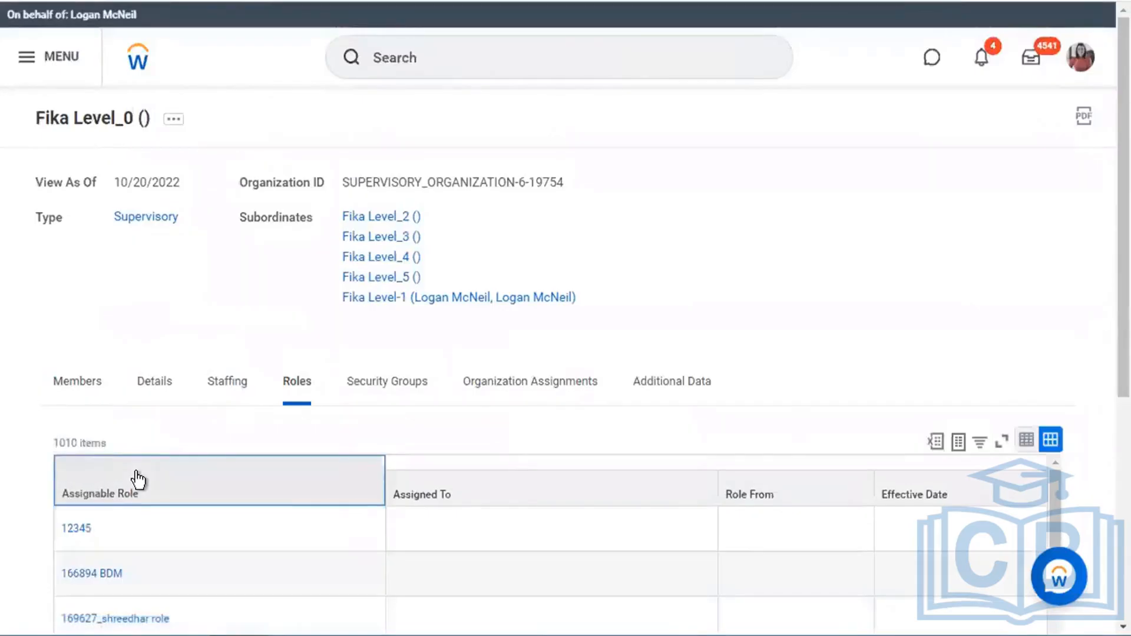
left_click(138, 480)
left_click(212, 356)
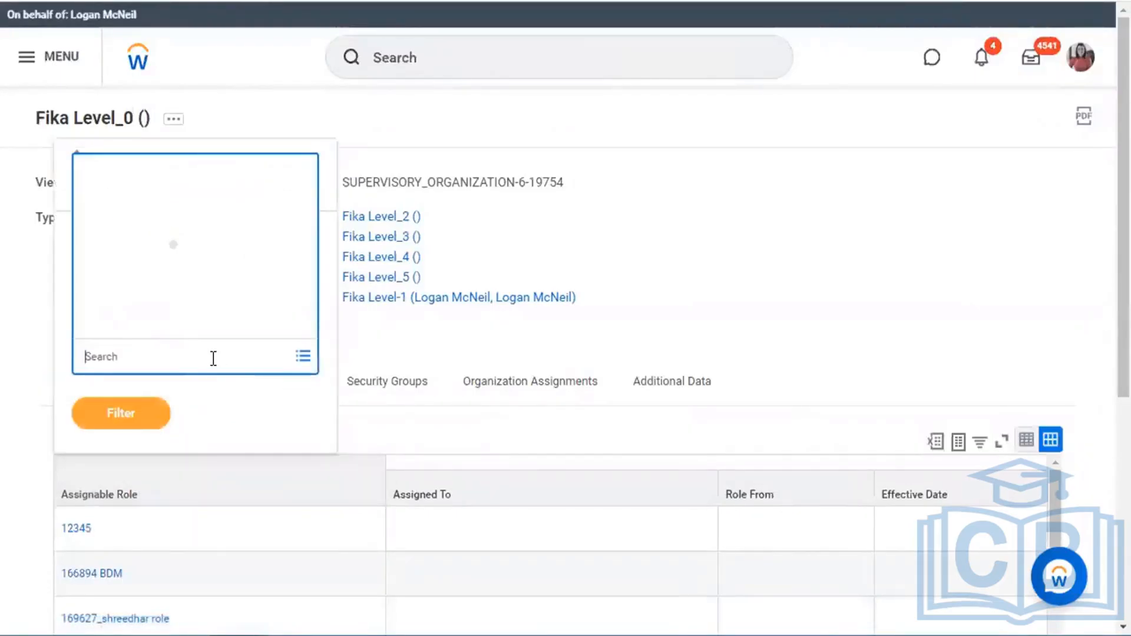
type("manager")
key("Return")
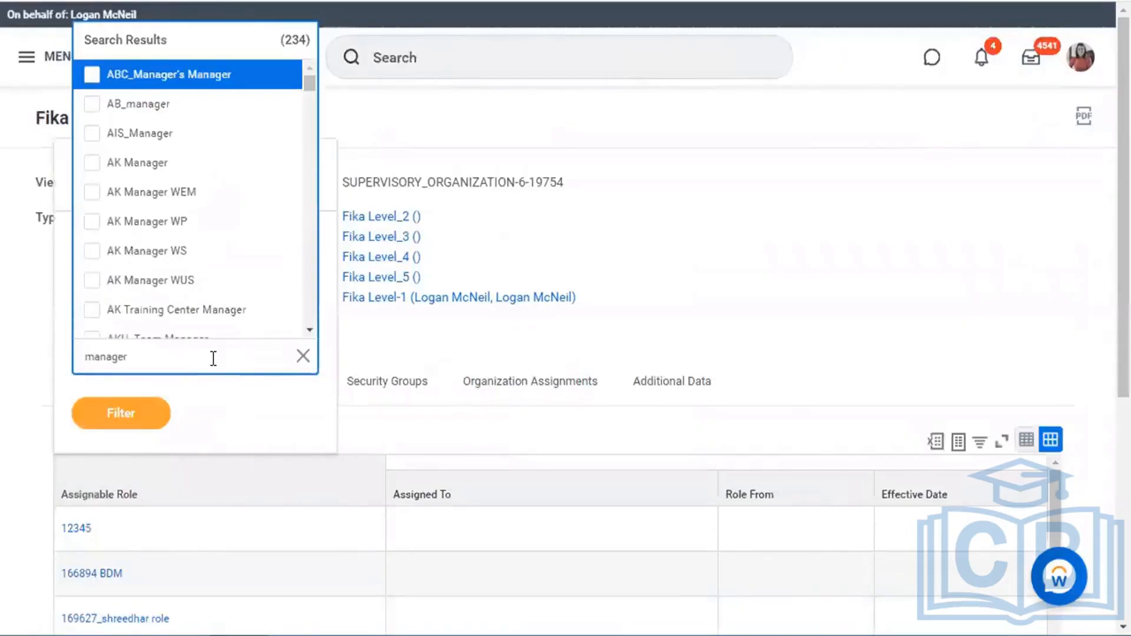
key("m")
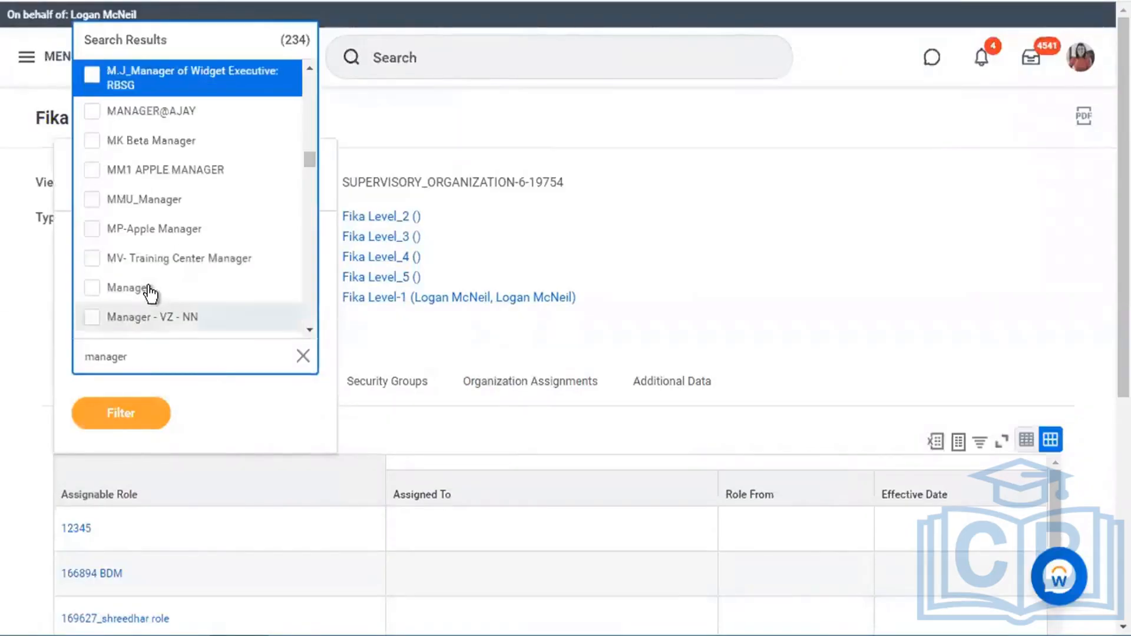
left_click(225, 292)
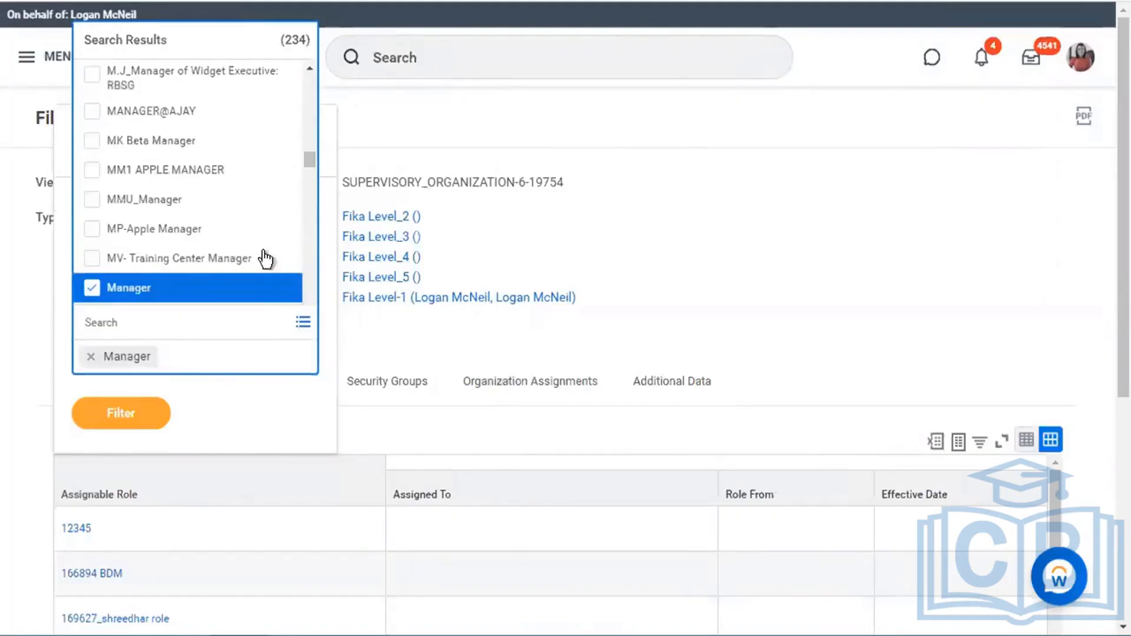
scroll(263, 236, "down", 3)
scroll(263, 235, "down", 10)
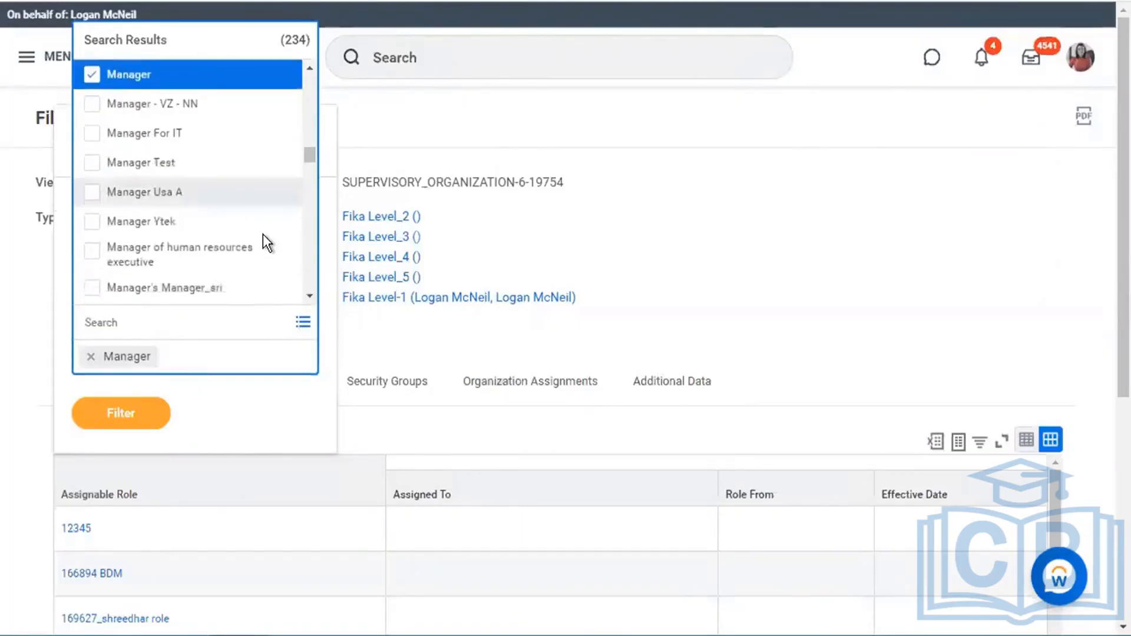
scroll(264, 239, "down", 6)
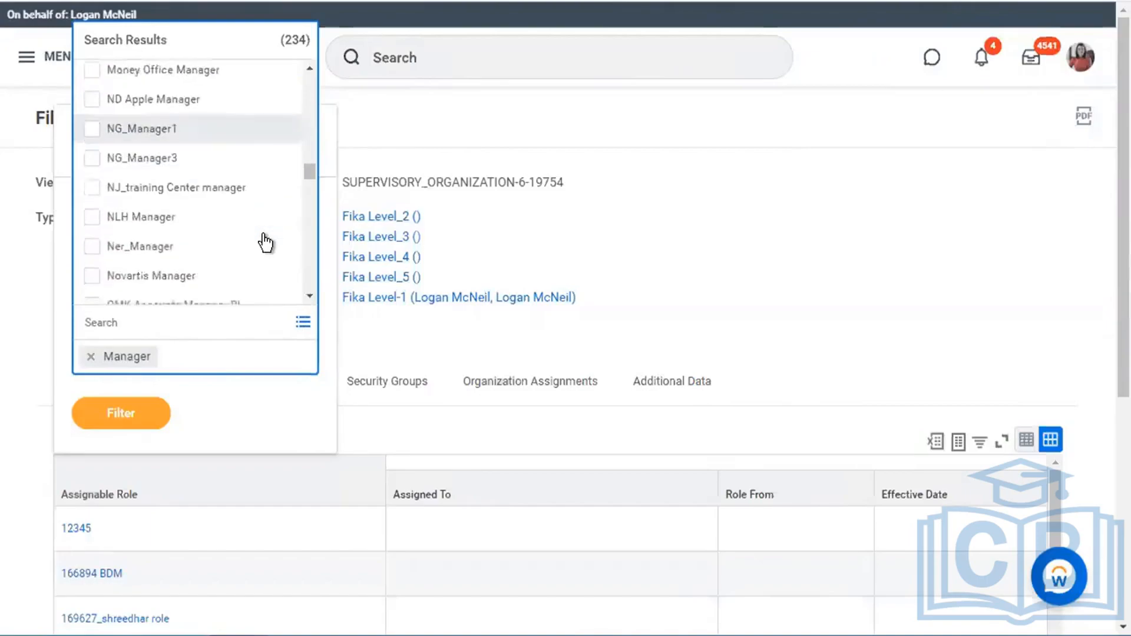
left_click(149, 414)
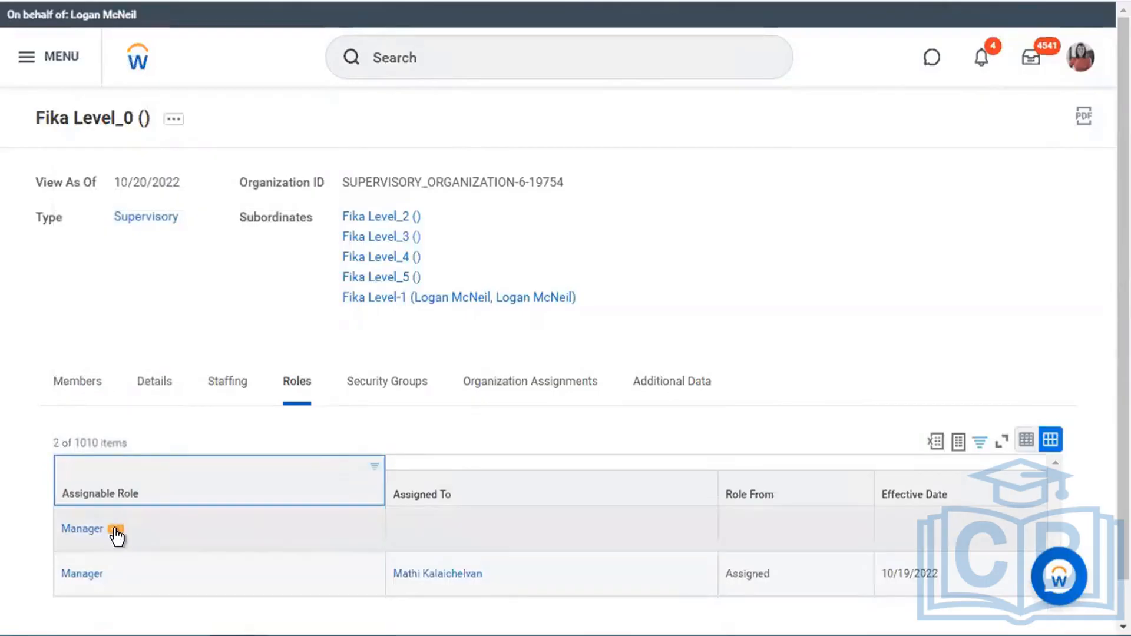
left_click(118, 532)
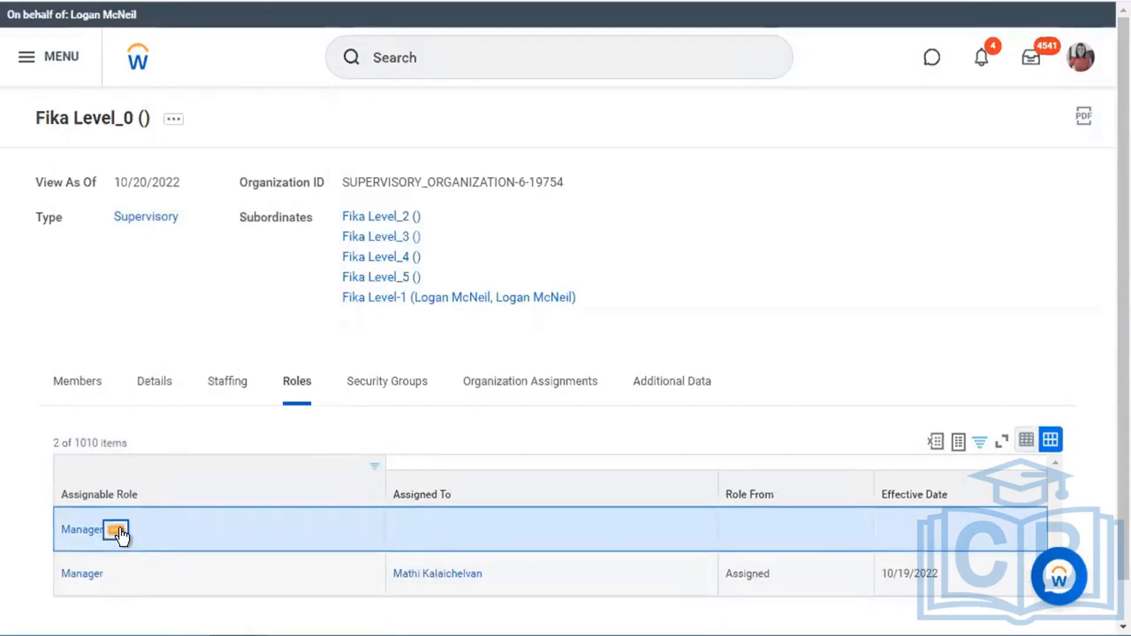
left_click(118, 534)
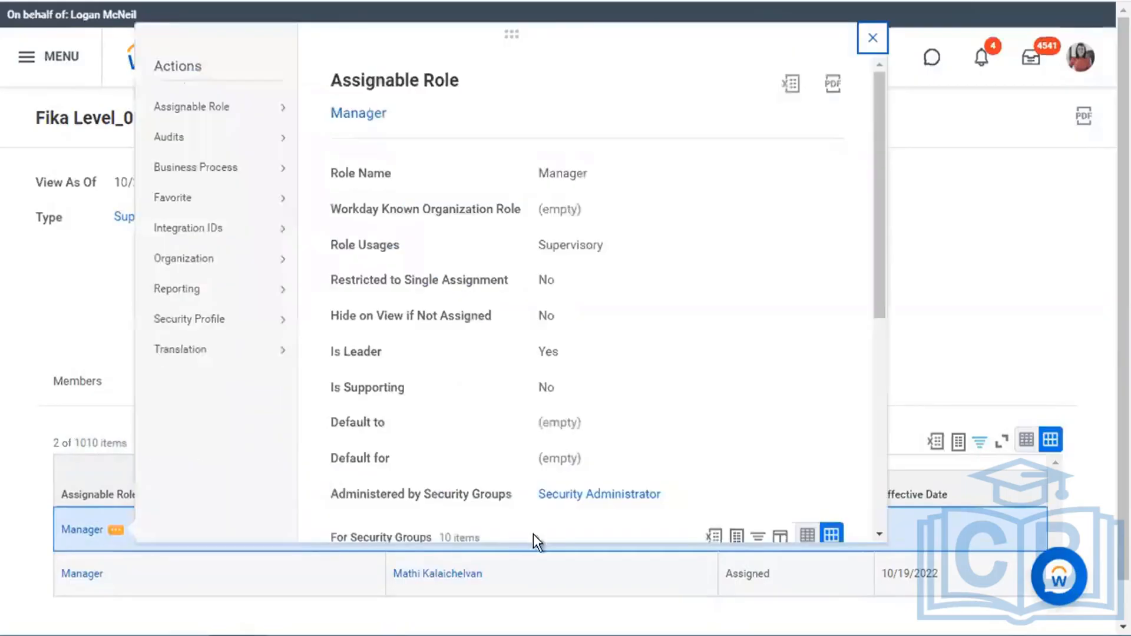
scroll(720, 384, "down", 5)
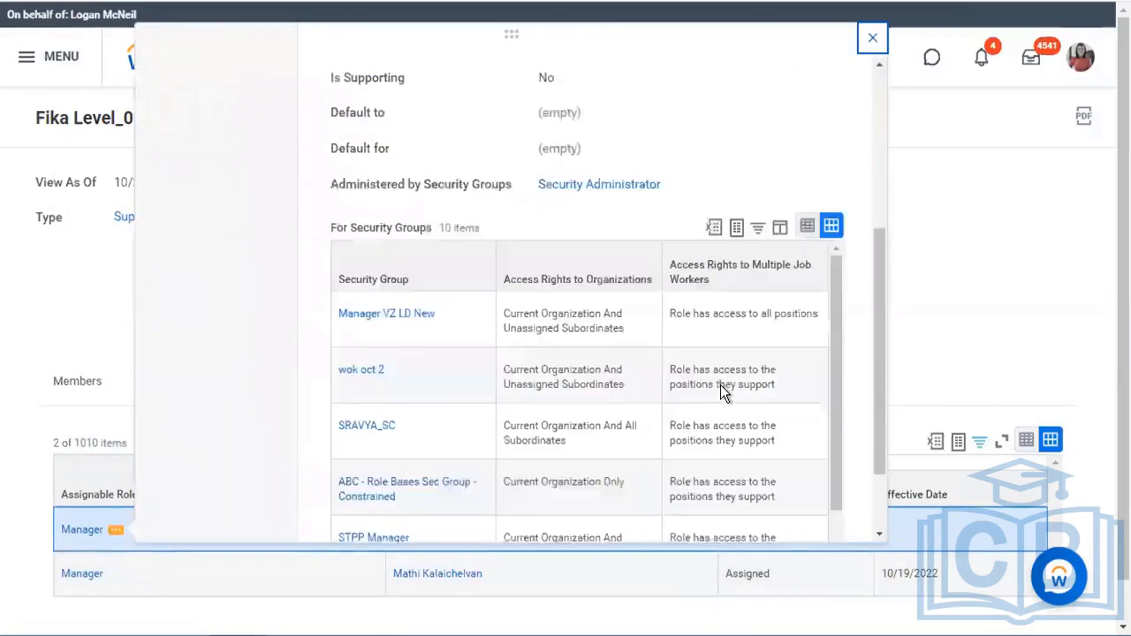
scroll(720, 384, "down", 2)
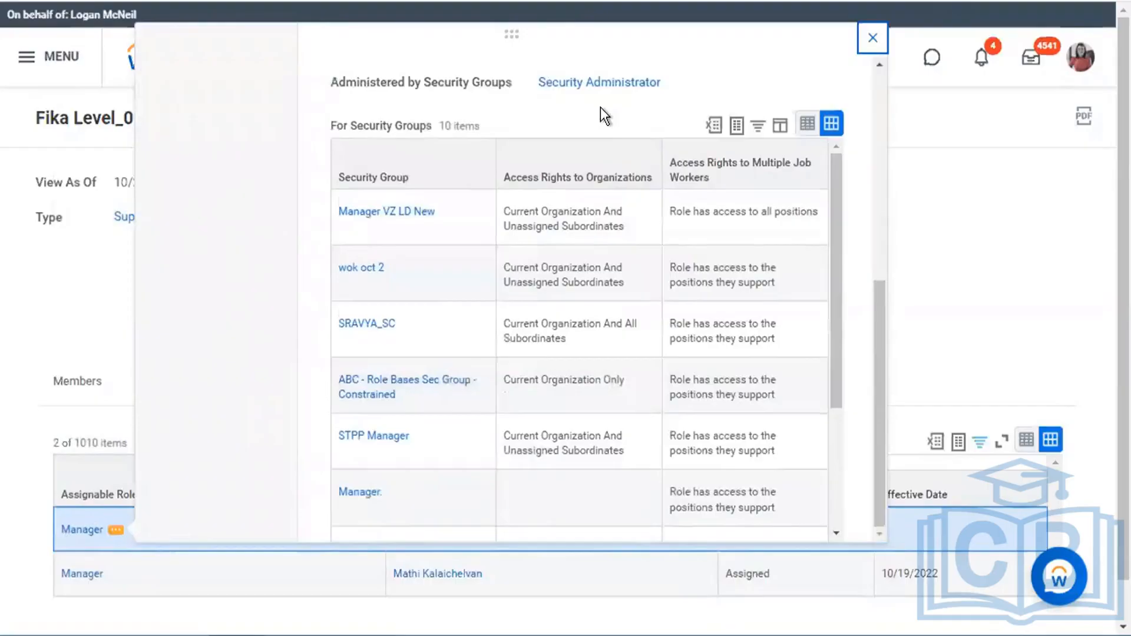
left_click_drag(331, 125, 503, 129)
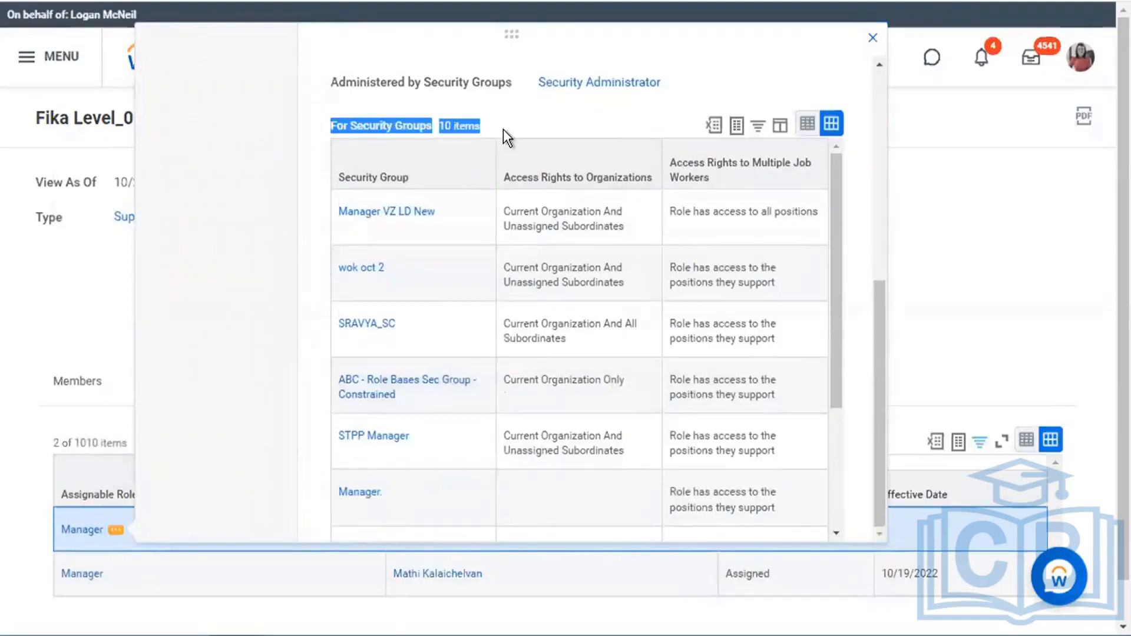
scroll(503, 129, "up", 8)
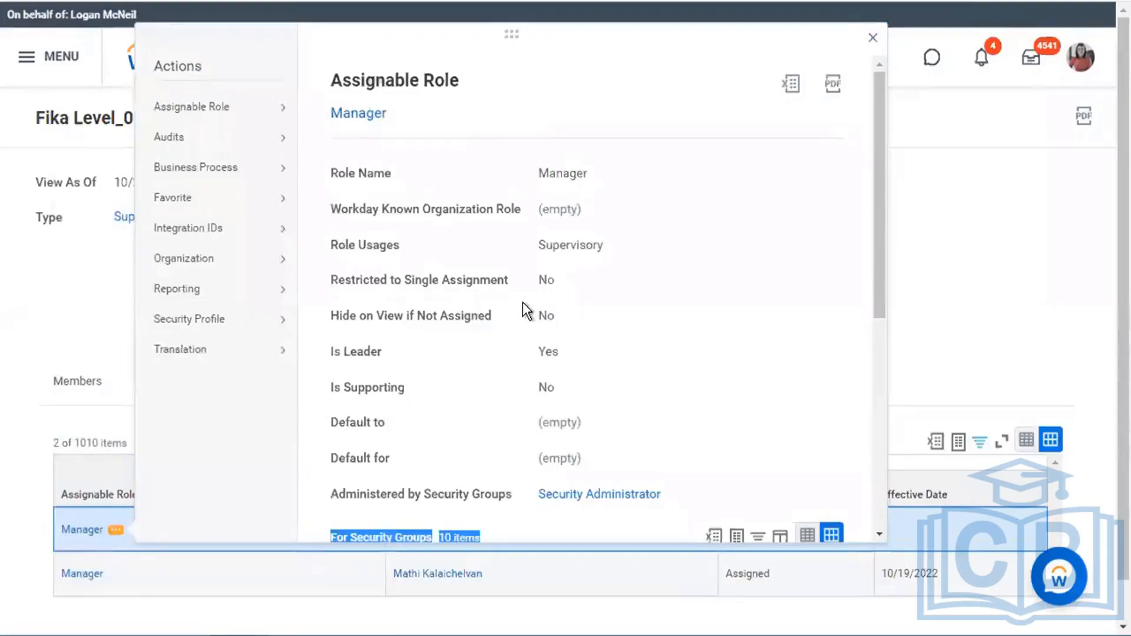
scroll(747, 371, "down", 7)
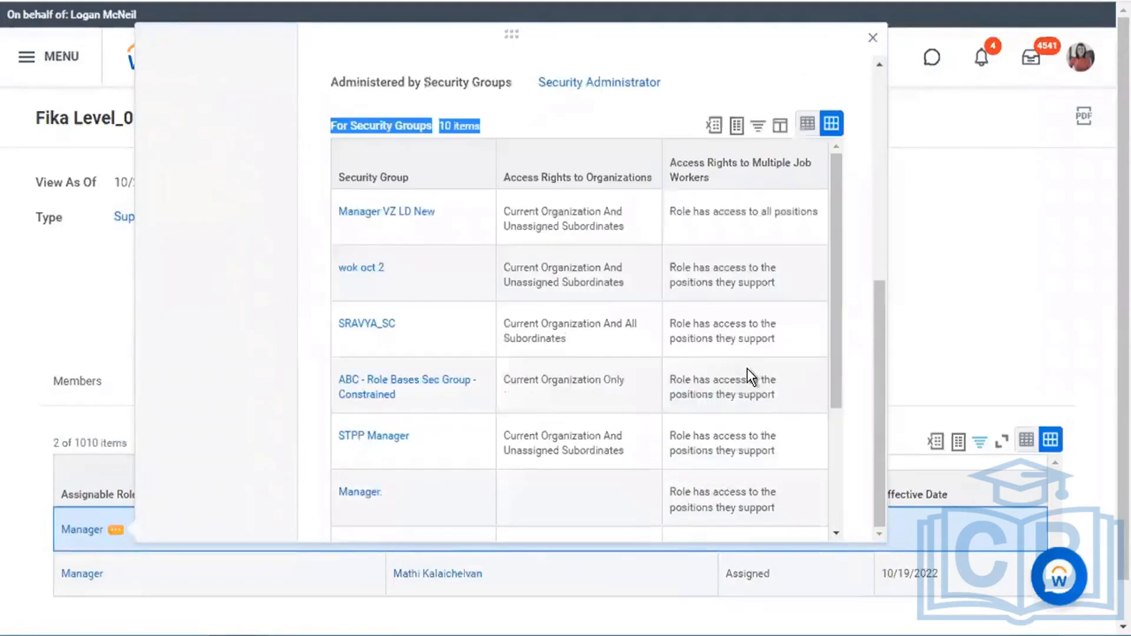
left_click(375, 124)
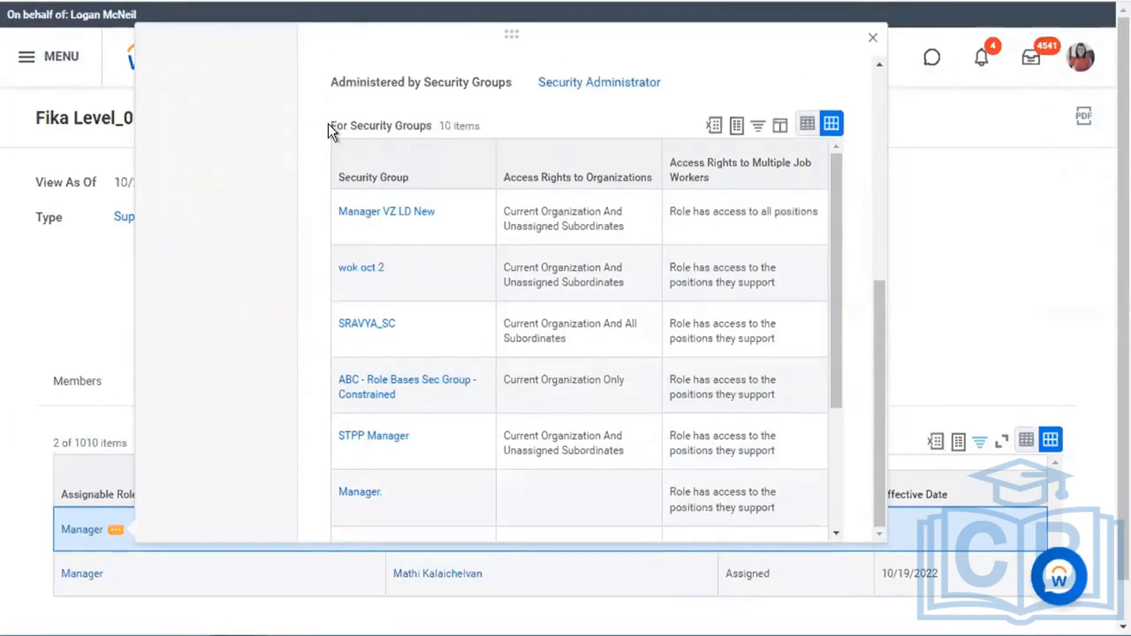
left_click_drag(328, 124, 515, 136)
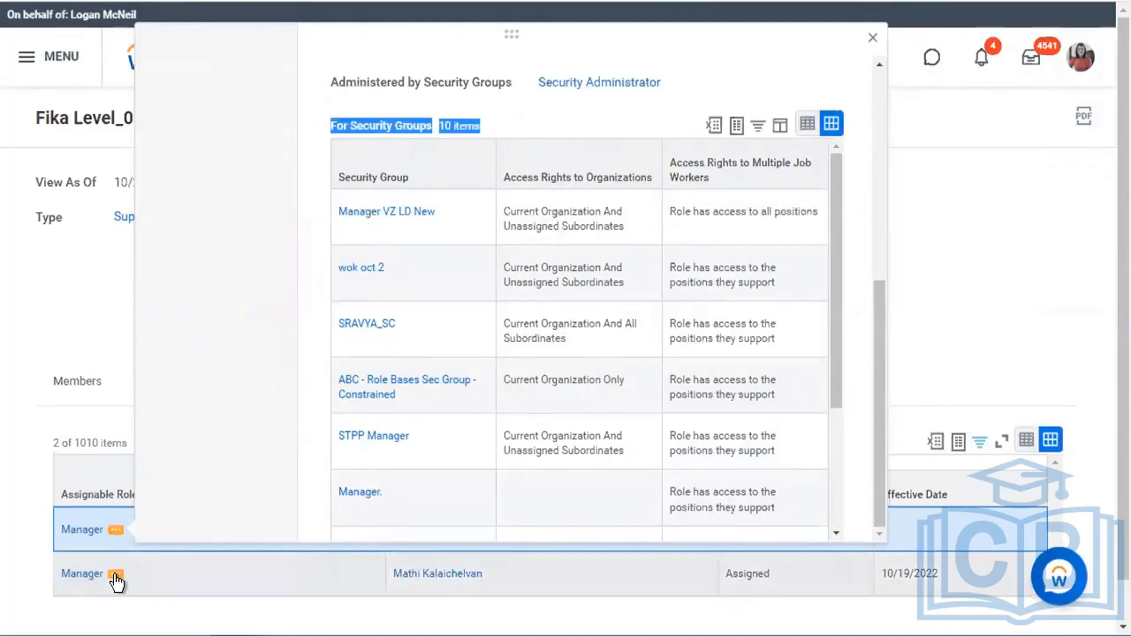
left_click(115, 575)
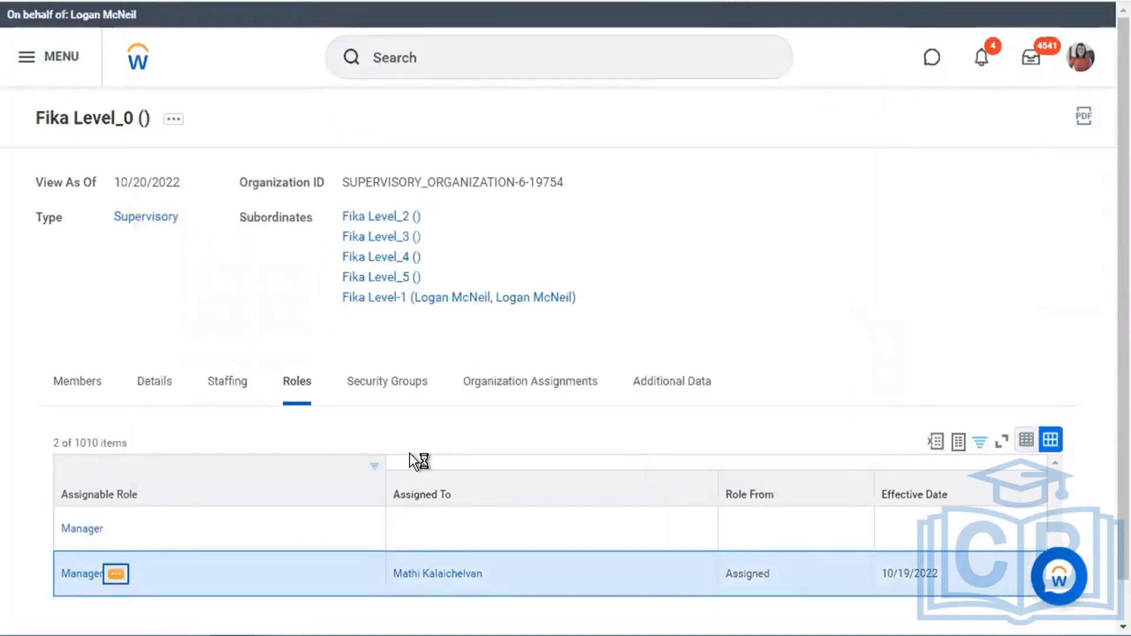
scroll(546, 411, "down", 4)
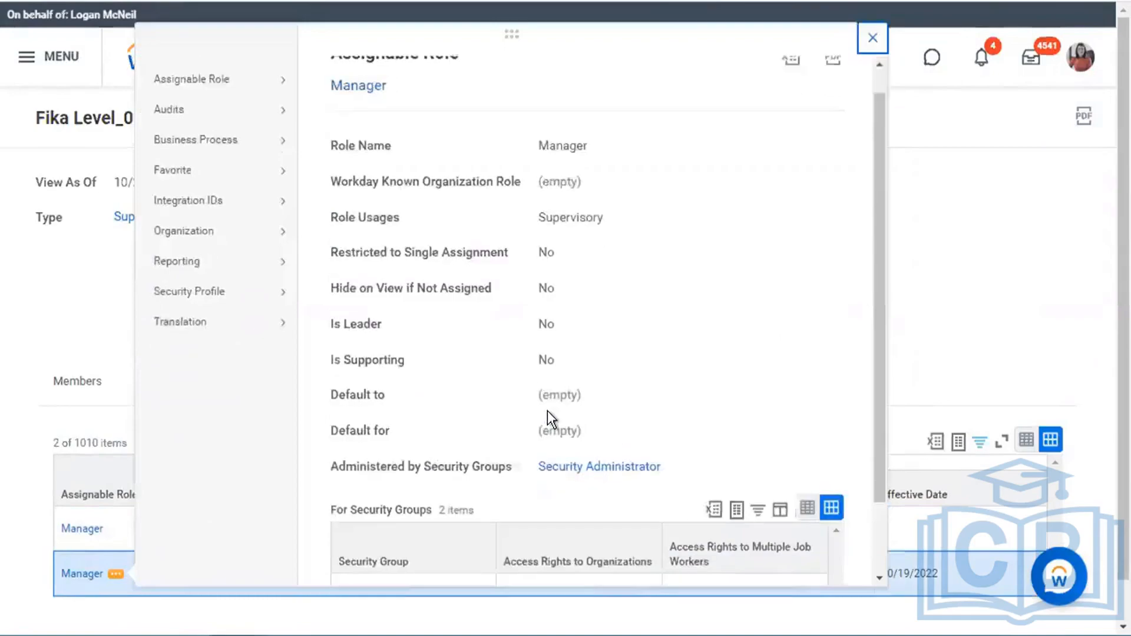
left_click_drag(443, 419, 370, 420)
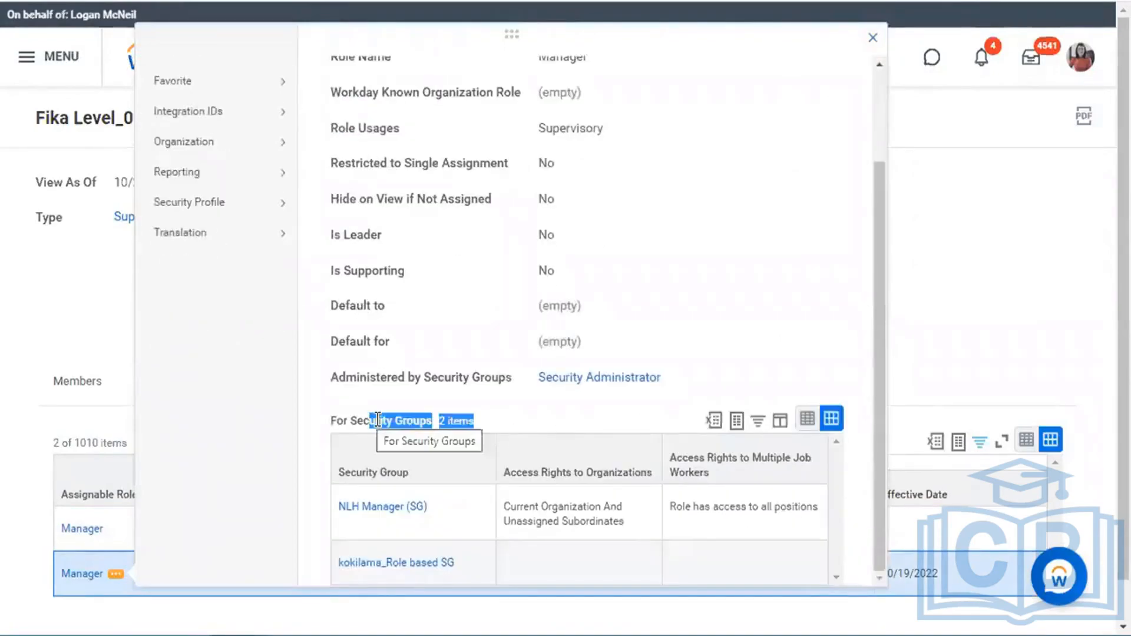
left_click(873, 39)
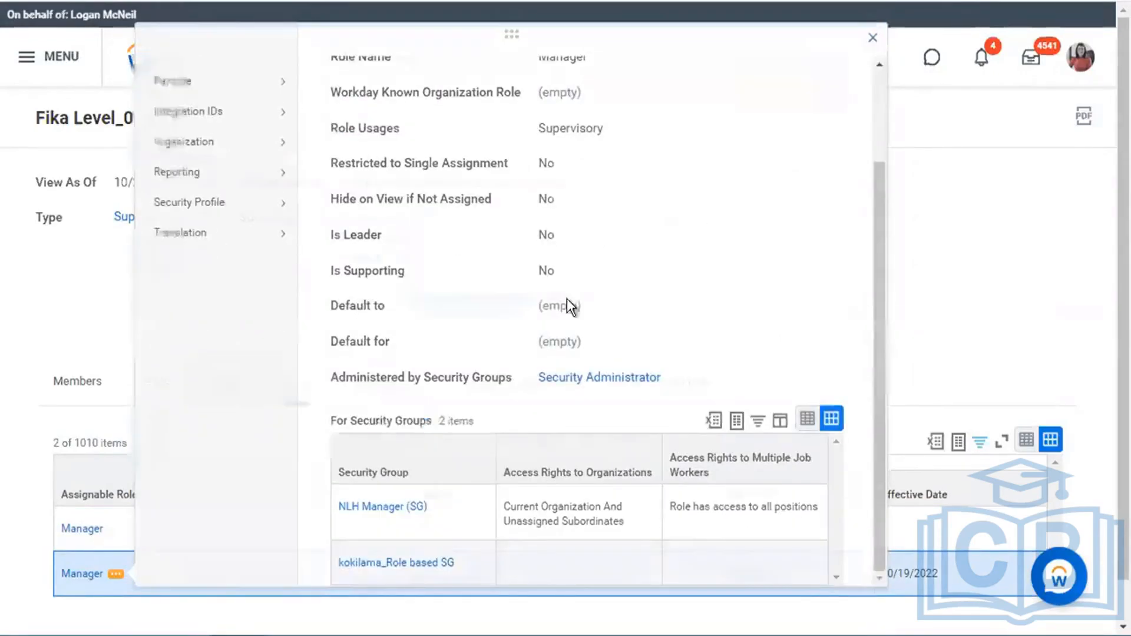